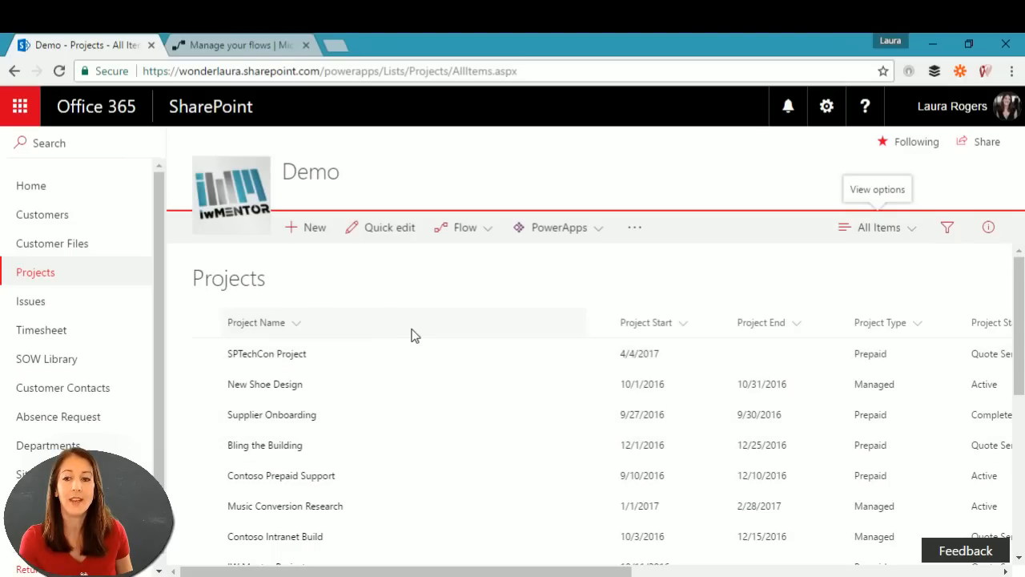
Step: Select and then clear the New Shoe Design project, and start a new Projects item
click(402, 392)
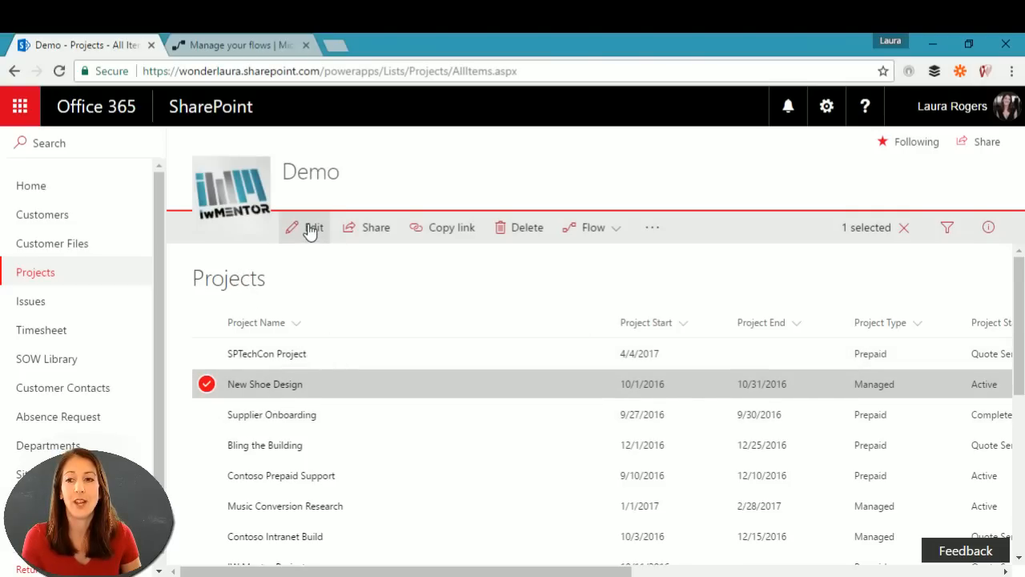
click(903, 228)
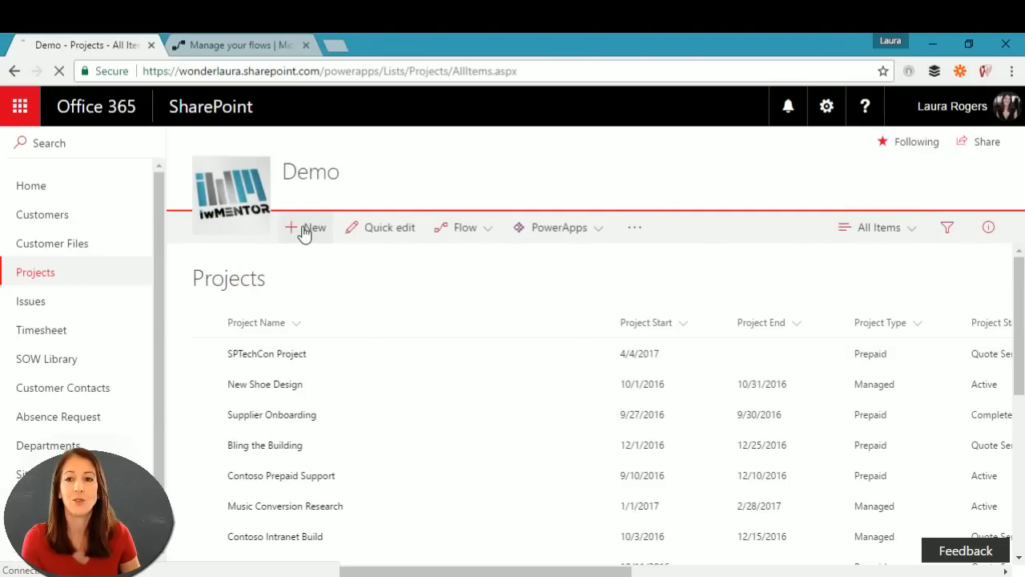
click(306, 229)
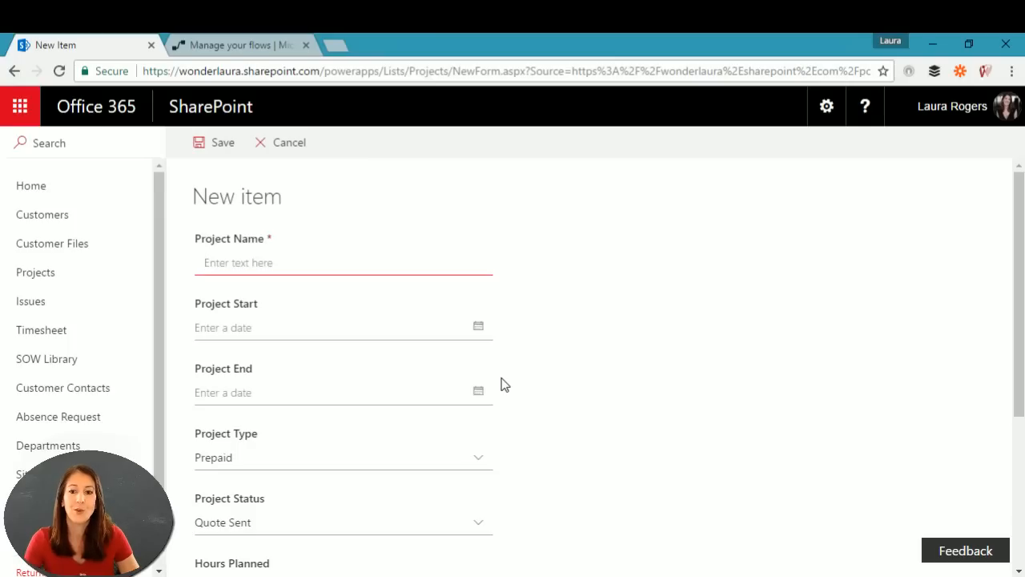
Step: Scroll through the New item form and check the Customer Lookup choices, leaving it (None)
scroll(532, 401, down, 2)
scroll(538, 402, down, 2)
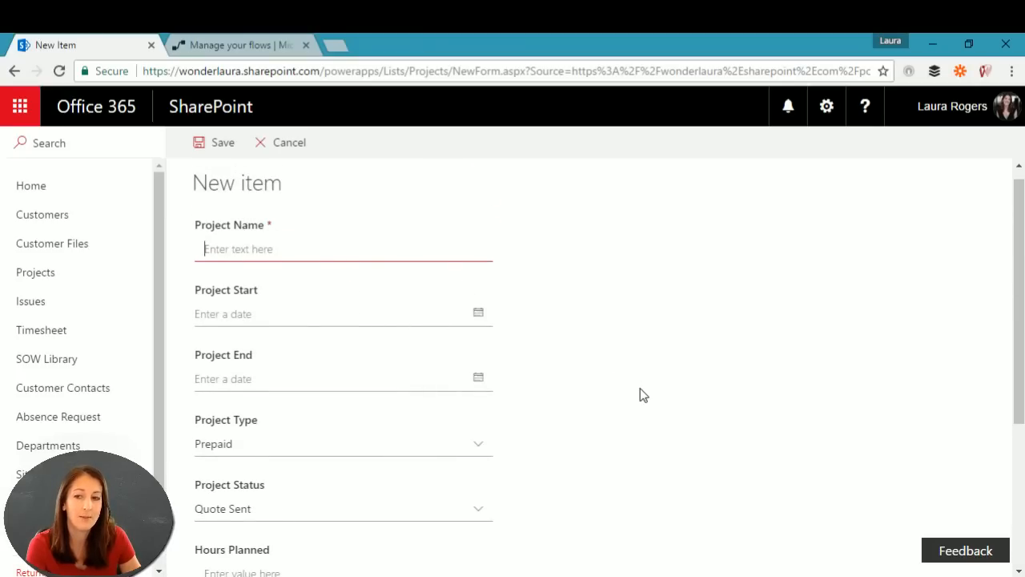
scroll(632, 393, down, 1)
scroll(631, 394, down, 1)
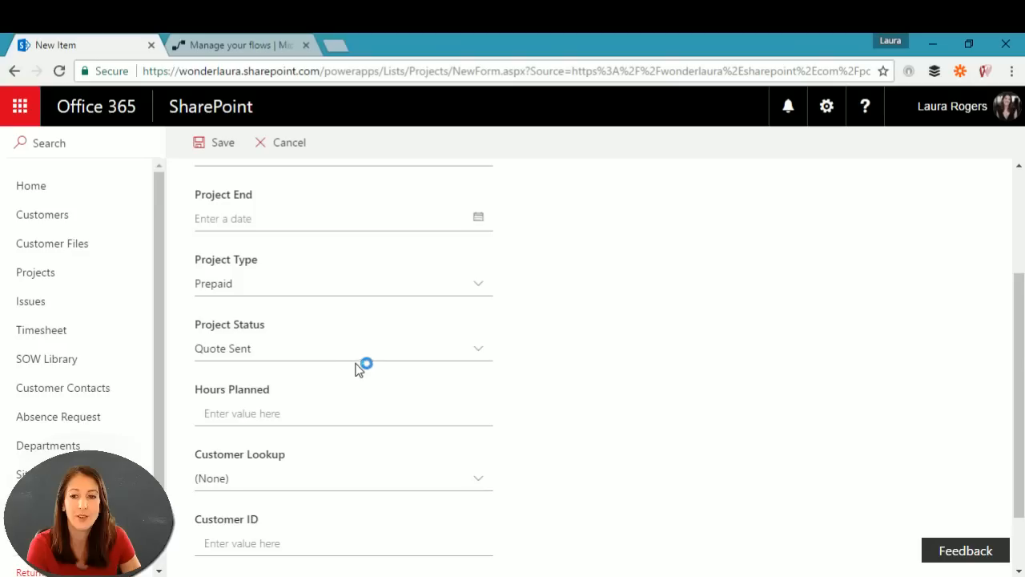
scroll(437, 356, down, 1)
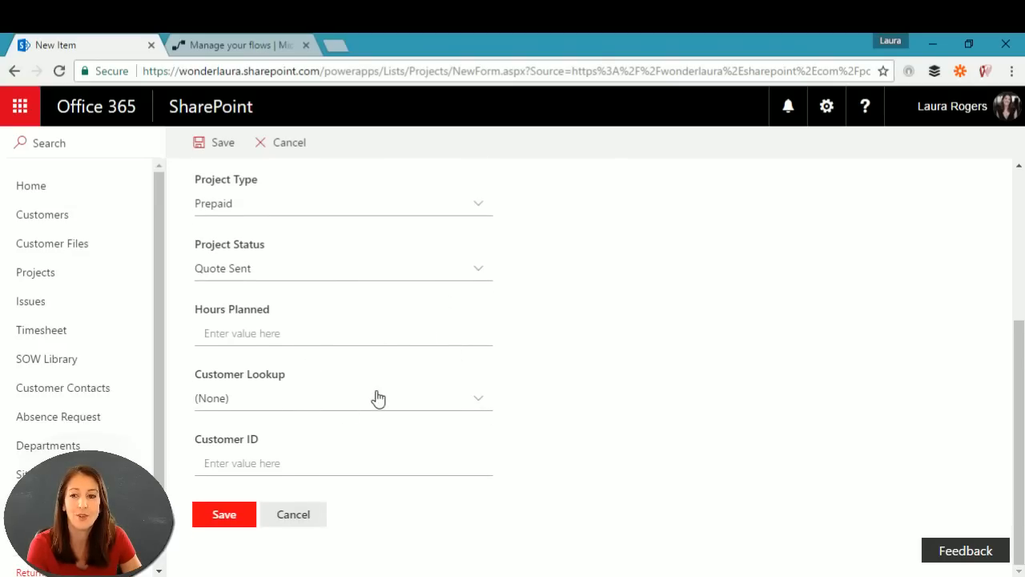
click(472, 398)
click(576, 398)
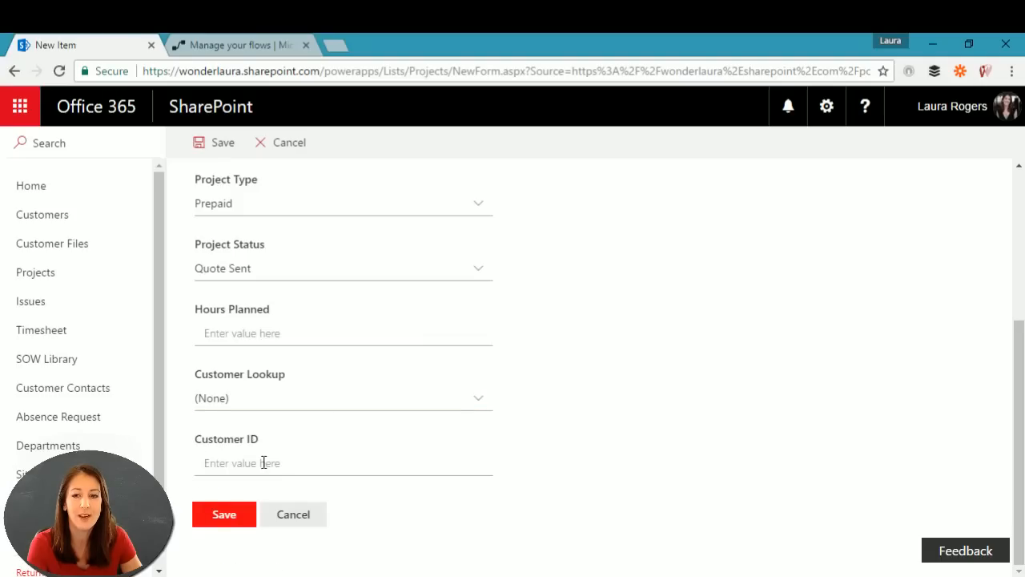
Step: Cancel the blank New item form to return to the Projects All Items view
click(293, 514)
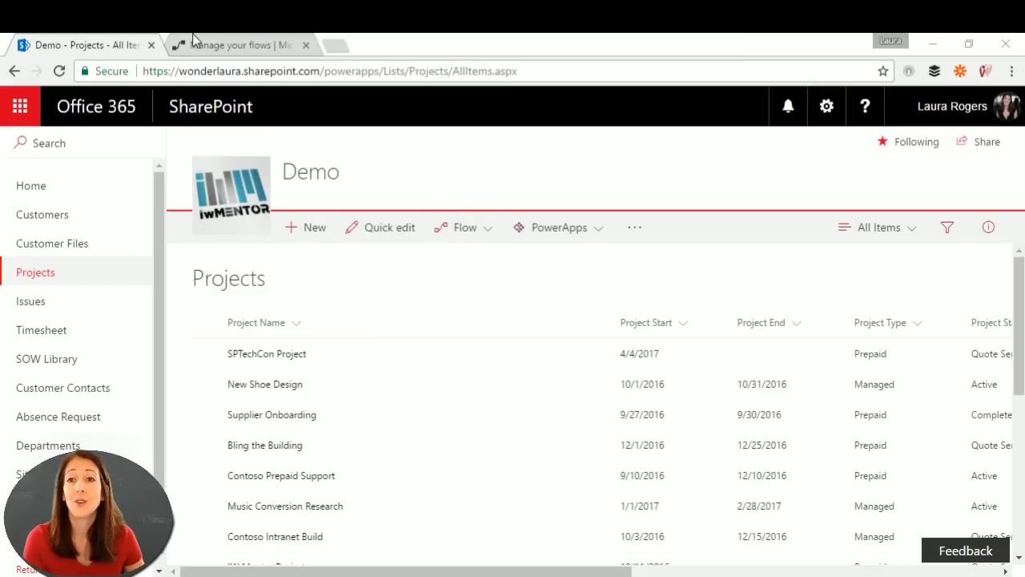
Step: Open the Flow > Create a flow templates panel for the Projects list
click(241, 47)
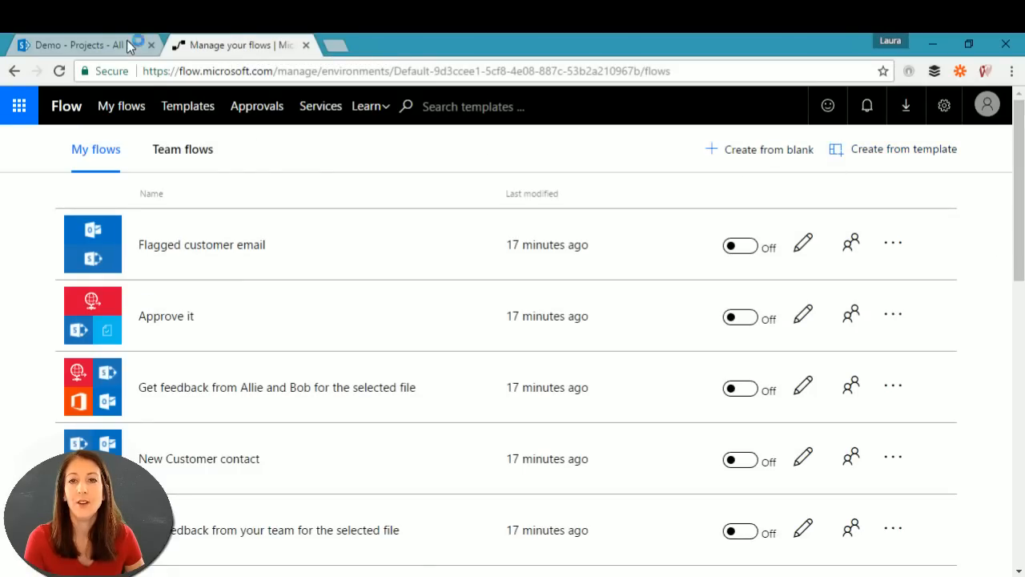
click(99, 44)
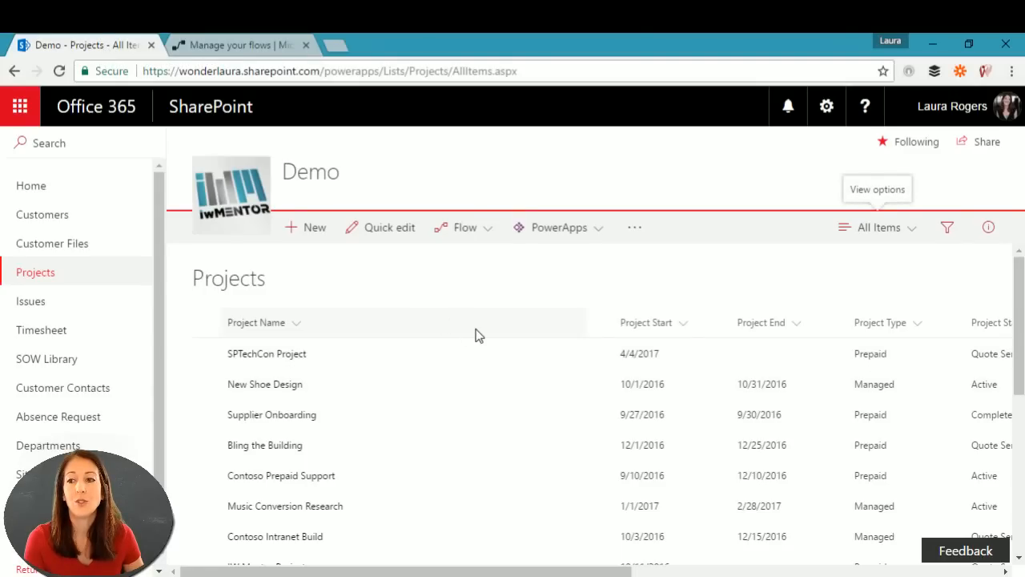
click(634, 231)
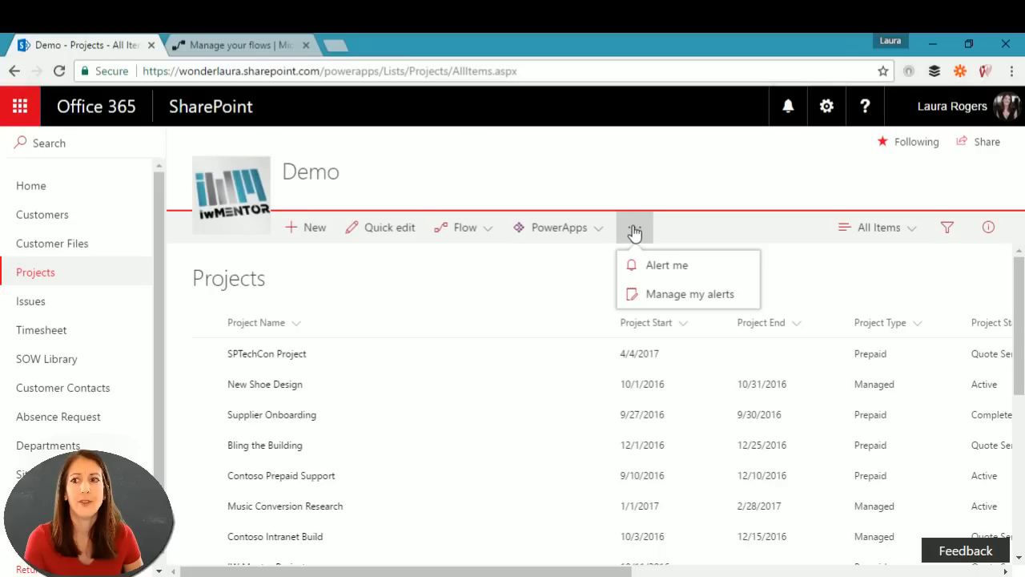
click(466, 229)
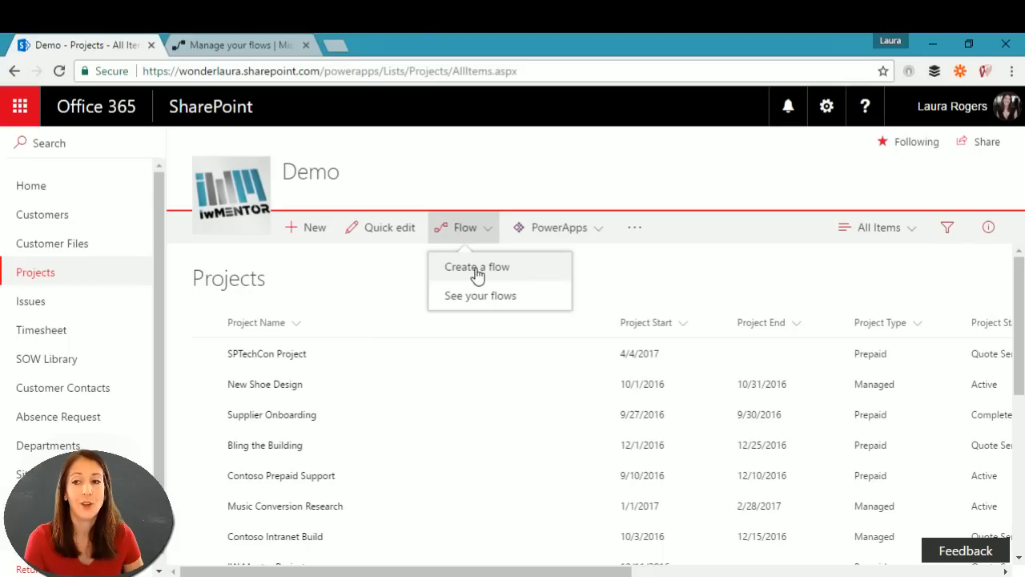
click(478, 269)
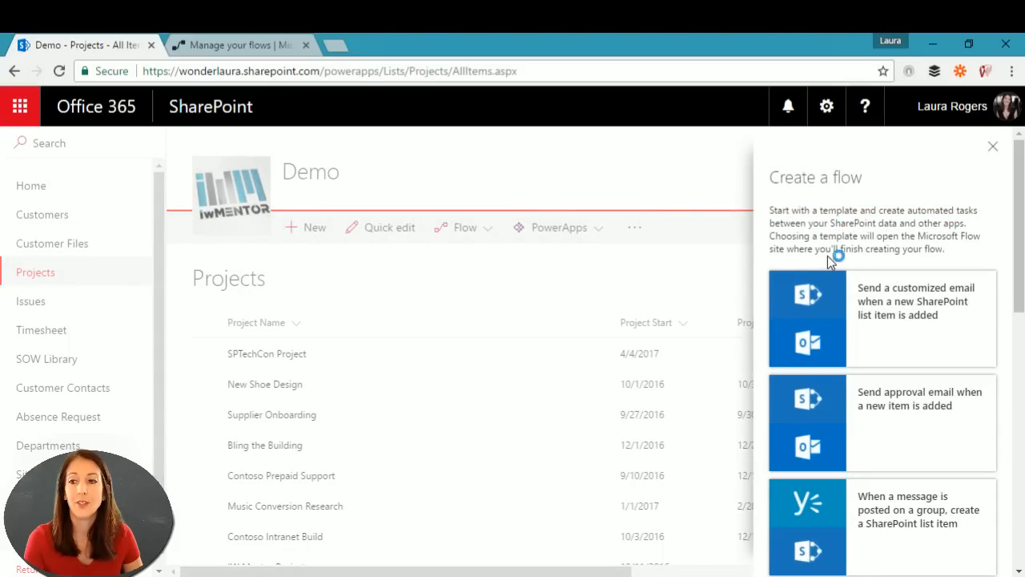
Step: Scroll through the flow templates, close the panel, and switch to the My flows page
drag(1020, 264, 1022, 453)
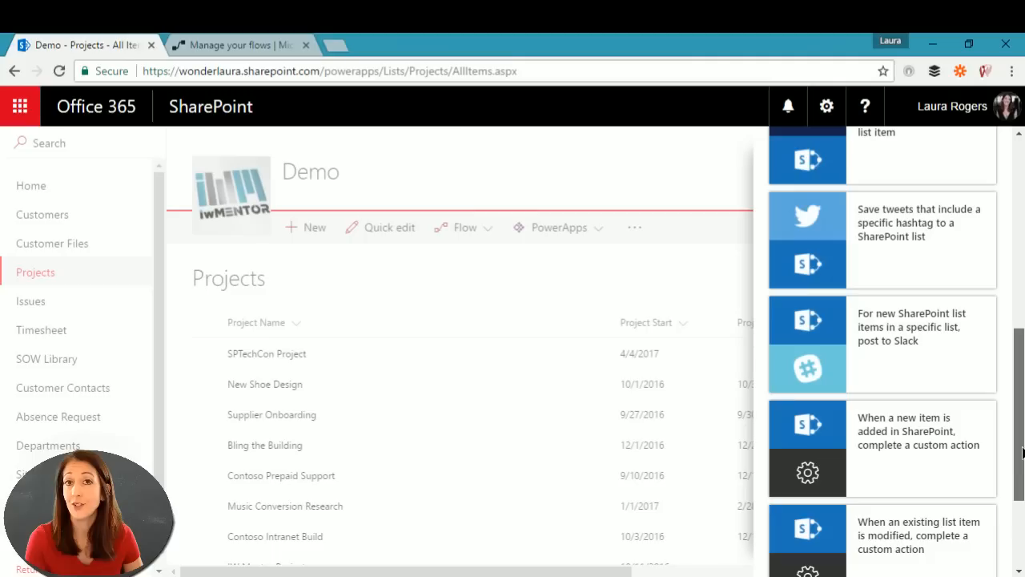
drag(1022, 452, 1021, 516)
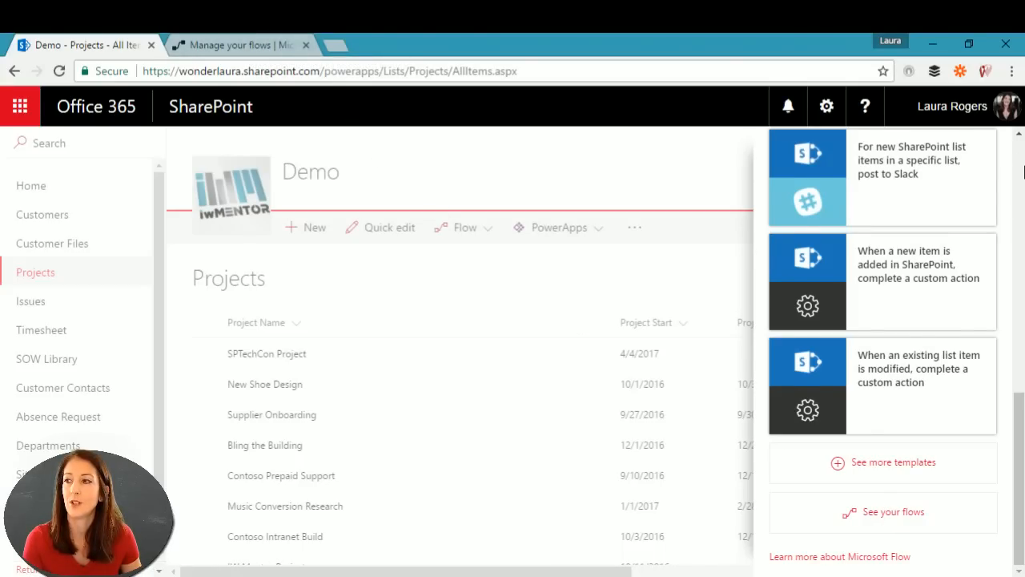
scroll(1019, 155, up, 5)
click(1000, 152)
click(219, 43)
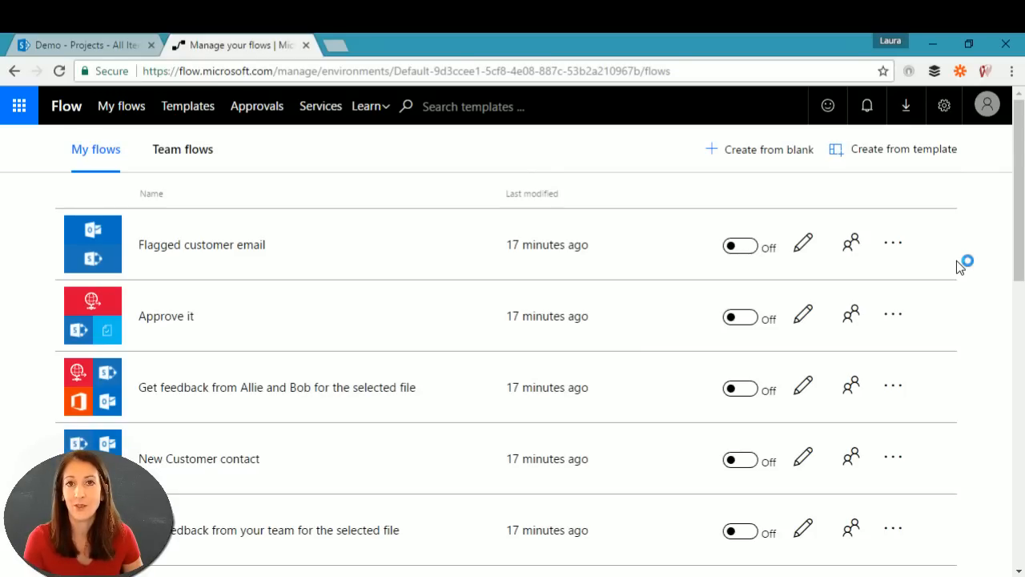
Step: Create a blank flow named 'New Project Approval' and list the SharePoint connector's triggers
click(750, 156)
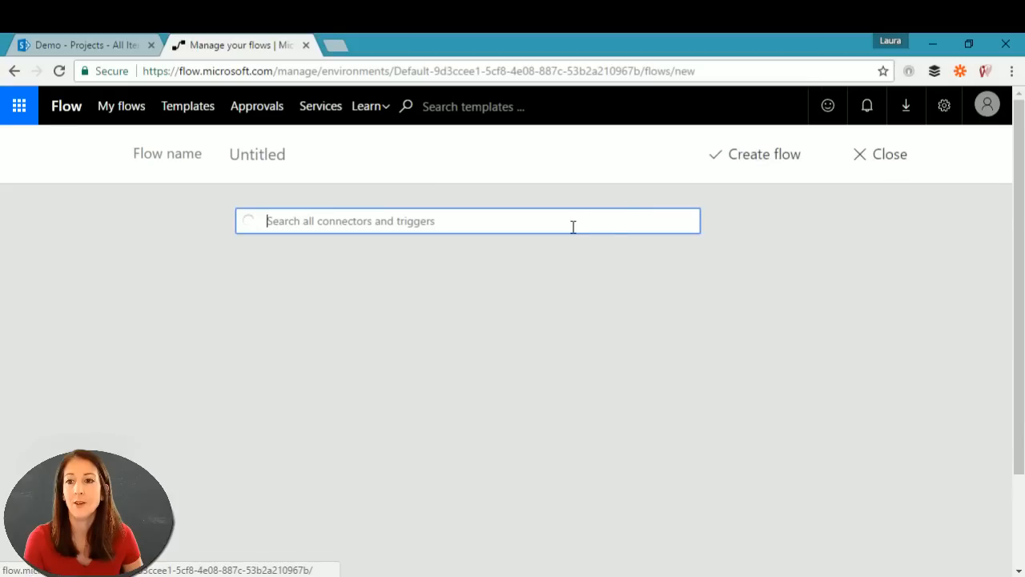
click(273, 157)
text(New)
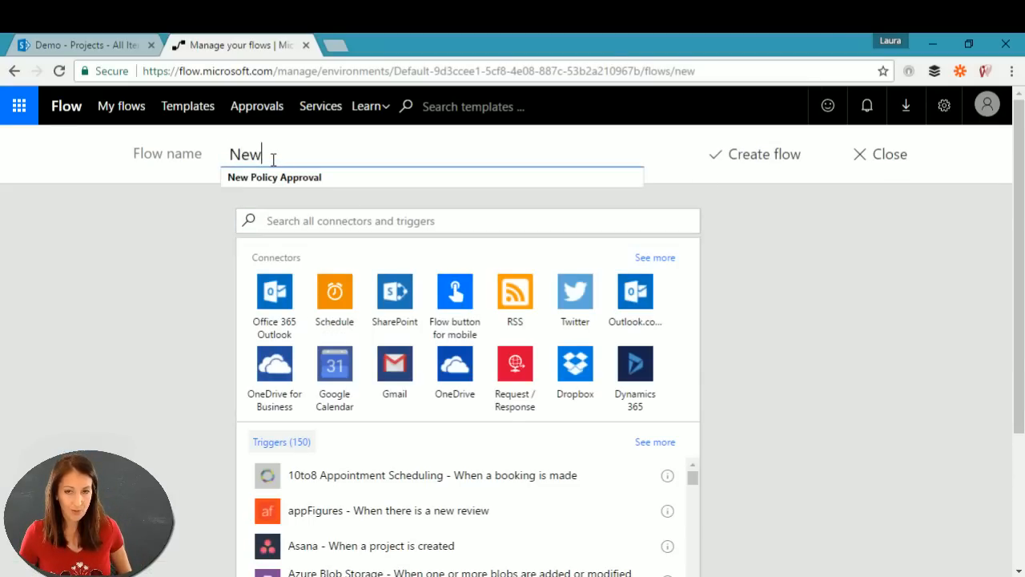
text( Proj)
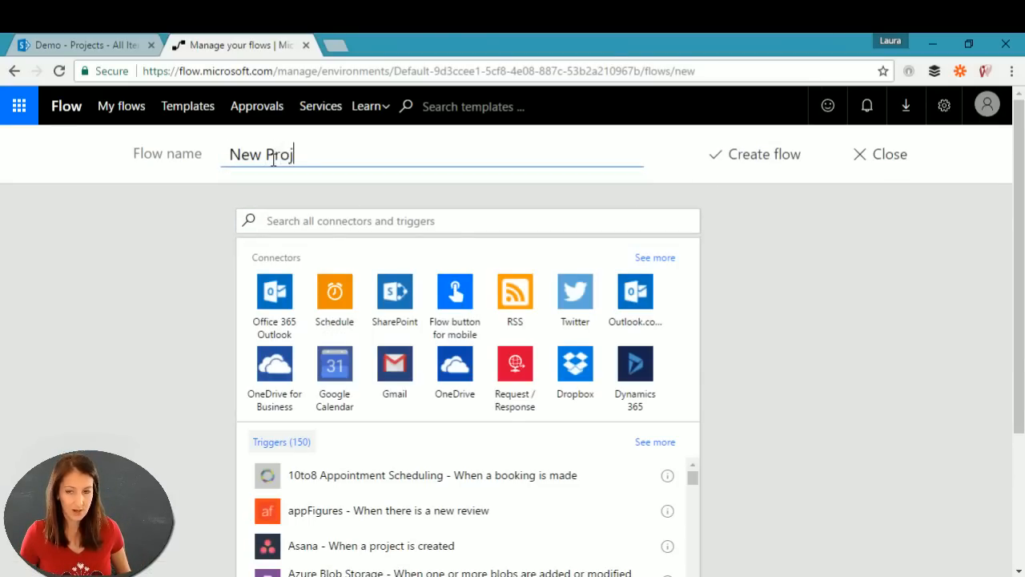
text(ect Approval)
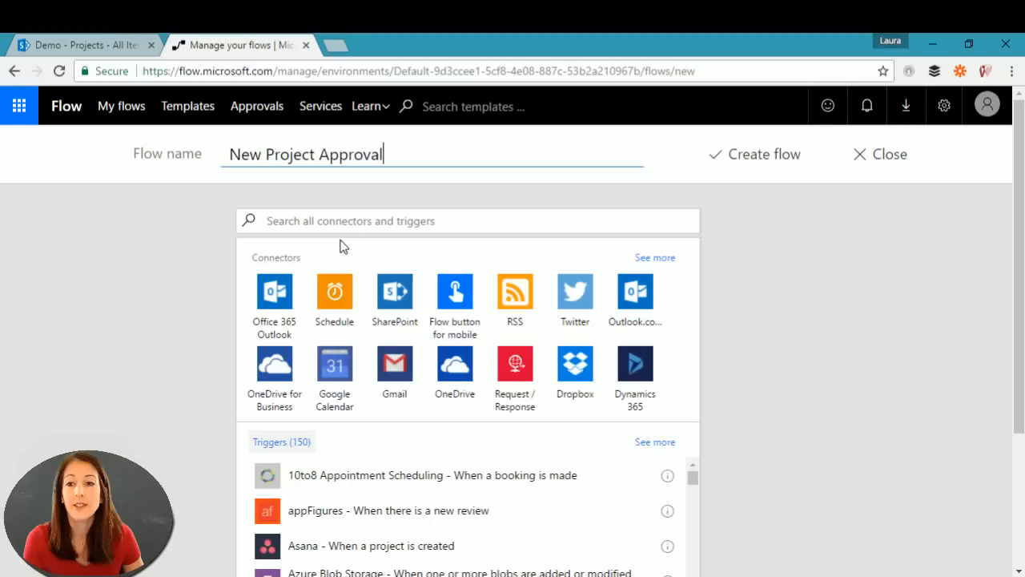
click(396, 290)
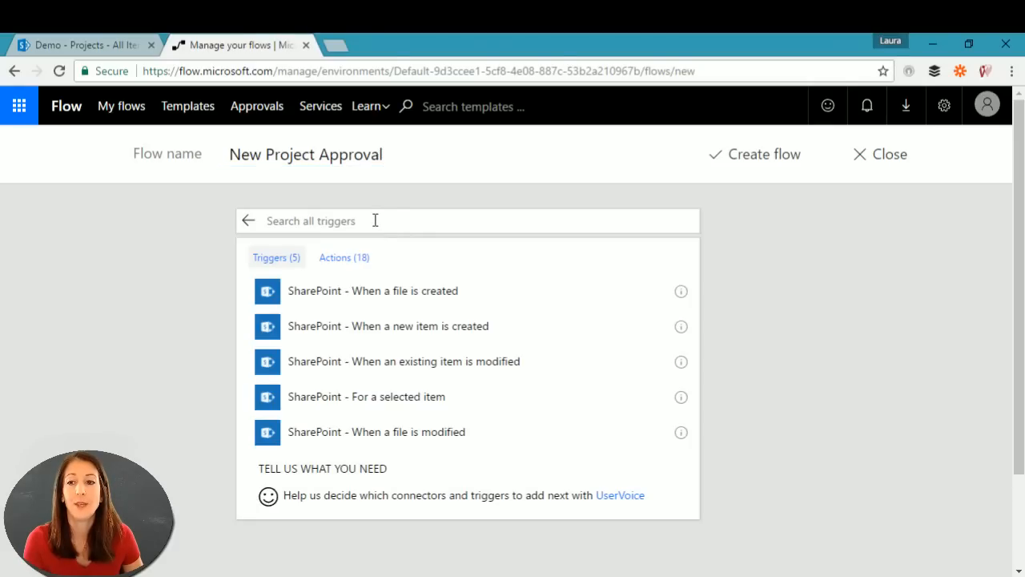
Step: Use the 'When a new item is created' trigger, pasting the powerapps site URL as Site Address
click(416, 328)
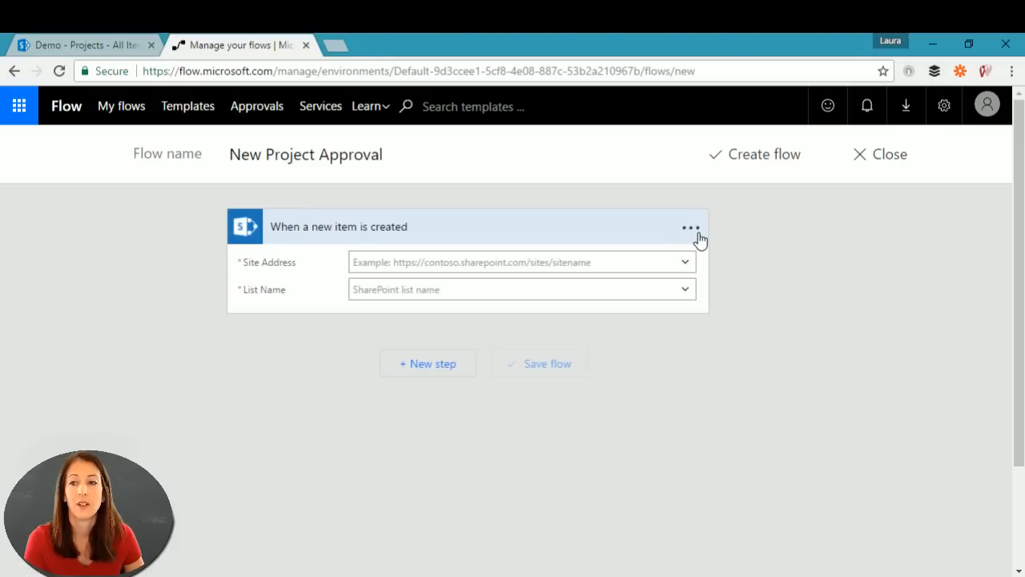
click(92, 40)
click(393, 71)
click(379, 71)
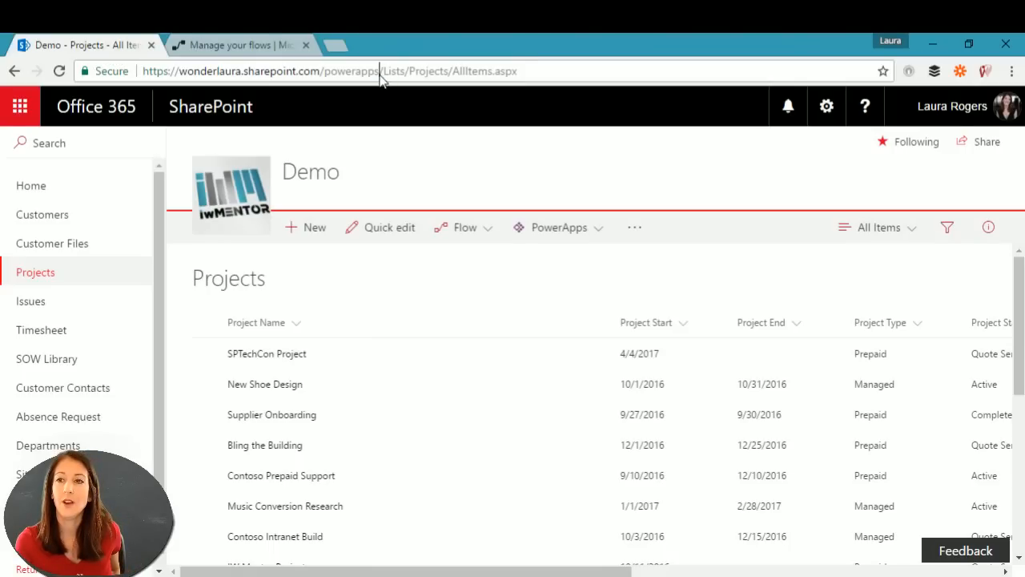
drag(380, 70, 90, 72)
key(ctrl+c)
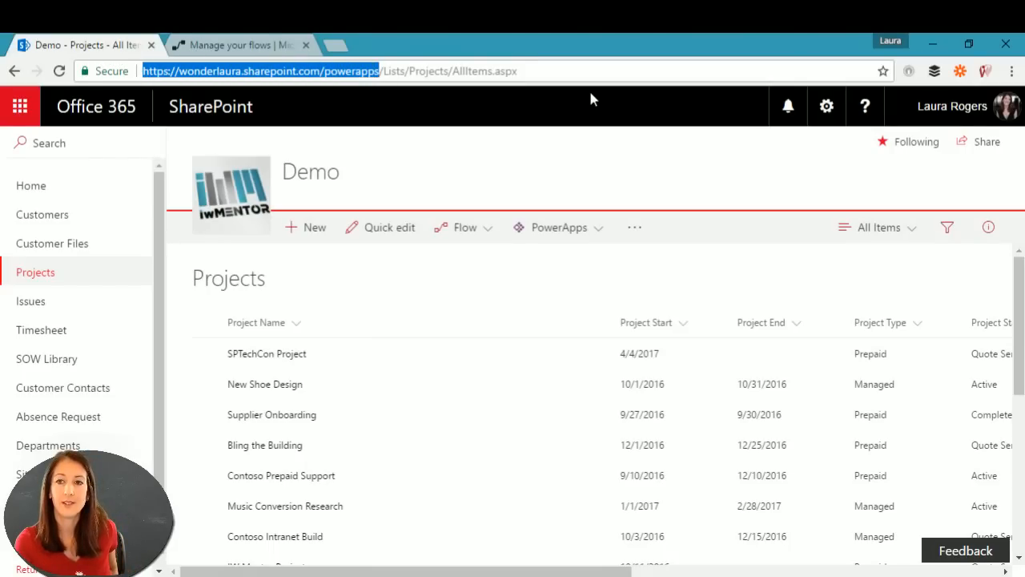
click(245, 44)
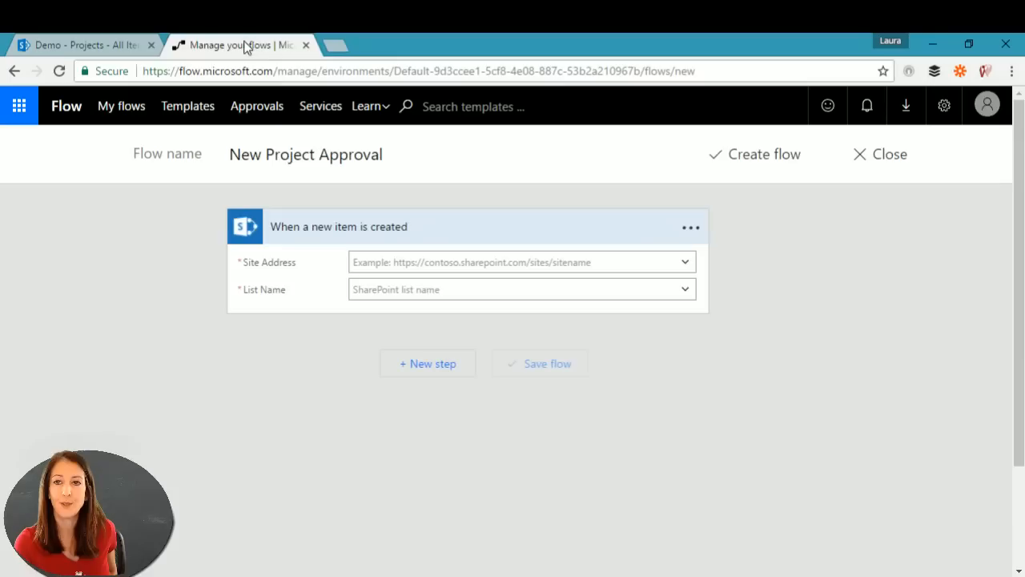
click(464, 261)
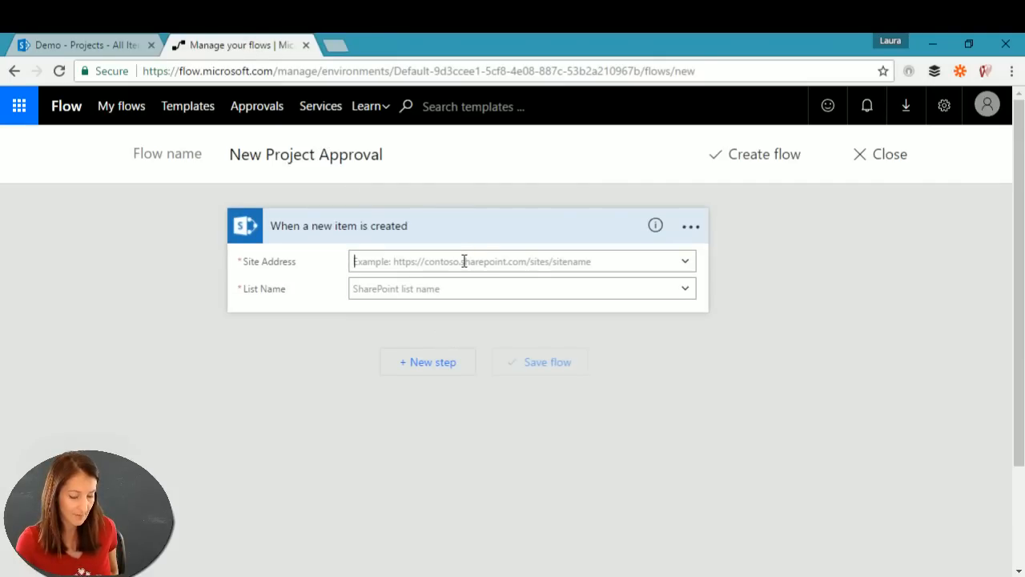
key(ctrl+v)
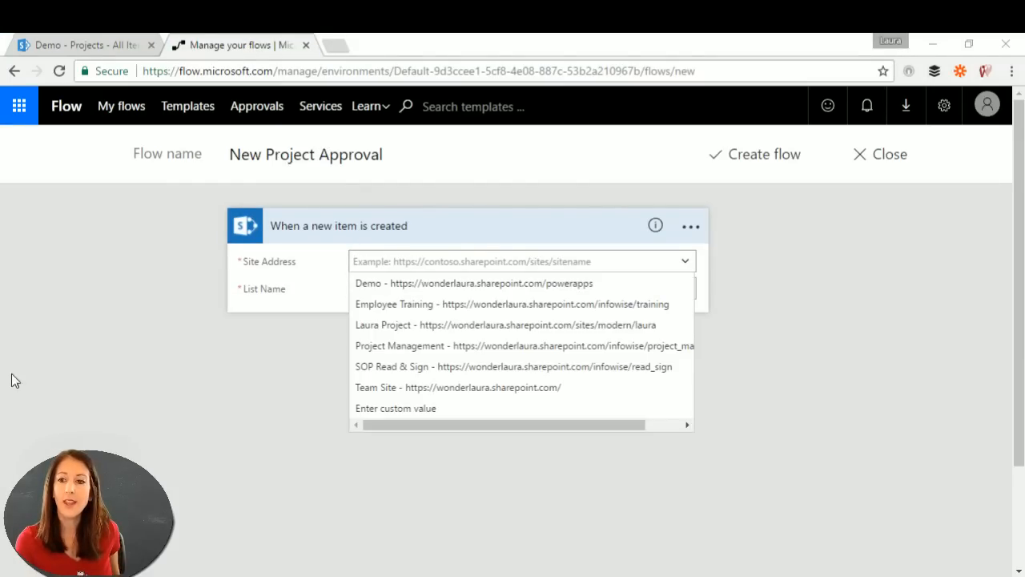
click(534, 284)
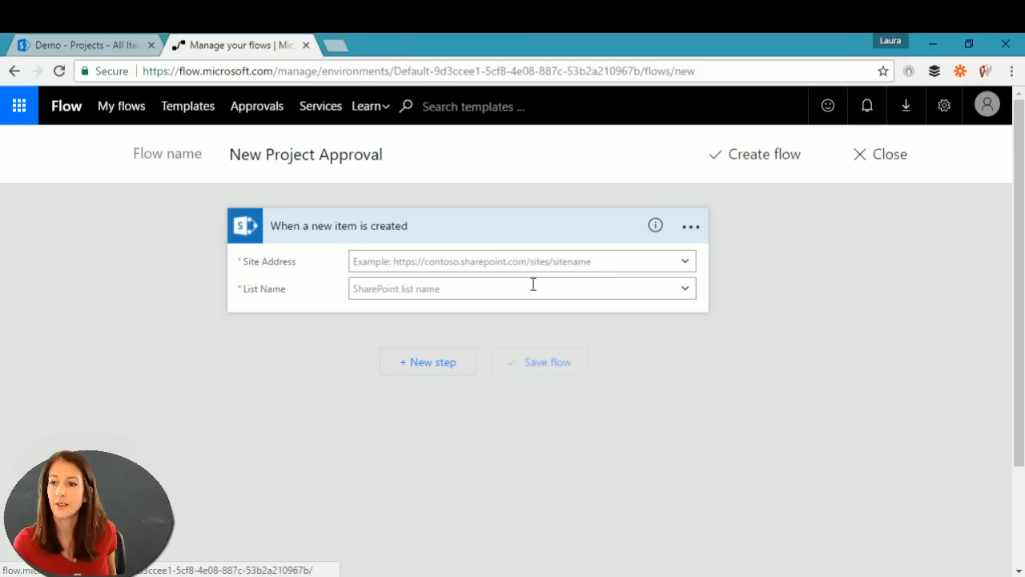
click(593, 259)
key(ctrl+v)
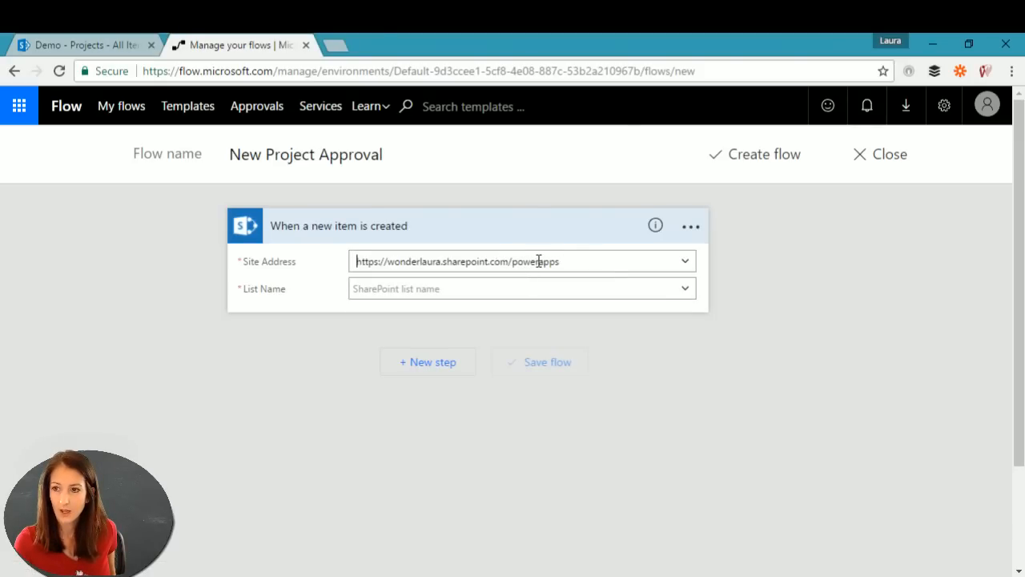
click(489, 288)
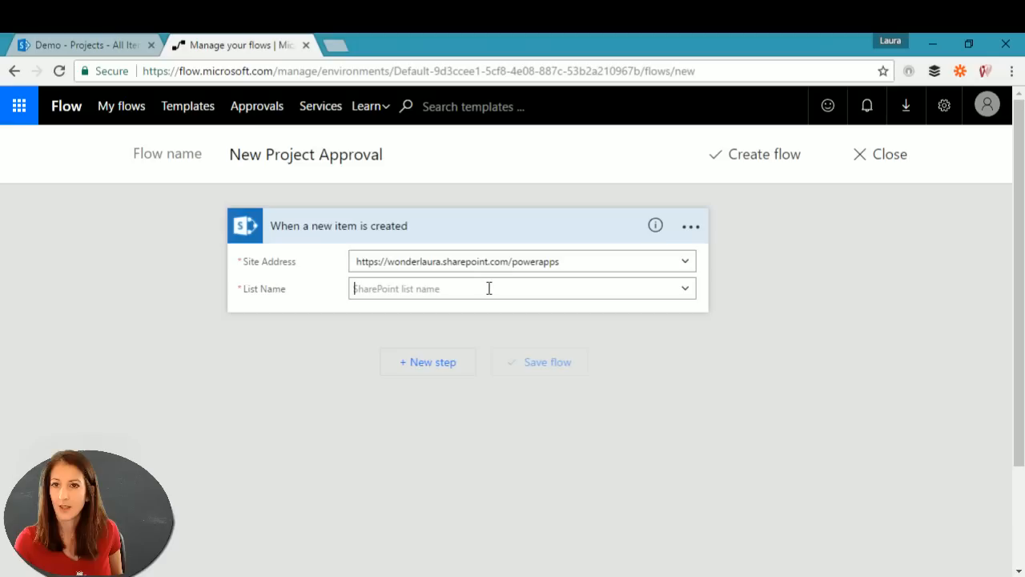
Step: Choose Projects as the trigger's List Name and add a new step
click(972, 110)
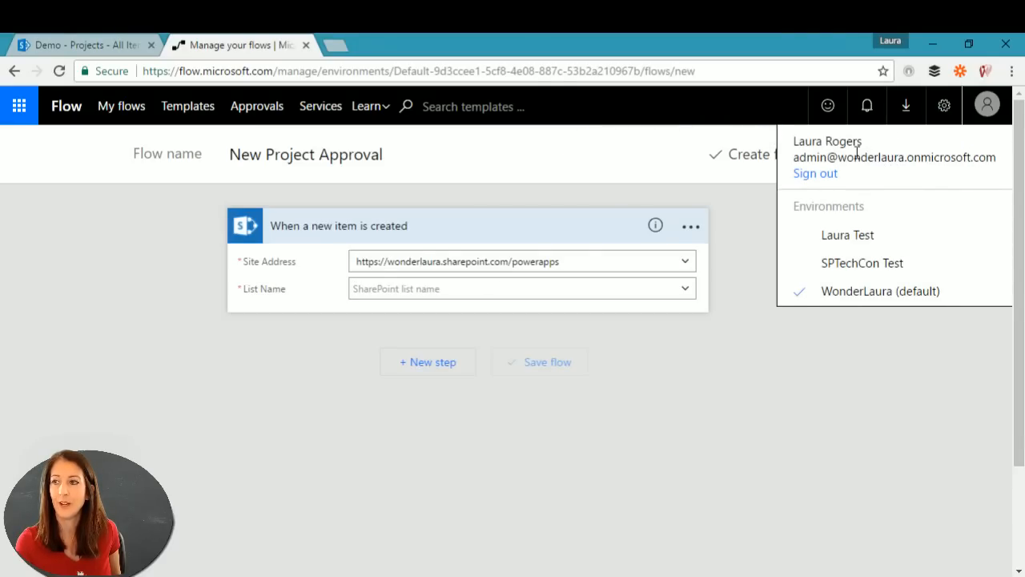
click(916, 405)
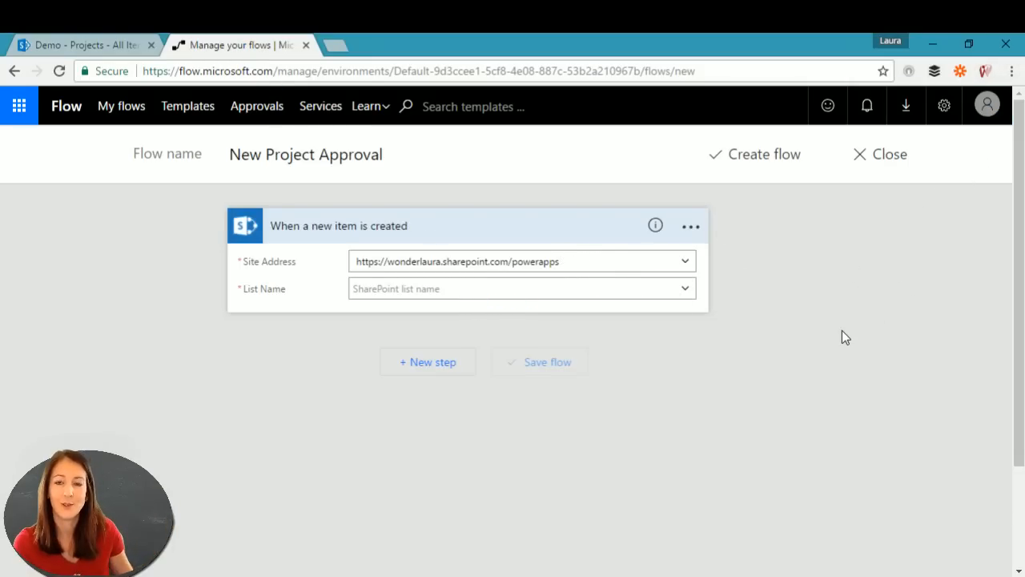
click(682, 290)
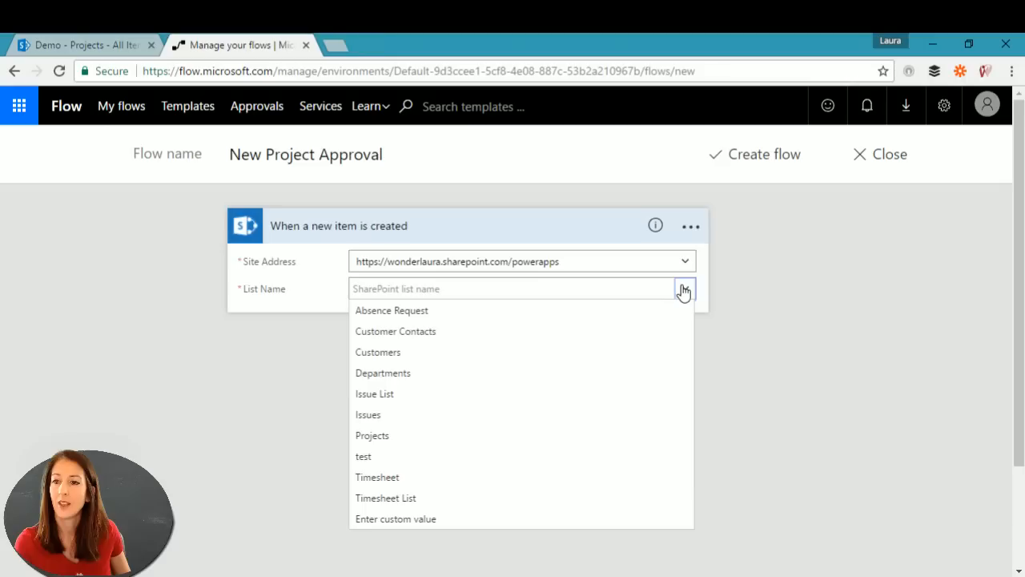
click(384, 437)
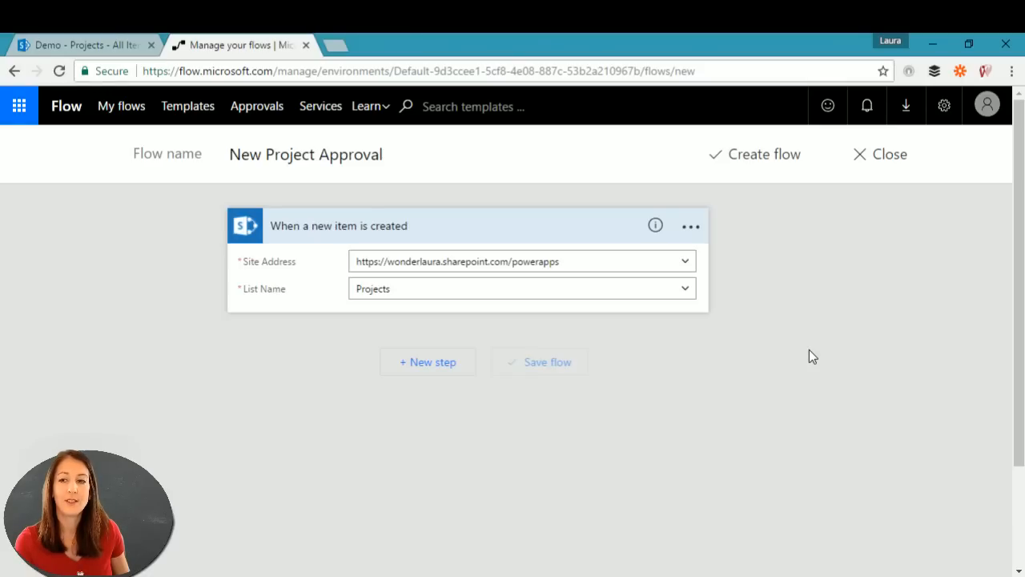
click(440, 365)
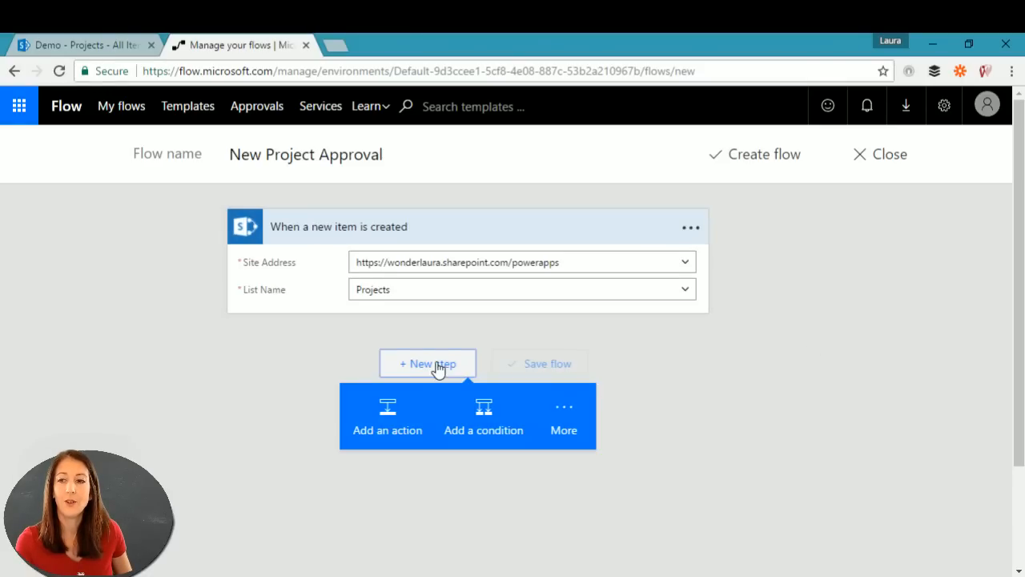
Step: Search 'approval' and add the Approvals 'Start an approval' action after the trigger
click(400, 414)
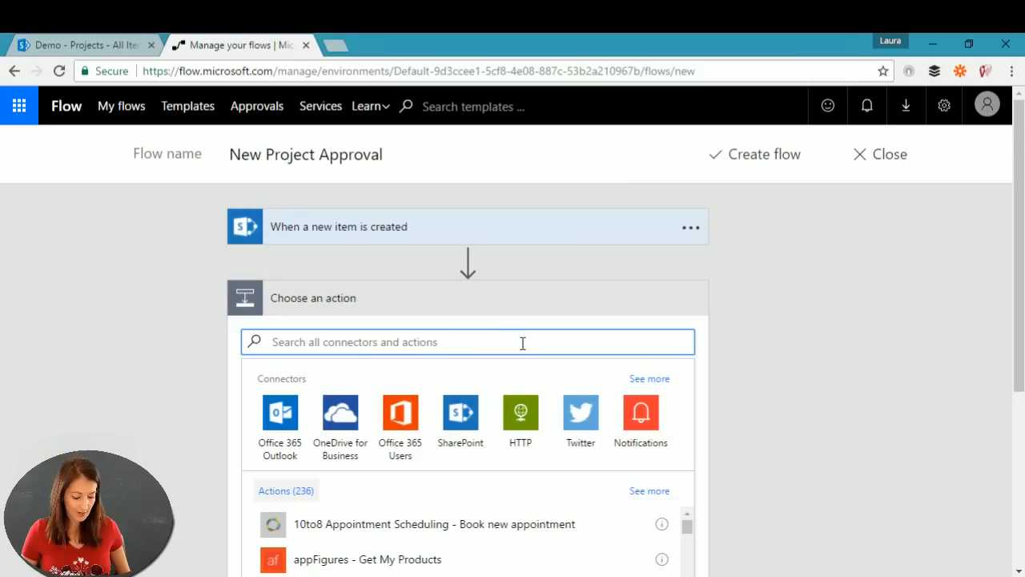
text(approval)
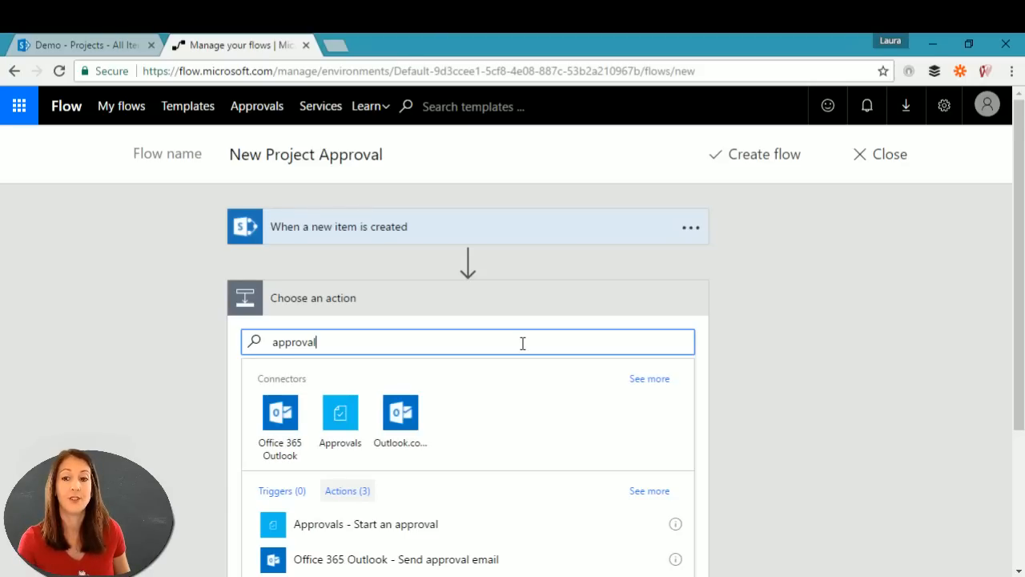
click(342, 422)
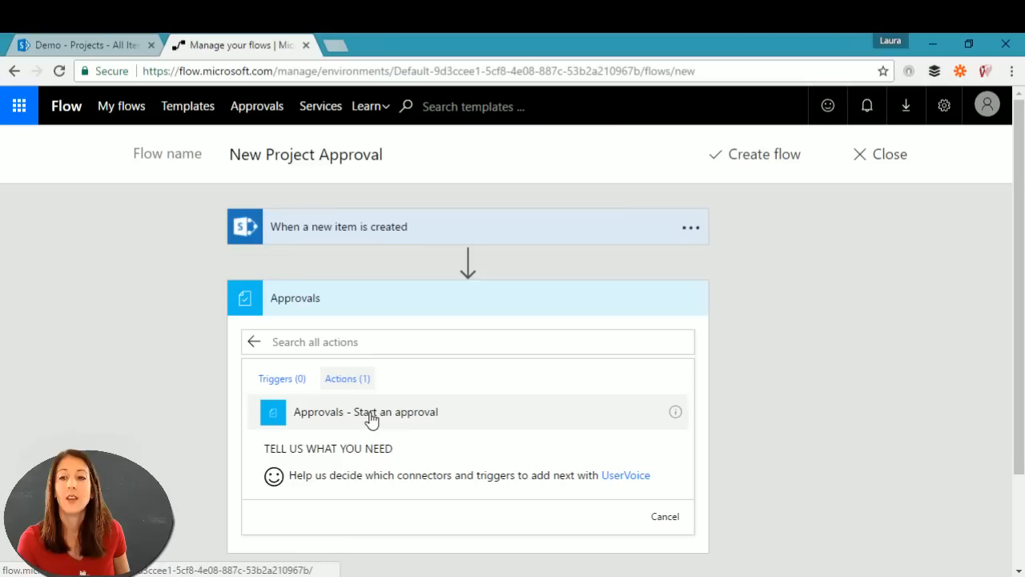
click(330, 422)
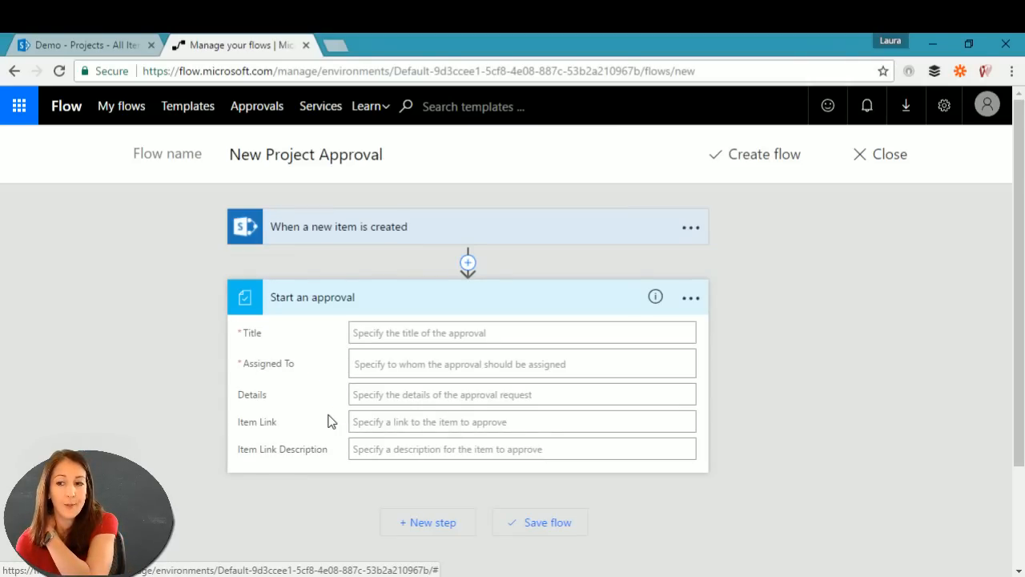
Step: Set the approval Title to 'Approve' followed by the Project Name dynamic content
click(426, 332)
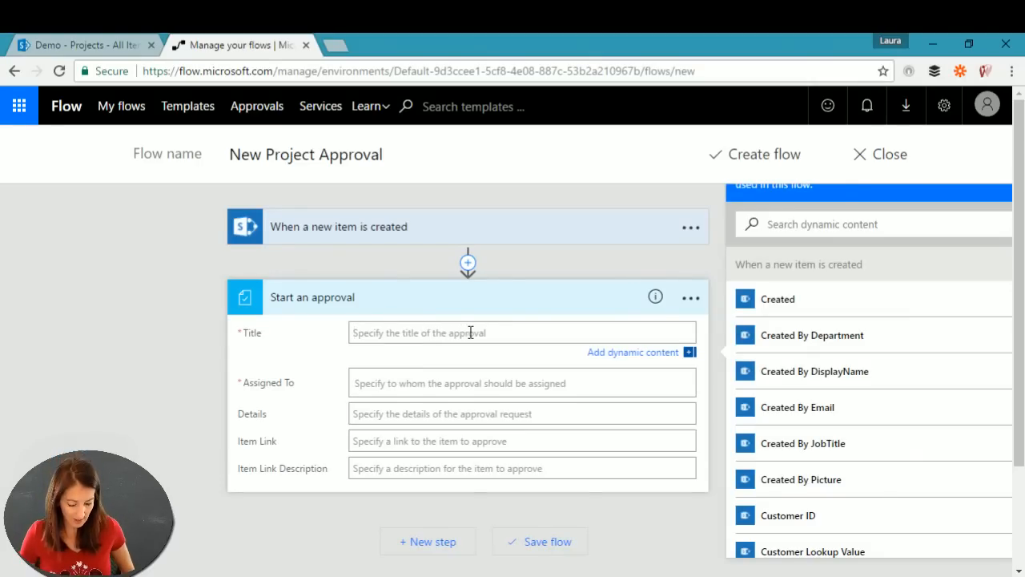
text(Approve)
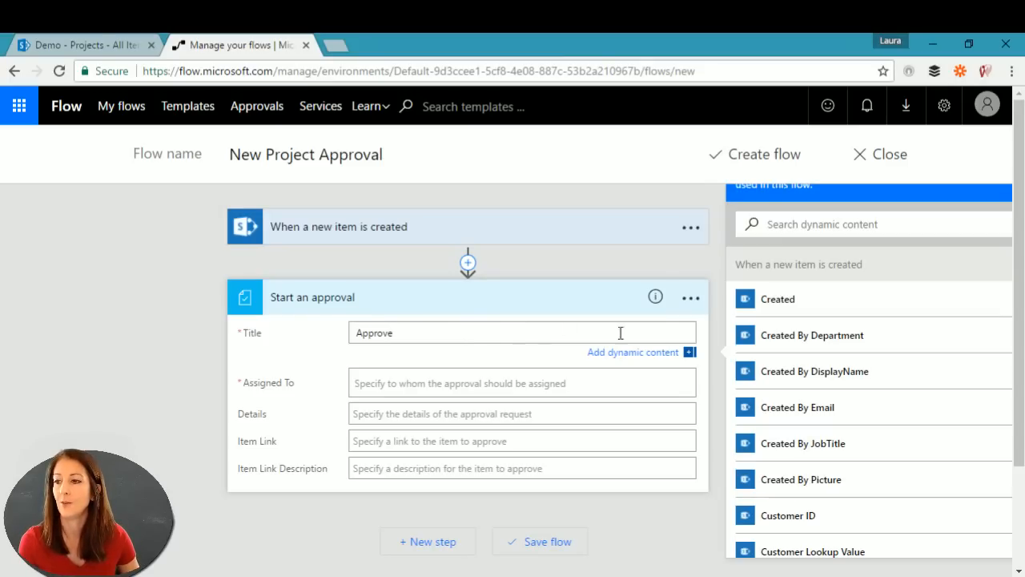
scroll(1021, 457, down, 2)
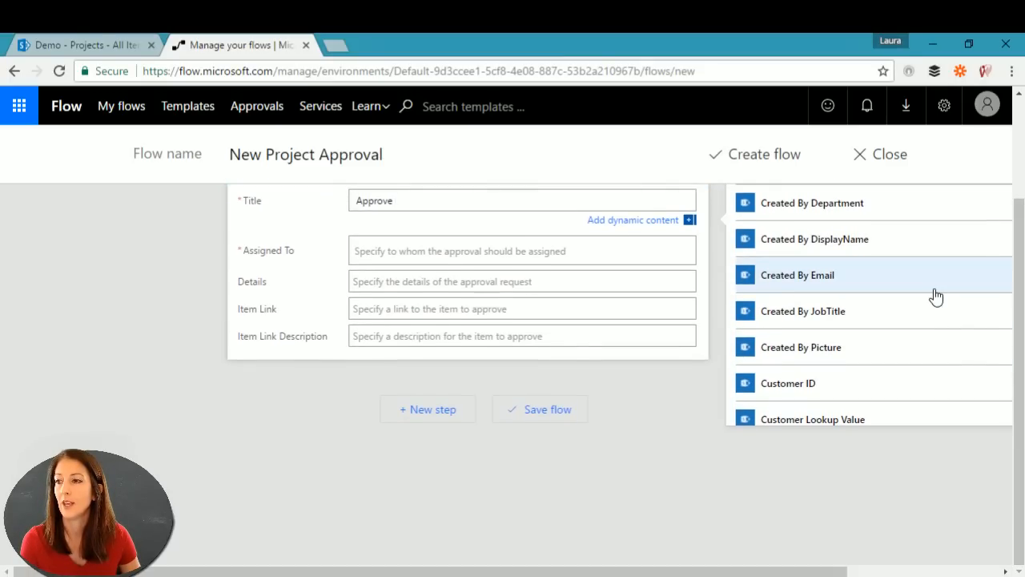
scroll(934, 295, down, 3)
scroll(933, 294, down, 5)
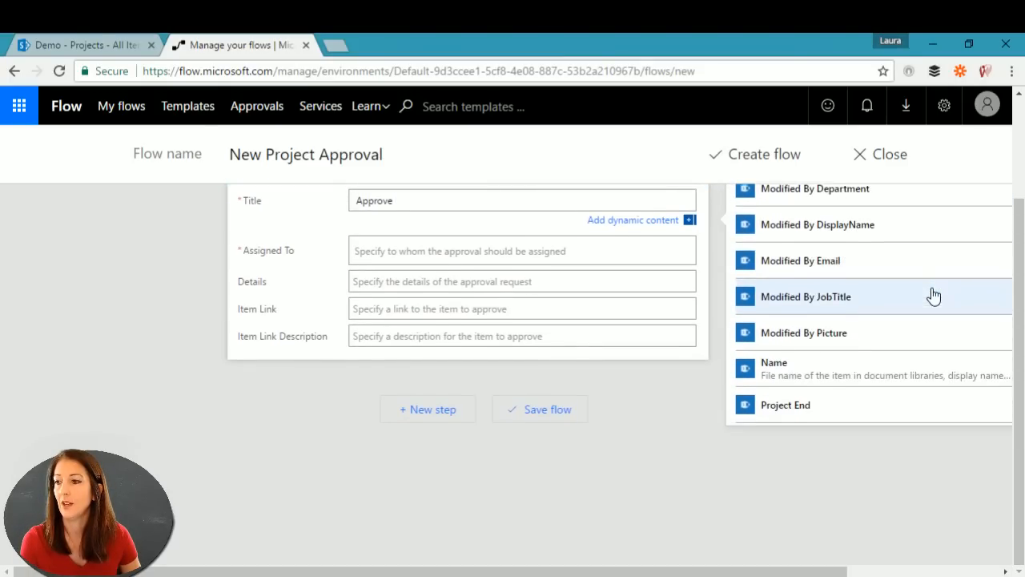
click(819, 304)
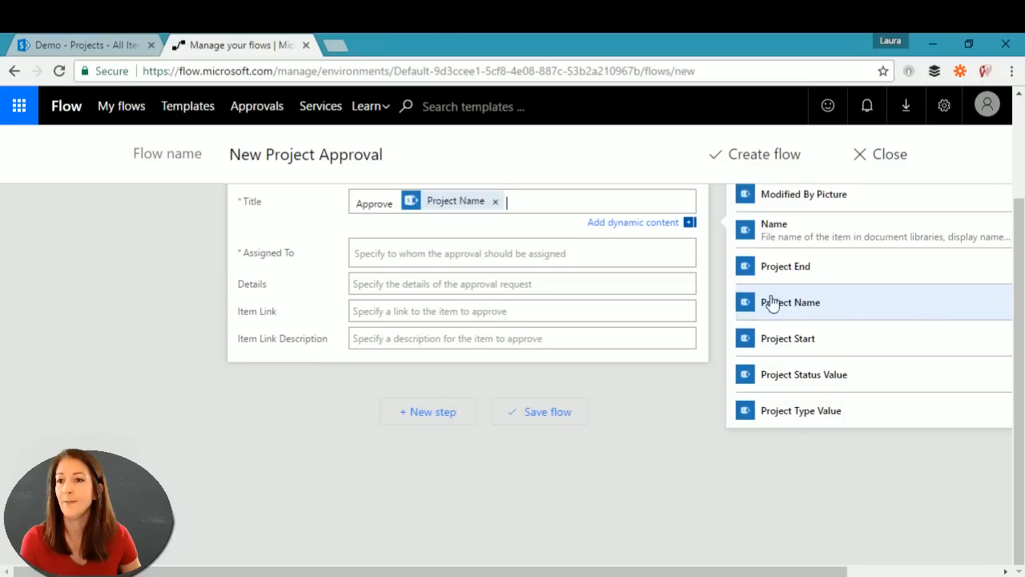
Step: Assign the approval to the admin account by entering its address and picking the suggestion
click(407, 258)
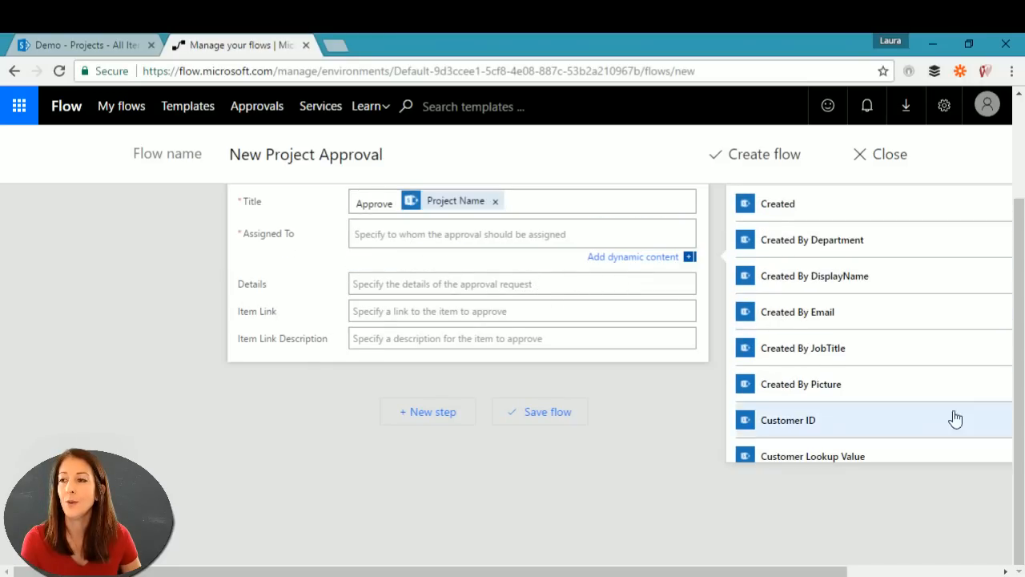
scroll(233, 373, up, 2)
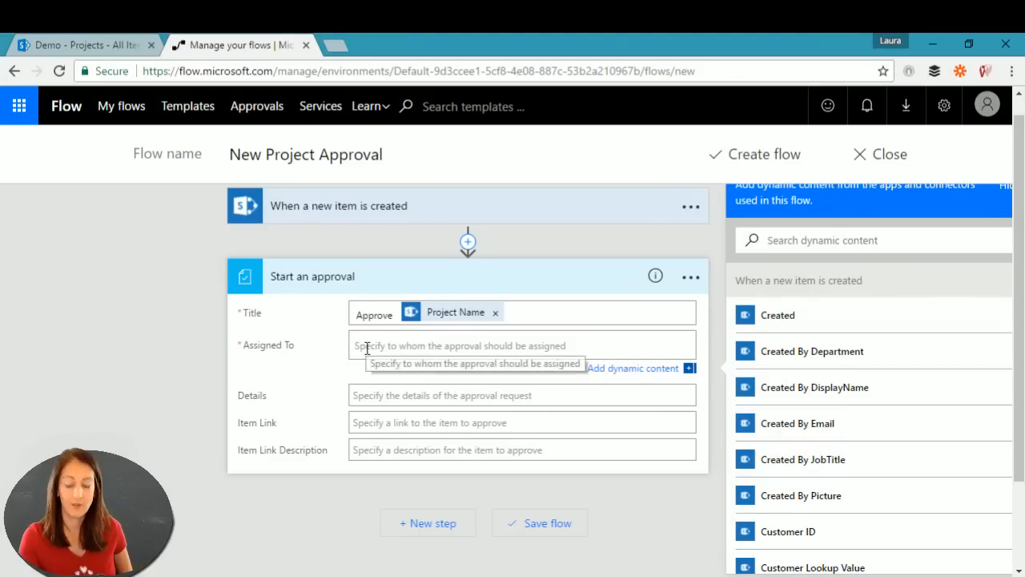
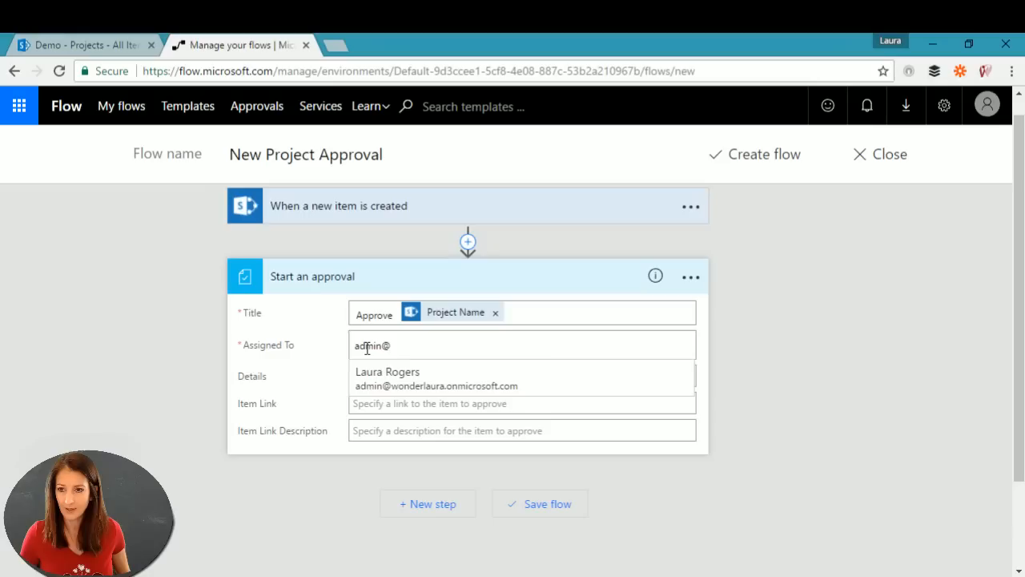
click(412, 376)
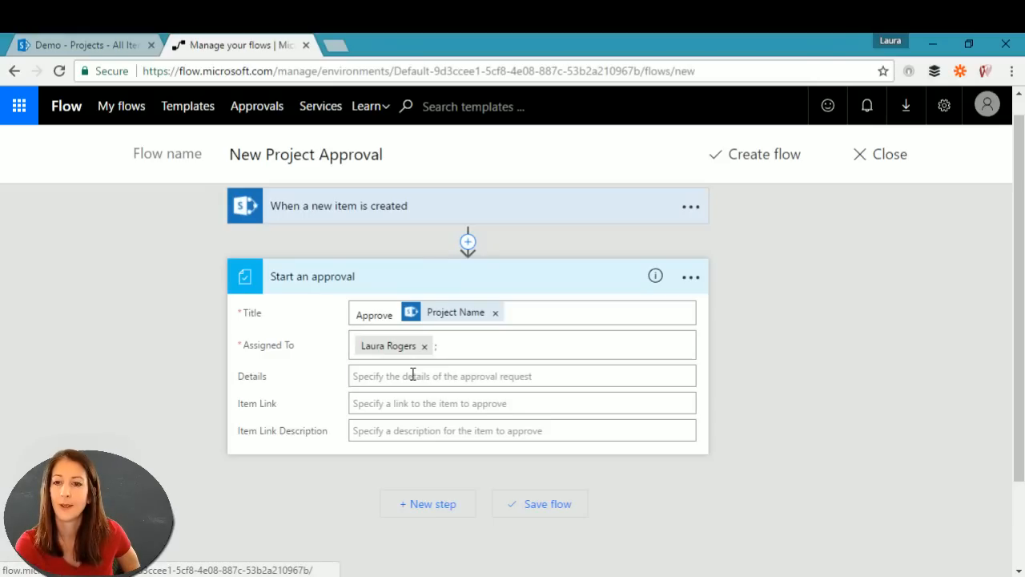
Step: Enter 'take a look and approve' as the approval Details
click(416, 378)
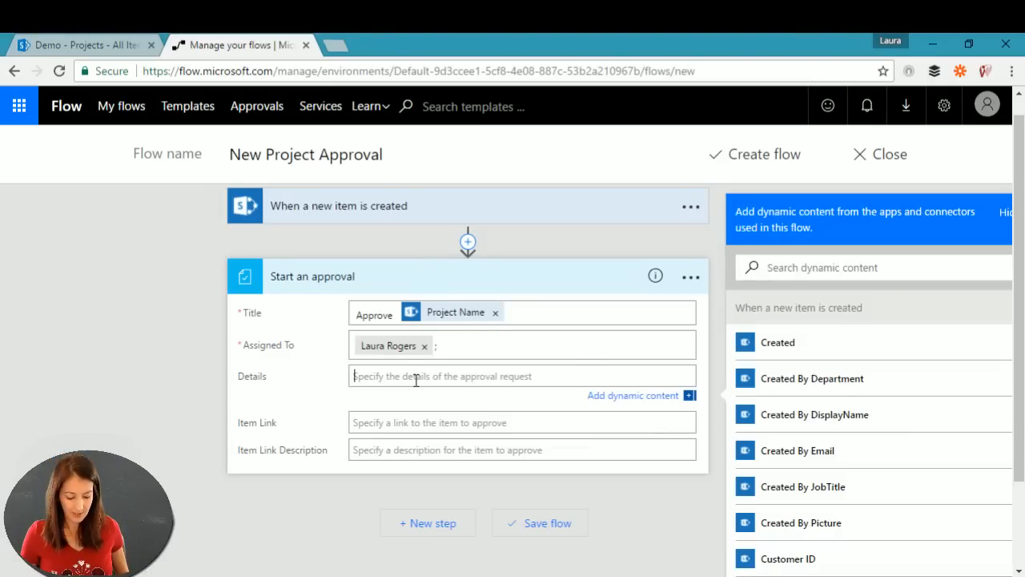
text(take a lo)
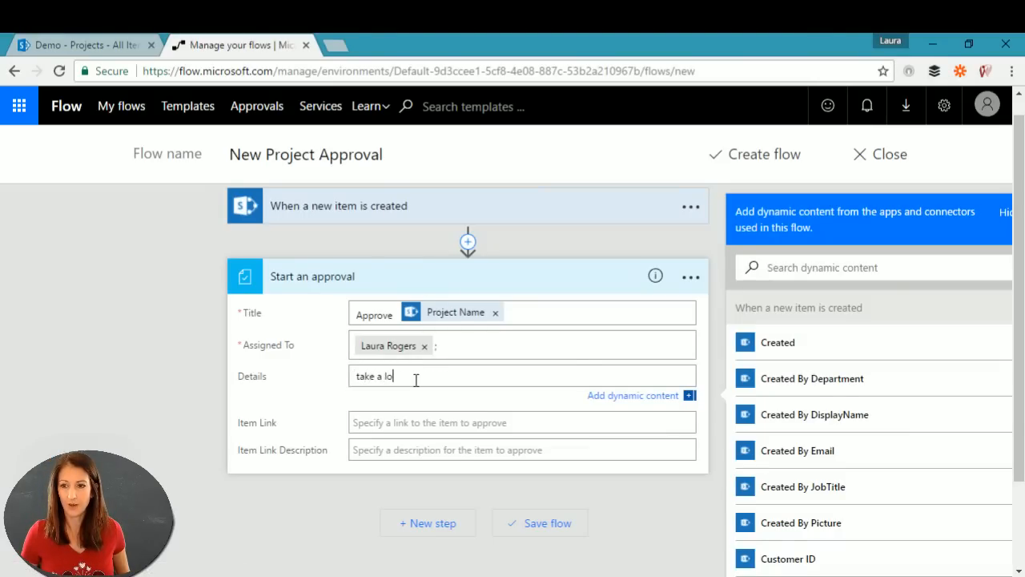
text(ok and approv)
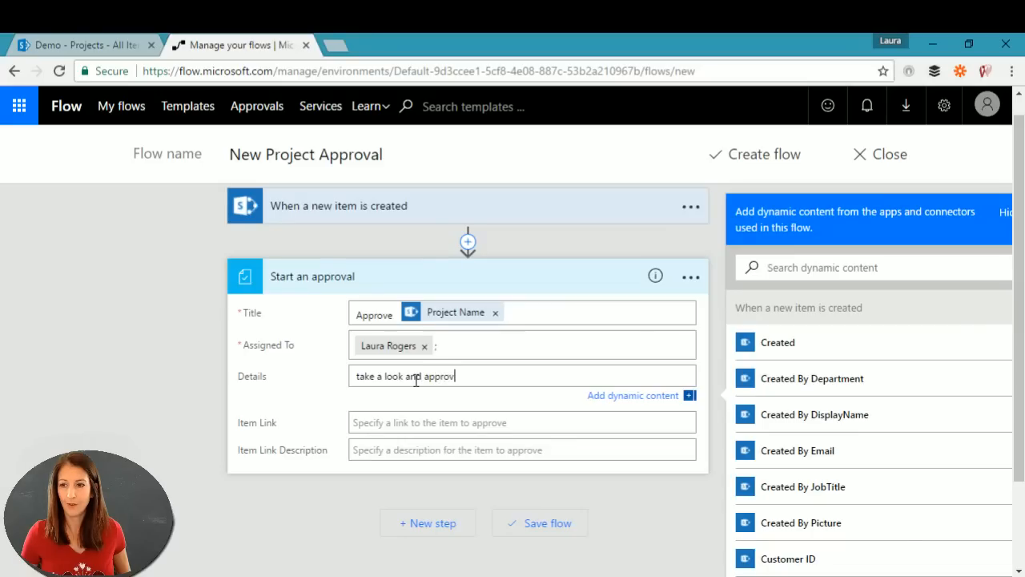
text(e)
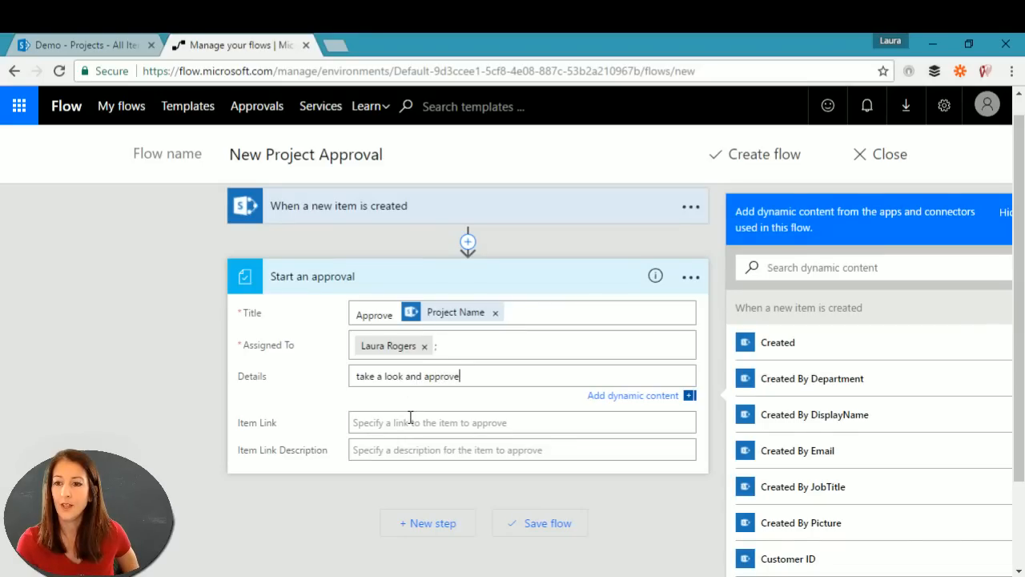
click(410, 418)
scroll(893, 419, down, 5)
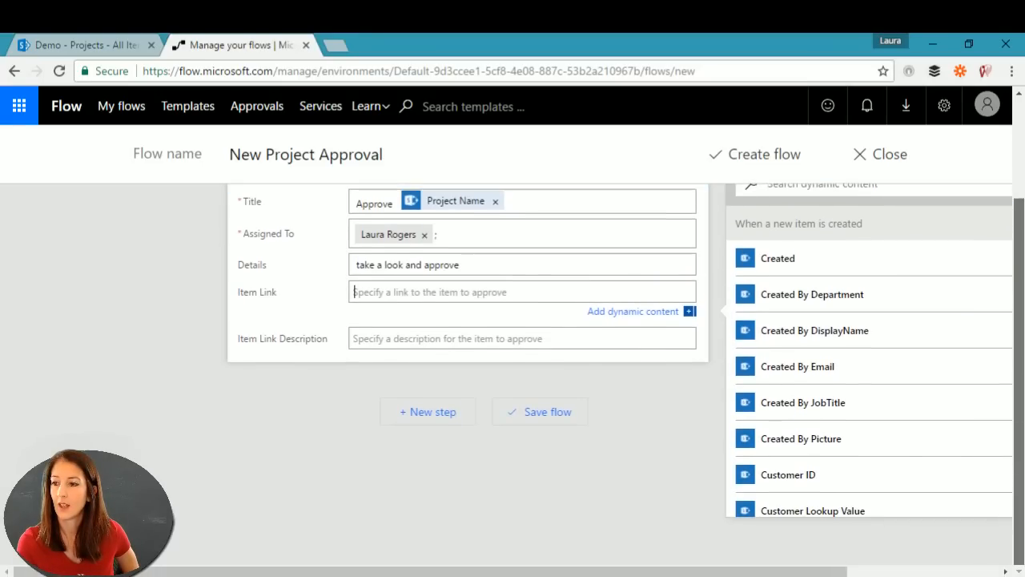
scroll(893, 419, down, 3)
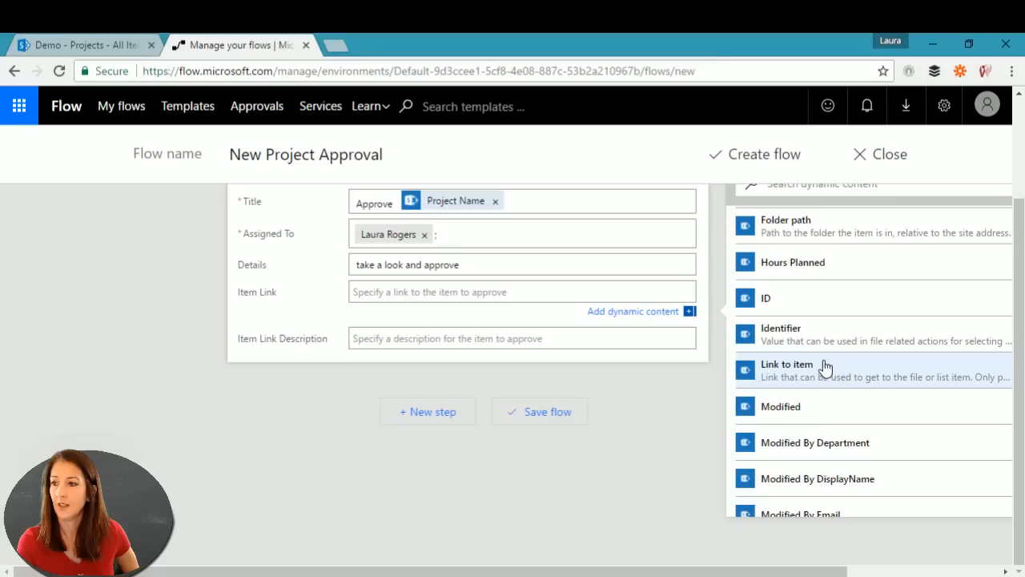
Step: Fill Item Link with Link to item and Item Link Description with Project Name
click(807, 373)
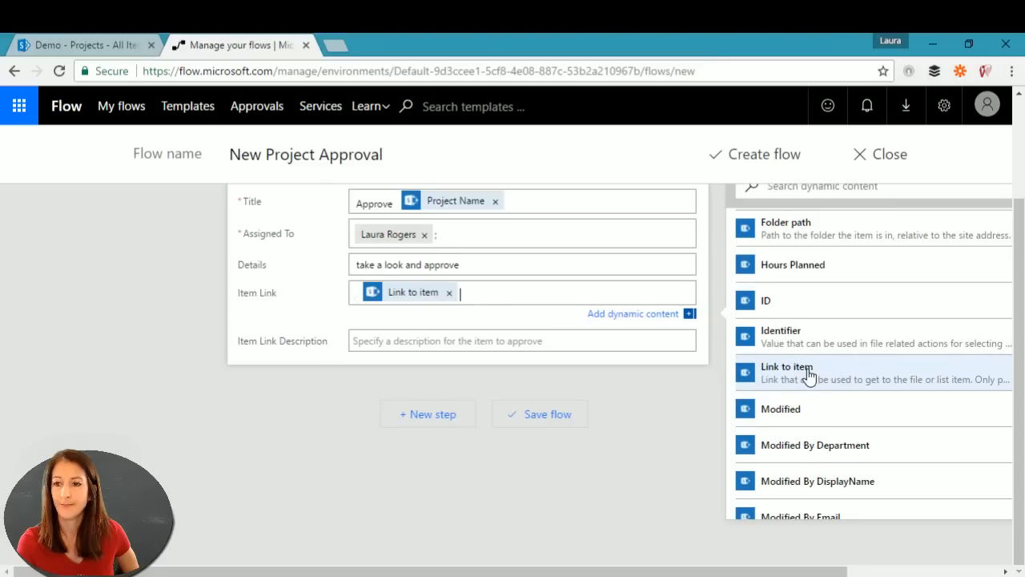
click(398, 339)
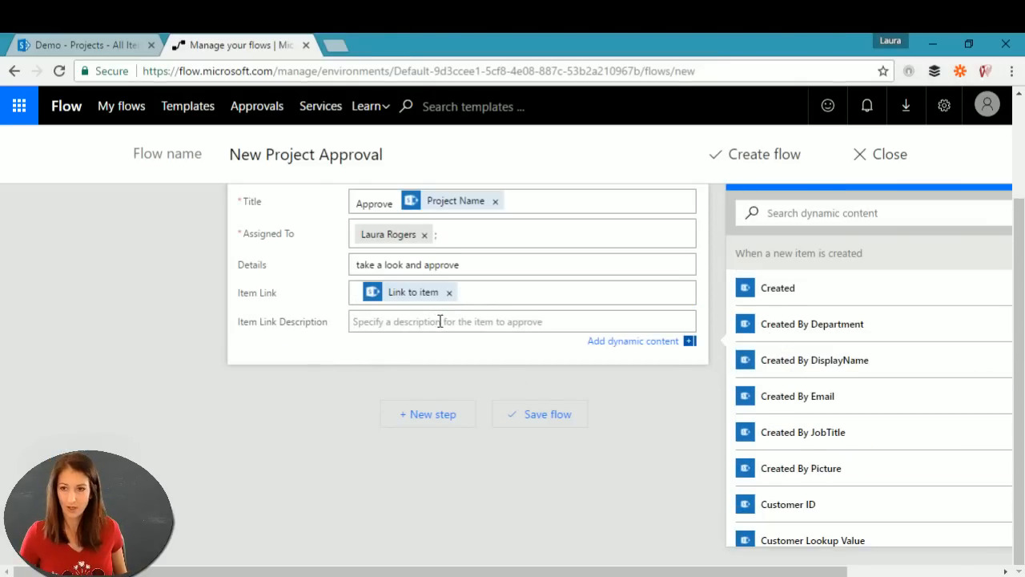
scroll(886, 487, down, 8)
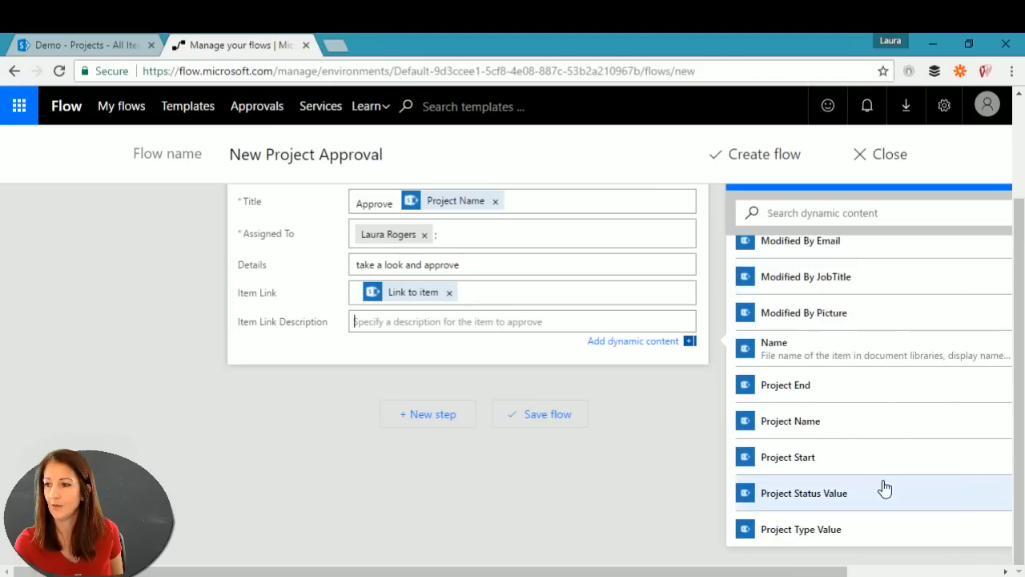
click(807, 422)
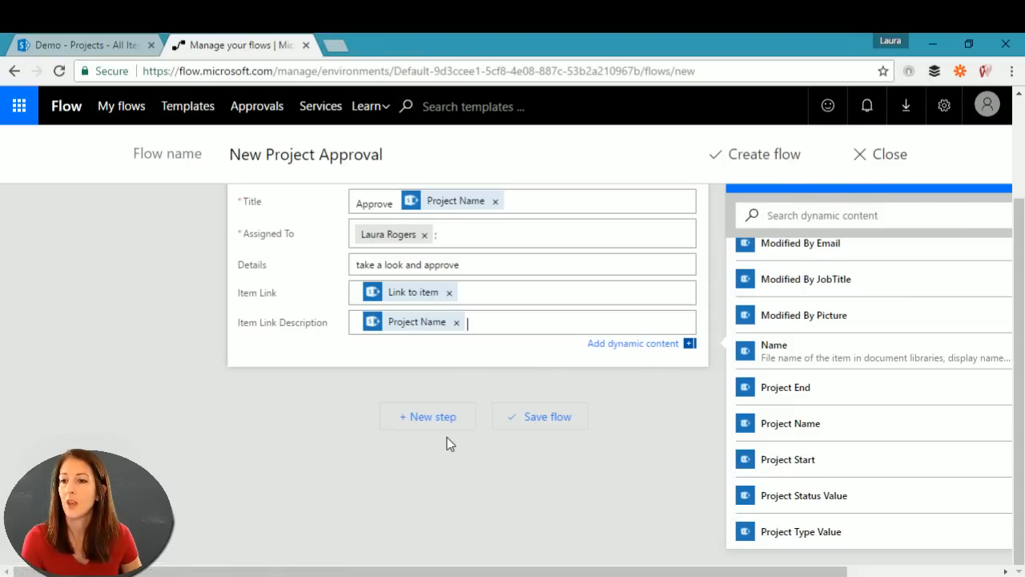
scroll(103, 368, up, 2)
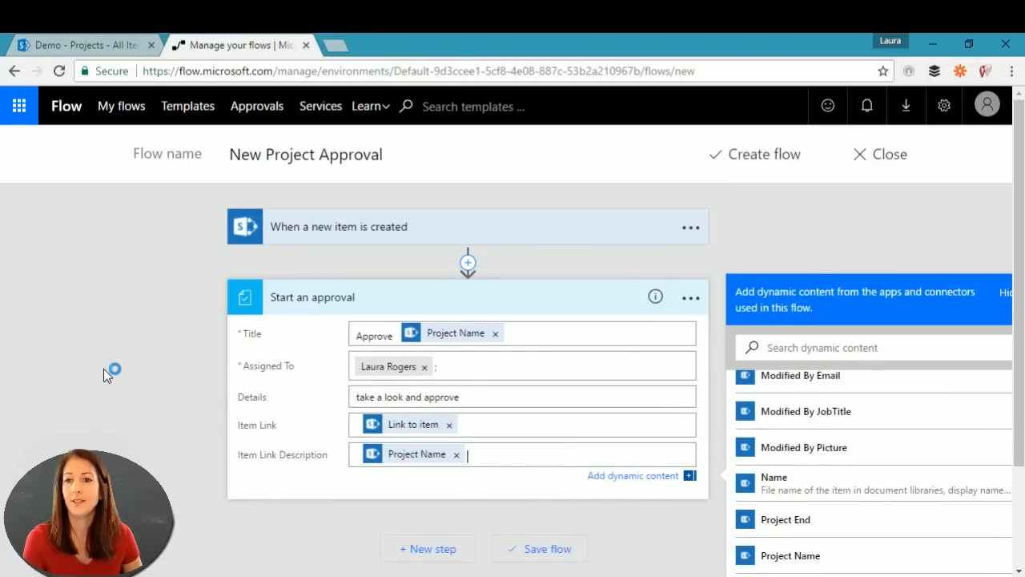
scroll(110, 375, down, 2)
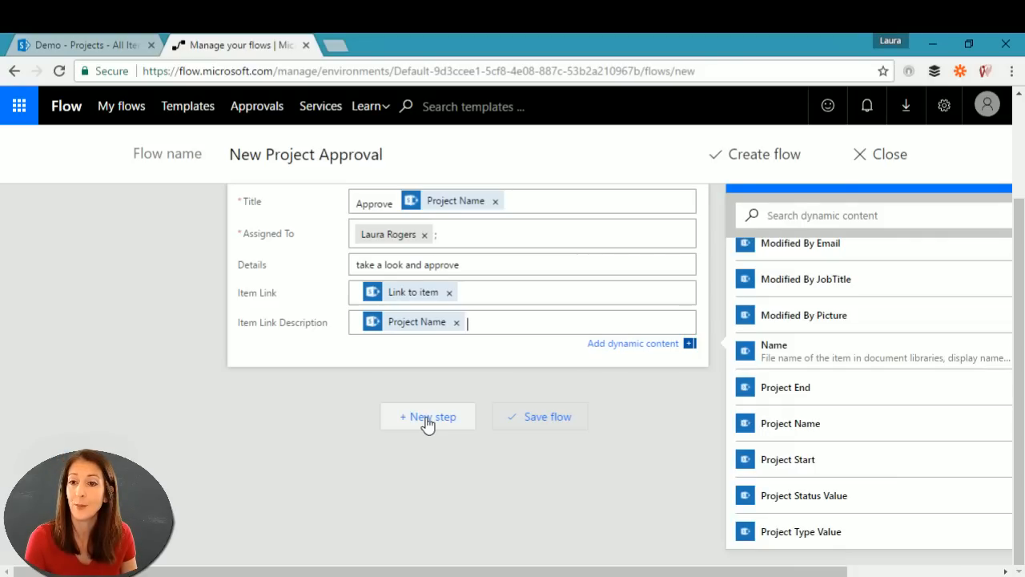
Step: Save the flow with Create flow and switch to the Demo - Projects tab
click(765, 156)
click(79, 41)
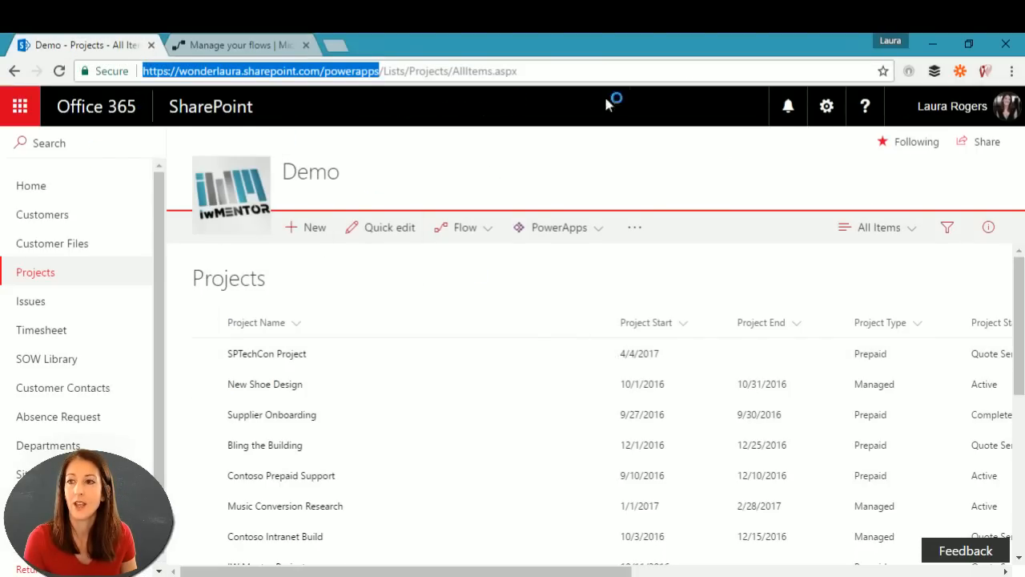
Step: In List settings, change the Project Status column type to Single line of text
click(824, 106)
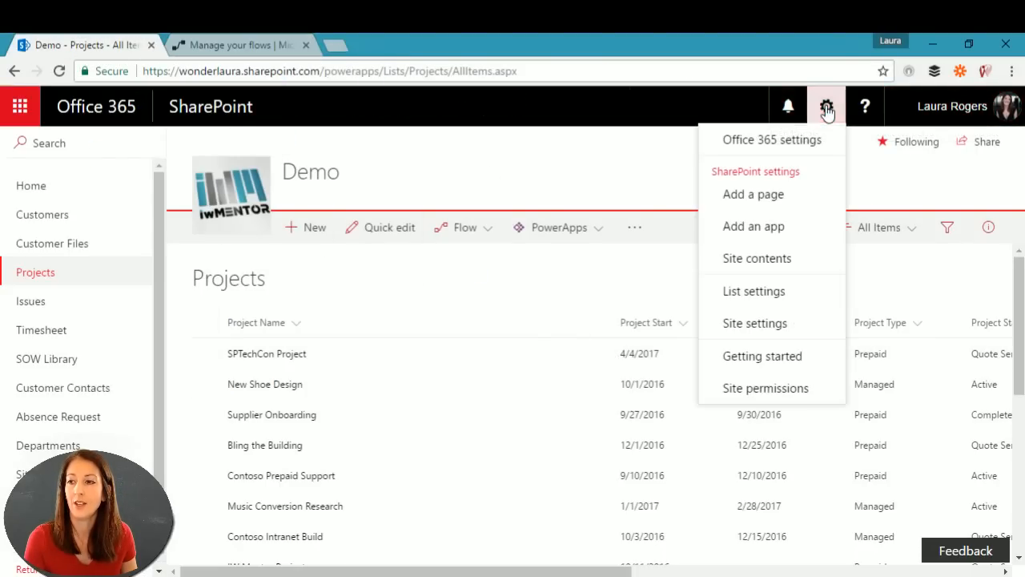
click(776, 290)
scroll(328, 453, down, 10)
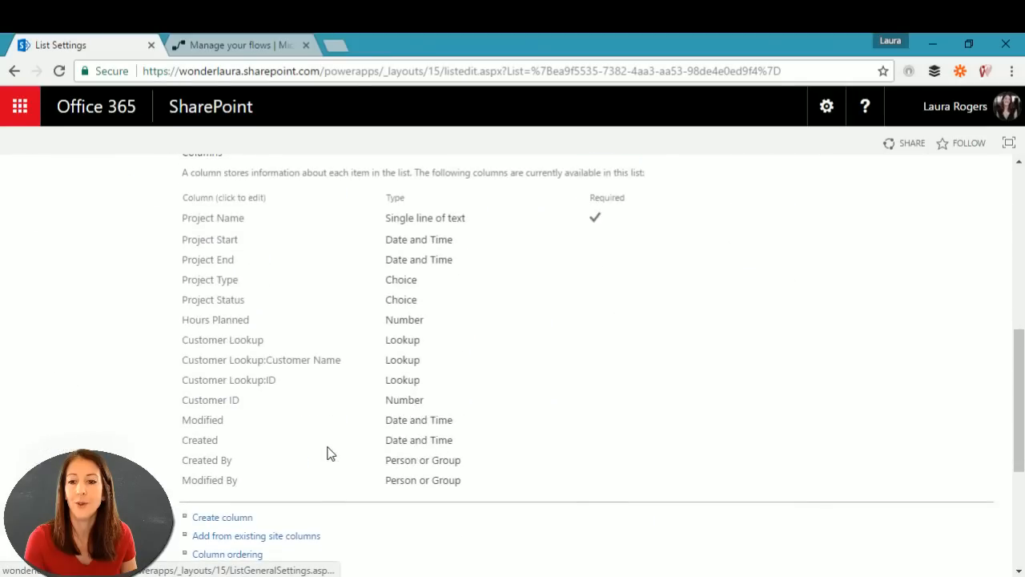
click(220, 301)
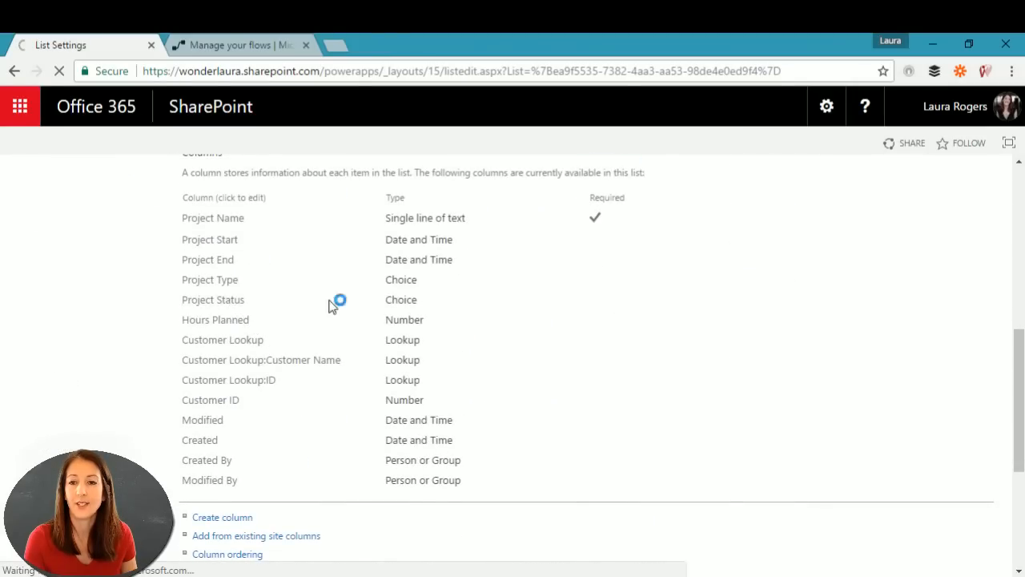
scroll(469, 456, down, 3)
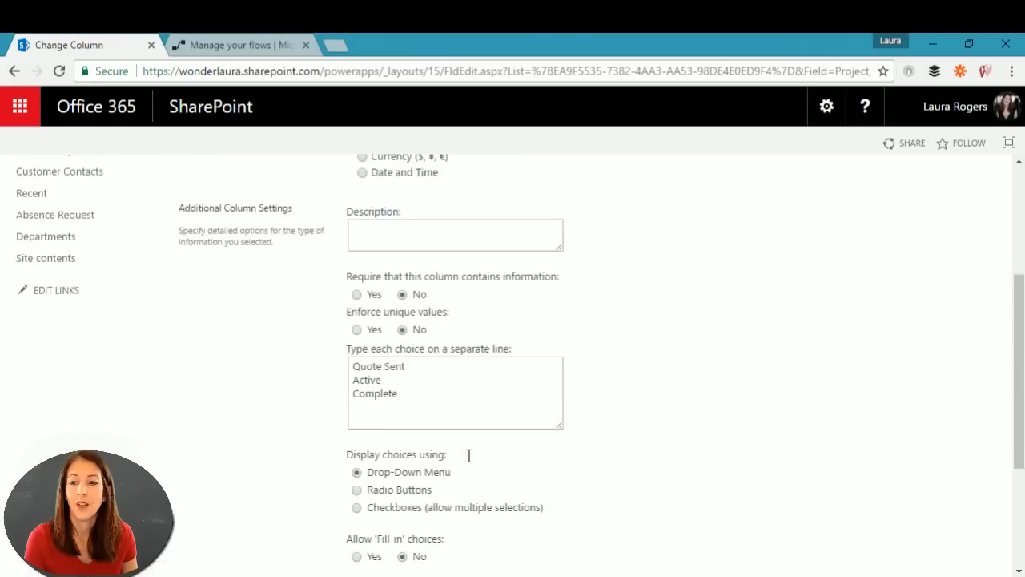
scroll(470, 460, down, 2)
scroll(470, 458, up, 5)
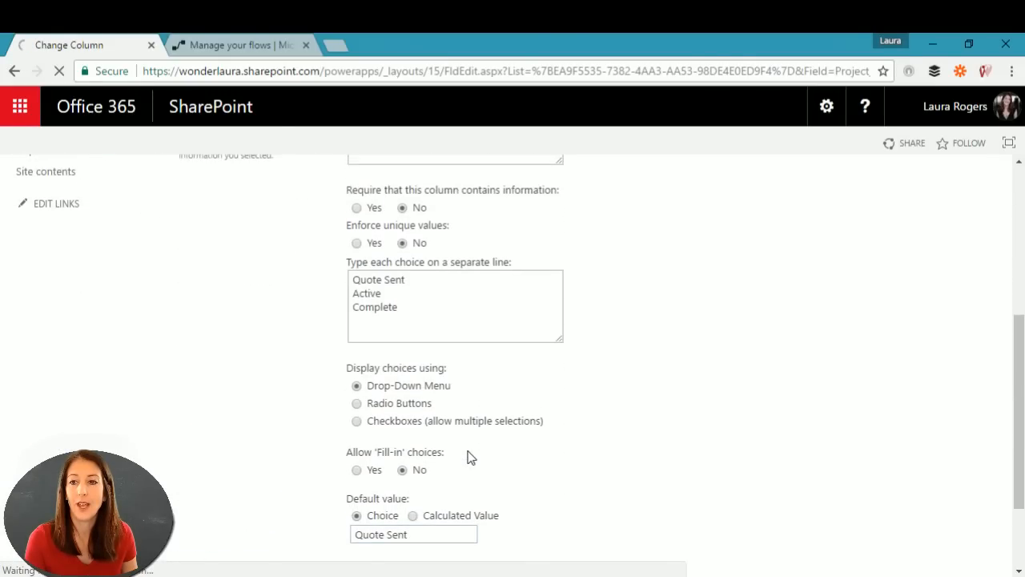
scroll(469, 456, down, 3)
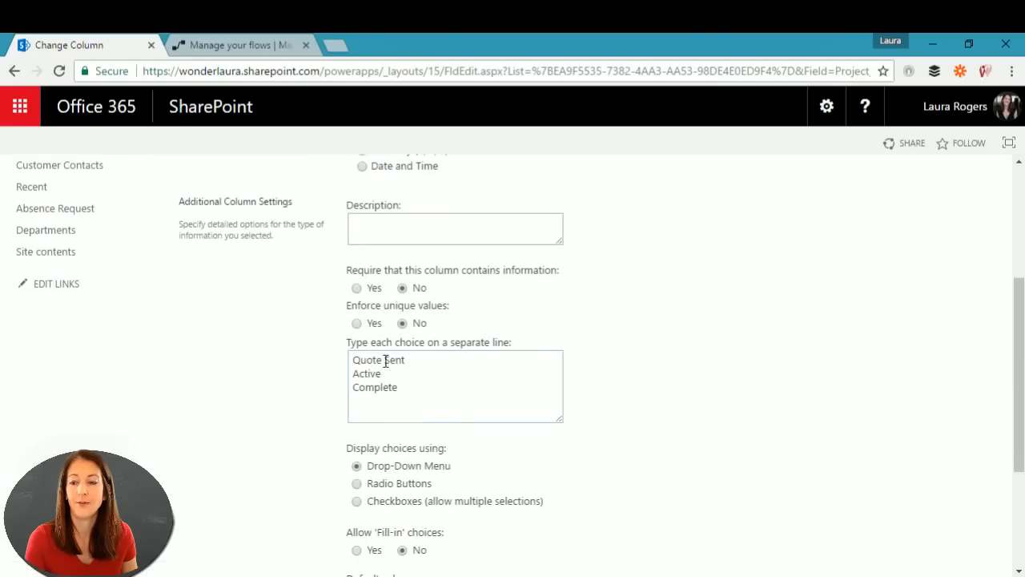
scroll(394, 399, up, 3)
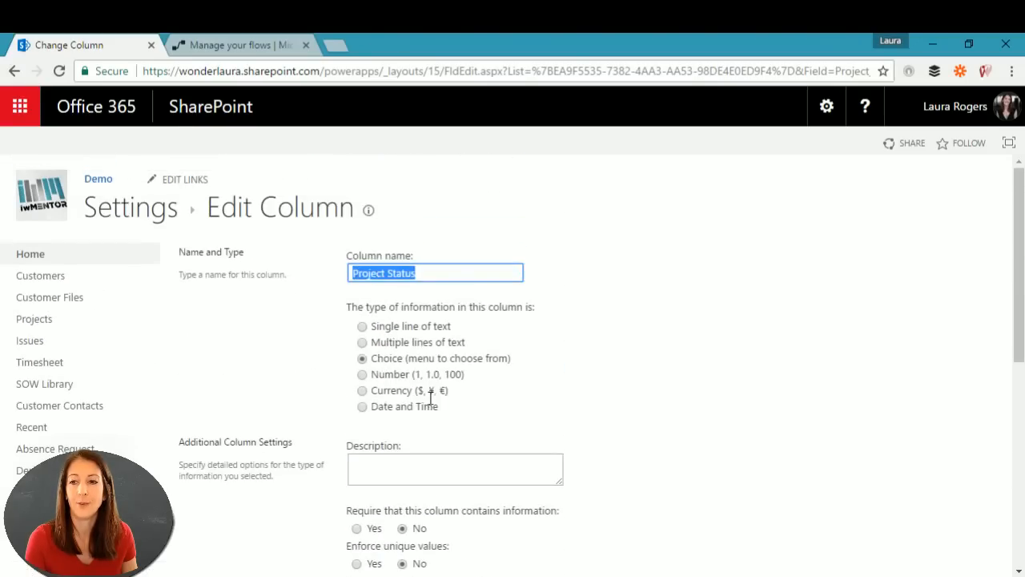
click(362, 326)
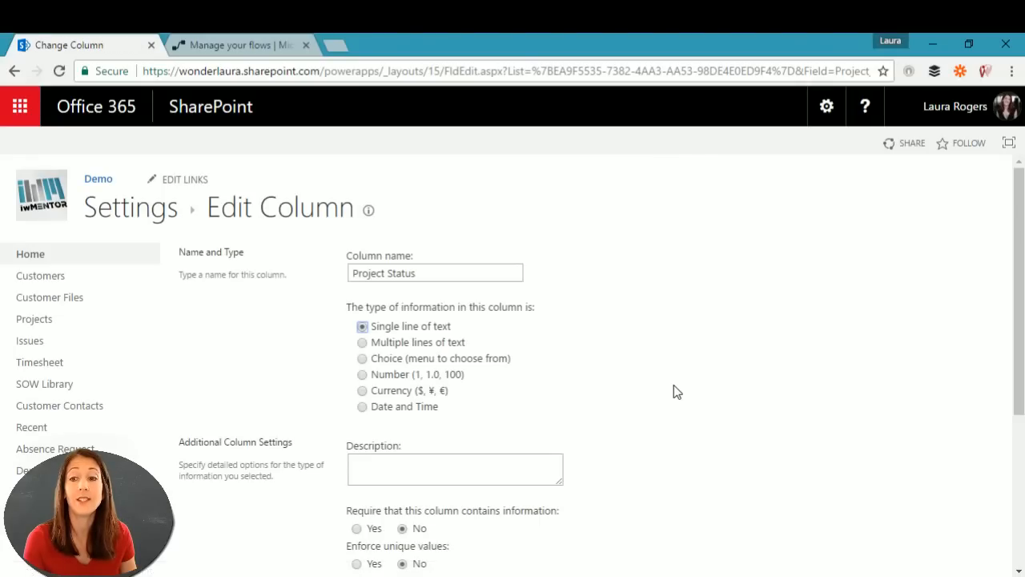
scroll(674, 385, down, 3)
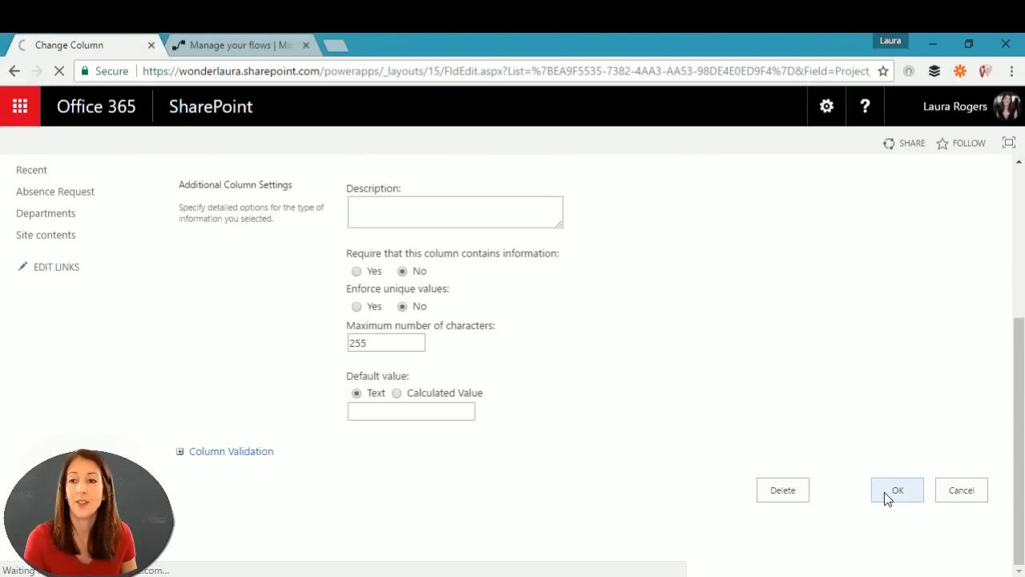
click(886, 492)
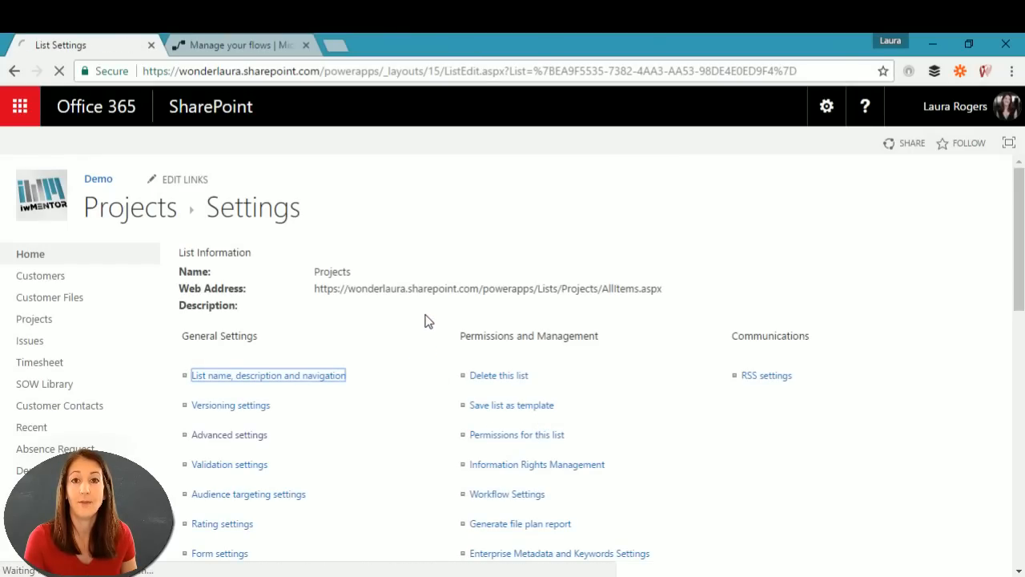
Step: Return to the Projects list view, then go back to the saved flow's tab
click(136, 212)
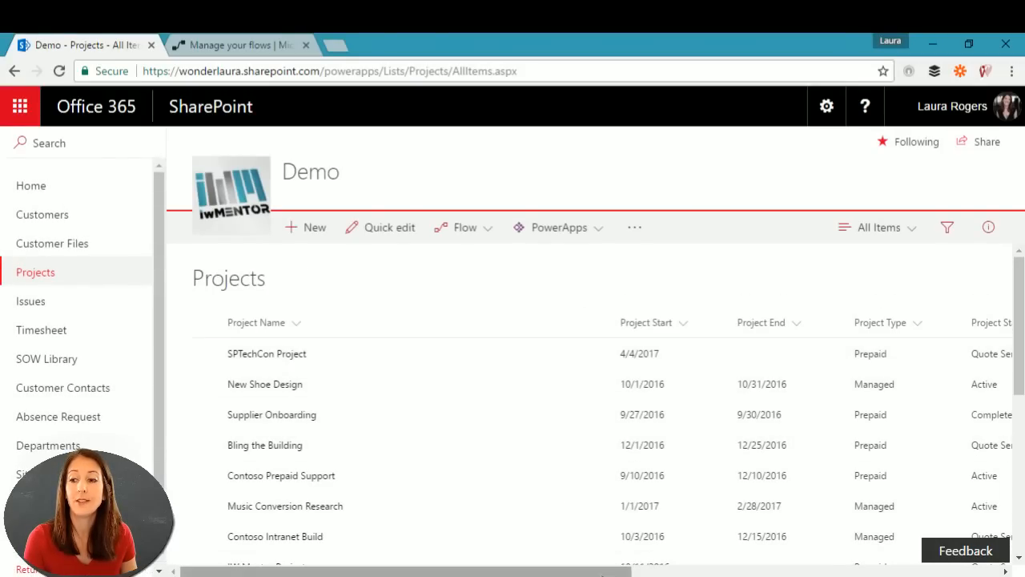
drag(602, 573, 670, 572)
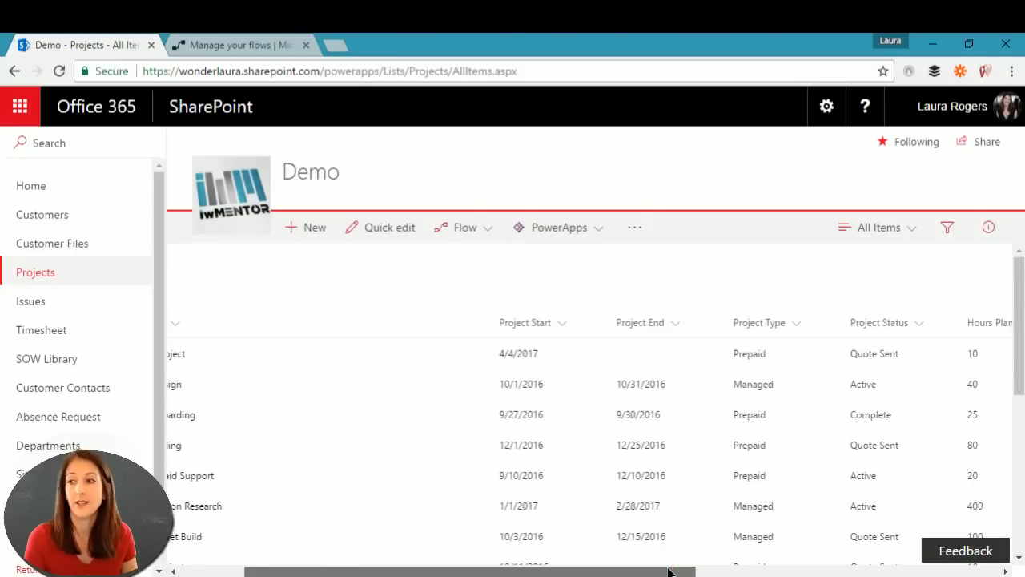
drag(669, 572, 588, 573)
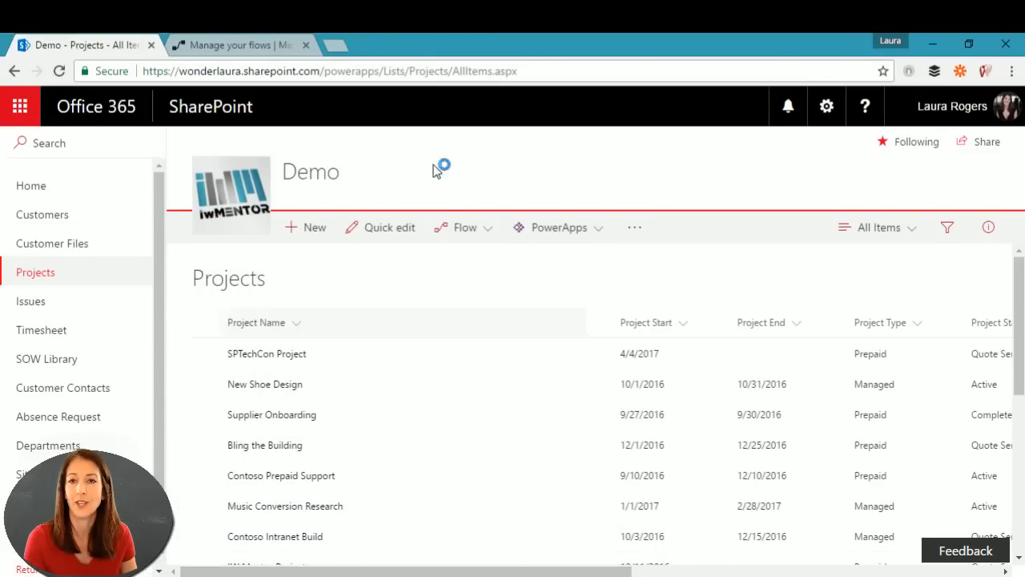
click(254, 50)
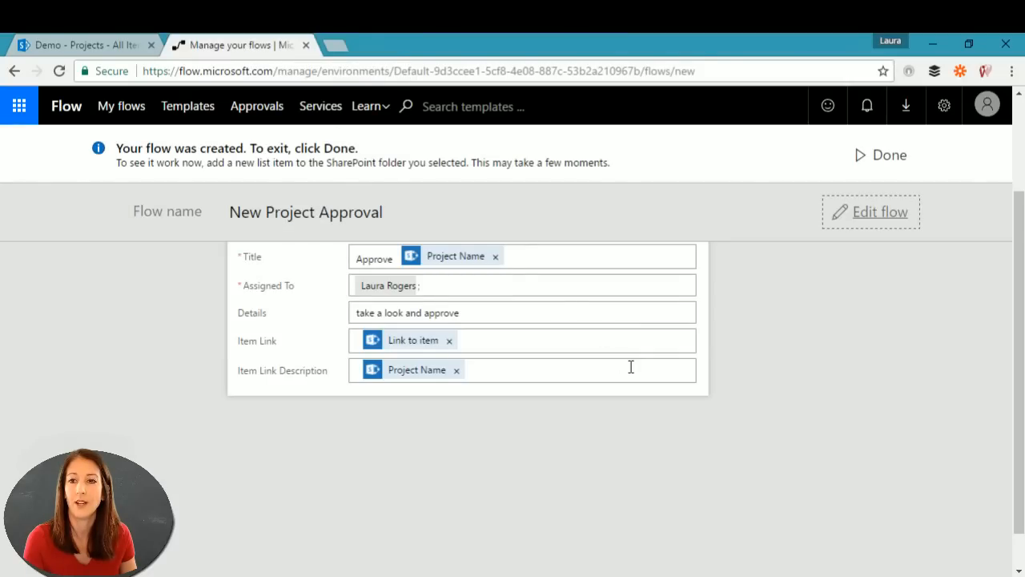
Step: Reopen the flow for editing and add a Condition step after the approval
click(879, 214)
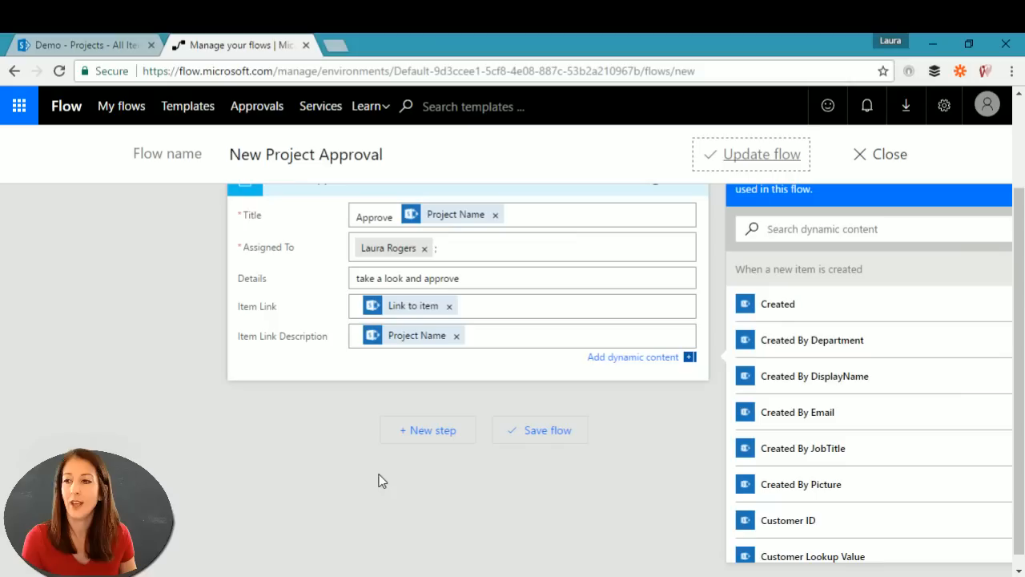
scroll(290, 454, up, 1)
scroll(290, 454, down, 1)
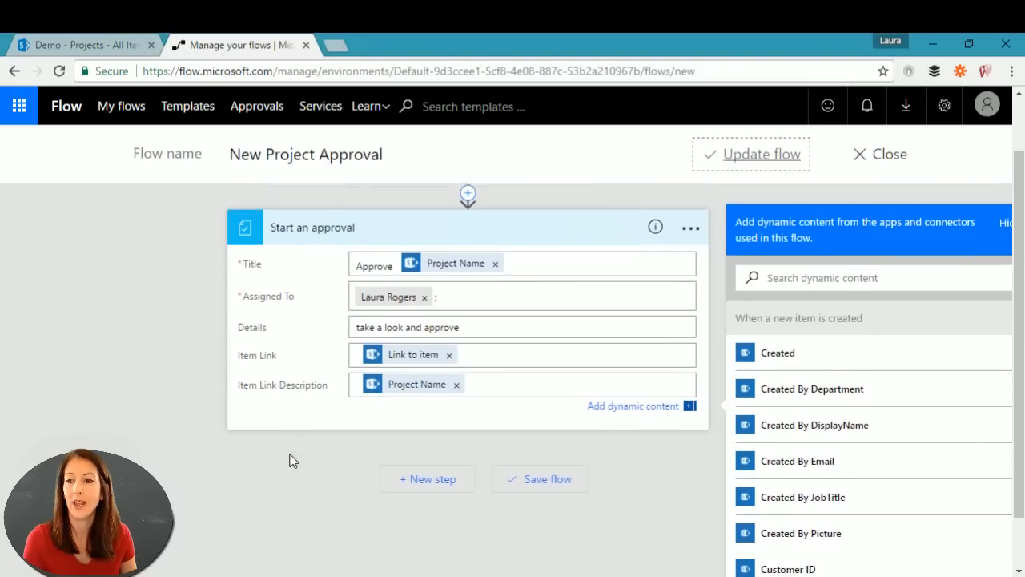
scroll(290, 454, down, 1)
click(437, 417)
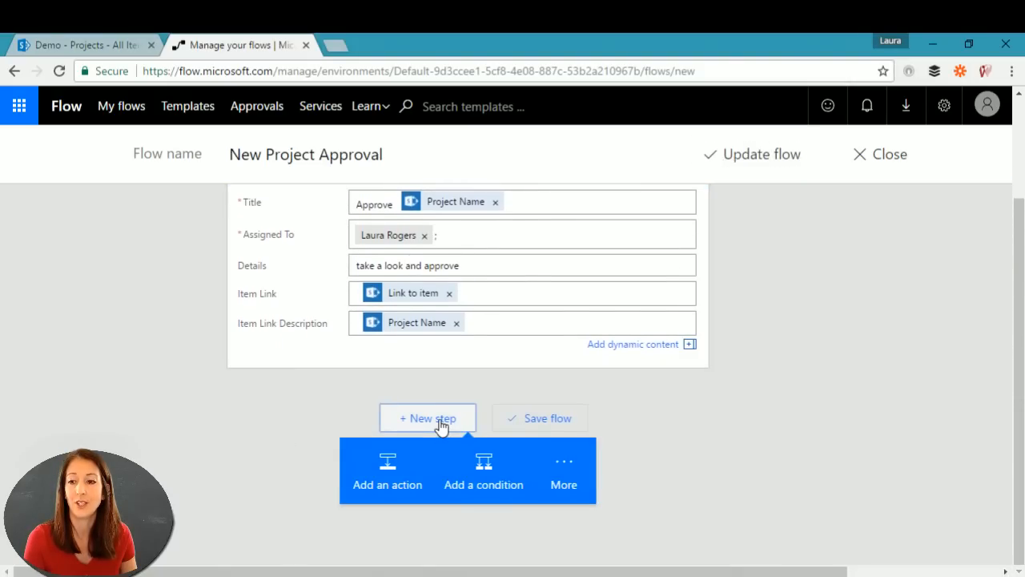
click(463, 480)
Step: Make the condition test the approval's Response with the 'is equal to' operator
click(402, 452)
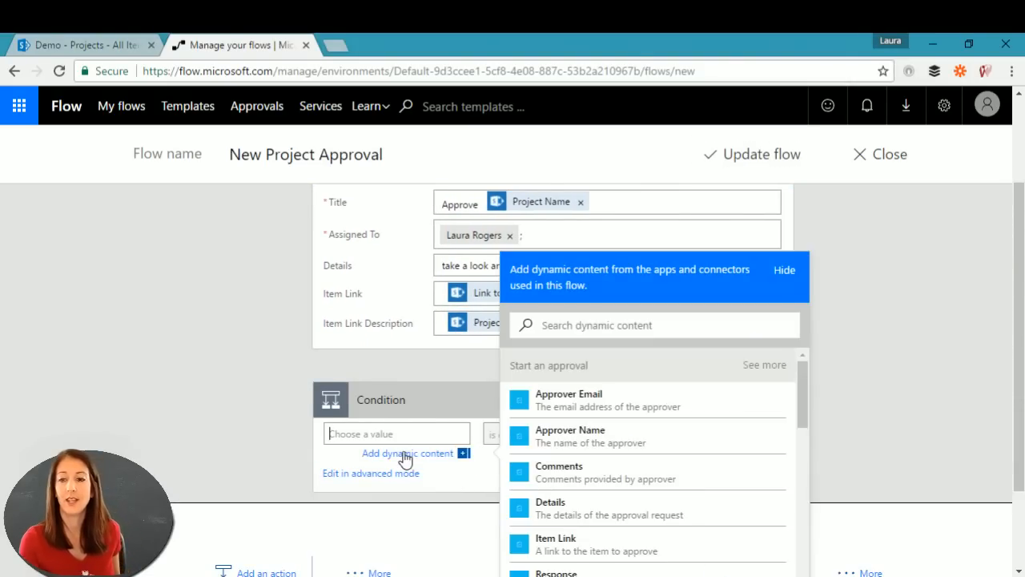
drag(802, 400, 807, 432)
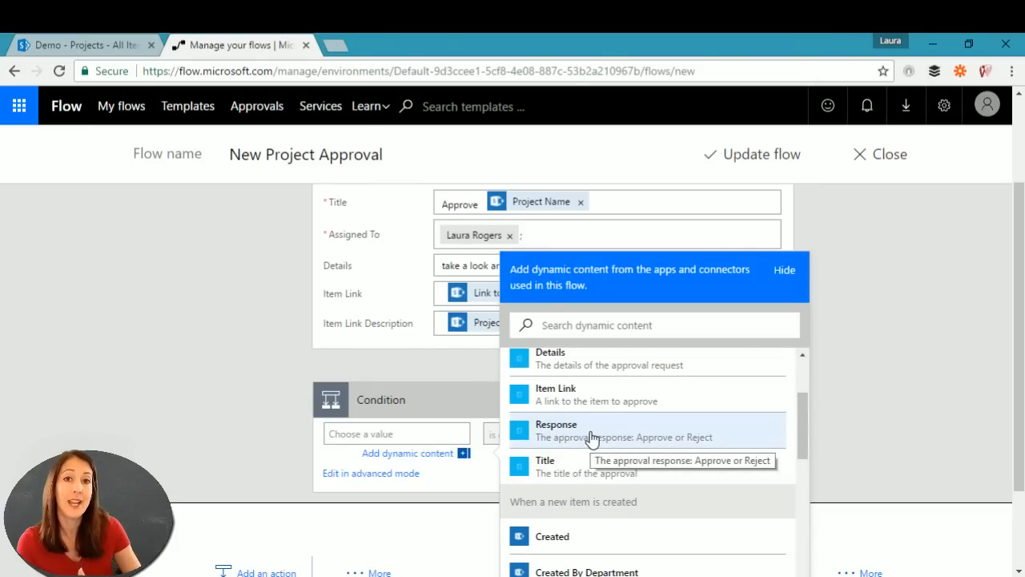
click(589, 437)
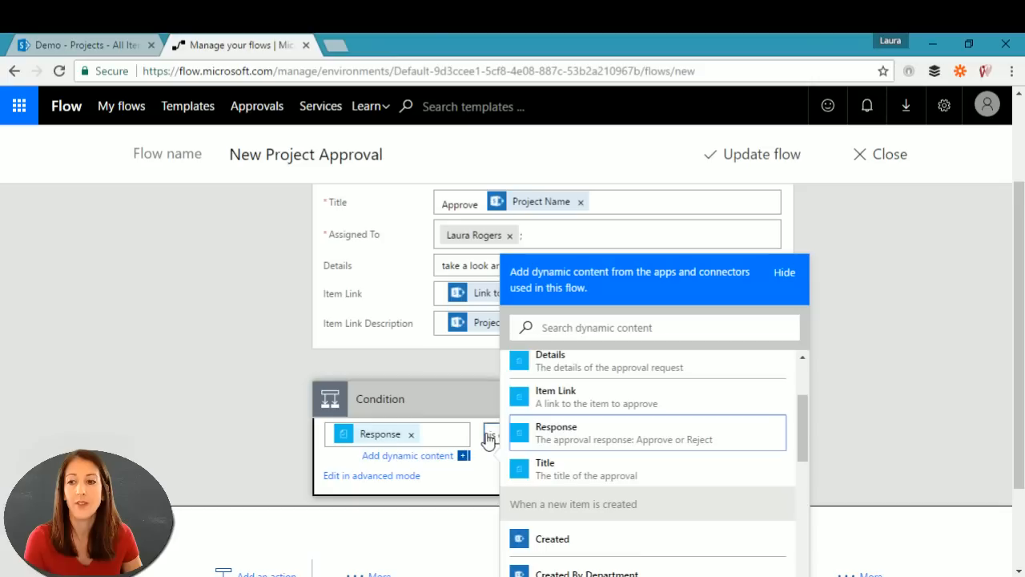
click(789, 275)
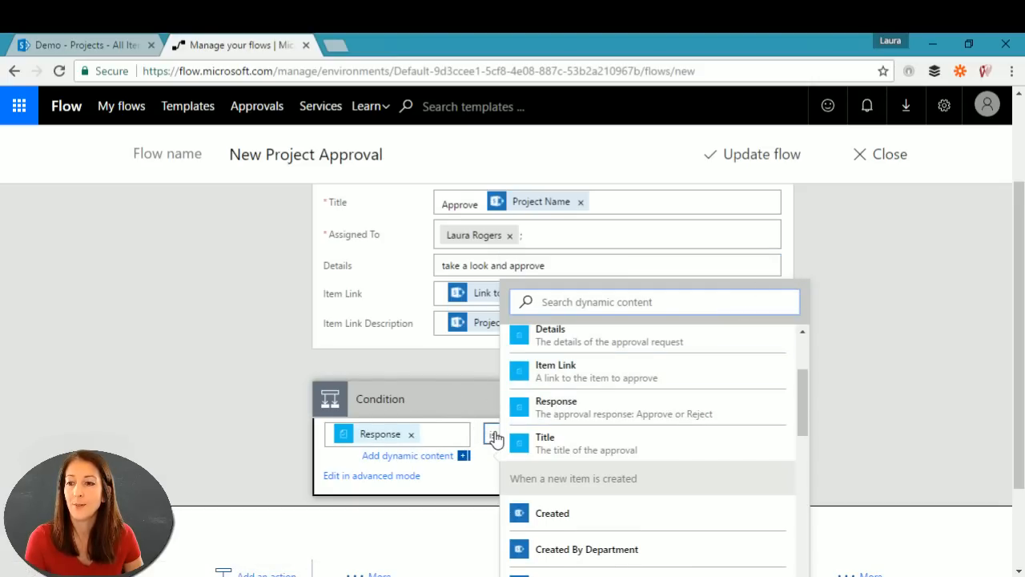
click(493, 435)
click(517, 291)
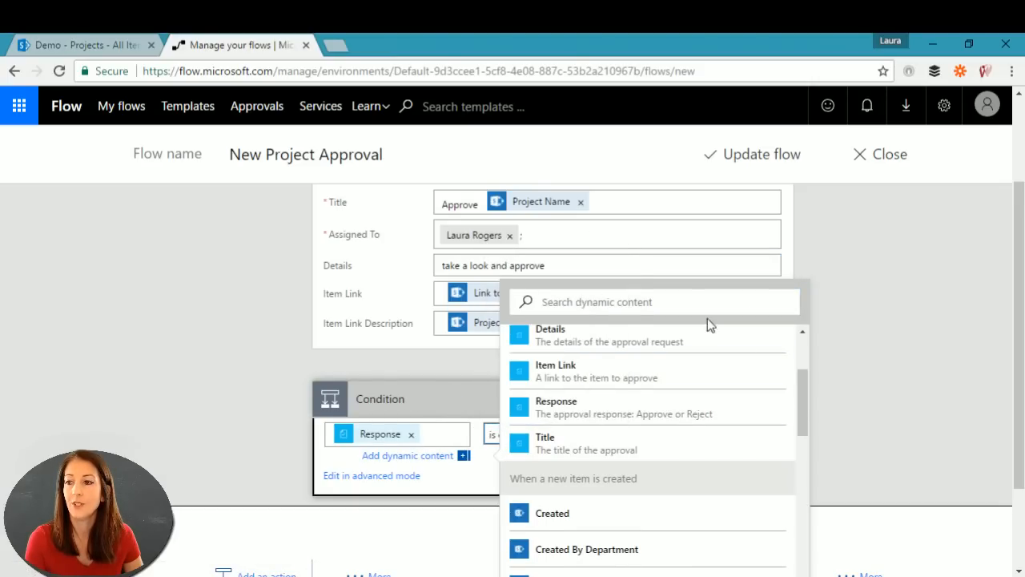
scroll(965, 445, down, 2)
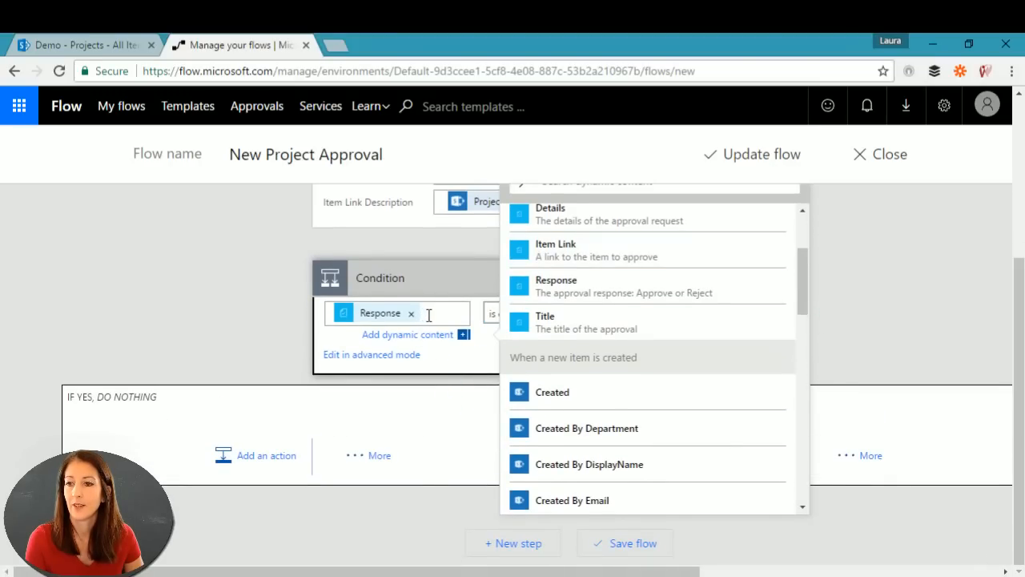
Step: Save the flow, then reopen it with the condition visible
click(775, 157)
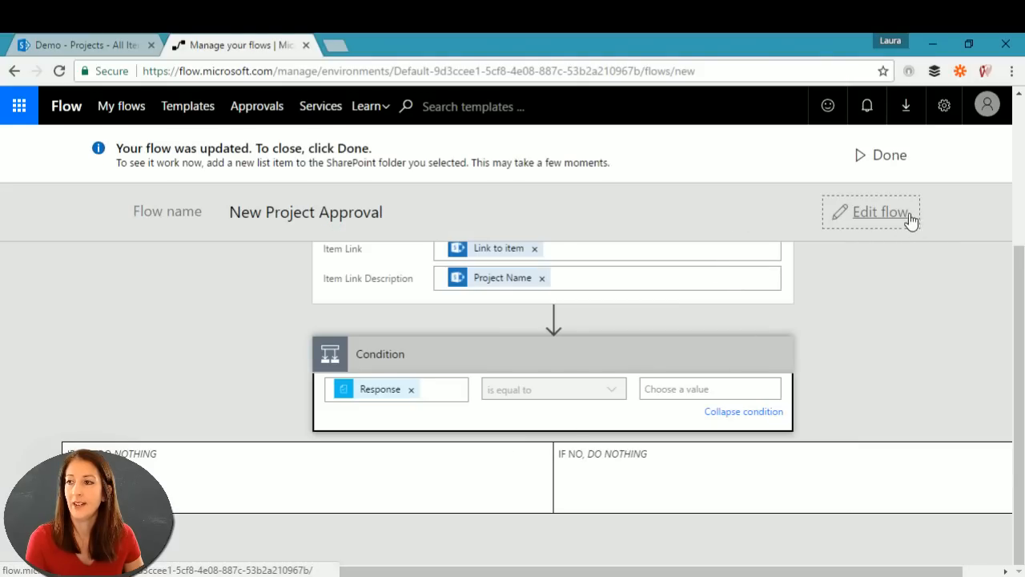
click(911, 222)
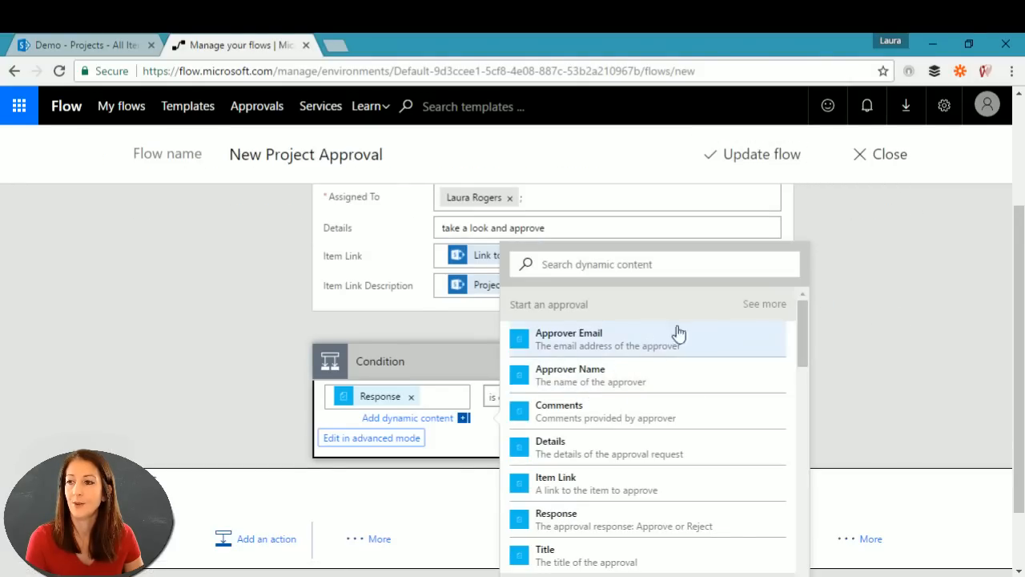
click(728, 268)
click(866, 342)
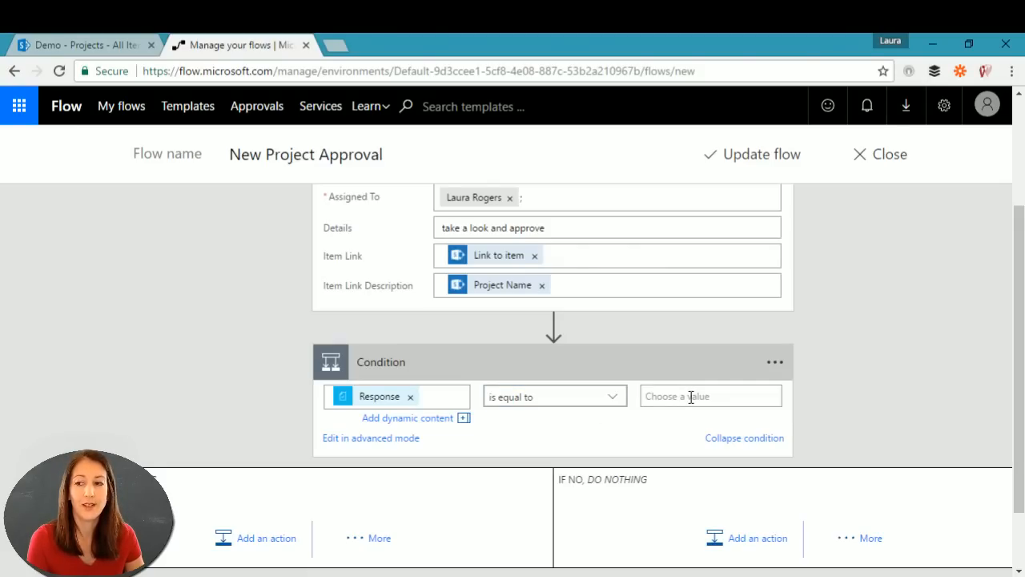
scroll(689, 396, up, 2)
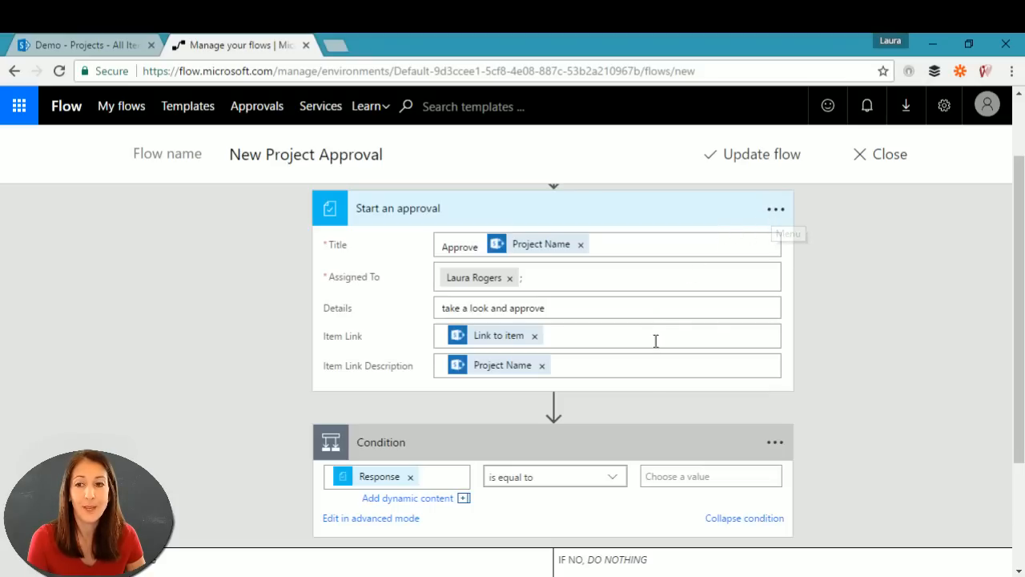
Step: Start entering Approve as the value the Response is compared against
click(674, 479)
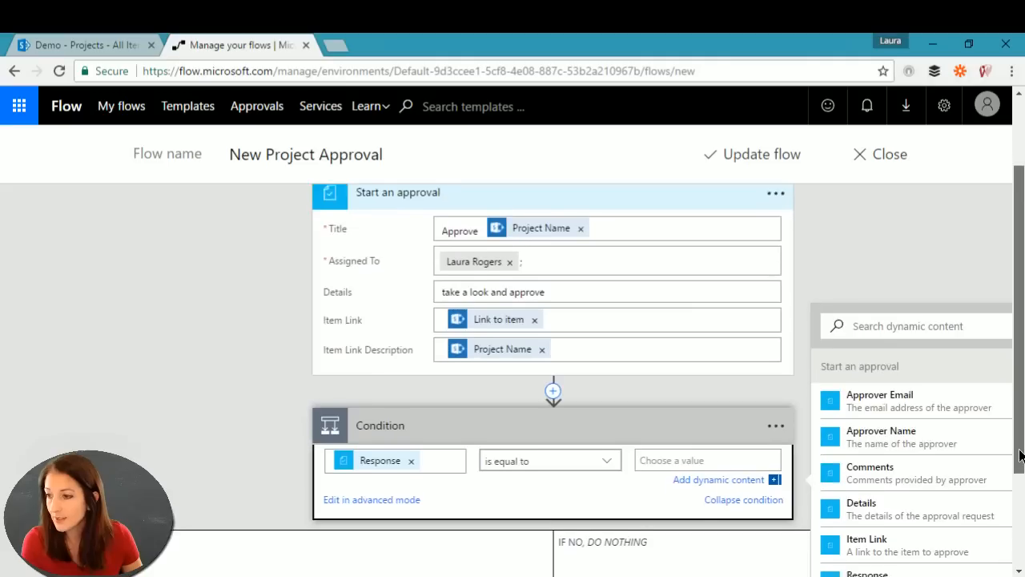
scroll(1017, 448, down, 2)
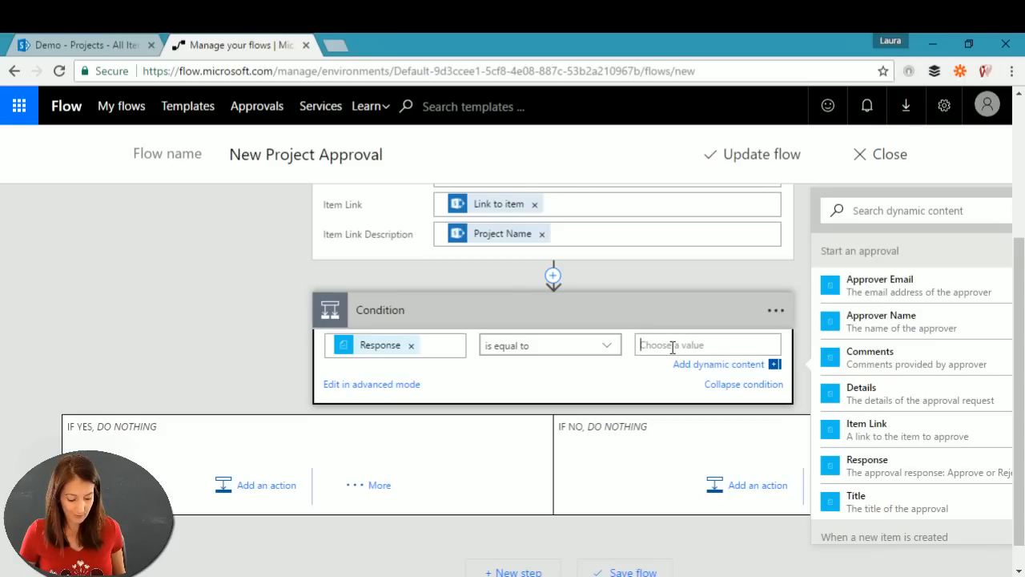
text(Approve)
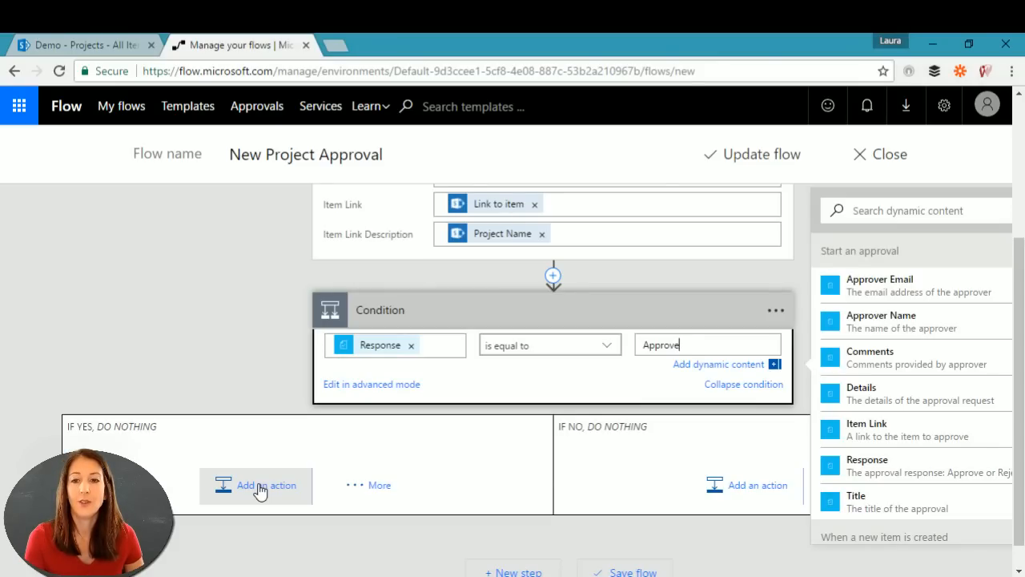
click(112, 42)
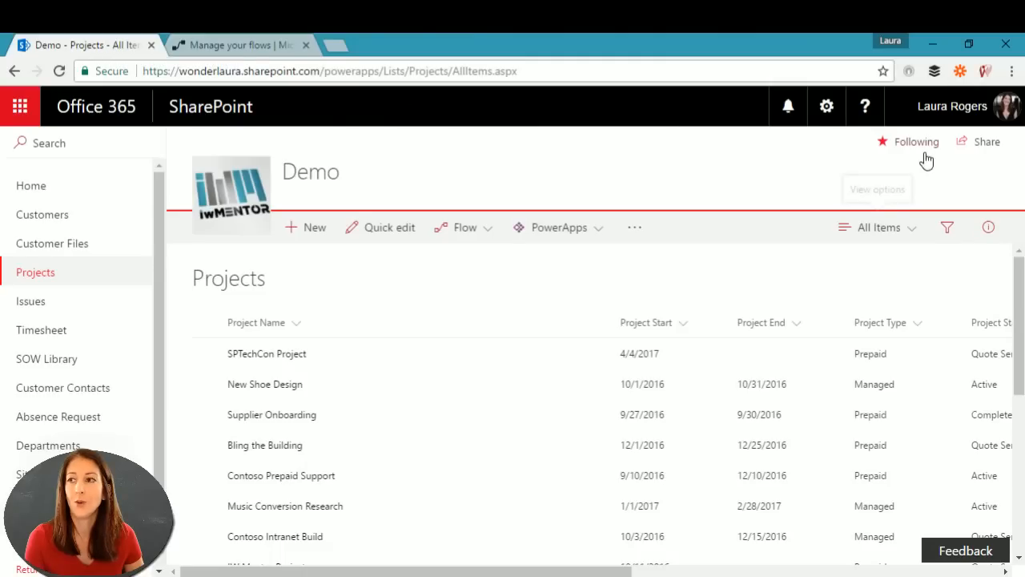
Step: Open the full list of the site's permission groups from Site settings > People and groups
click(826, 106)
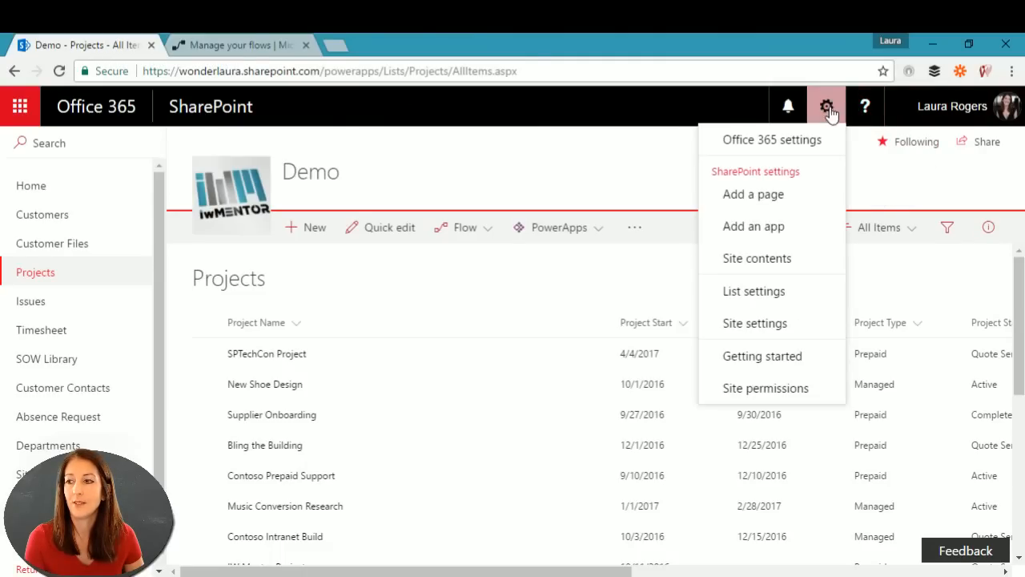
click(809, 325)
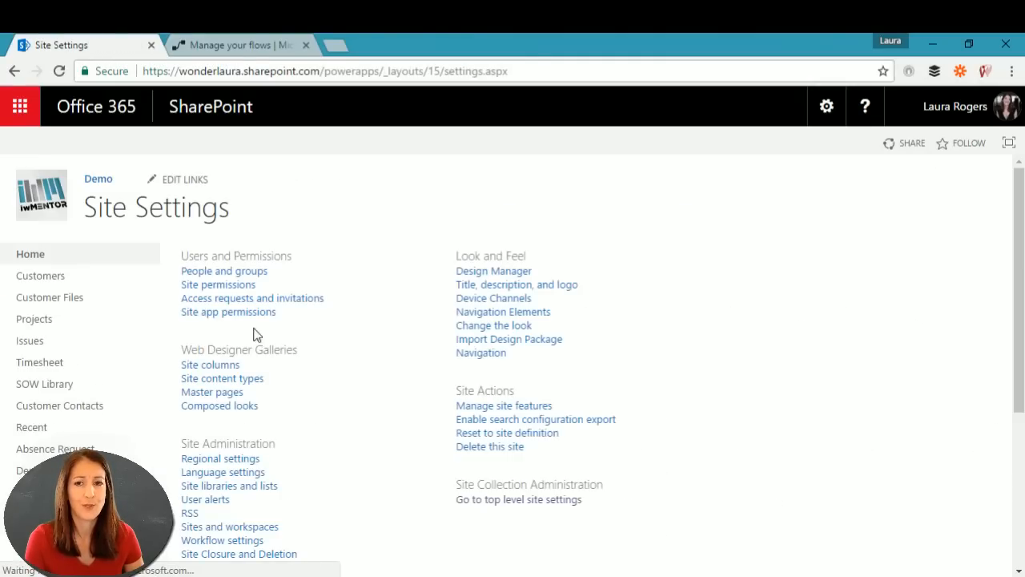
click(232, 272)
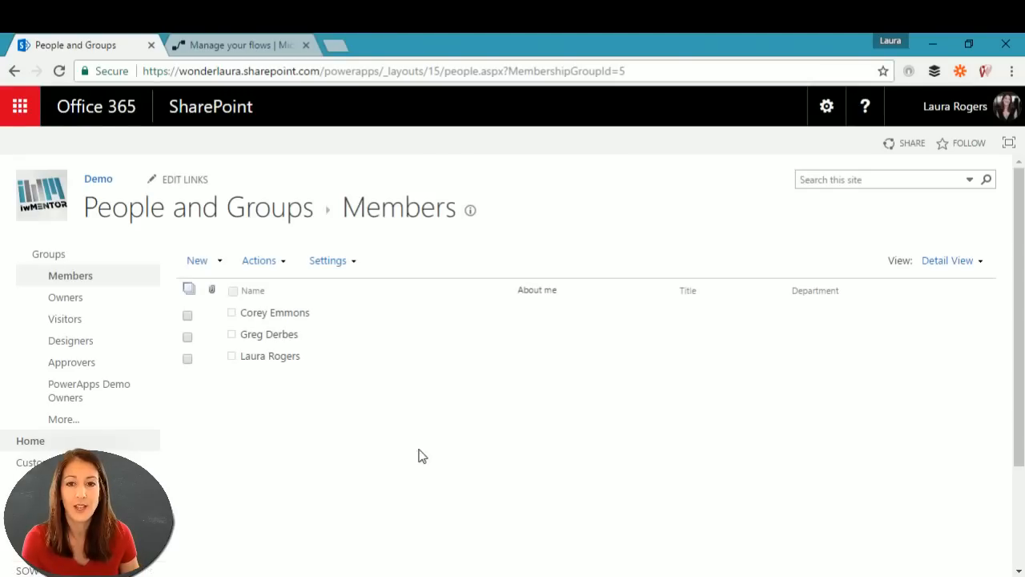
click(72, 342)
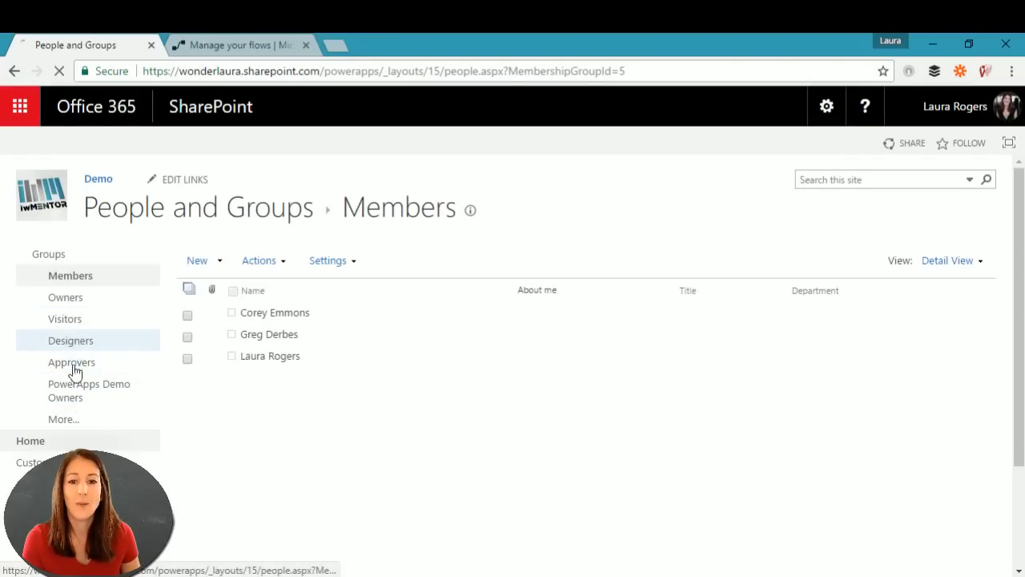
click(66, 416)
scroll(527, 398, down, 4)
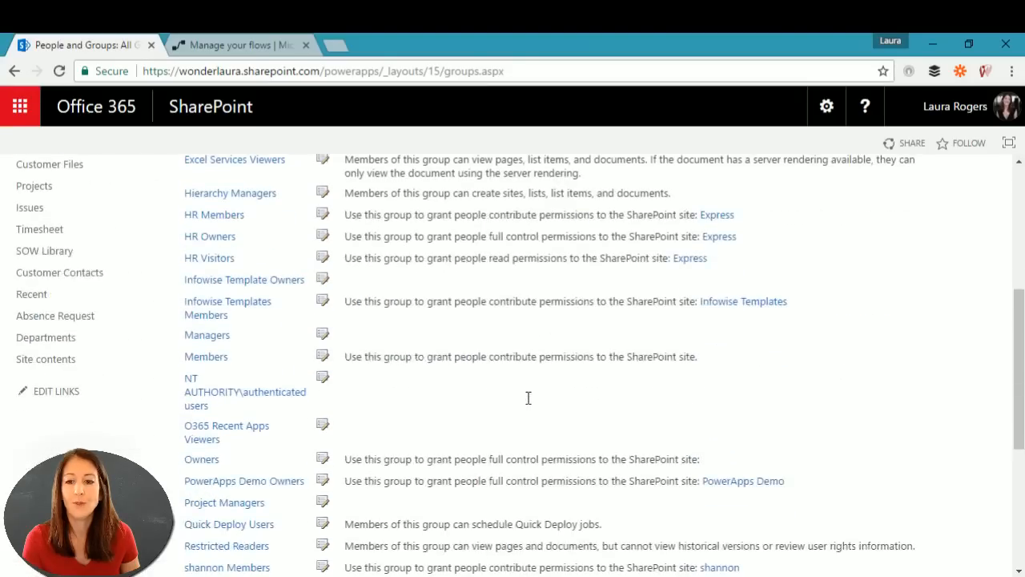
scroll(528, 398, down, 3)
scroll(527, 398, up, 3)
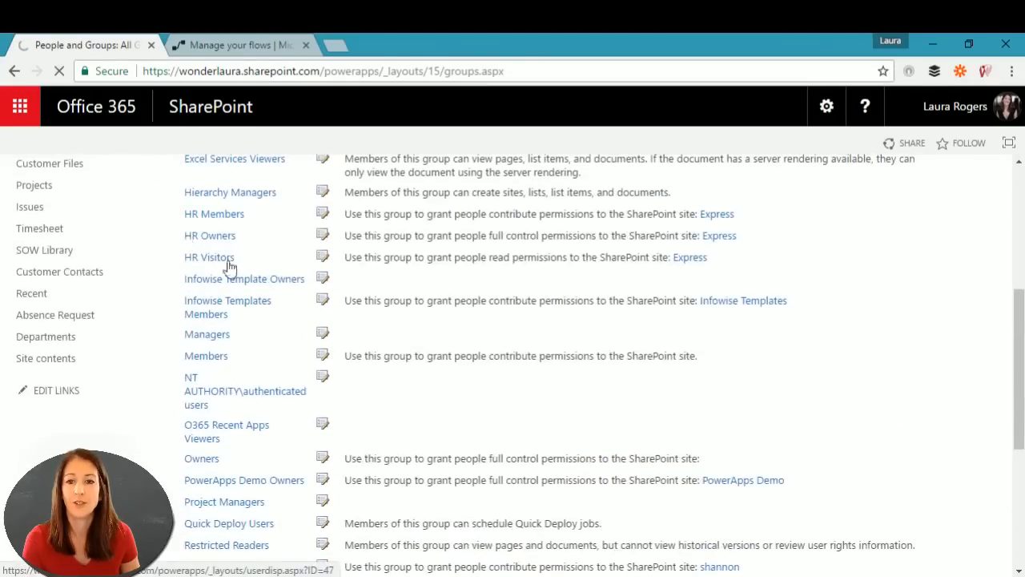
scroll(664, 355, down, 3)
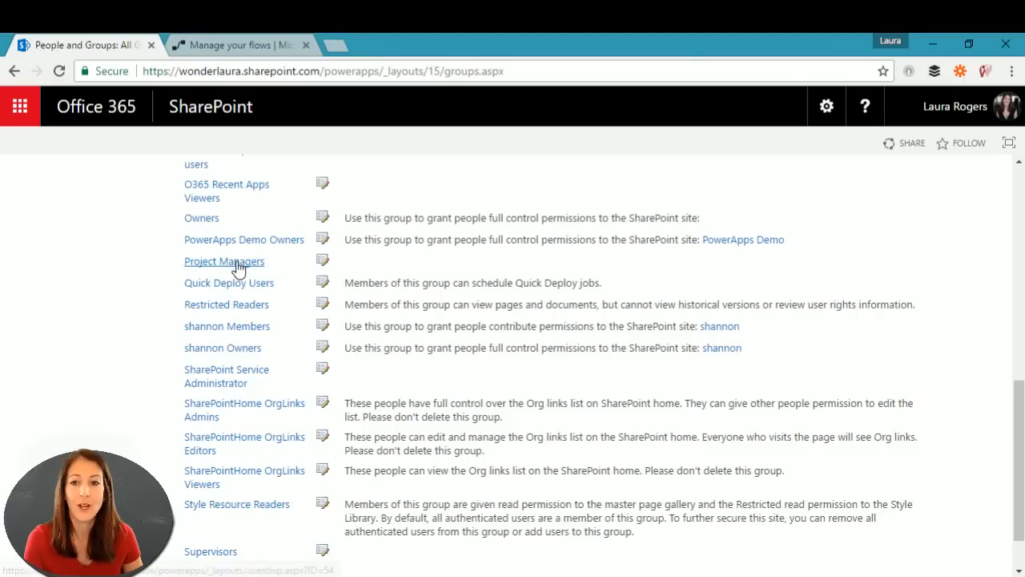
click(250, 48)
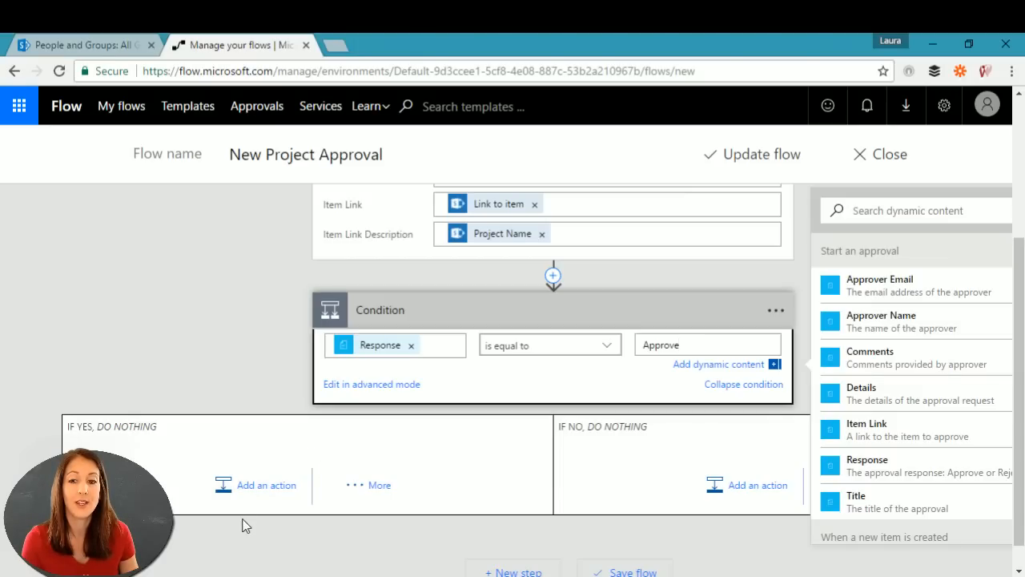
Step: Add a SharePoint Update item action to the If yes branch
click(271, 485)
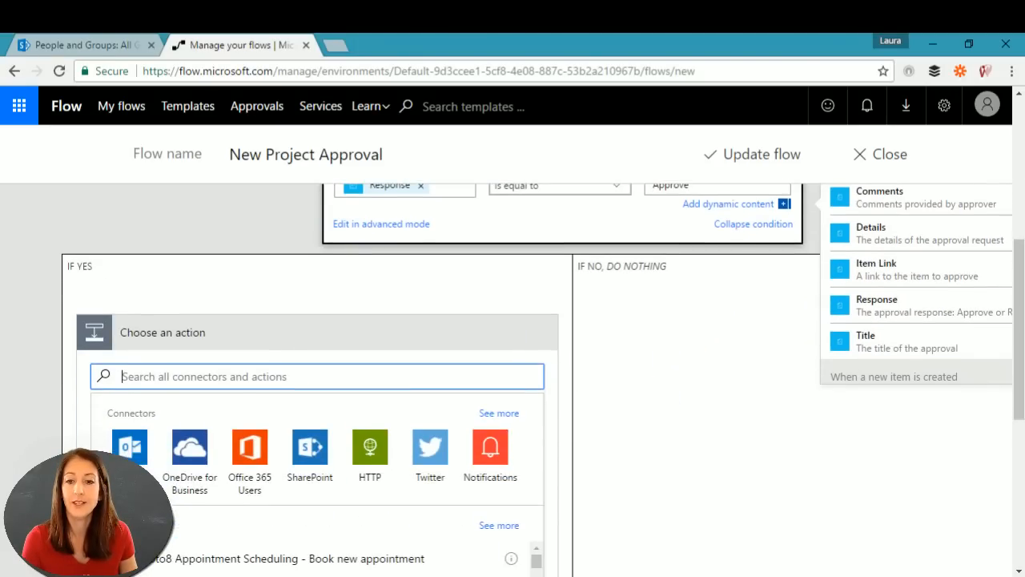
click(311, 446)
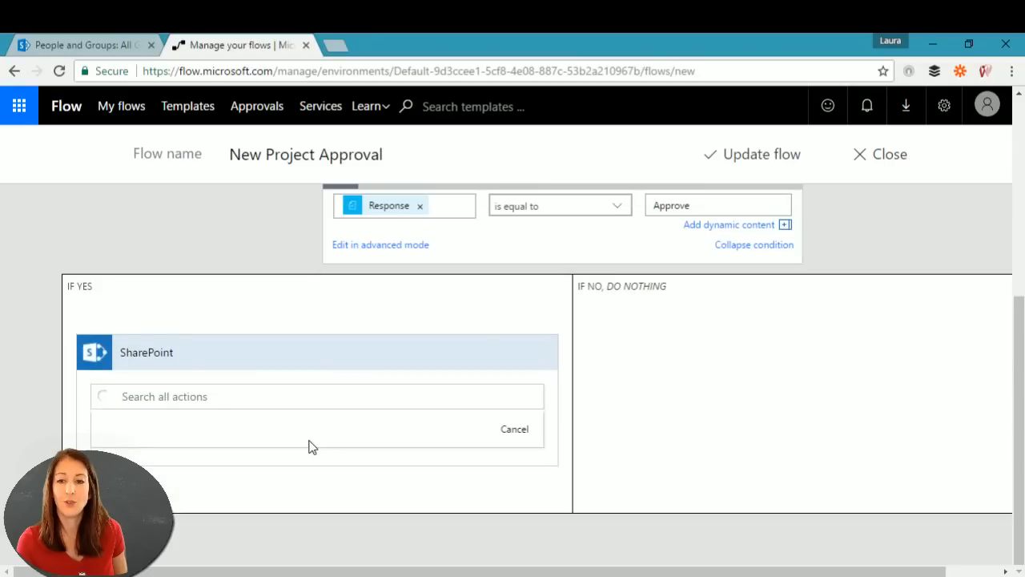
scroll(323, 485, down, 5)
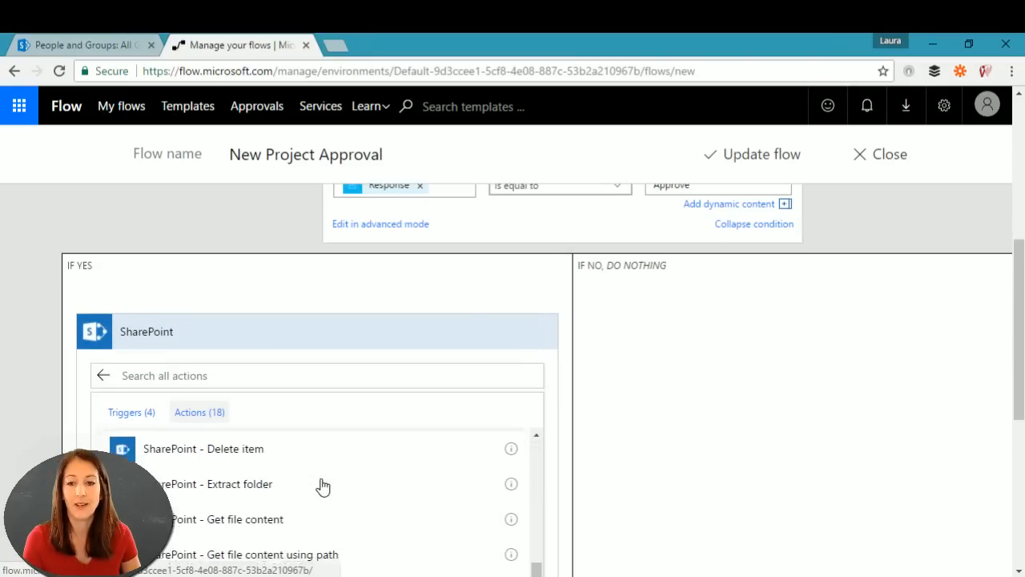
scroll(750, 485, down, 2)
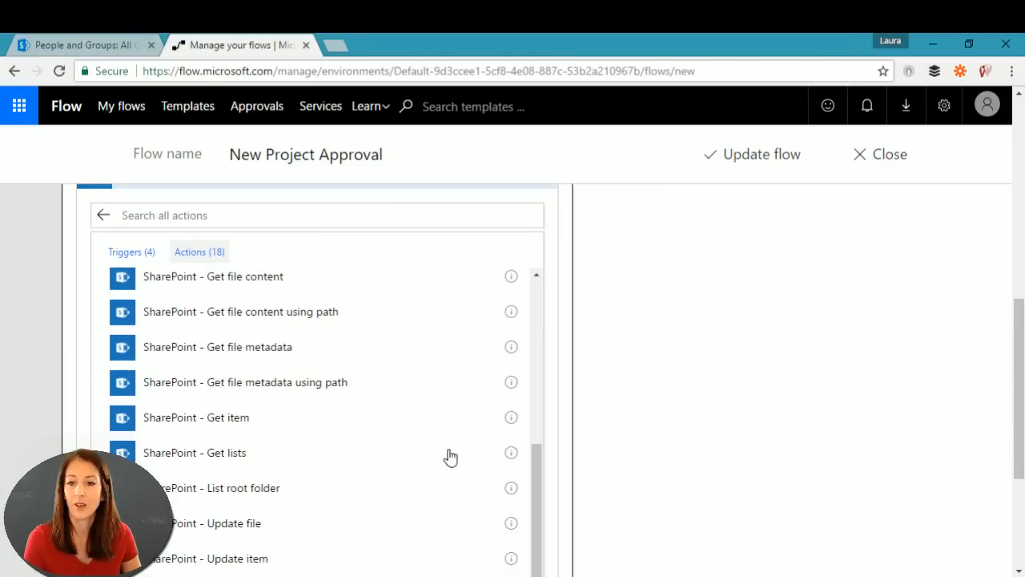
click(259, 558)
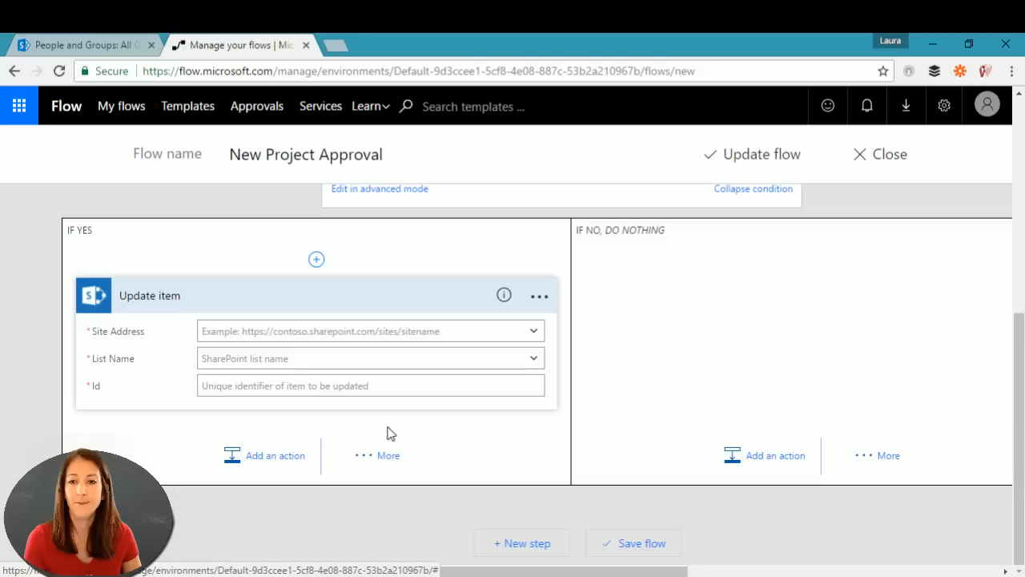
Step: Point Update item at the Demo site and its Projects list
click(277, 330)
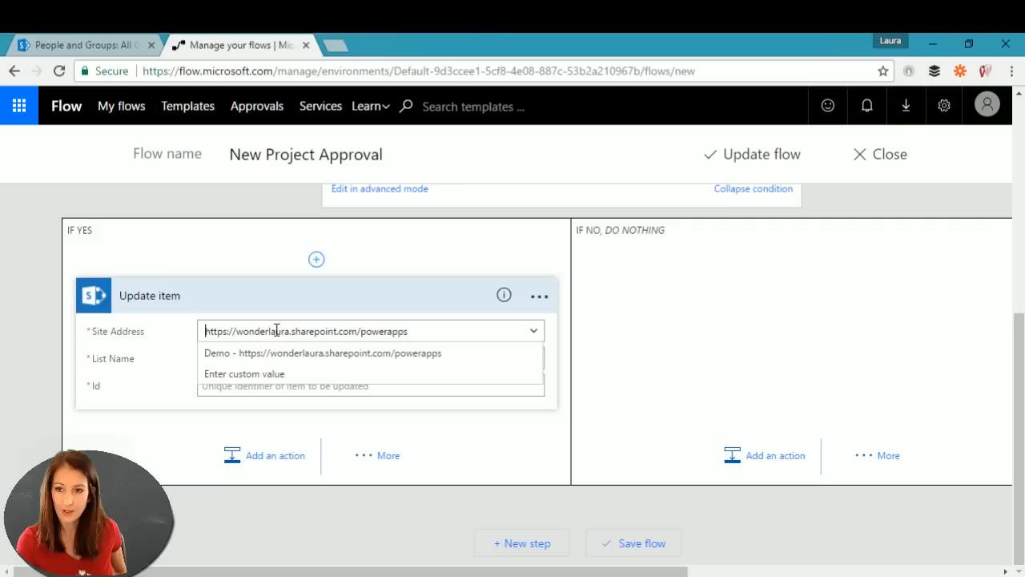
click(286, 354)
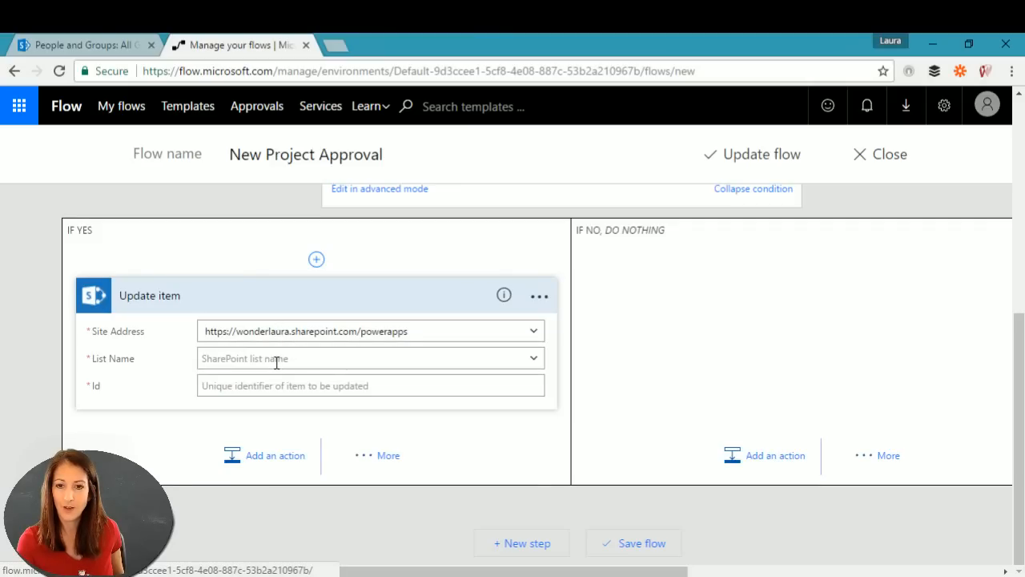
click(534, 359)
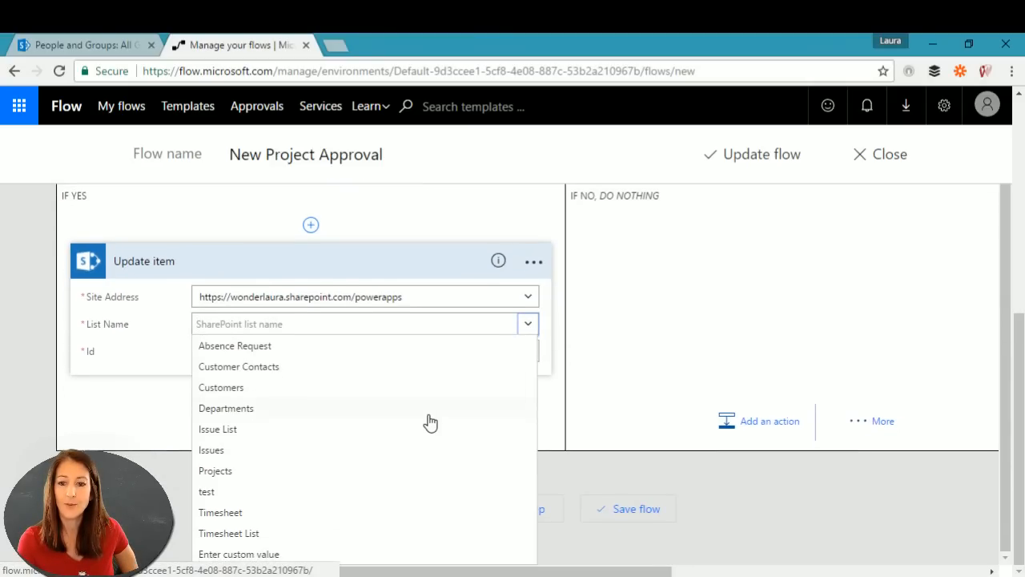
click(229, 472)
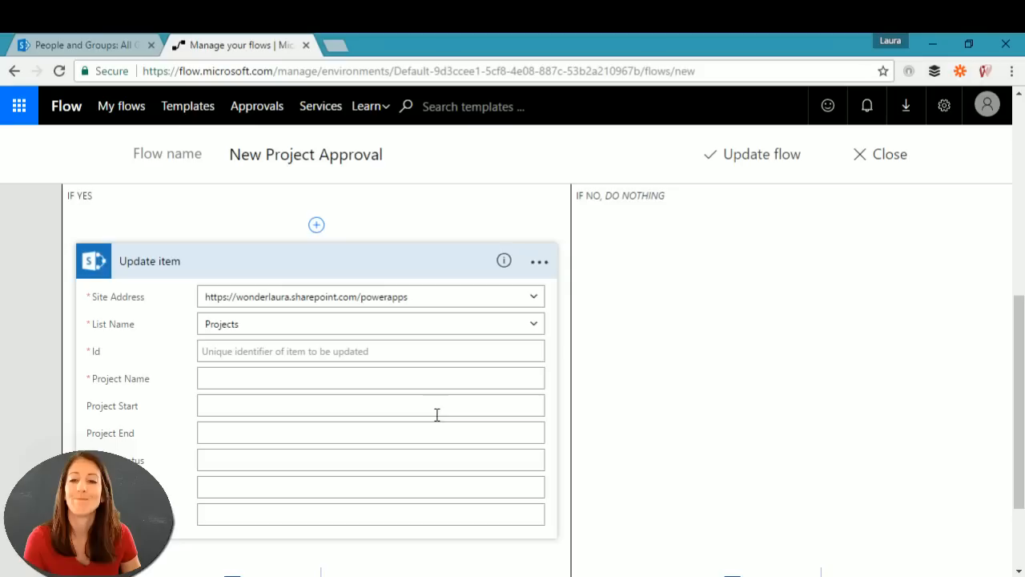
click(370, 350)
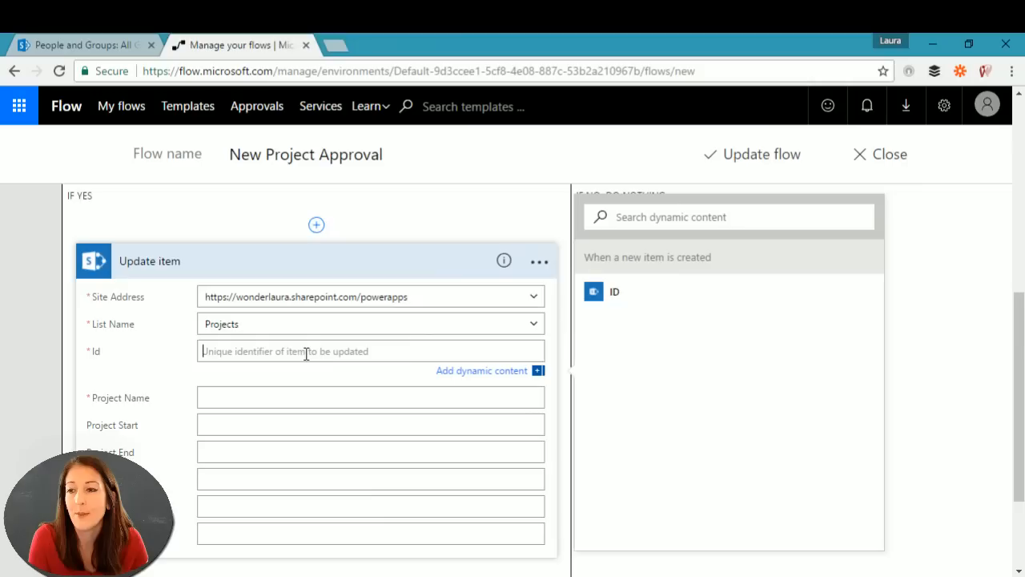
Step: Fill Id and Project Name with the new item's ID and Project Name values
click(615, 292)
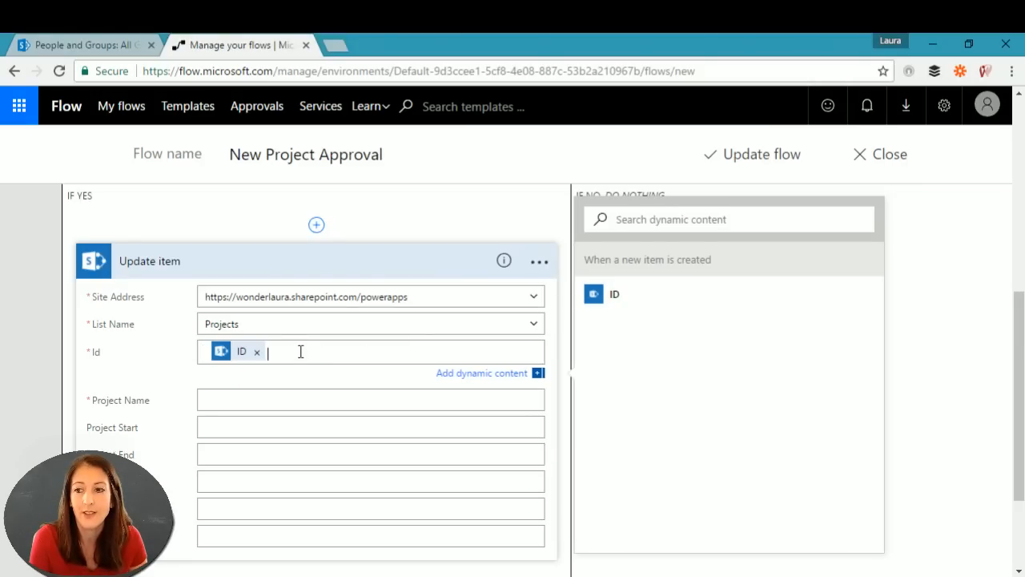
click(282, 399)
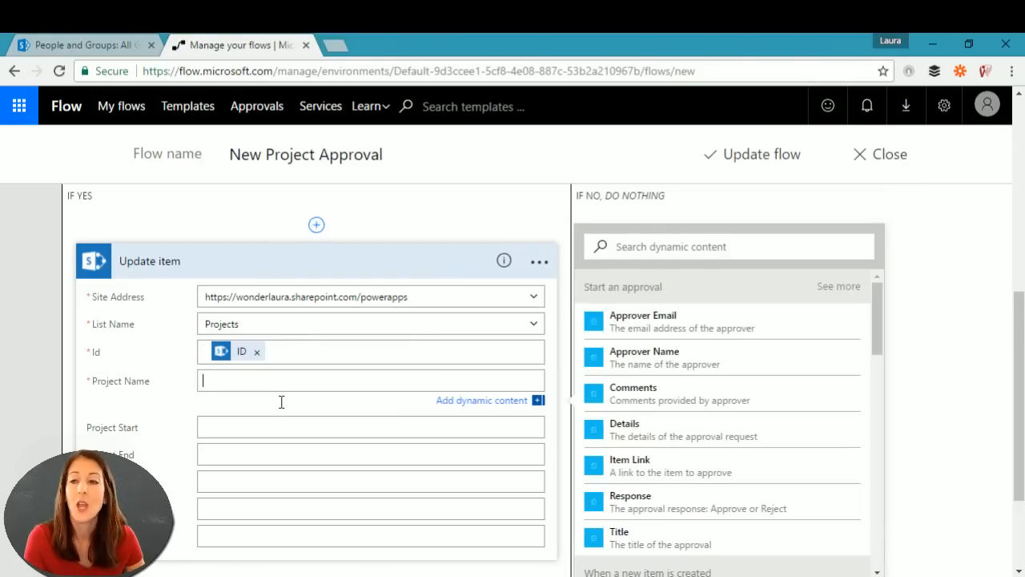
drag(875, 354, 892, 541)
click(651, 504)
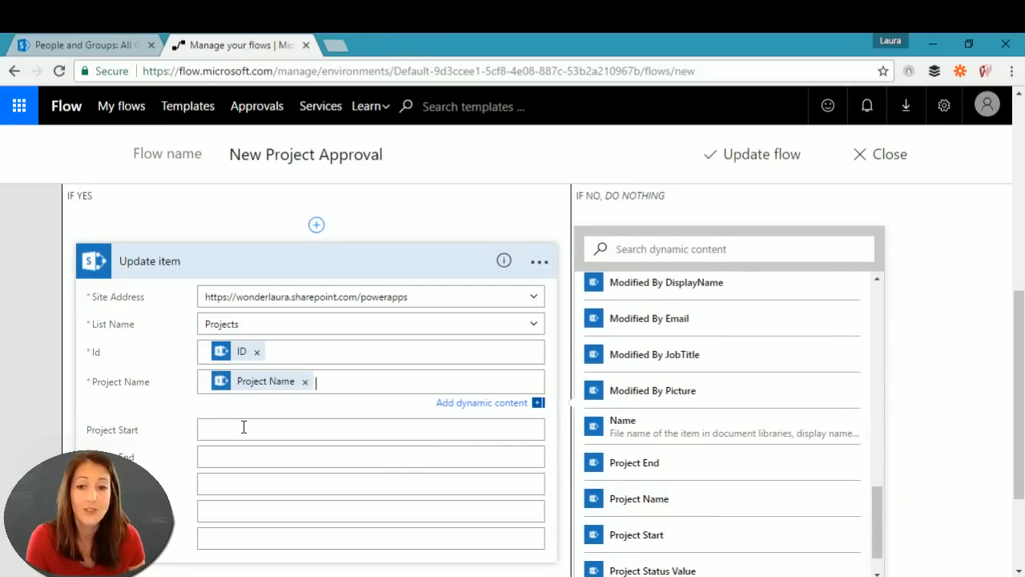
scroll(281, 440, down, 2)
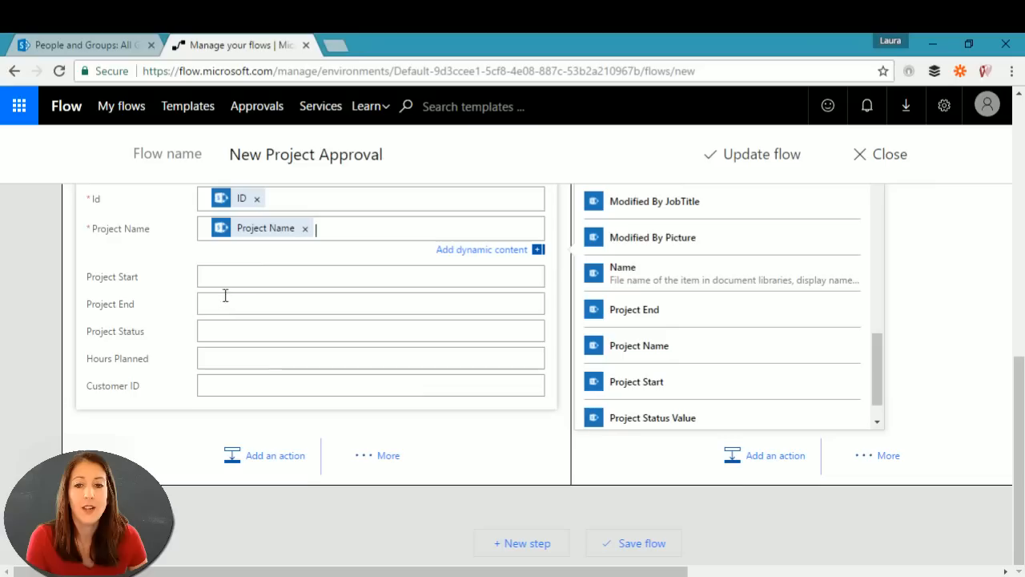
Step: Enter 'Project Manager Approval' as the Project Status
click(229, 330)
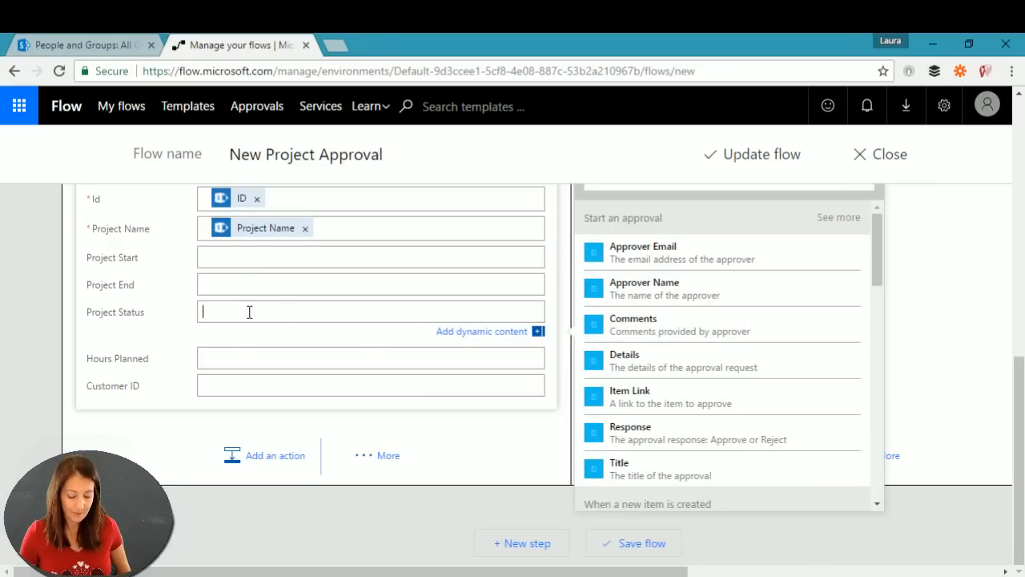
text(T)
key(BackSpace)
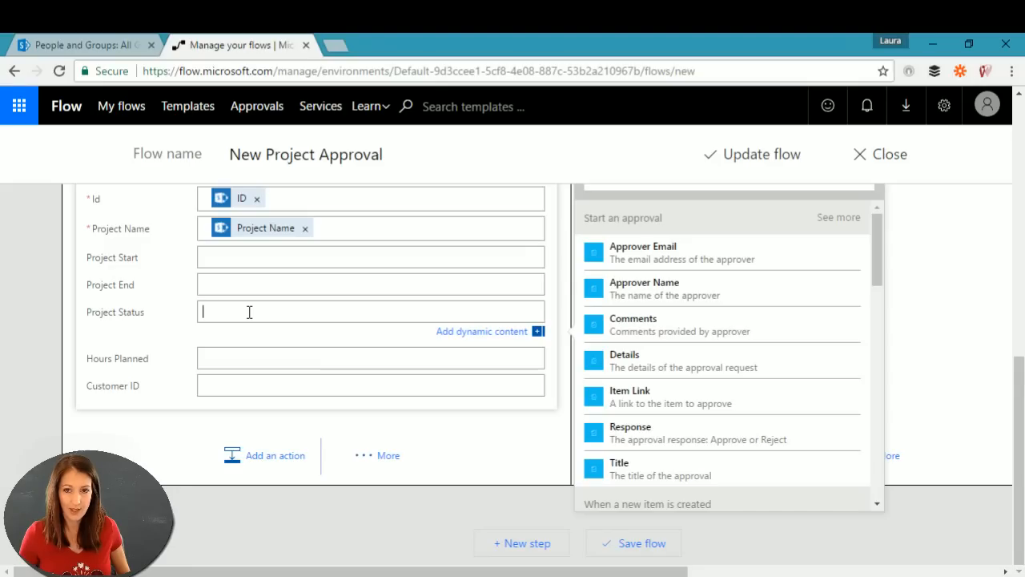
text(Pro)
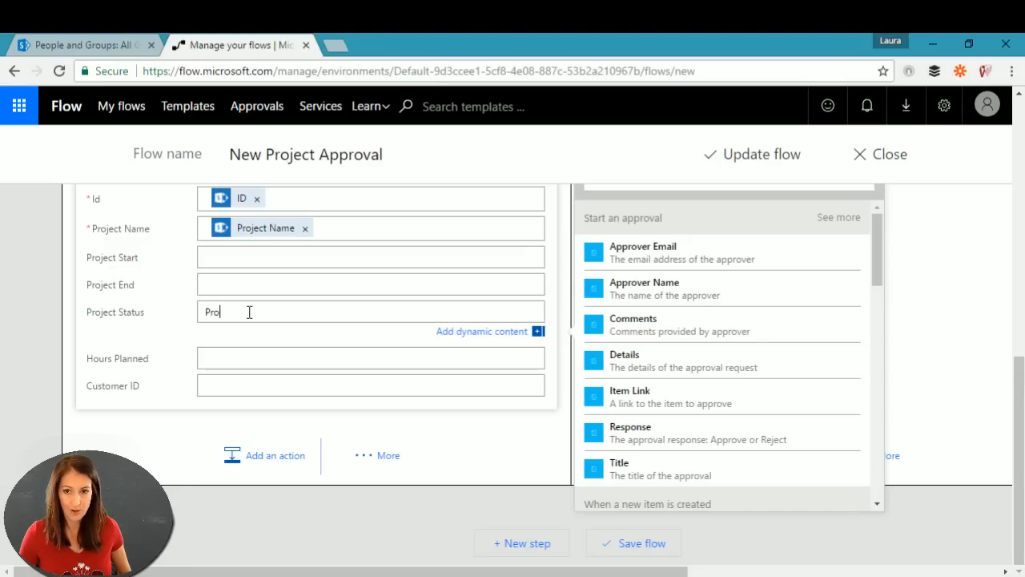
text(ject Manager)
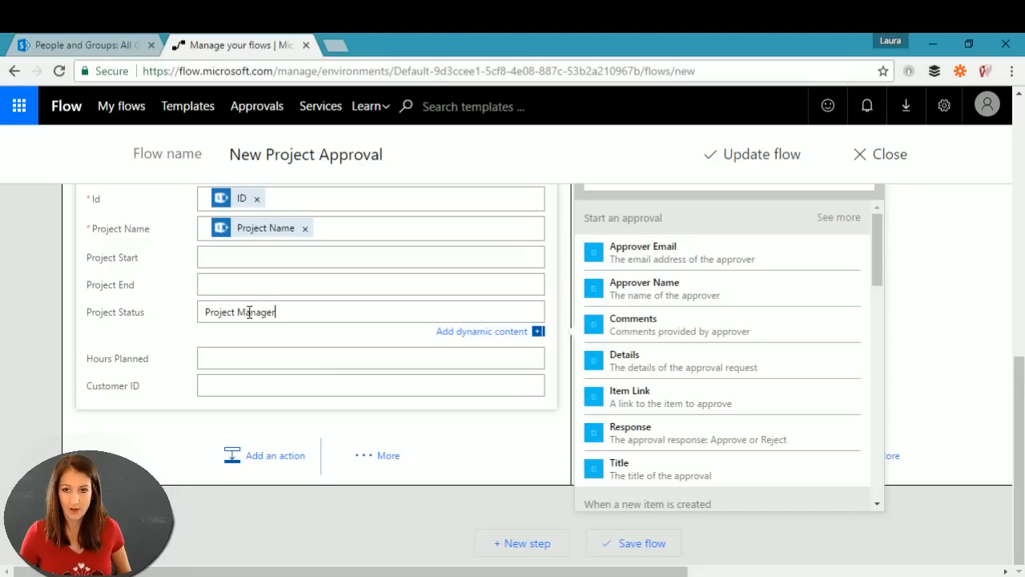
text( Approval)
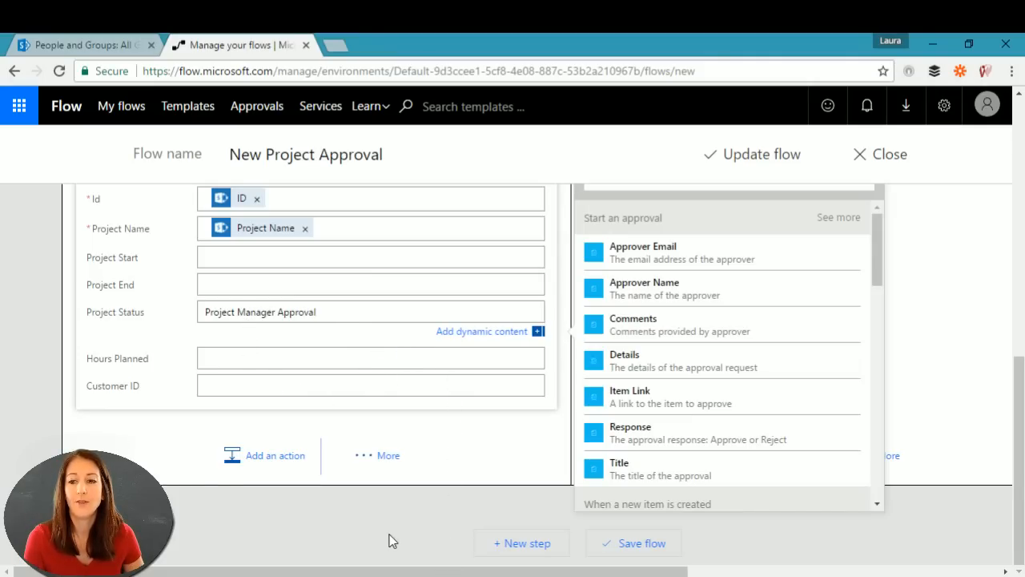
Step: Add an Approvals 'Start an approval' action after the item update
click(264, 456)
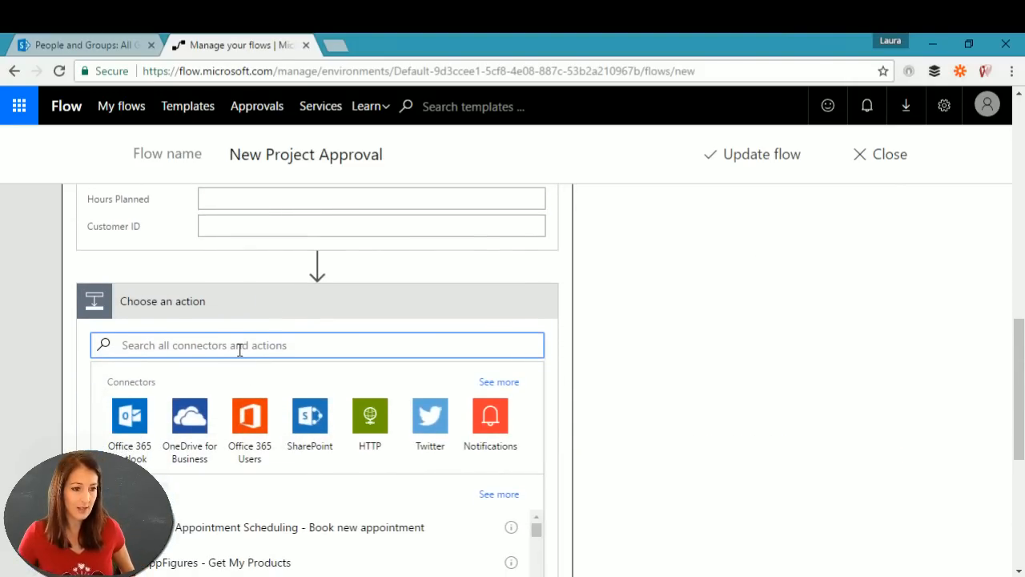
text(appro)
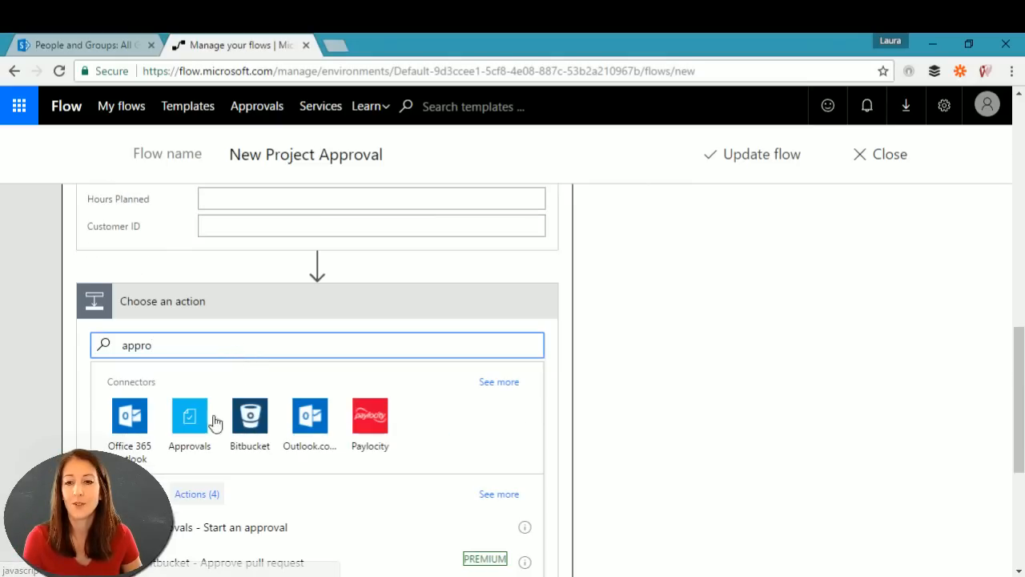
click(190, 426)
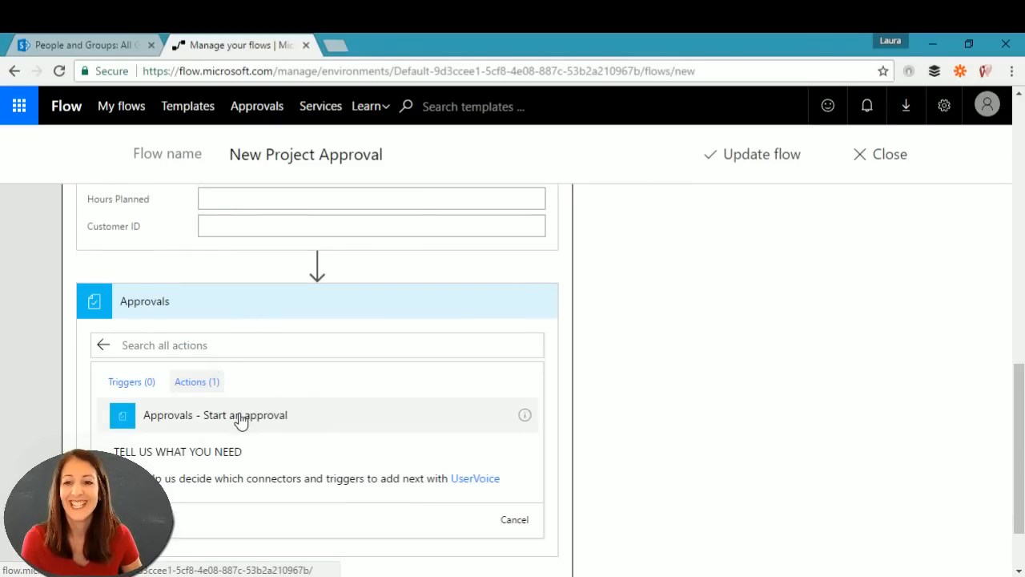
click(241, 417)
click(267, 335)
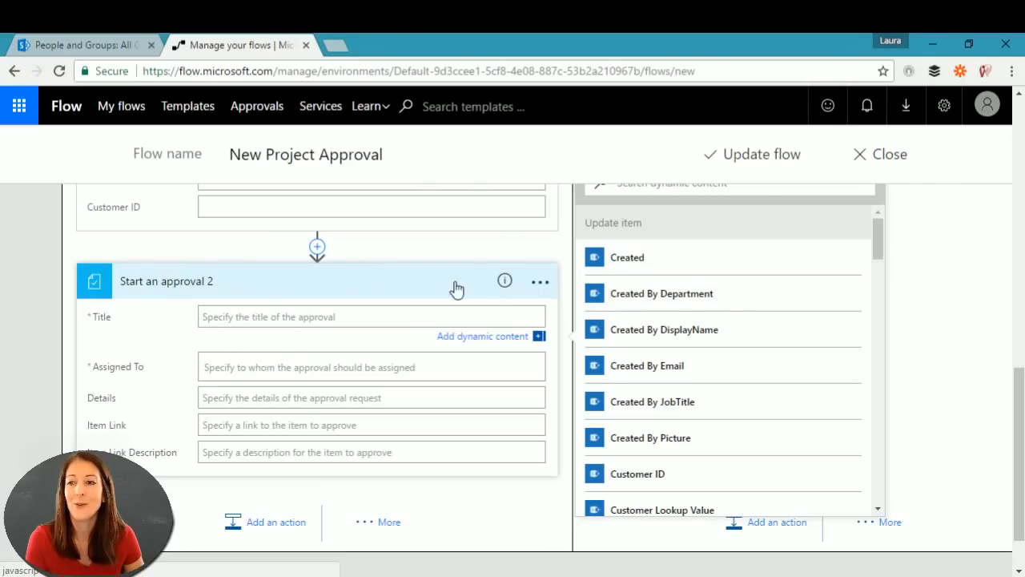
Step: Rename the approval step to 'PM approval' and begin its title with 'Approve project:'
click(541, 282)
click(611, 286)
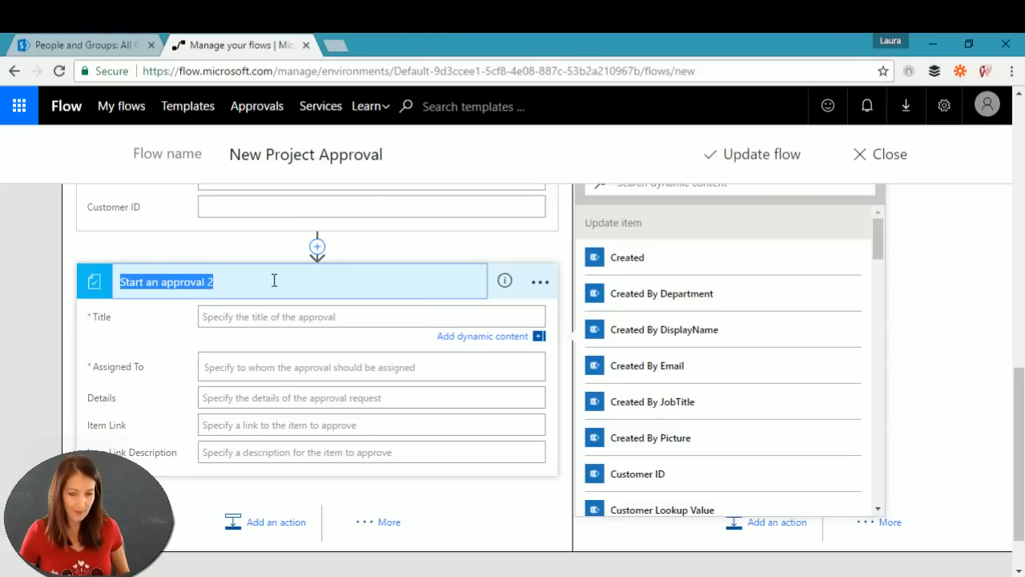
text(PM approv)
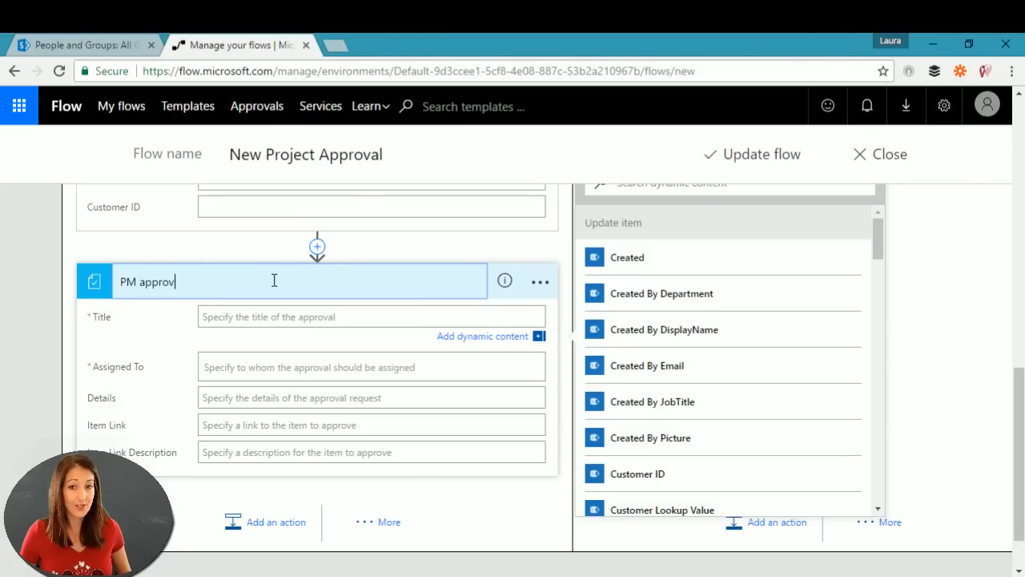
text(al)
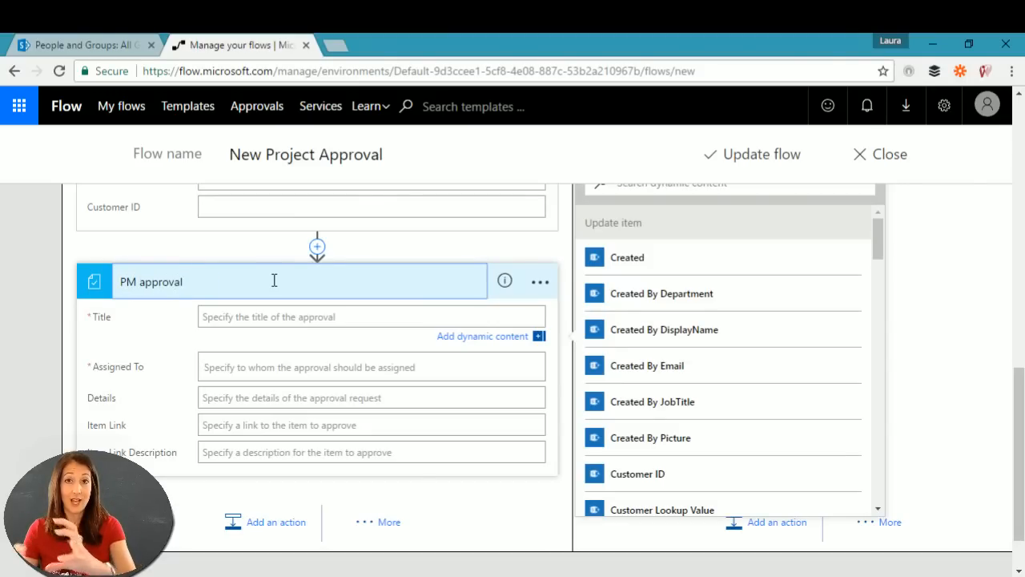
click(293, 318)
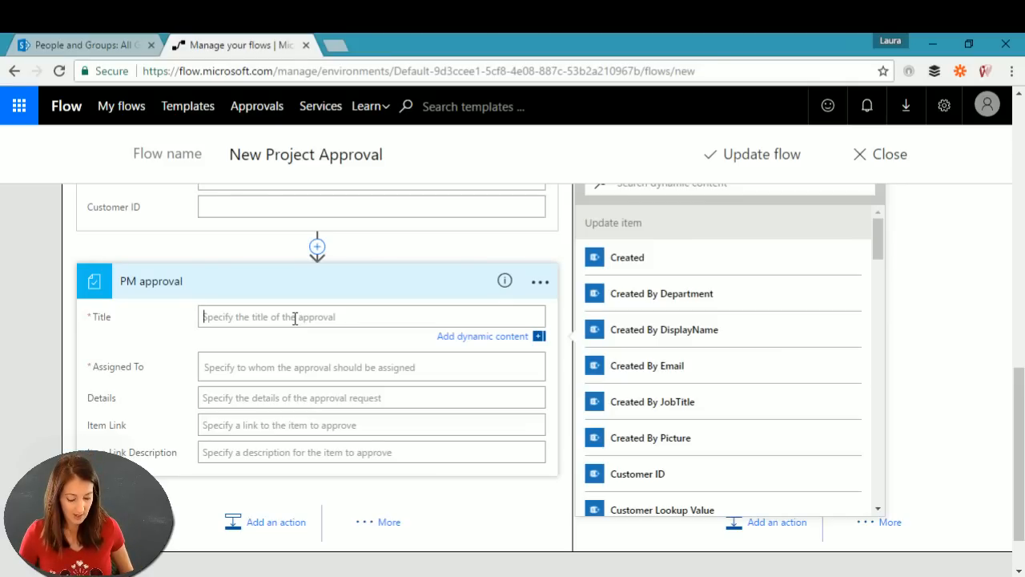
text(Approve p)
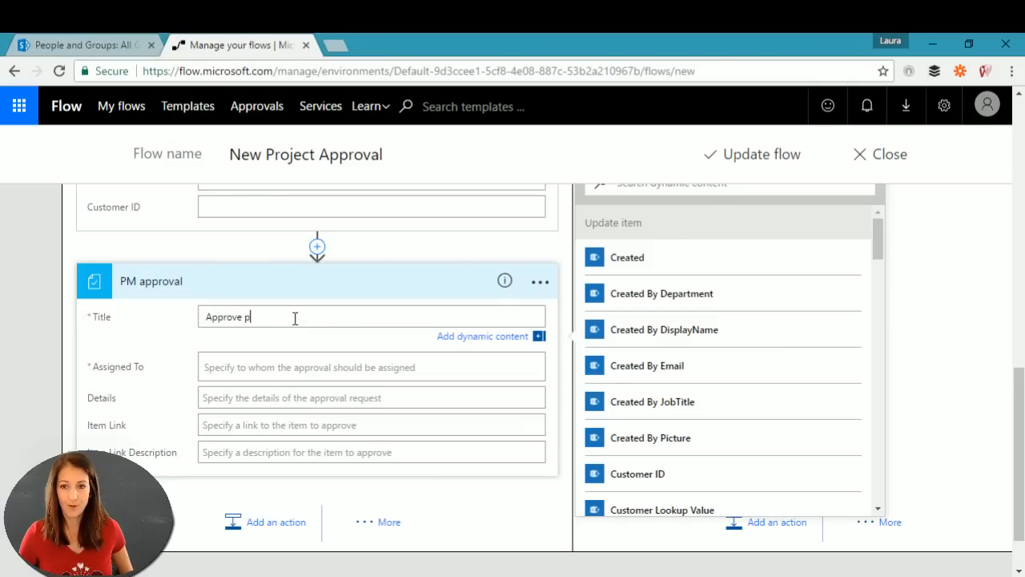
text(roject:)
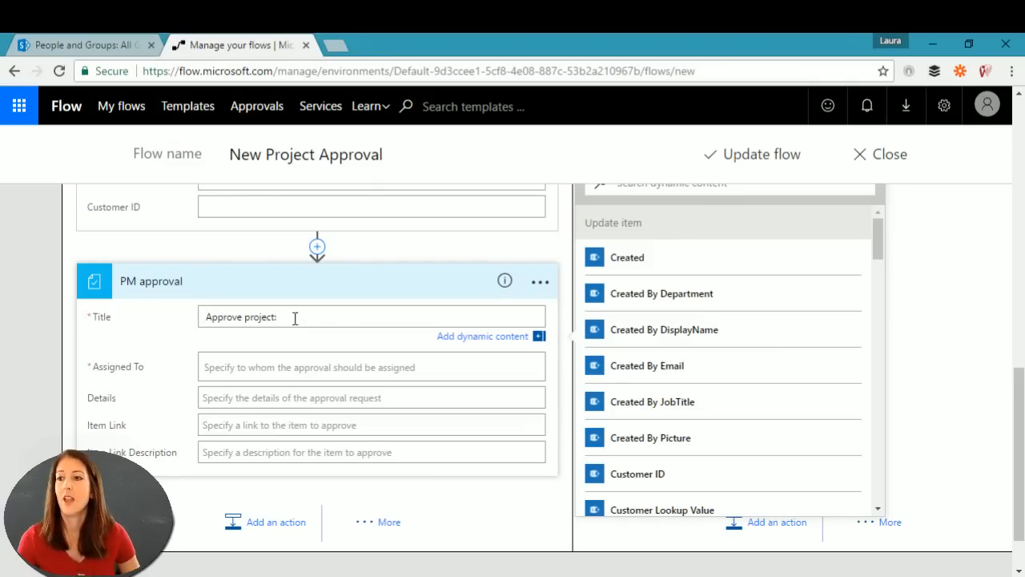
Step: Append the Project Name token to the title and enter 'project managers' in Assigned To
drag(876, 239, 882, 477)
click(654, 415)
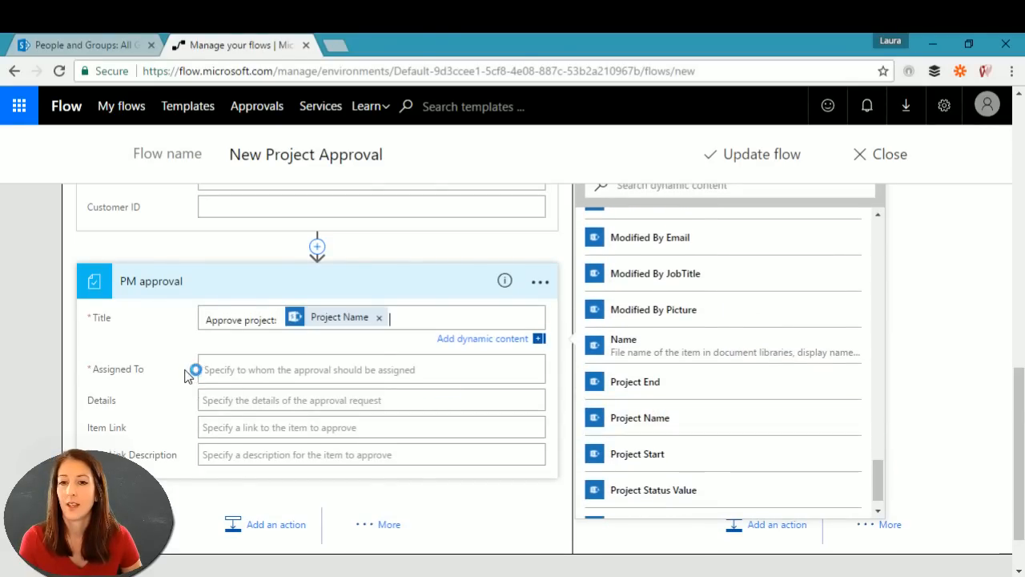
click(251, 370)
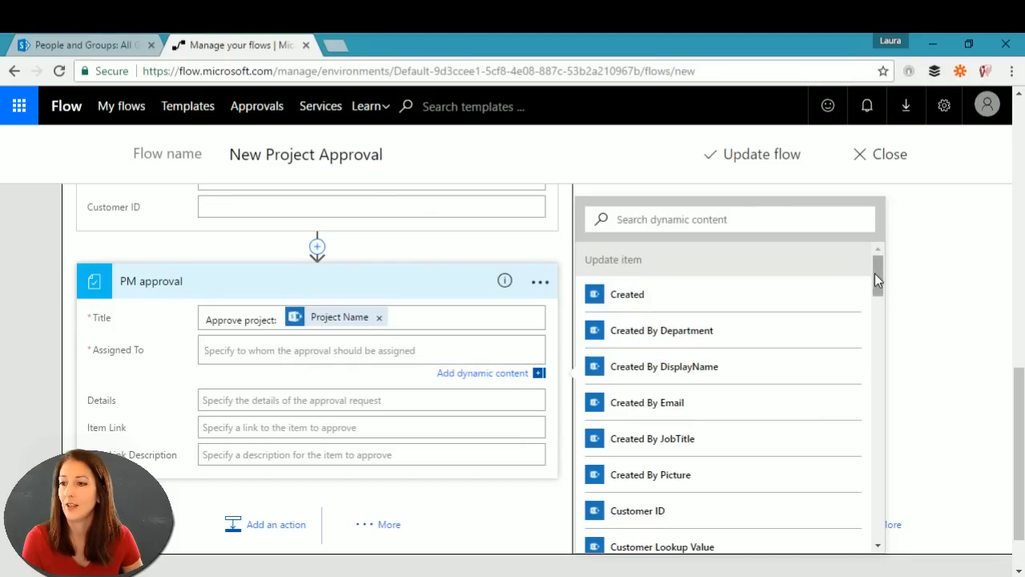
click(230, 352)
text(p)
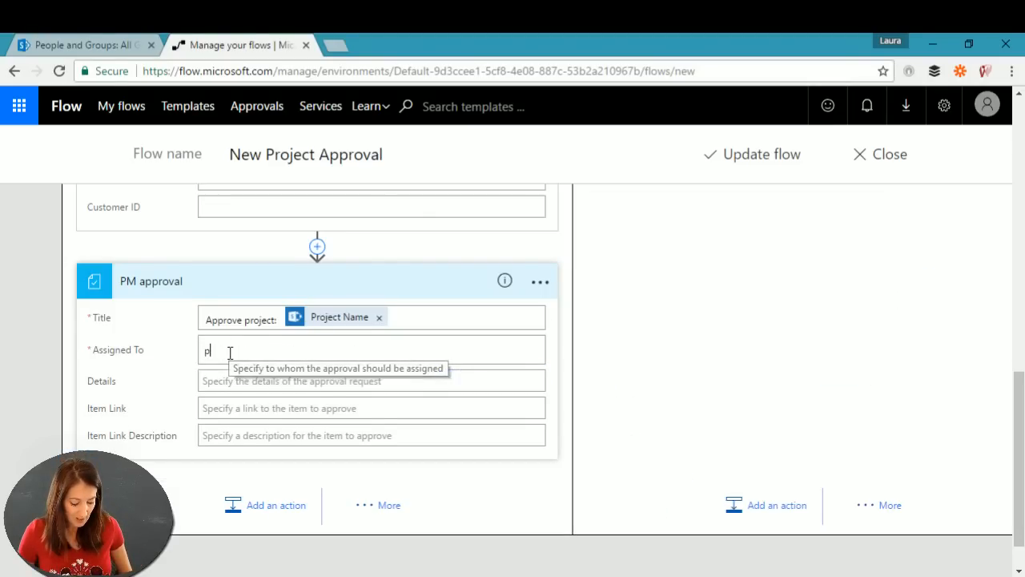
text(roject)
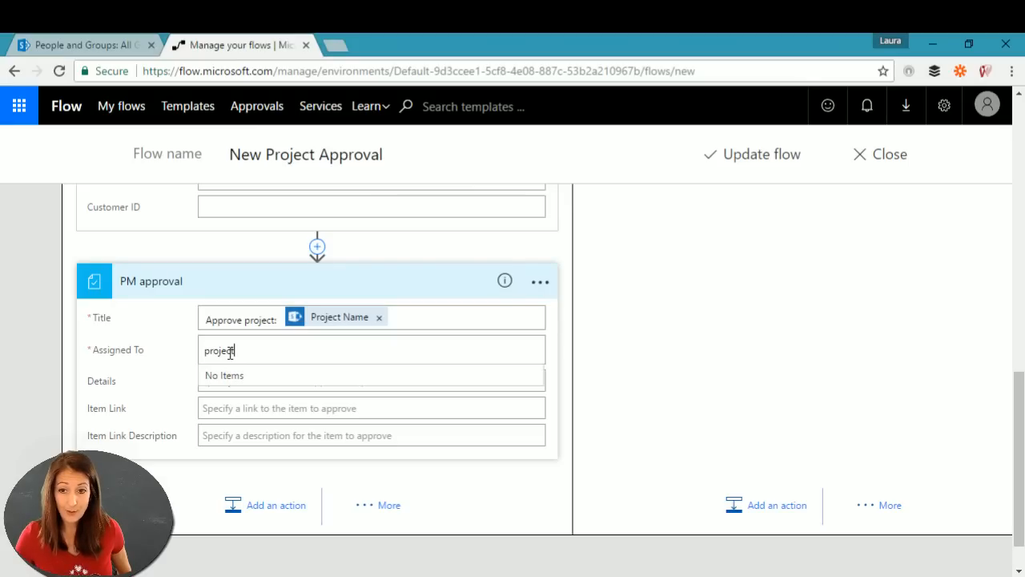
text( man)
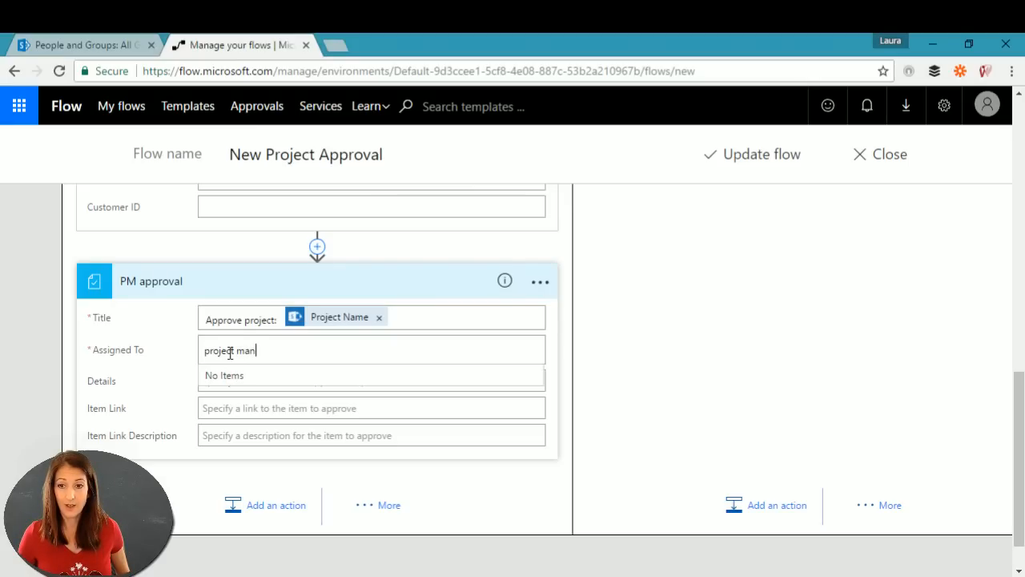
text(agers)
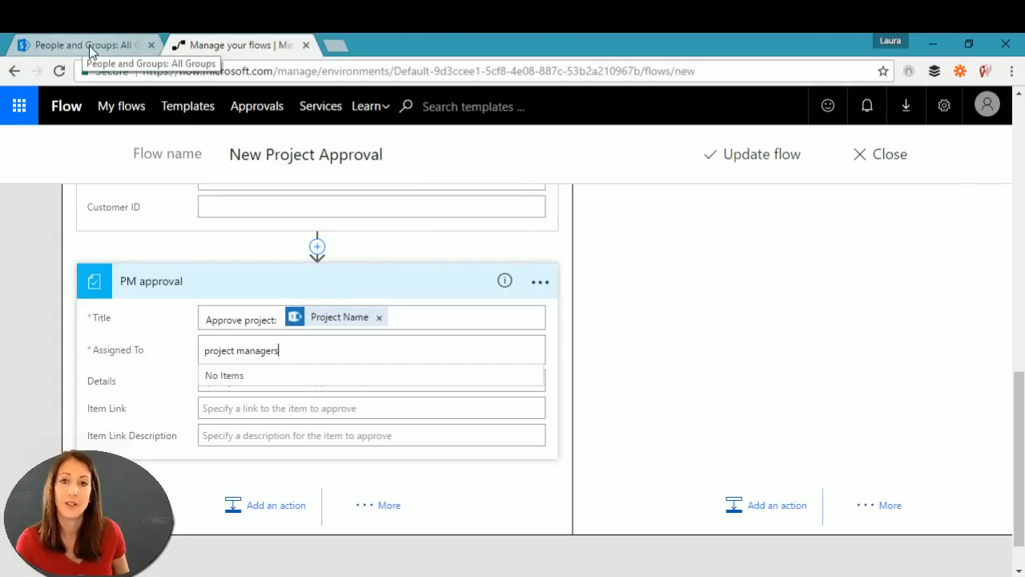
Step: Open the SharePoint site in a new tab, sign in to Office 365, and view Outlook People
click(341, 47)
text(wonderlaura.sharepoint.com)
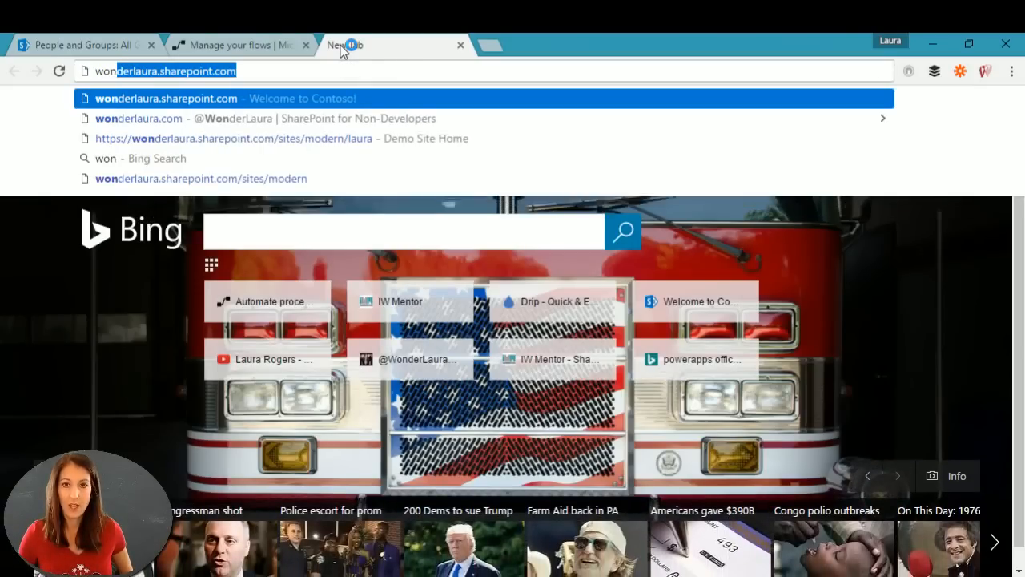
key(Return)
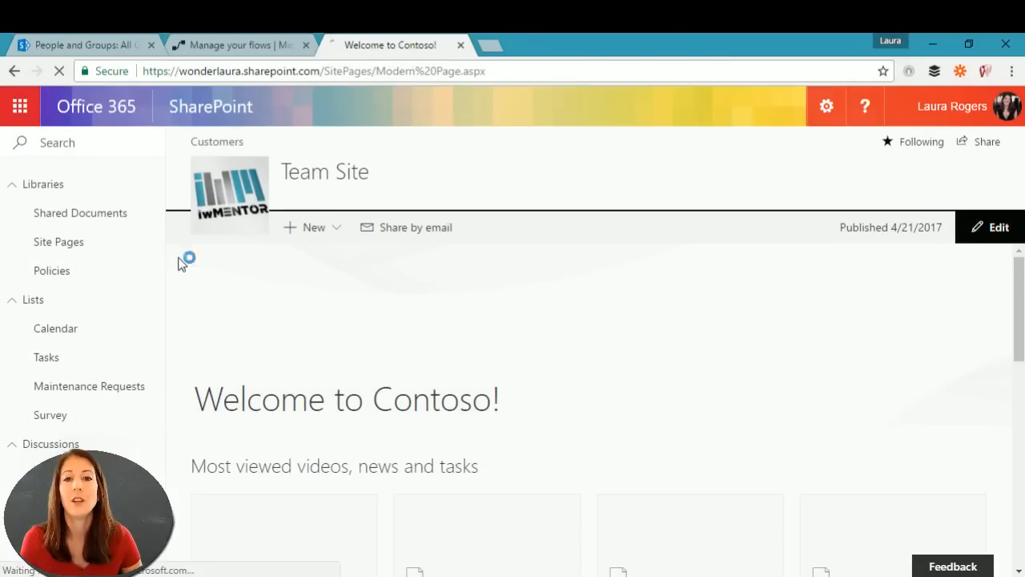
click(21, 107)
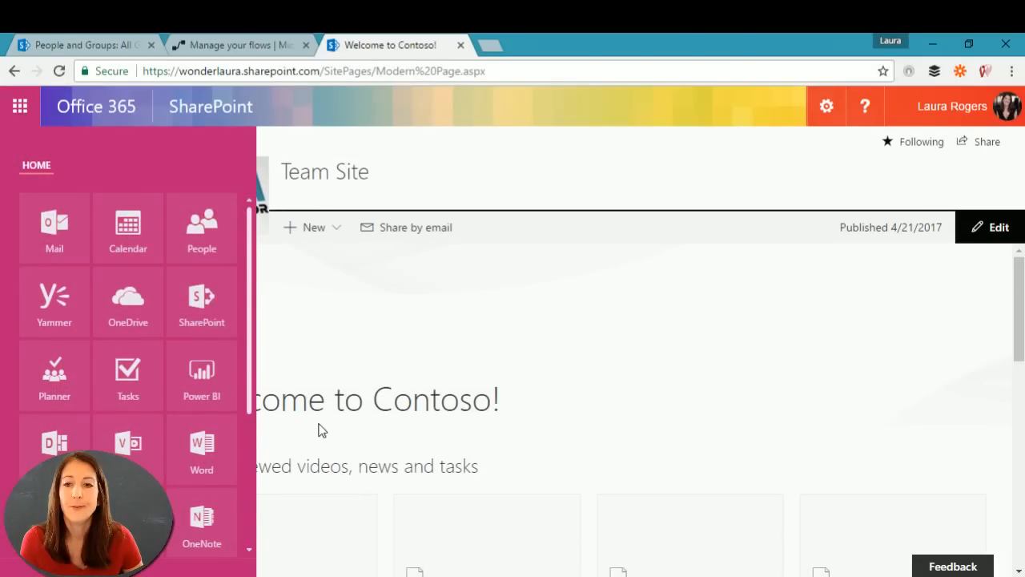
click(215, 303)
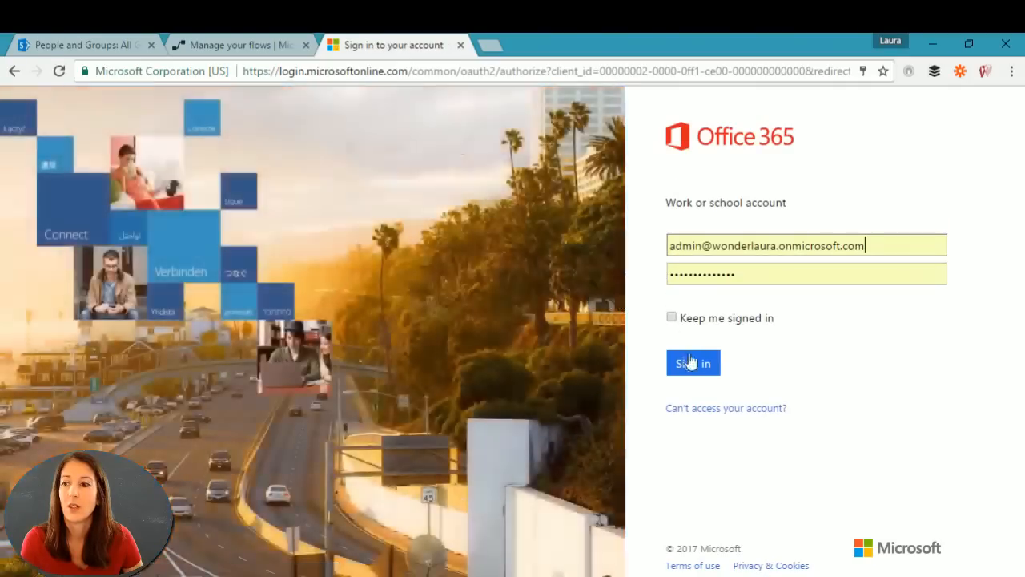
click(671, 317)
click(693, 363)
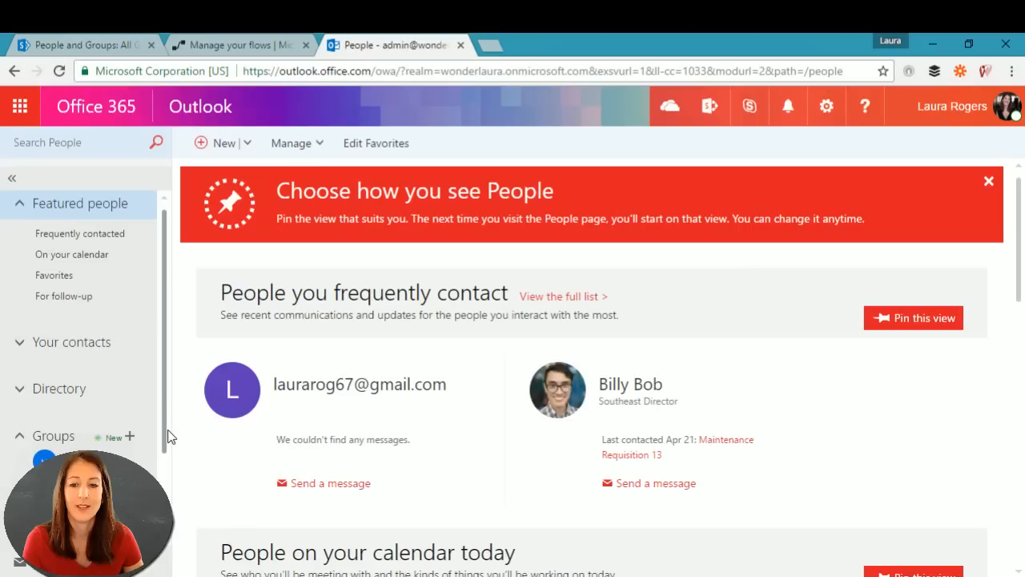
drag(165, 434, 174, 361)
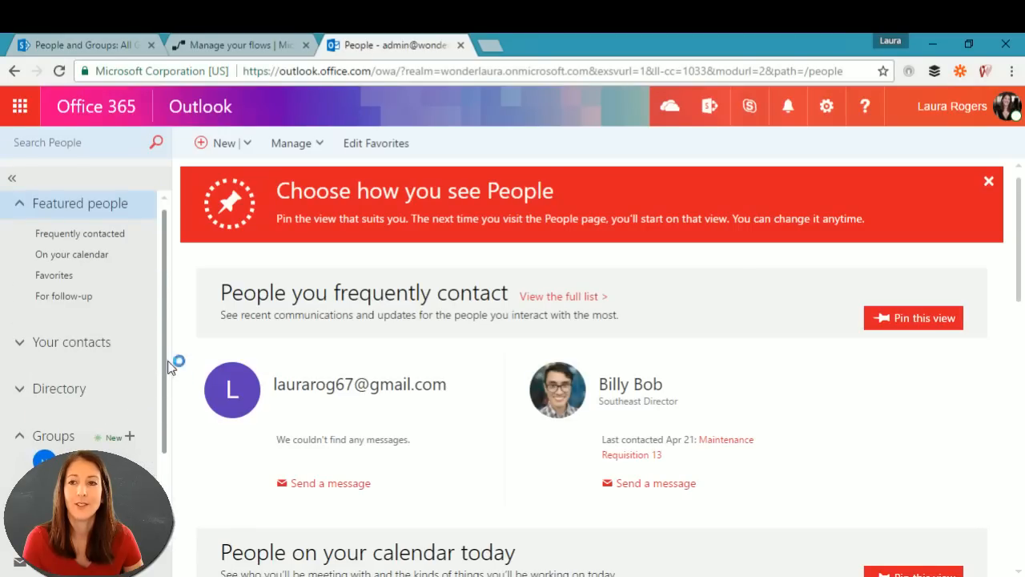
click(207, 51)
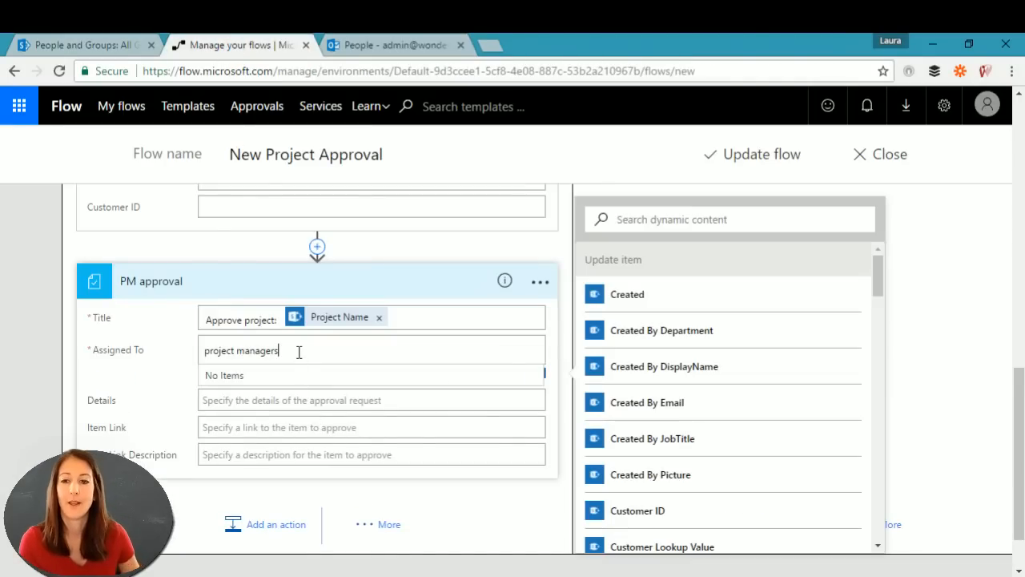
Step: Clear the 'project managers' text from PM approval's Assigned To field
drag(297, 350, 200, 340)
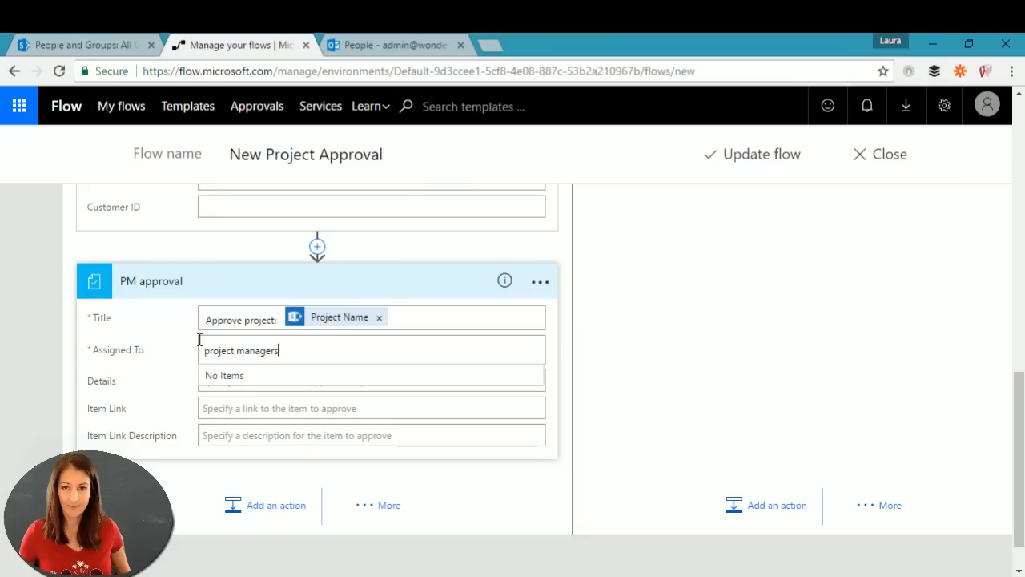
drag(284, 350, 203, 350)
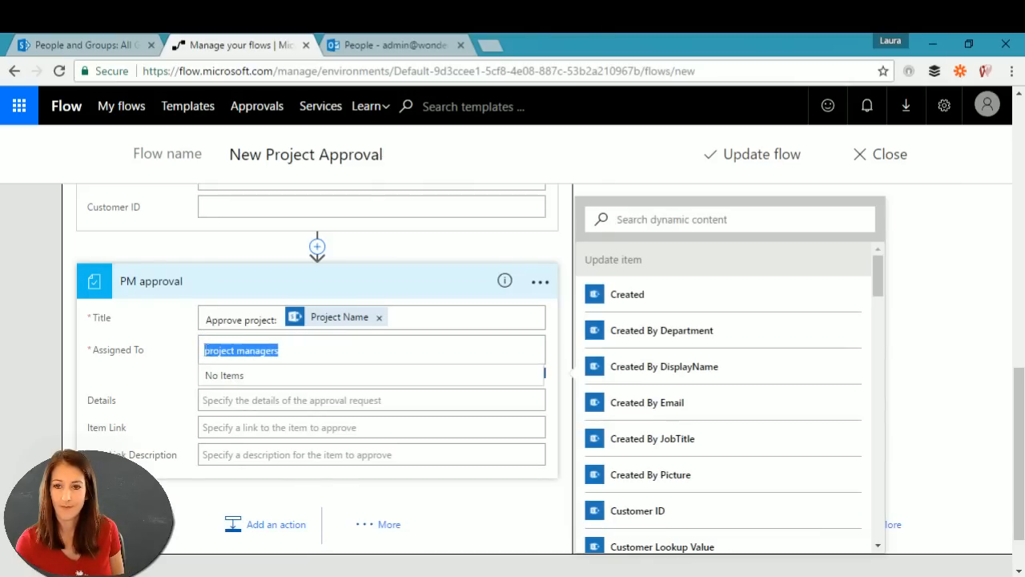
key(BackSpace)
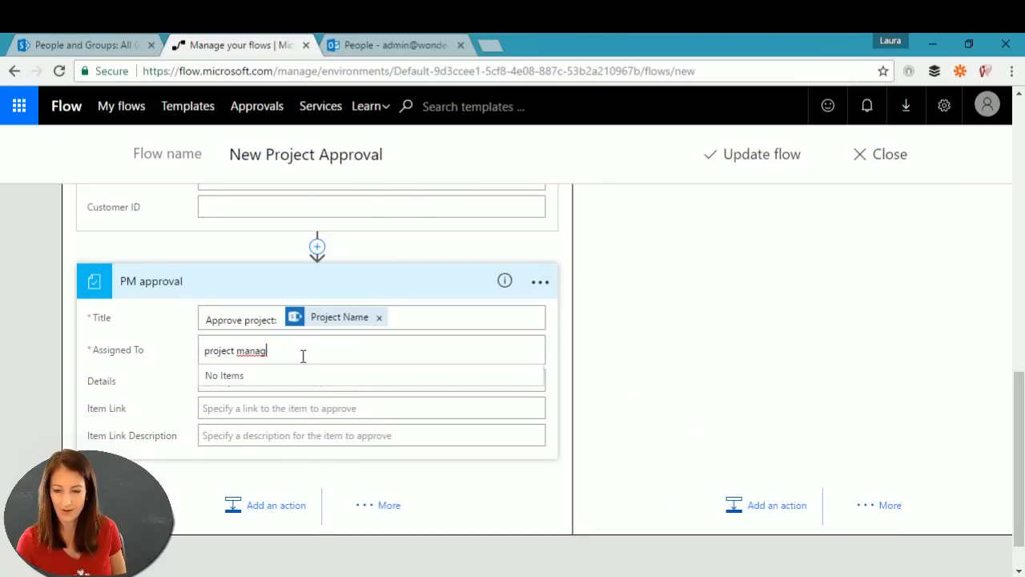
key(BackSpace)
key(BackSpace)
key(BackSpace)
key(BackSpace)
key(BackSpace)
key(BackSpace)
key(BackSpace)
key(BackSpace)
key(BackSpace)
key(BackSpace)
key(BackSpace)
key(BackSpace)
key(BackSpace)
text(m)
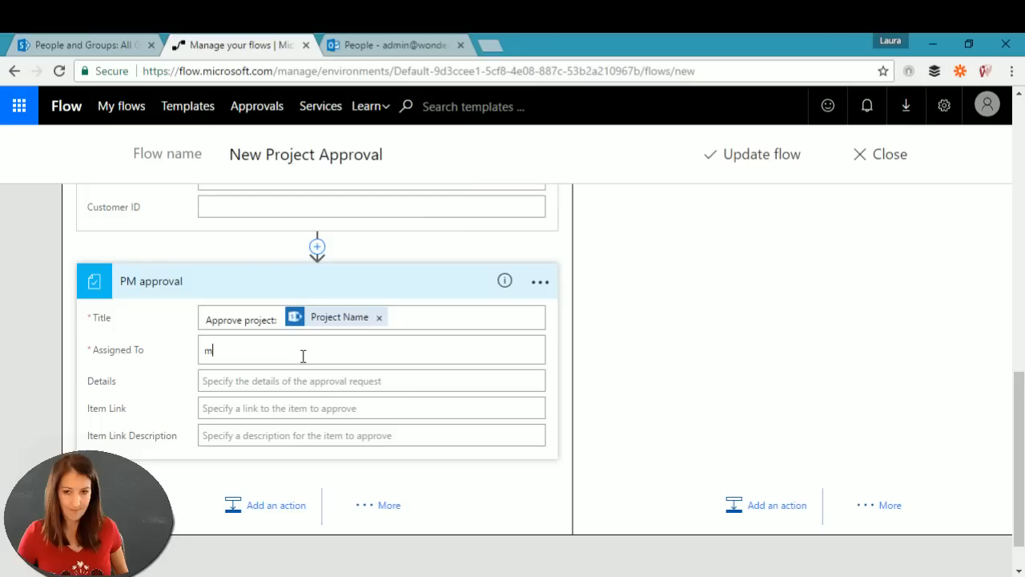
text(ai)
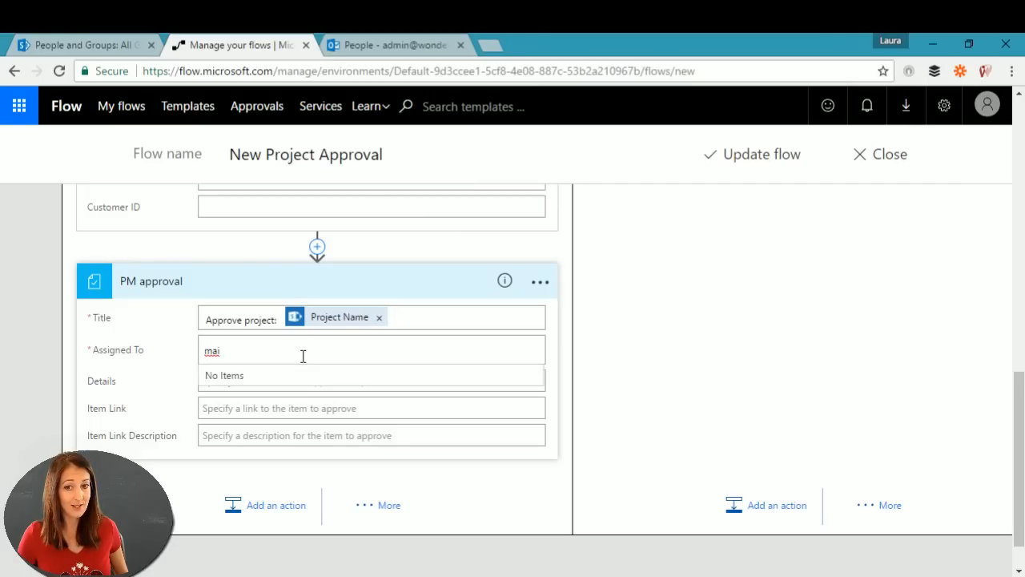
text(n)
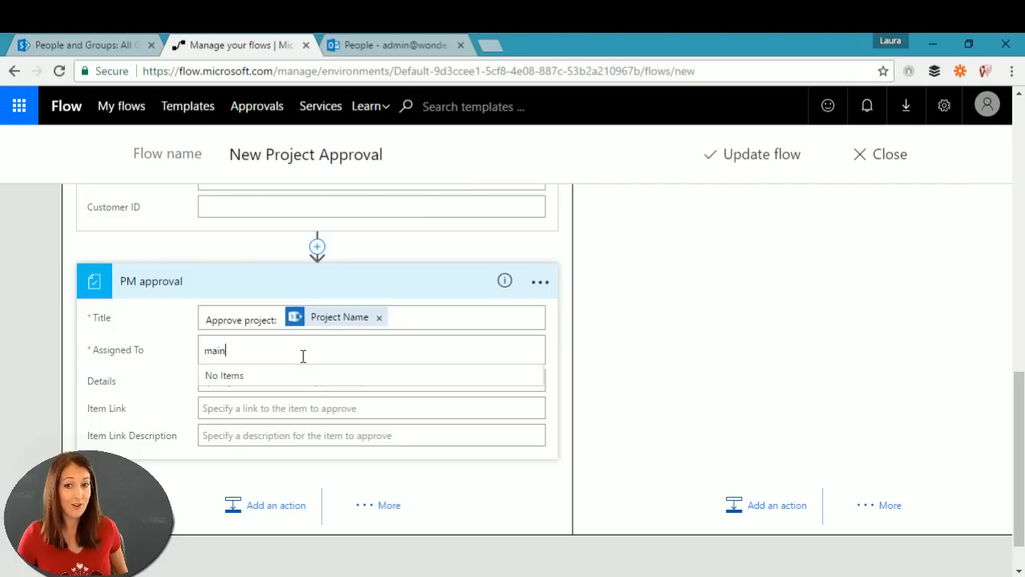
key(BackSpace)
key(BackSpace)
key(BackSpace)
key(BackSpace)
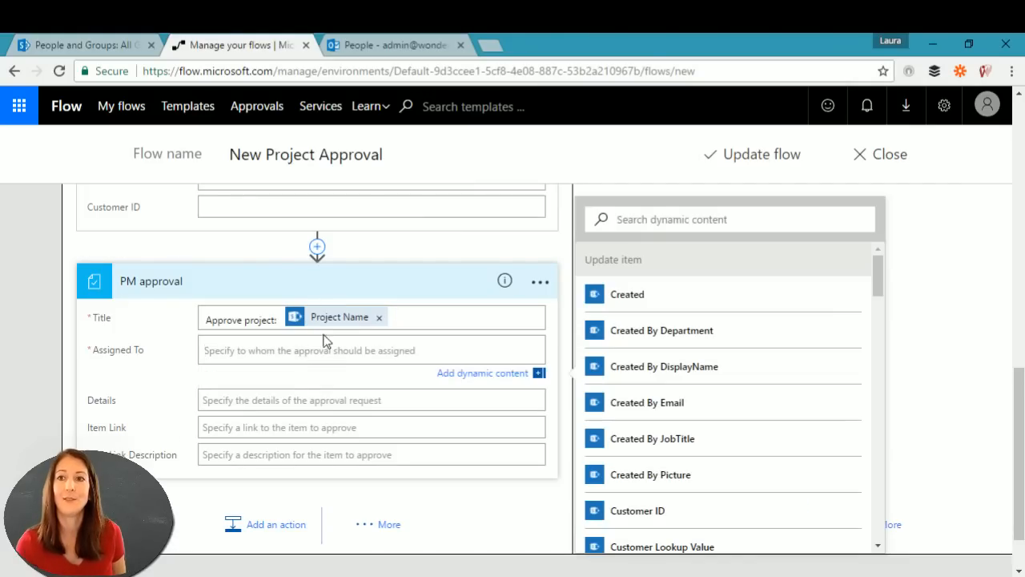
click(385, 46)
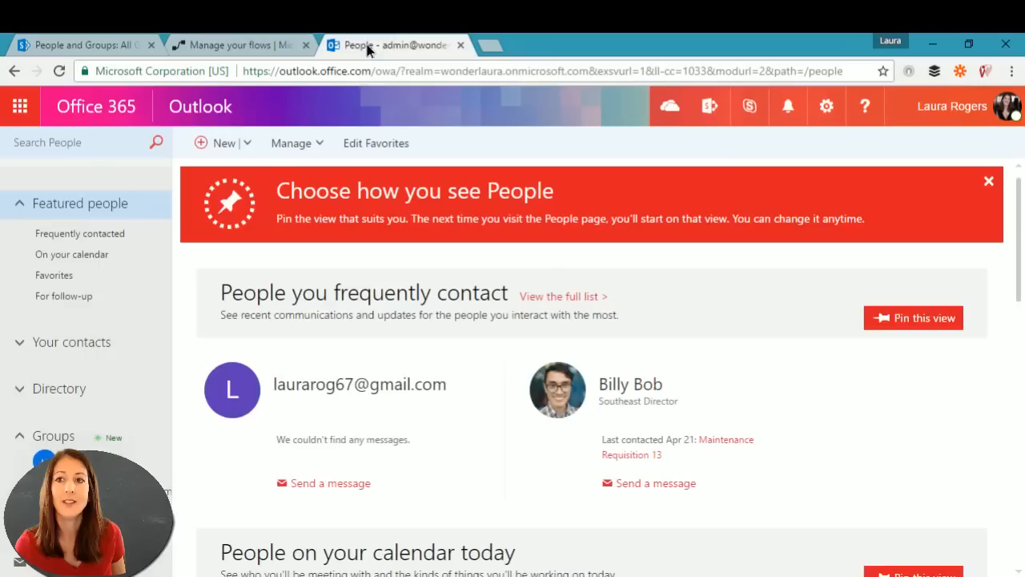
Step: Open the Office 365 Admin center from the app launcher and sign in
click(21, 107)
drag(248, 391, 251, 547)
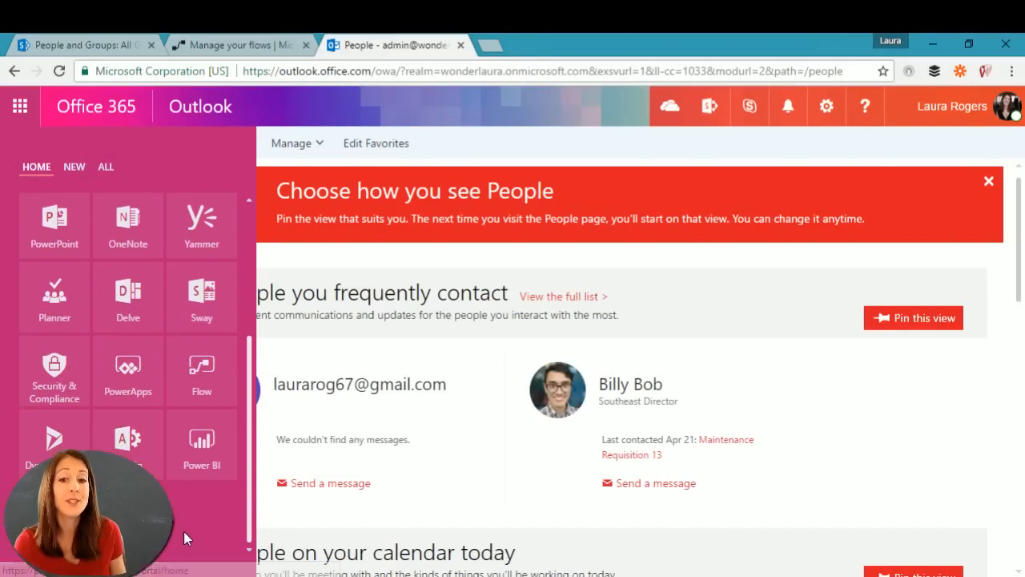
click(128, 446)
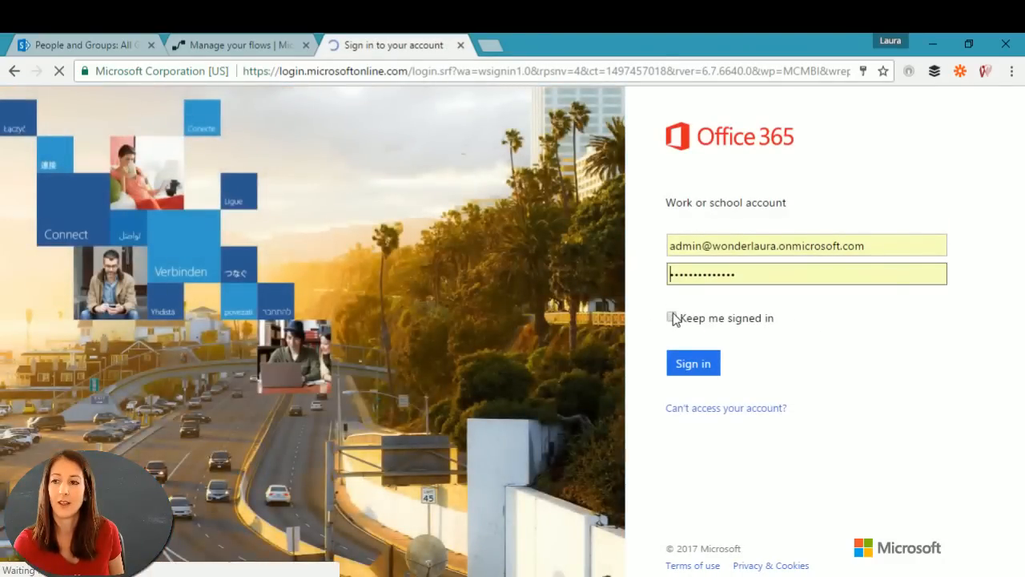
click(672, 317)
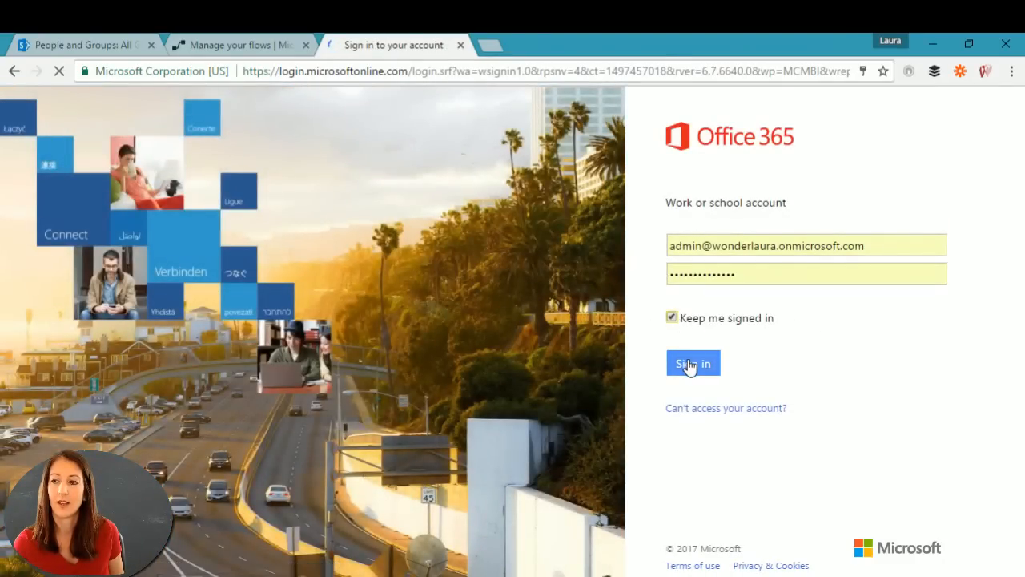
click(686, 362)
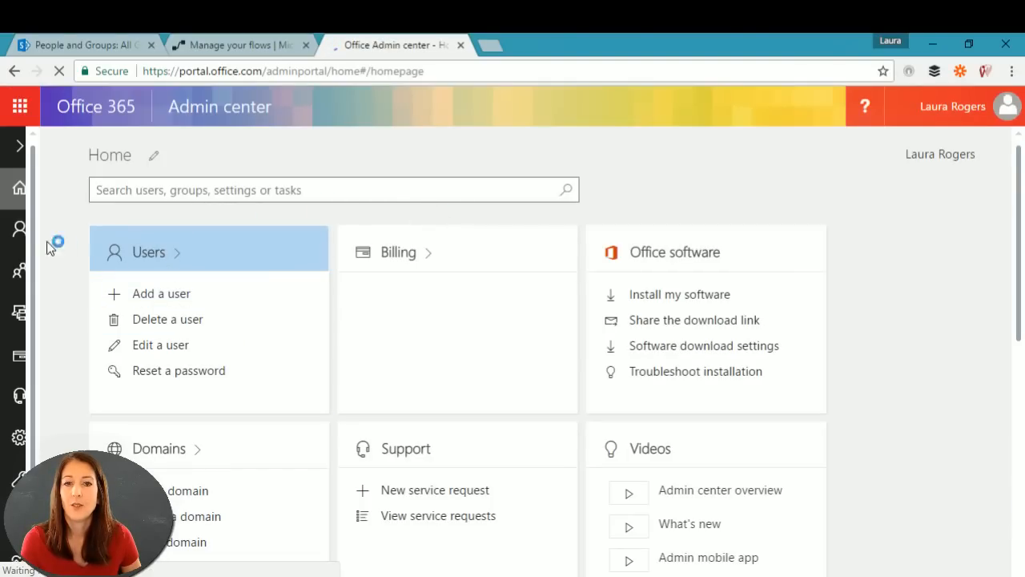
Step: Browse the Groups list to locate the Maintenance Department group's address
mouse_move(15, 279)
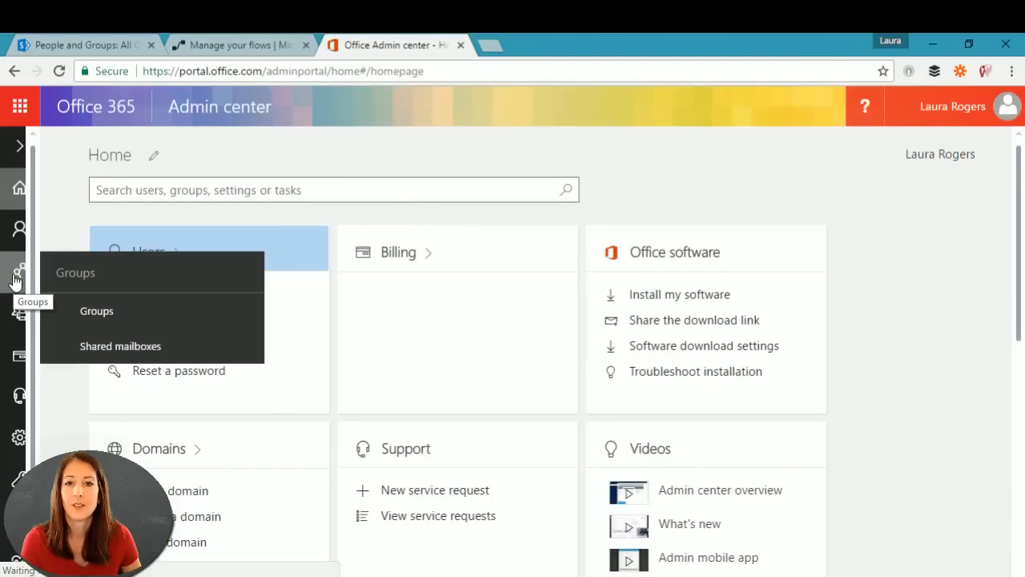
click(76, 277)
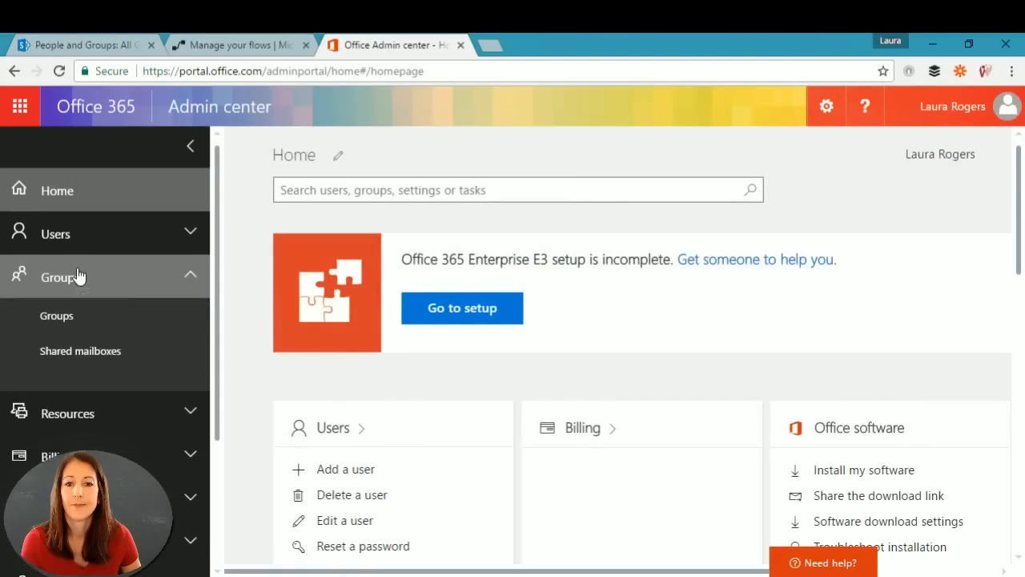
click(70, 320)
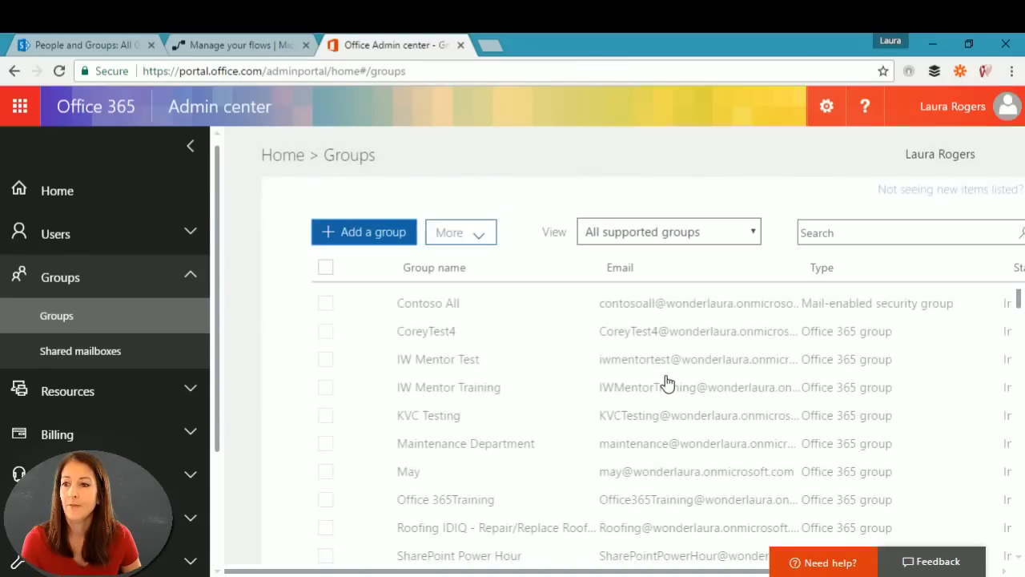
scroll(561, 424, down, 2)
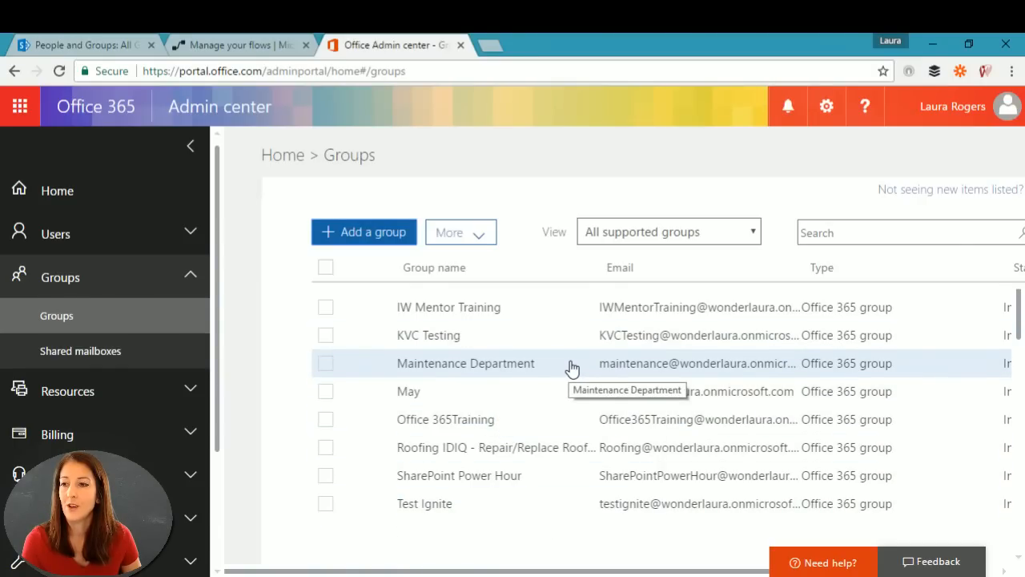
scroll(572, 368, up, 3)
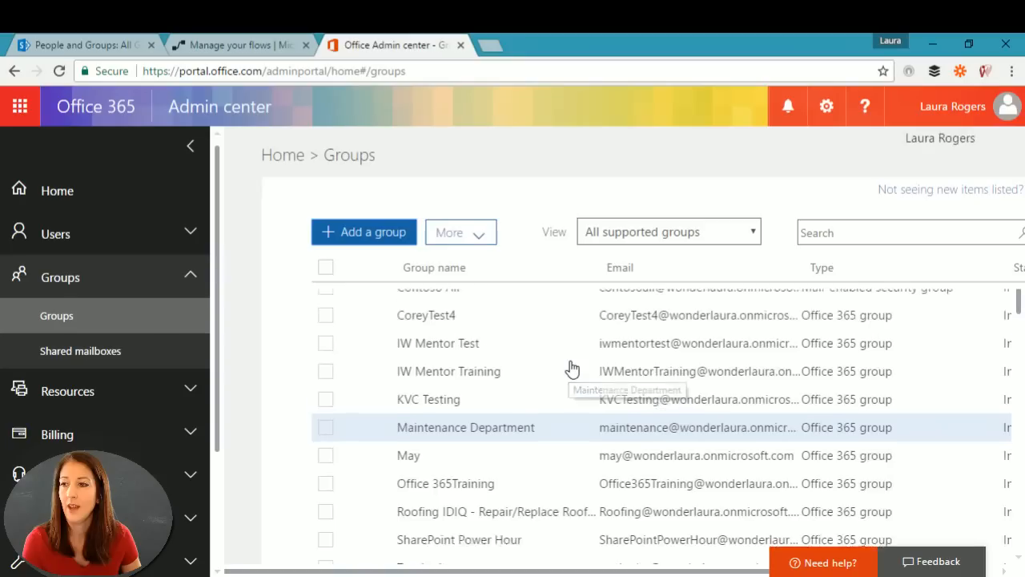
scroll(572, 367, down, 5)
scroll(570, 367, down, 3)
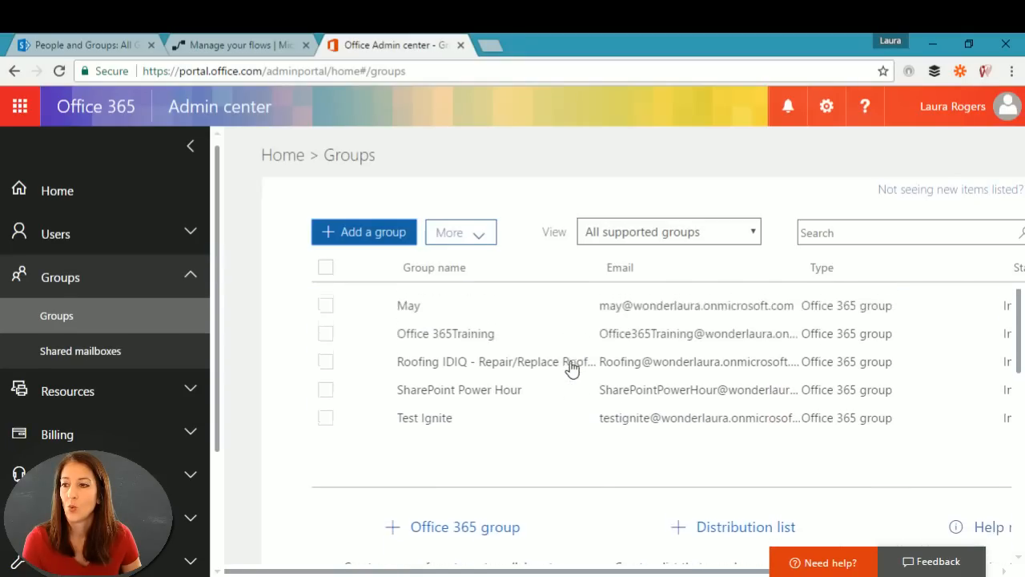
scroll(568, 366, up, 5)
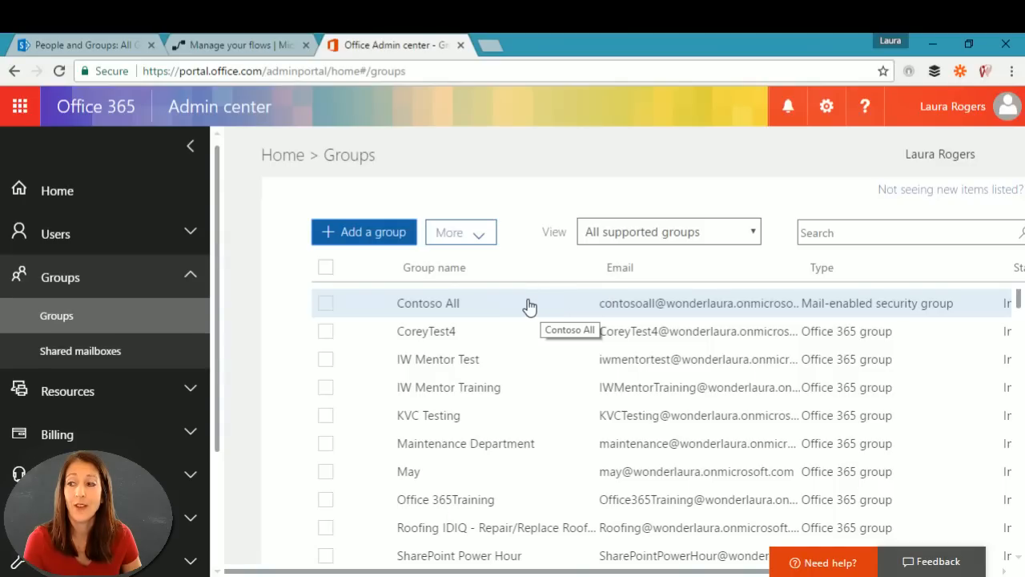
Step: Enter the Maintenance Department group's e-mail address in Assigned To
click(232, 46)
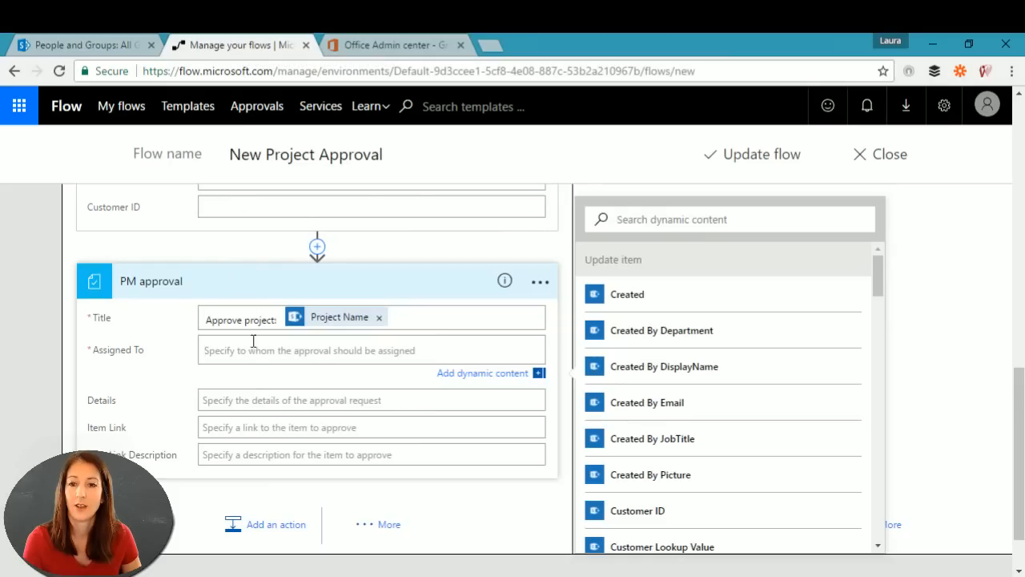
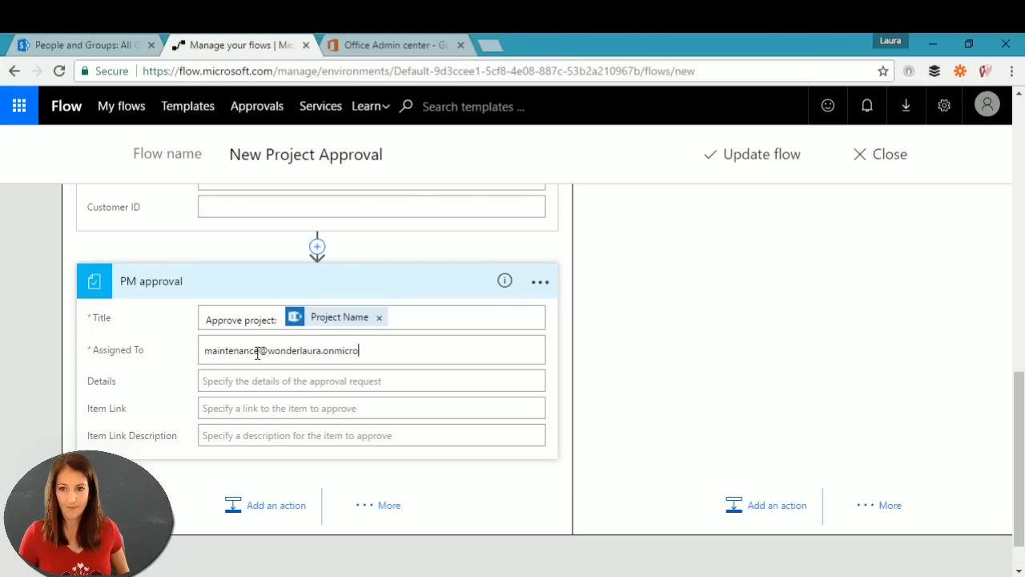
key(Tab)
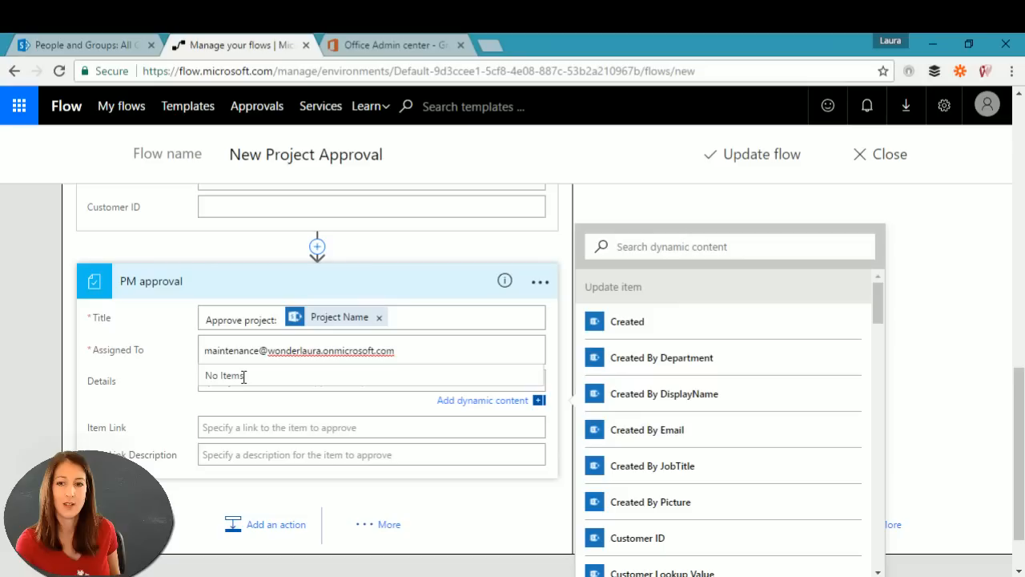
click(217, 384)
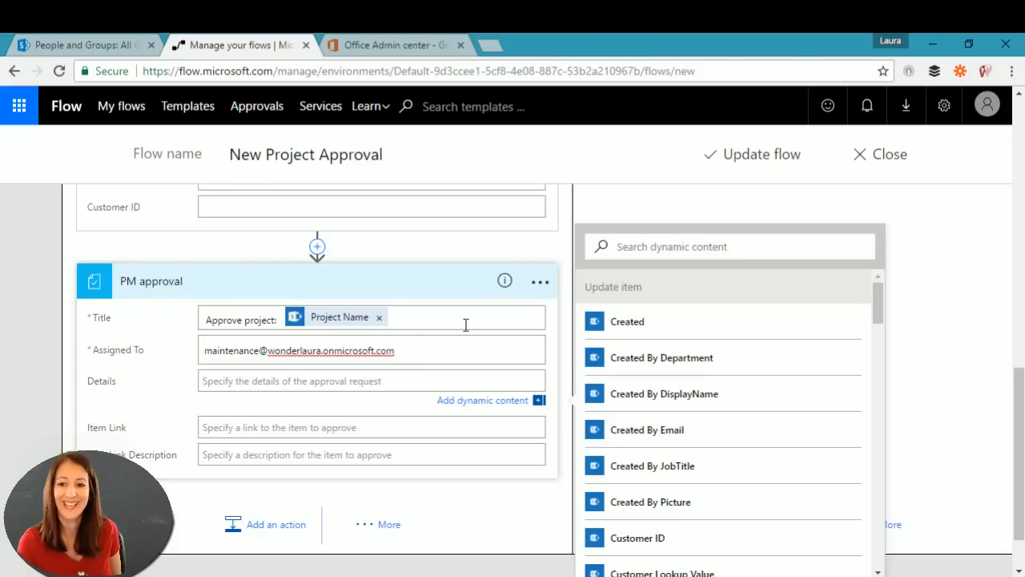
Step: After briefly trying 'contoso all', paste the maintenance group address back into Assigned To
click(396, 45)
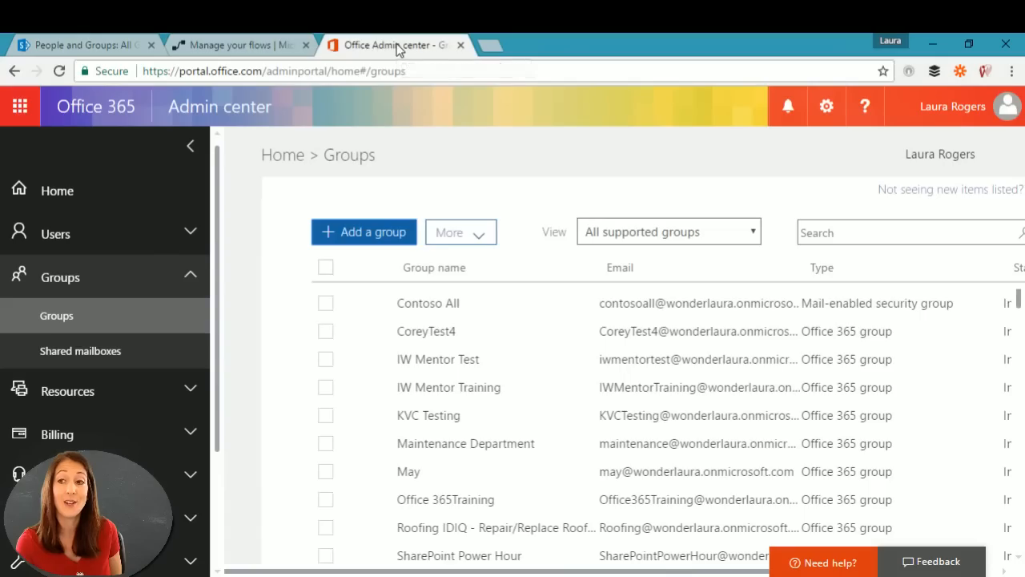
click(225, 50)
drag(425, 352, 154, 341)
key(ctrl+c)
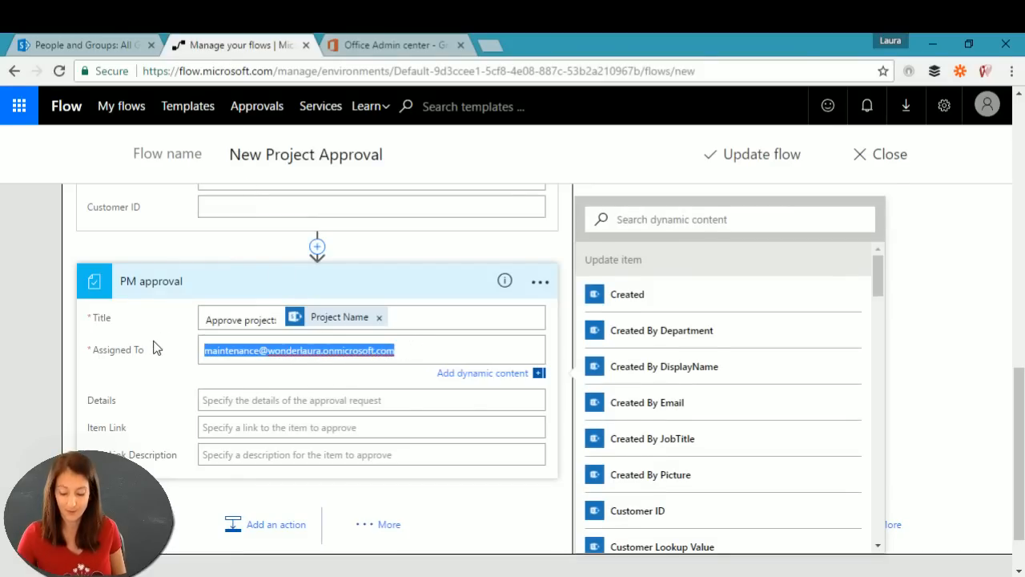
key(BackSpace)
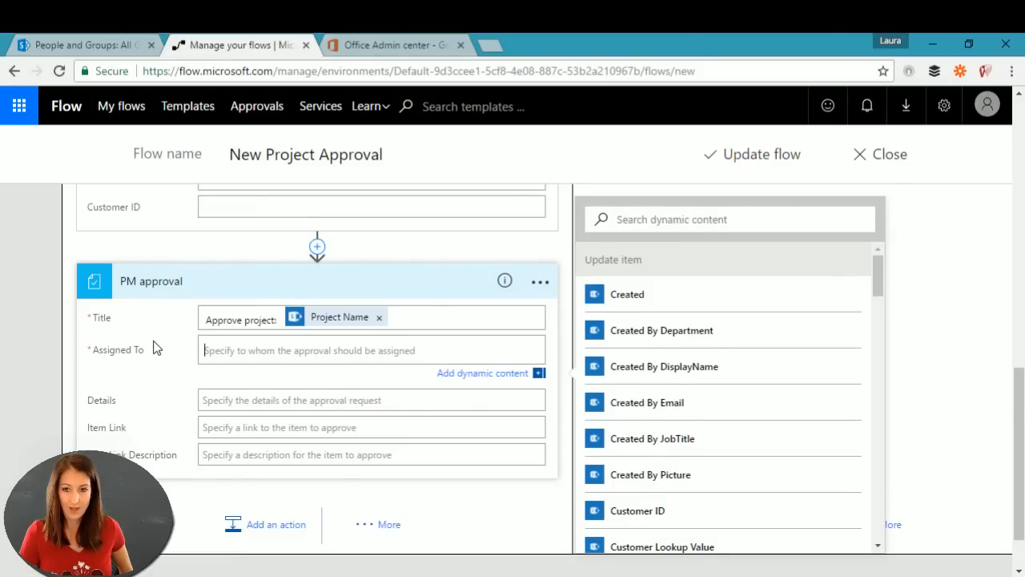
text(contoso)
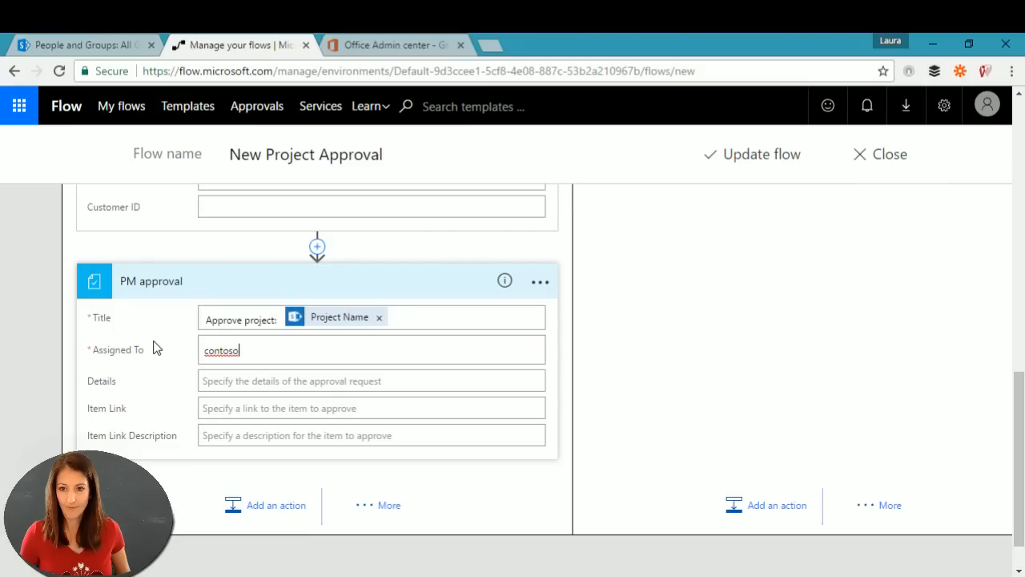
text( all)
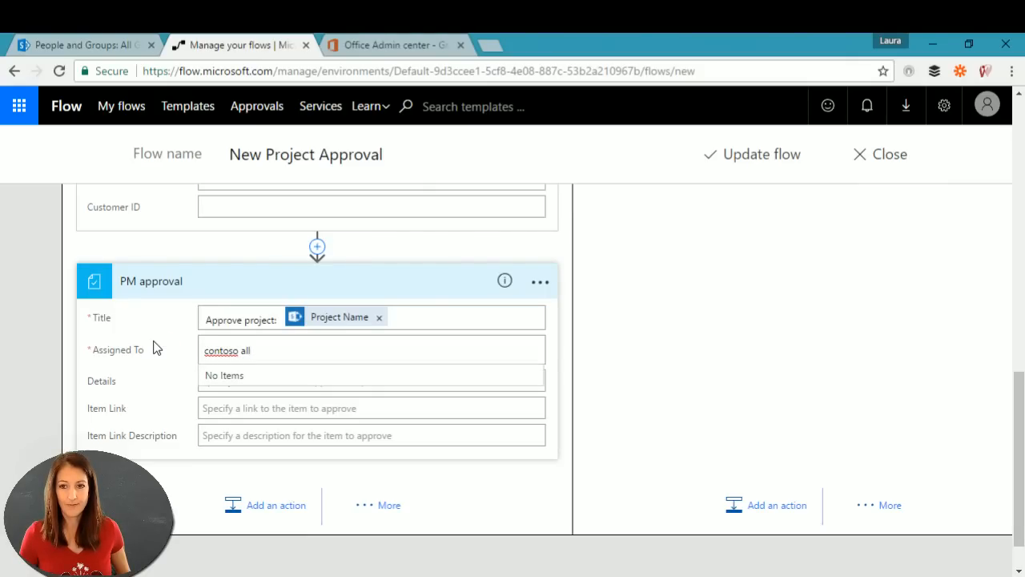
key(BackSpace)
key(BackSpace)
key(BackSpace)
key(BackSpace)
key(BackSpace)
key(BackSpace)
key(BackSpace)
key(BackSpace)
key(BackSpace)
key(BackSpace)
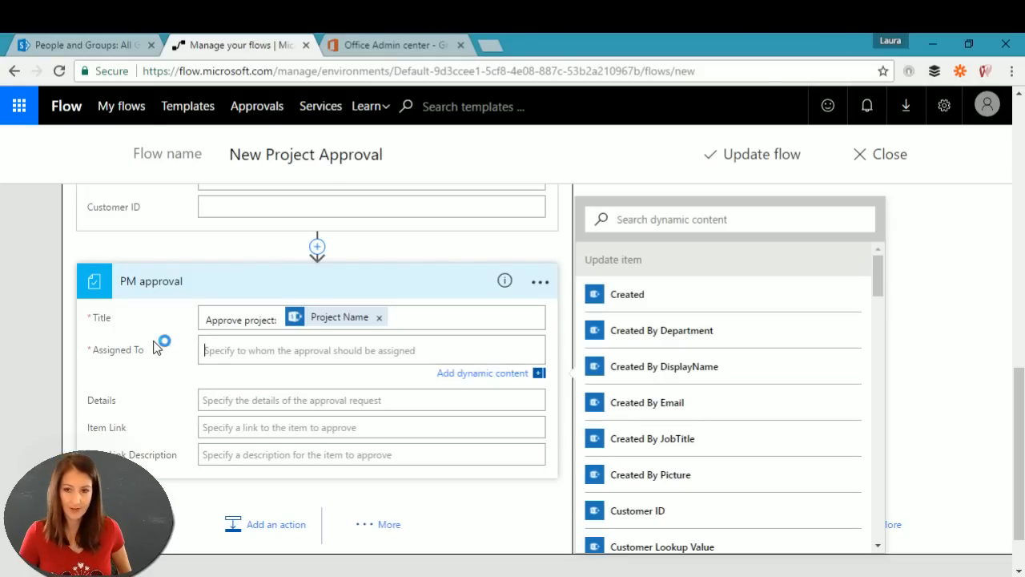
key(ctrl+v)
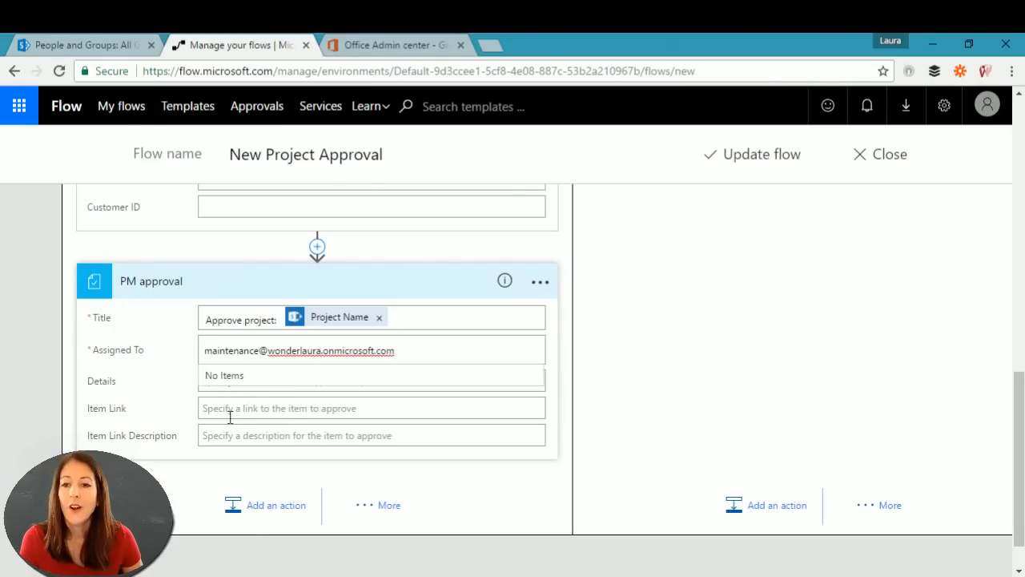
click(221, 381)
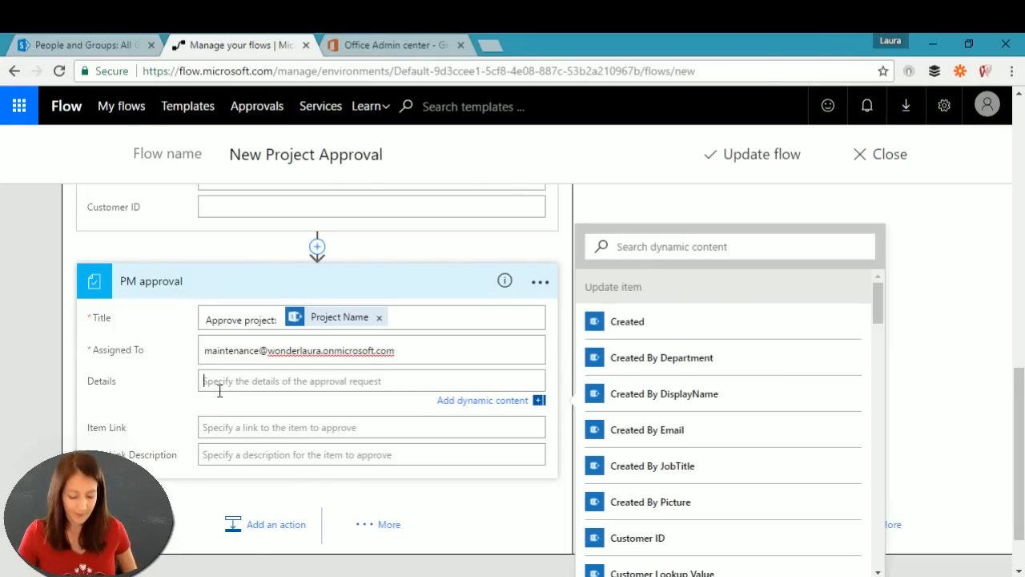
Step: Enter 'stuff' as the PM approval's Details and set Item Link to Link to item
text(stuff)
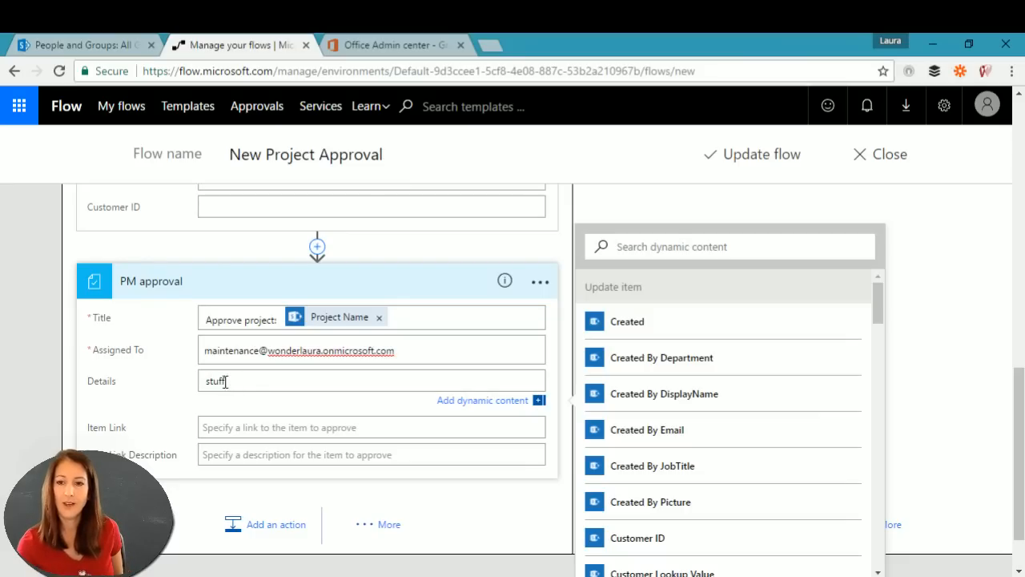
click(266, 424)
scroll(838, 489, down, 10)
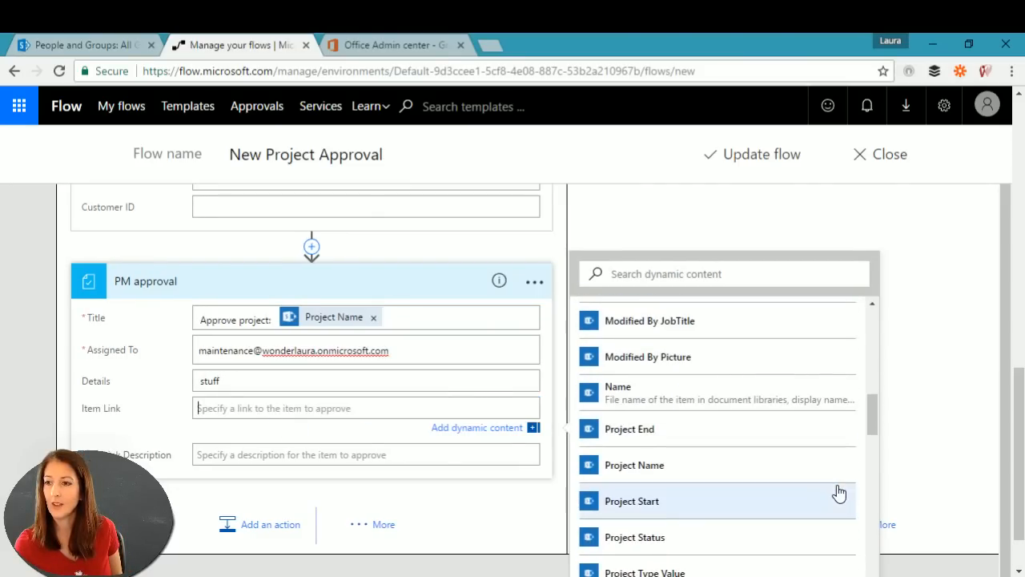
scroll(833, 490, up, 3)
scroll(689, 360, up, 2)
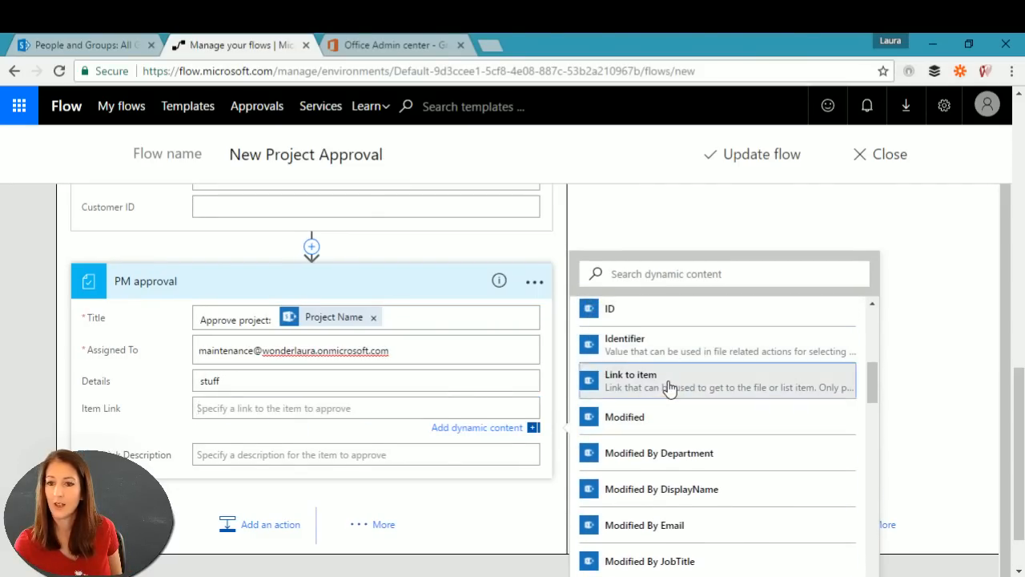
click(670, 388)
Step: Use the Project Name dynamic value as the Item Link Description
click(237, 456)
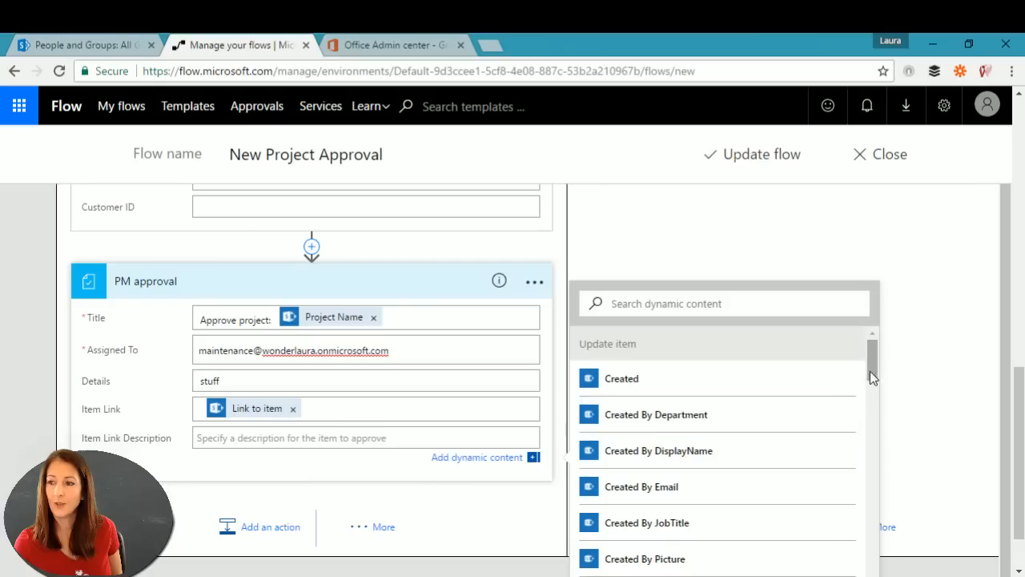
drag(875, 360, 873, 576)
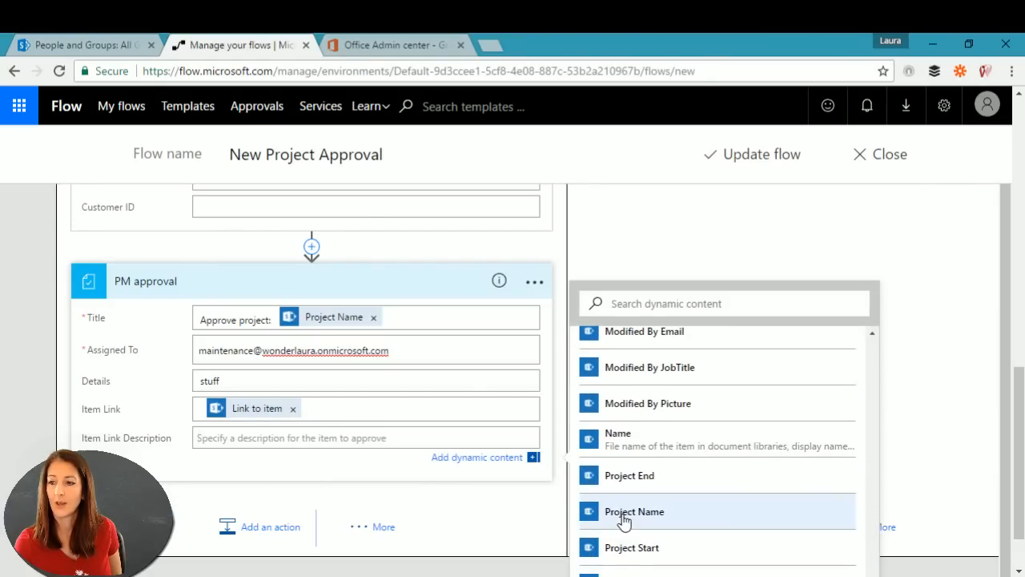
click(623, 517)
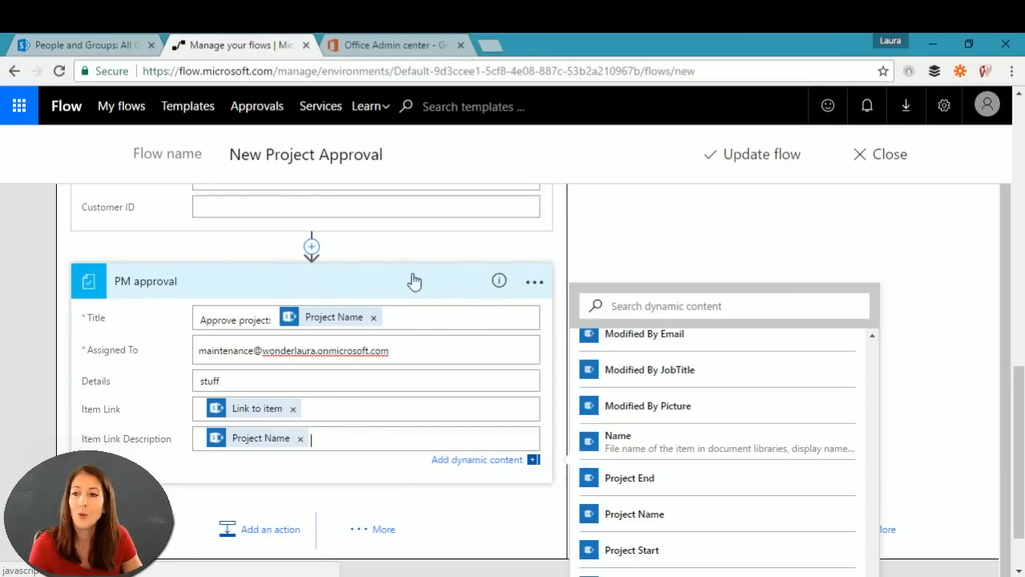
drag(1020, 419, 1023, 243)
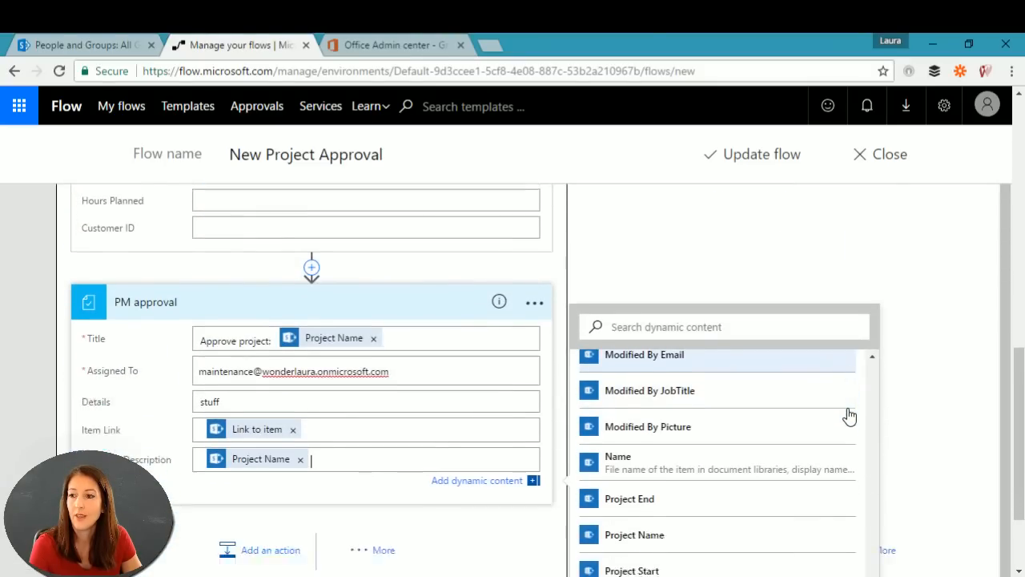
scroll(848, 414, down, 2)
click(924, 274)
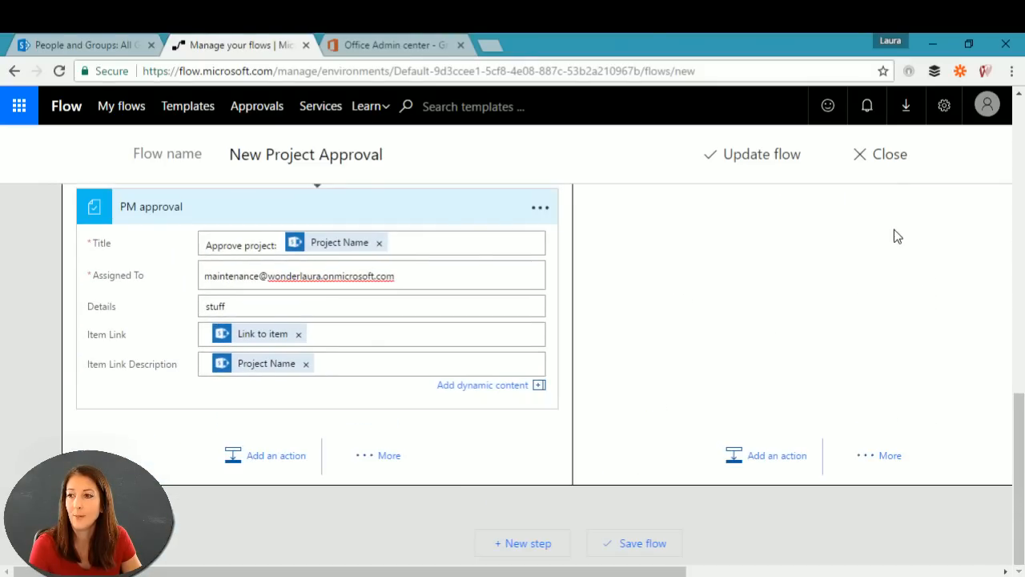
Step: Search 'up' under the IF NO branch and add the SharePoint Update item action
click(767, 455)
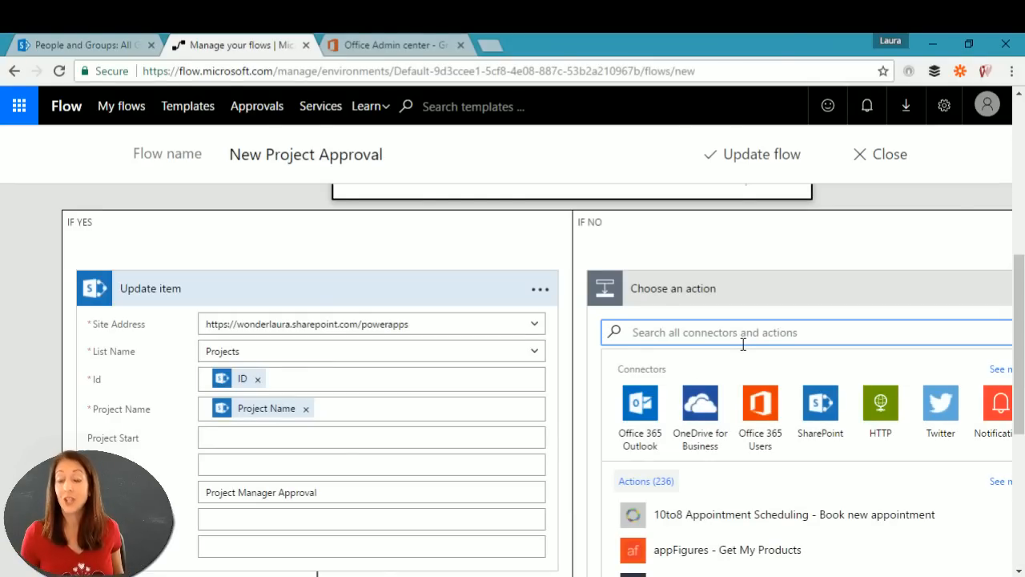
text(update)
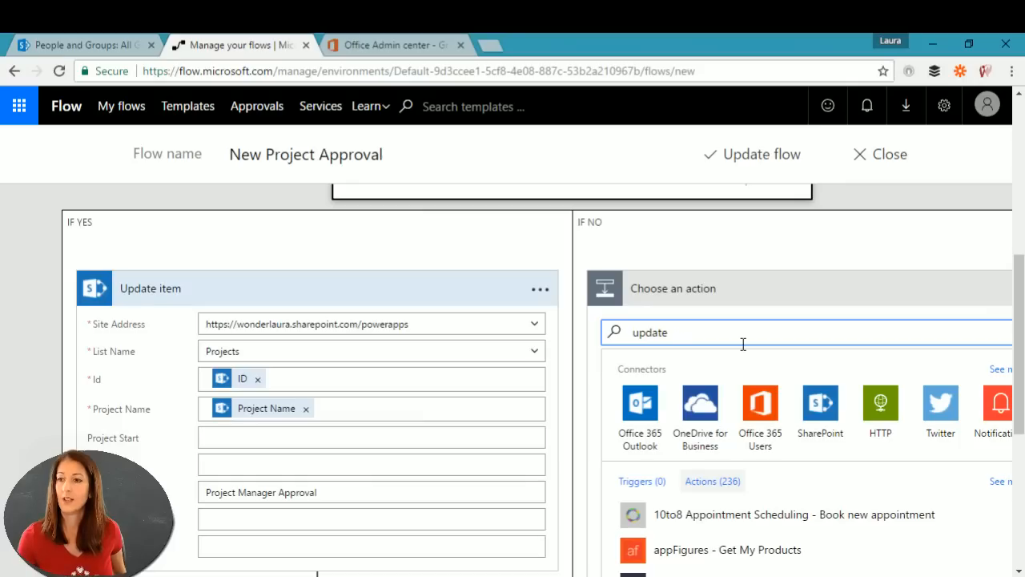
scroll(812, 534, down, 3)
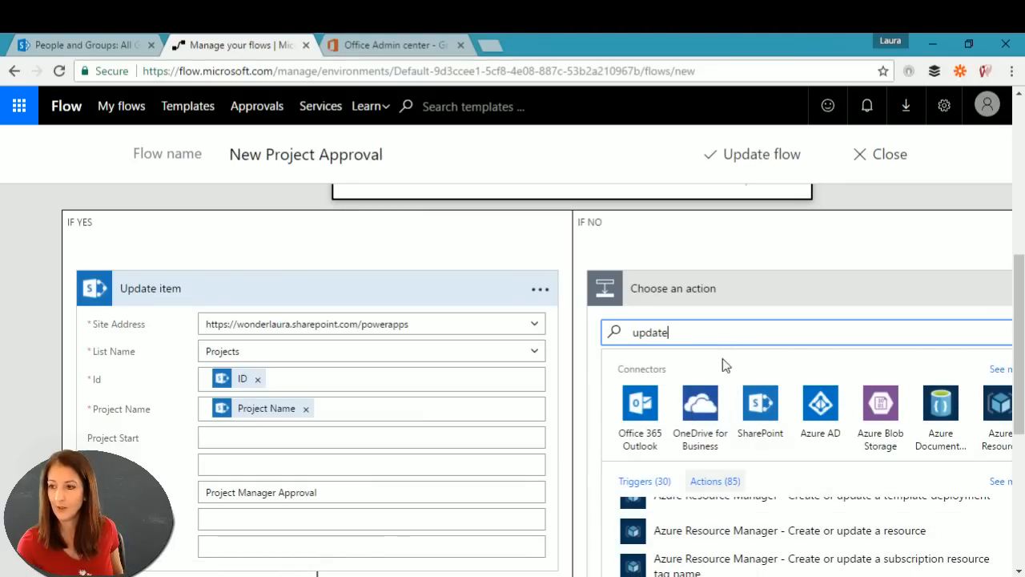
click(766, 400)
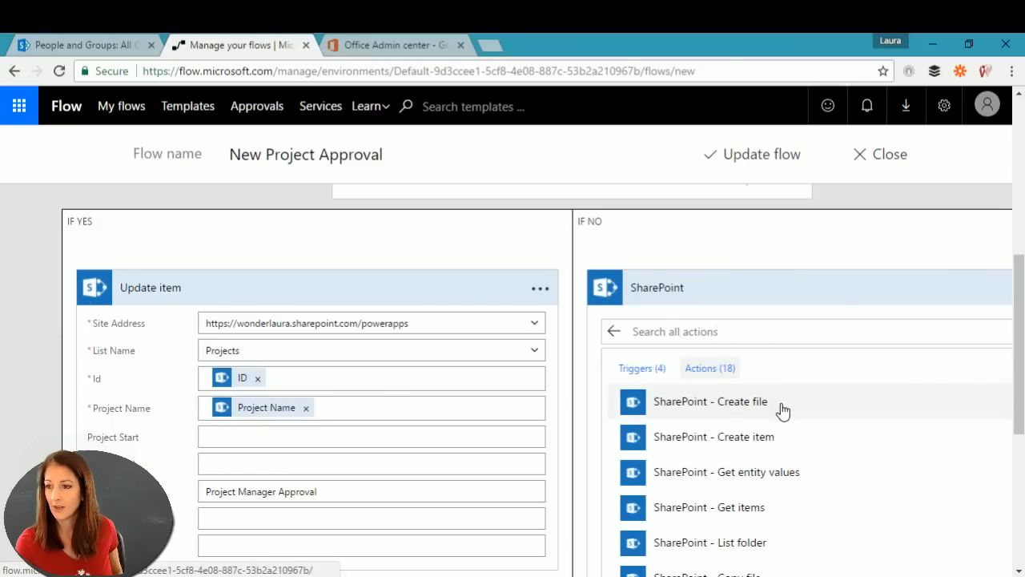
scroll(783, 410, down, 8)
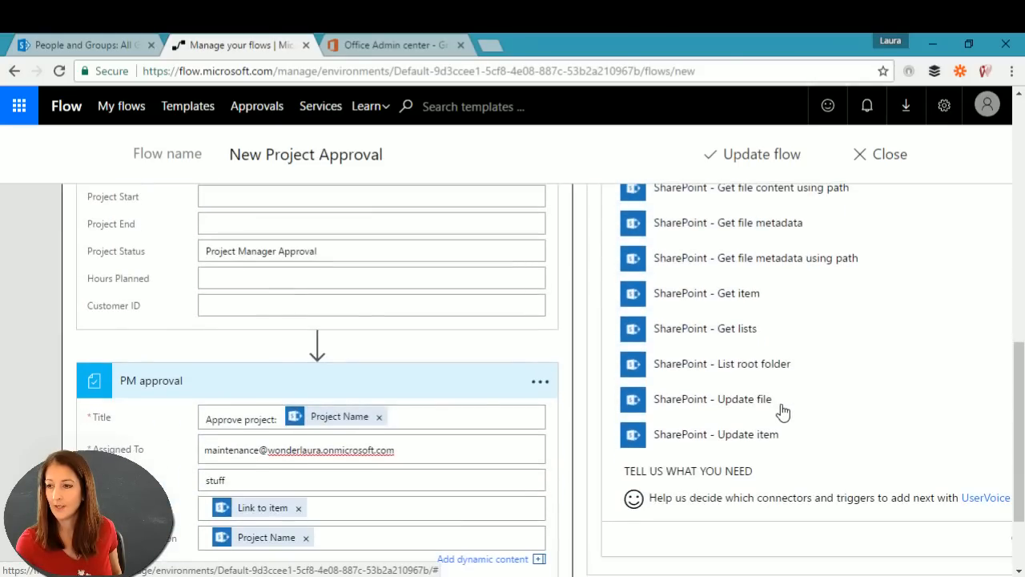
click(833, 433)
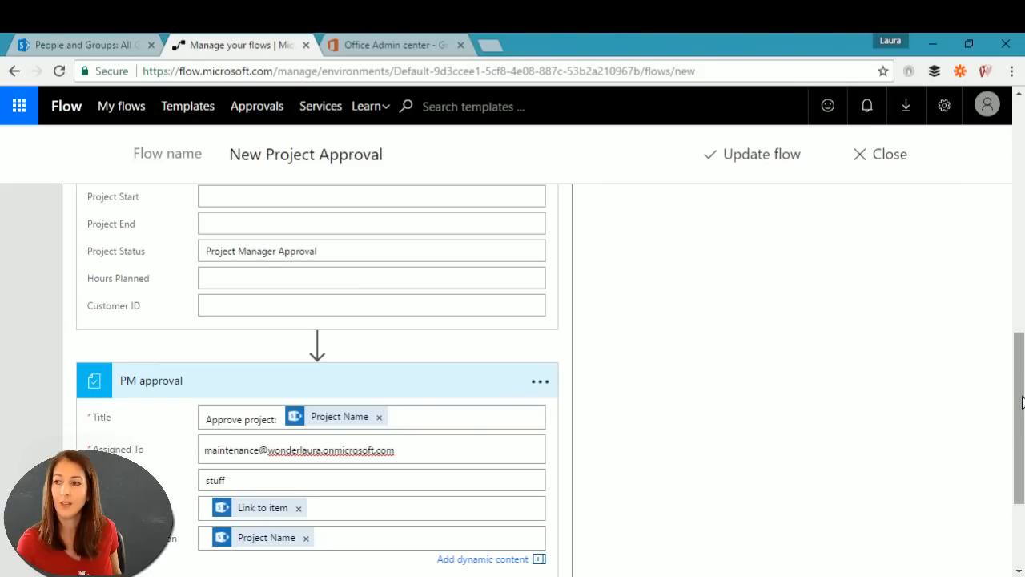
drag(1021, 400, 1017, 280)
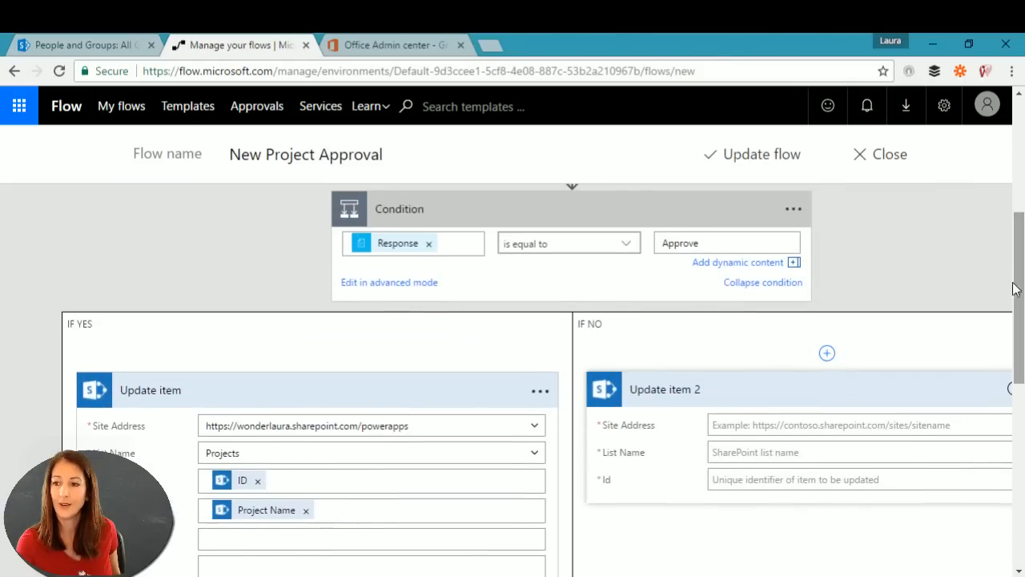
Step: Copy the site URL from SharePoint and set Update item 2's Site Address to Demo
click(769, 423)
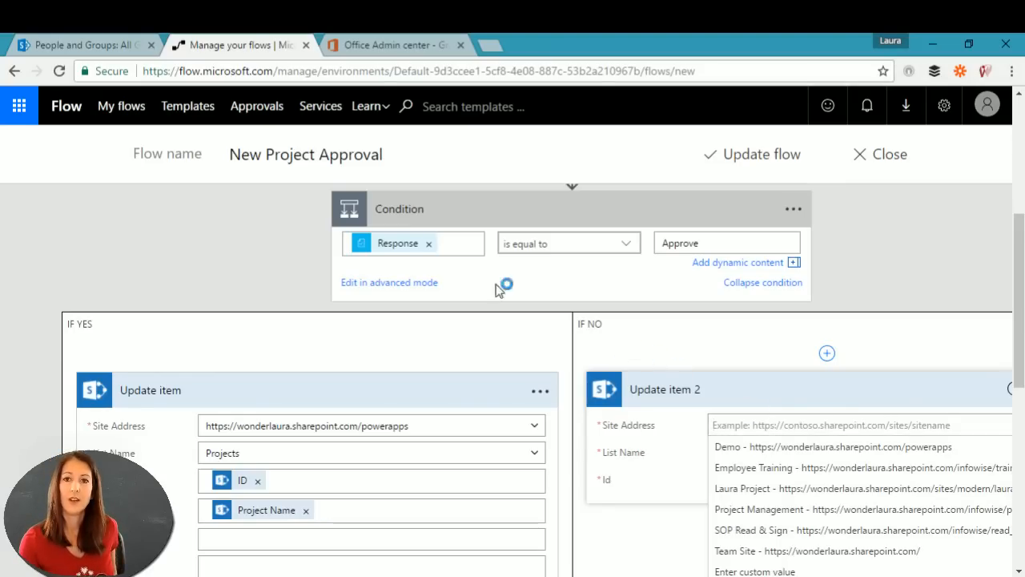
click(87, 41)
click(371, 72)
click(376, 72)
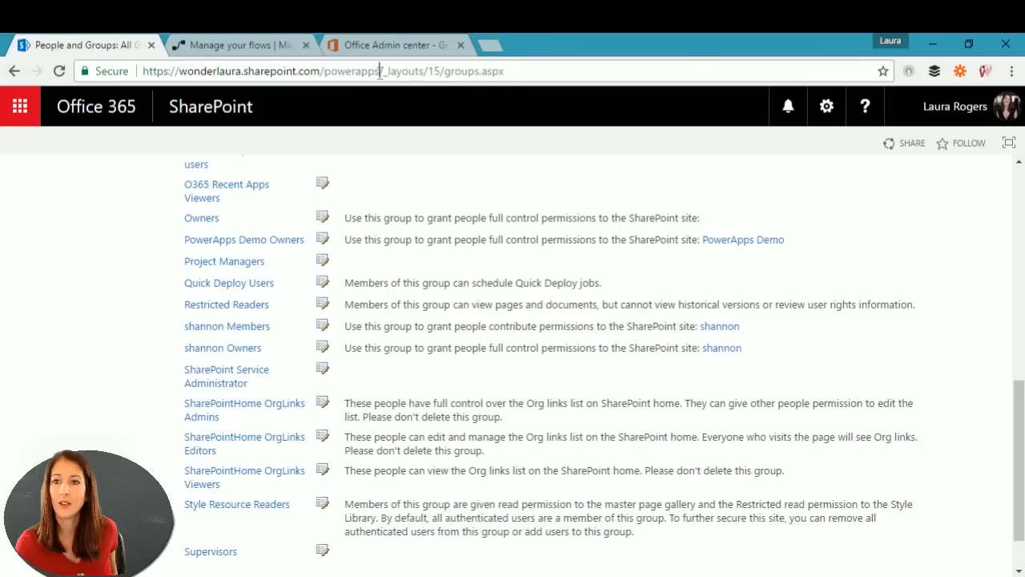
drag(380, 72, 142, 71)
key(ctrl+c)
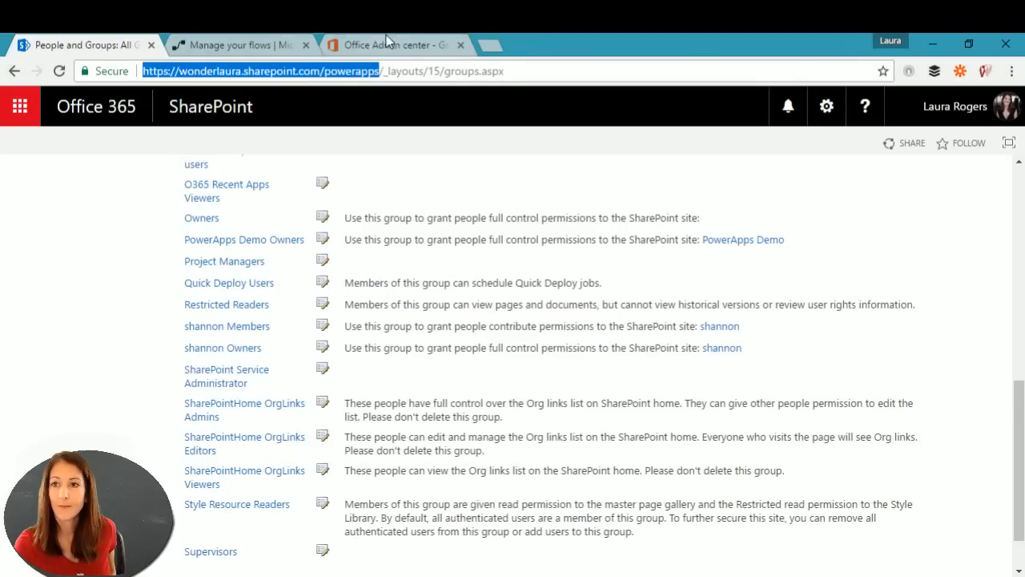
click(386, 40)
click(264, 45)
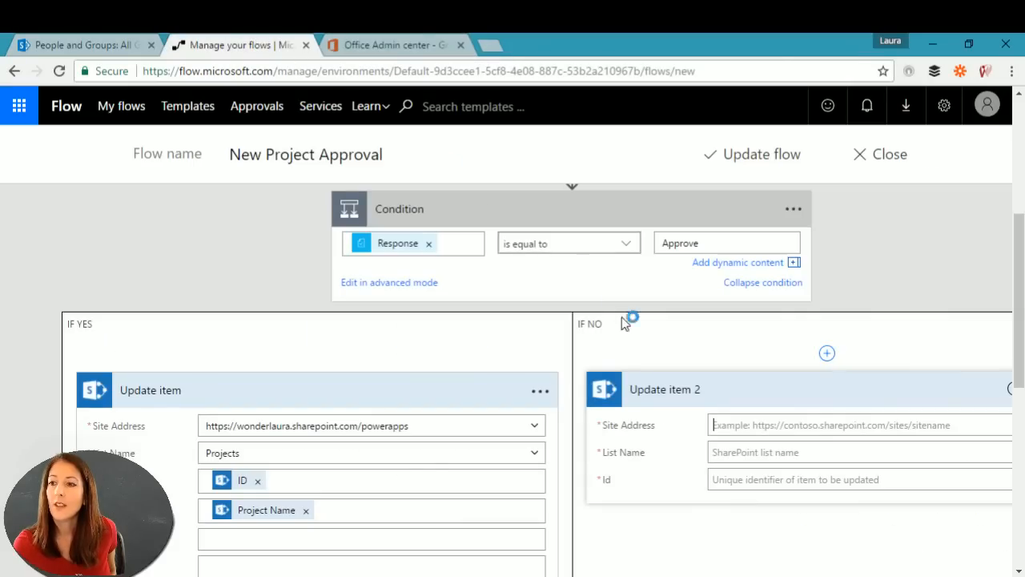
click(783, 425)
key(ctrl+v)
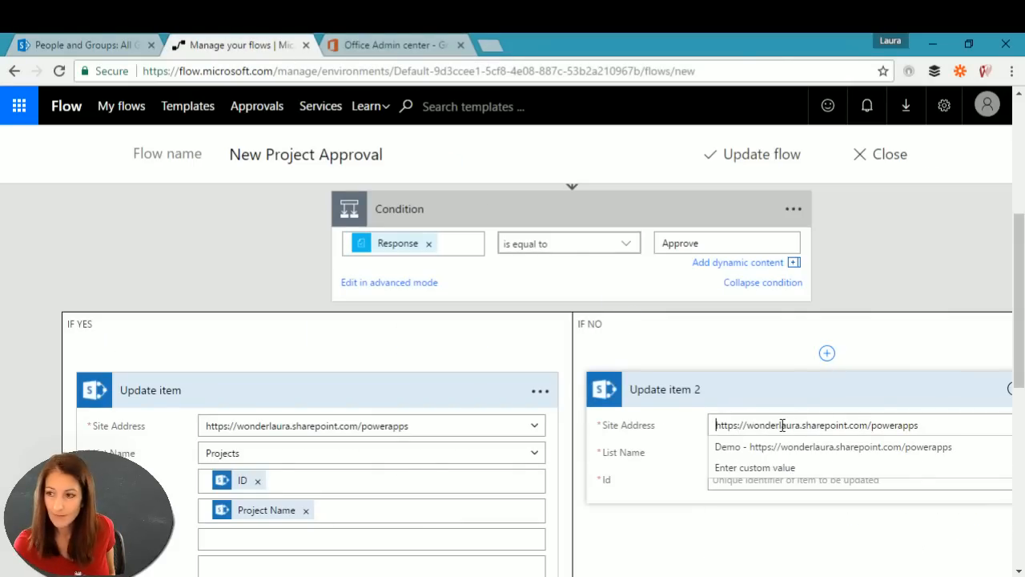
click(820, 446)
Step: Select Projects as Update item 2's List Name
click(796, 453)
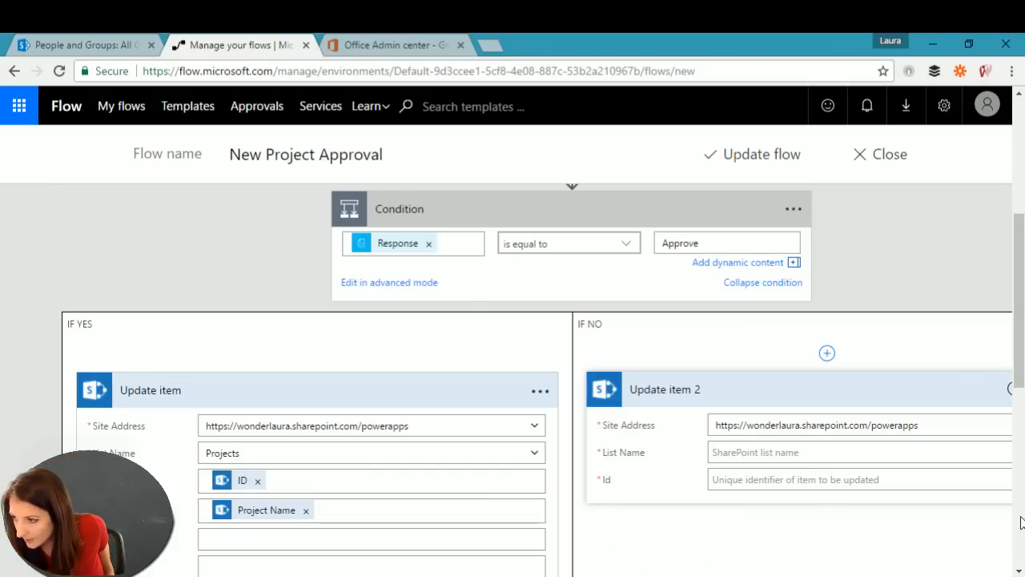
scroll(847, 540, down, 1)
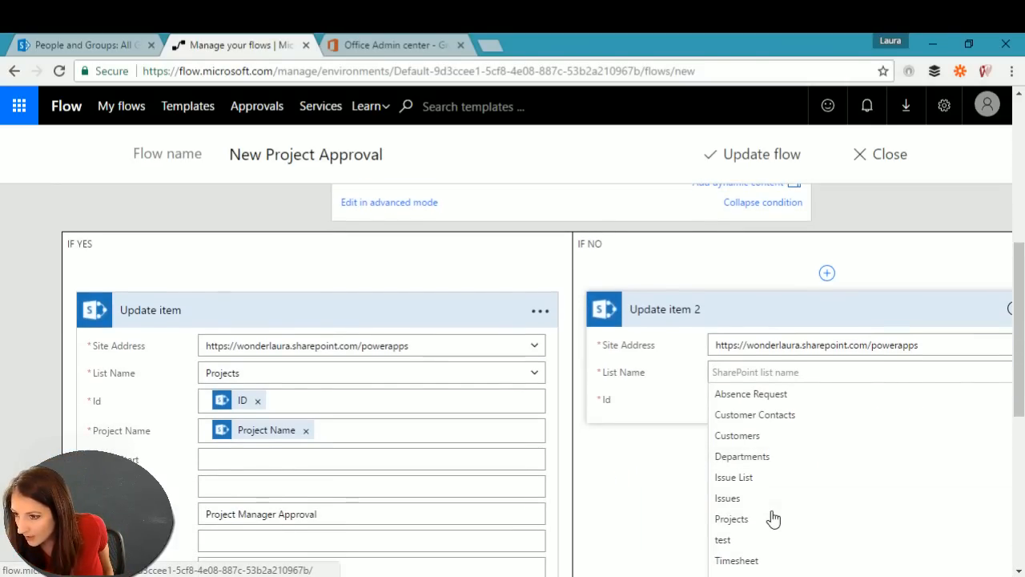
click(743, 523)
click(774, 405)
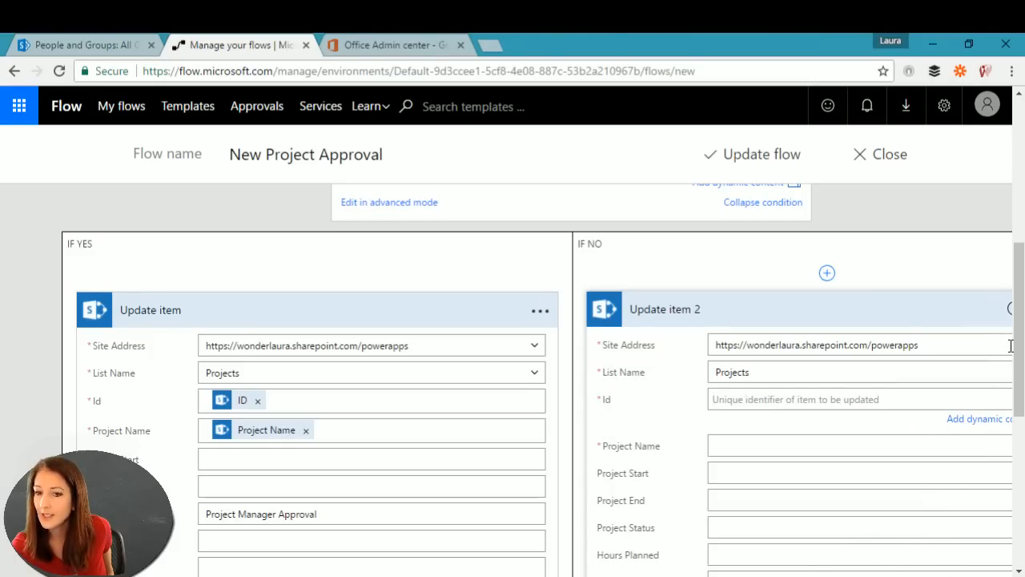
click(969, 44)
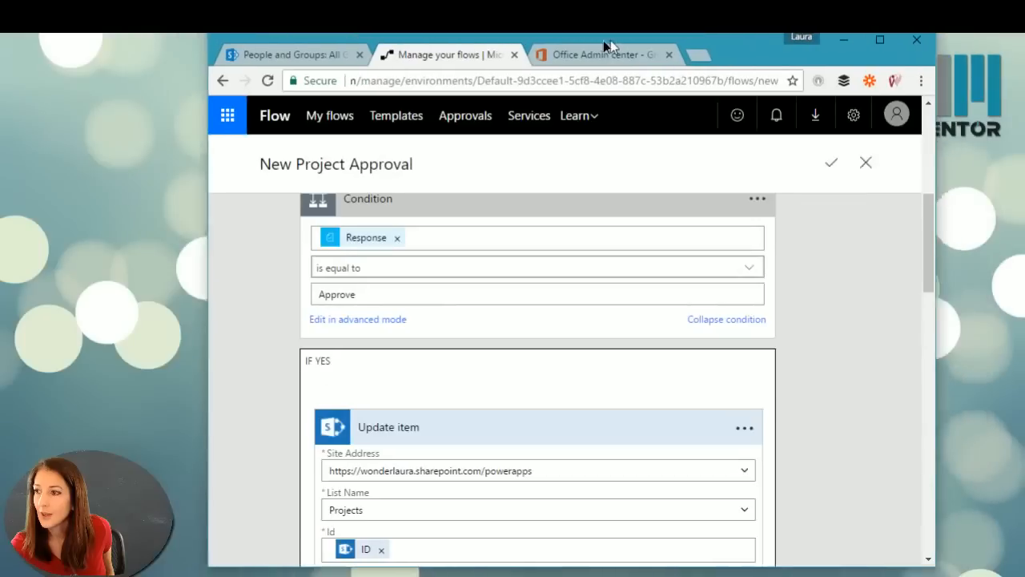
Step: Set Update item 2's Id to the new item's ID and fill in Project Name
scroll(848, 512, down, 8)
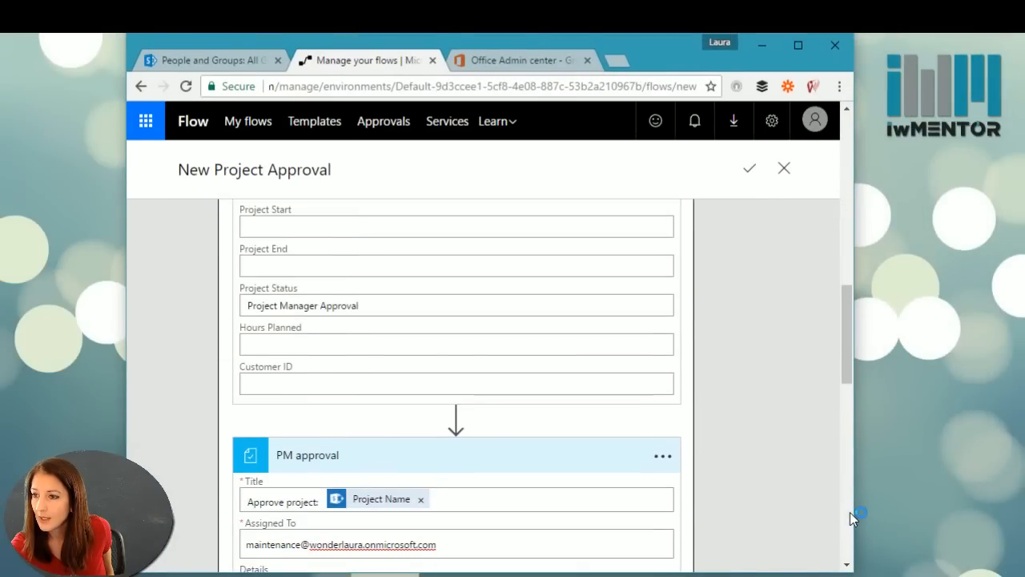
drag(851, 434, 840, 484)
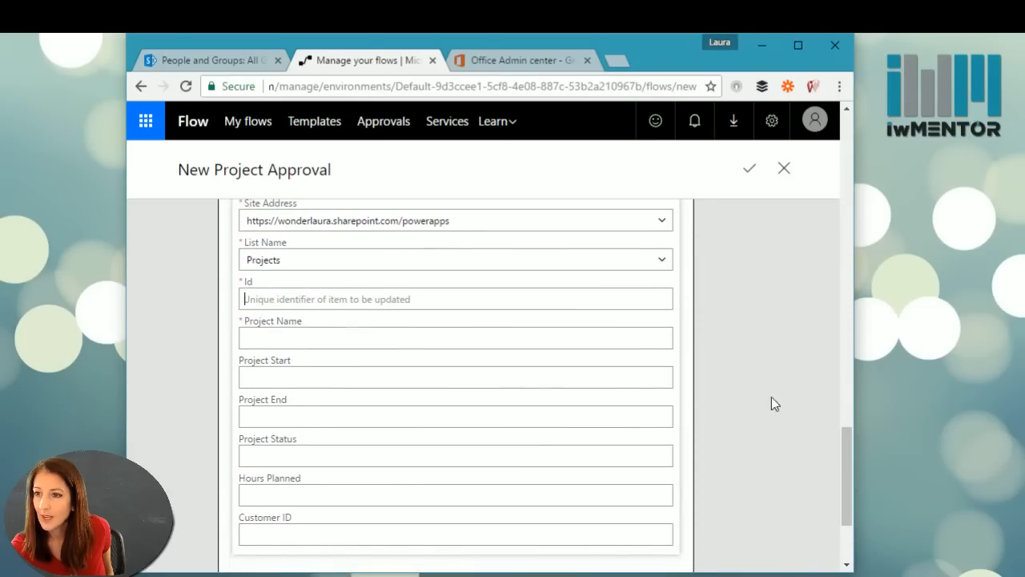
click(545, 299)
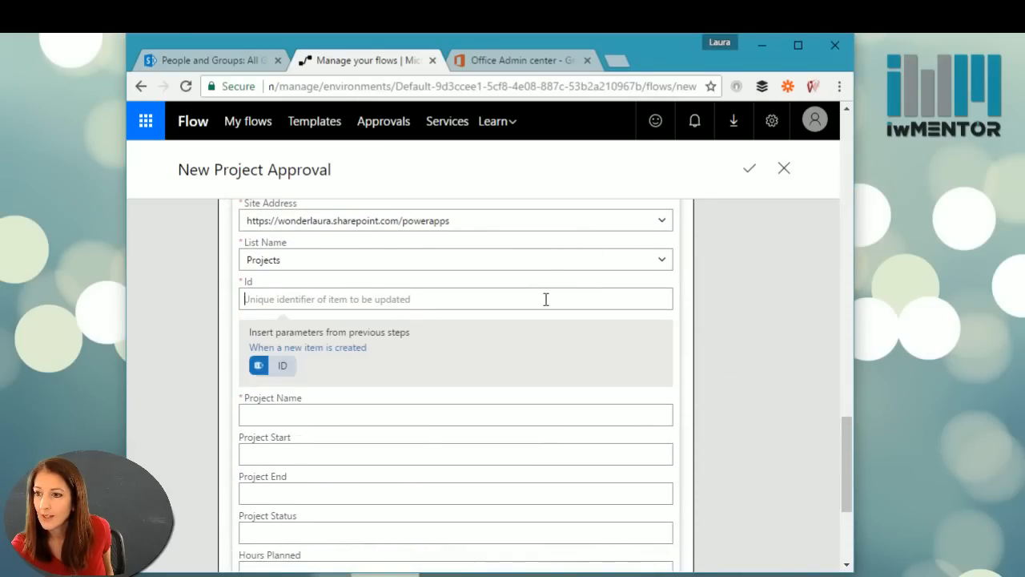
click(271, 367)
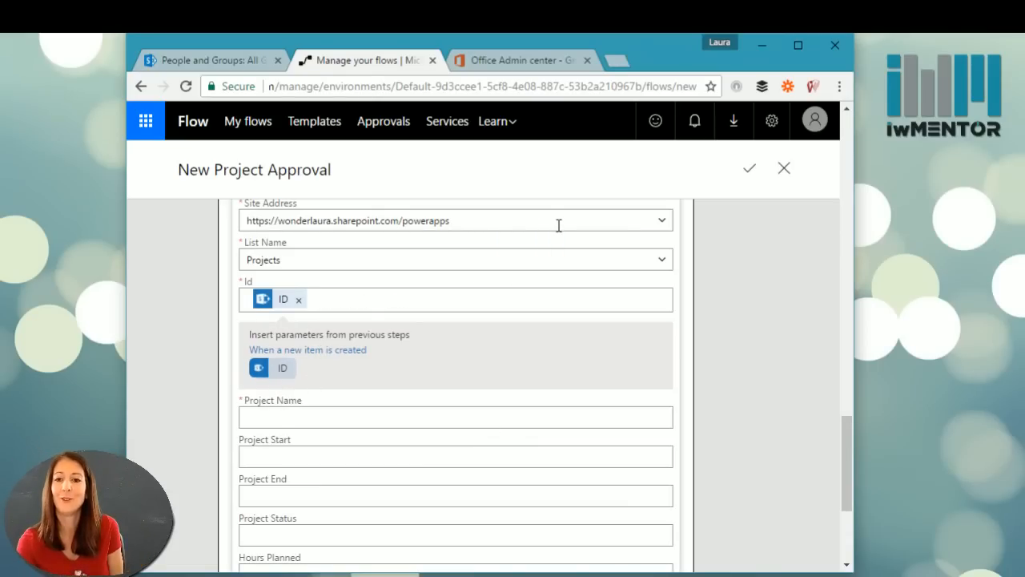
click(306, 414)
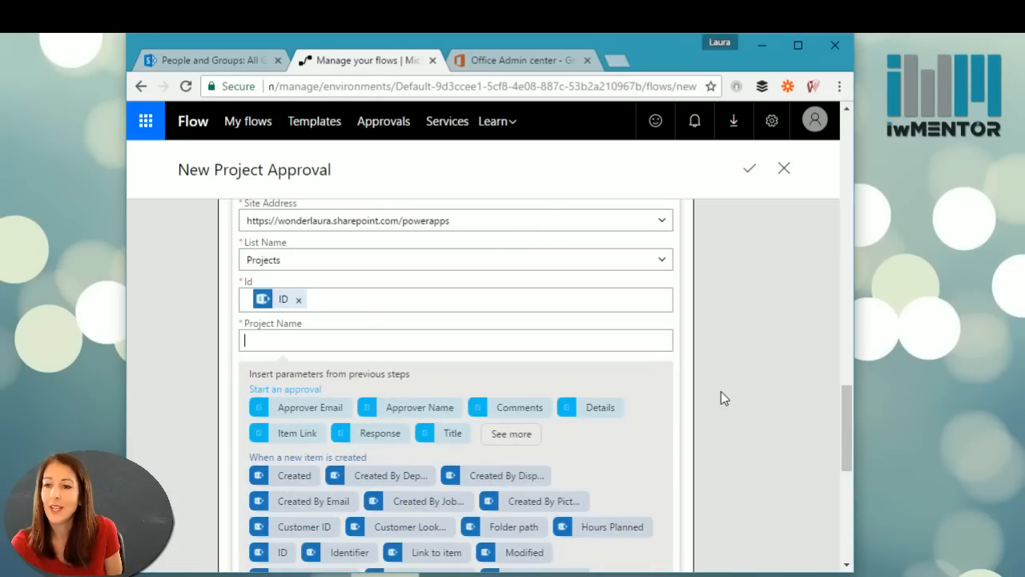
drag(844, 395, 846, 446)
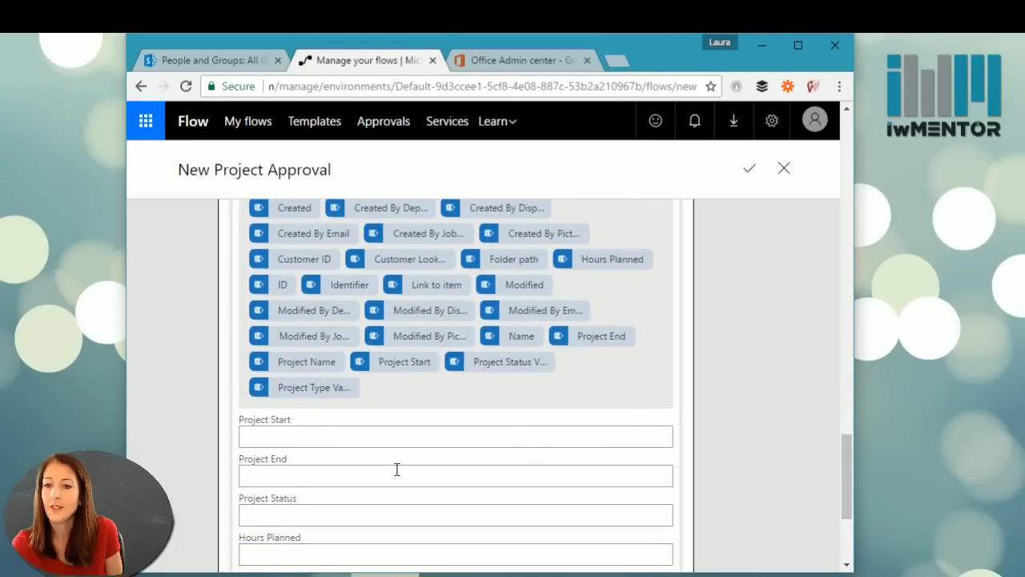
drag(844, 460, 852, 500)
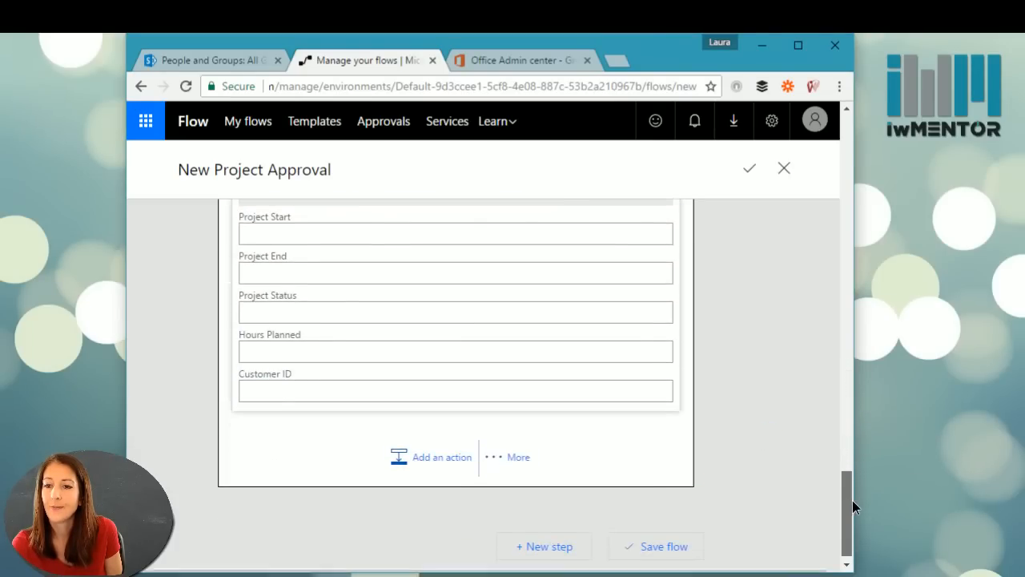
Step: Set Project Status to 'Rejected' and add another action below the update
click(279, 302)
scroll(693, 339, up, 5)
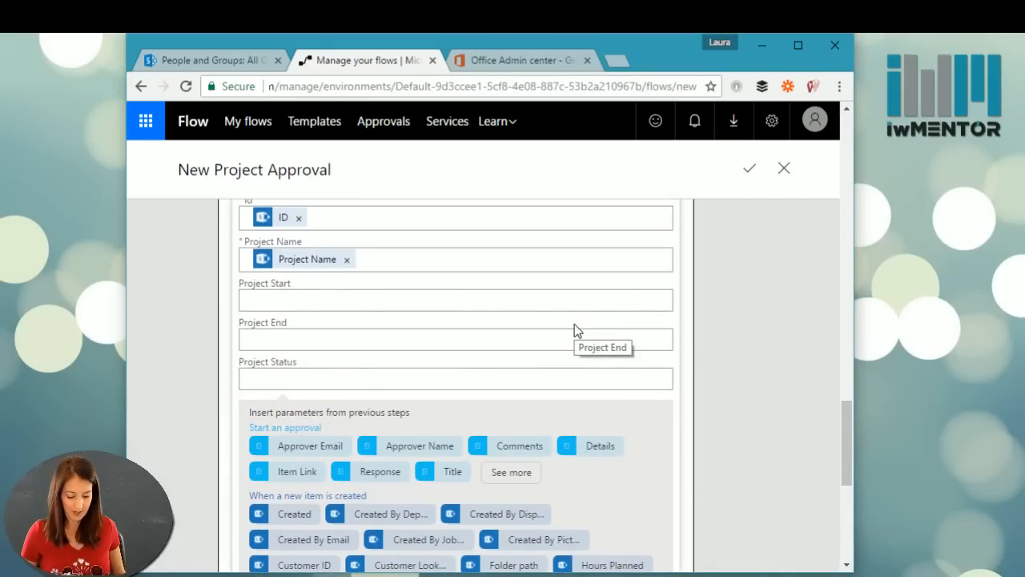
text(Rejected)
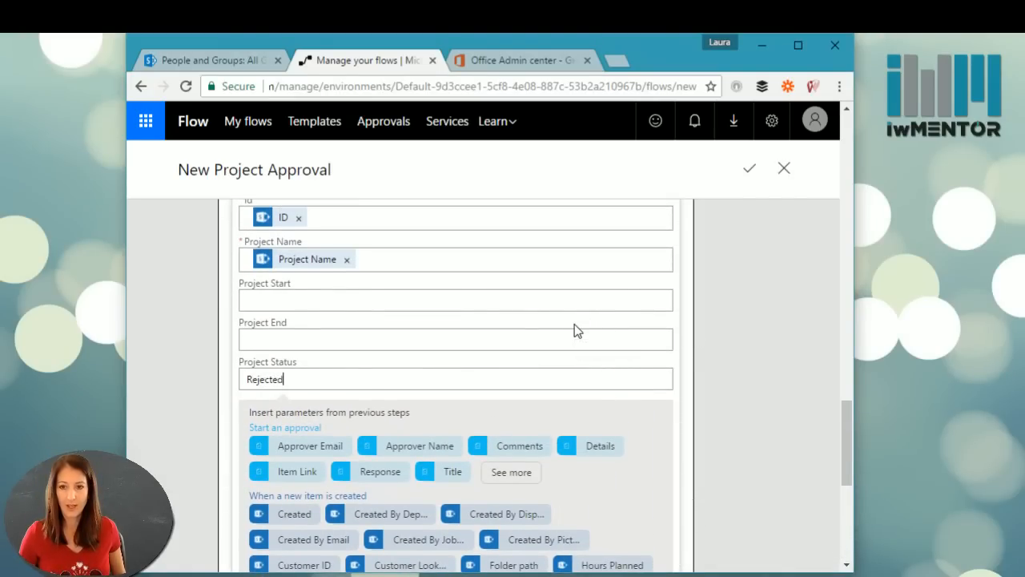
drag(846, 430, 859, 508)
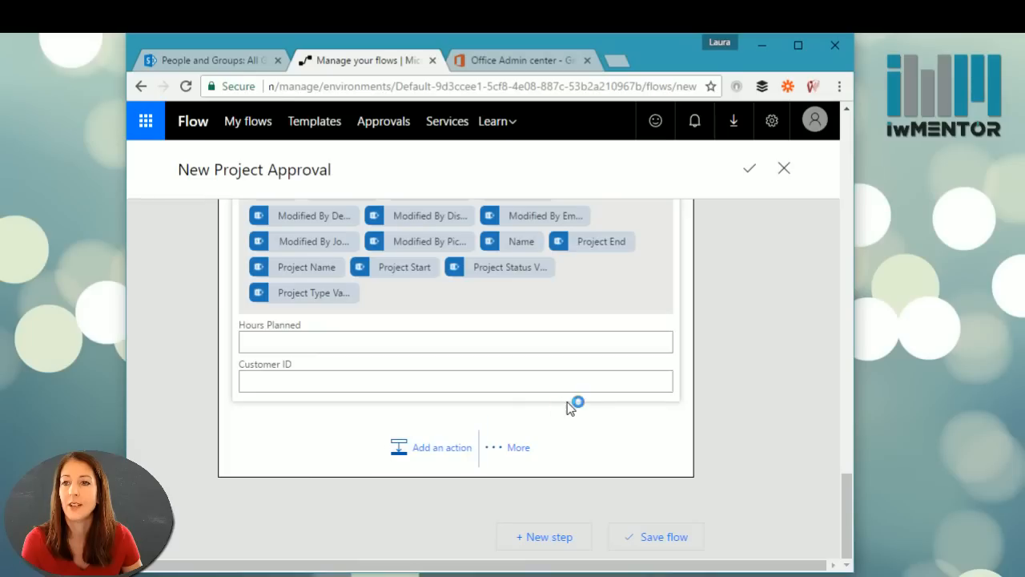
click(405, 454)
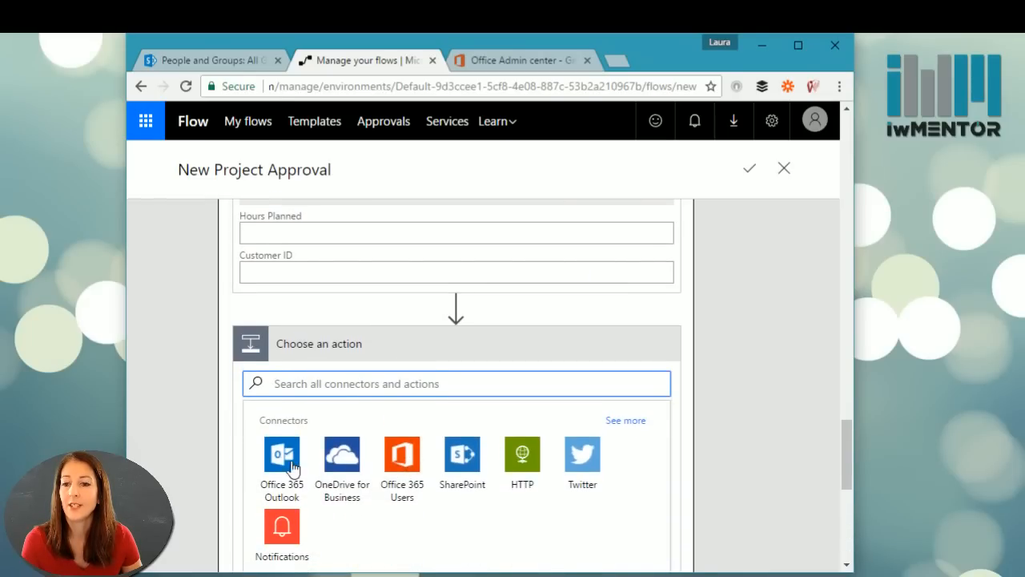
Step: Pick the Office 365 Outlook connector and add its Send an email action
click(270, 463)
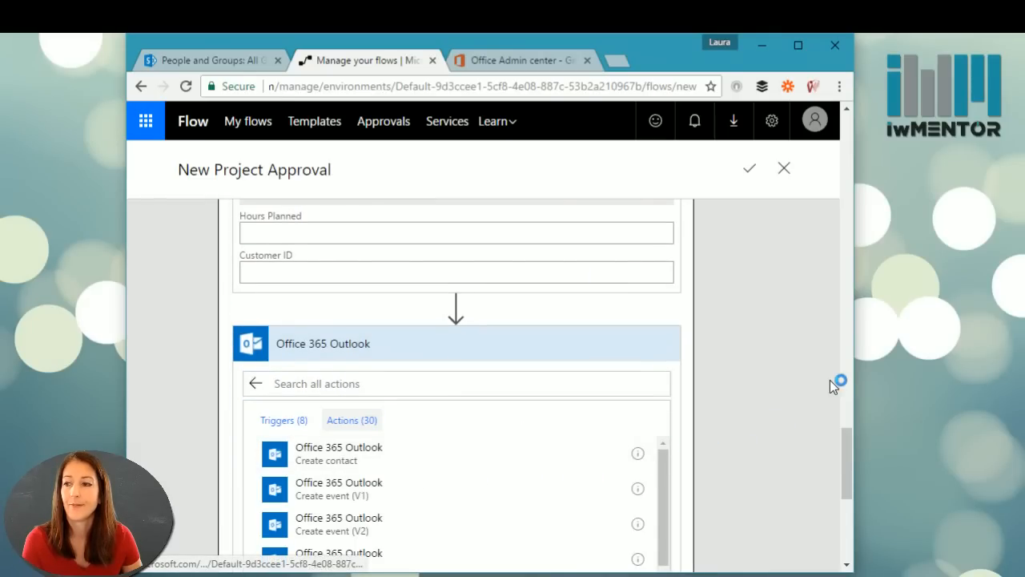
scroll(848, 449, down, 3)
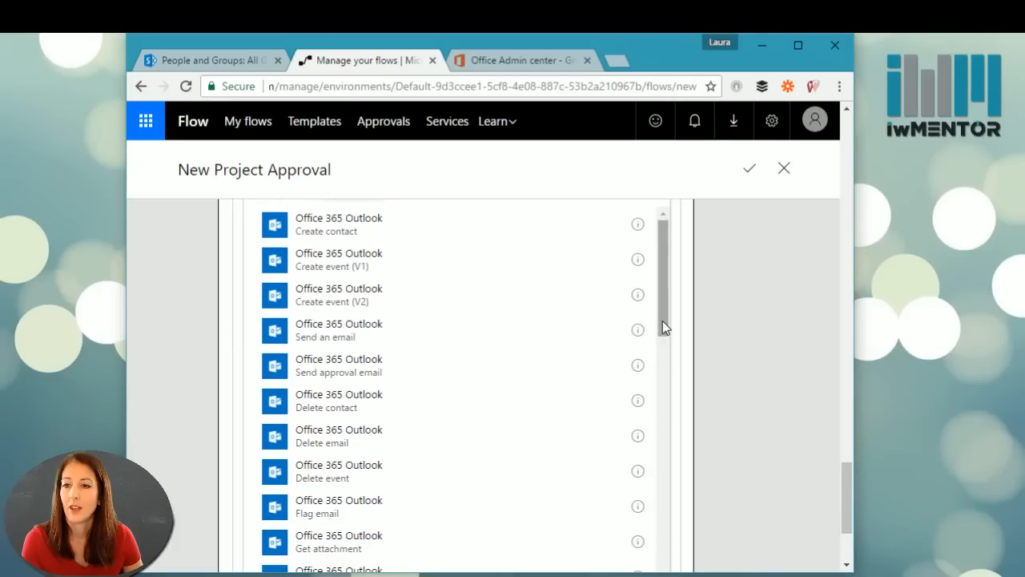
drag(663, 320, 650, 539)
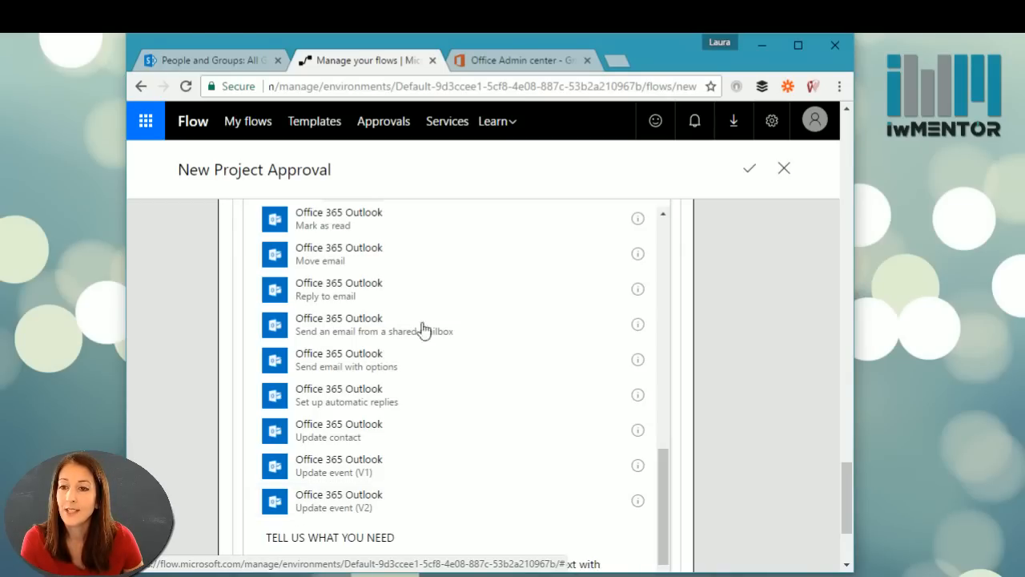
click(663, 482)
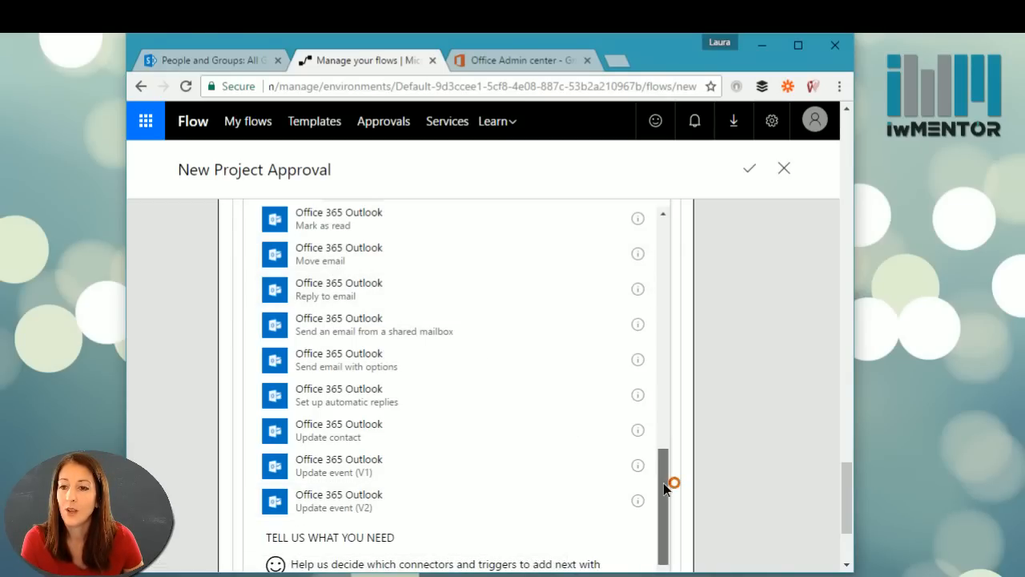
drag(663, 482, 669, 208)
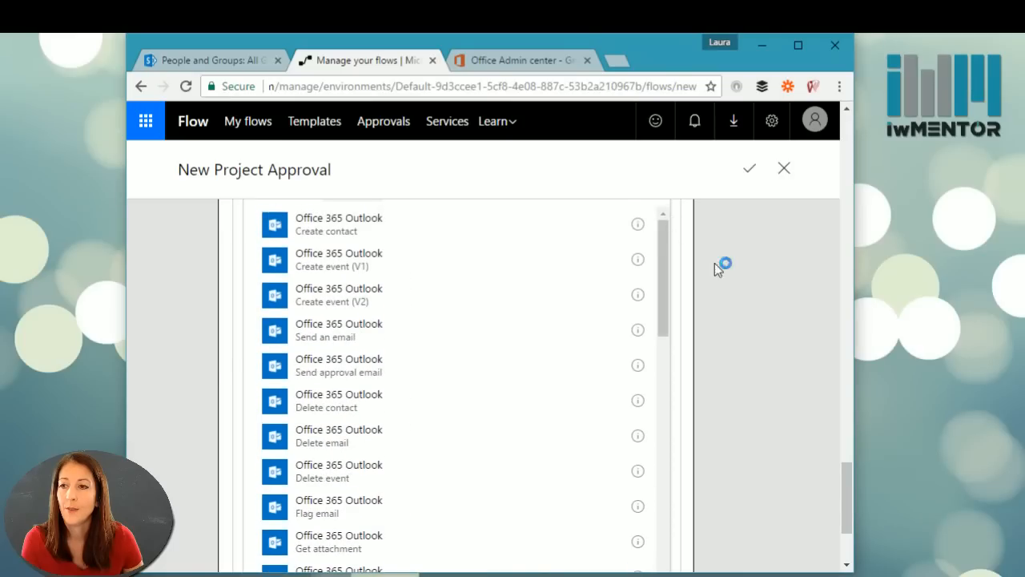
drag(847, 513, 846, 491)
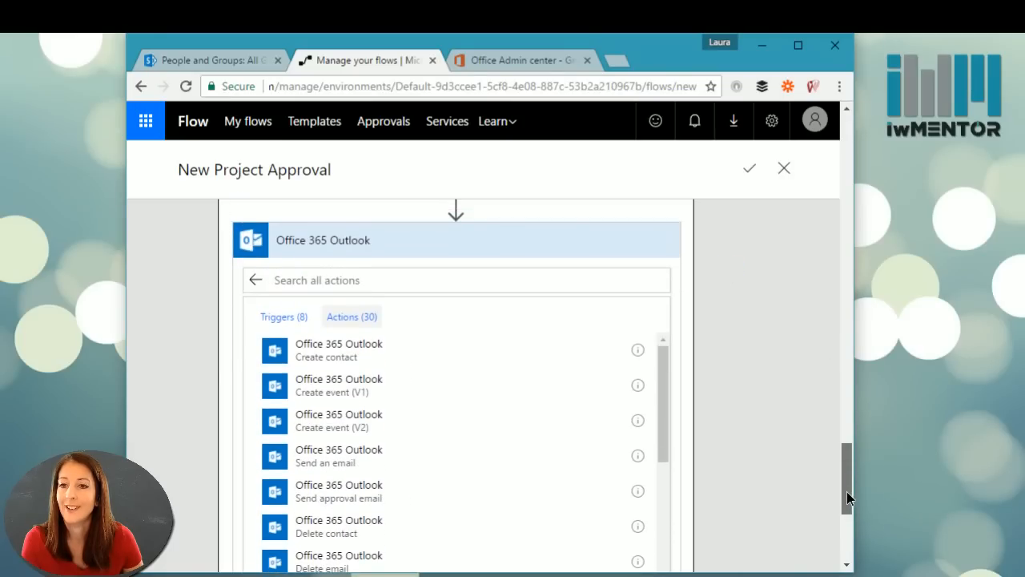
click(374, 279)
text(email)
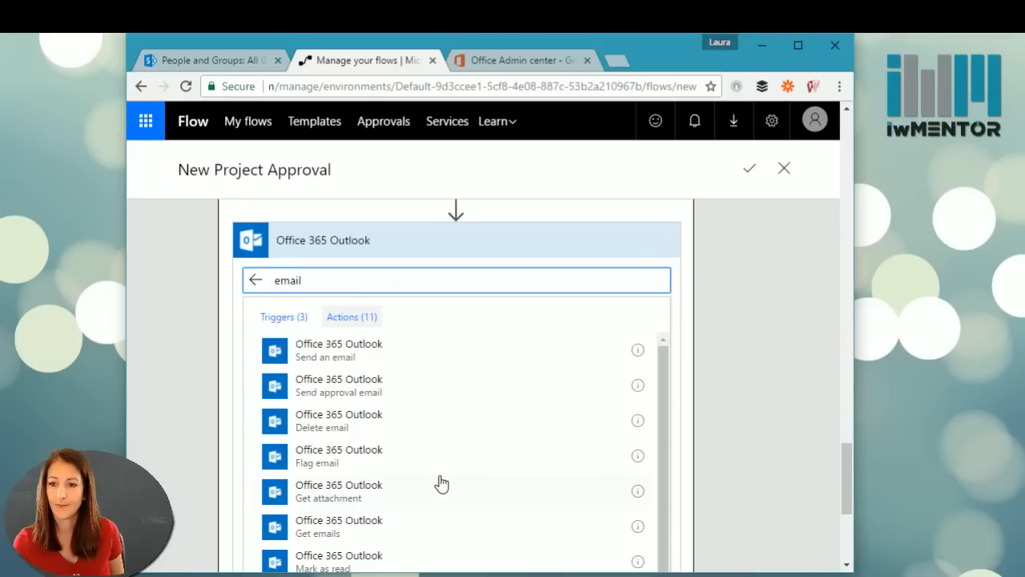
click(360, 347)
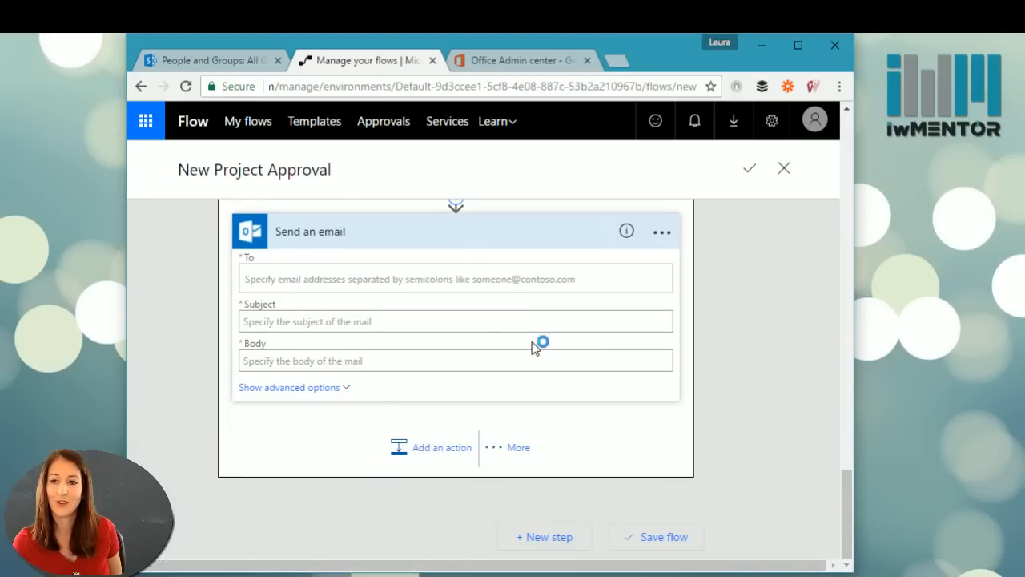
Step: Address the email's To field to Created By Email
click(301, 279)
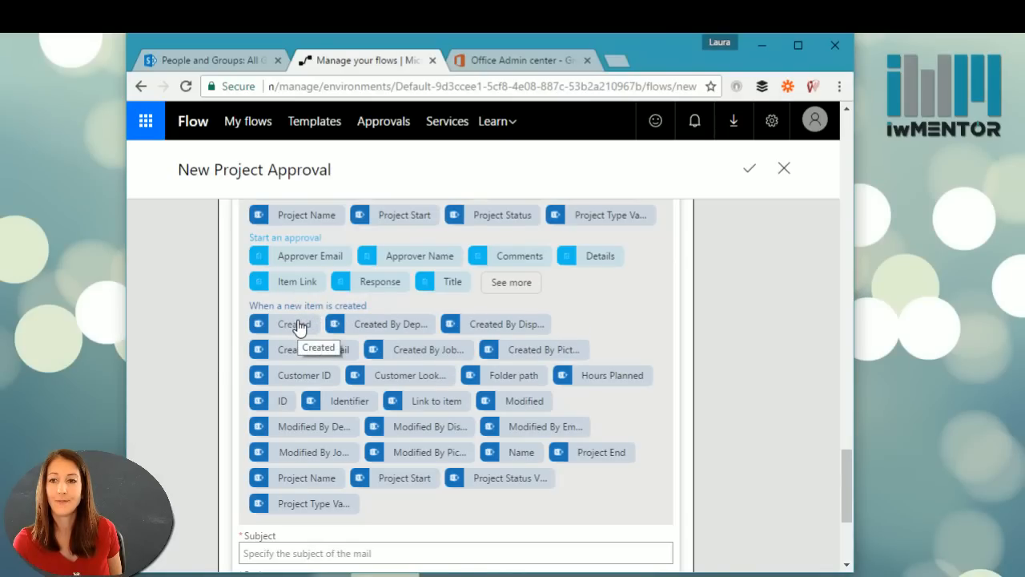
scroll(312, 325, up, 3)
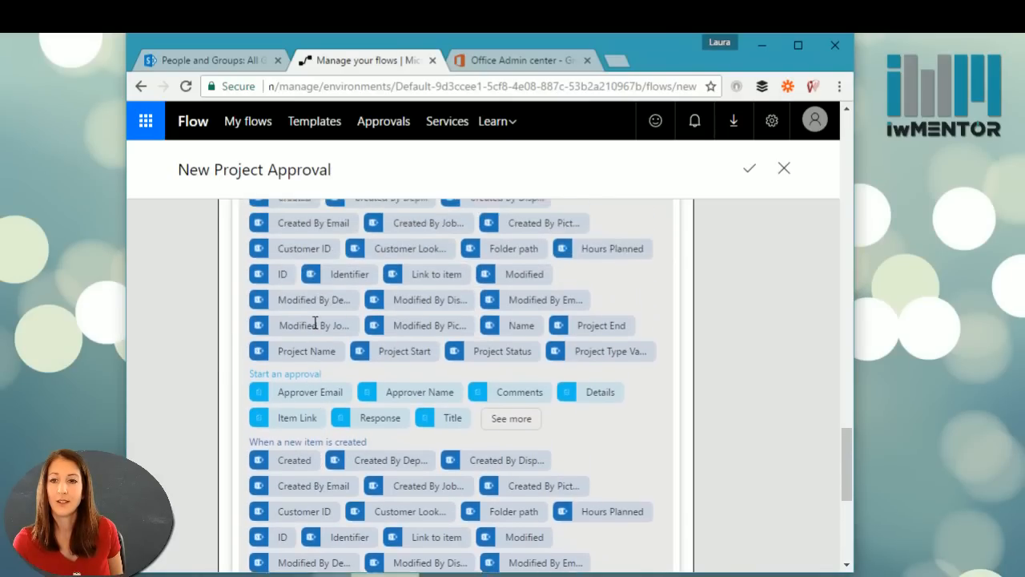
scroll(313, 328, down, 3)
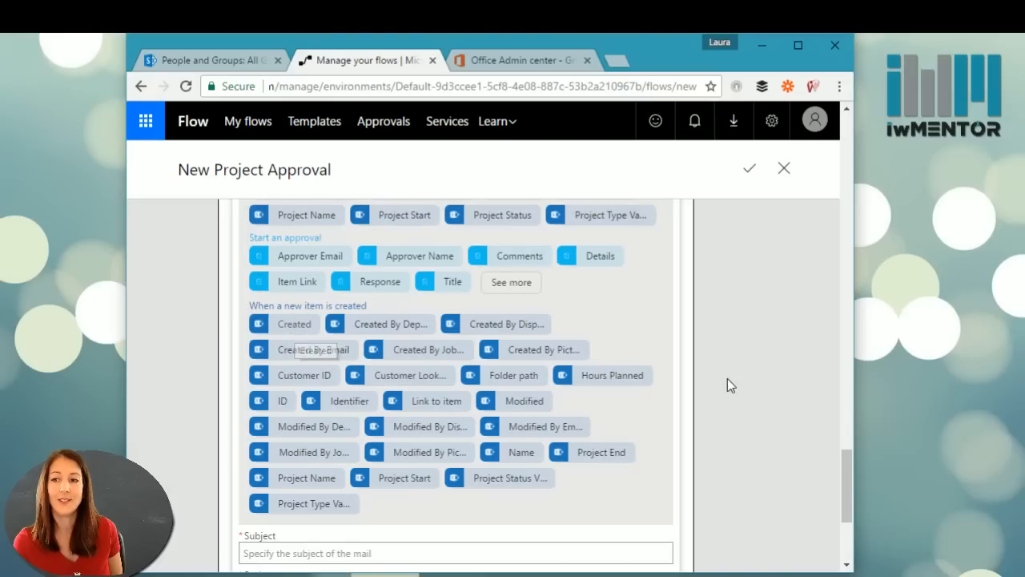
scroll(406, 357, down, 2)
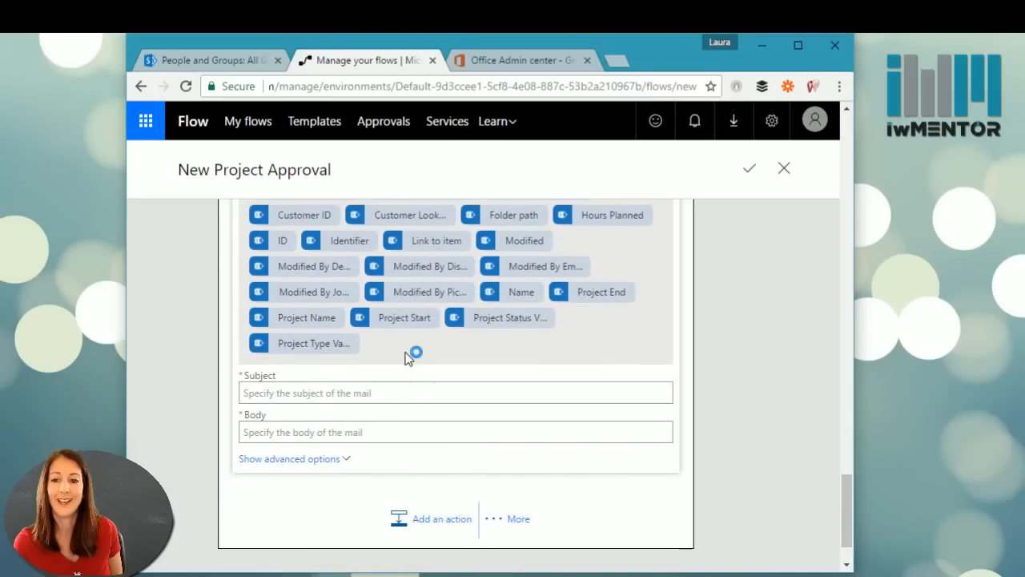
scroll(406, 358, up, 2)
scroll(406, 358, up, 4)
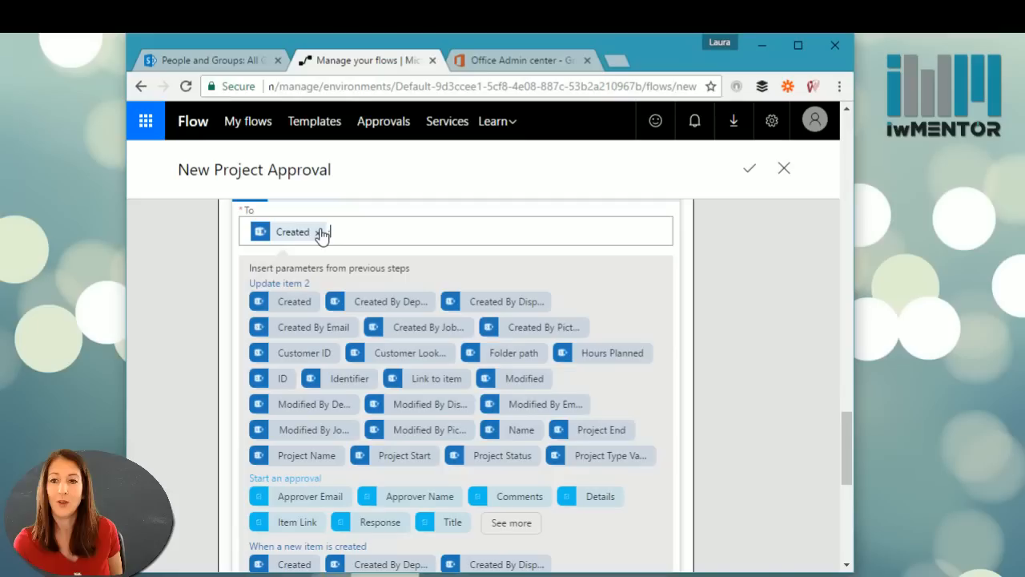
click(317, 230)
scroll(453, 406, down, 1)
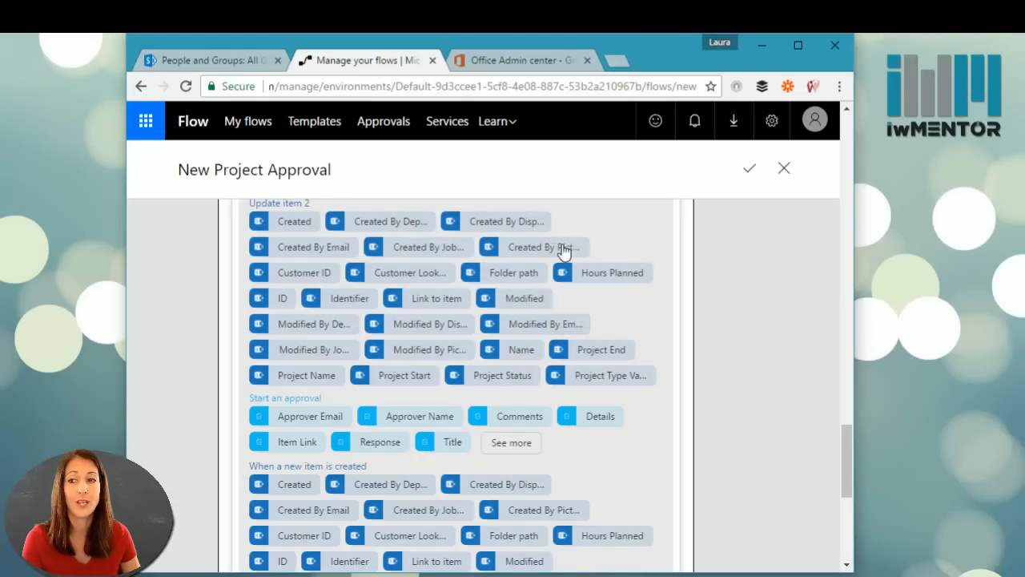
drag(848, 446, 855, 494)
Step: Set the email subject to Project Name followed by 'Rejected'
click(353, 405)
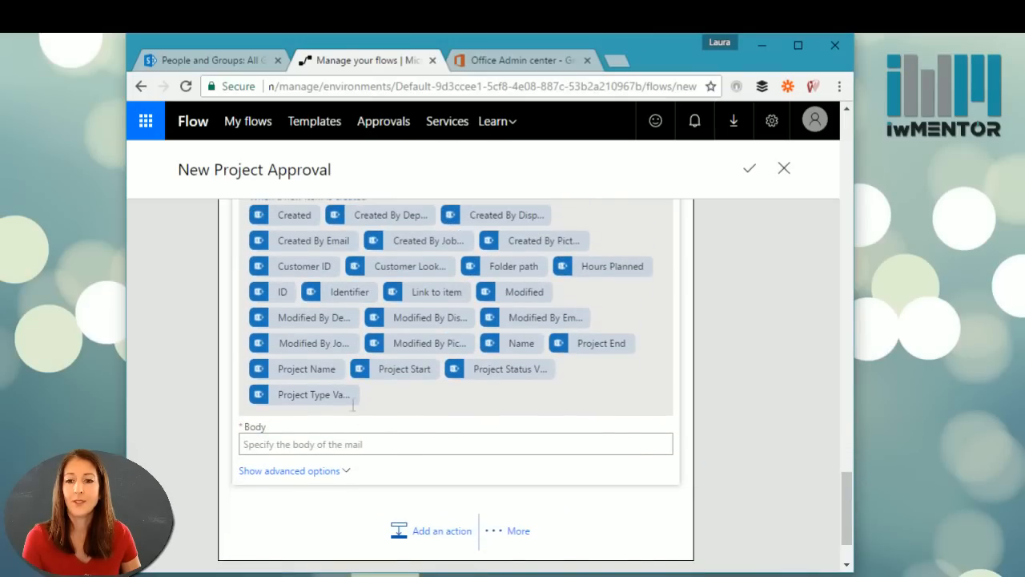
click(309, 370)
click(802, 42)
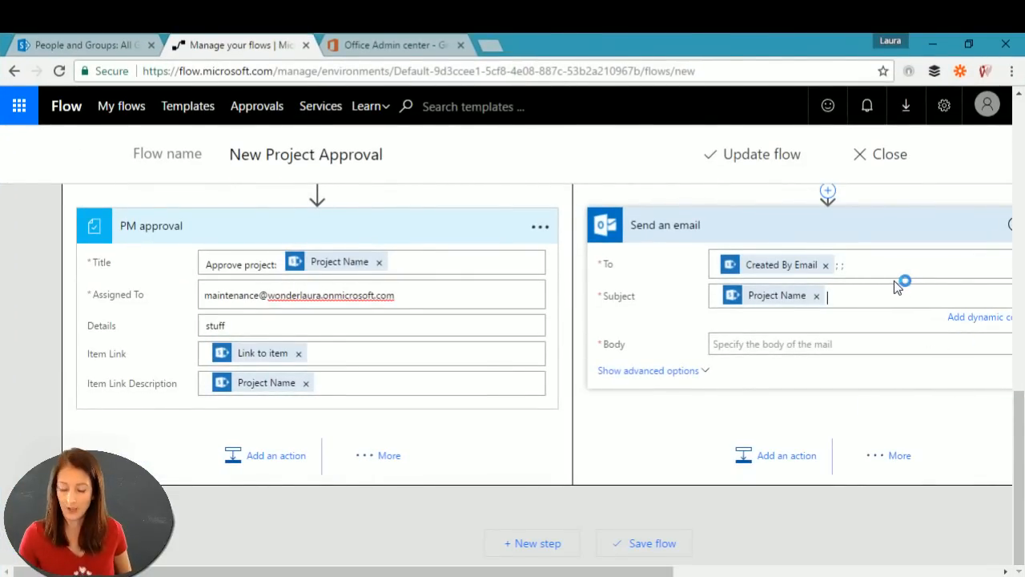
text(Rejecte)
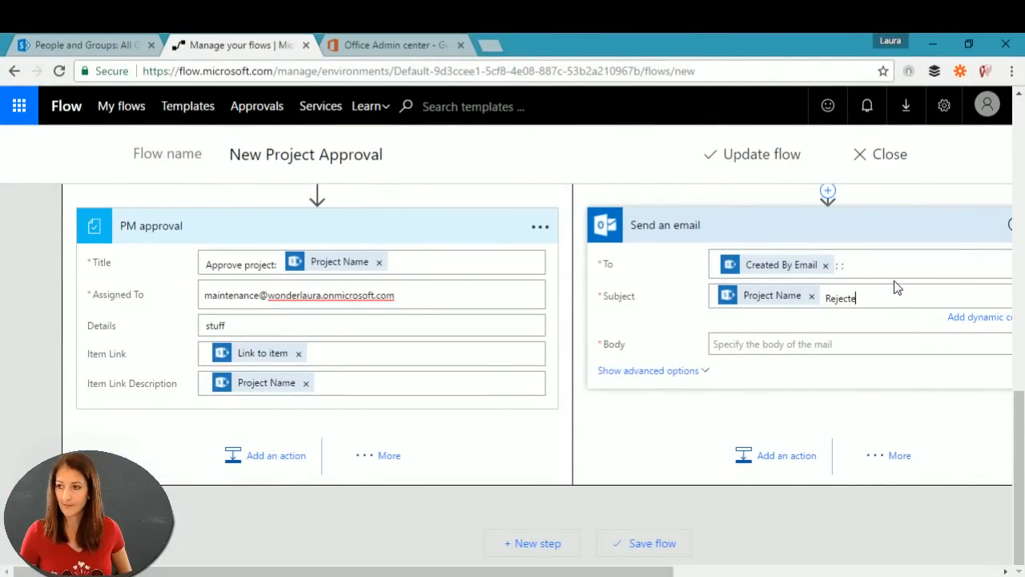
text(d)
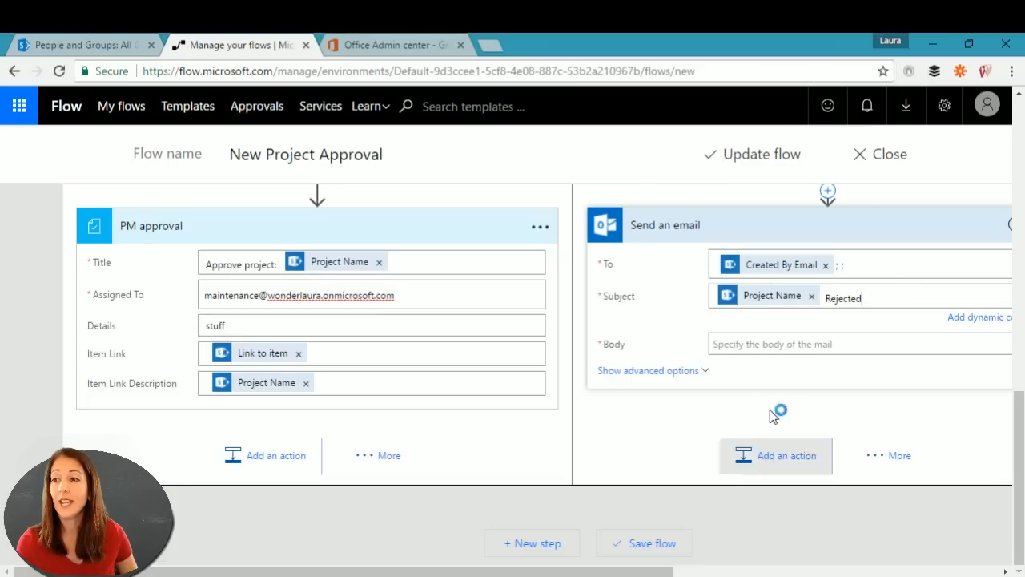
Step: Start the body with 'Your project has been rejected by' and bring up dynamic values
click(774, 345)
text(Your project)
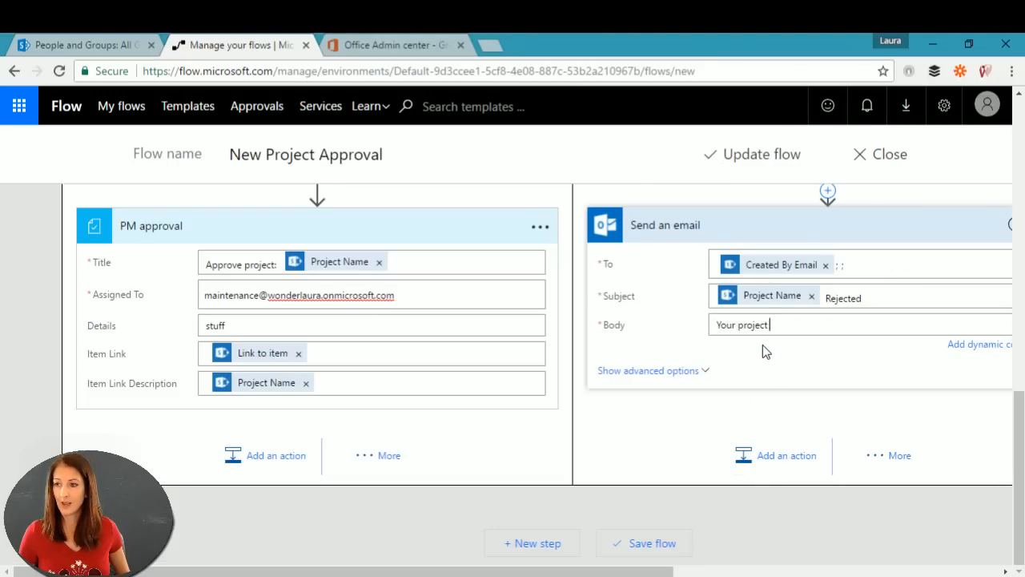
text( has been r)
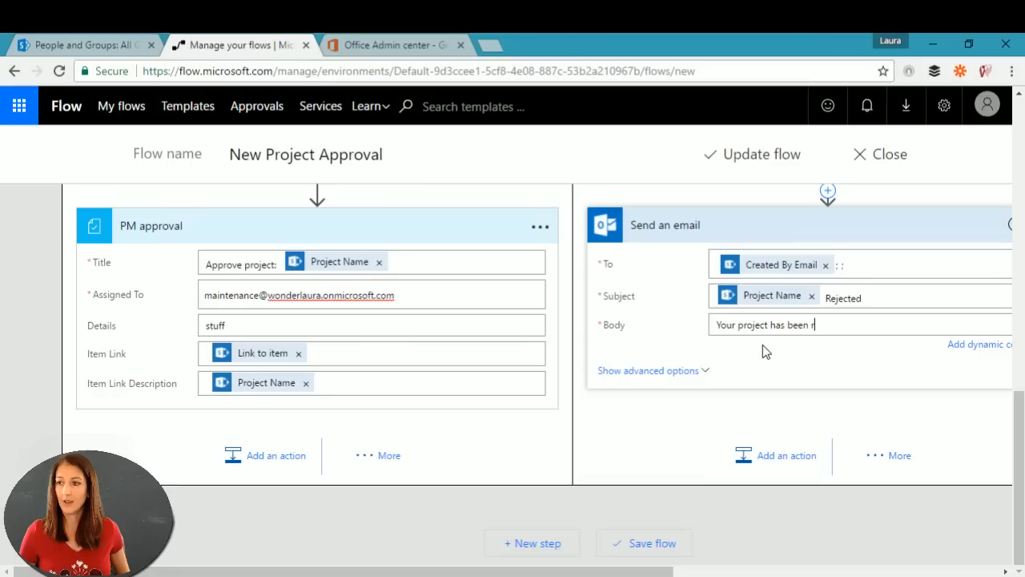
text(ejected by)
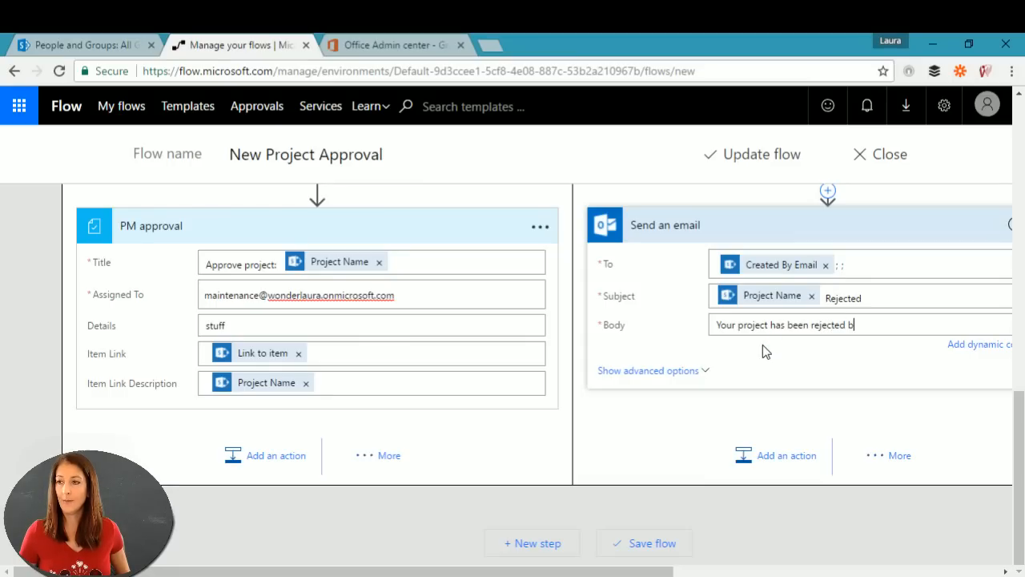
click(968, 351)
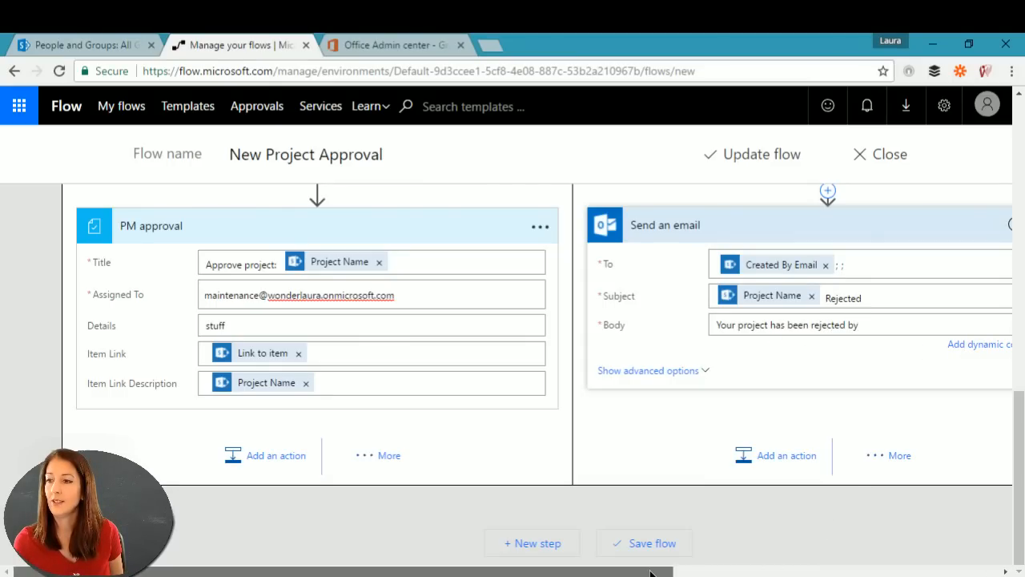
drag(654, 571, 871, 572)
Step: Complete the body with Approver Name, 'with comments:' and the approver's Comments
scroll(890, 428, down, 9)
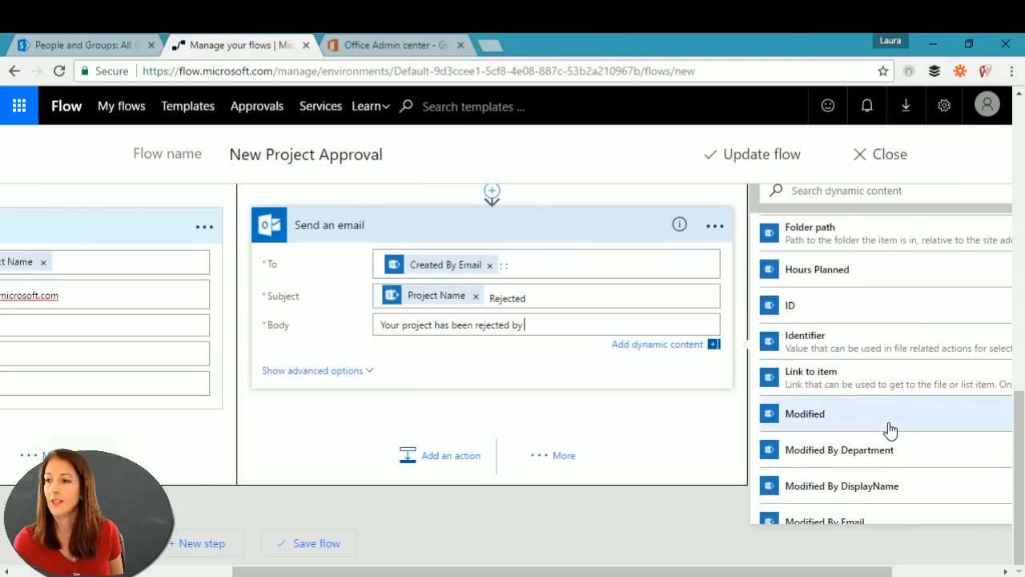
scroll(888, 428, up, 8)
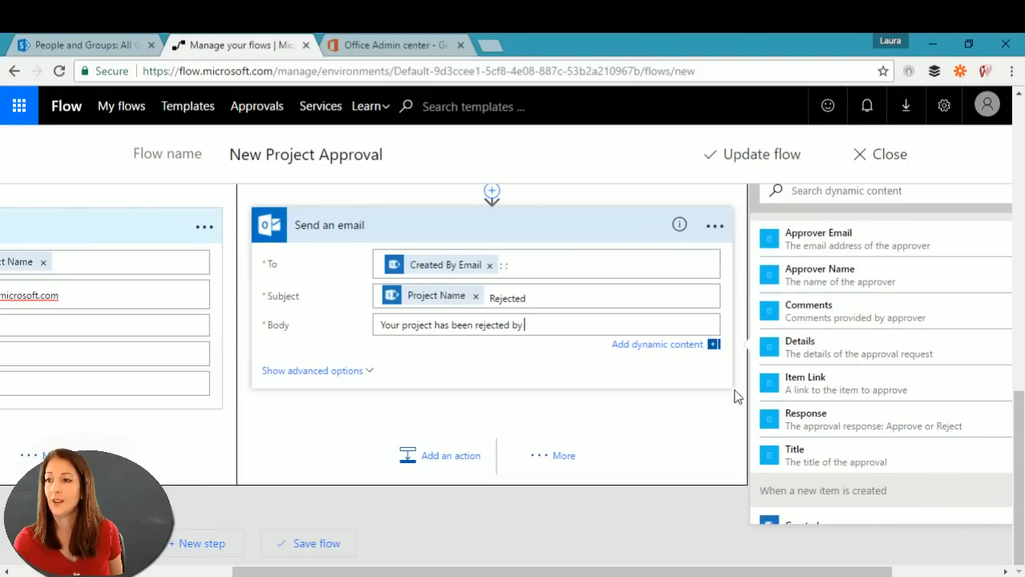
click(862, 277)
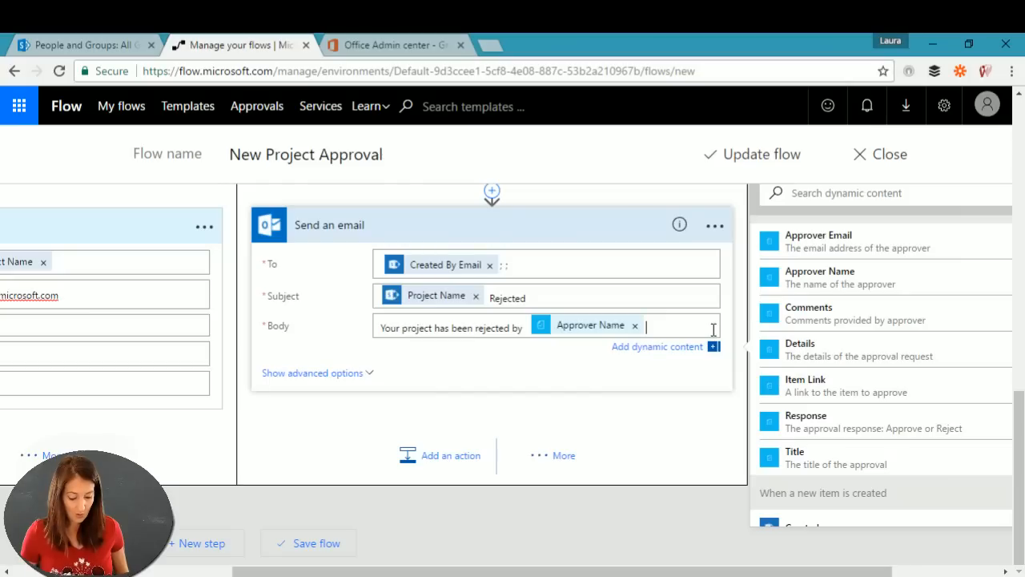
text(with comments)
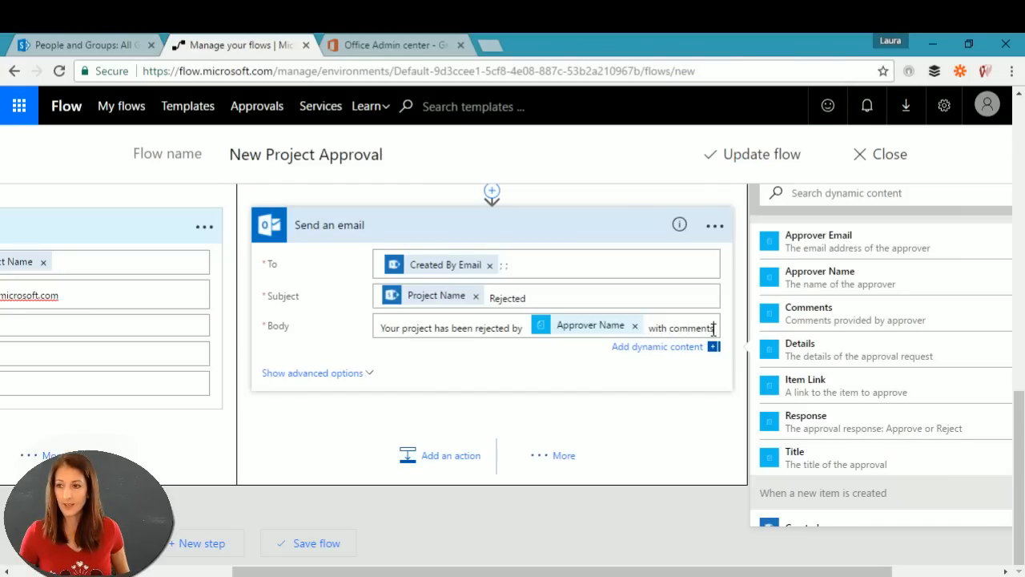
text(:)
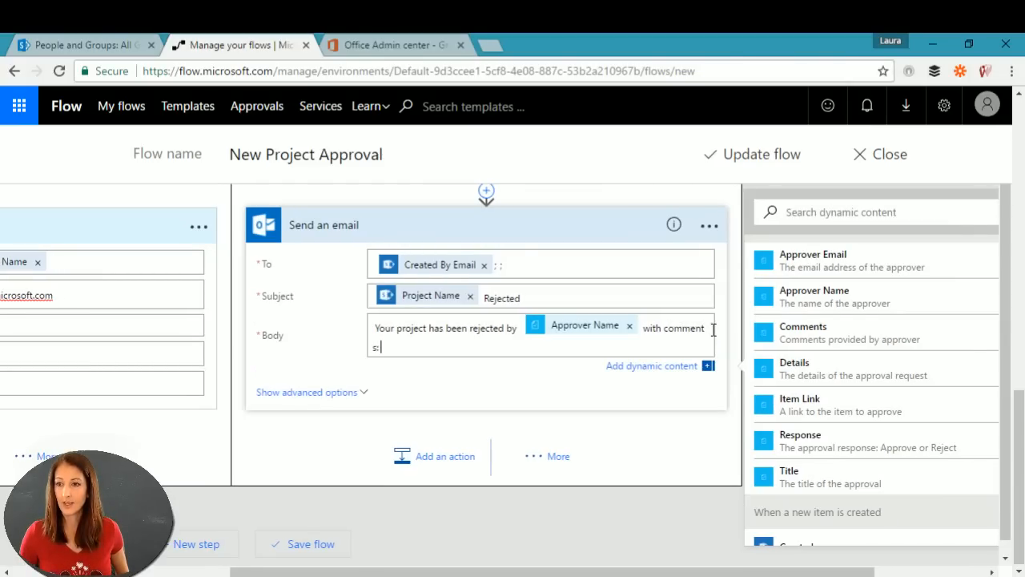
click(862, 337)
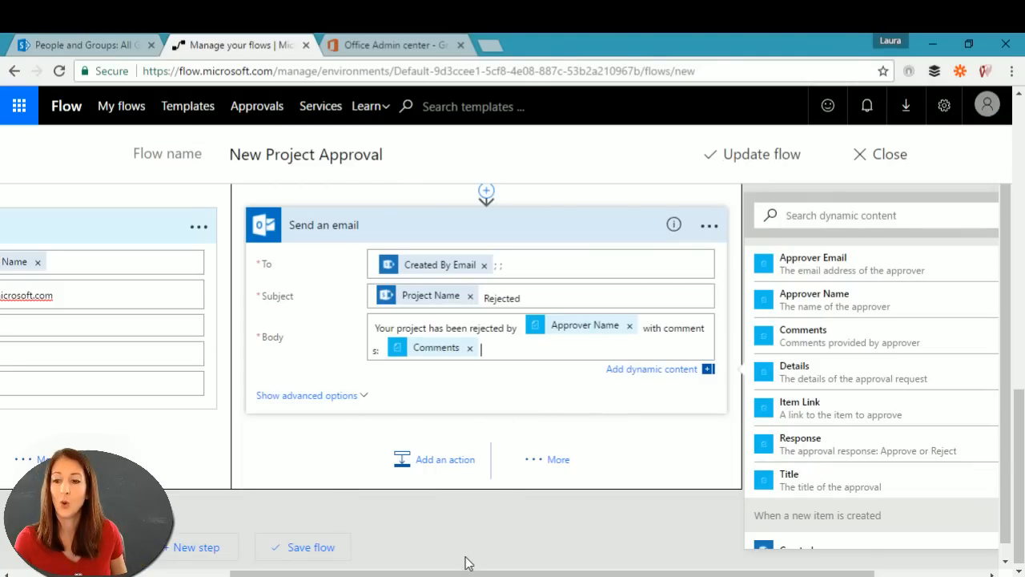
drag(469, 574, 252, 574)
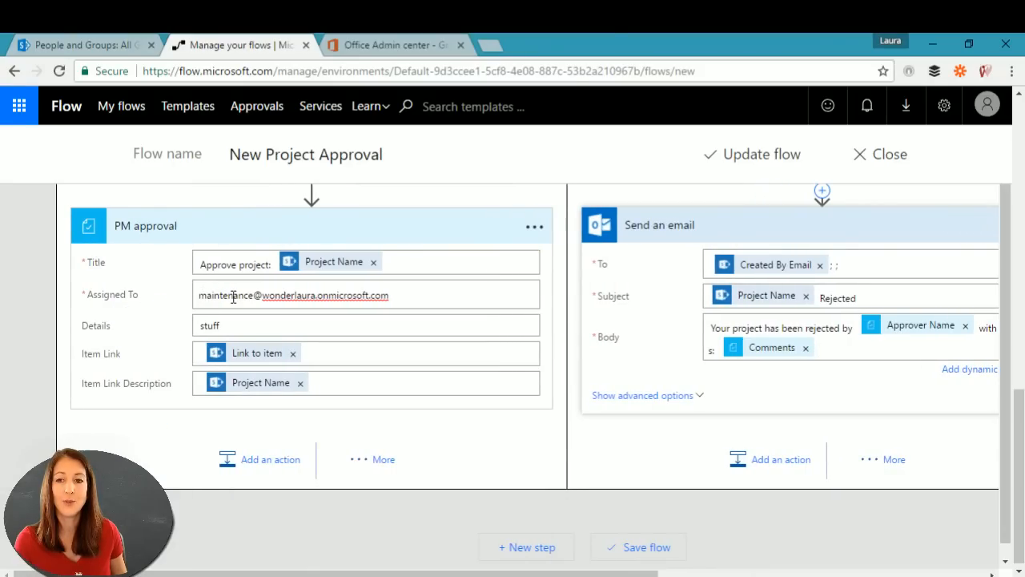
Step: Save the New Project Approval flow, open its details from My flows, then switch to SharePoint
click(737, 160)
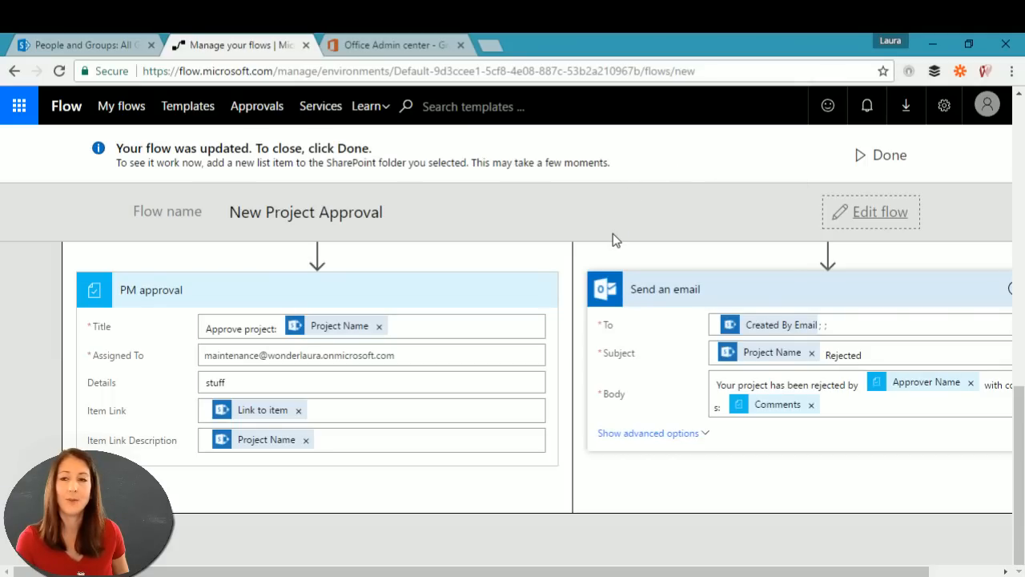
click(870, 157)
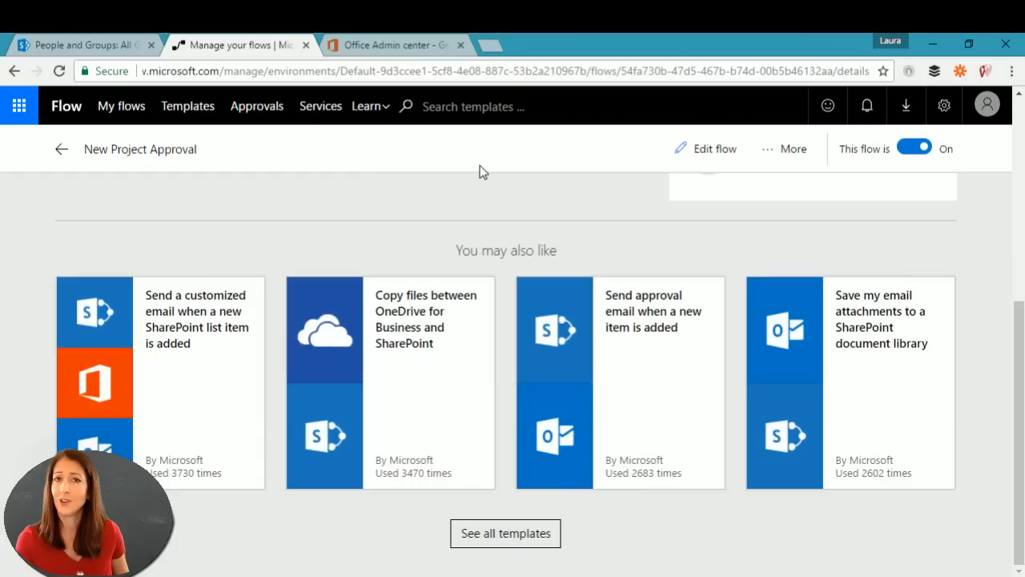
click(61, 152)
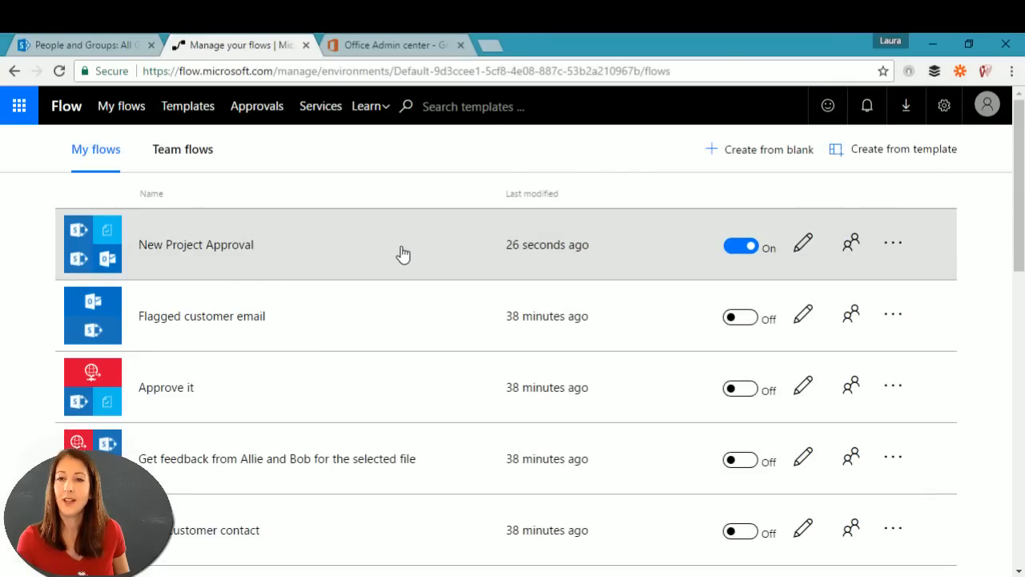
click(403, 254)
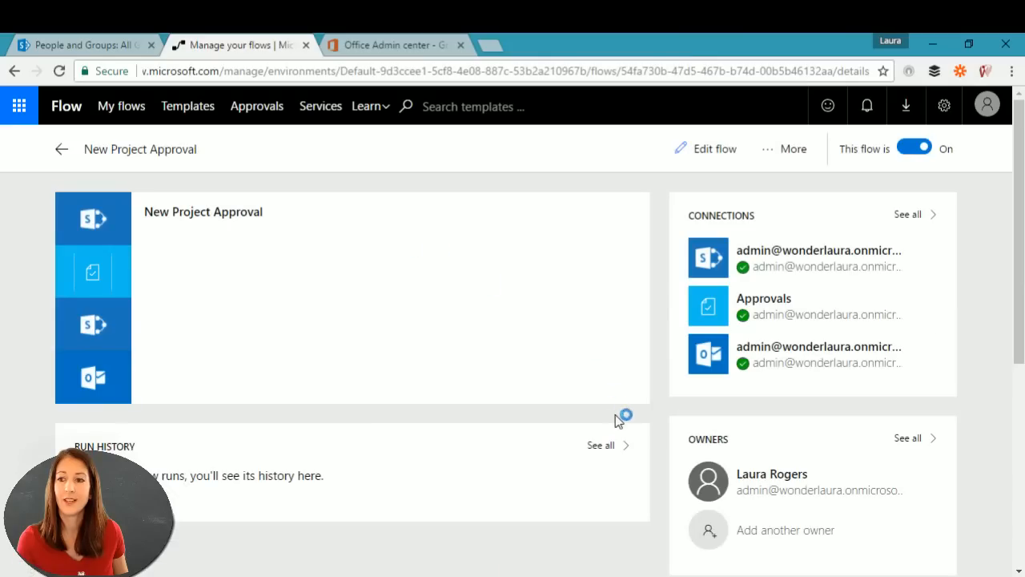
click(91, 44)
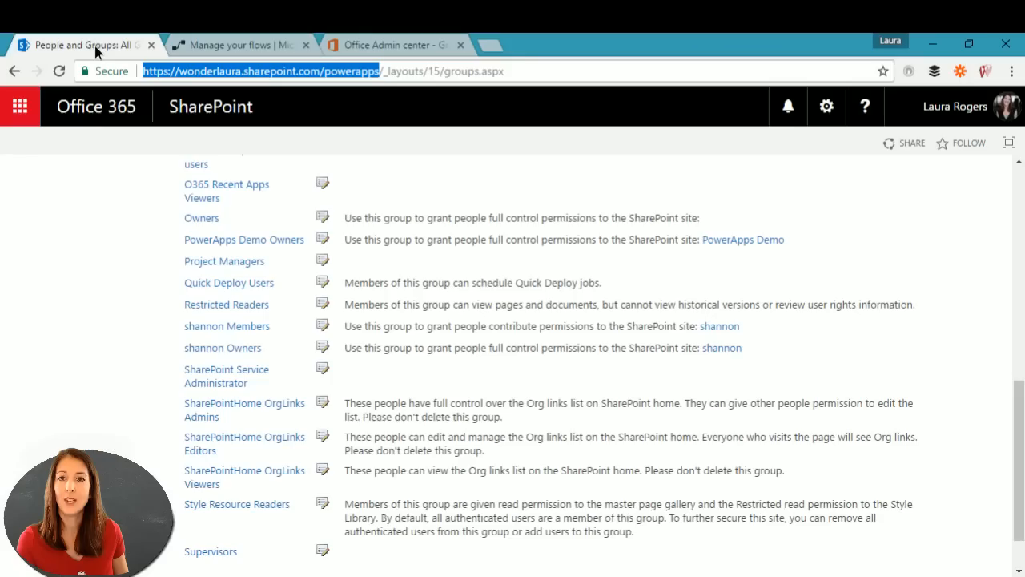
Step: In Demo Projects, start a new item 'Wednesday Fun' starting 6/12 with Prepaid type
scroll(108, 145, up, 10)
right_click(17, 70)
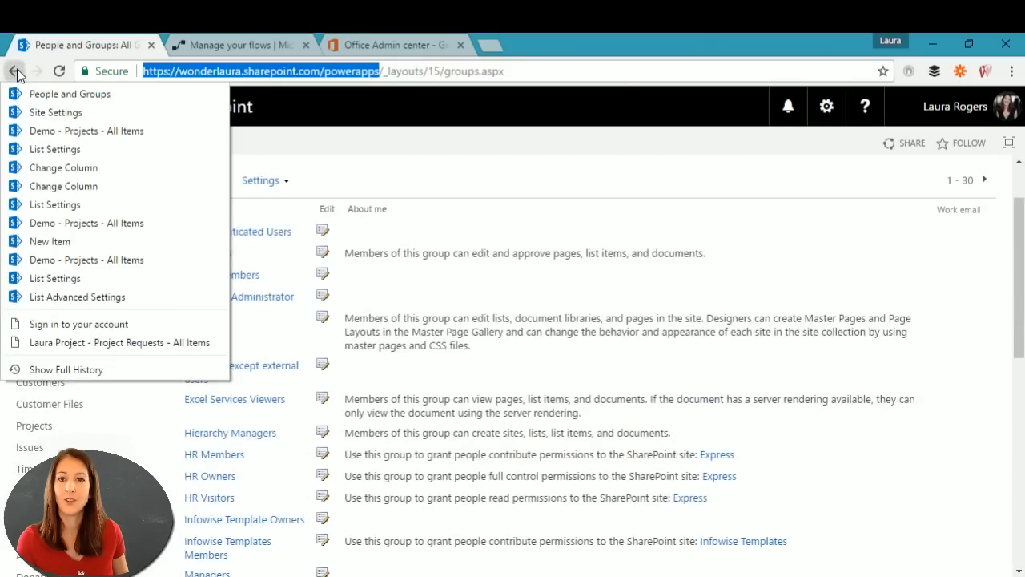
click(82, 132)
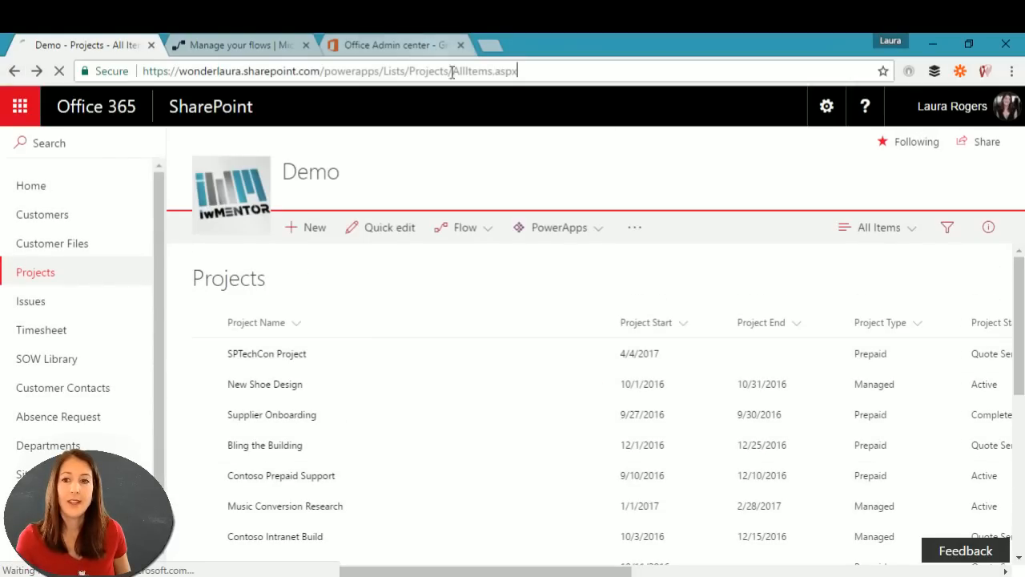
click(313, 230)
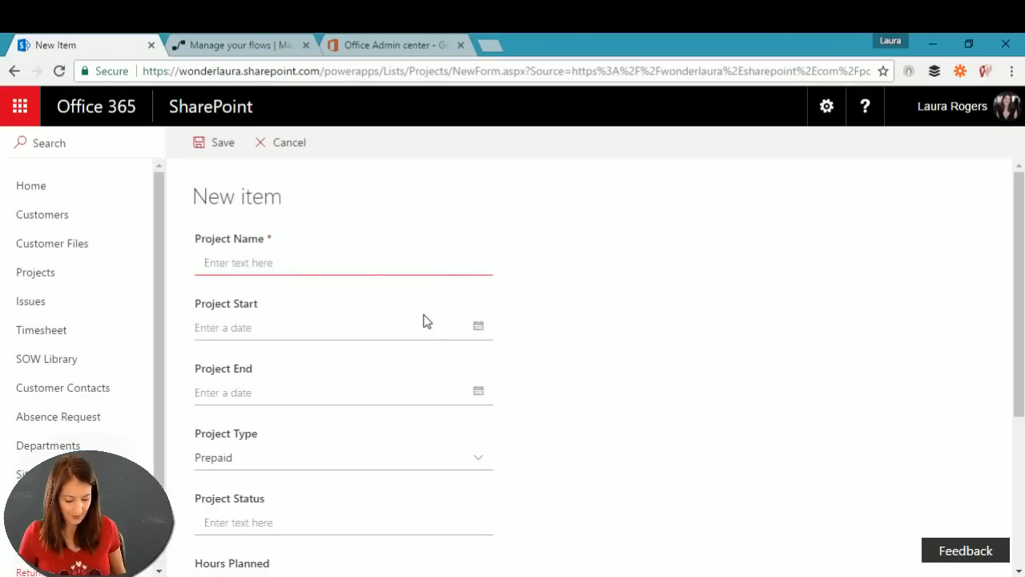
text(Wed)
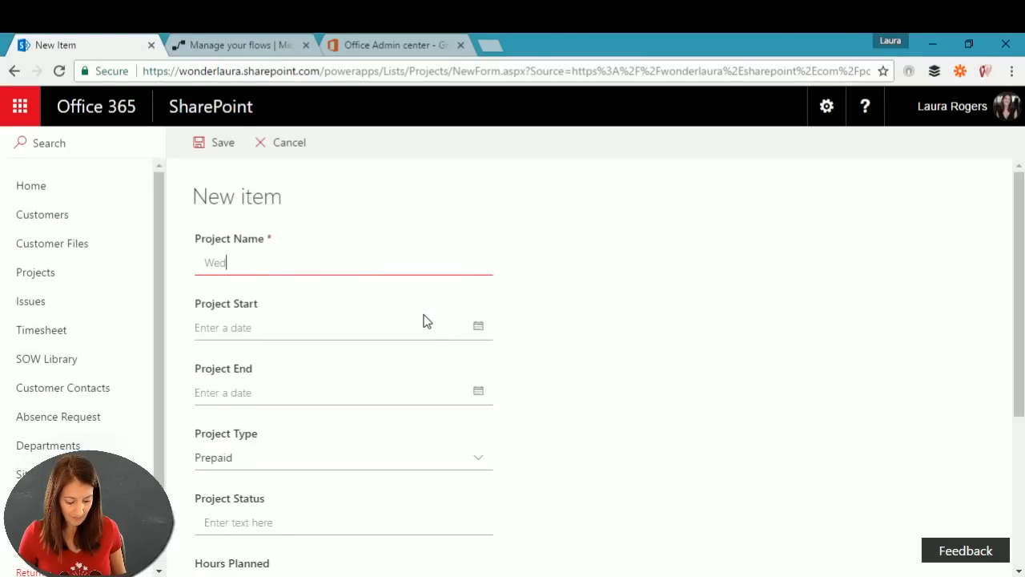
text(nesday Fun)
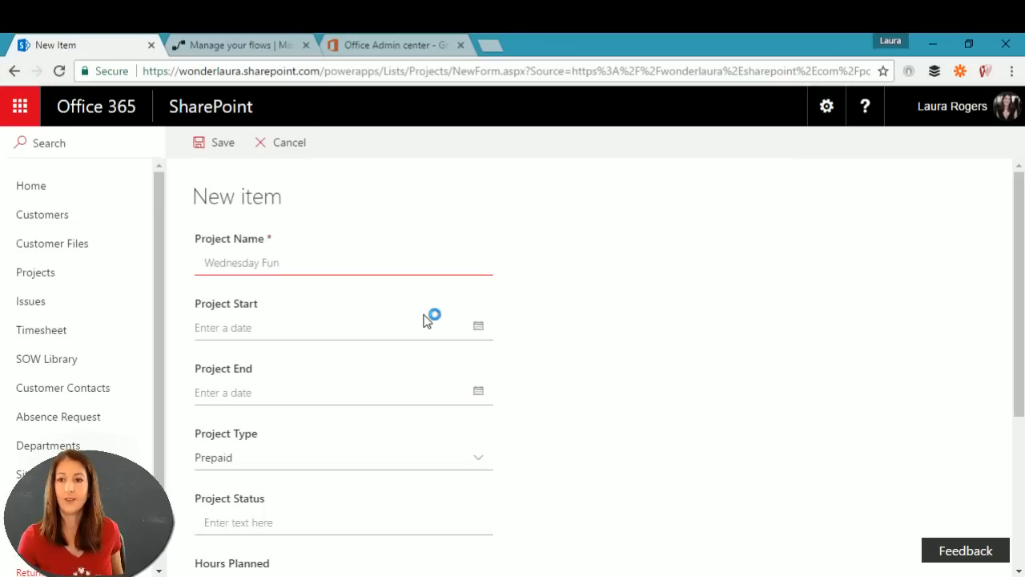
click(379, 328)
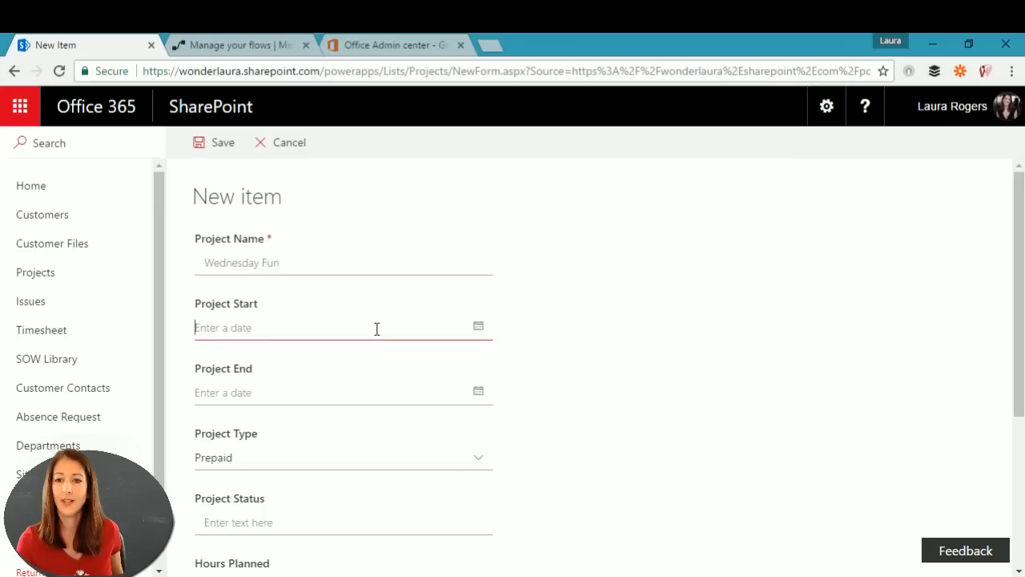
text(6/12)
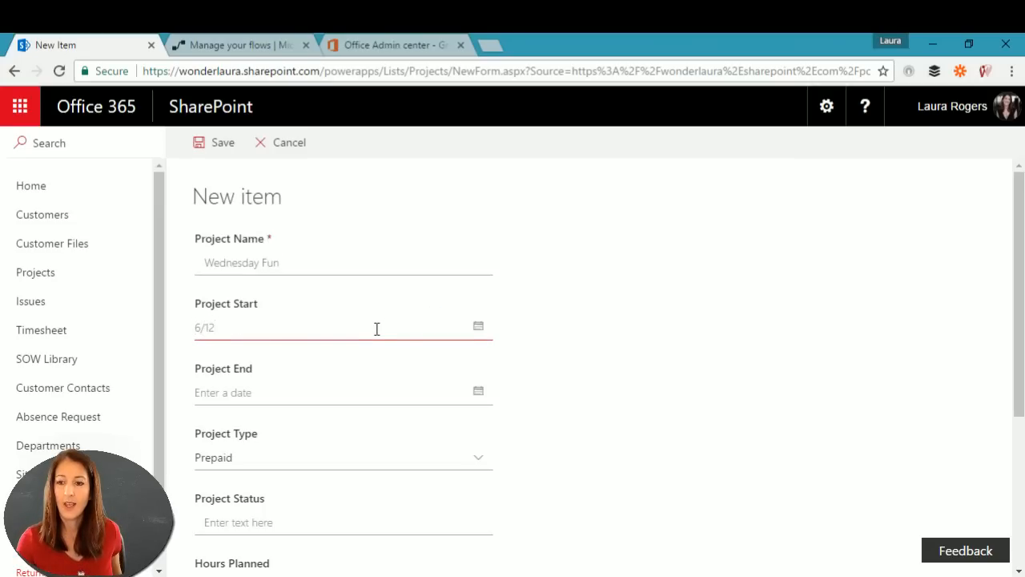
click(307, 465)
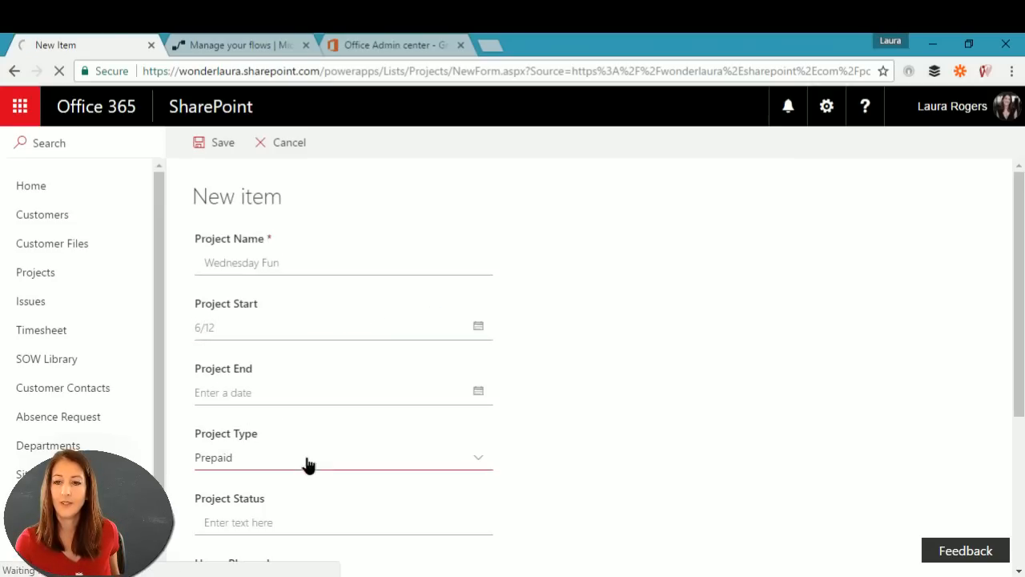
click(559, 463)
scroll(562, 452, down, 2)
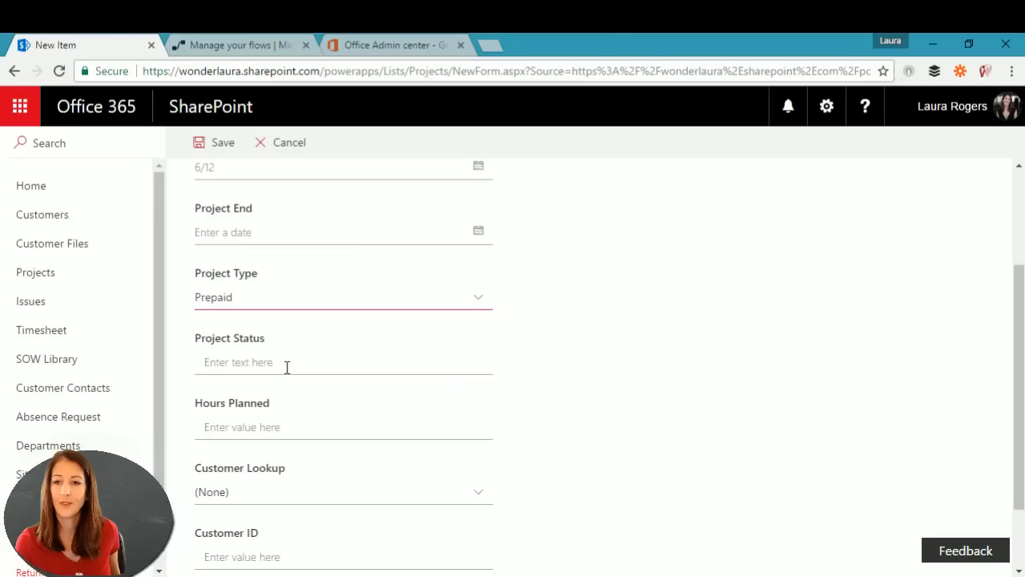
scroll(481, 361, down, 1)
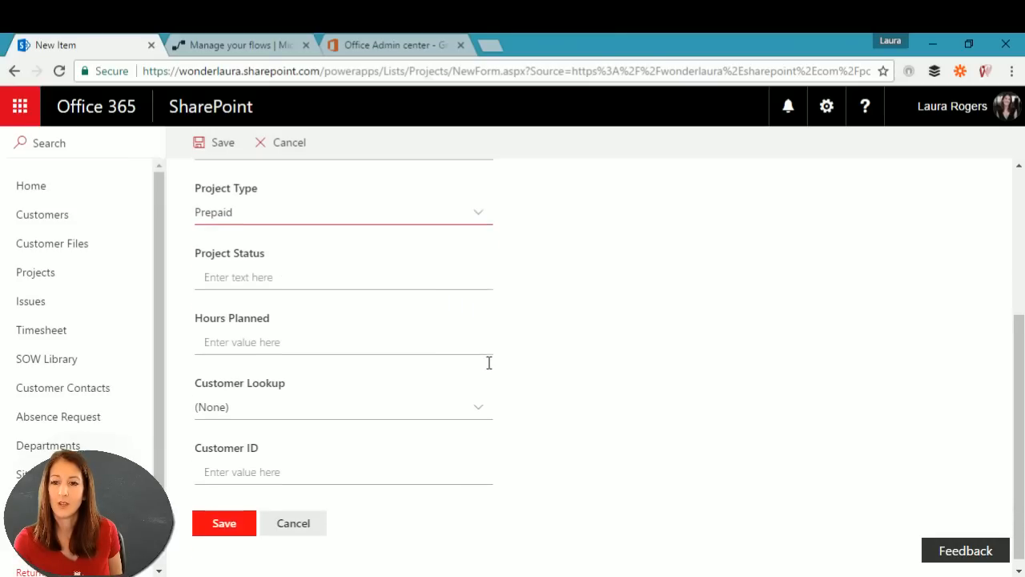
Step: Enter 800 planned hours and customer Adventureworks, save, and return to the flow's details
click(269, 333)
text(800)
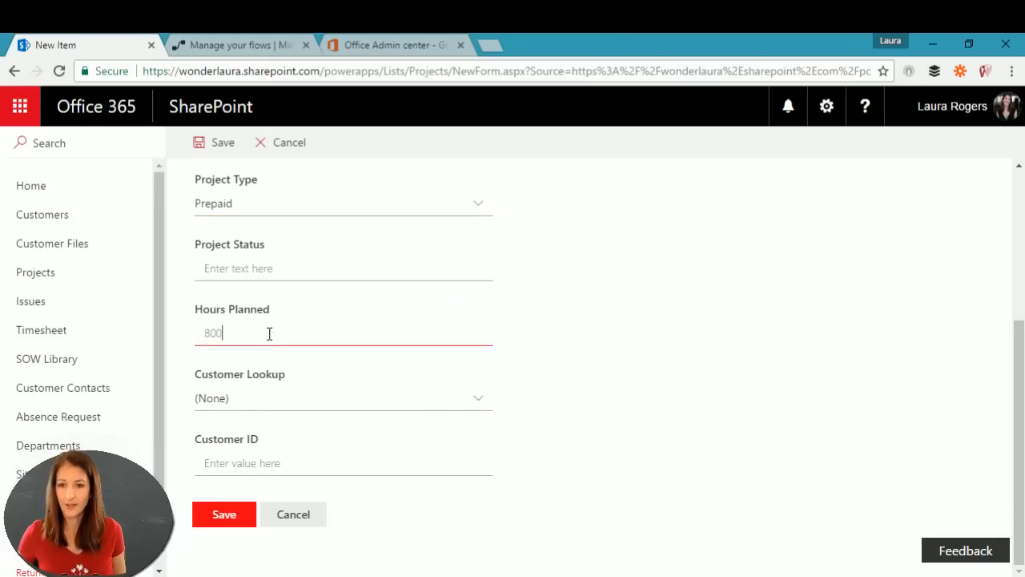
click(292, 398)
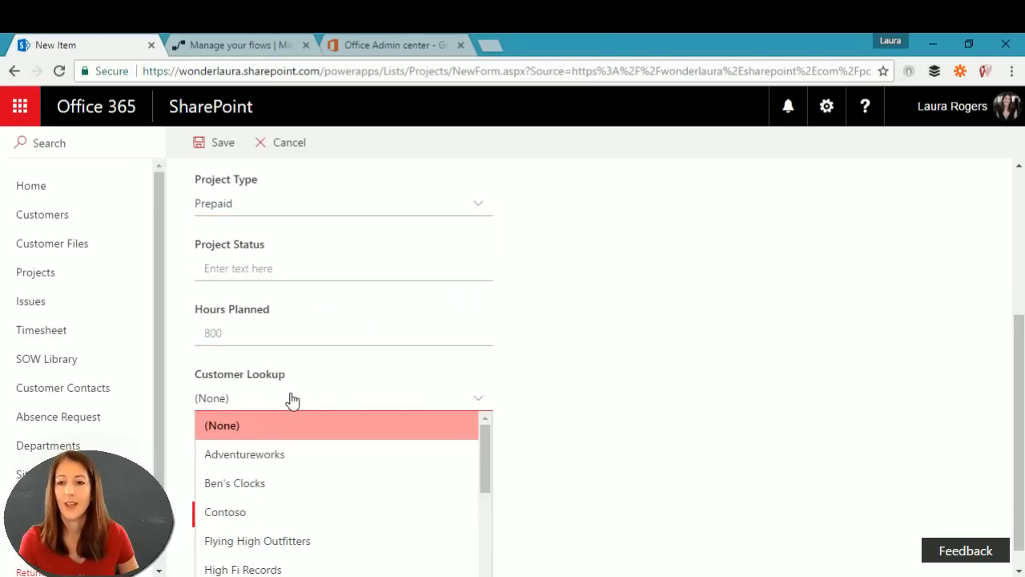
click(280, 458)
click(195, 514)
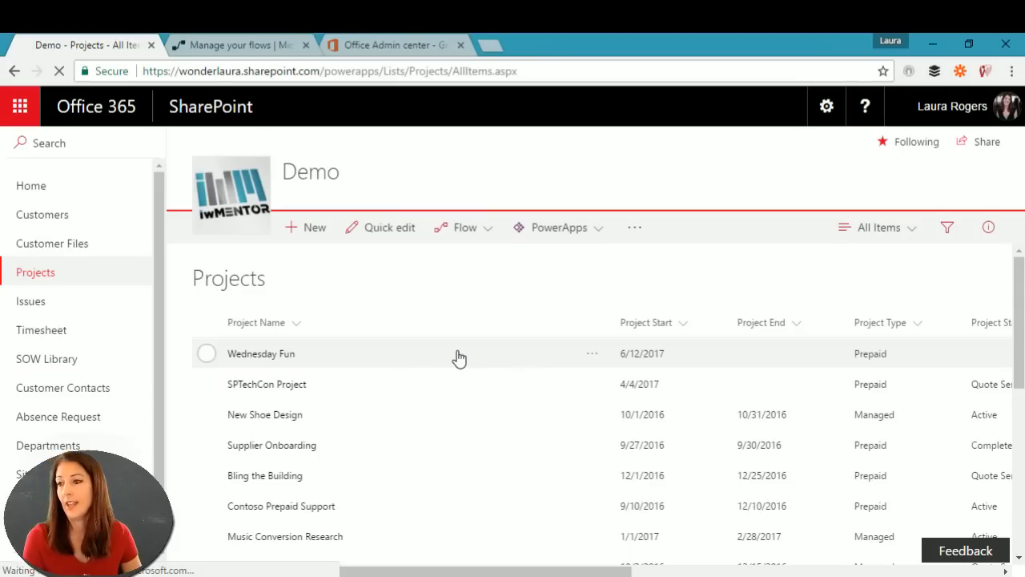
click(229, 355)
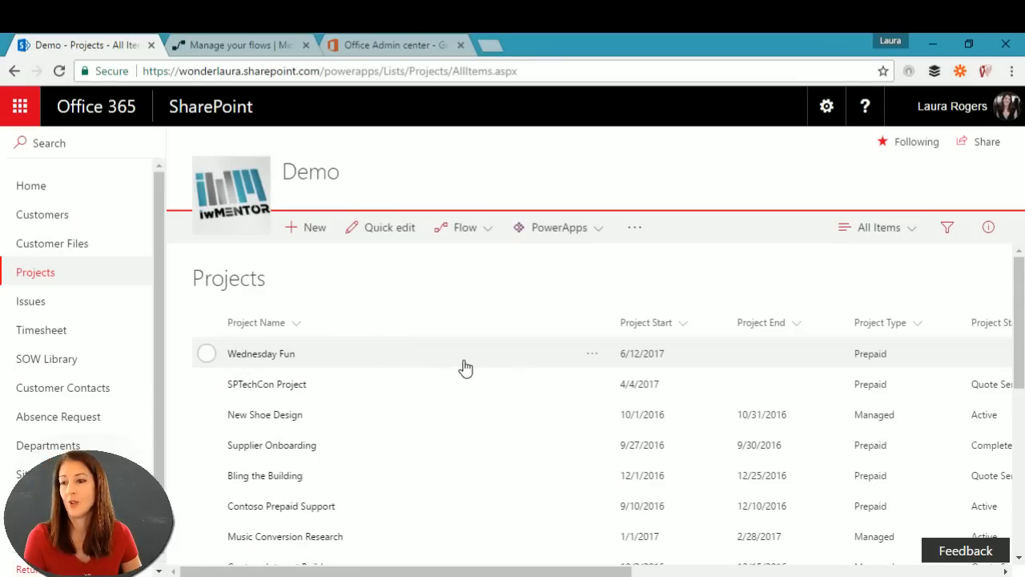
click(246, 43)
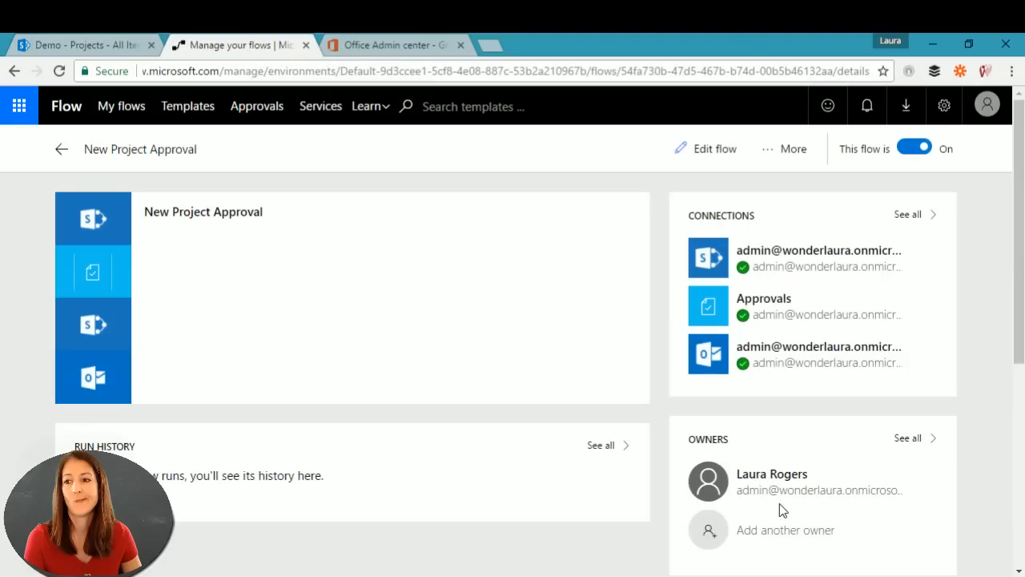
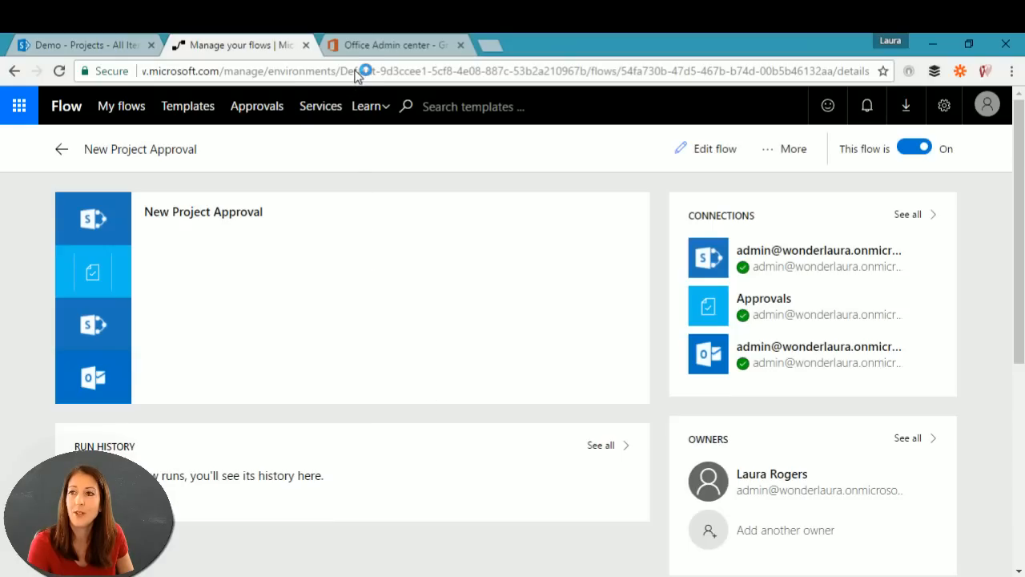
Step: Reload the New Project Approval details page, then go to the Approvals page
click(656, 74)
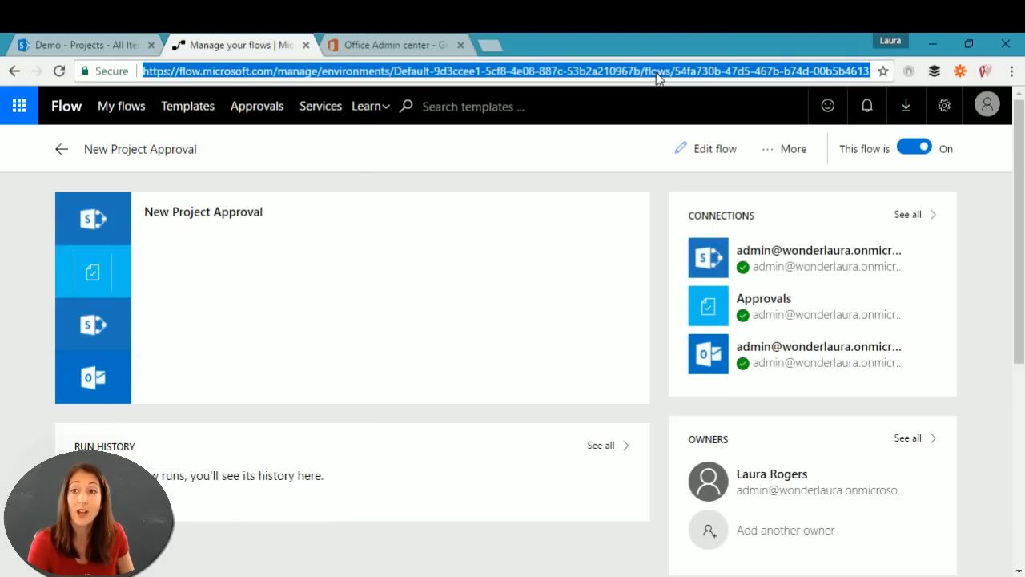
key(Return)
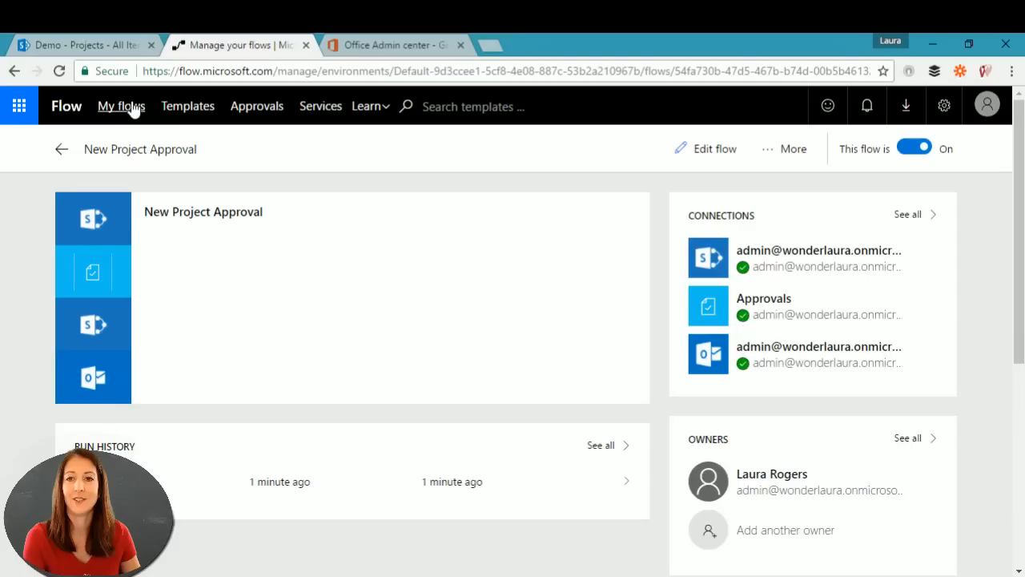
click(258, 108)
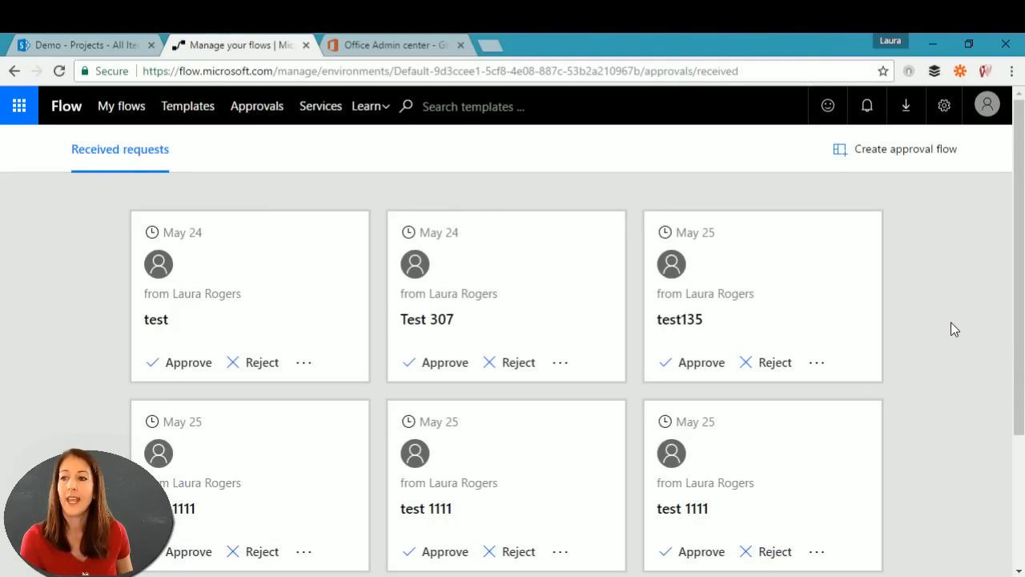
Step: Open the Approve Wednesday Fun request and review its linked project item
scroll(952, 327, down, 3)
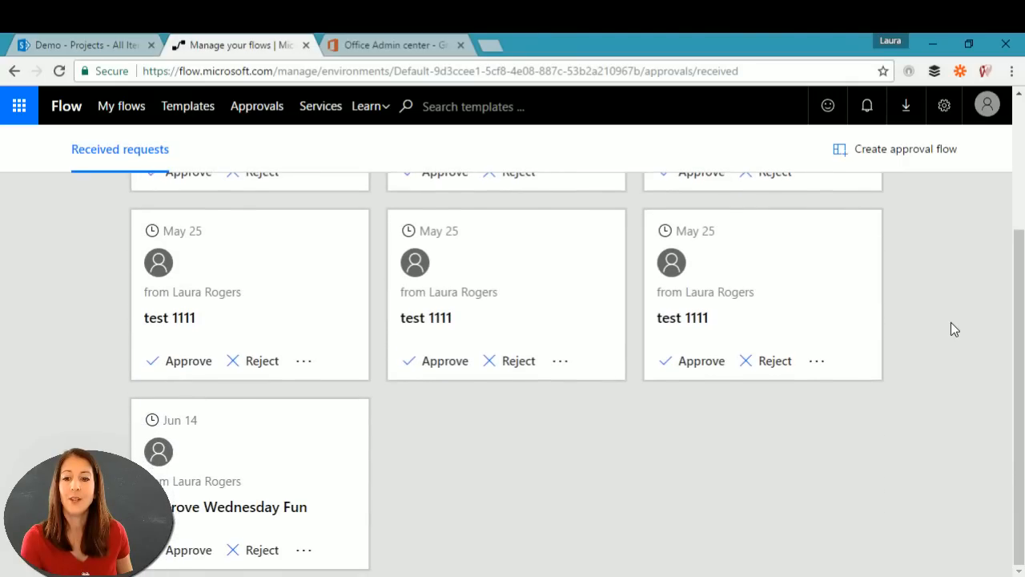
click(194, 511)
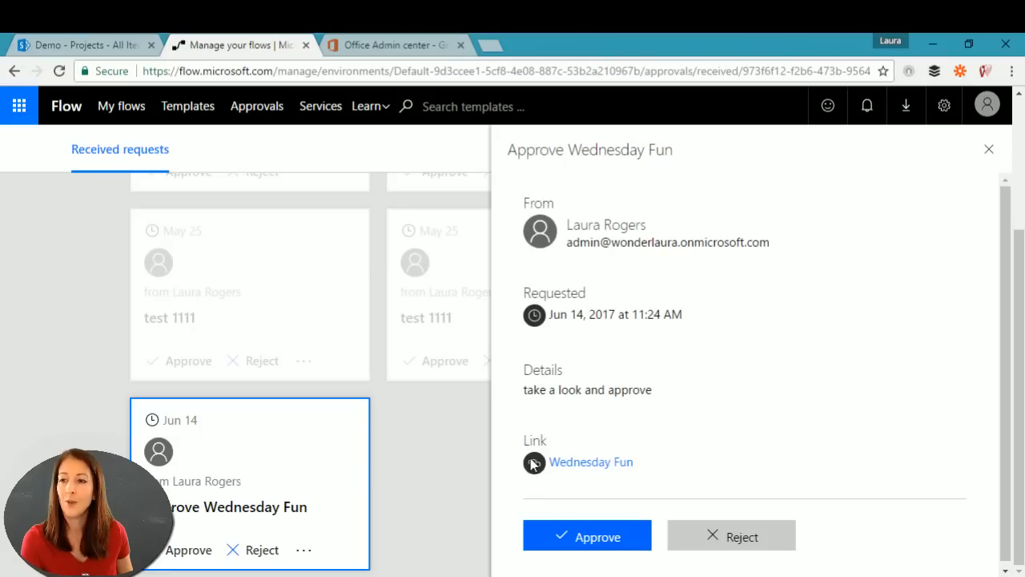
click(581, 464)
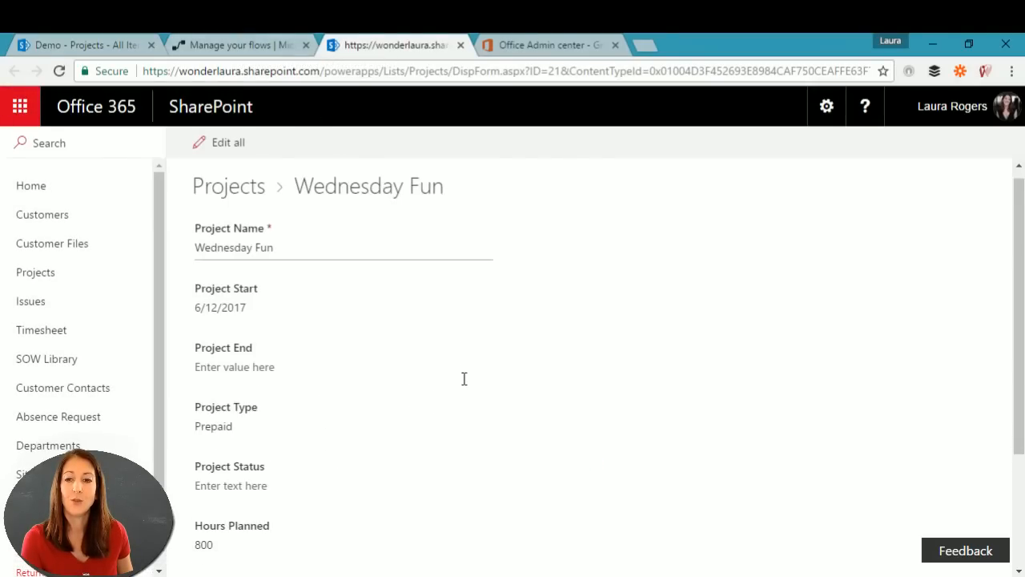
scroll(462, 377, down, 2)
scroll(464, 378, up, 2)
click(237, 45)
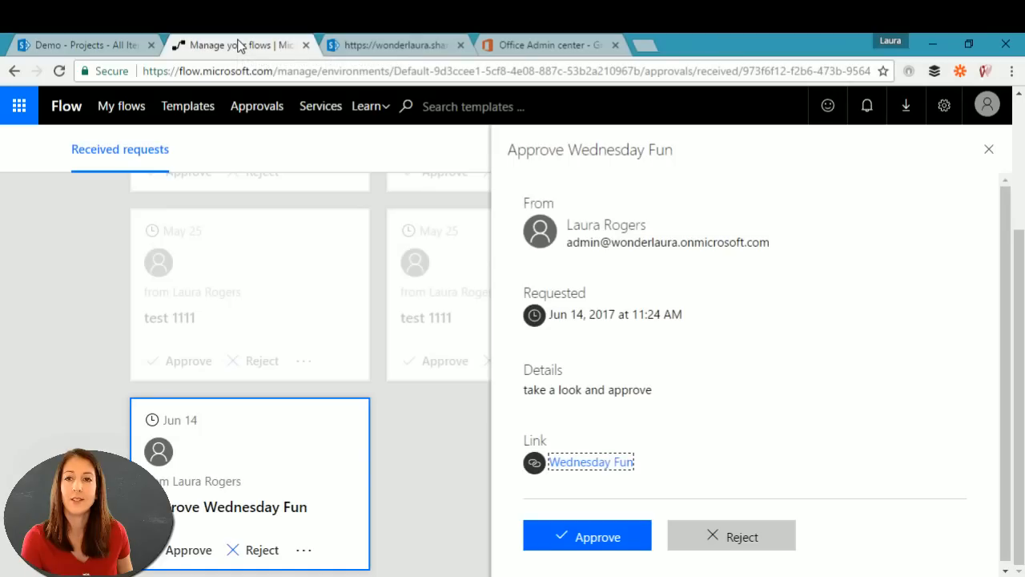
Step: Approve the request with the comment 'good' and close its details panel
click(613, 538)
scroll(761, 505, down, 2)
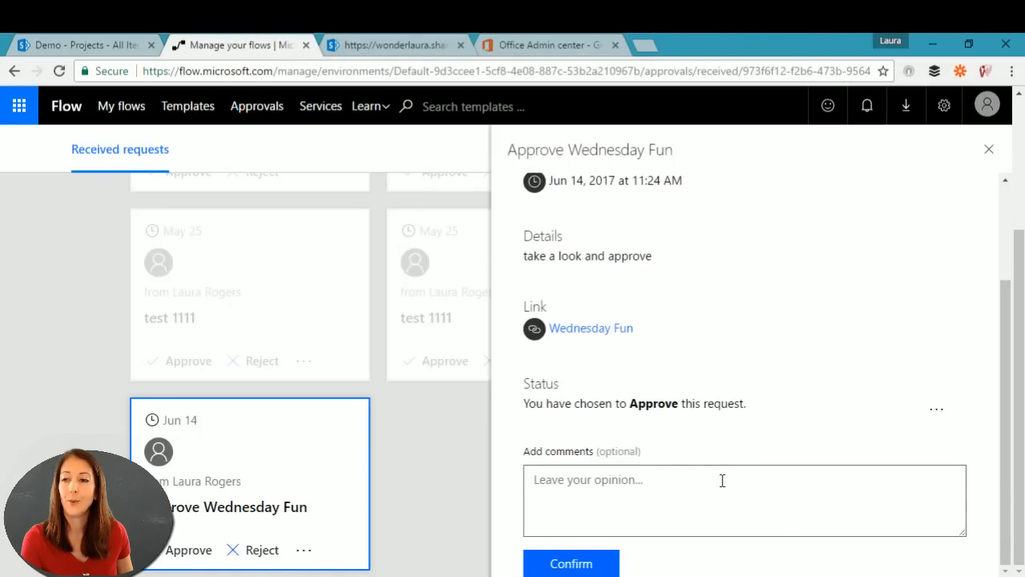
text(good)
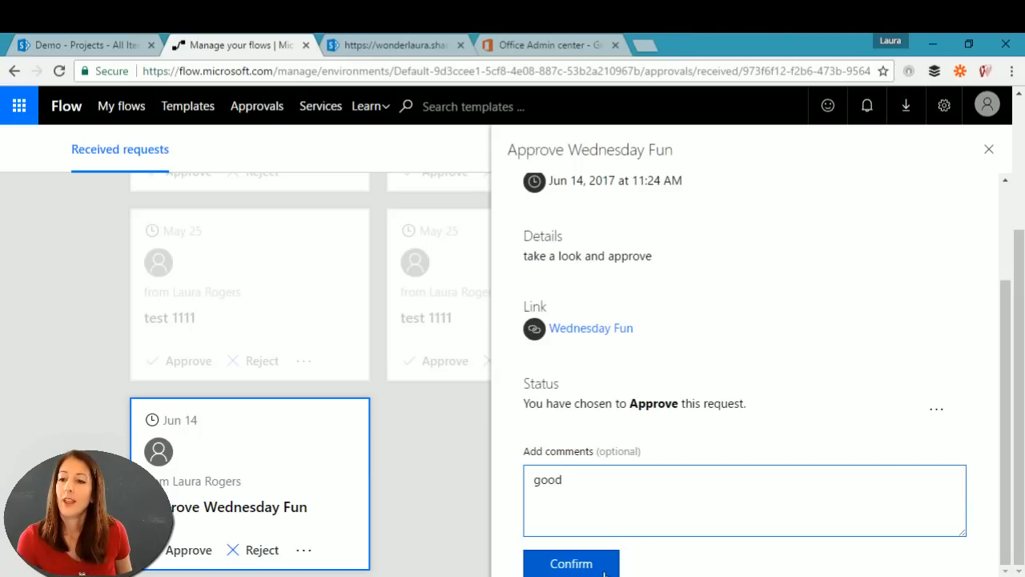
click(571, 563)
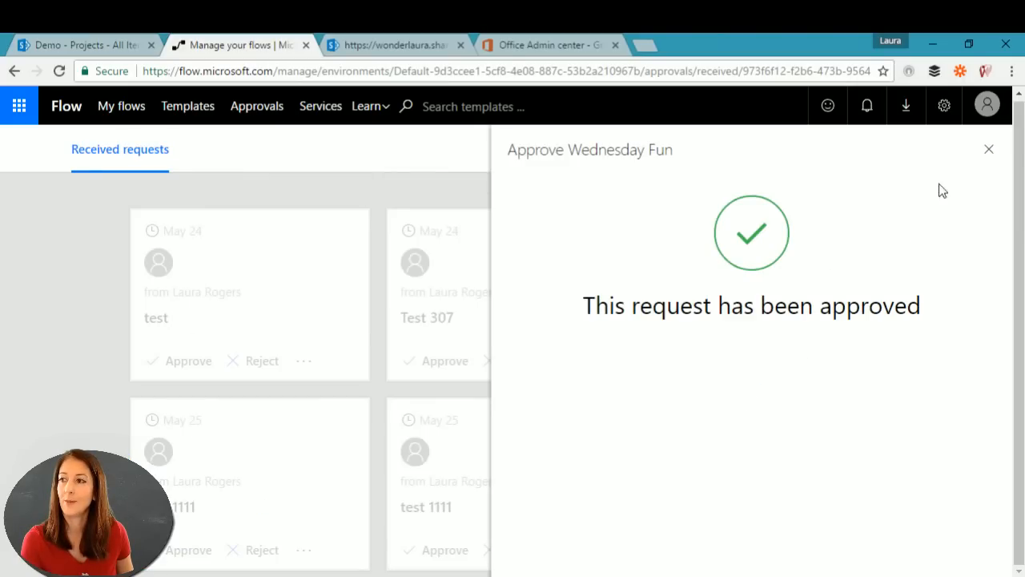
click(990, 151)
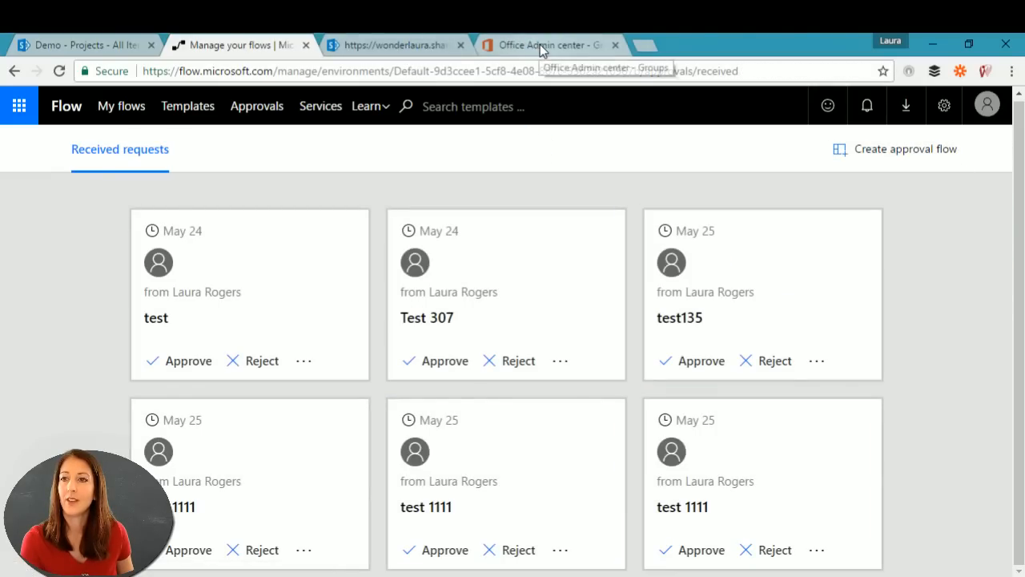
Step: In a new tab, go to the SharePoint team site and launch People from the app launcher
click(411, 46)
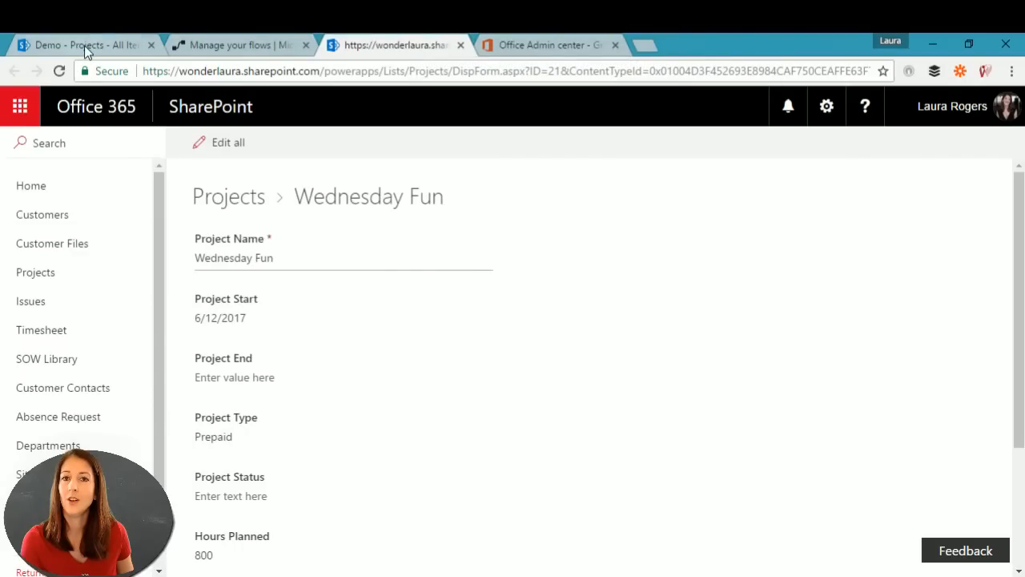
click(642, 46)
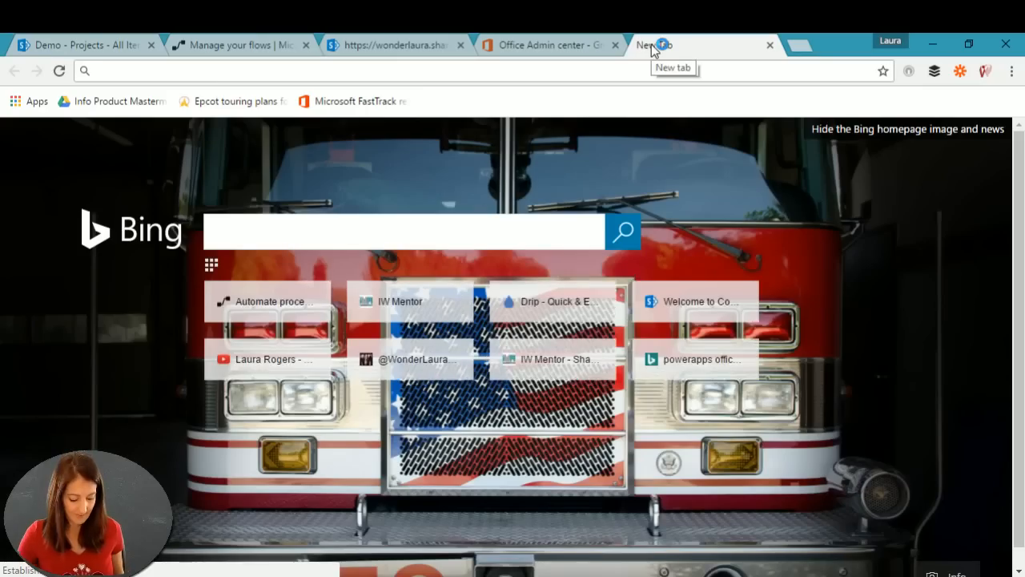
text(won)
key(Return)
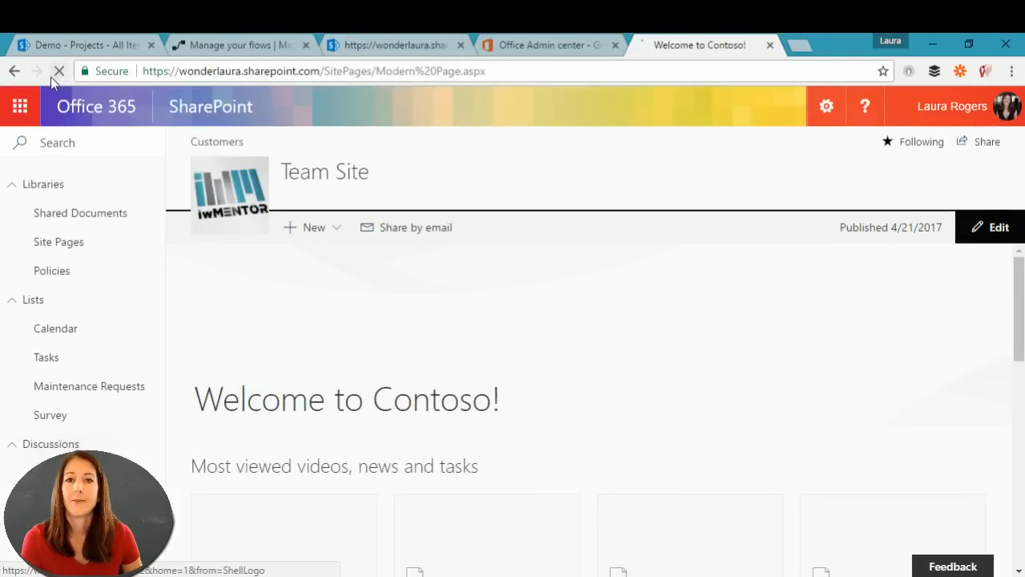
click(20, 108)
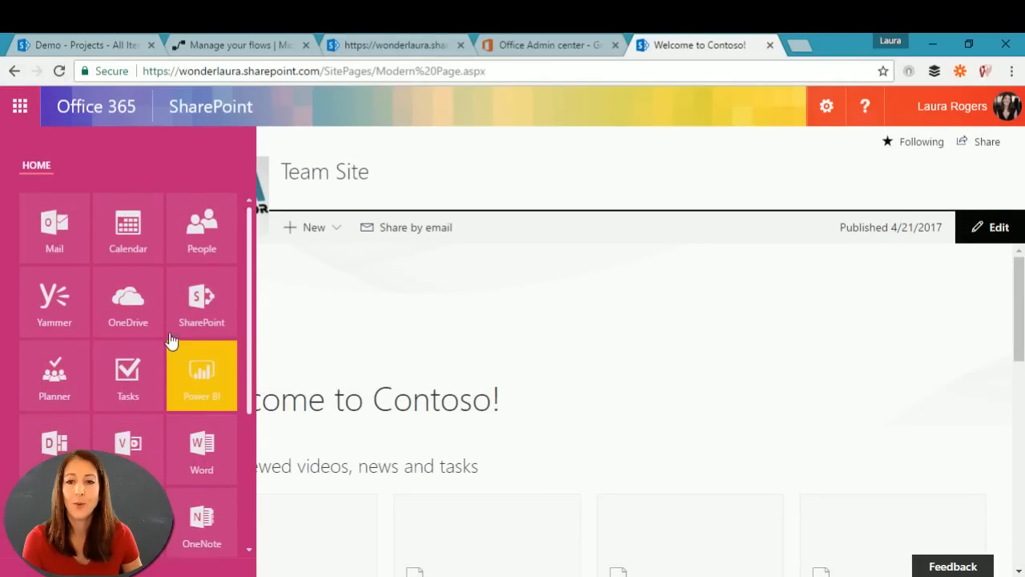
click(190, 239)
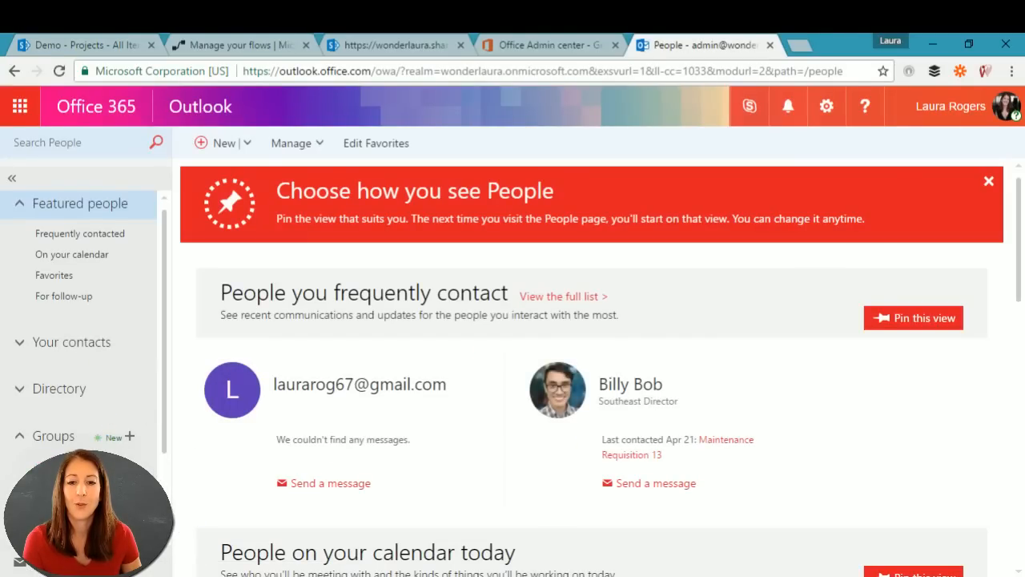
Step: Review the Maintenance Department group's conversations, then return to the Flow approval requests
click(80, 486)
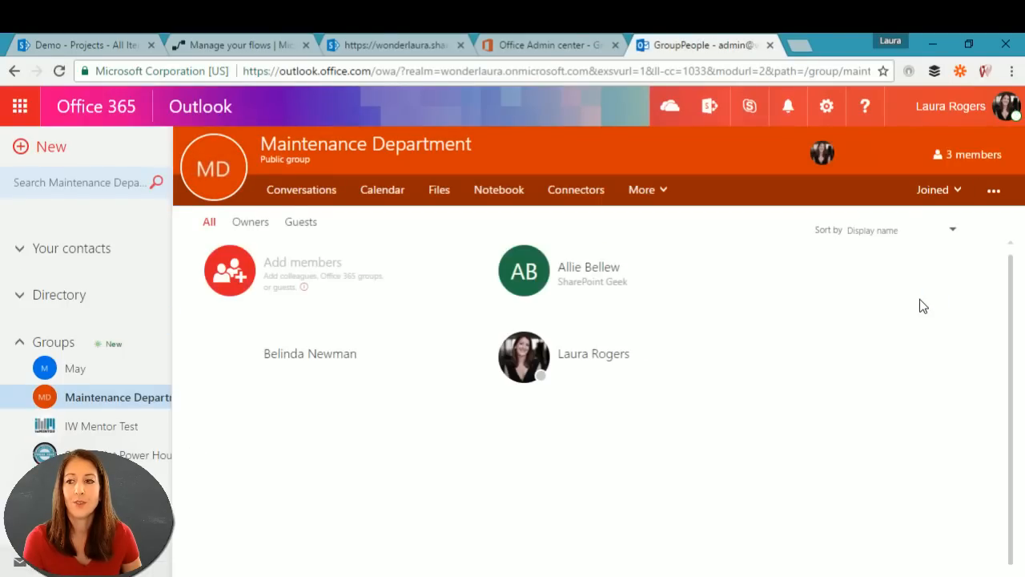
click(312, 198)
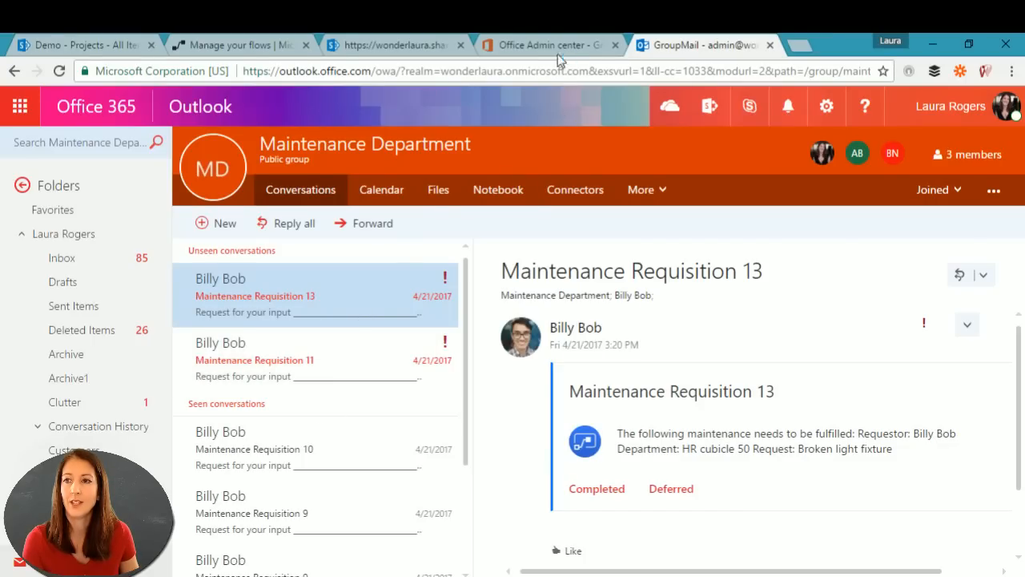
click(232, 43)
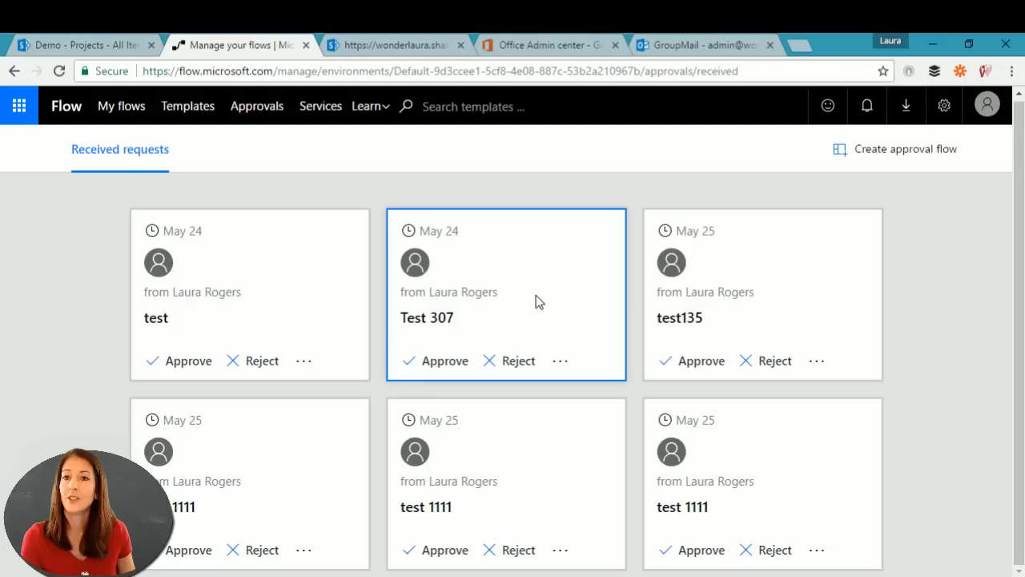
Step: Open New Project Approval's latest run and expand the failed PM approval step's error details
click(125, 110)
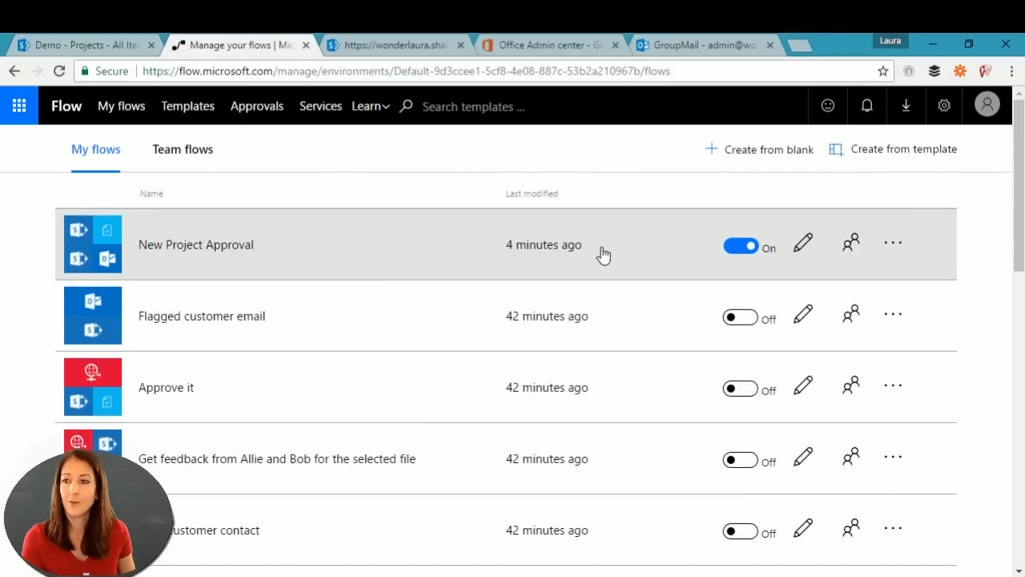
click(602, 253)
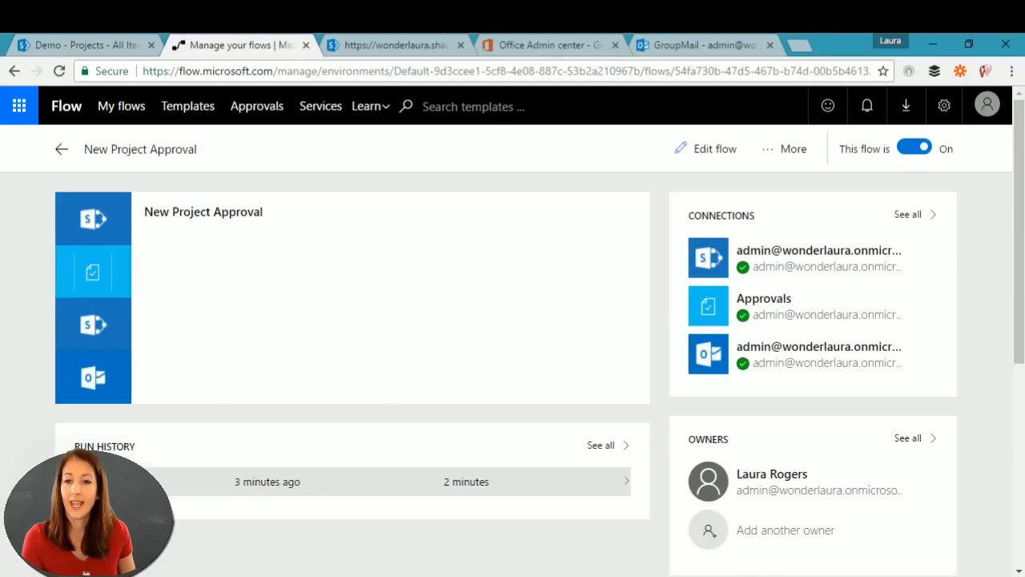
click(277, 472)
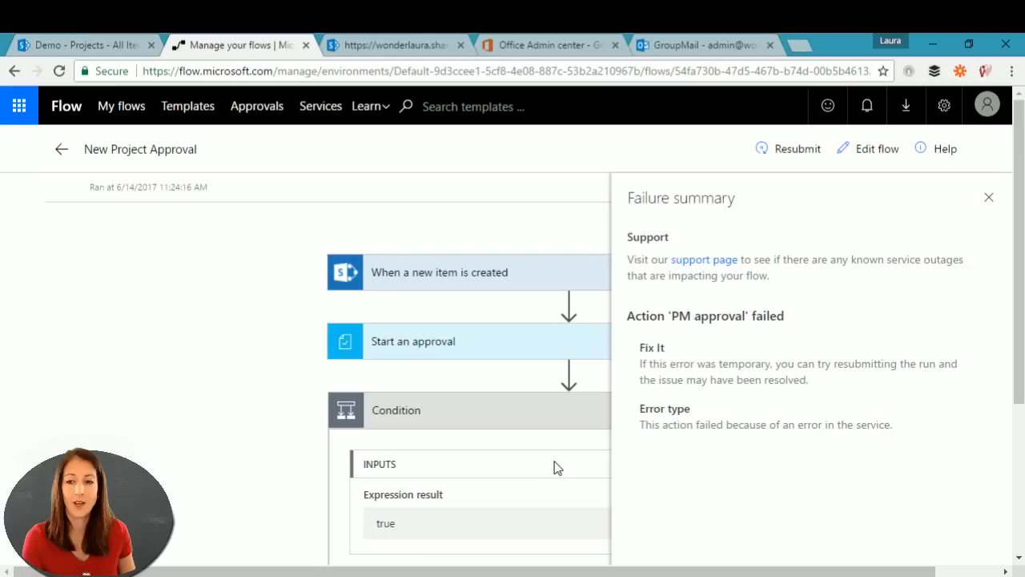
scroll(553, 468, down, 3)
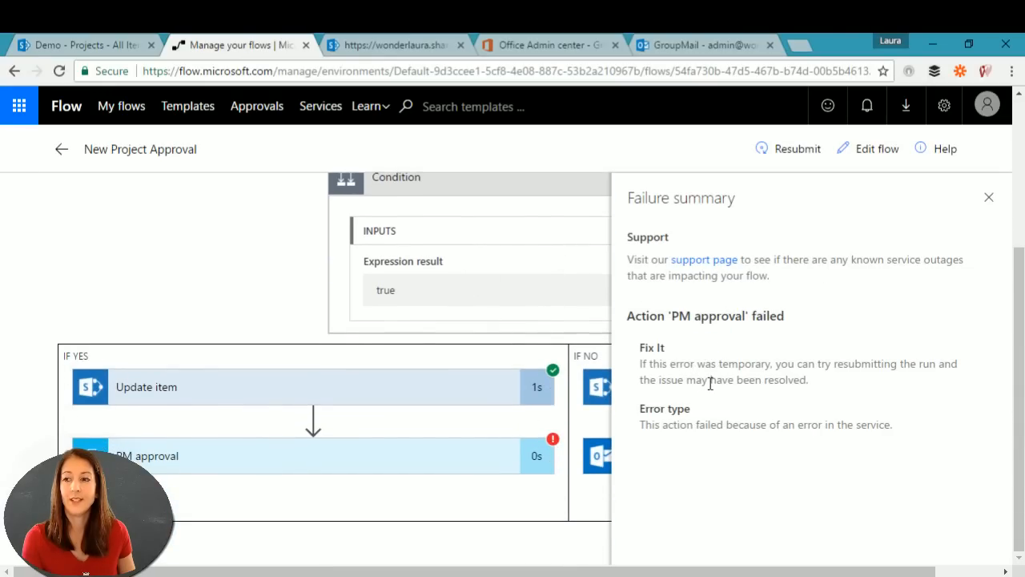
click(295, 459)
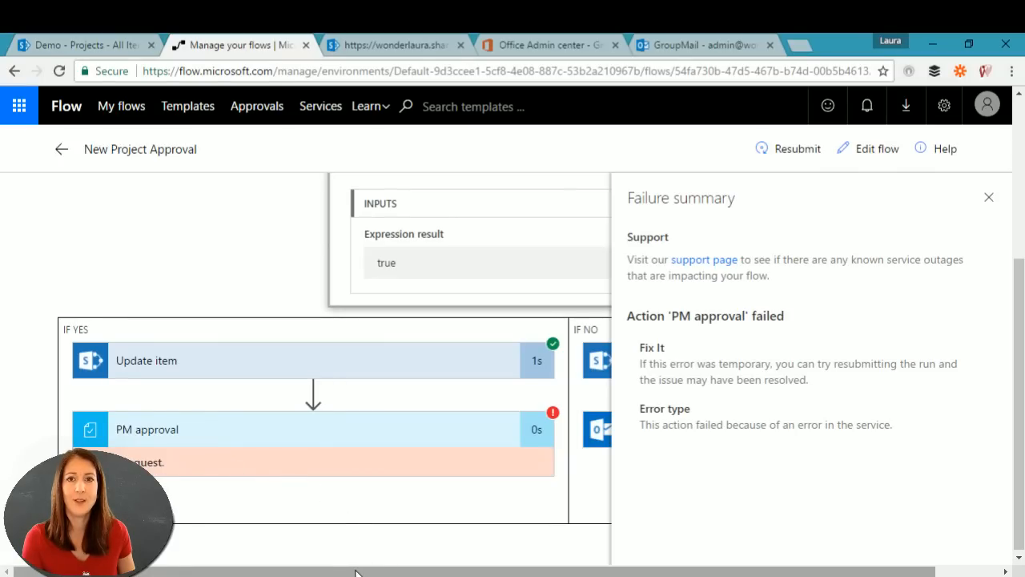
click(545, 46)
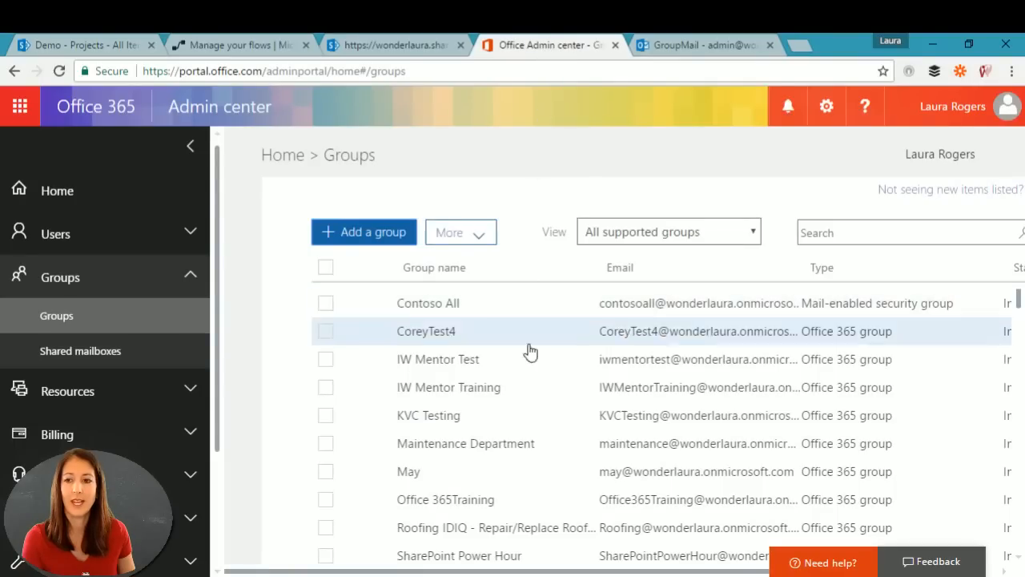
Step: Open the Maintenance Department group's details in the Admin center
click(533, 449)
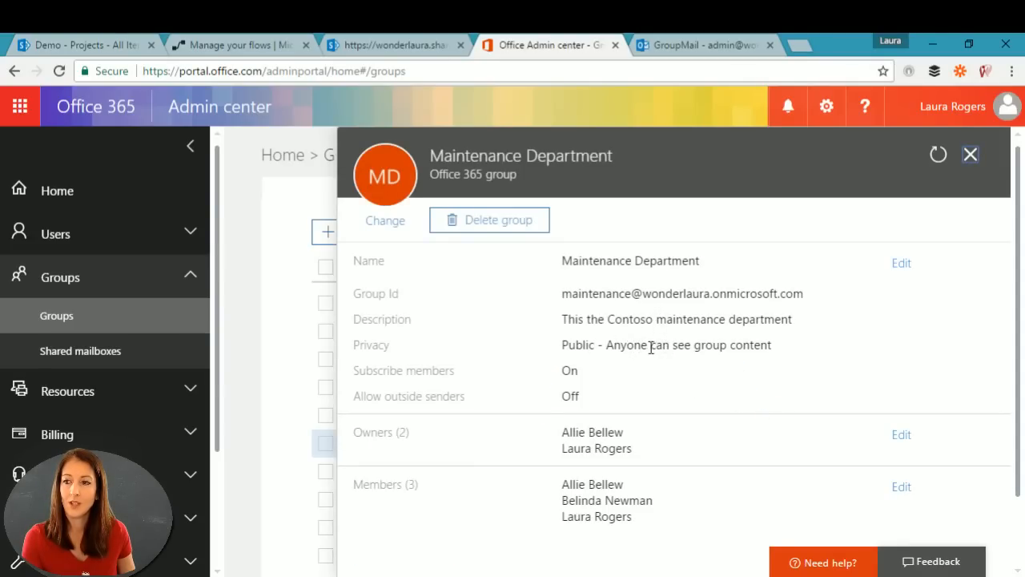
scroll(606, 304, down, 2)
scroll(614, 298, up, 2)
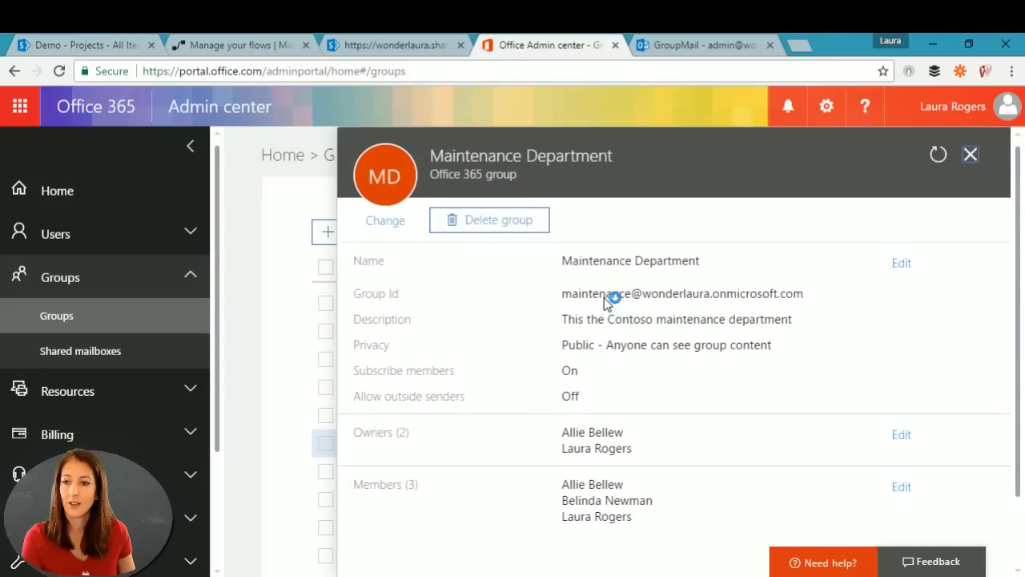
scroll(606, 298, down, 2)
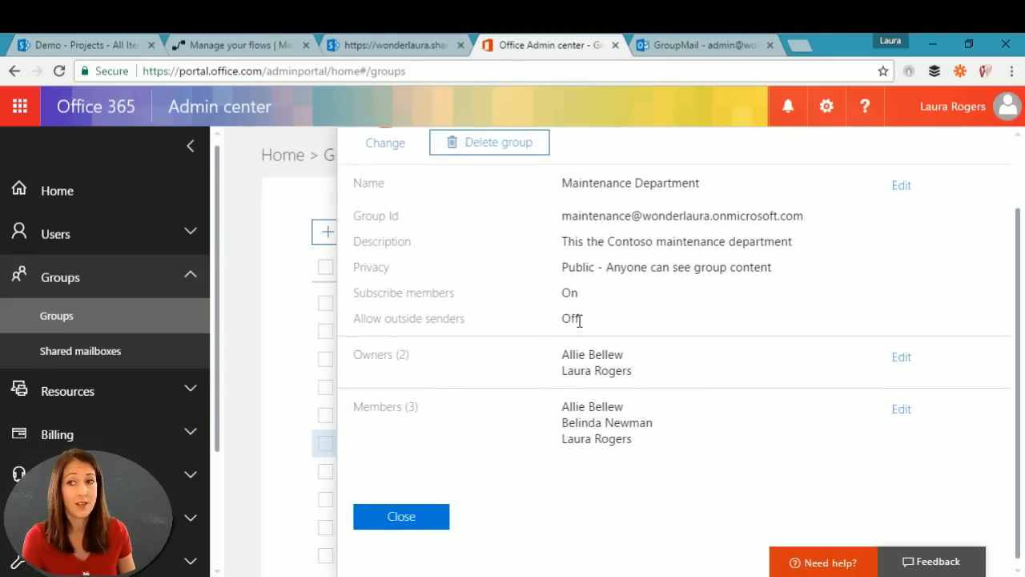
scroll(578, 321, up, 3)
scroll(576, 322, down, 3)
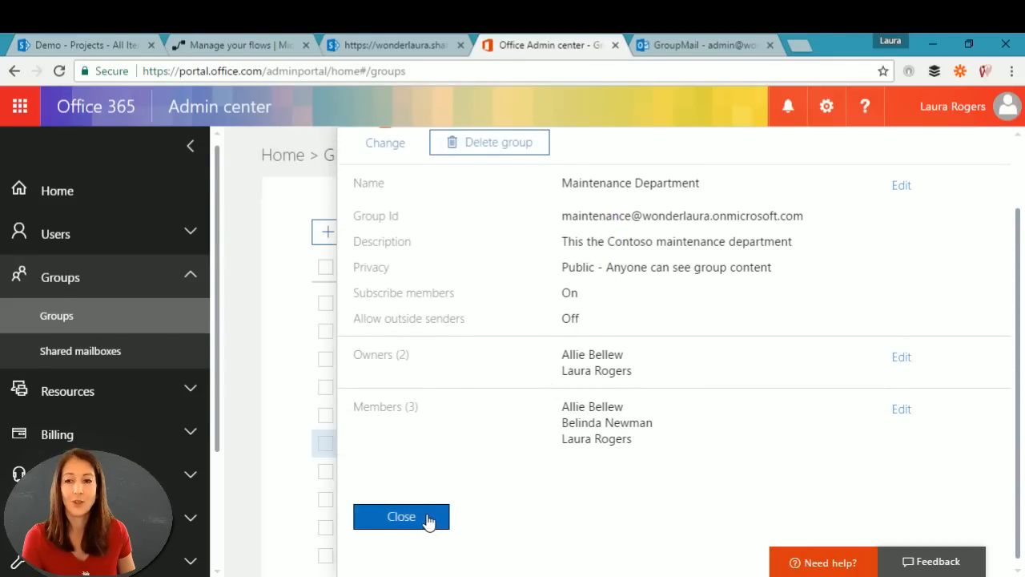
Step: Allow people outside the organization to email the group, save, and return to the failed run
click(902, 187)
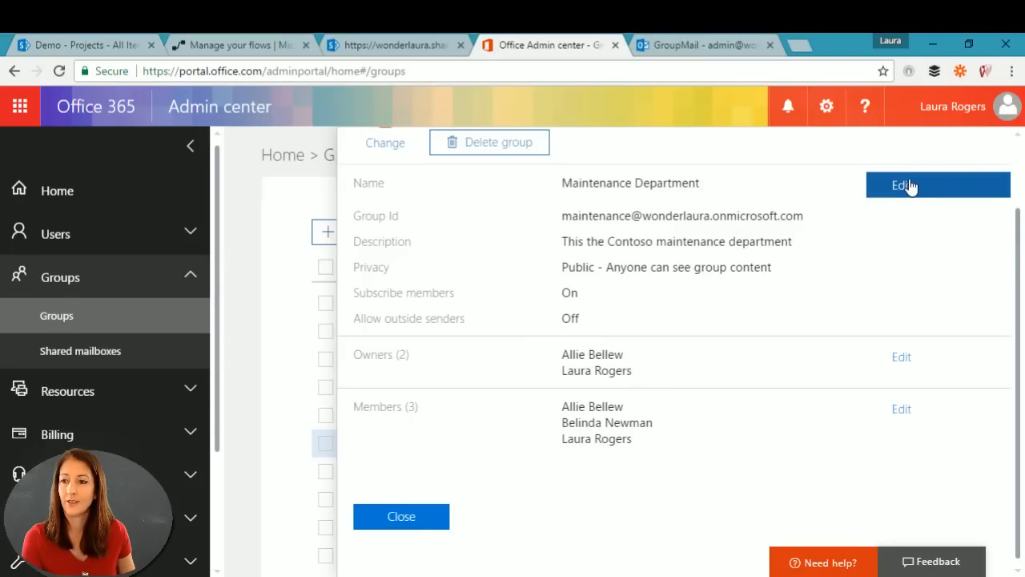
click(907, 186)
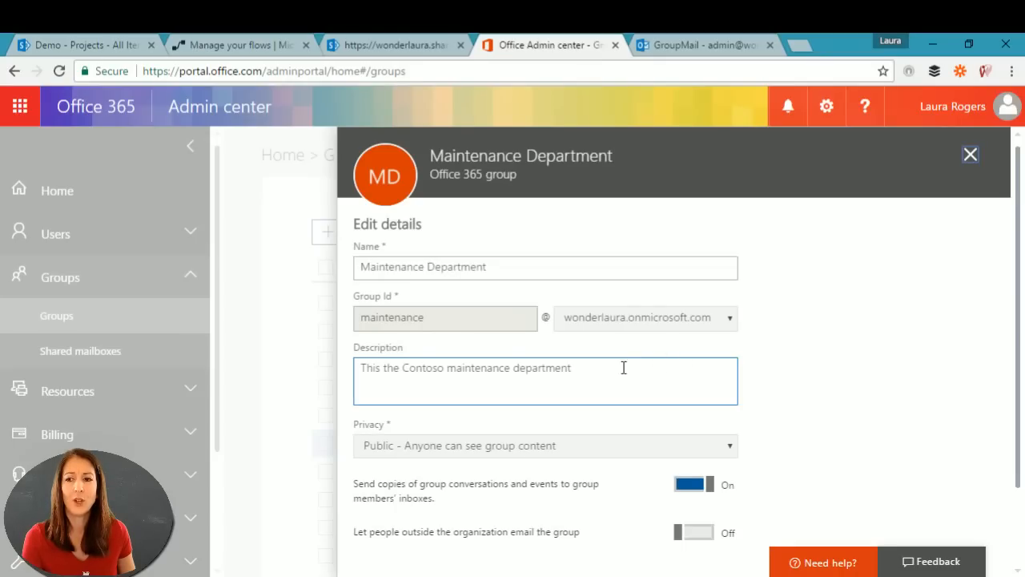
scroll(824, 425, down, 1)
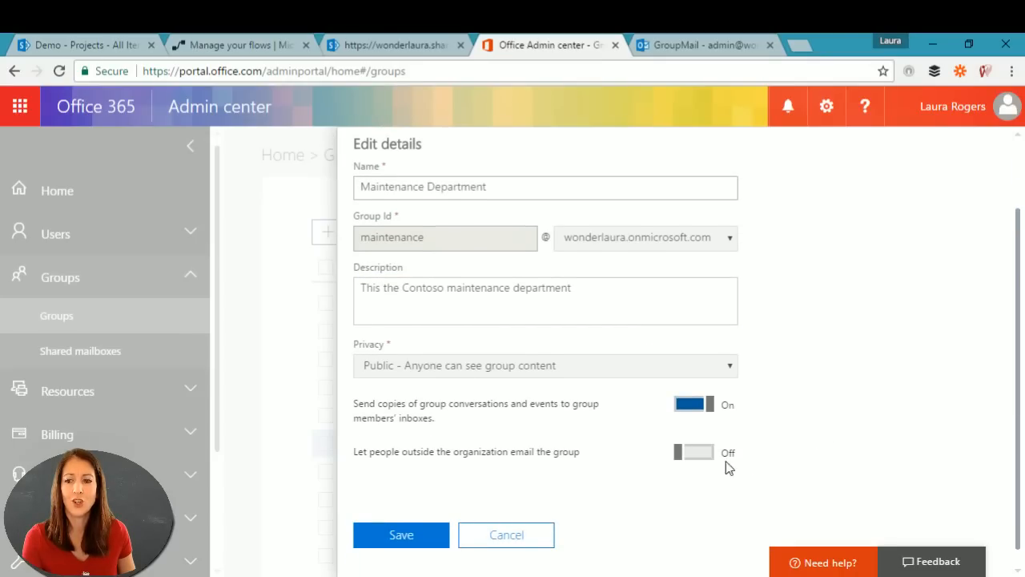
click(695, 452)
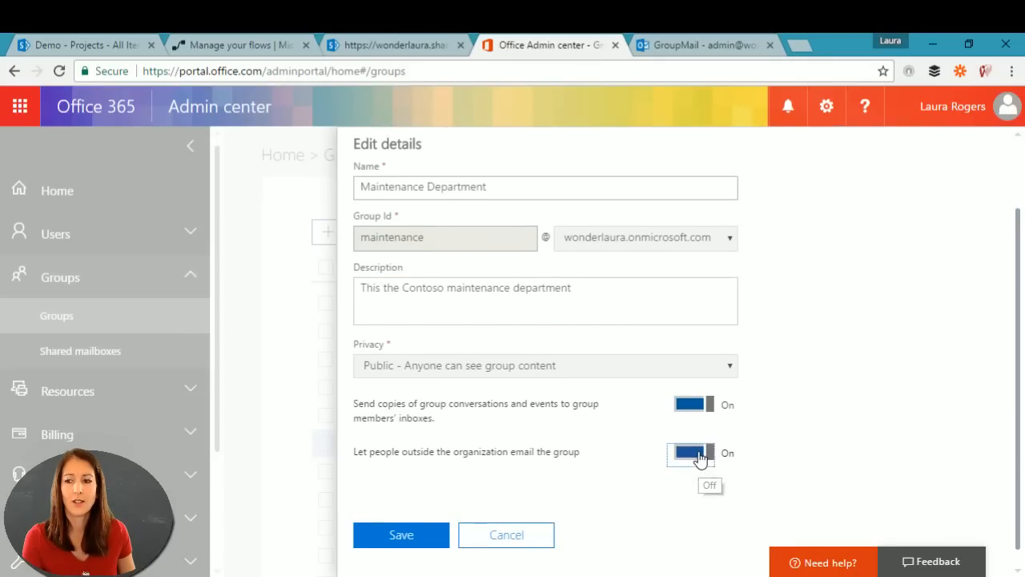
click(402, 537)
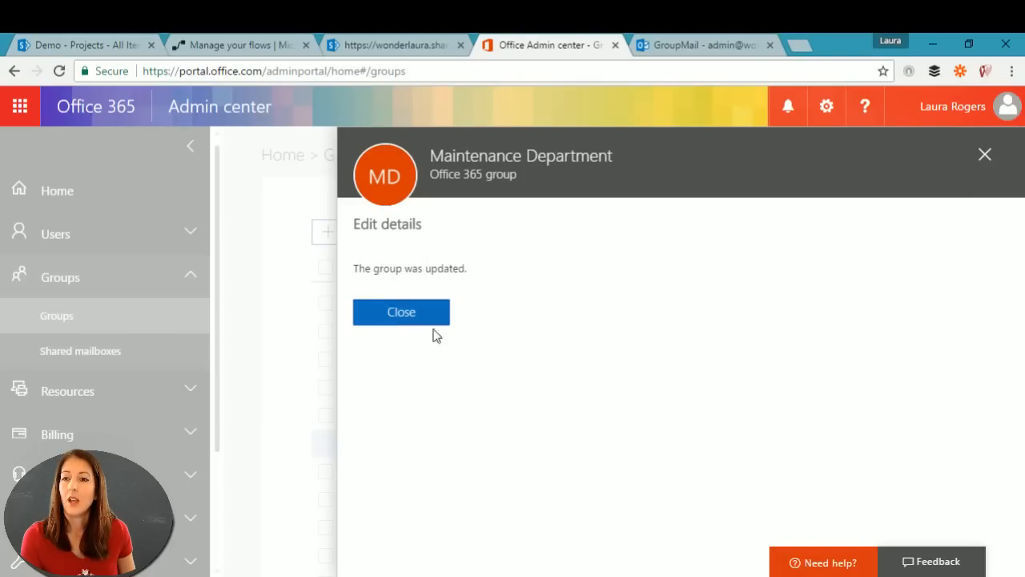
click(434, 323)
click(969, 155)
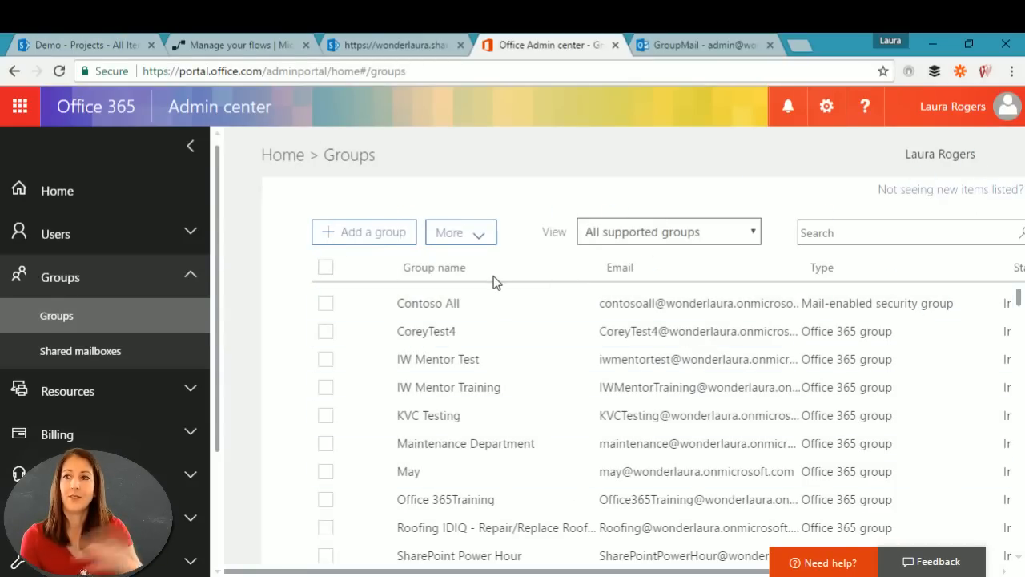
click(394, 46)
click(238, 44)
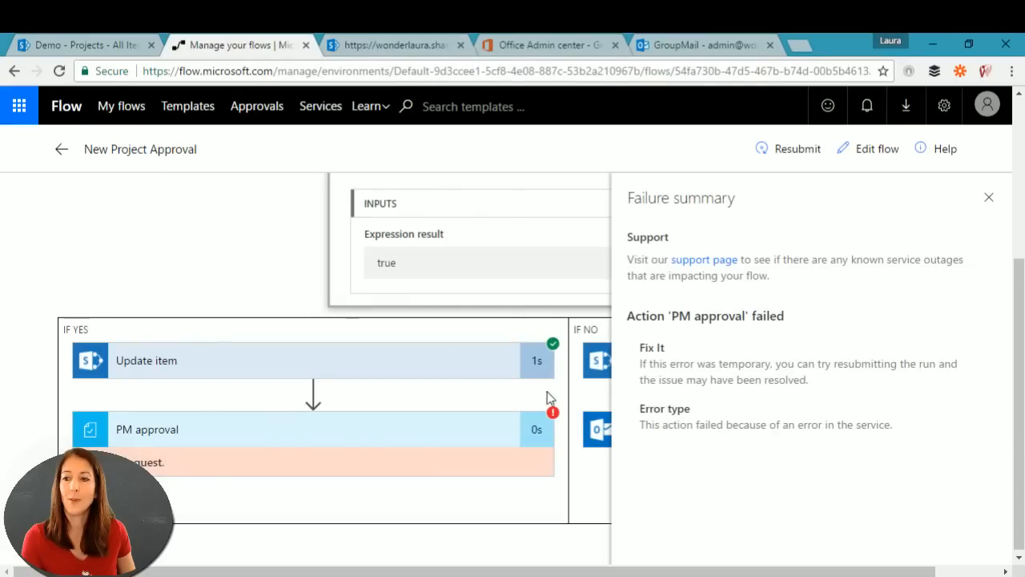
Step: Close the failure summary and inspect the Update item step's inputs and outputs
click(987, 200)
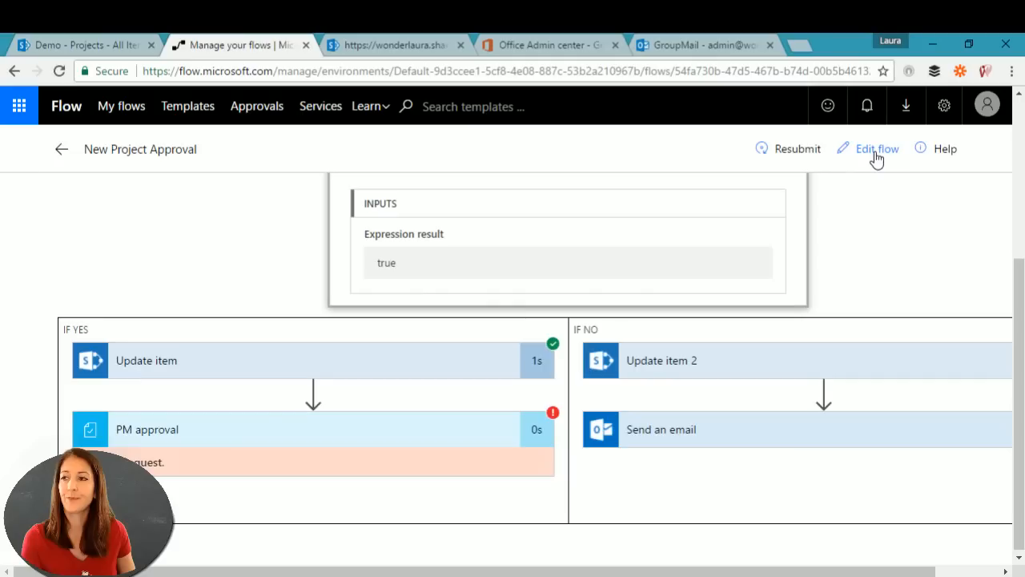
click(330, 360)
scroll(258, 433, down, 5)
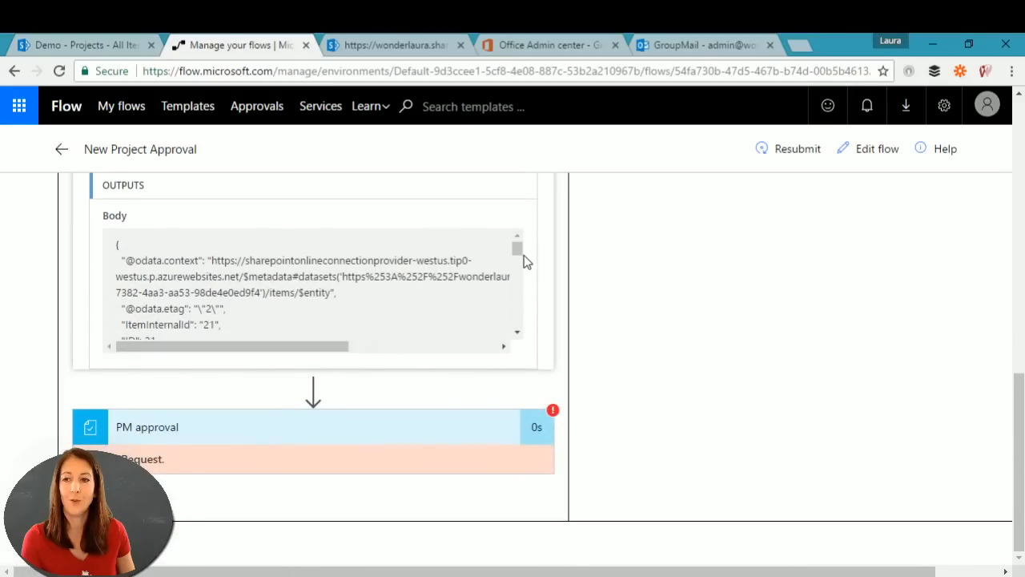
drag(519, 247, 538, 284)
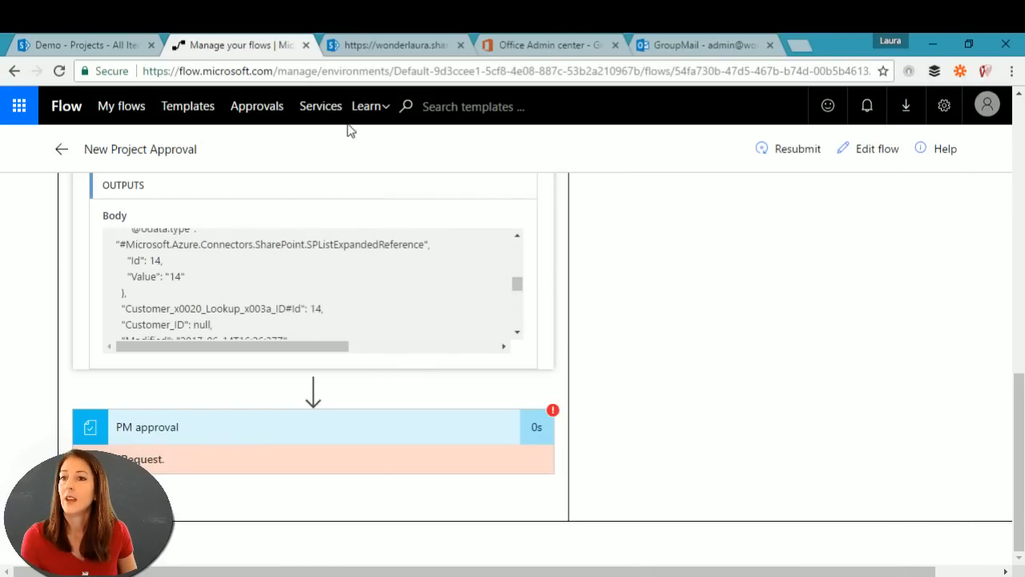
Step: Return to the flow's details and open New Project Approval for editing
click(57, 154)
scroll(640, 327, down, 5)
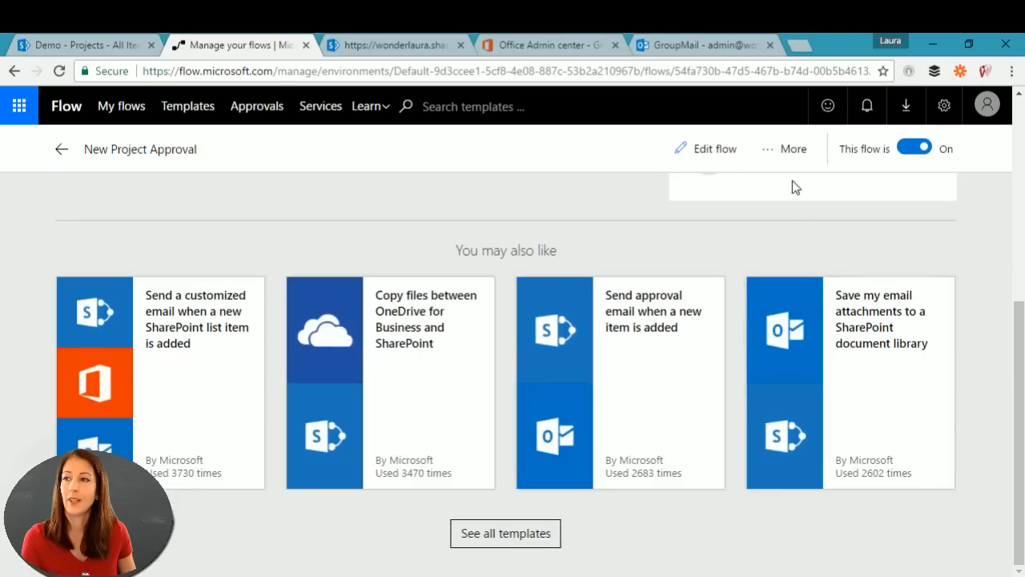
click(704, 153)
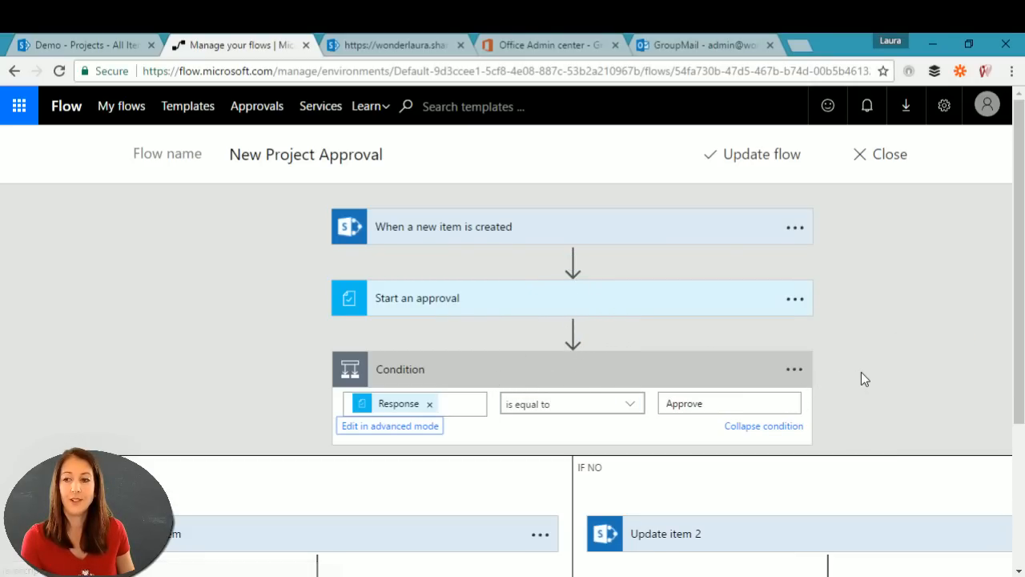
scroll(861, 378, down, 2)
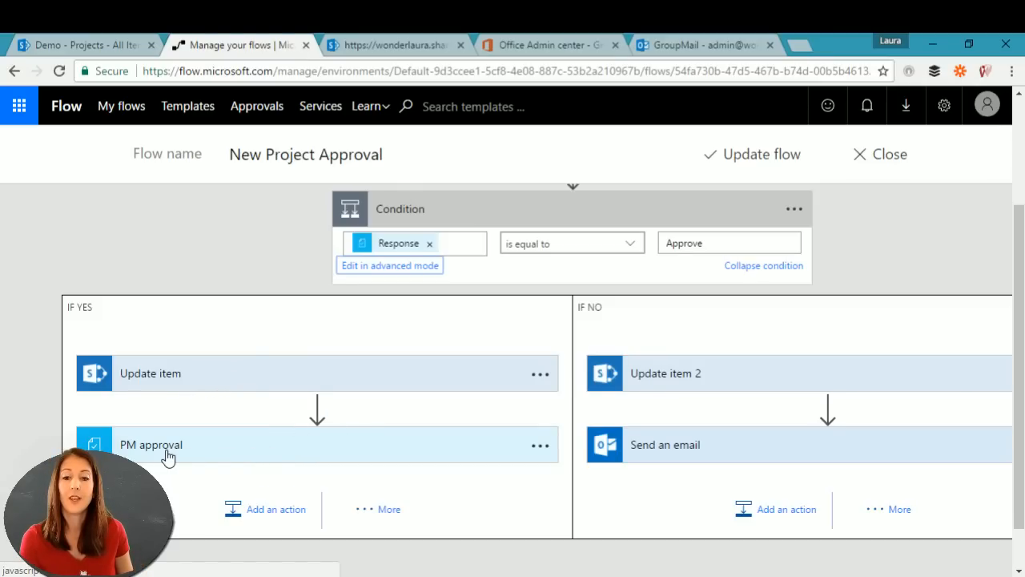
click(272, 511)
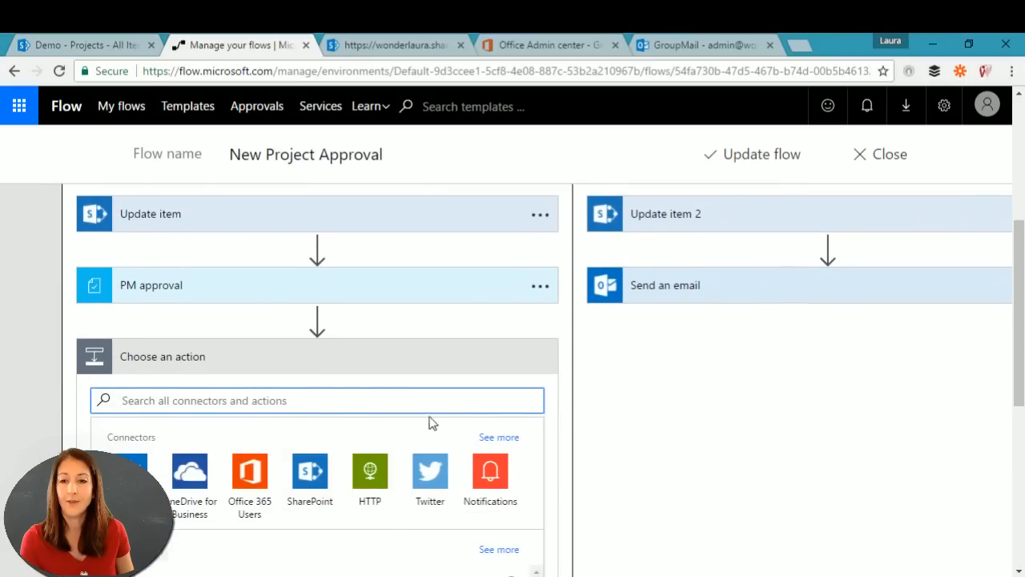
click(250, 359)
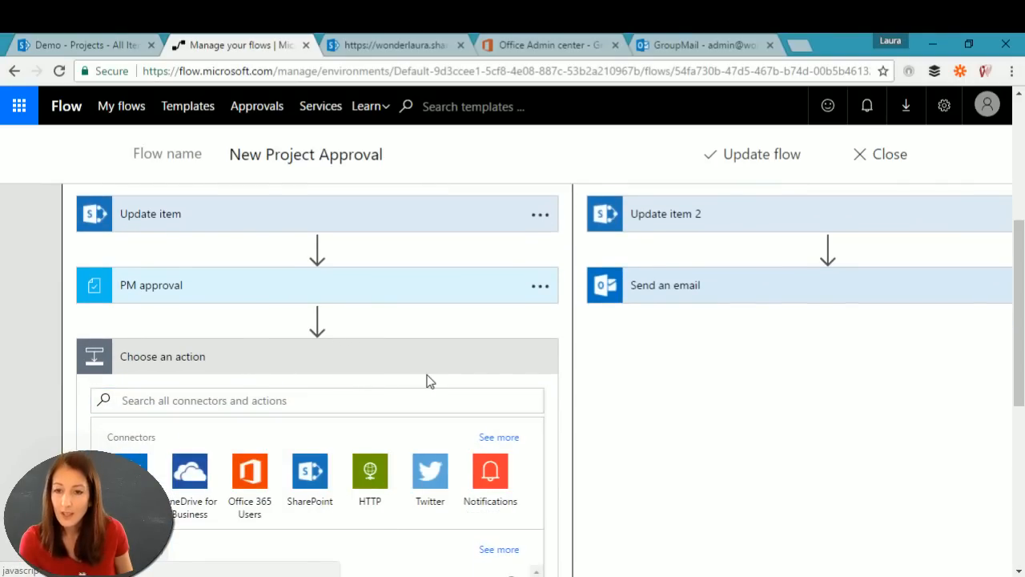
scroll(529, 452, down, 4)
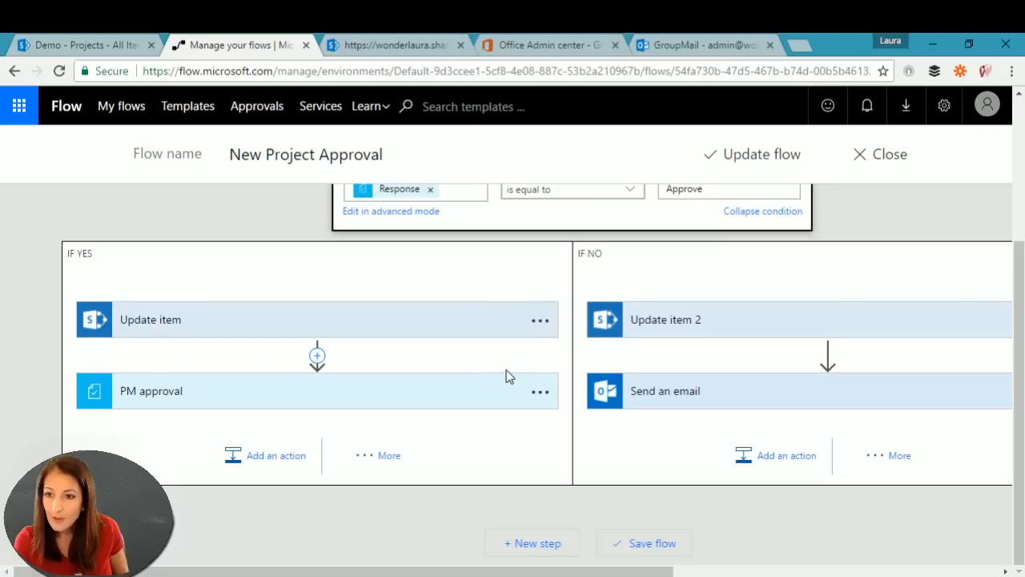
click(377, 454)
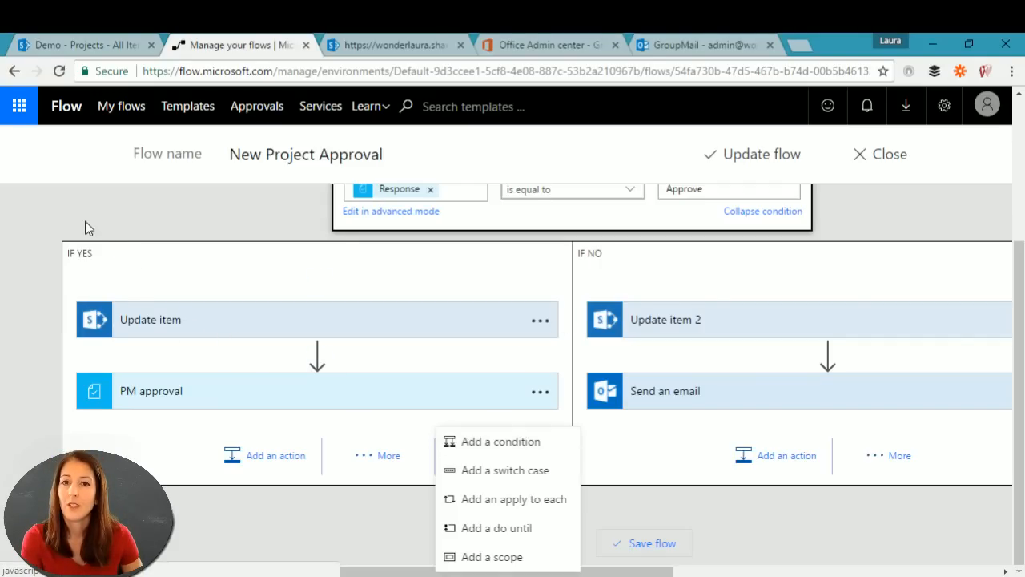
click(166, 210)
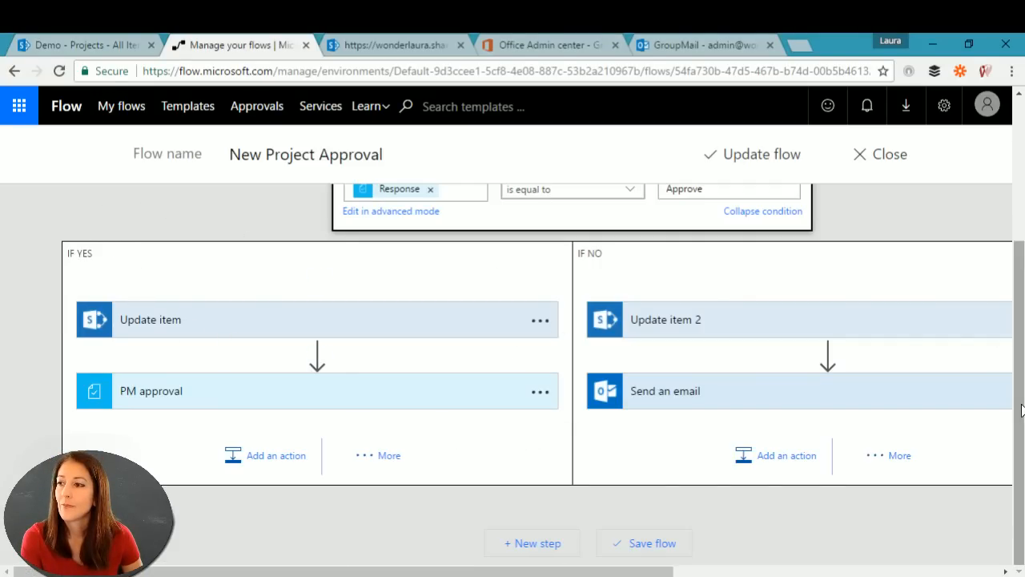
scroll(1021, 410, up, 3)
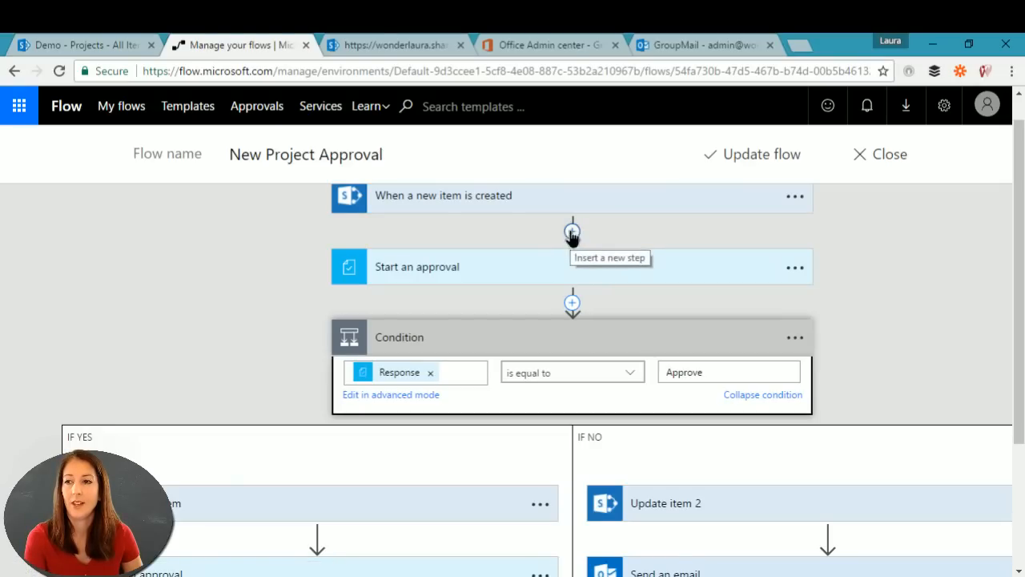
Step: Insert a parallel branch after the trigger with a new action beside Start an approval
click(571, 232)
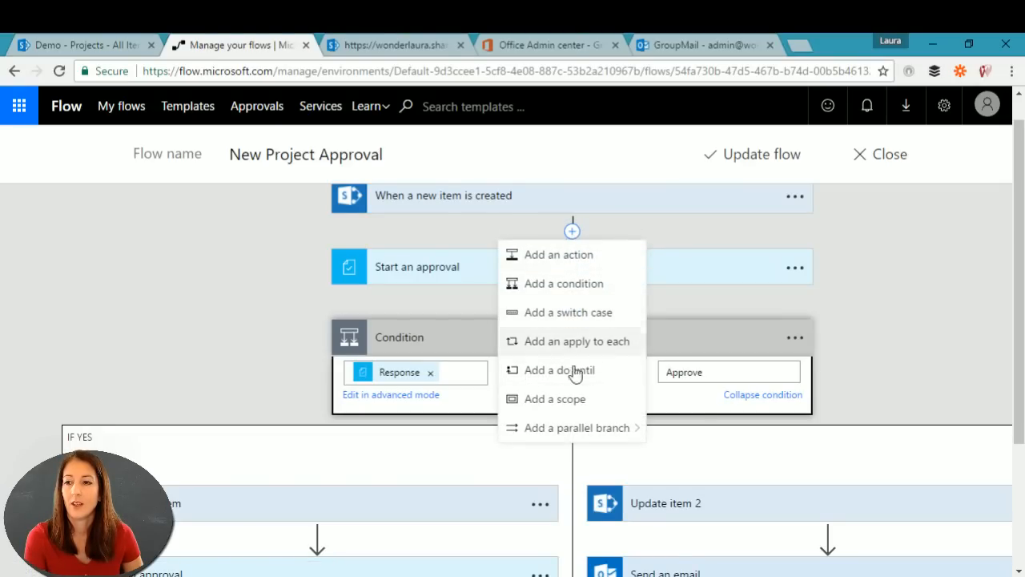
mouse_move(571, 432)
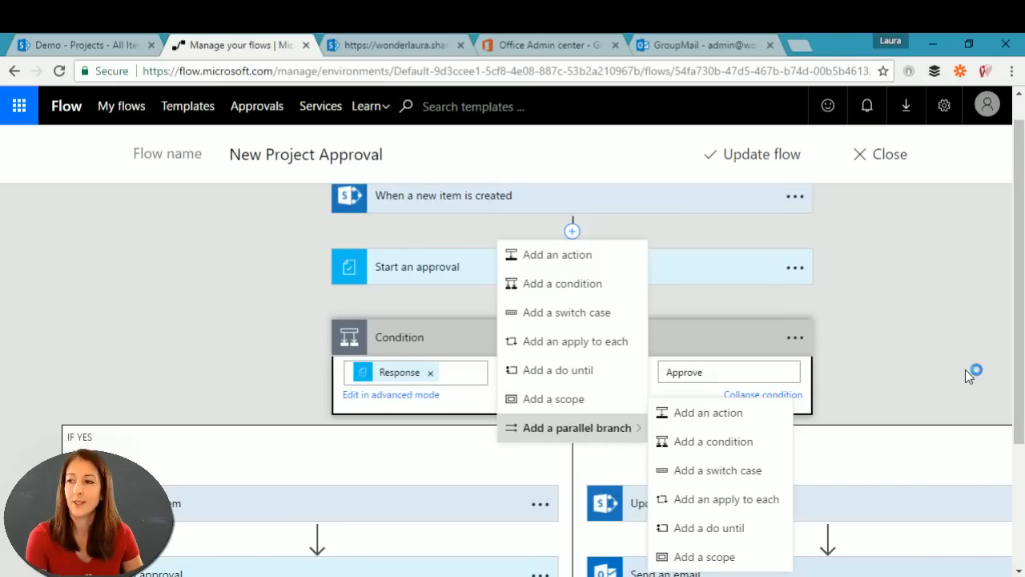
scroll(1016, 368, down, 2)
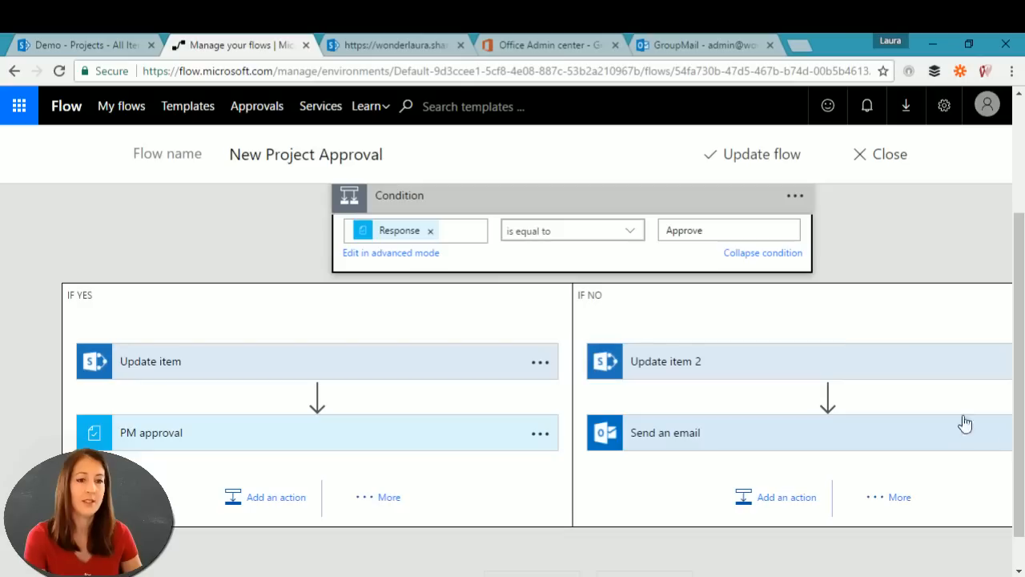
scroll(734, 240, up, 2)
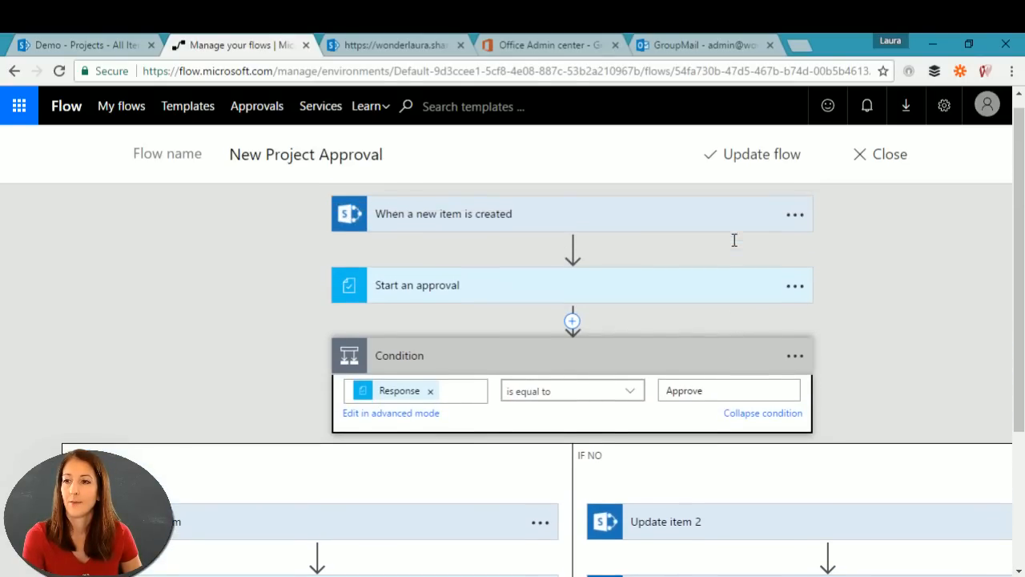
click(573, 250)
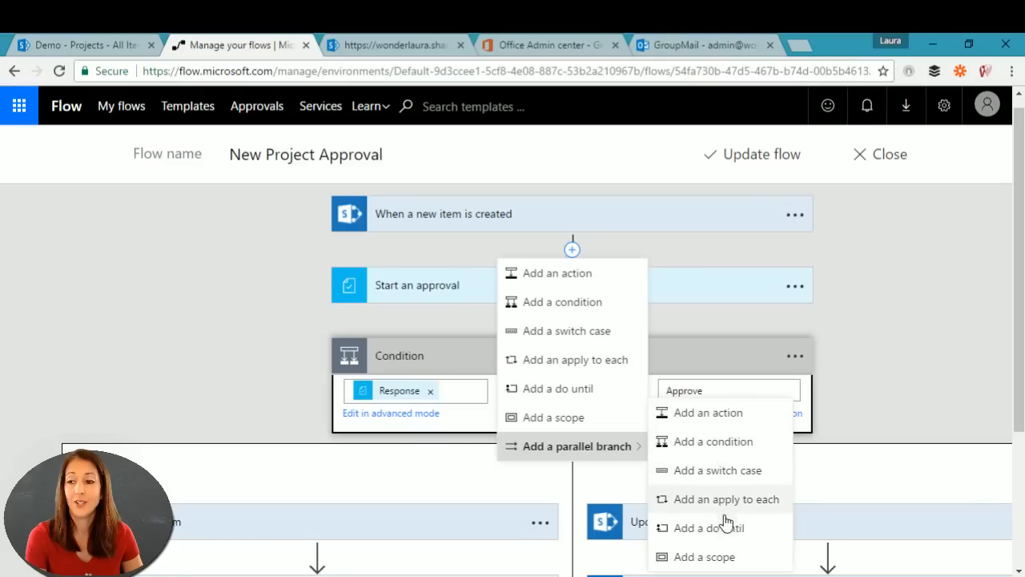
click(726, 415)
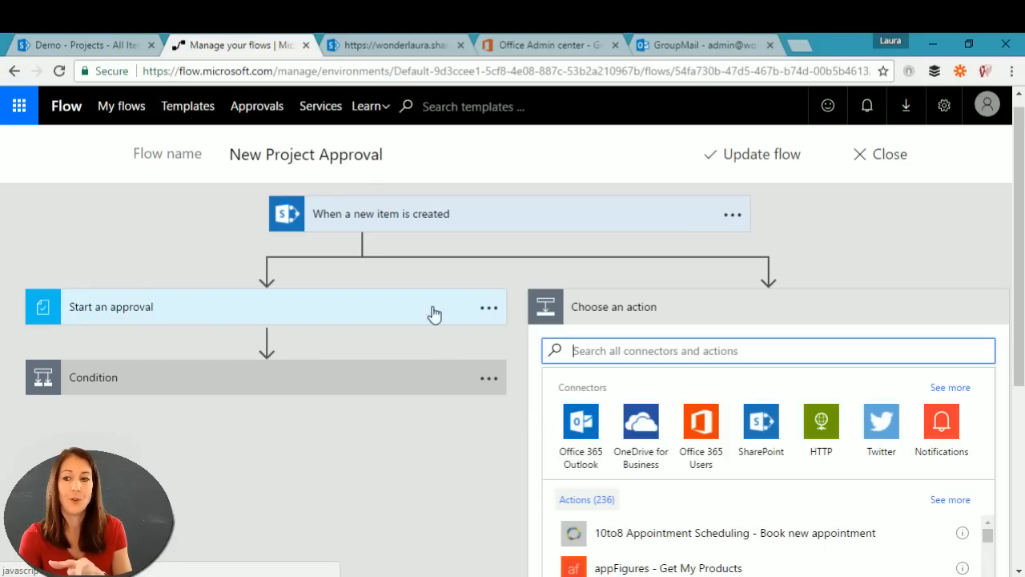
Step: Search 'approval' for the new action and inspect Start an approval's Assigned To field
text(approval)
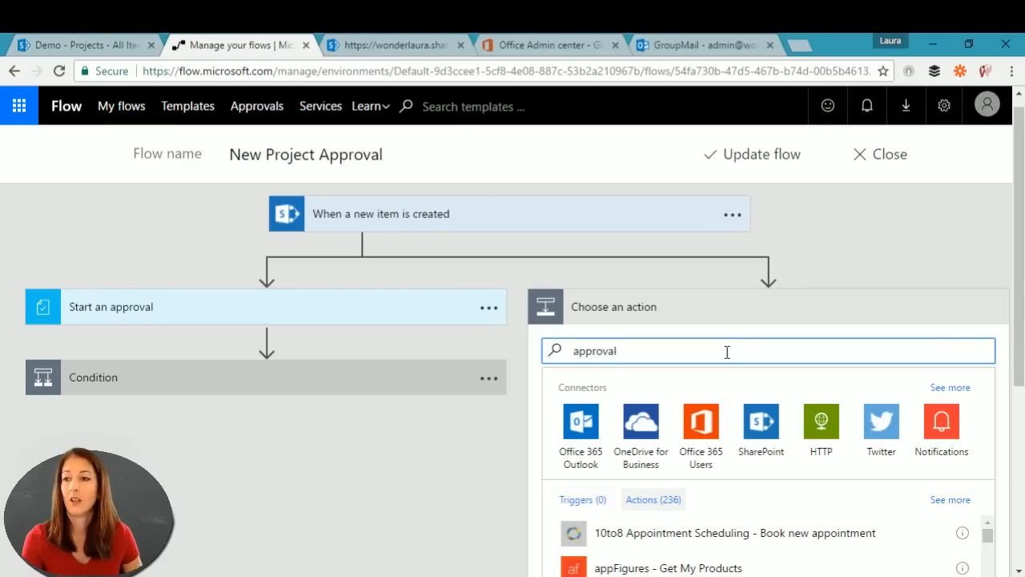
click(646, 422)
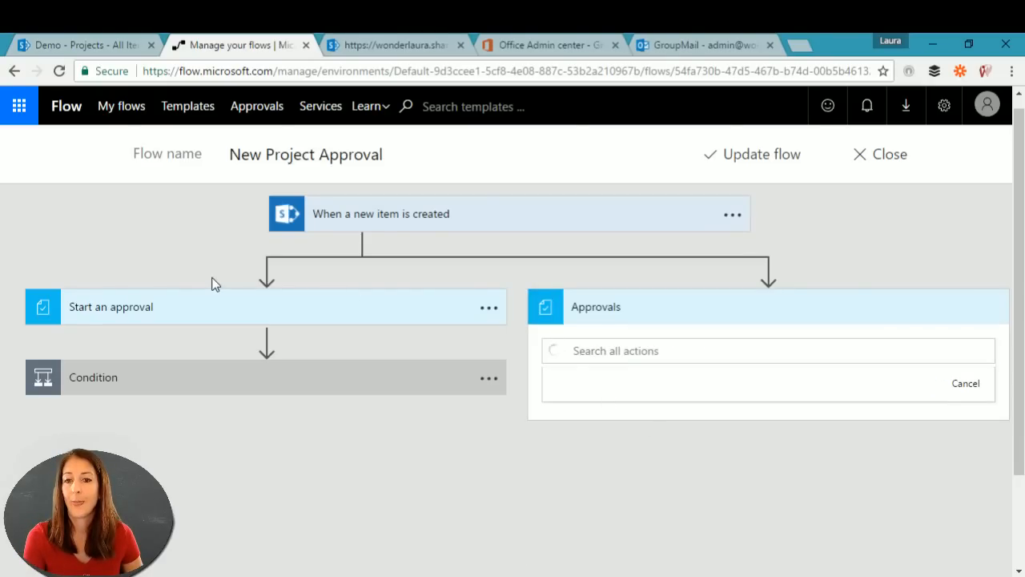
click(189, 316)
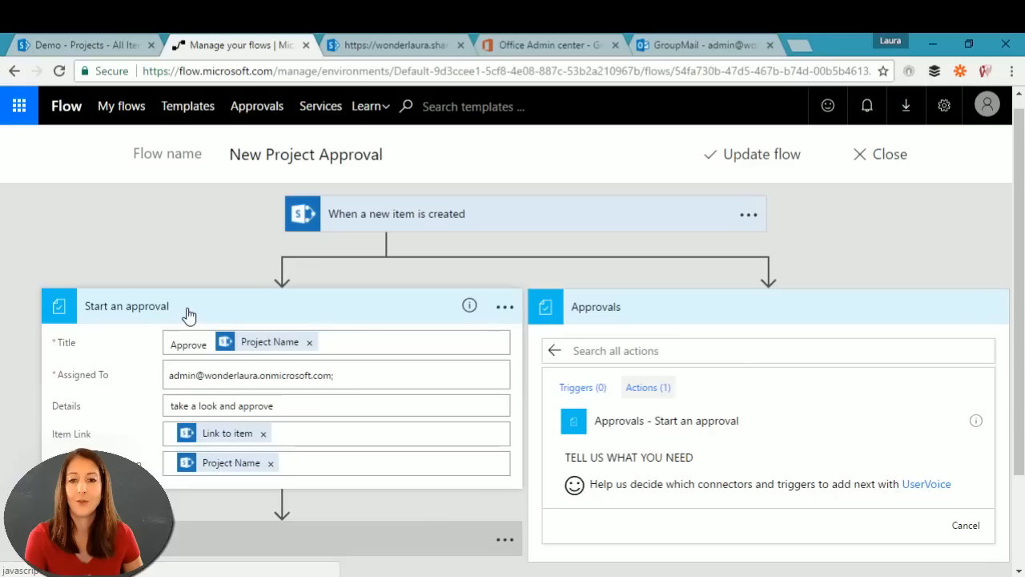
click(369, 376)
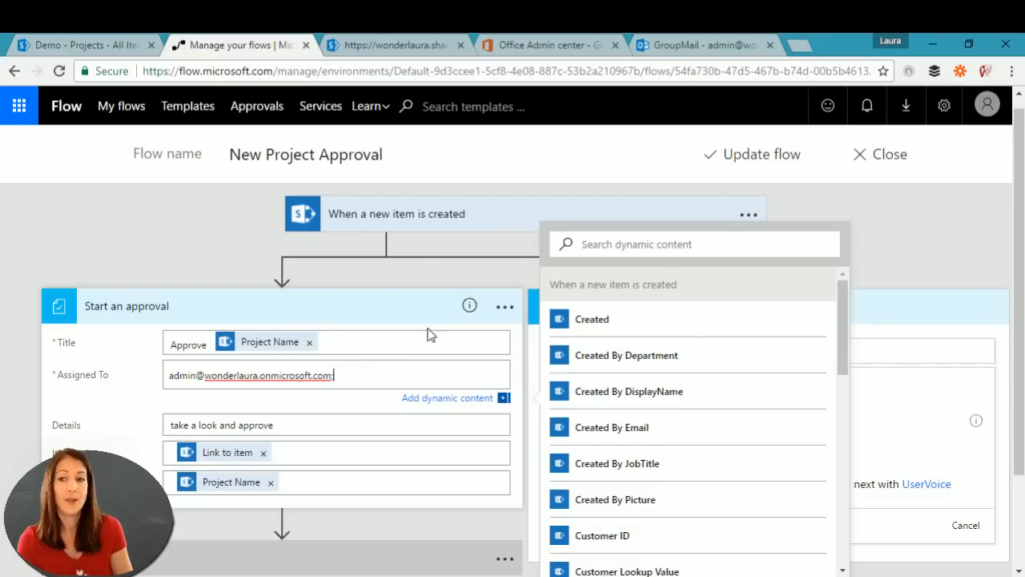
Step: Check the step's options menu, then leave the editor without saving
click(506, 310)
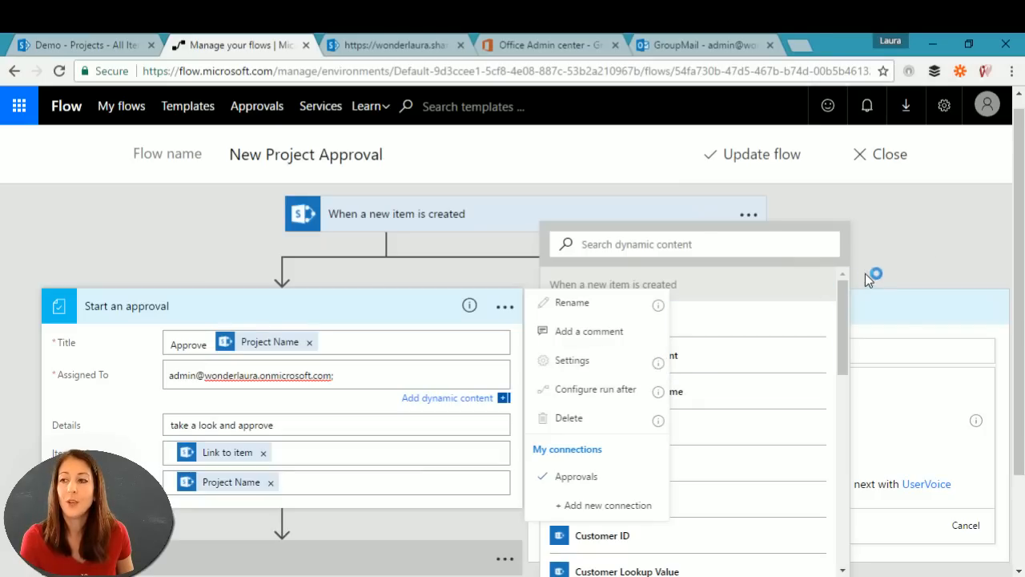
click(919, 238)
click(887, 154)
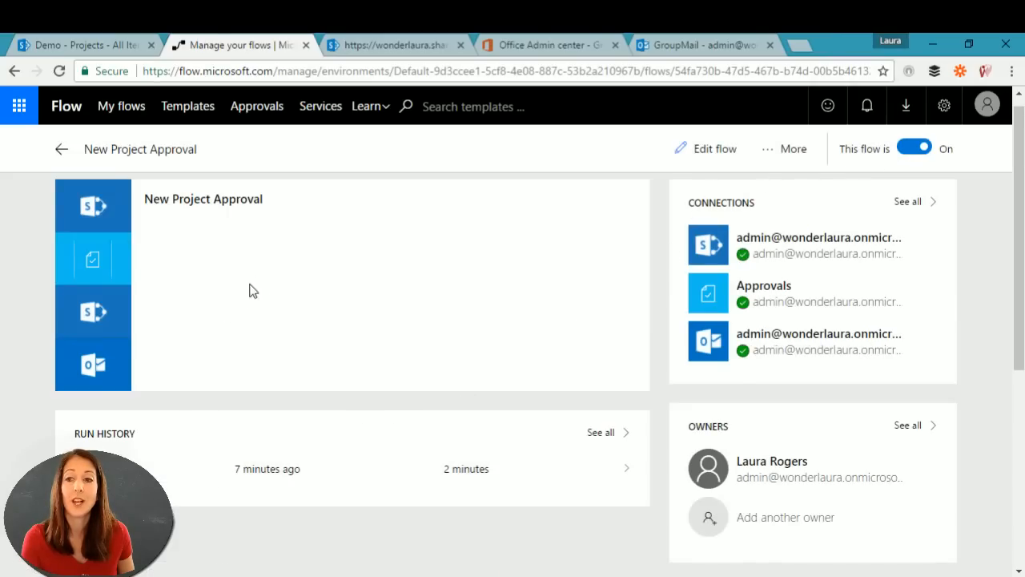
Step: Add a second user's e-mail address as an approver in Start an approval's Assigned To field
click(715, 152)
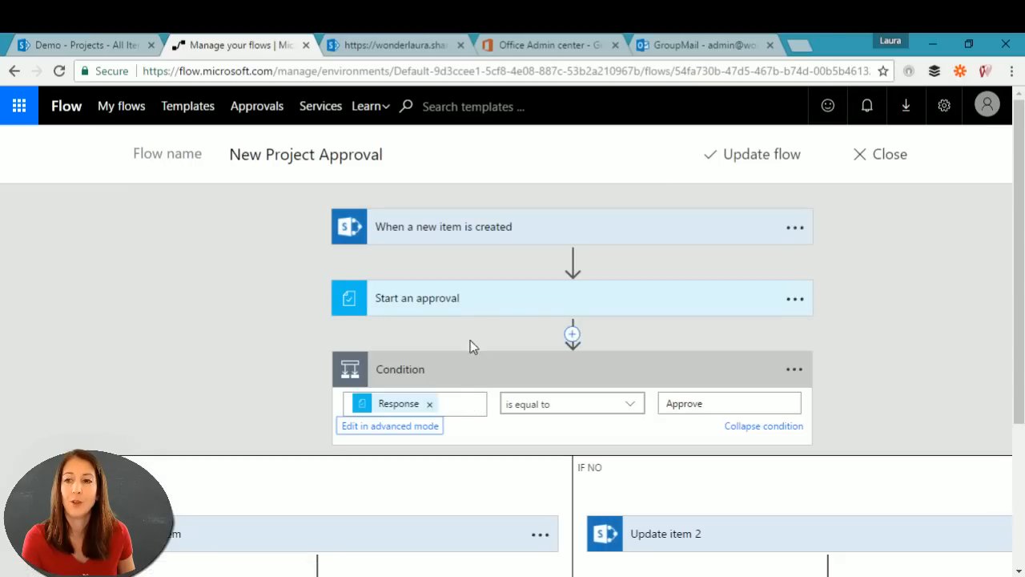
click(468, 308)
click(668, 364)
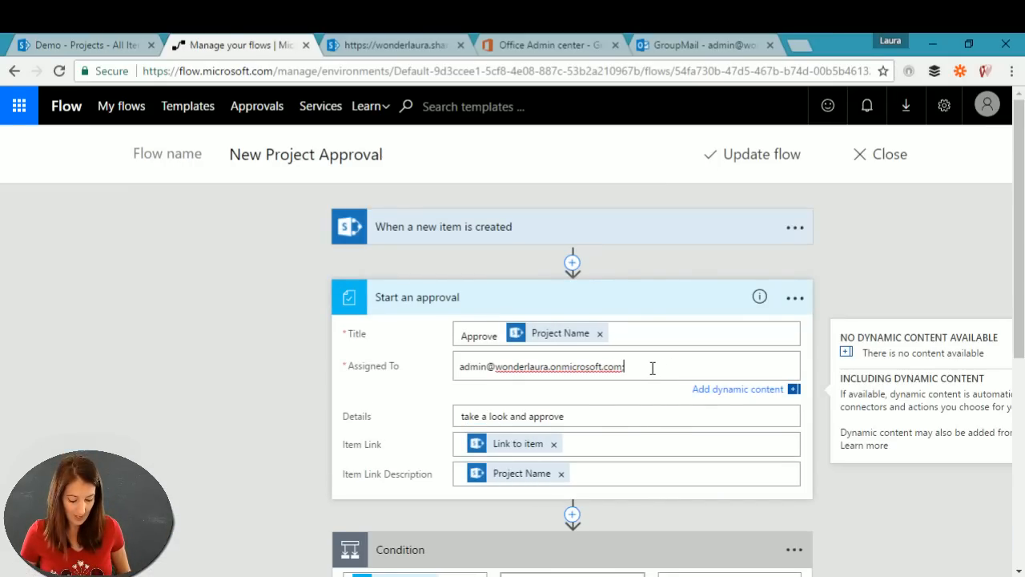
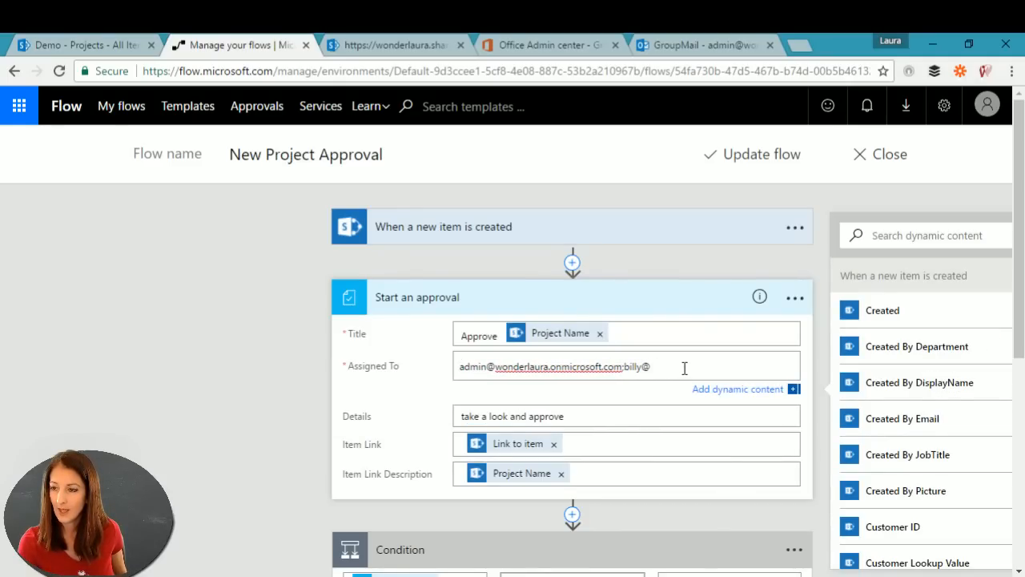
text(w)
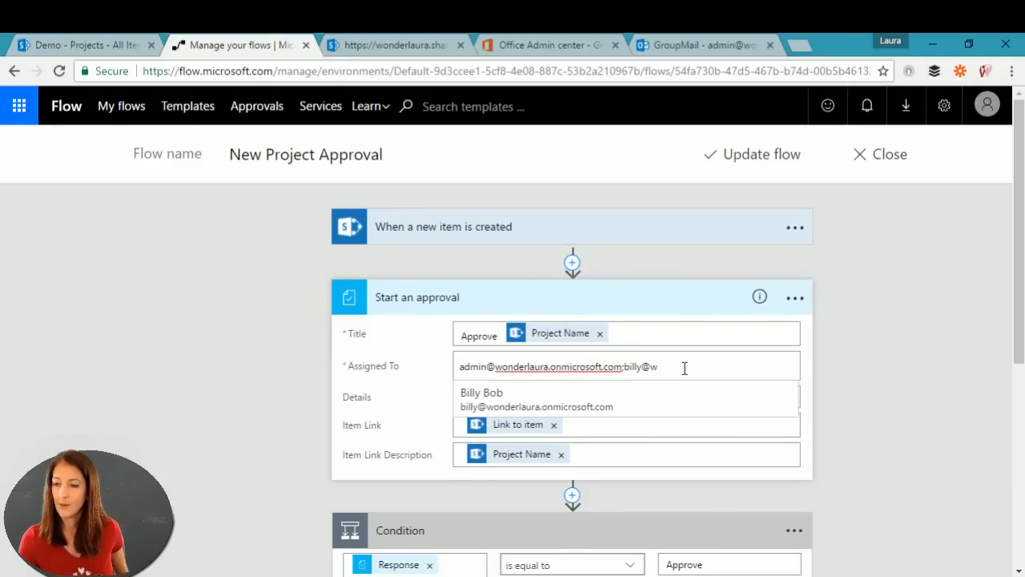
click(499, 396)
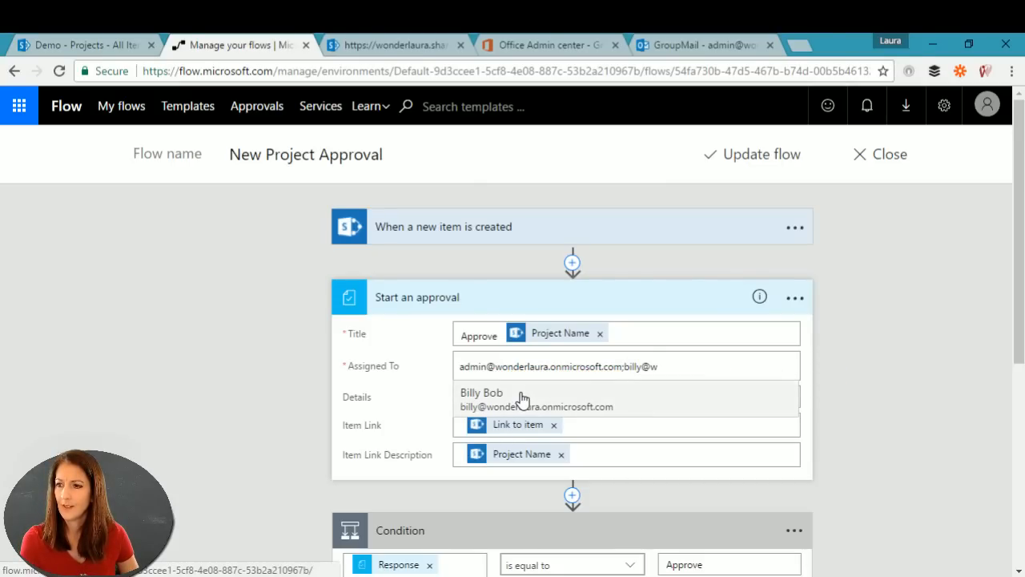
click(524, 404)
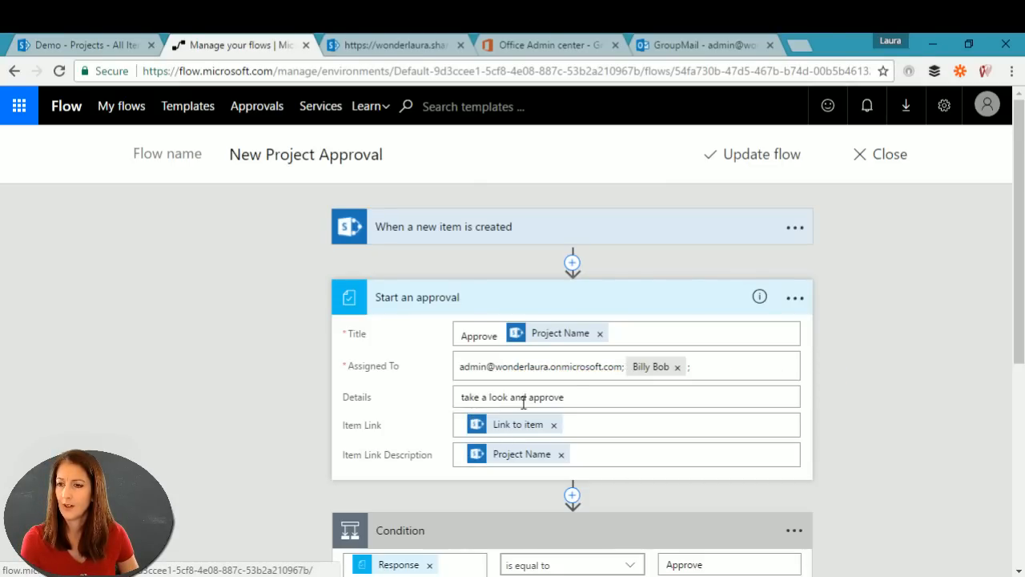
click(570, 365)
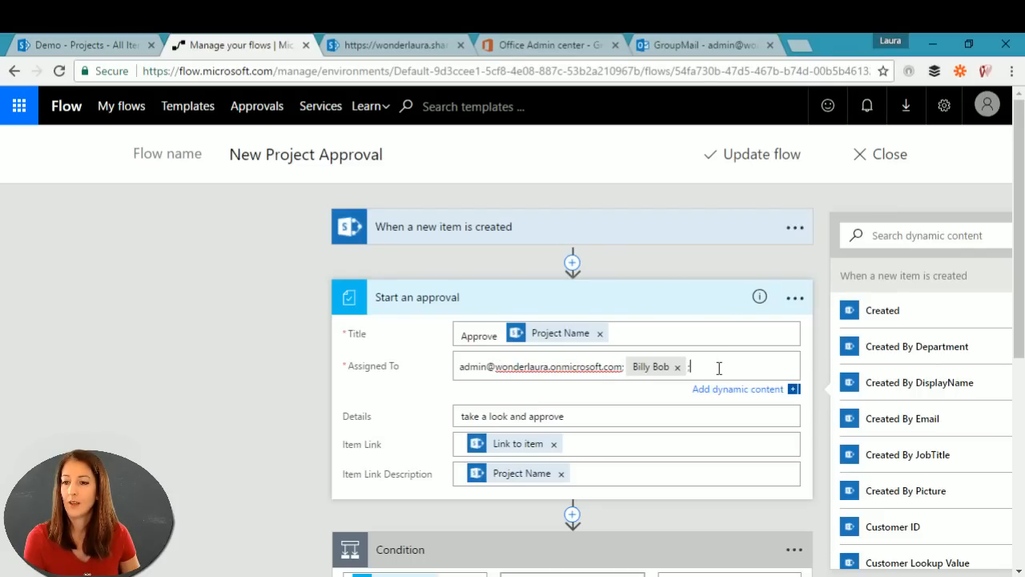
scroll(718, 368, down, 5)
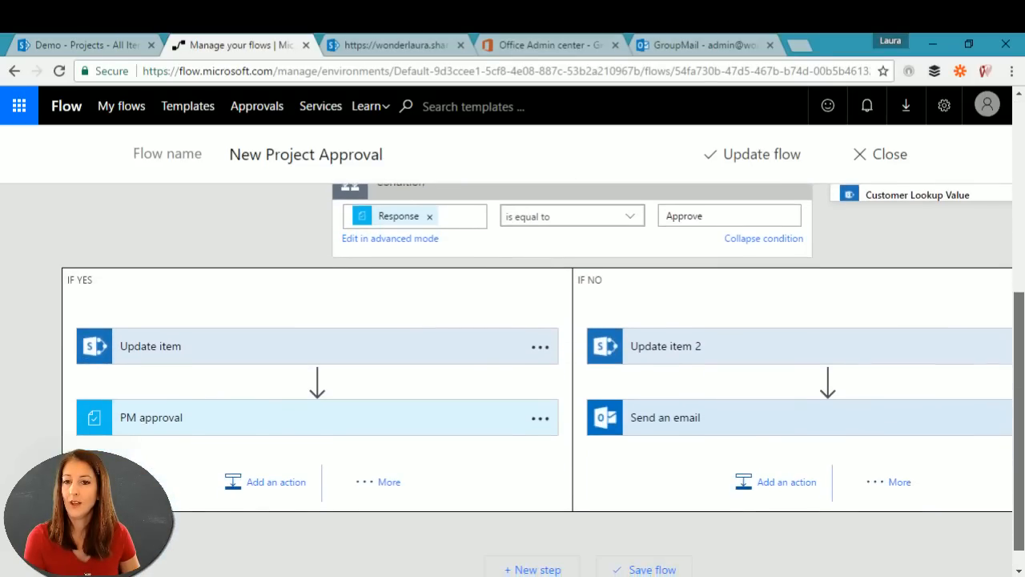
Step: Copy and delete the maintenance group address from the PM approval's Assigned To field
scroll(321, 384, down, 1)
click(208, 392)
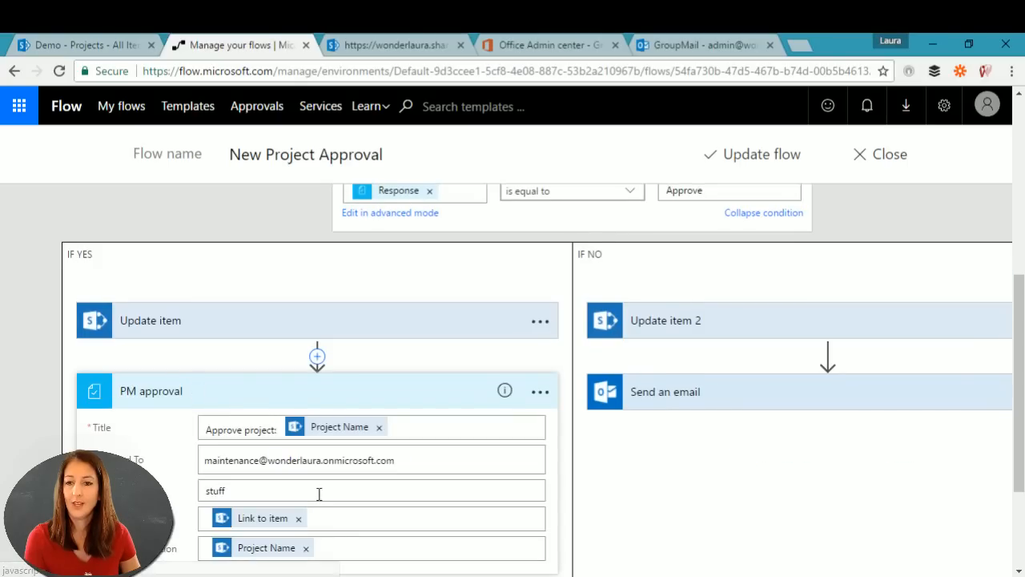
click(420, 458)
drag(419, 458, 183, 453)
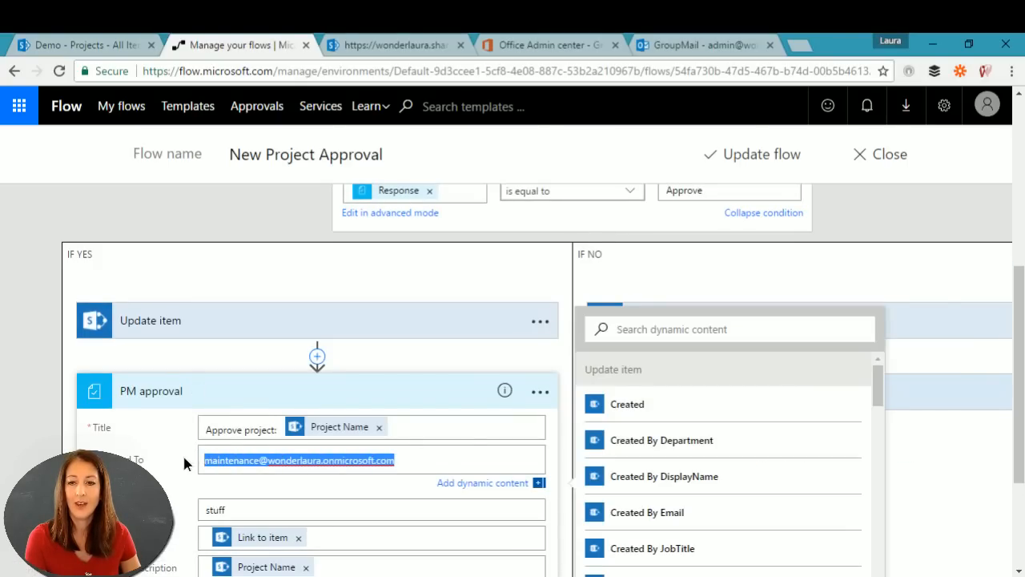
key(ctrl+c)
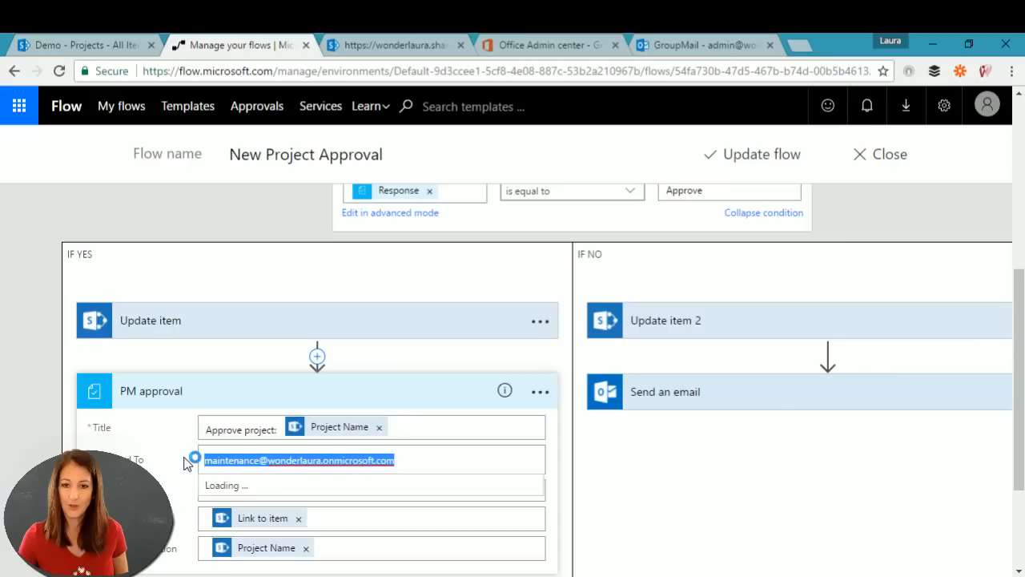
click(438, 465)
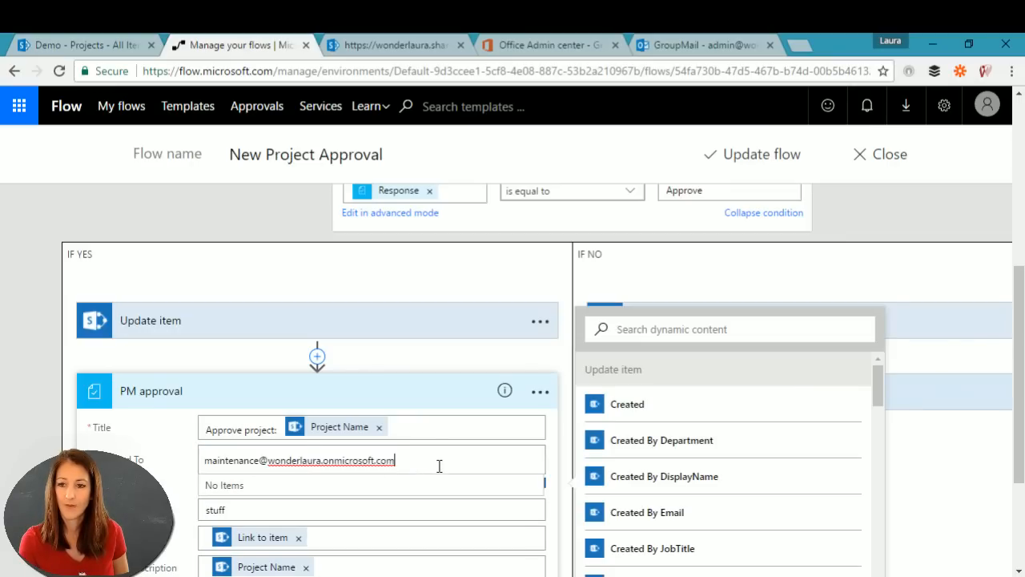
key(BackSpace)
key(BackSpace)
key(BackSpace)
key(BackSpace)
key(BackSpace)
key(BackSpace)
key(BackSpace)
key(BackSpace)
key(BackSpace)
key(BackSpace)
key(BackSpace)
key(BackSpace)
key(BackSpace)
key(BackSpace)
key(BackSpace)
key(BackSpace)
key(BackSpace)
key(BackSpace)
key(BackSpace)
key(BackSpace)
key(BackSpace)
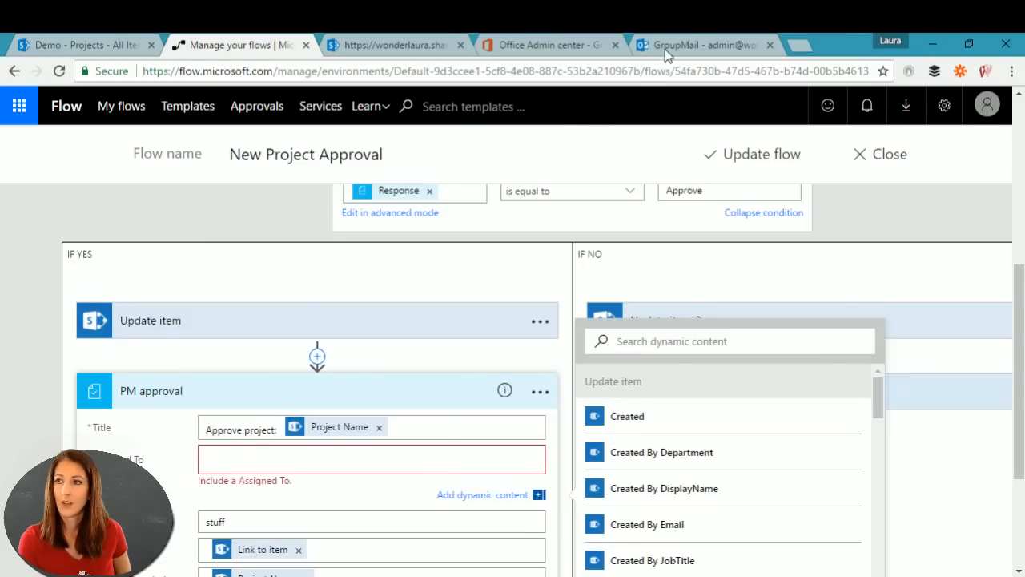
Step: Check the Active users list in the Office 365 admin center and glance at the Wednesday Fun item
click(540, 45)
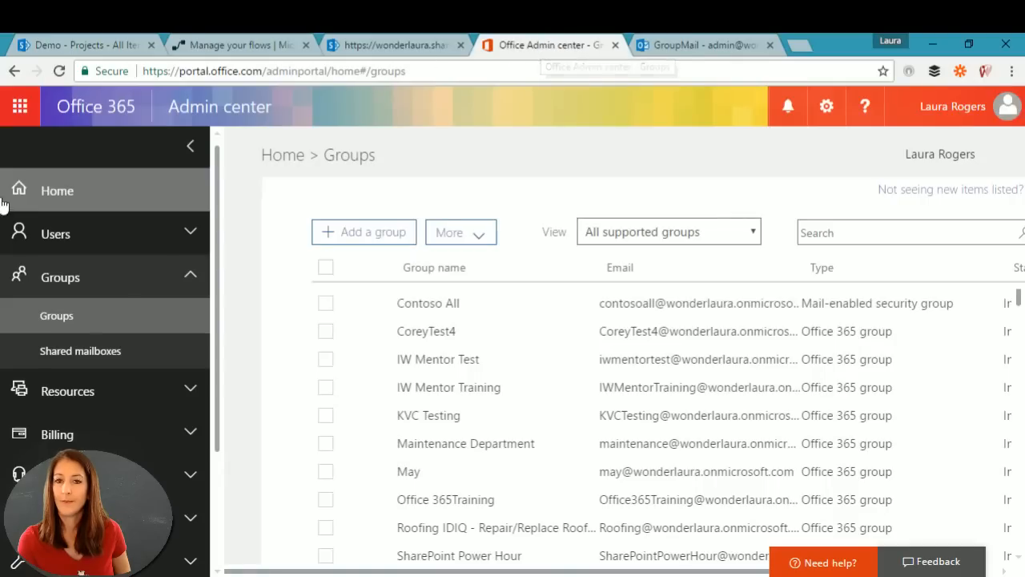
click(62, 229)
click(69, 272)
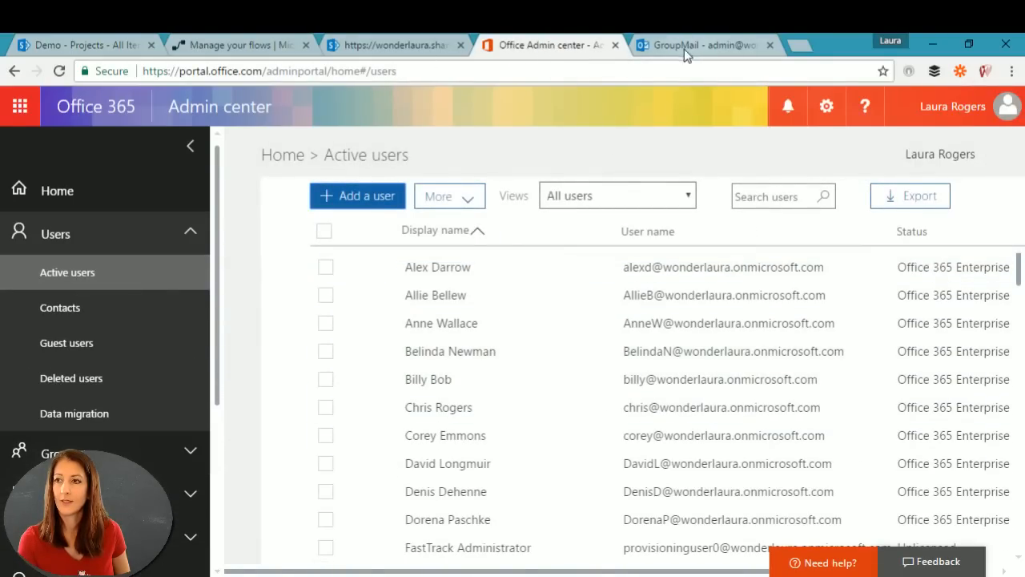
click(361, 45)
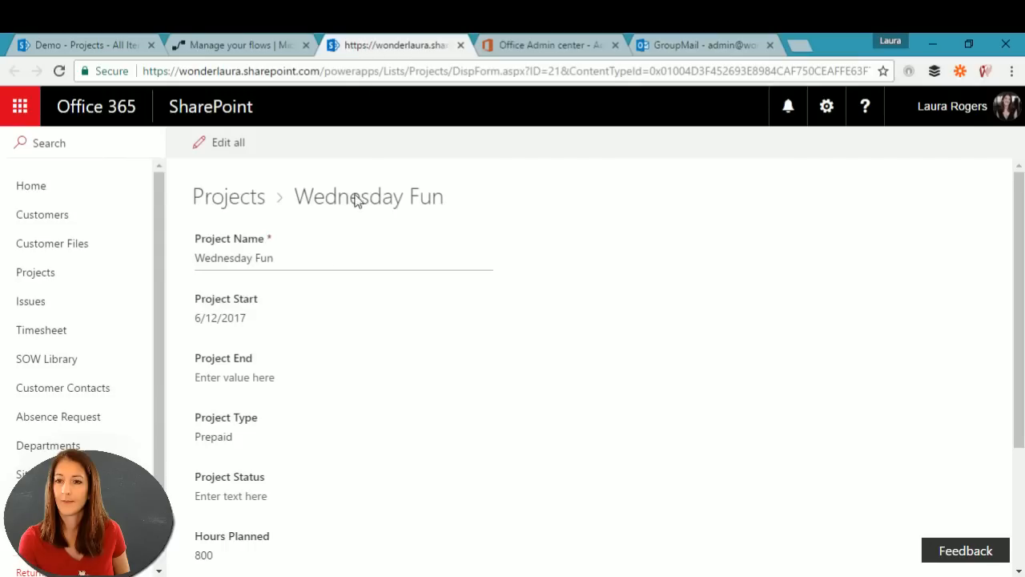
click(245, 45)
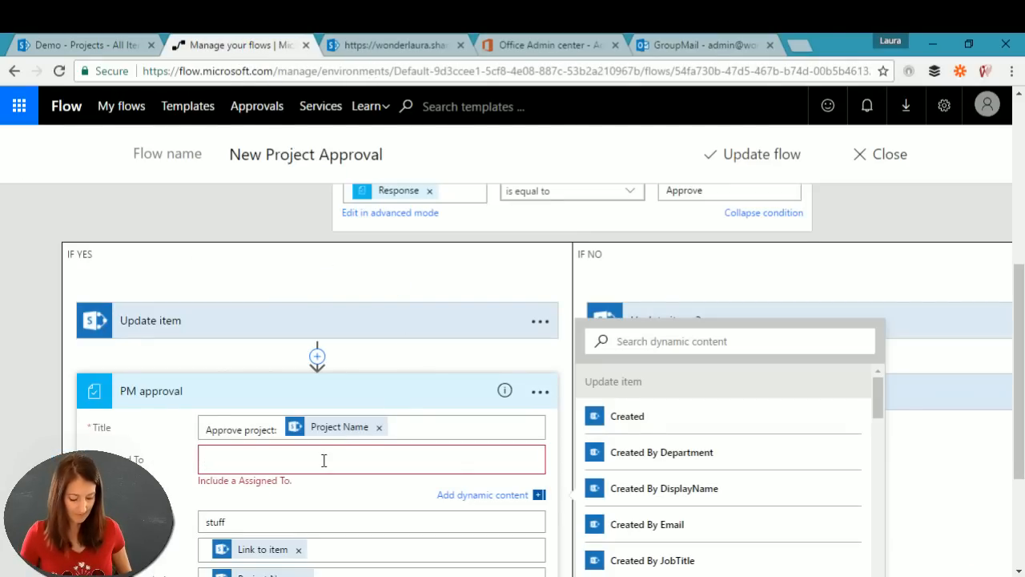
Step: Make the suggested user, found by typing their name, the PM approver and save the flow
text(alex)
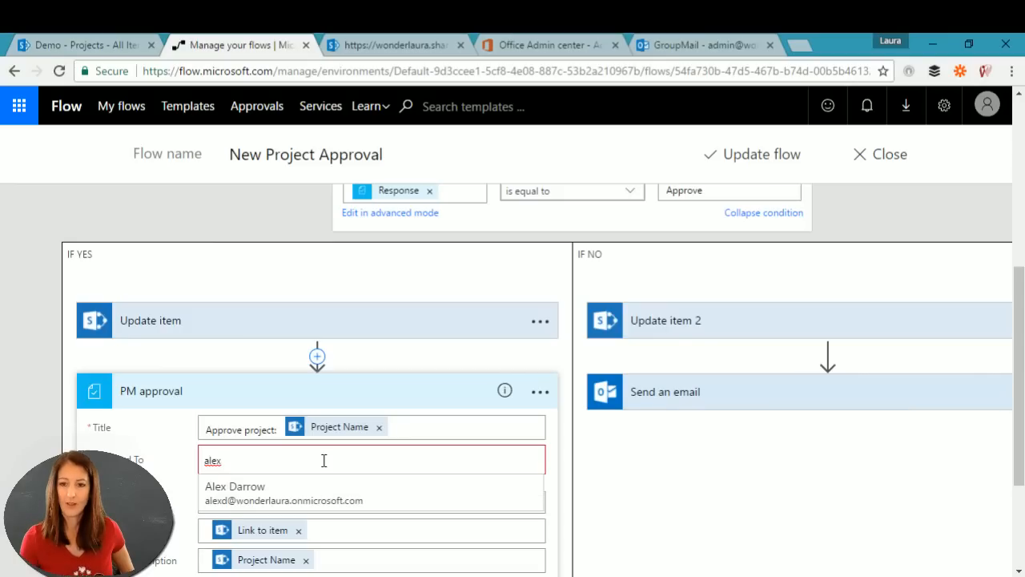
click(297, 494)
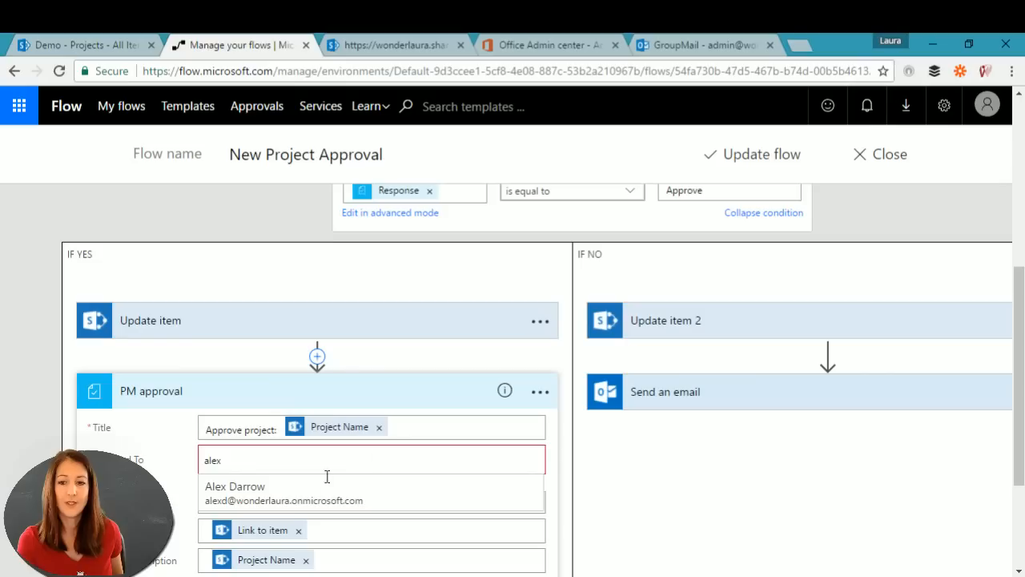
click(258, 494)
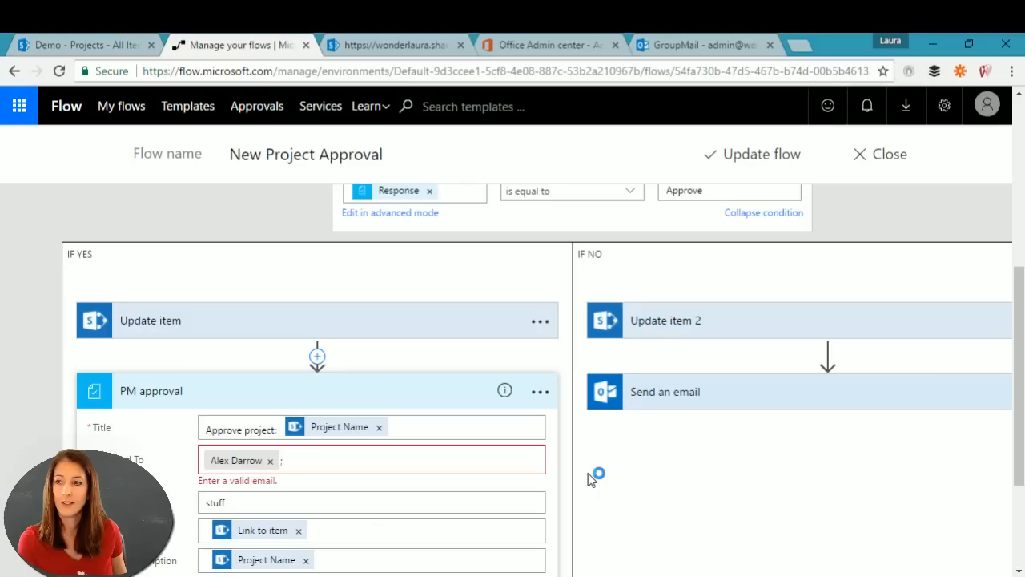
click(760, 156)
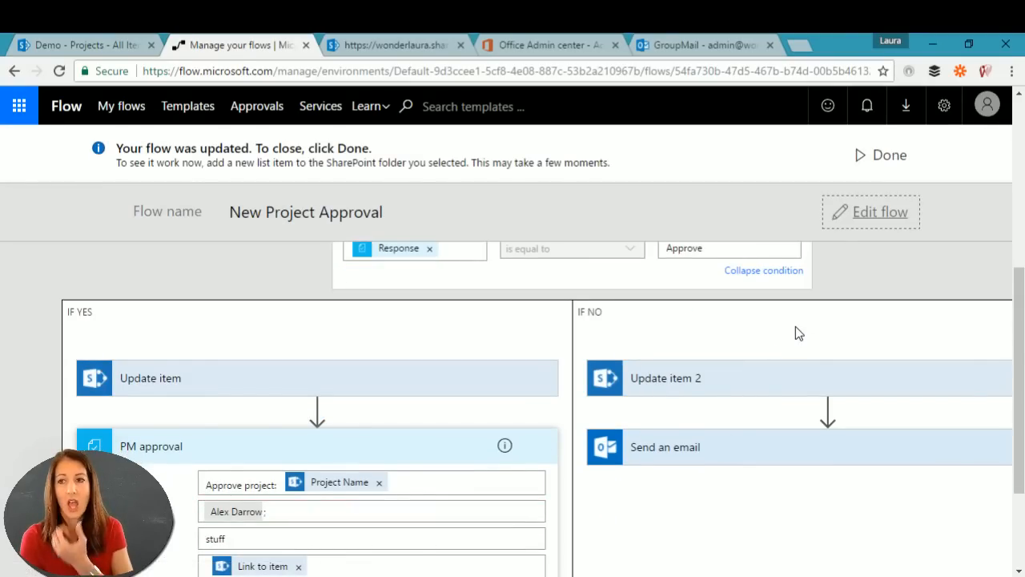
click(884, 155)
scroll(679, 356, down, 5)
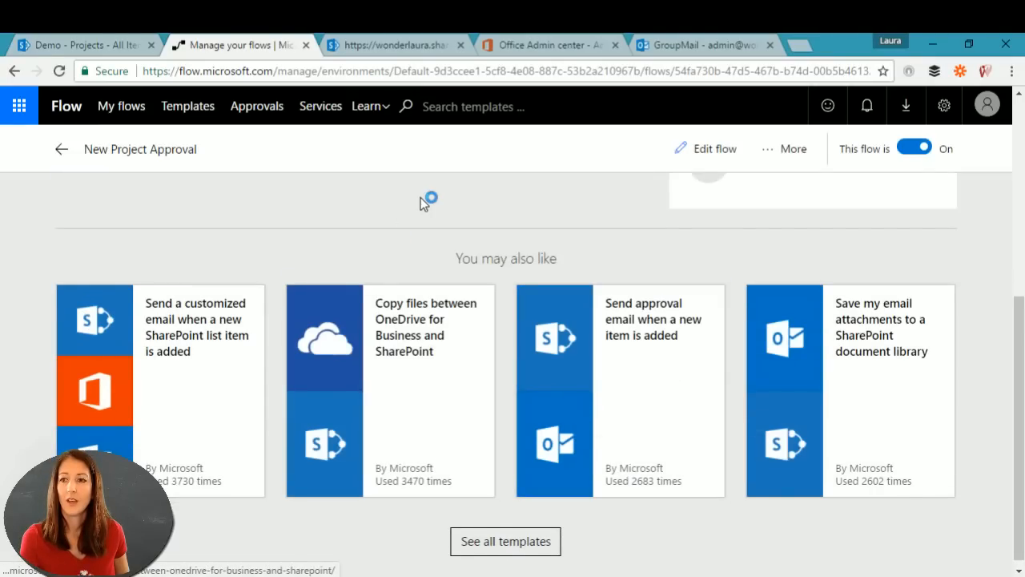
drag(1021, 312, 1021, 116)
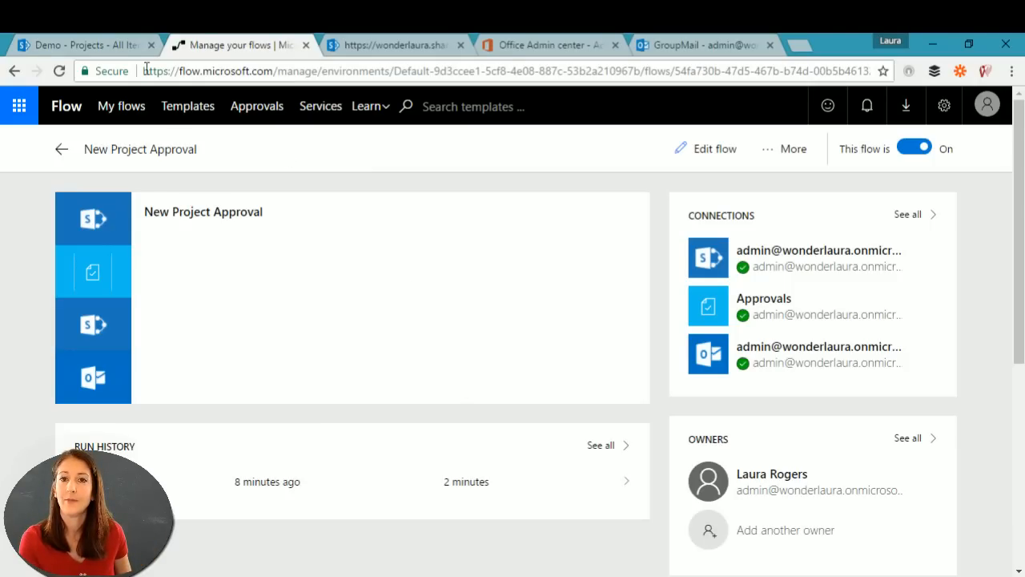
click(88, 48)
click(302, 227)
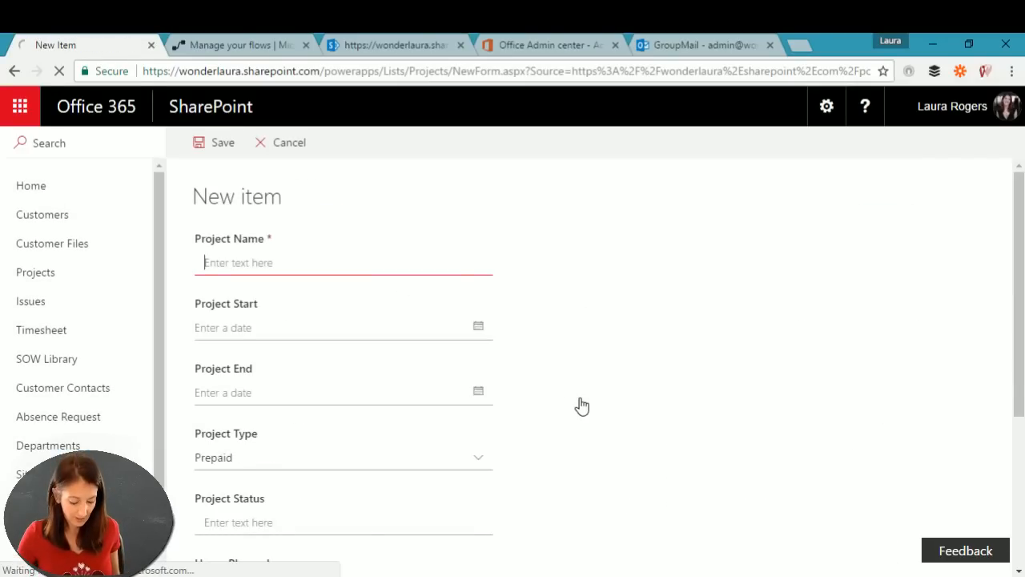
Step: Create project 'Wednesday Test 2' starting 6/13, type Managed, 8 hours planned, customer Contoso
text(We)
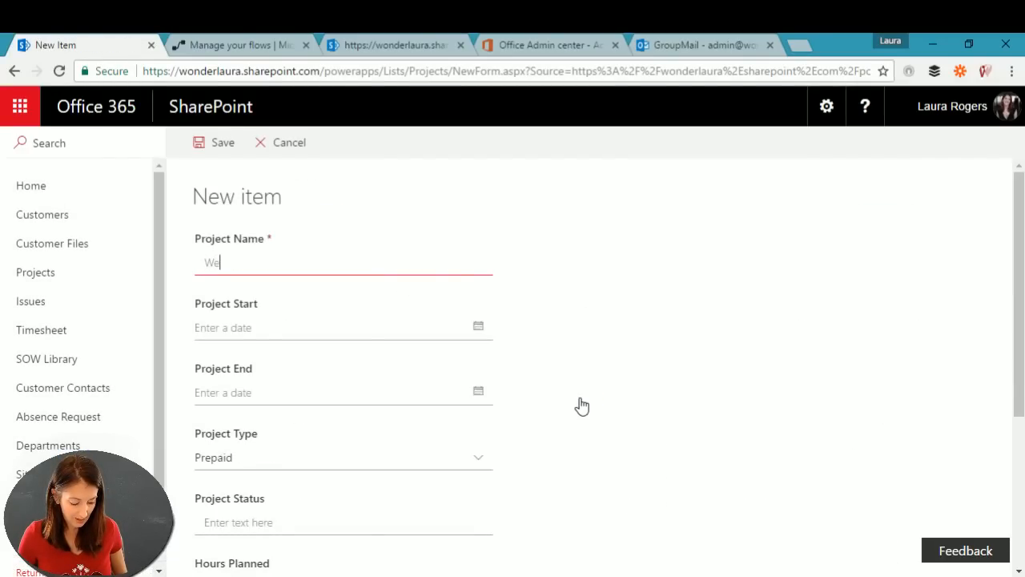
text(dnesday T)
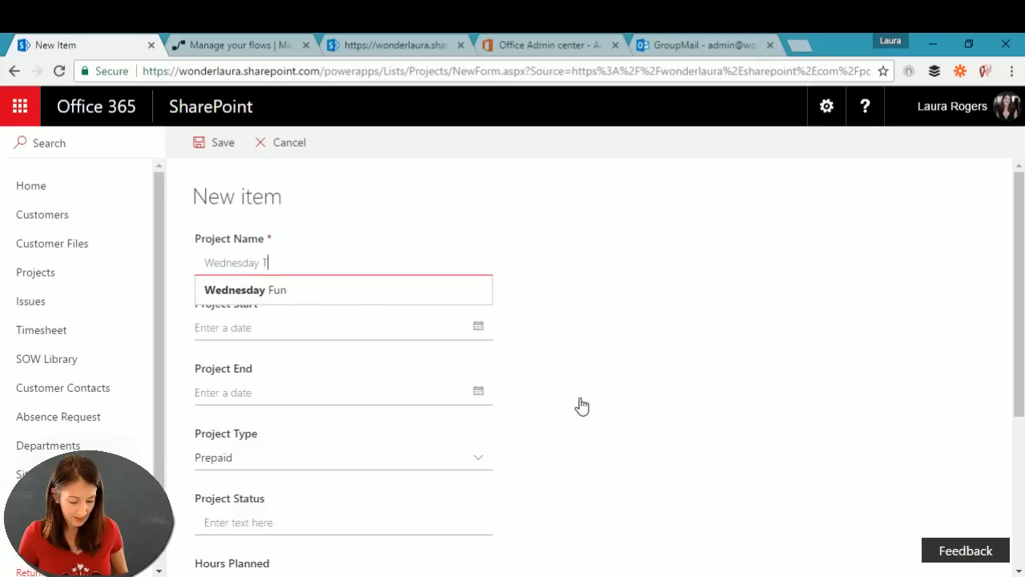
text(est 2)
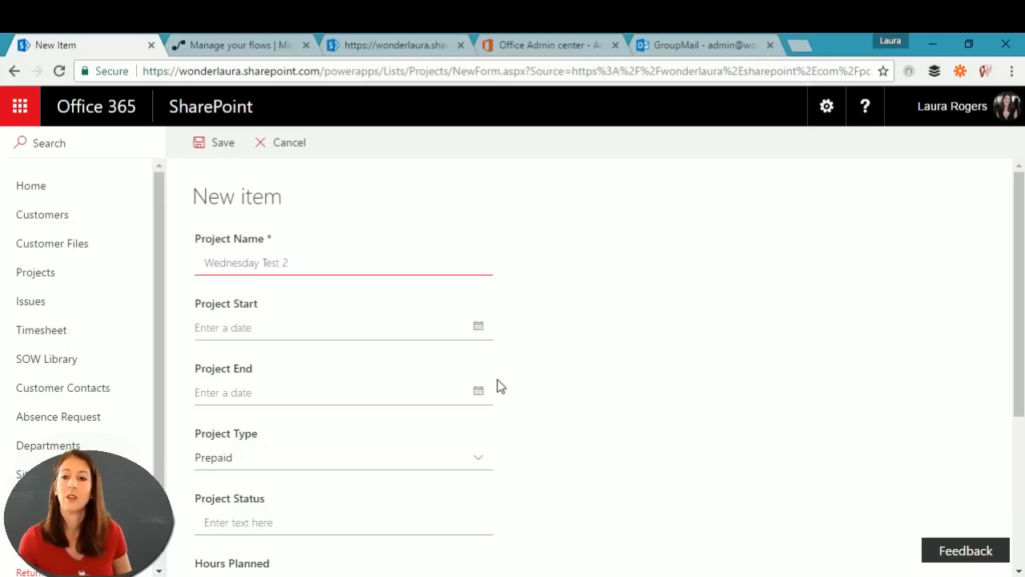
click(354, 332)
text(6/13)
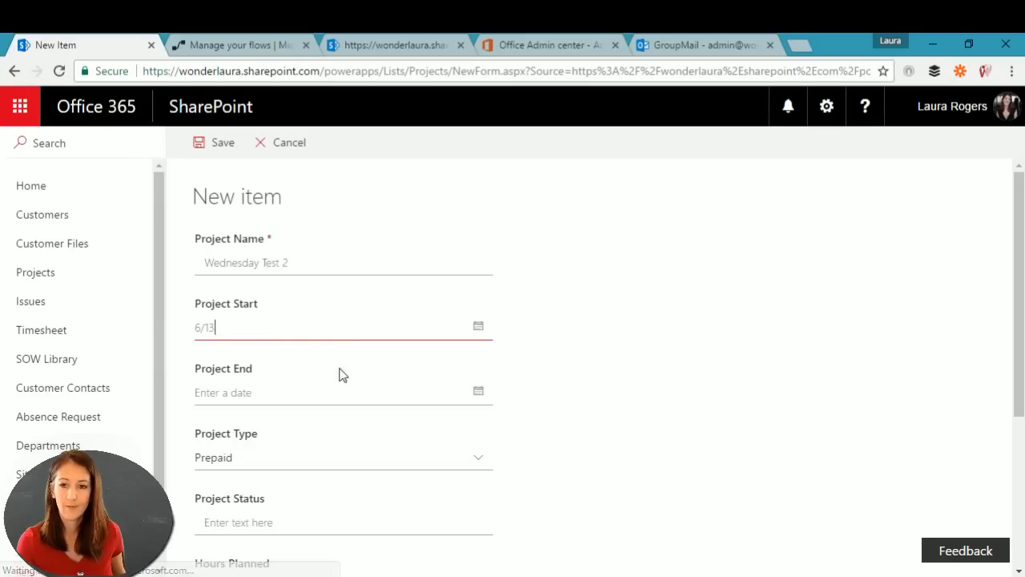
scroll(286, 470, down, 1)
click(276, 392)
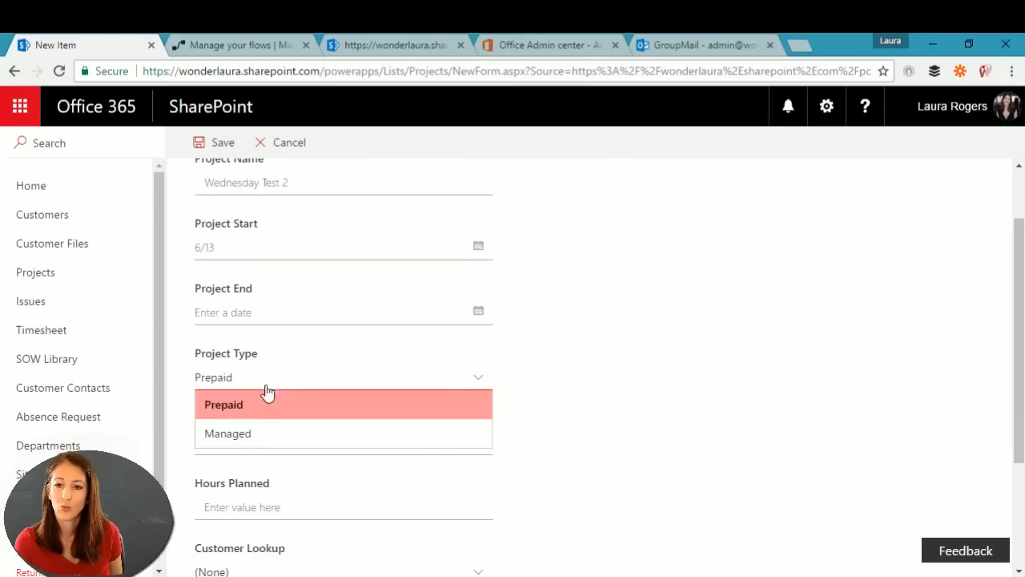
click(250, 432)
scroll(541, 410, down, 2)
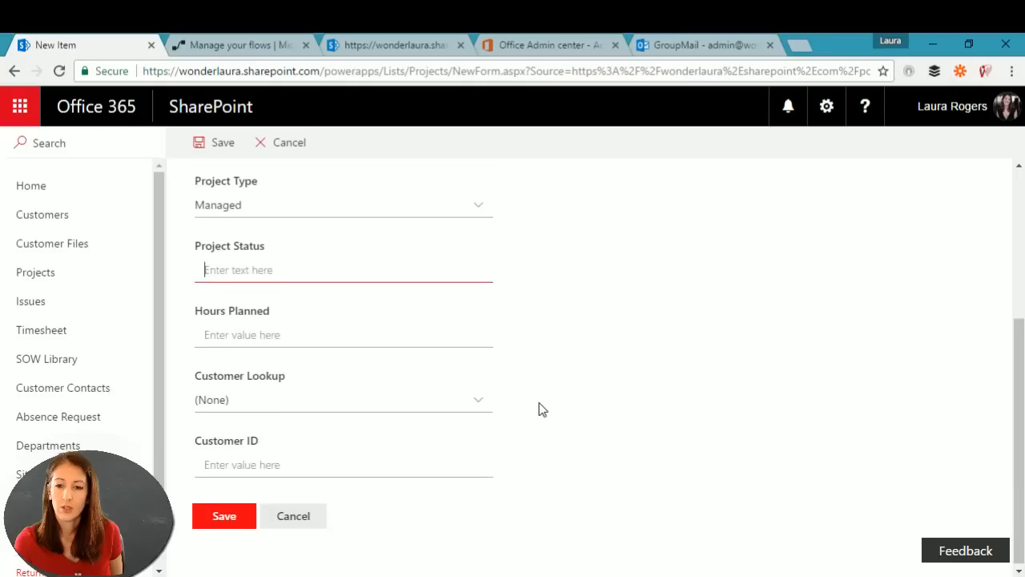
click(288, 330)
text(8)
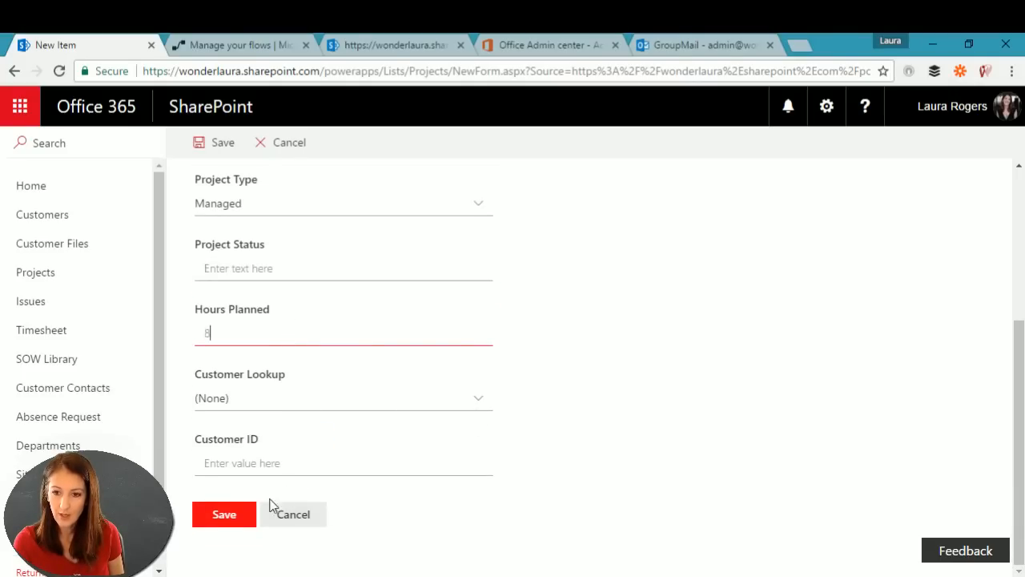
click(235, 400)
click(248, 526)
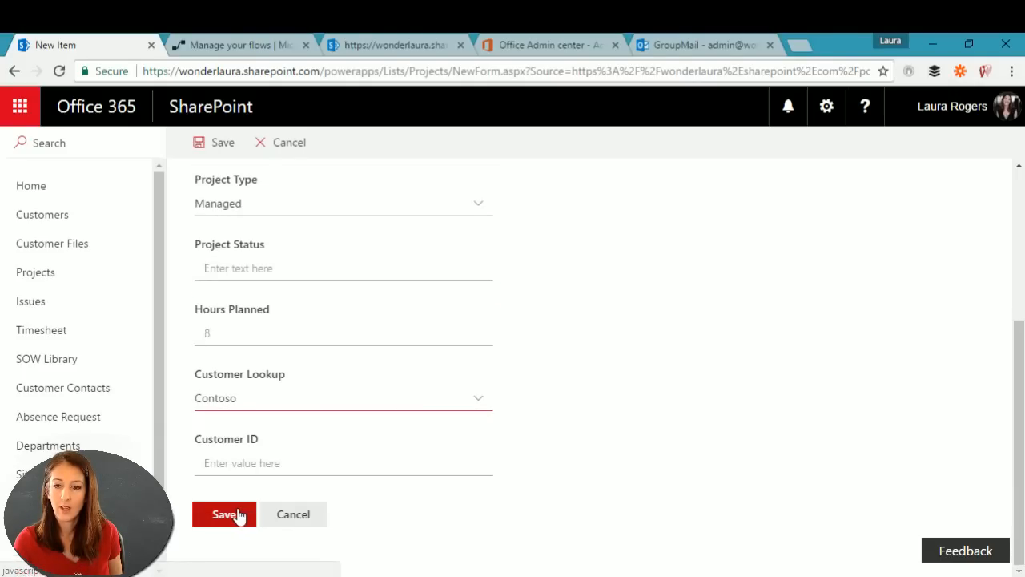
click(232, 517)
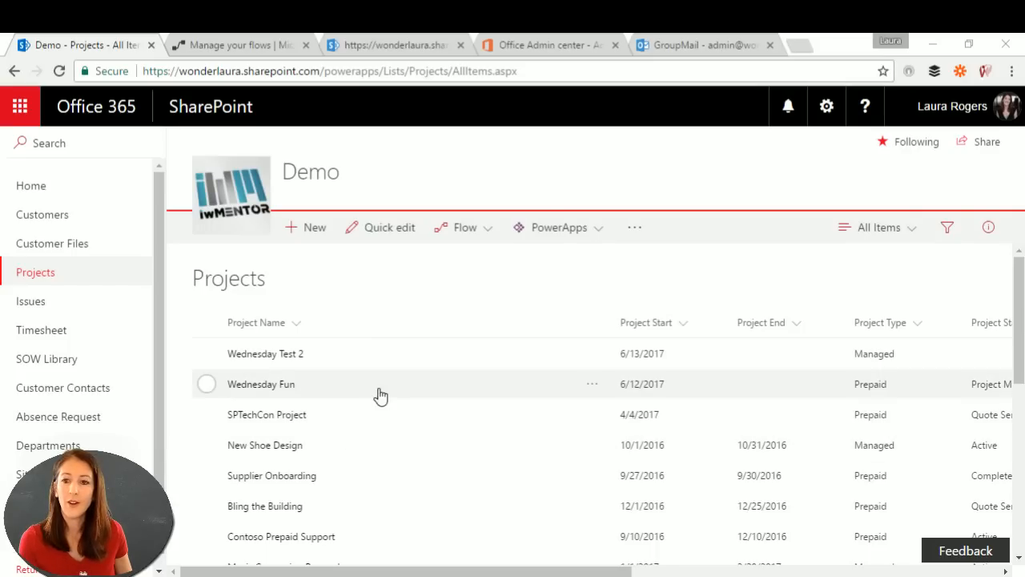
click(249, 46)
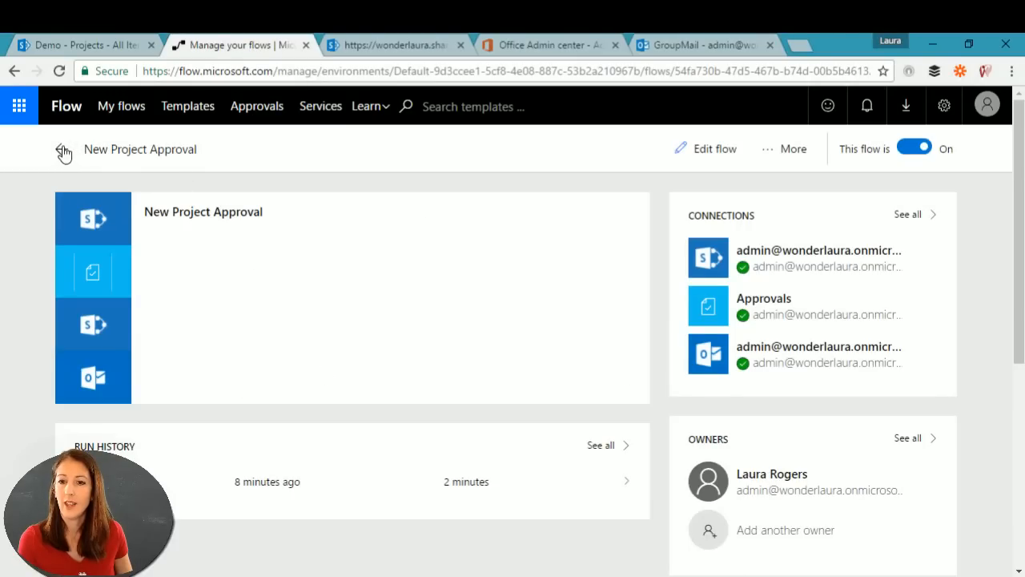
click(521, 71)
key(Return)
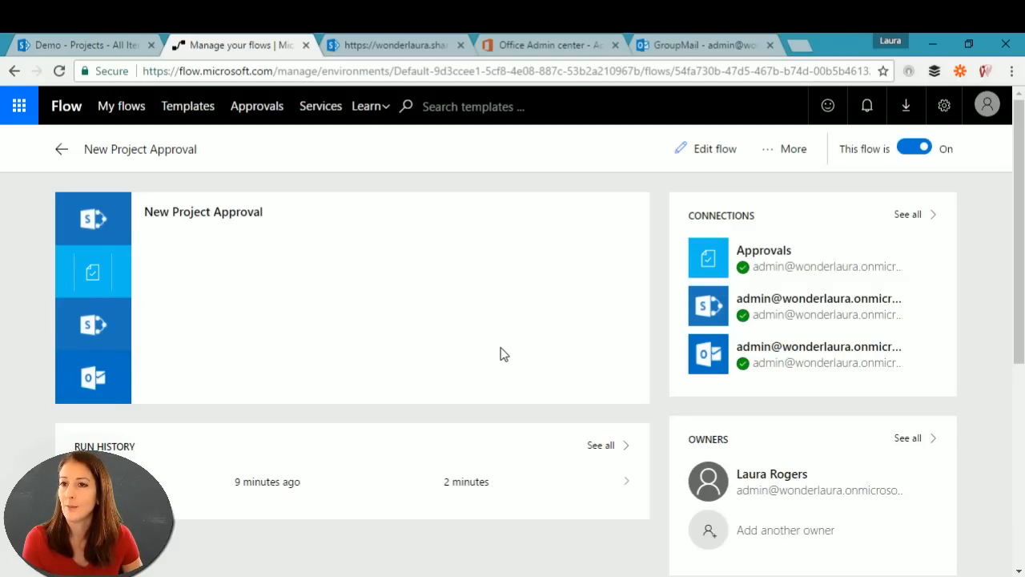
click(411, 72)
key(Return)
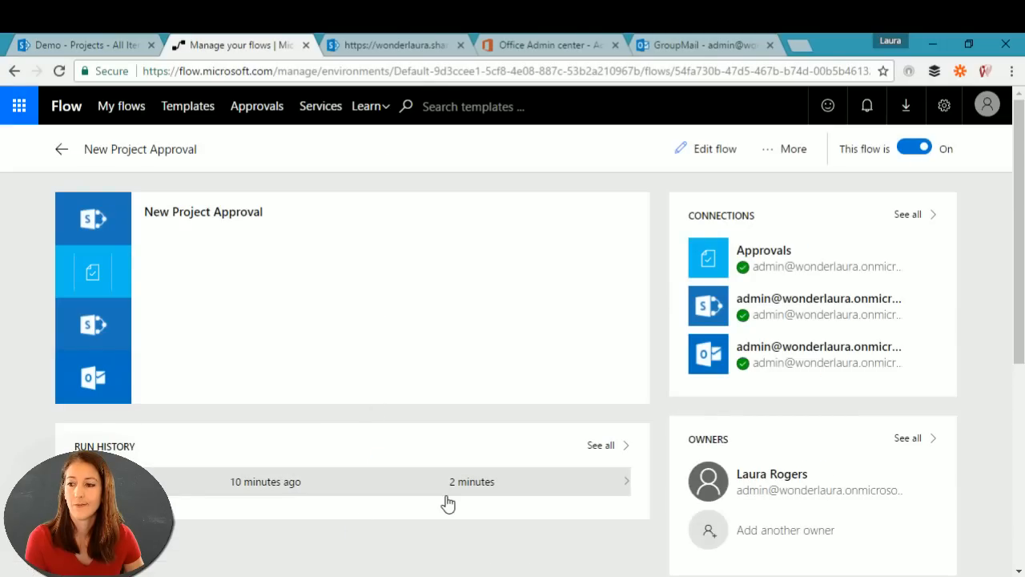
click(89, 45)
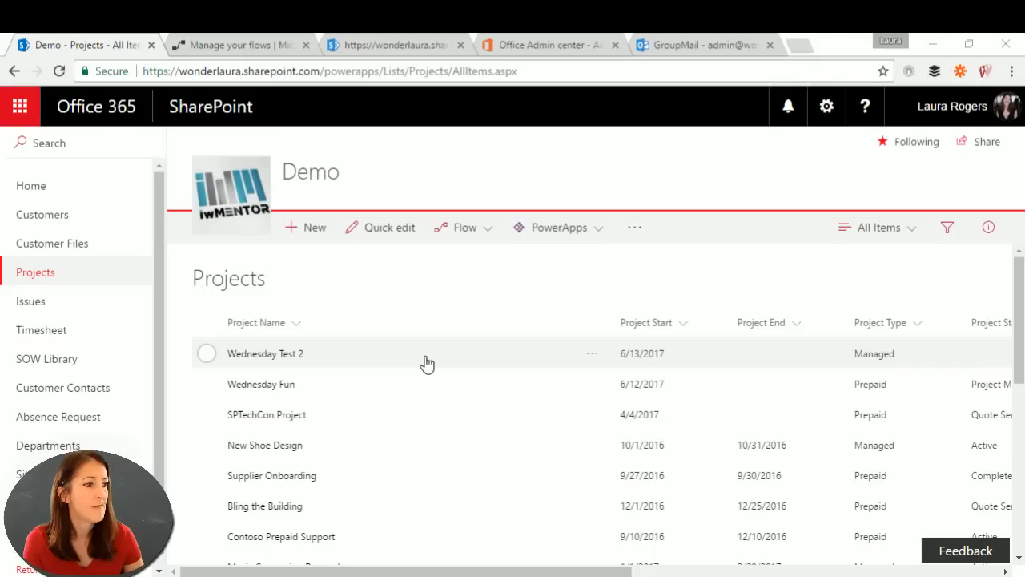
click(369, 66)
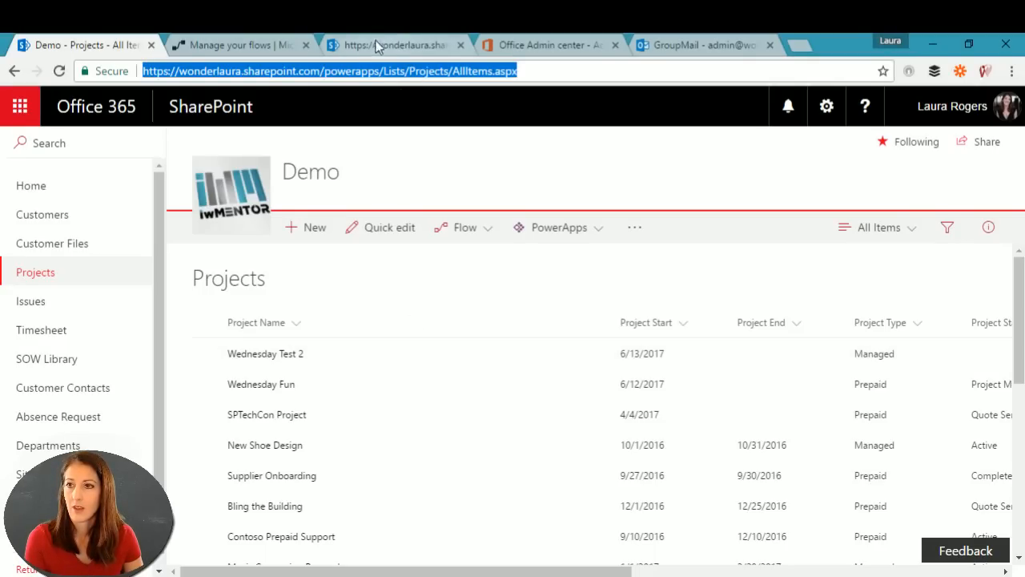
click(232, 45)
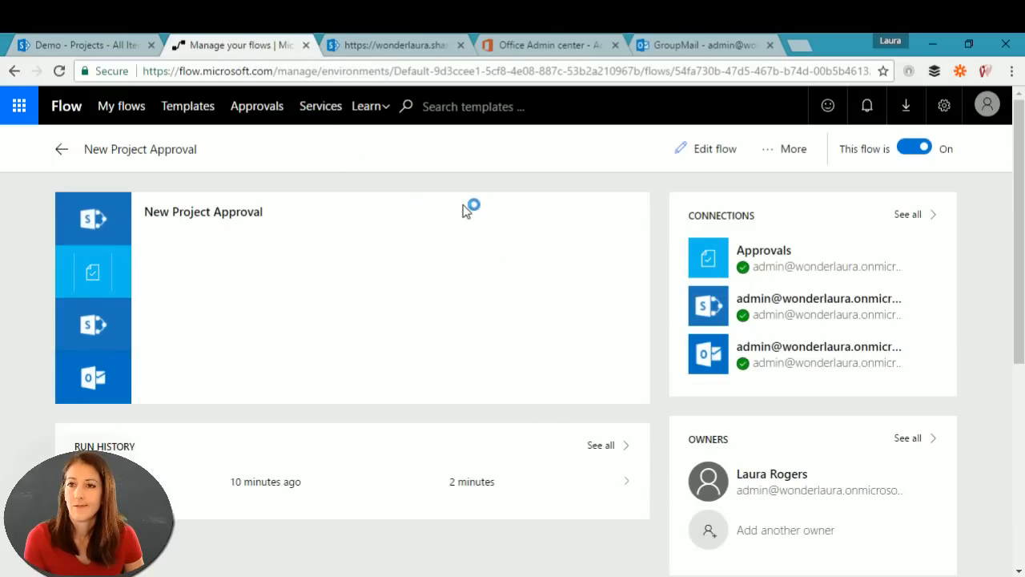
Step: Reload the New Project Approval details page twice to refresh run history, then edit the flow
click(828, 71)
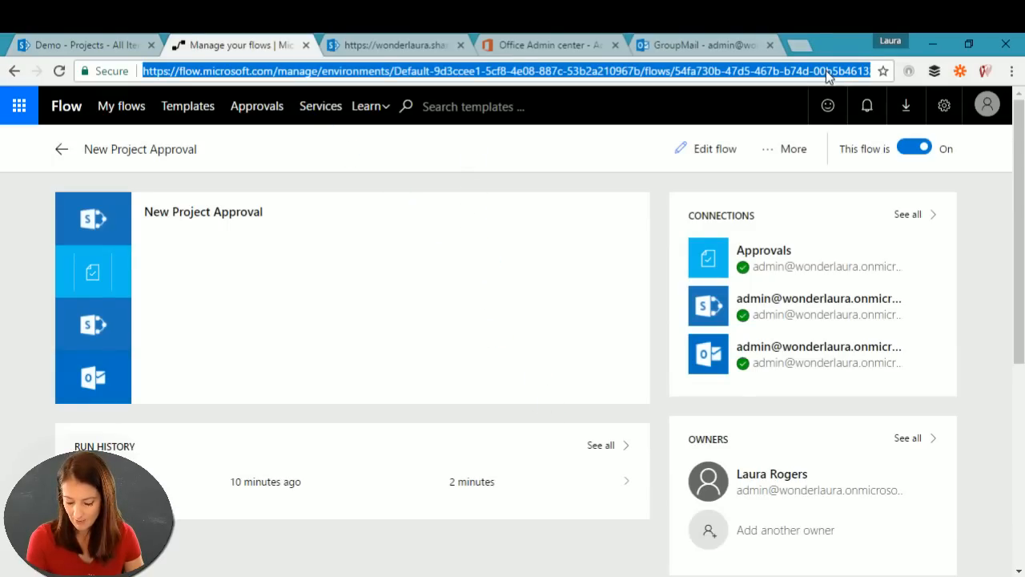
key(Return)
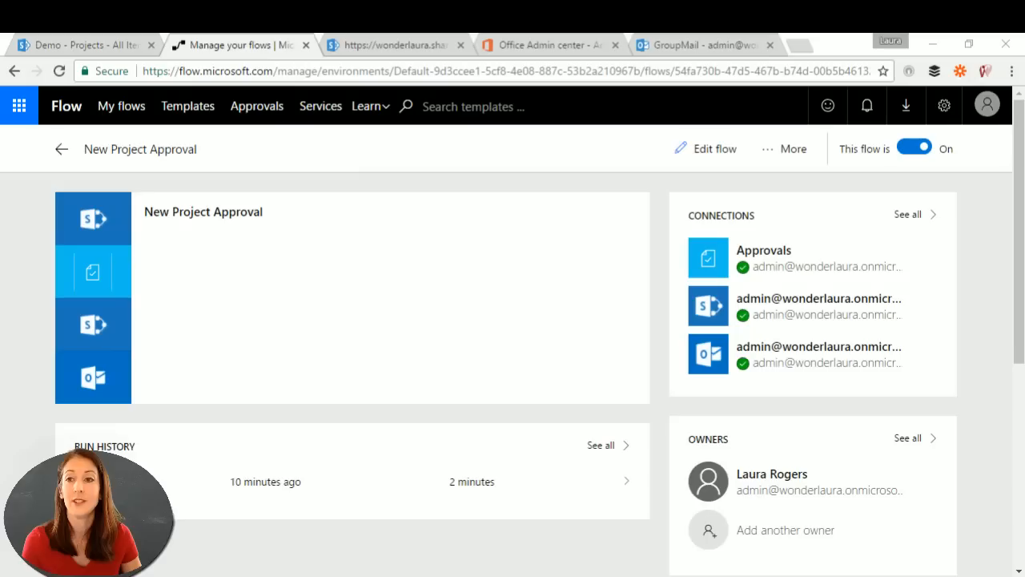
click(425, 71)
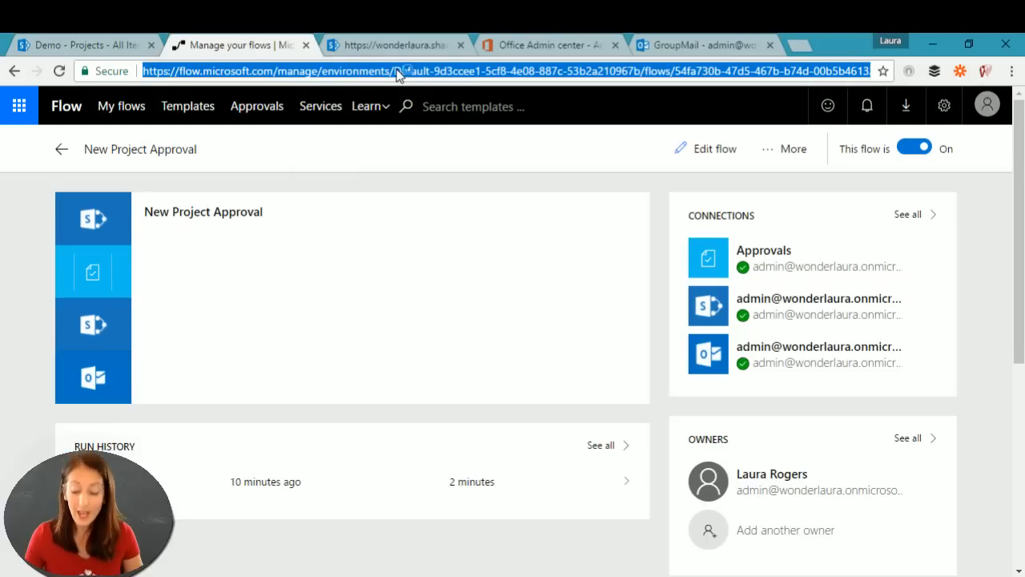
key(Return)
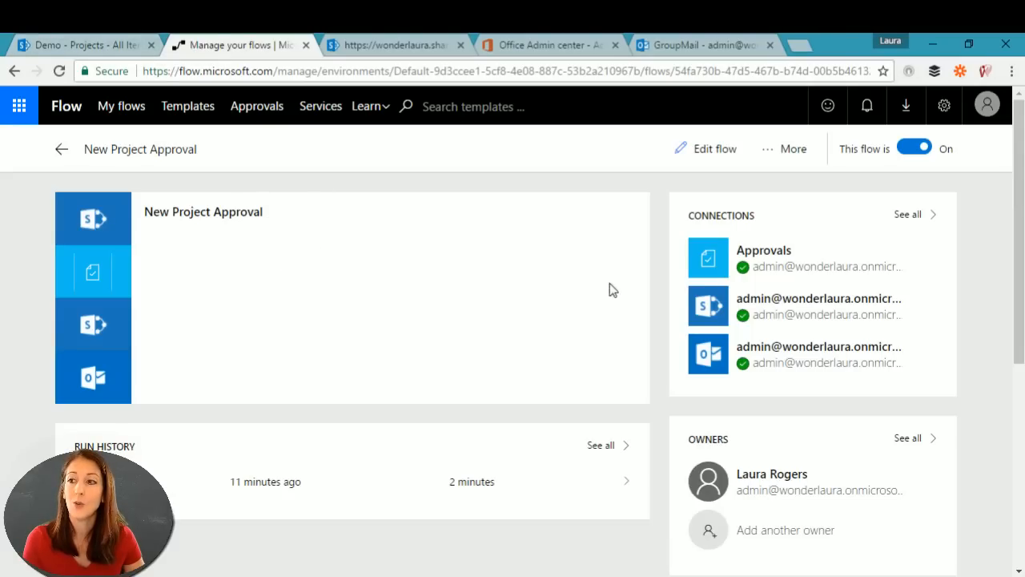
click(715, 149)
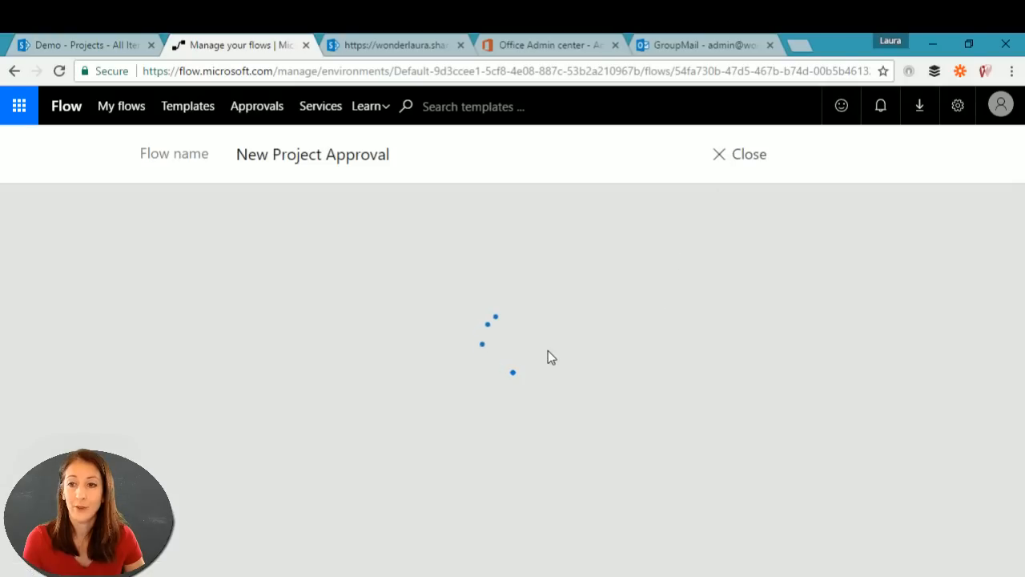
Step: Expand the Start an approval card, then go to the Demo - Projects list in SharePoint
click(450, 303)
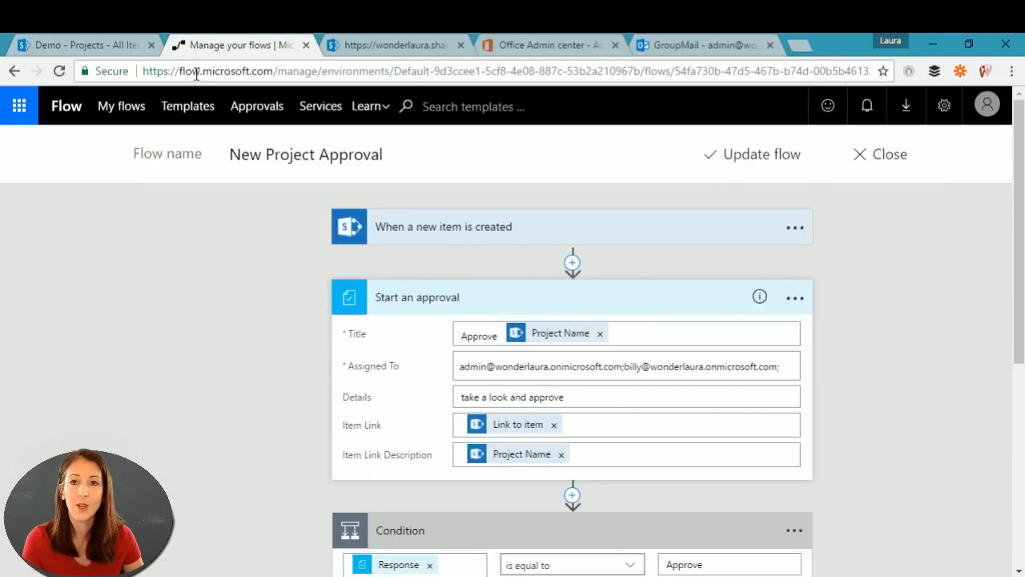
click(93, 40)
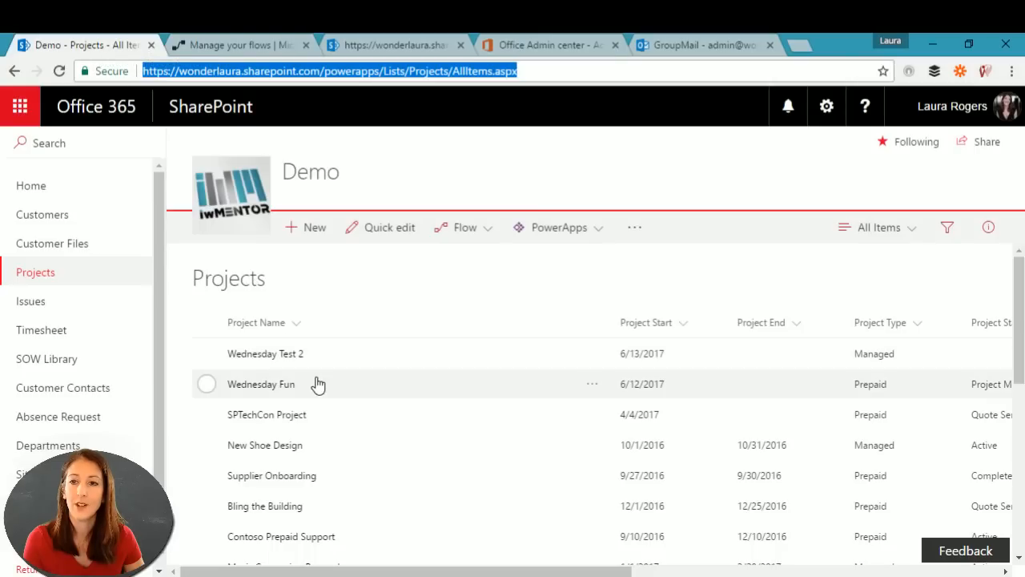
Step: Save a new 'Project Test 3' item with 54 hours planned for Flying High Outfitters
click(319, 227)
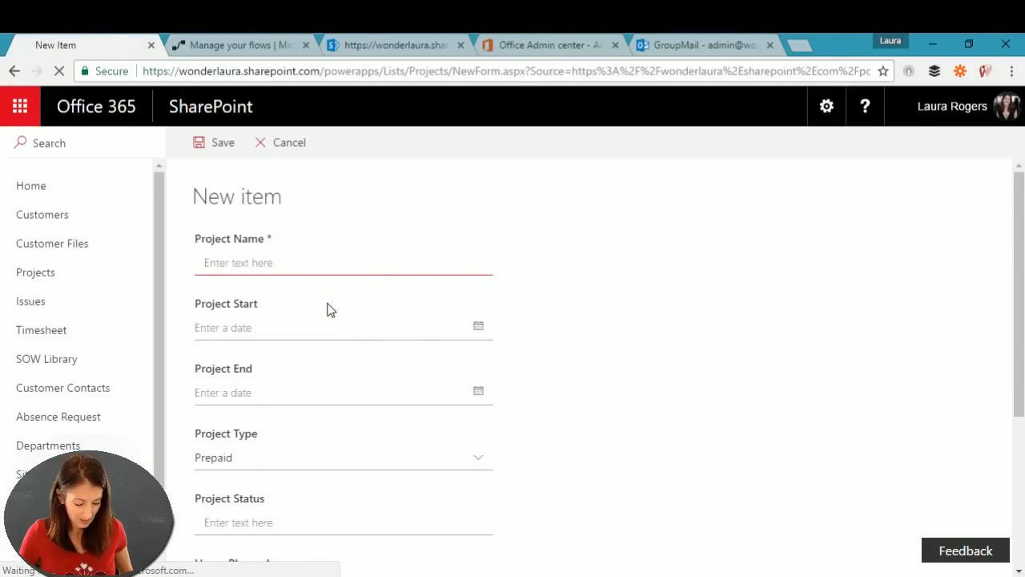
text(Project )
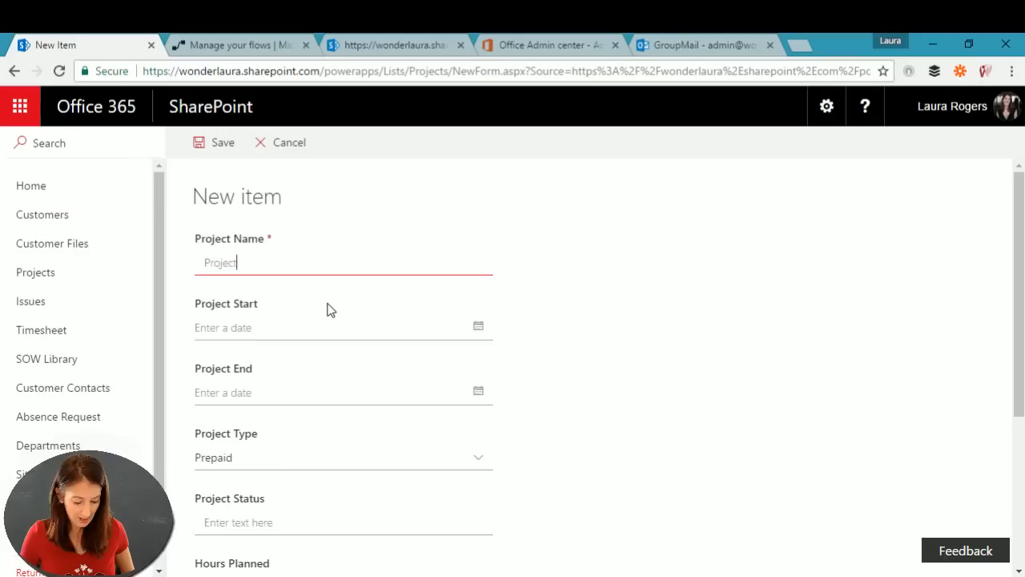
text(Test 3)
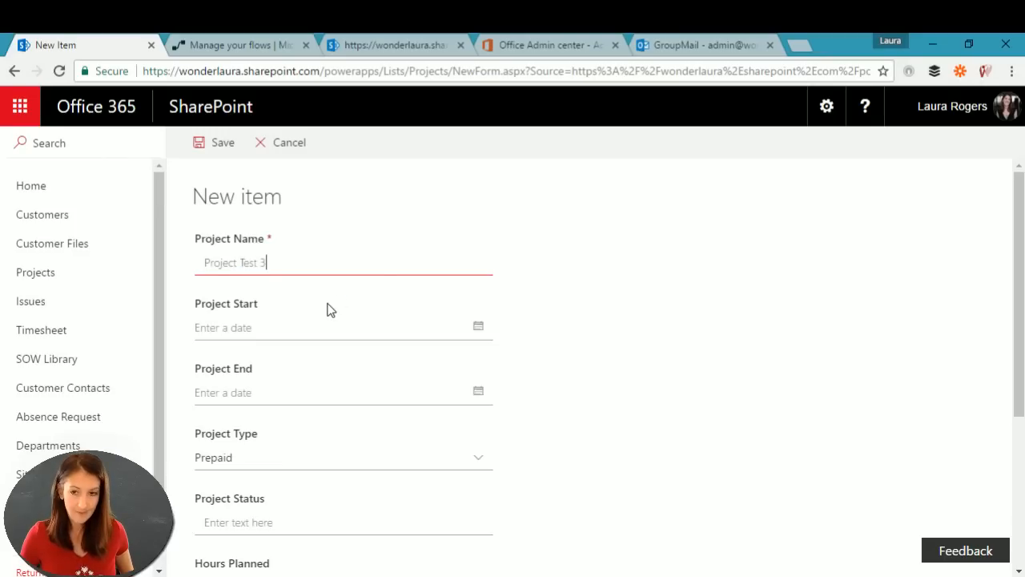
scroll(368, 409, down, 3)
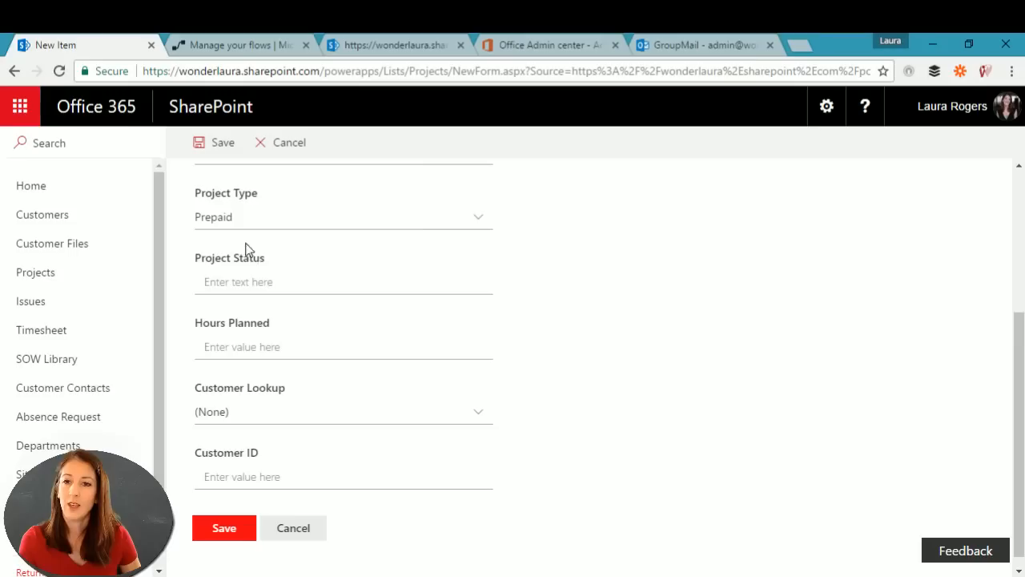
click(261, 346)
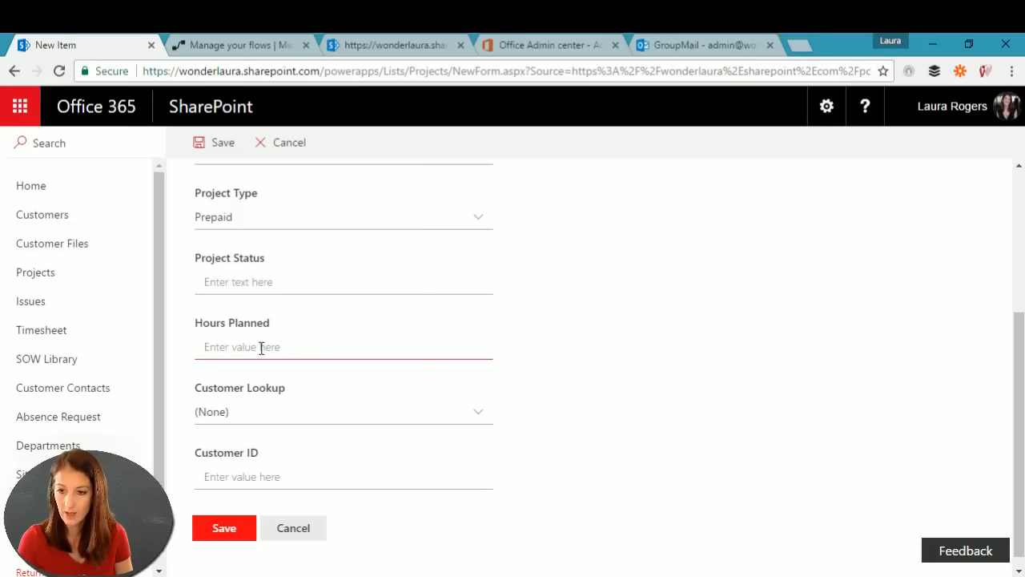
text(54)
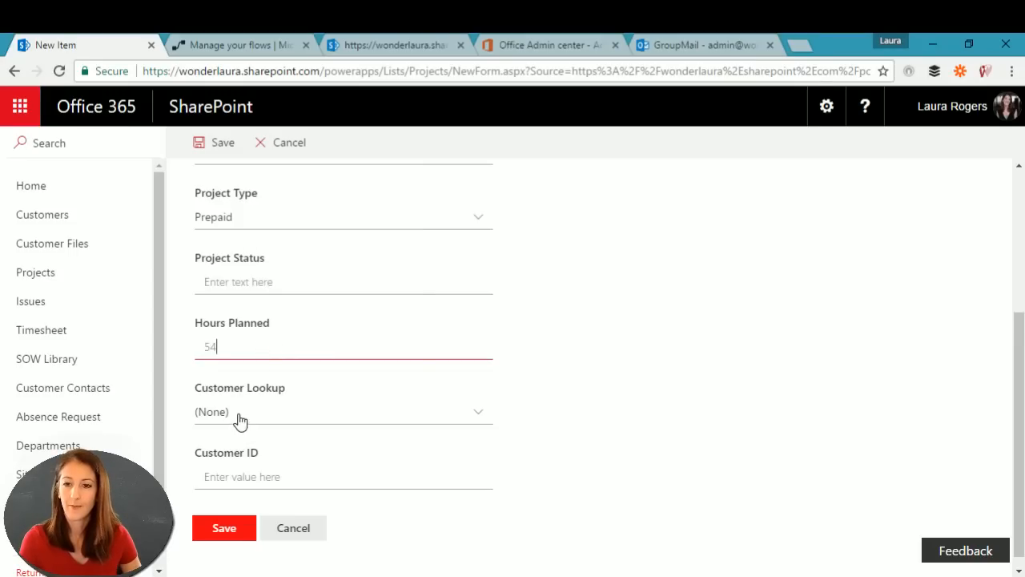
click(236, 413)
click(256, 564)
click(224, 530)
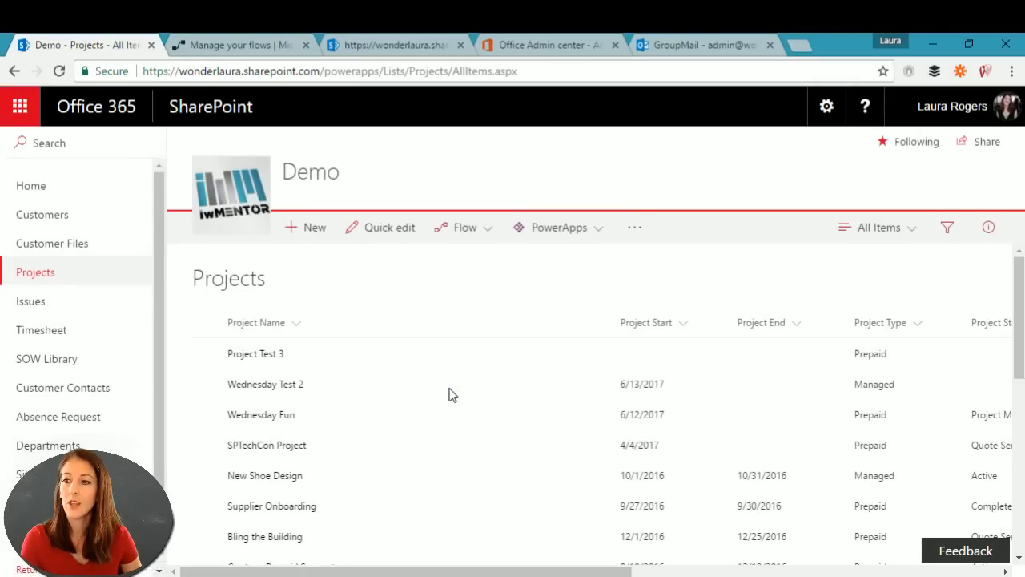
click(244, 46)
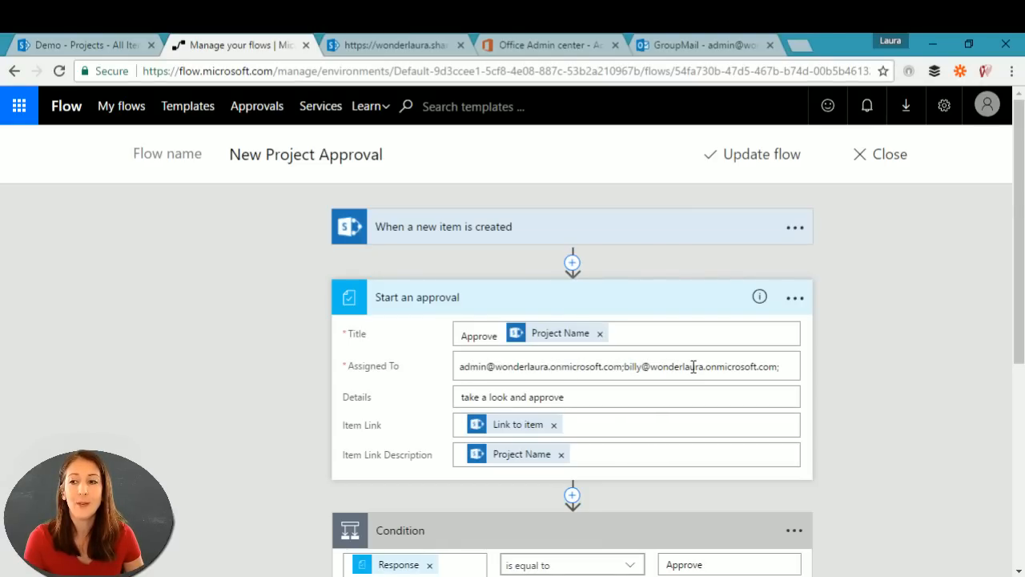
click(603, 368)
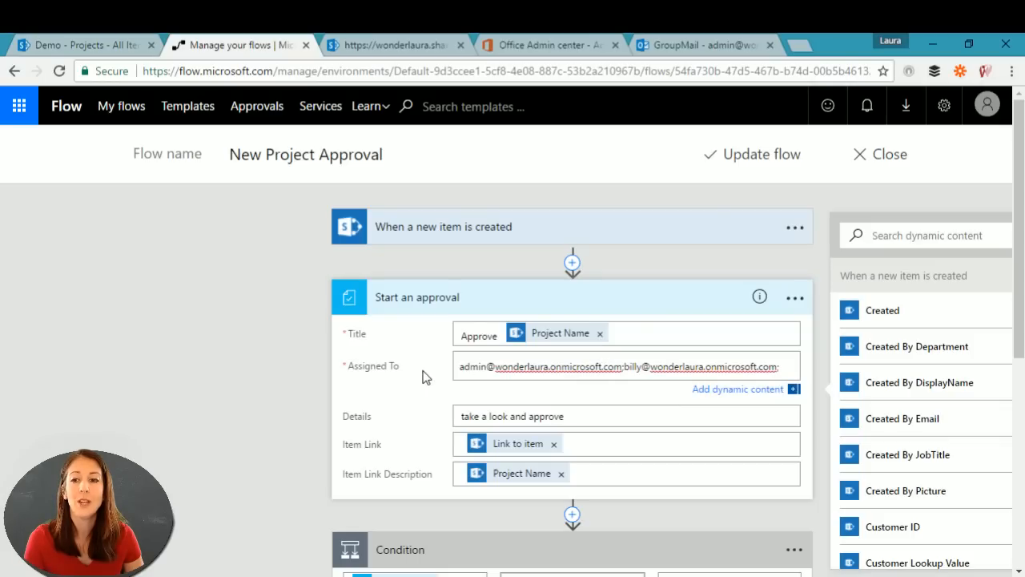
click(256, 386)
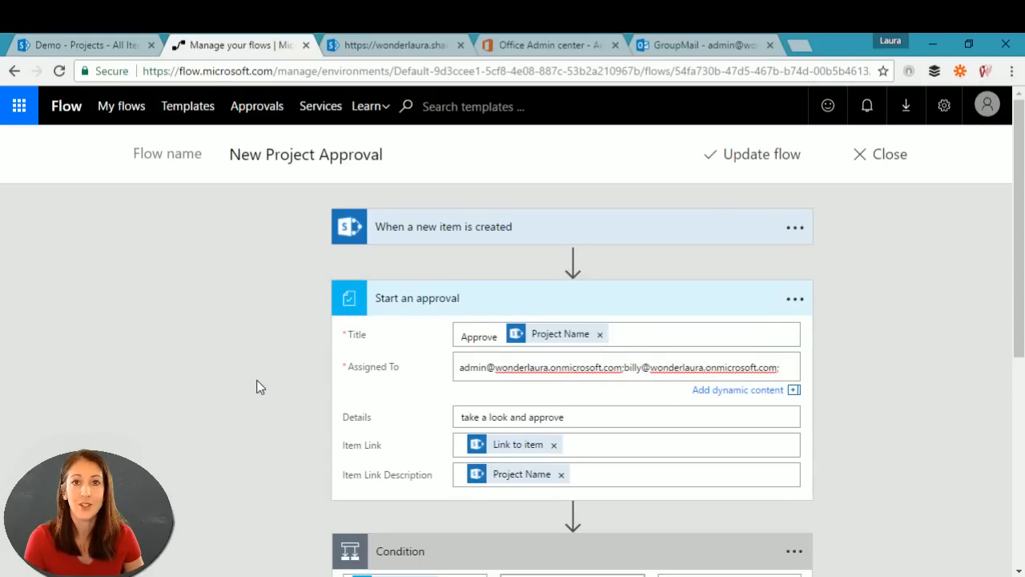
scroll(256, 387, down, 1)
scroll(256, 387, down, 2)
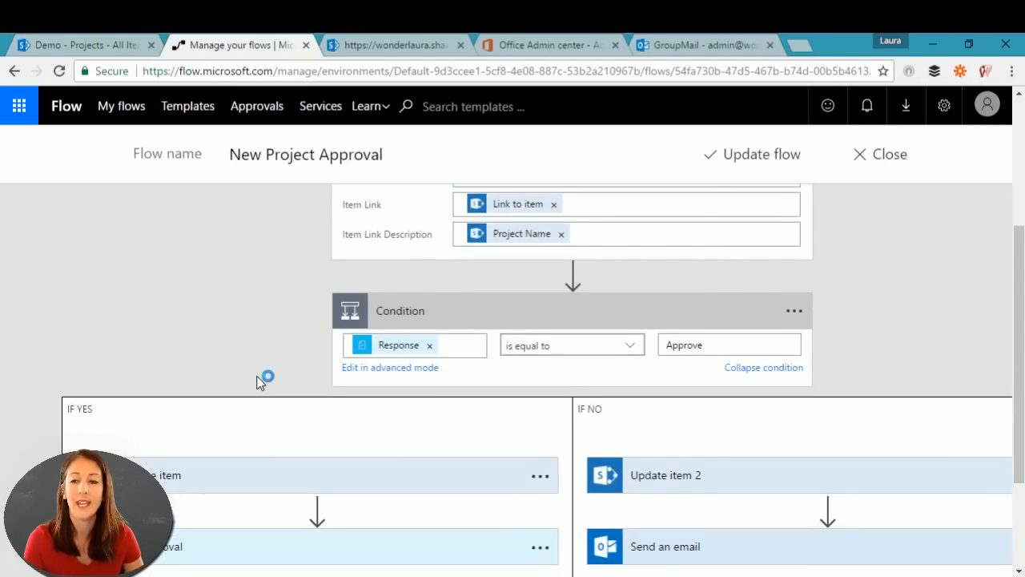
scroll(265, 377, up, 2)
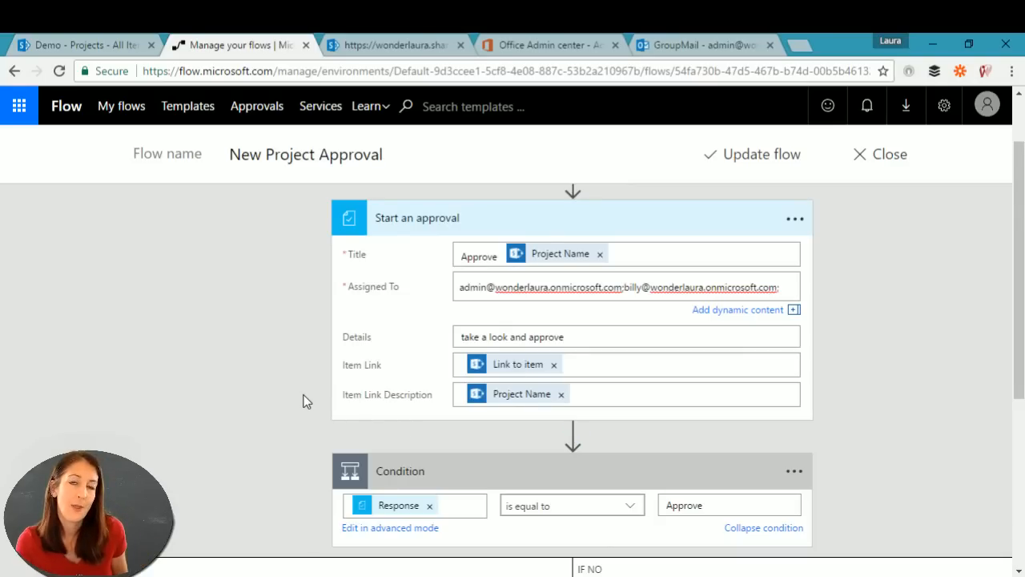
scroll(302, 400, down, 3)
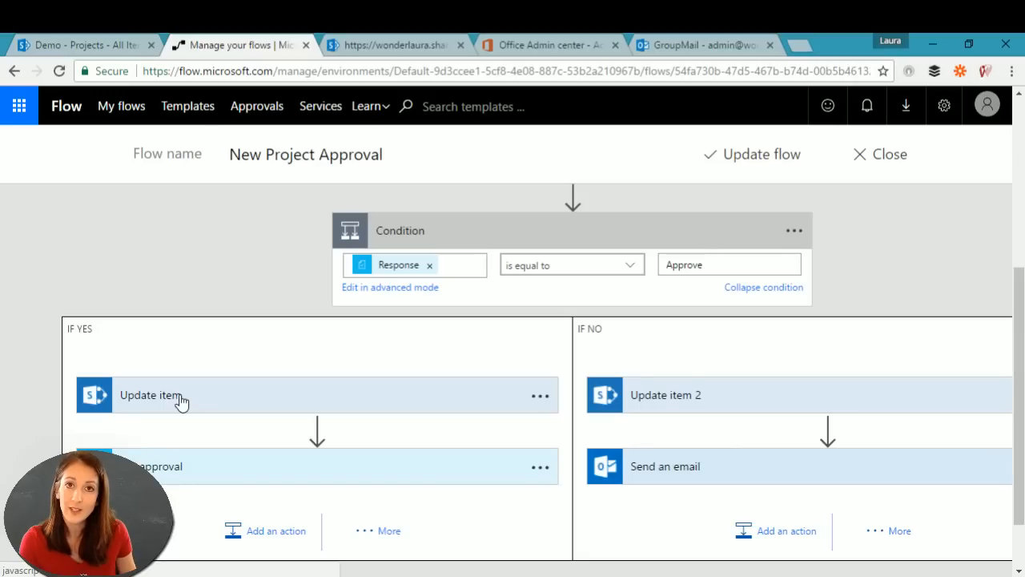
scroll(192, 401, down, 1)
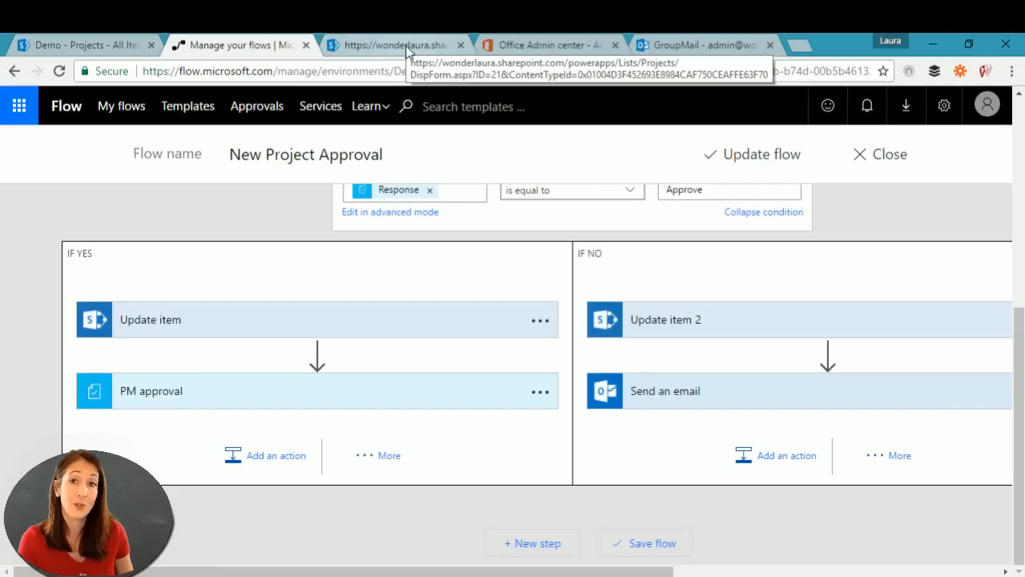
Step: On the SharePoint Projects list, look through the ... menu and the Flow dropdown options
click(113, 47)
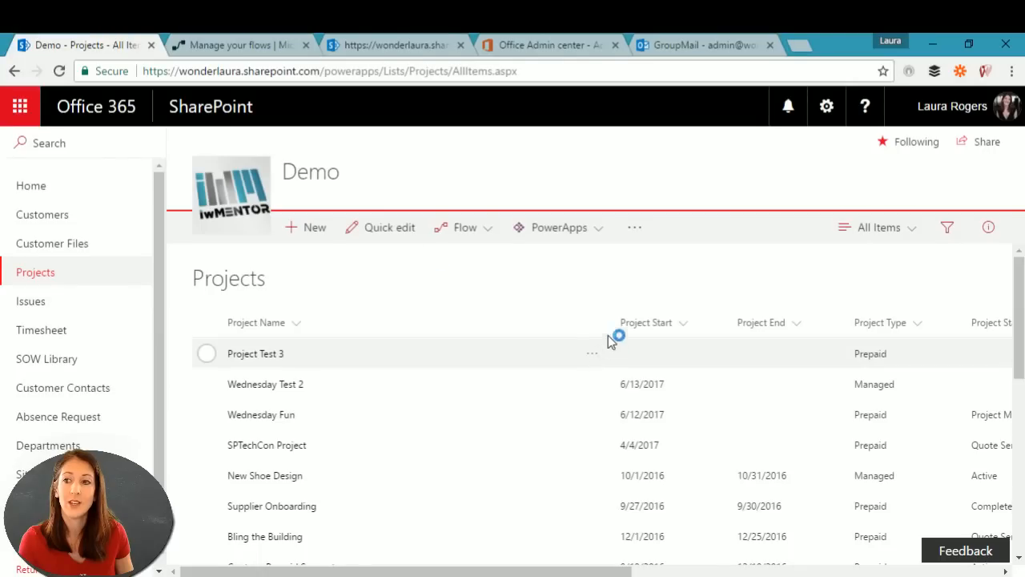
click(636, 229)
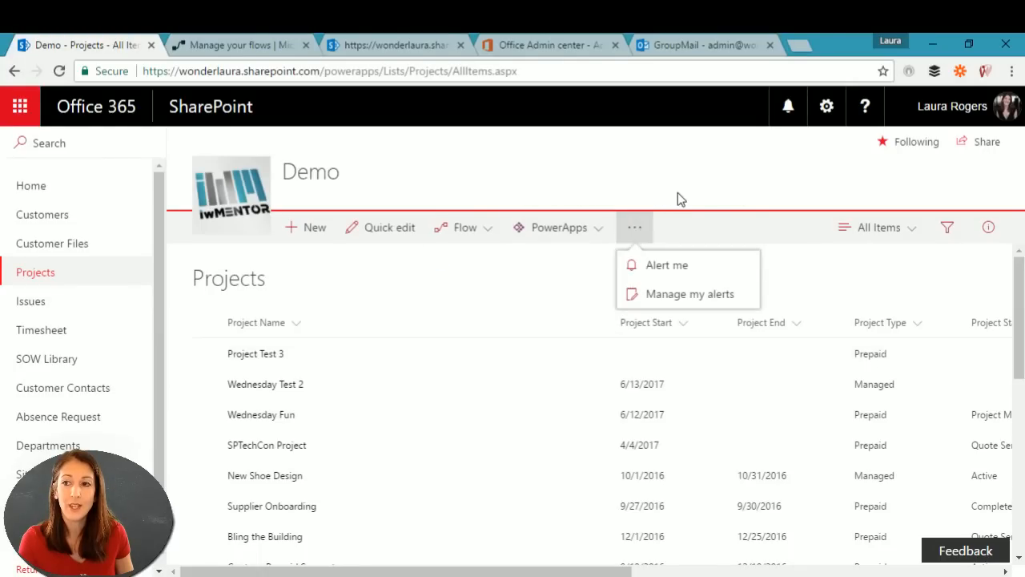
click(492, 227)
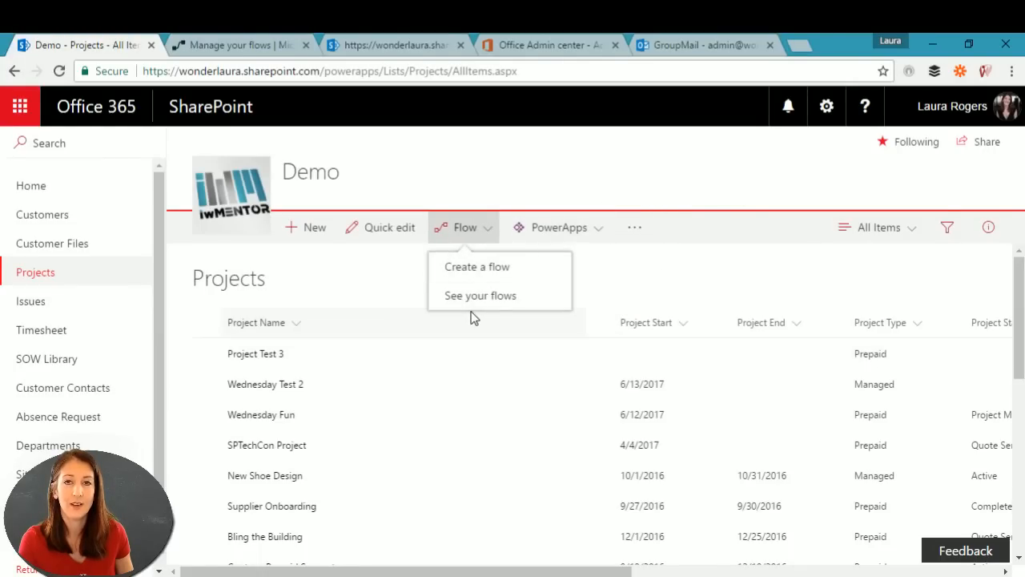
click(464, 183)
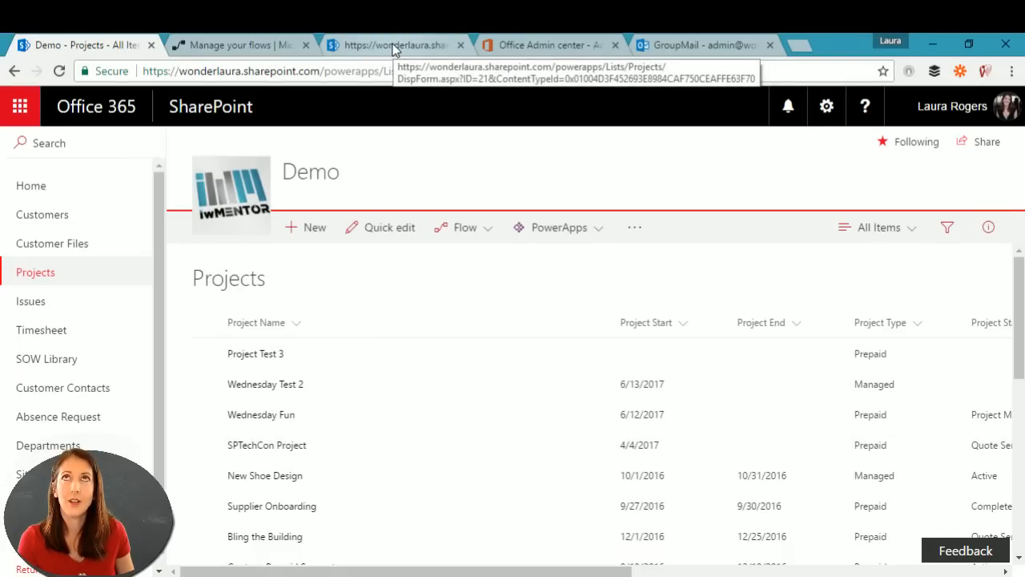
click(268, 45)
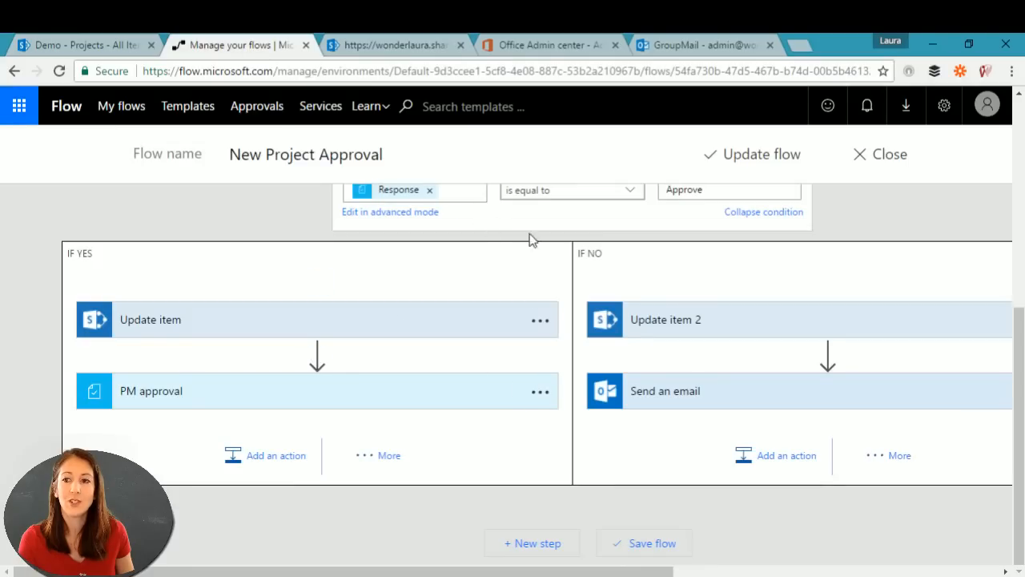
drag(1021, 332, 1022, 184)
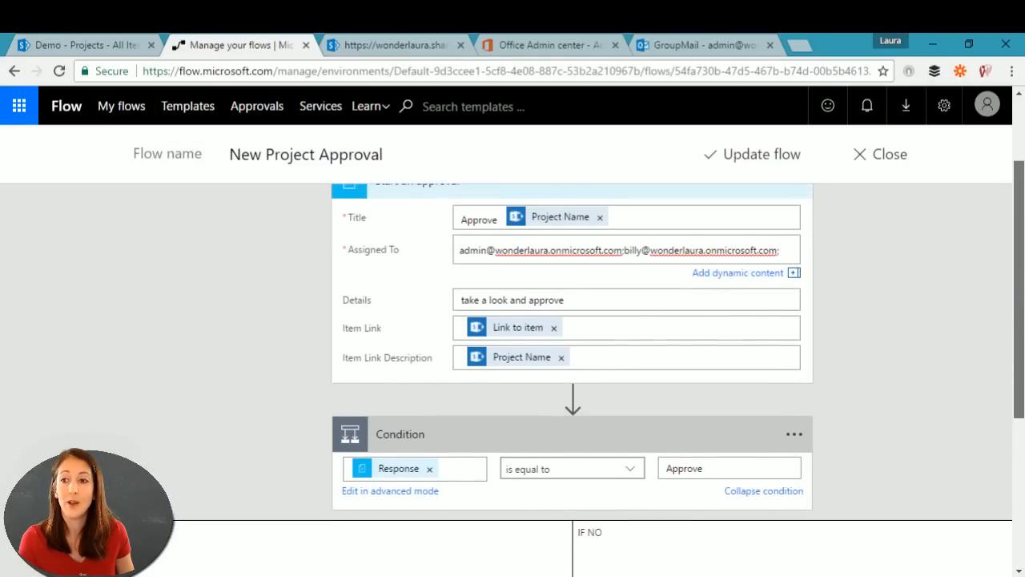
scroll(966, 298, down, 2)
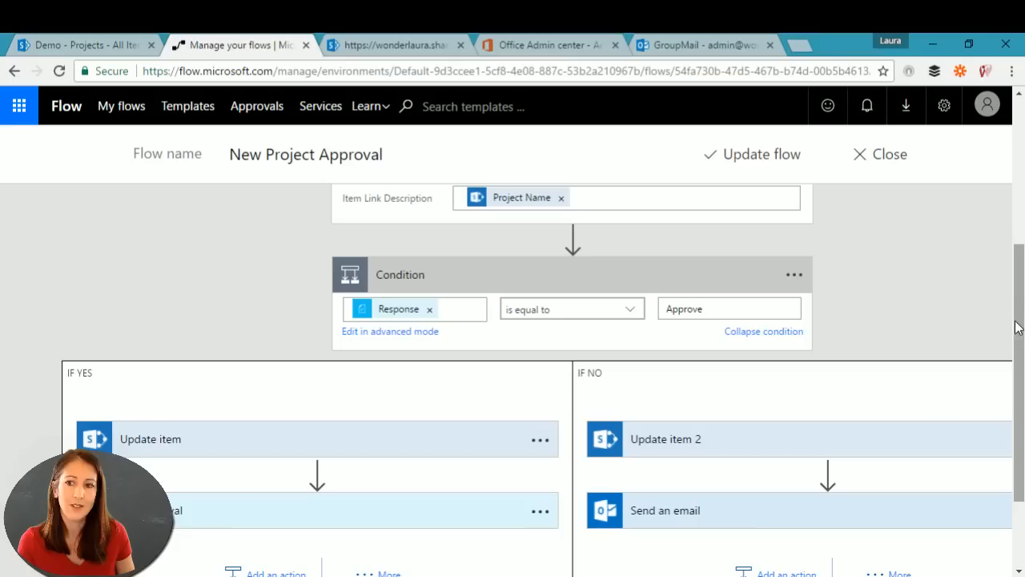
scroll(1022, 318, up, 2)
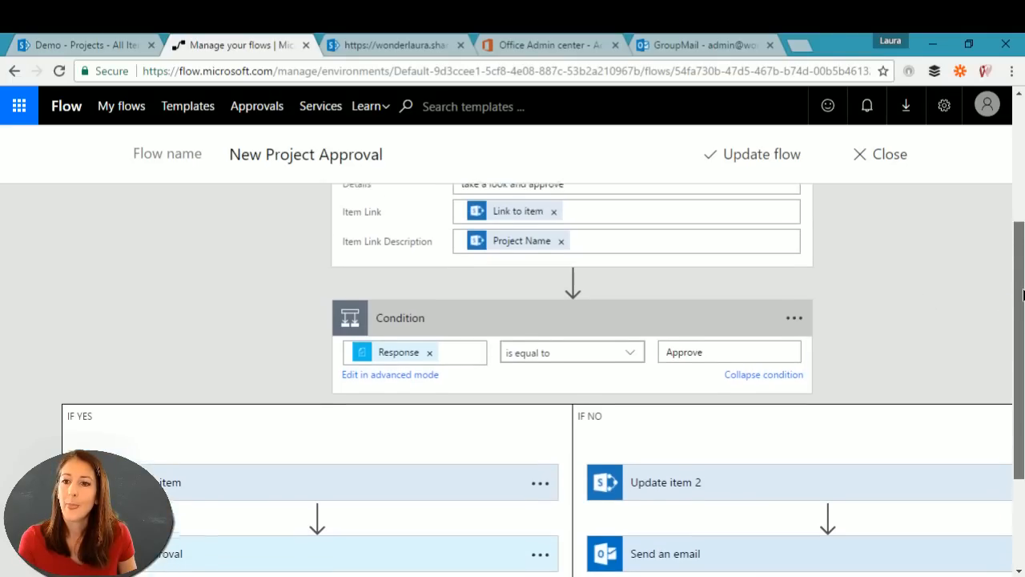
scroll(1019, 319, down, 1)
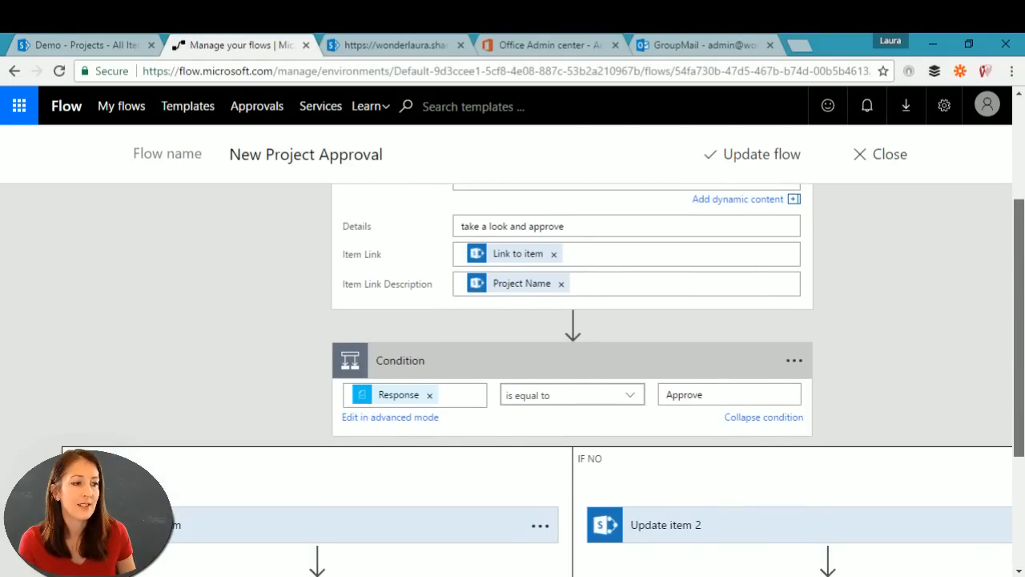
scroll(1018, 319, down, 1)
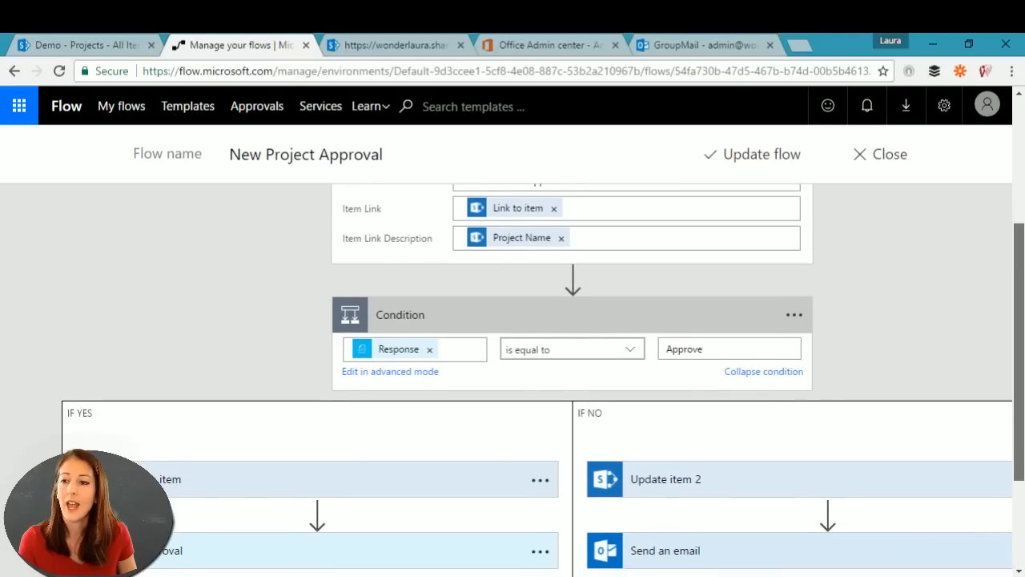
scroll(1006, 402, down, 4)
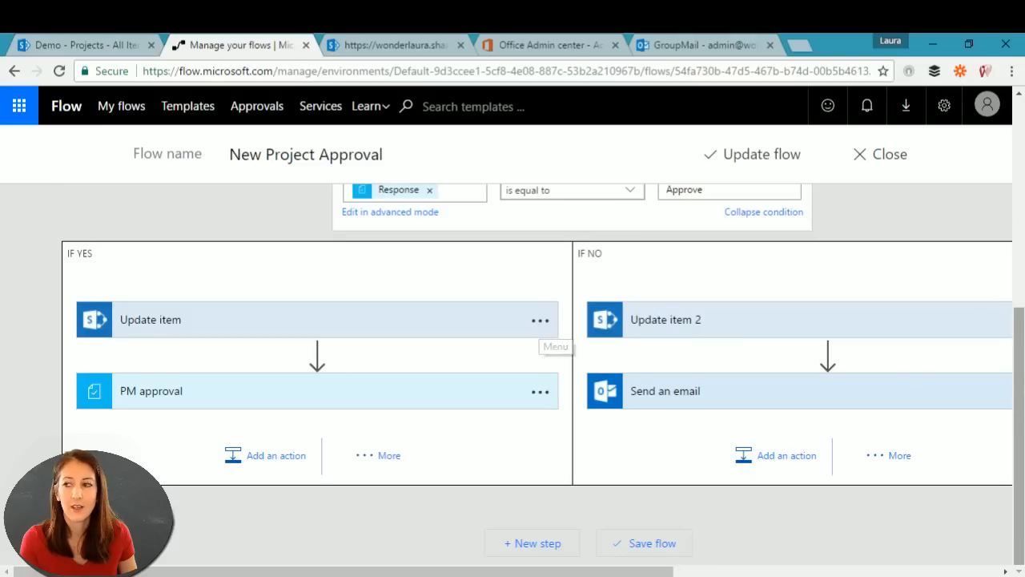
scroll(970, 300, up, 4)
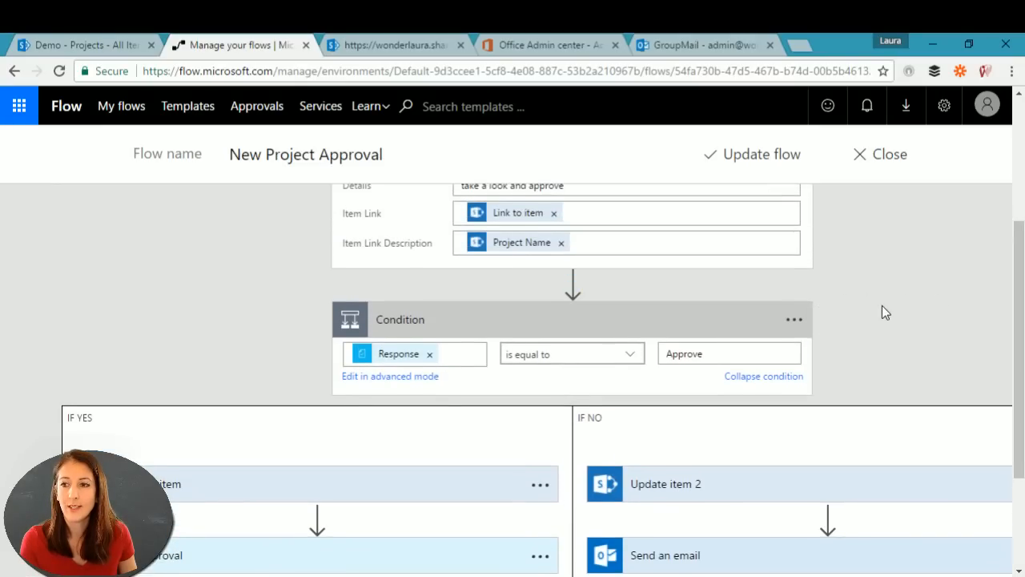
scroll(881, 311, up, 4)
click(795, 229)
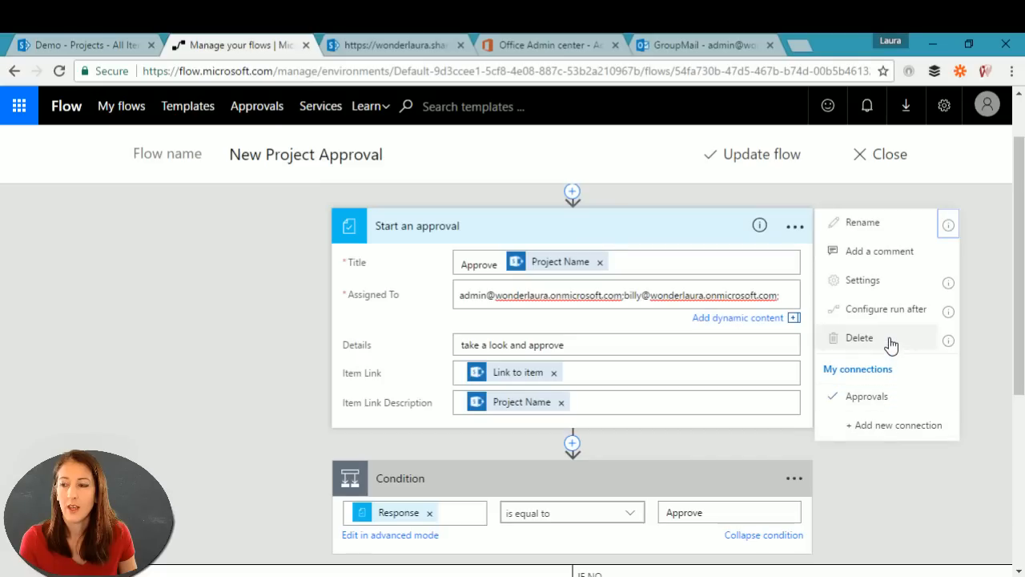
mouse_move(943, 314)
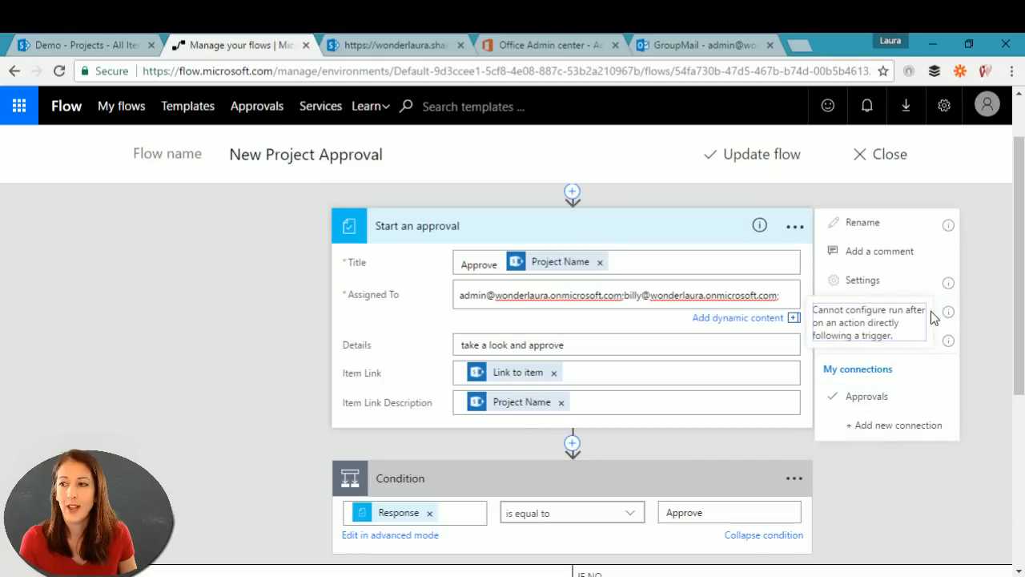
click(986, 400)
drag(1018, 369, 1017, 464)
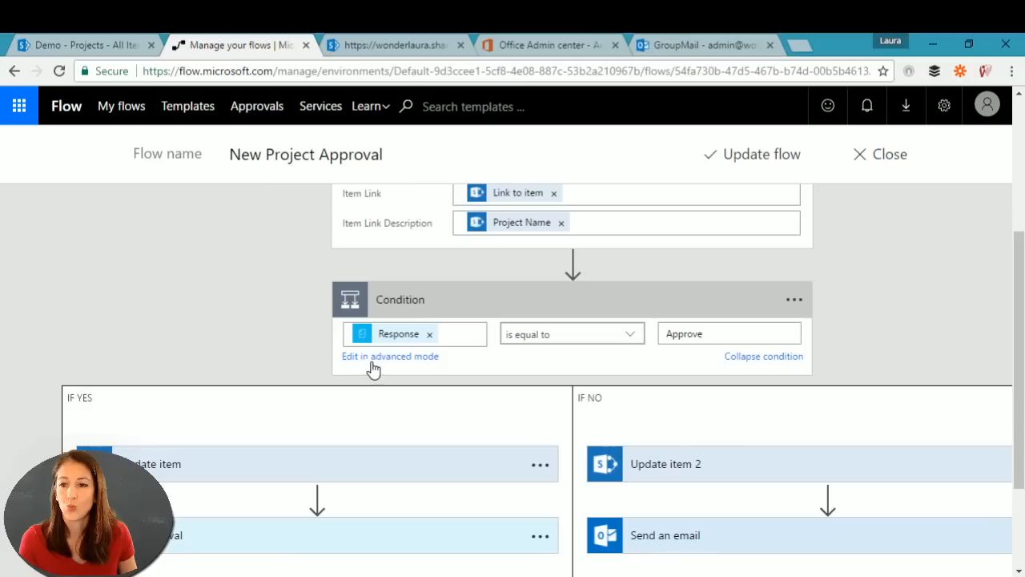
click(541, 466)
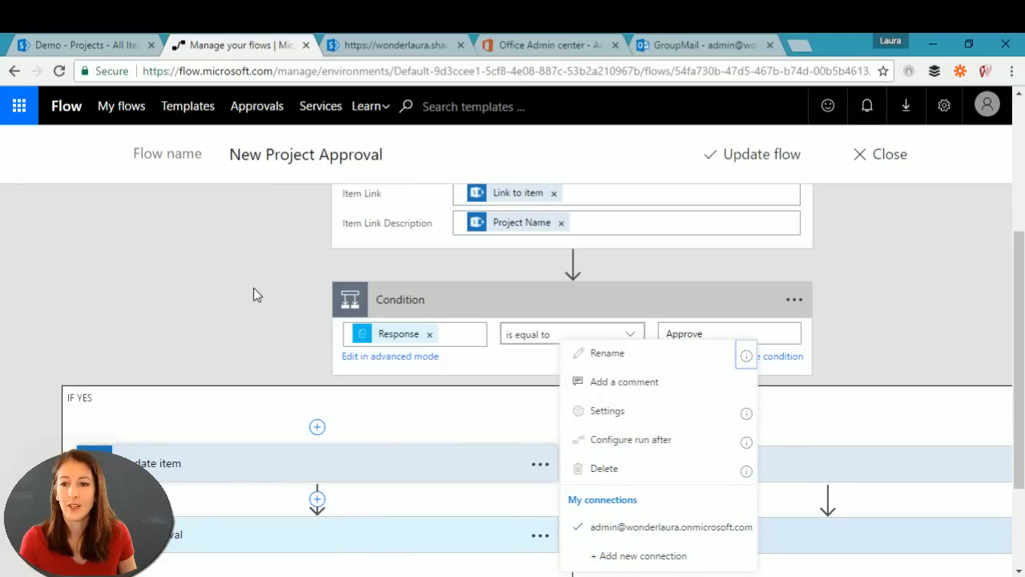
click(146, 297)
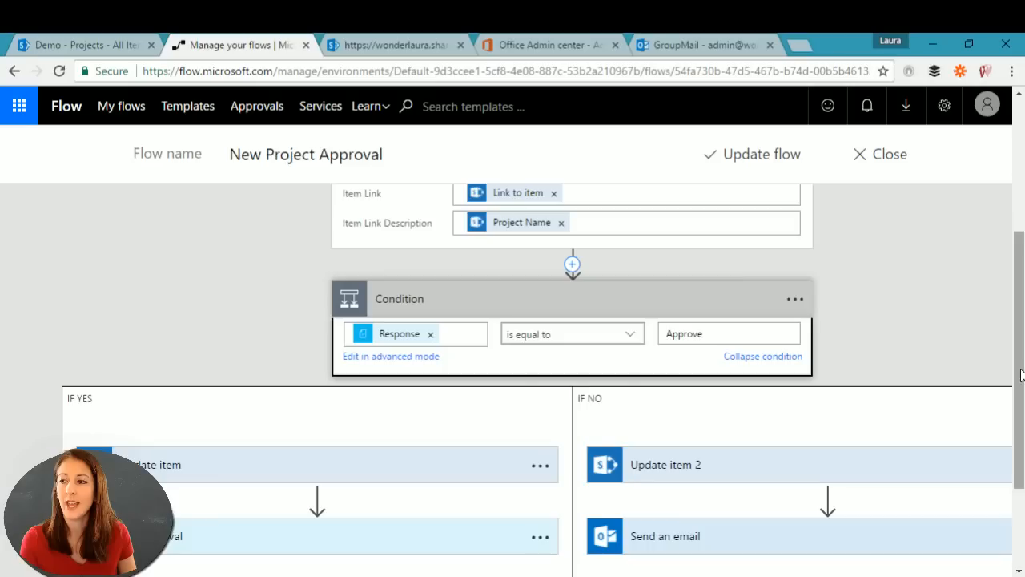
scroll(919, 396, up, 2)
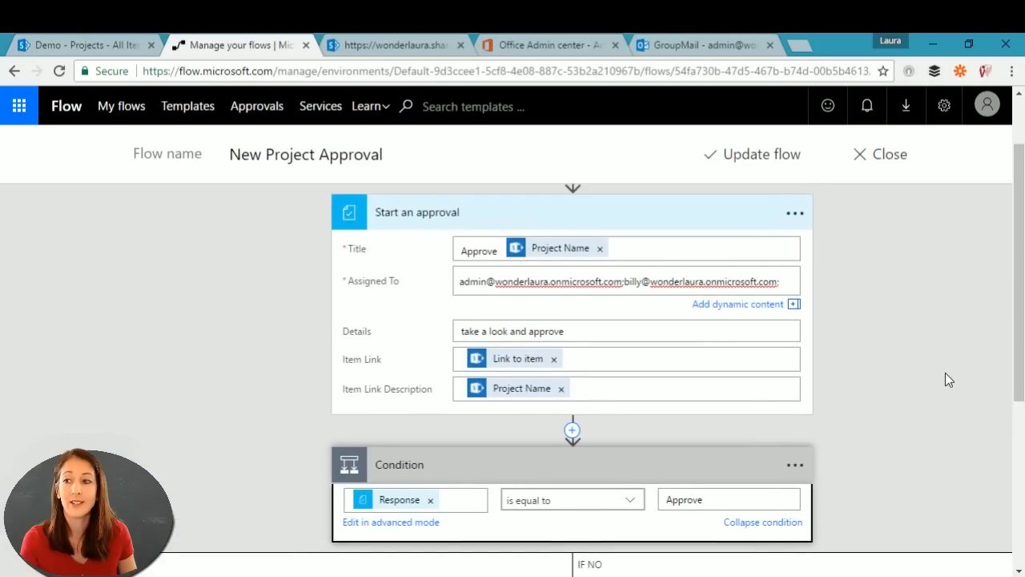
drag(1020, 362, 1021, 318)
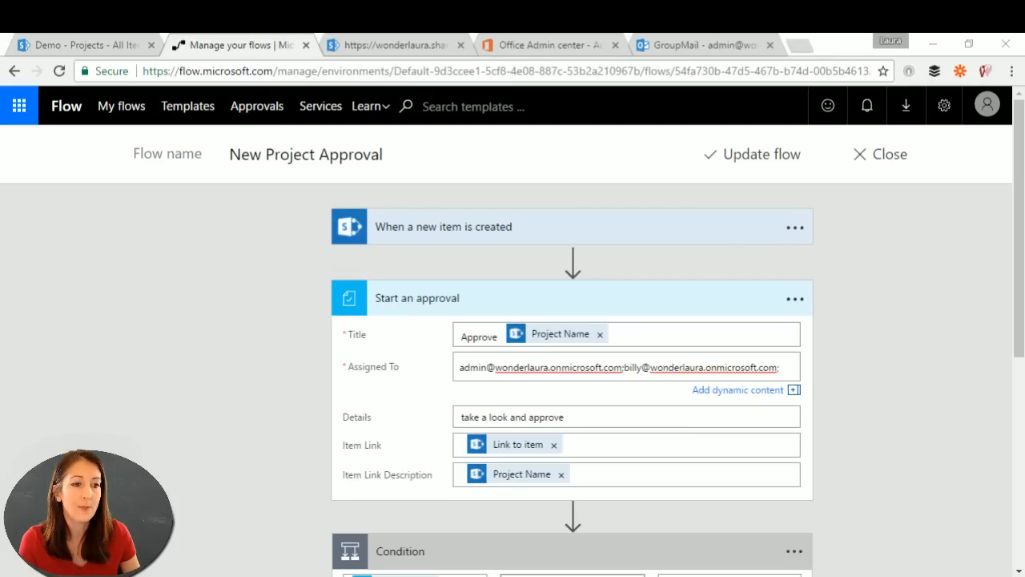
drag(0, 36, 525, 33)
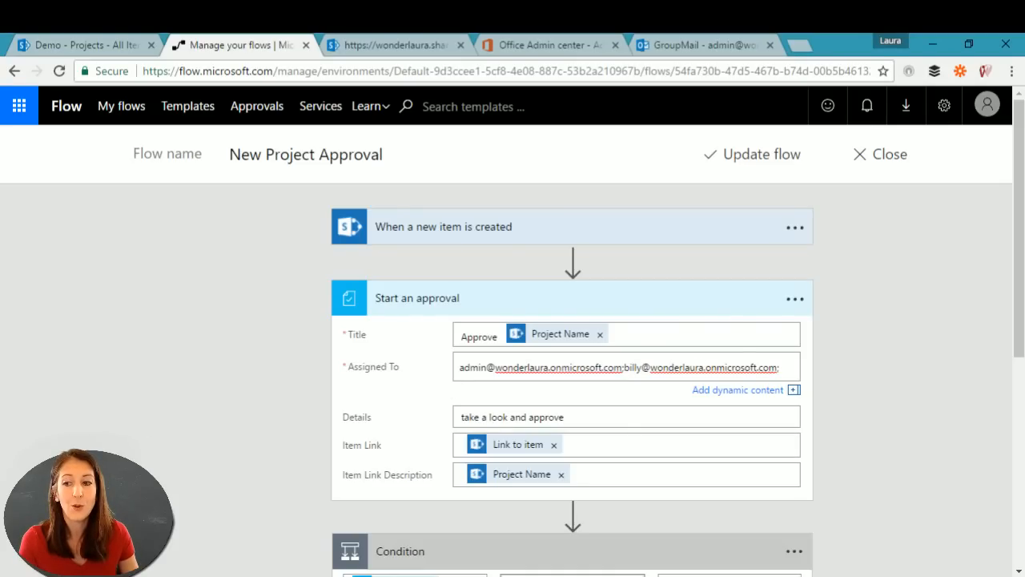
click(795, 299)
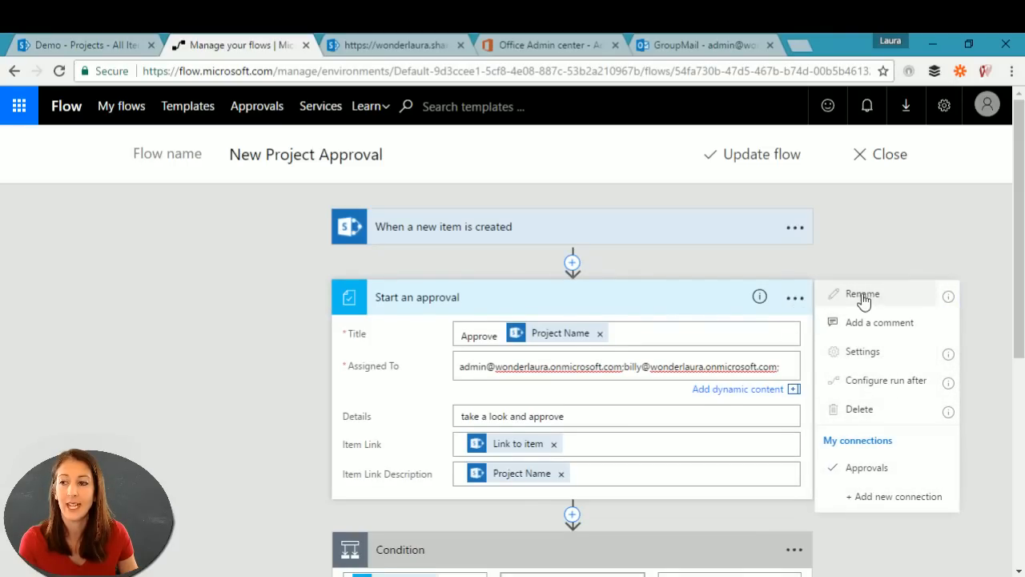
click(870, 240)
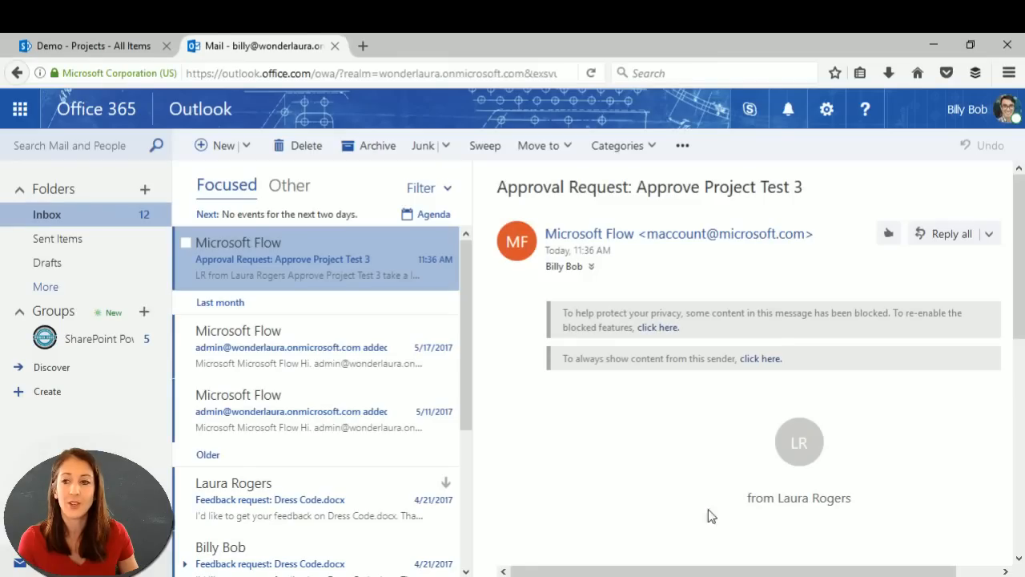
Step: Follow the 'Approve Project Test 3' link in the Approval Request email
scroll(822, 355, down, 5)
scroll(823, 354, up, 2)
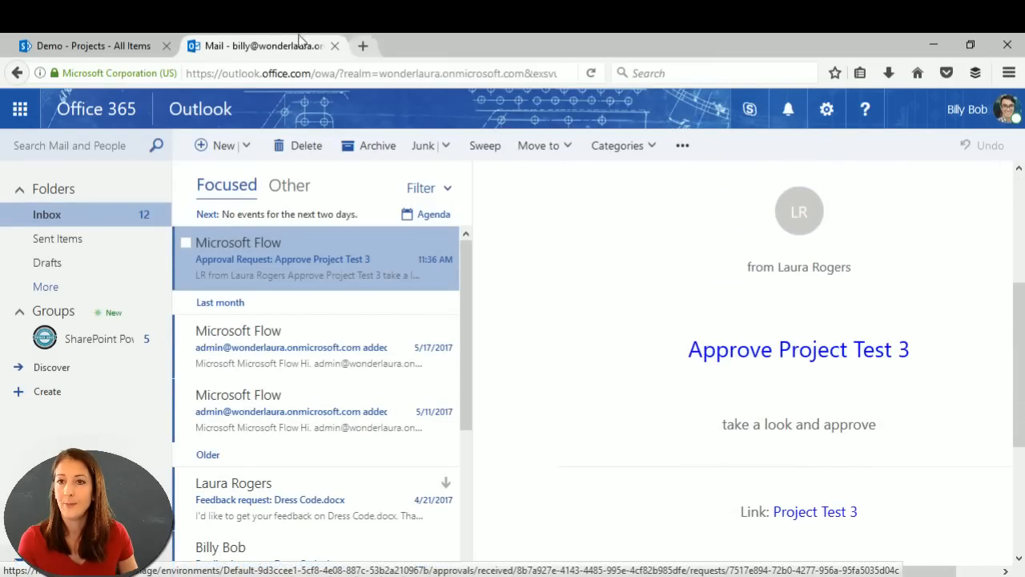
click(762, 354)
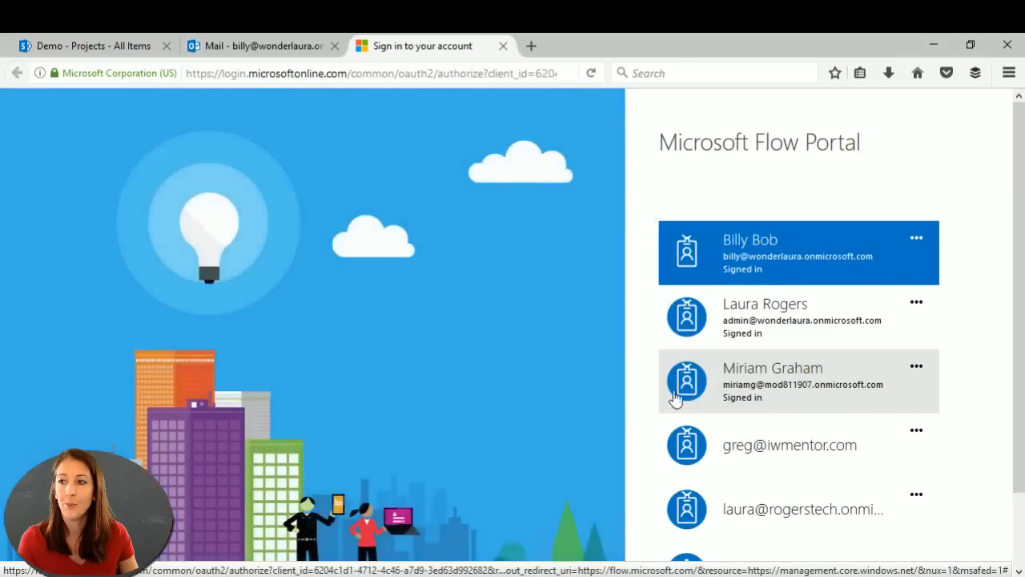
Step: Sign in as the approver and approve Project Test 3 with the comment 'cool'
click(798, 256)
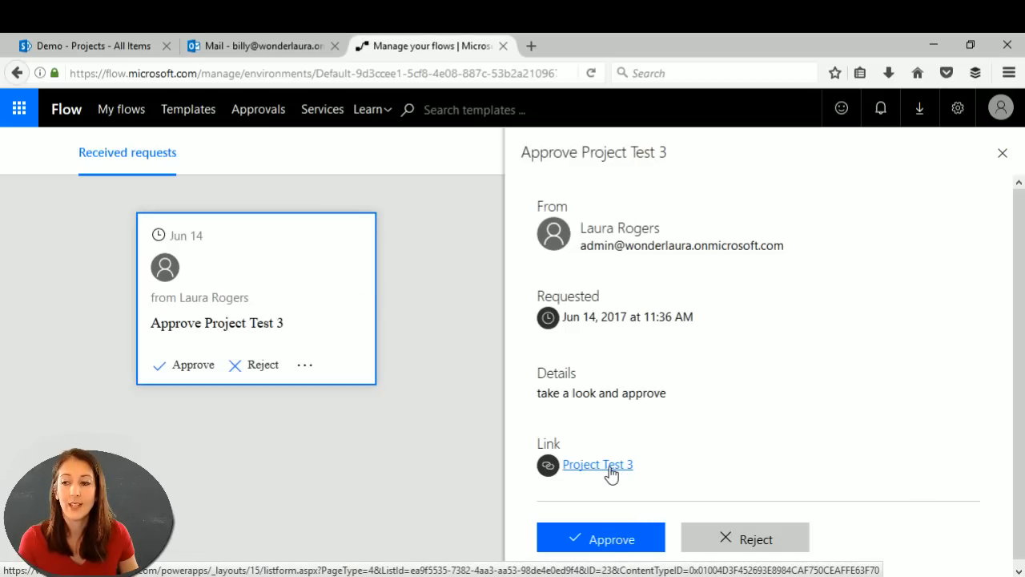
scroll(818, 420, down, 1)
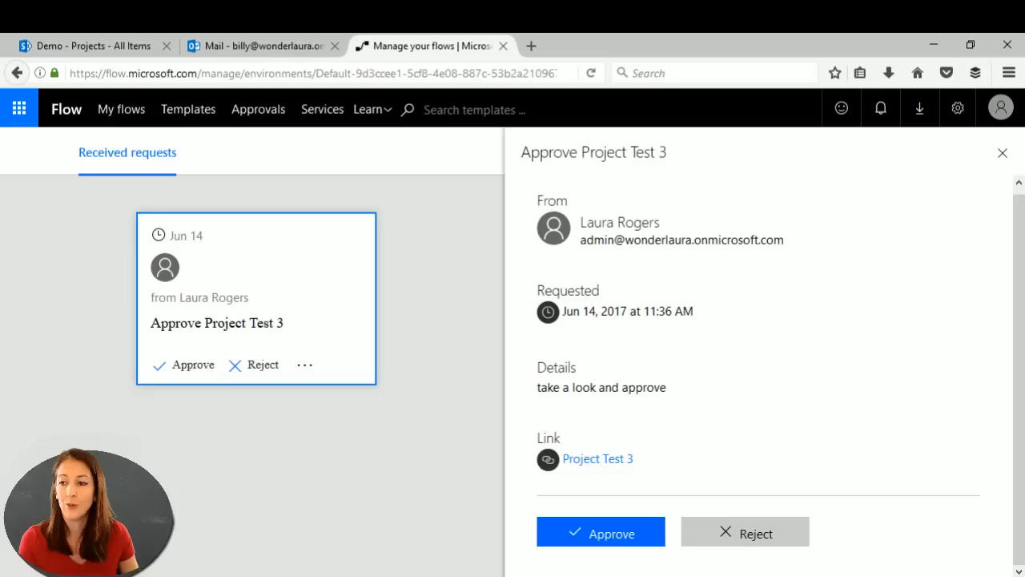
click(588, 534)
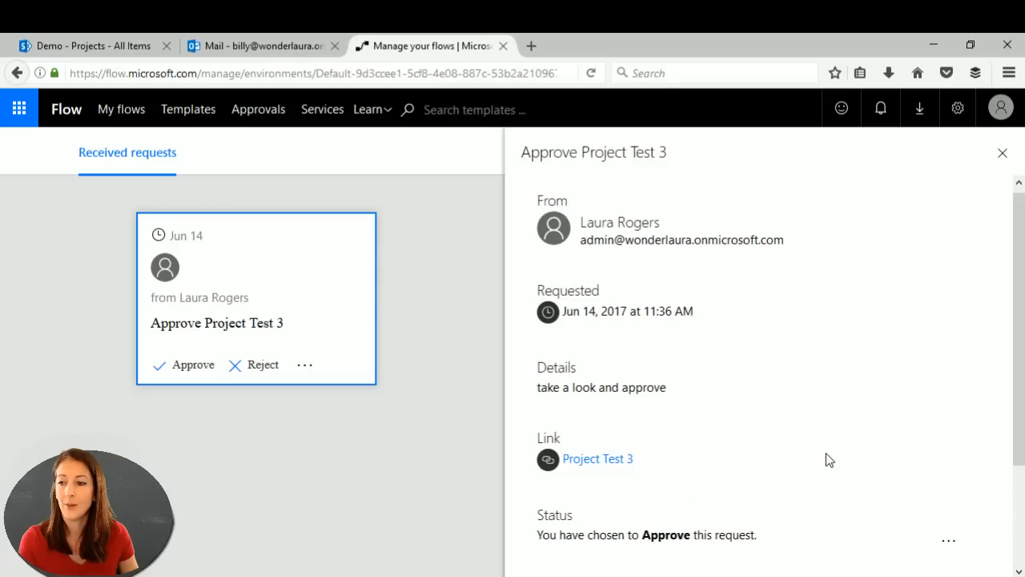
scroll(828, 457, down, 3)
click(656, 481)
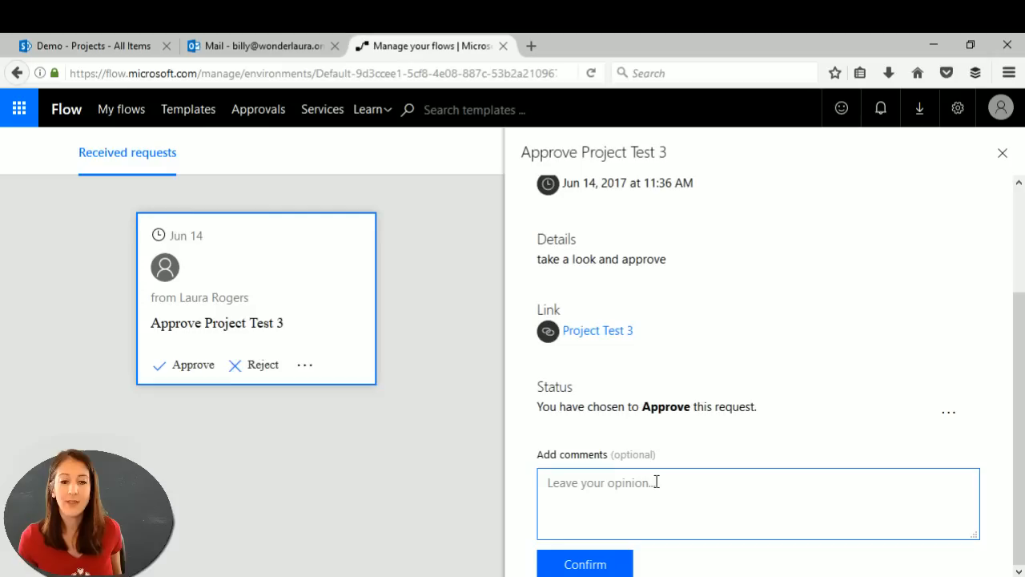
text(cool)
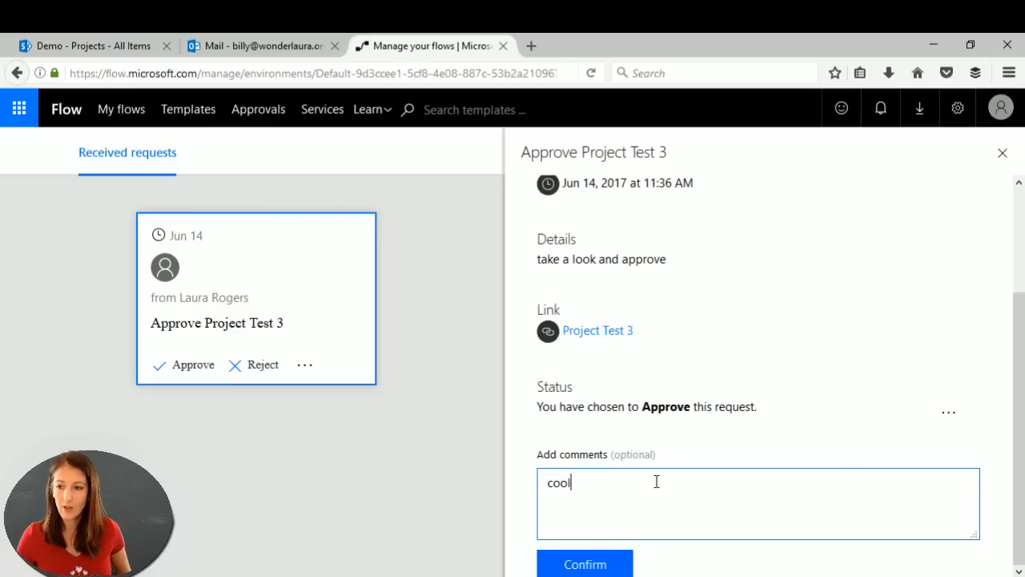
click(585, 563)
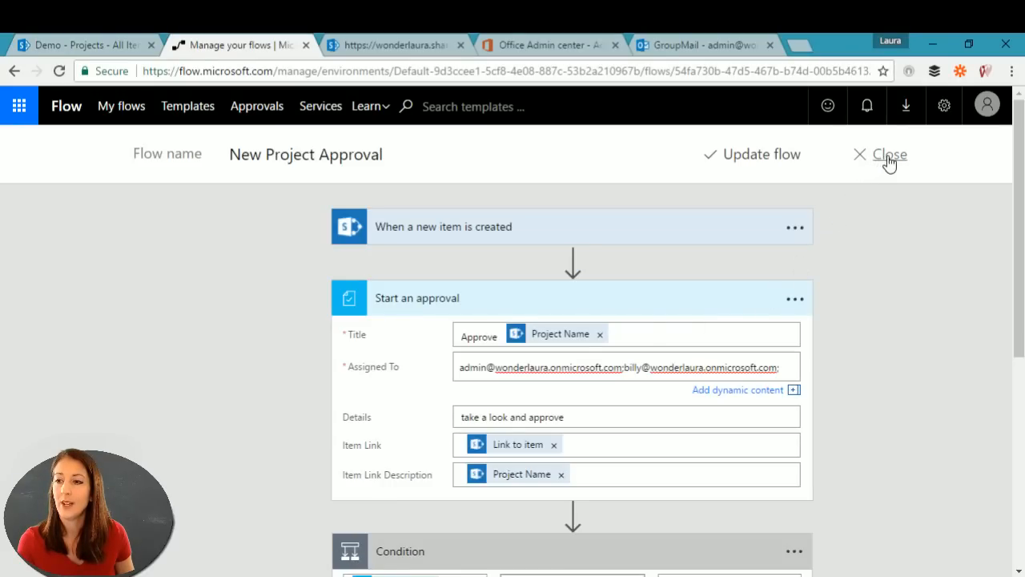
Step: Leave the editor and open the most recent New Project Approval run
click(886, 157)
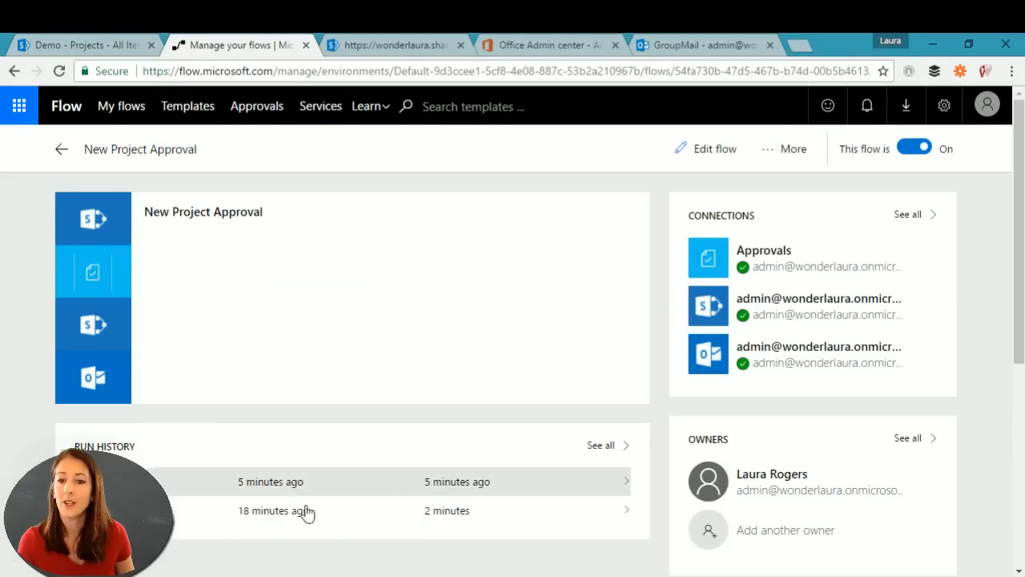
click(190, 485)
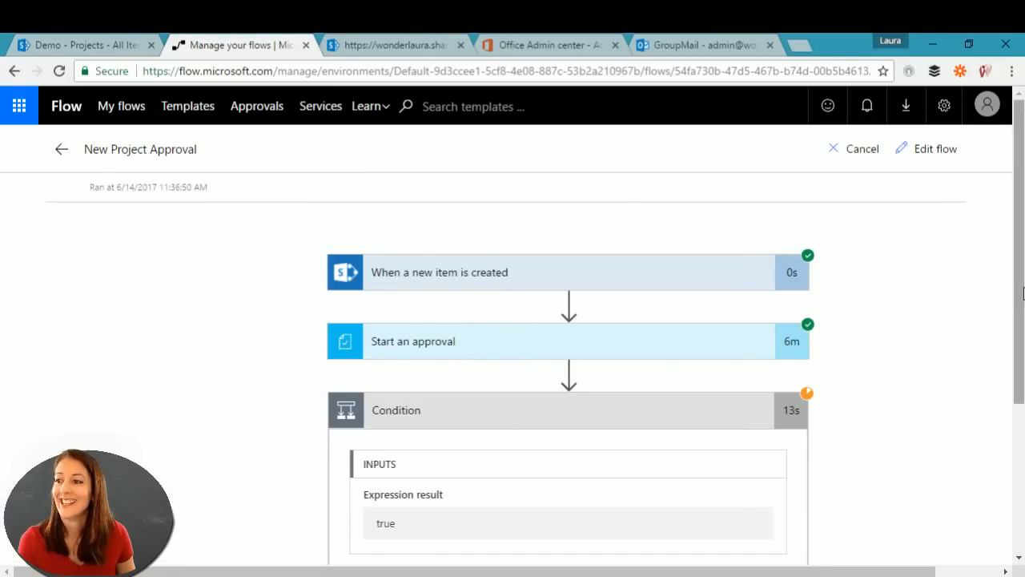
drag(1018, 290, 1018, 373)
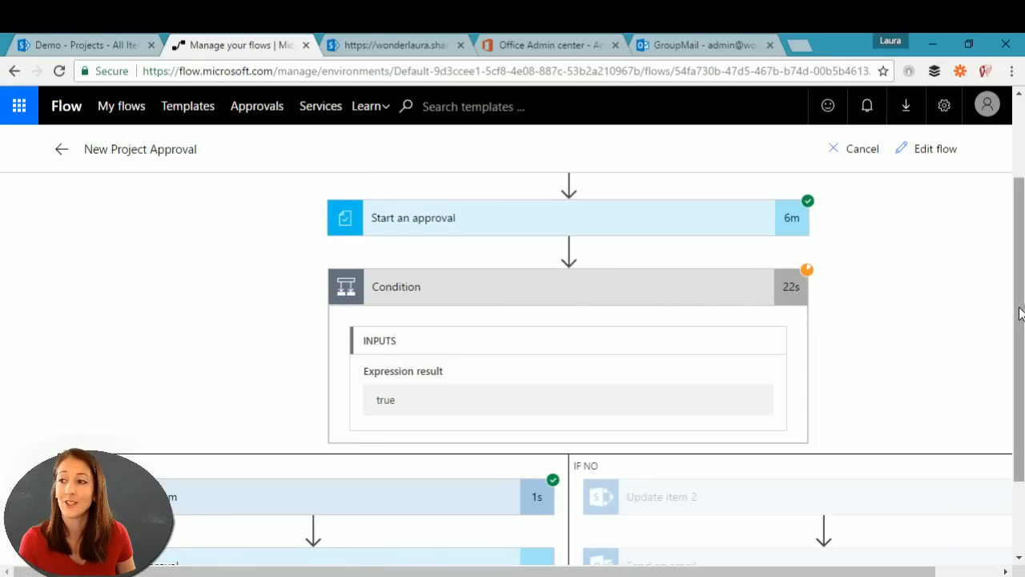
drag(1019, 312, 1019, 274)
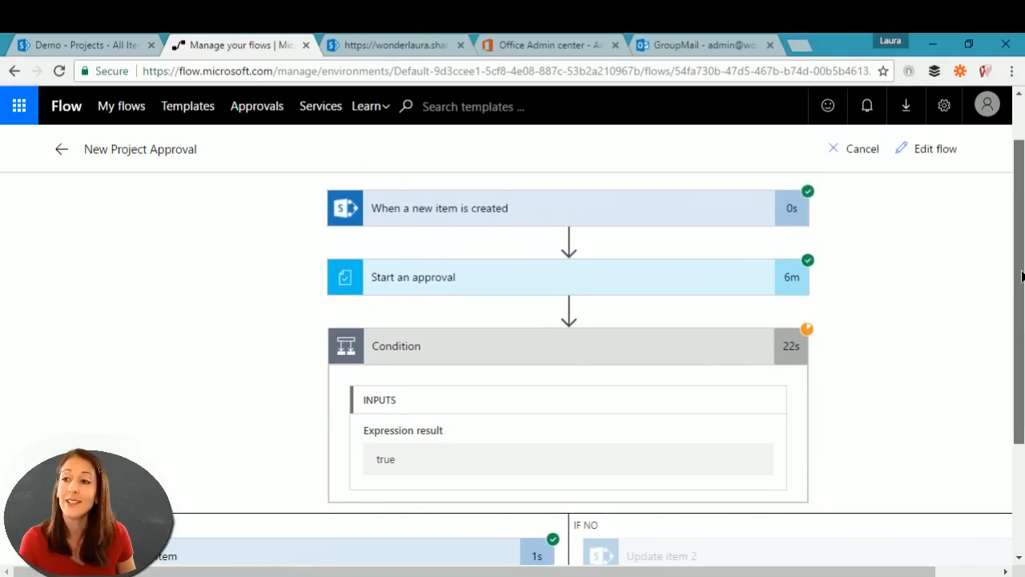
Step: Review all output fields of the run's approval step
click(497, 279)
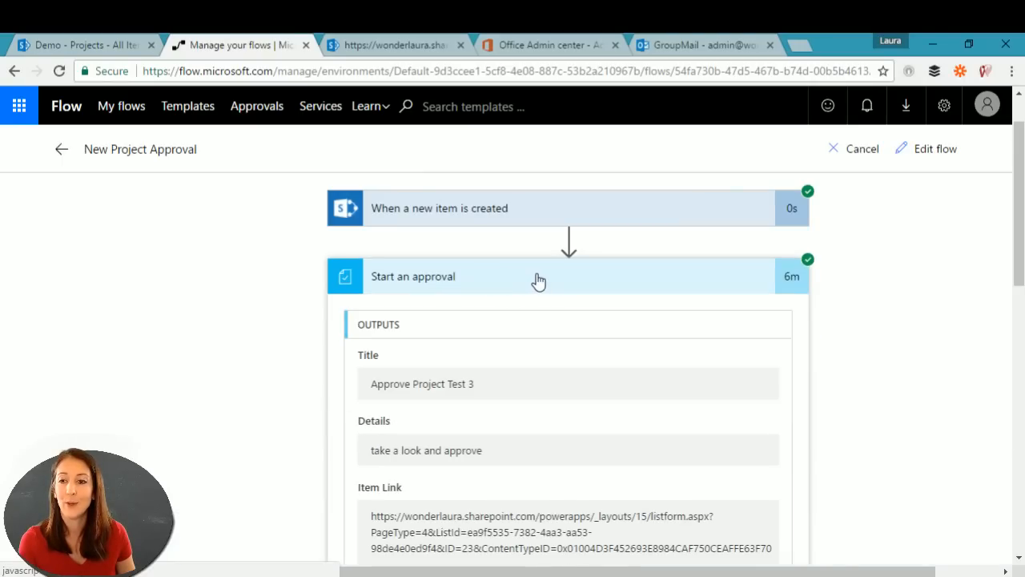
scroll(552, 339, down, 2)
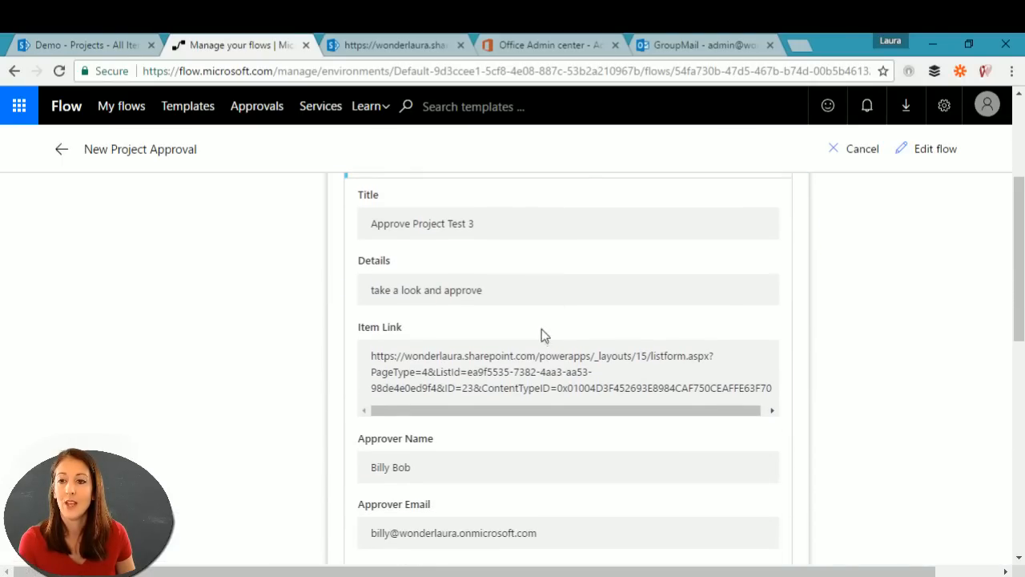
scroll(446, 352, down, 3)
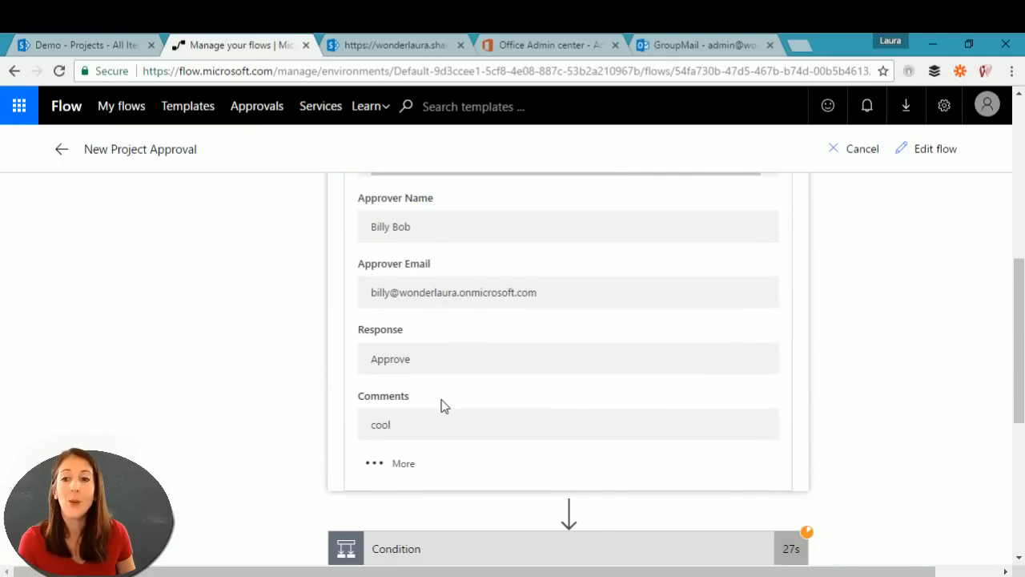
click(369, 466)
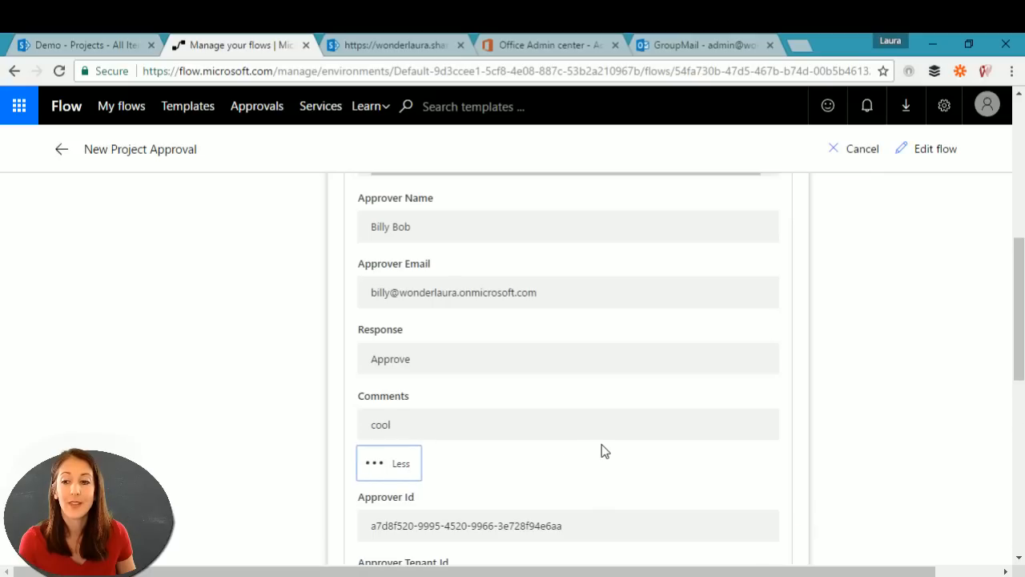
scroll(602, 451, down, 4)
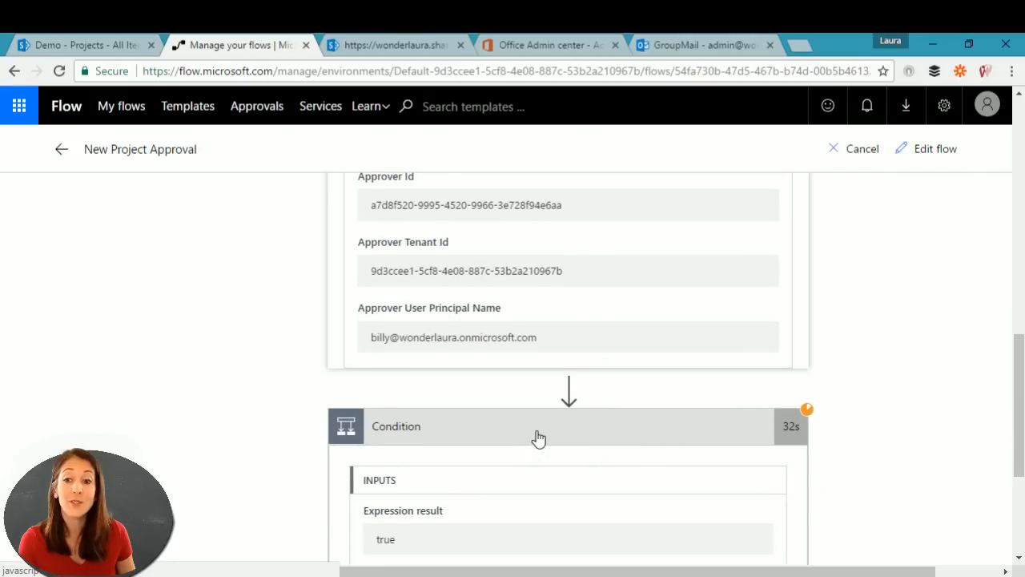
scroll(538, 437, down, 2)
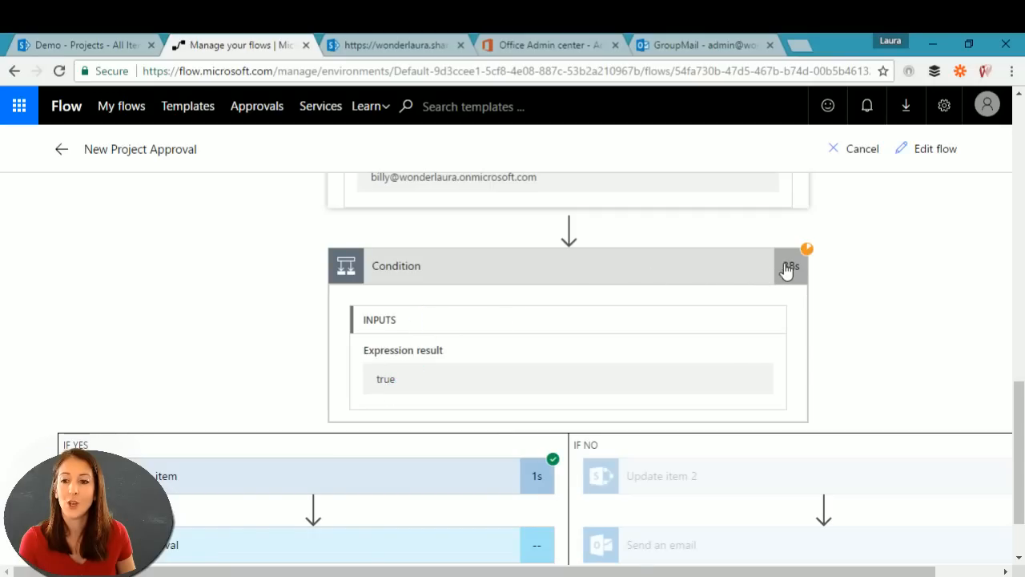
scroll(555, 270, up, 3)
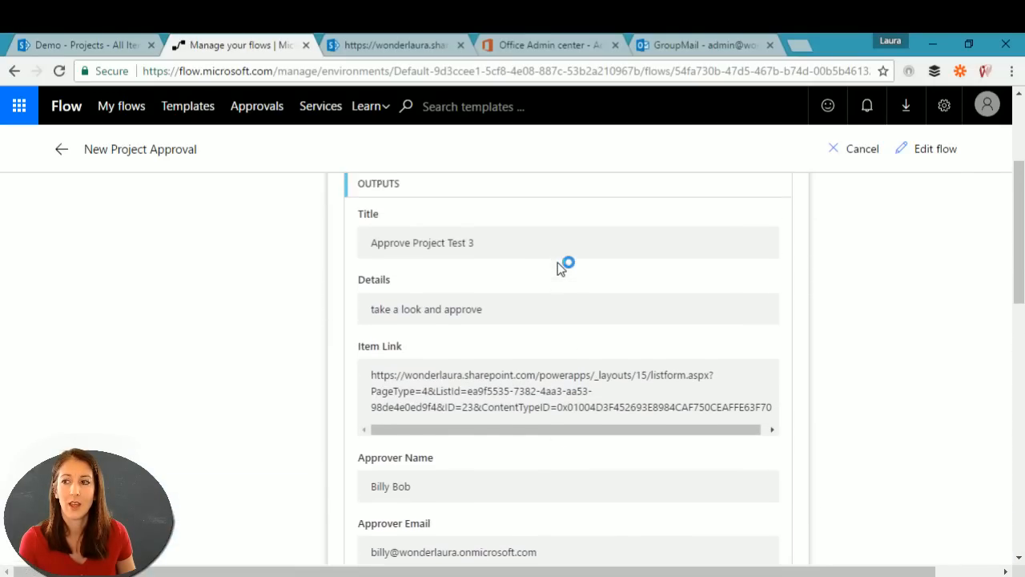
scroll(558, 262, down, 10)
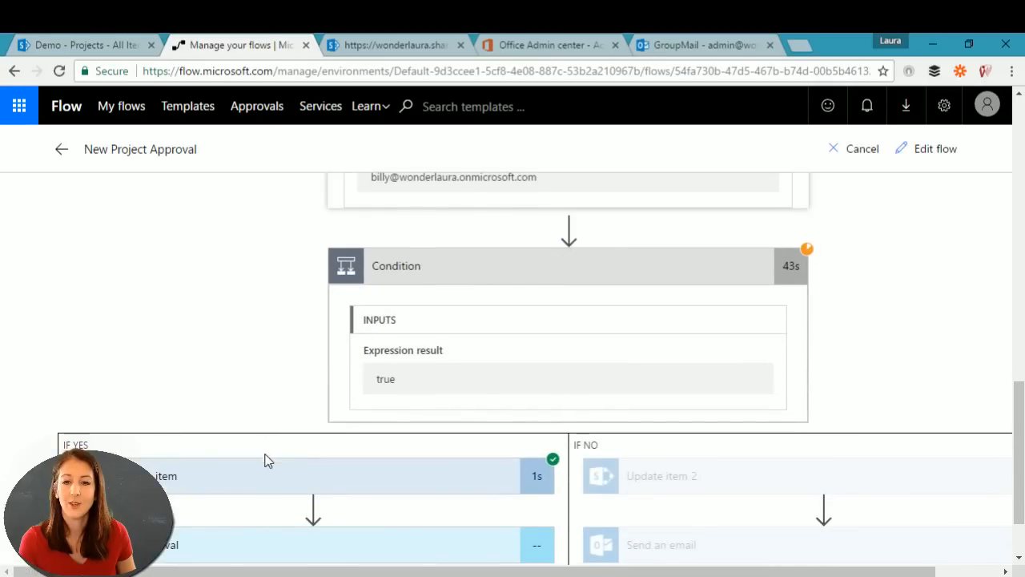
scroll(433, 467, down, 2)
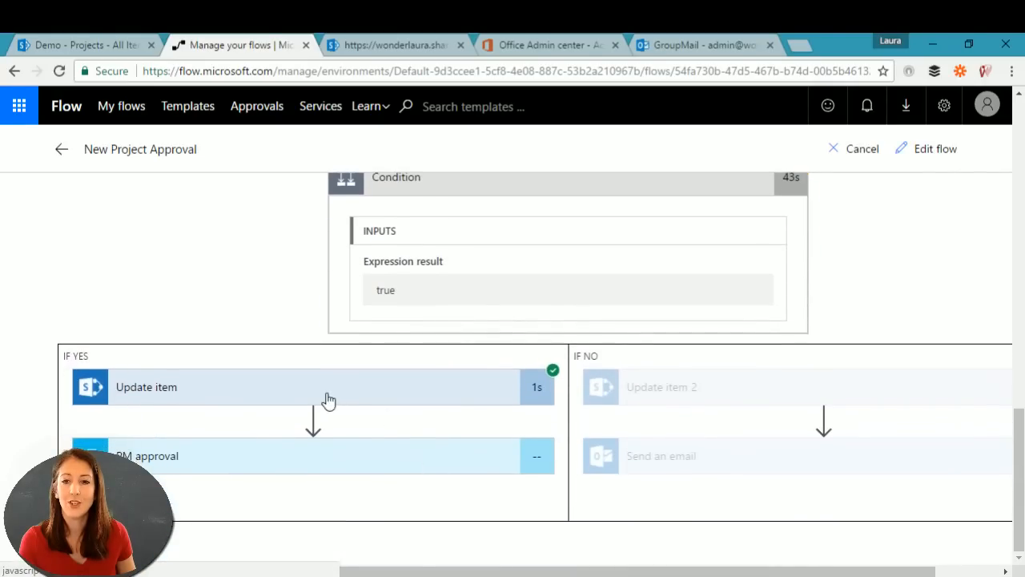
Step: Expand the PM approval run details, then reload the SharePoint Projects list
click(290, 461)
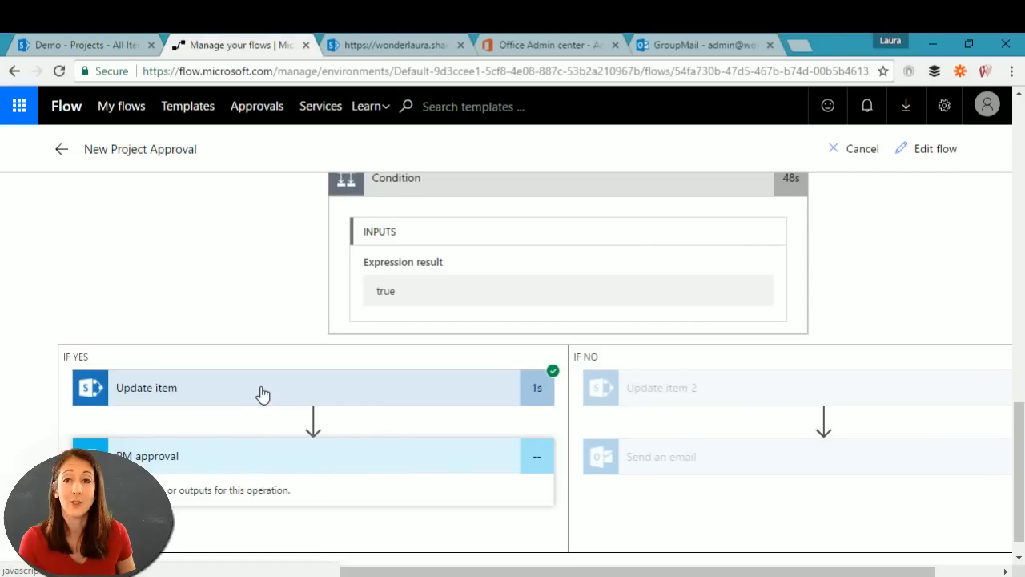
click(94, 47)
click(40, 274)
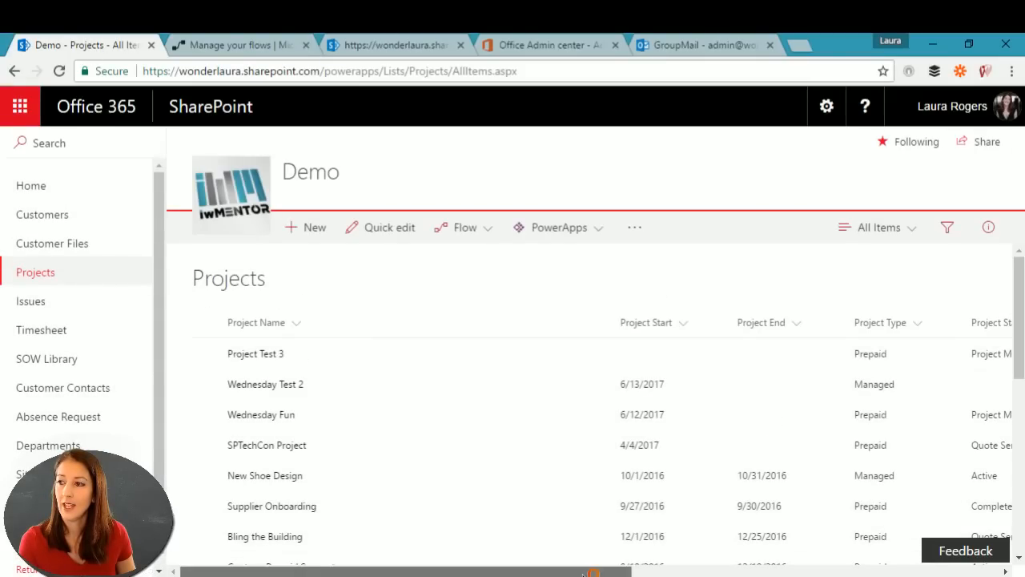
Step: Scroll the Projects list right and select Project Test 3: Prepaid, 54 hours, Project Manager Approval
drag(597, 568, 757, 570)
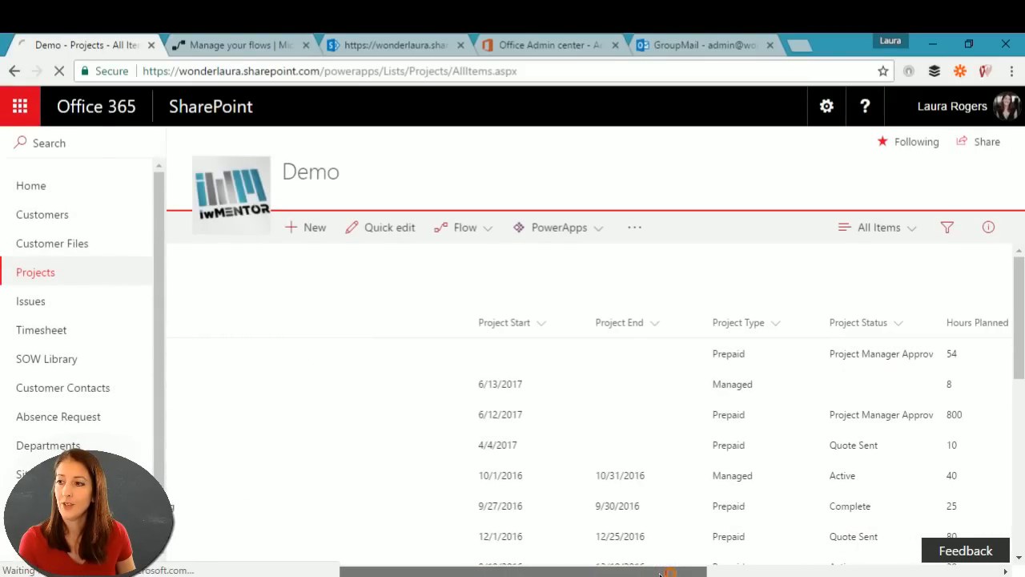
click(783, 357)
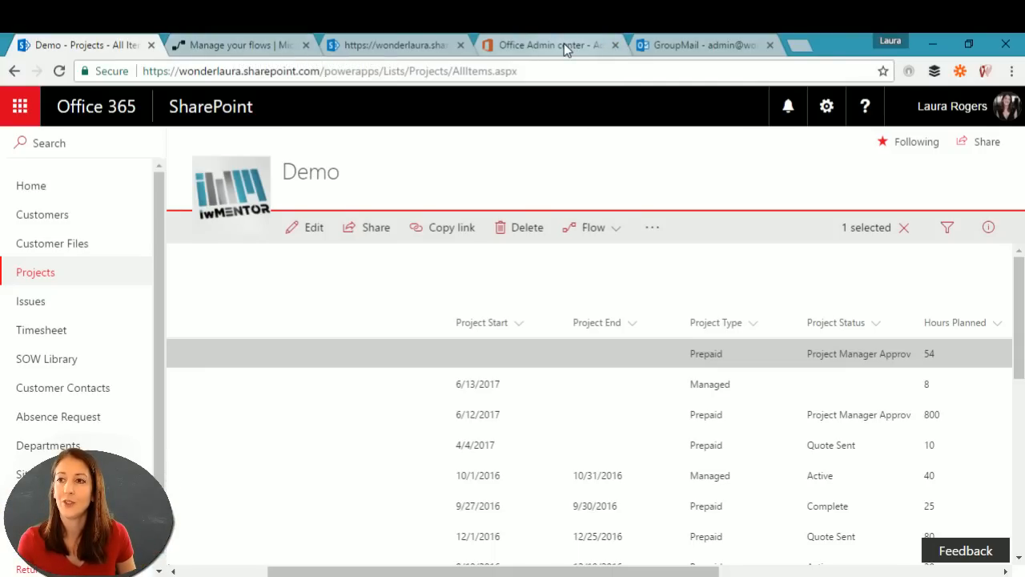
Step: Collapse the Start an approval outputs and open New Project Approval in the editor to review its steps
click(246, 43)
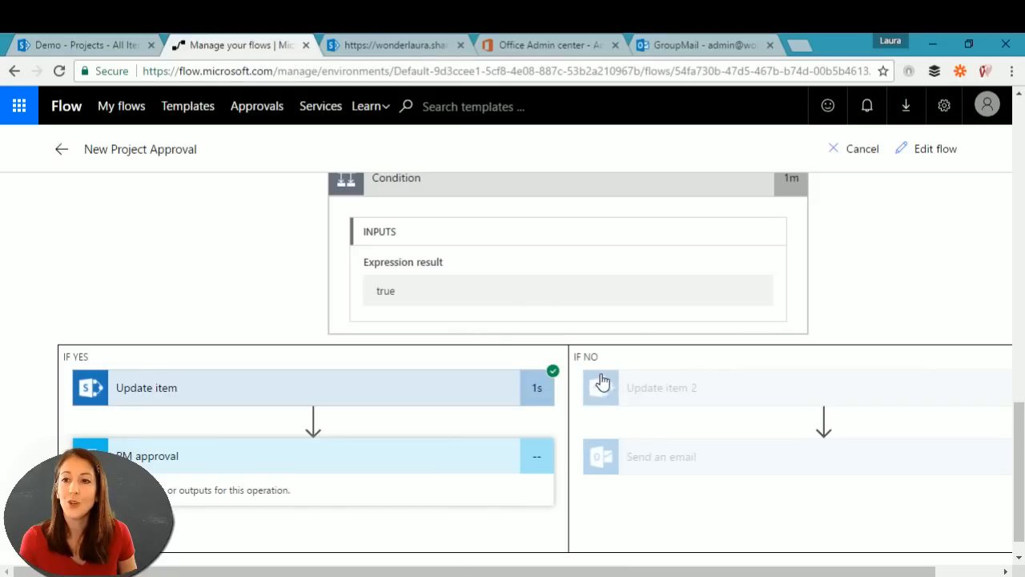
scroll(984, 183, up, 15)
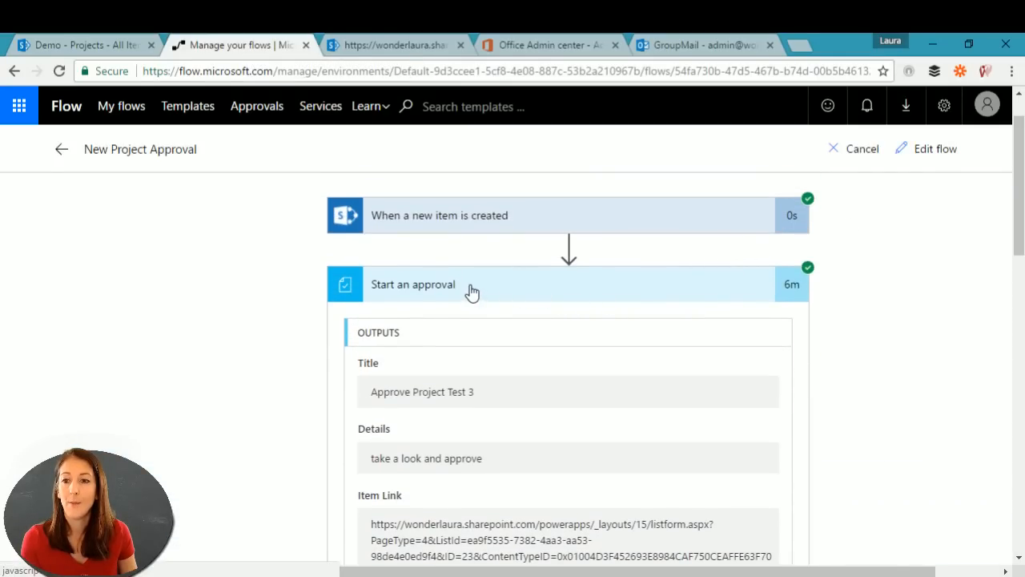
click(518, 290)
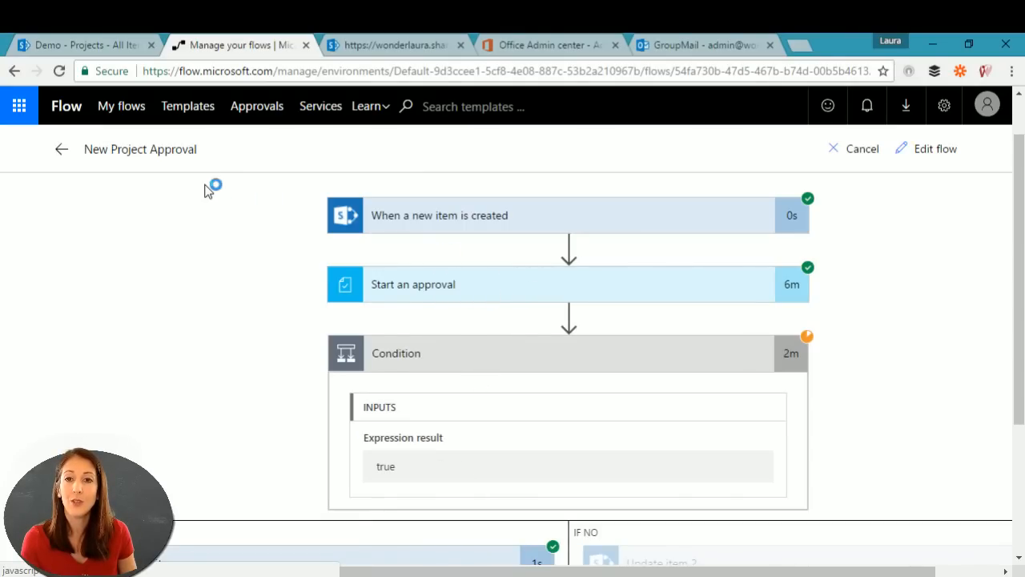
click(933, 152)
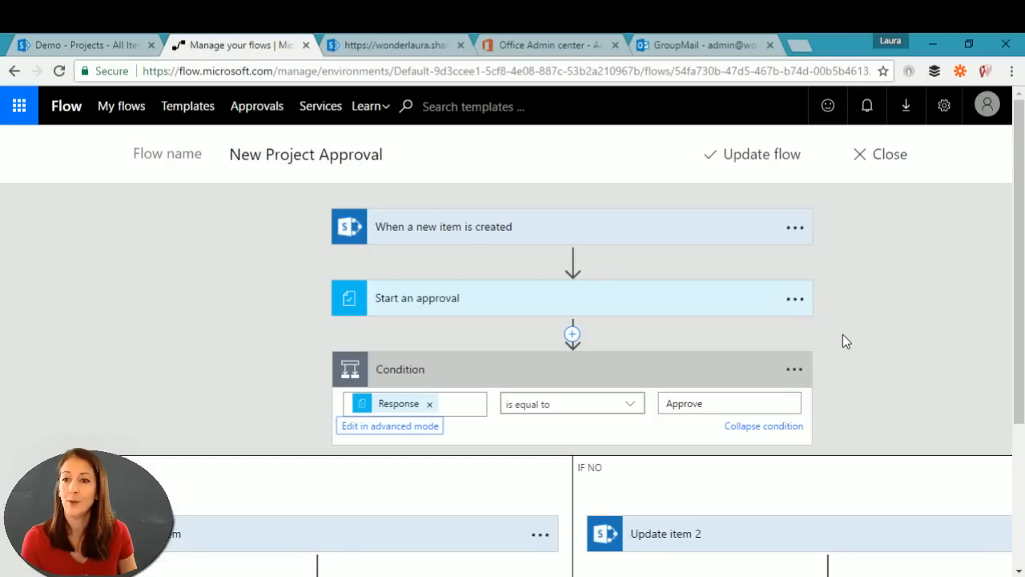
scroll(933, 316, down, 2)
scroll(933, 316, up, 2)
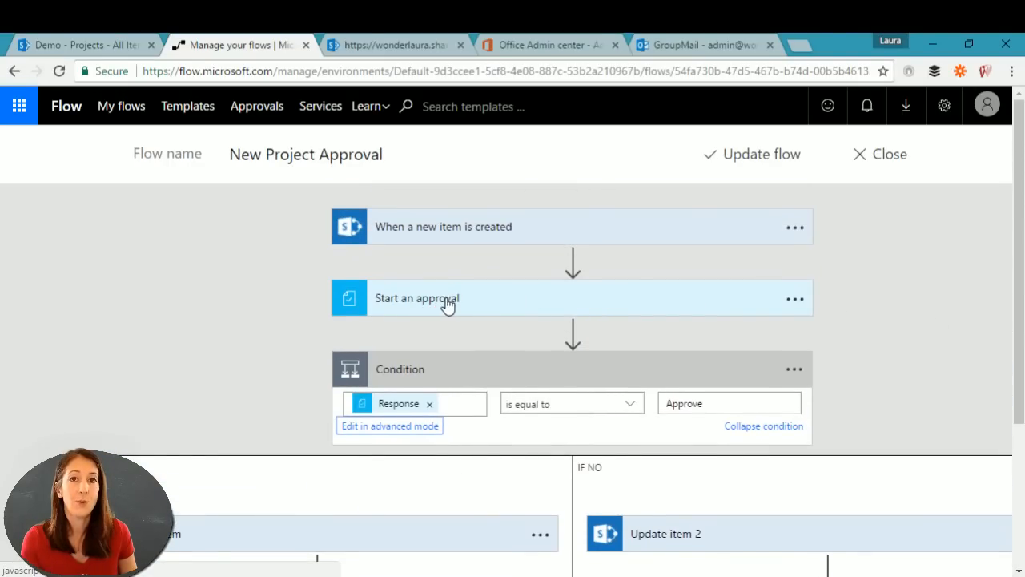
scroll(984, 279, down, 2)
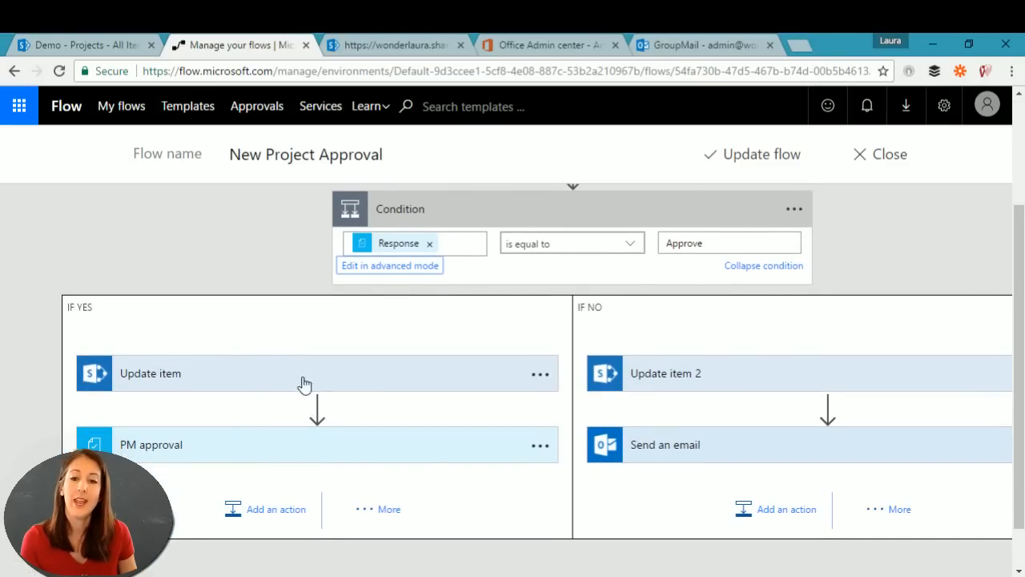
mouse_move(336, 409)
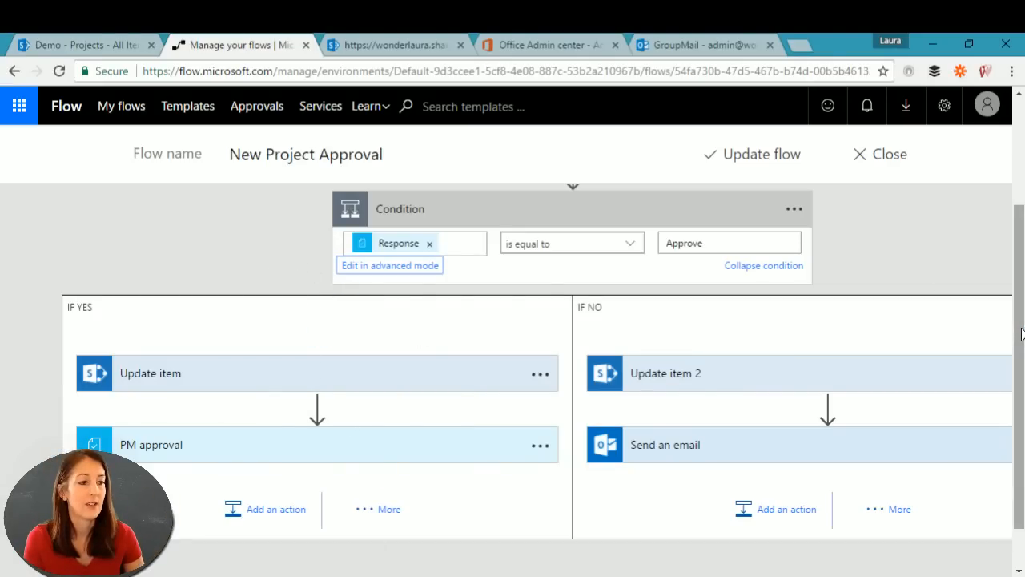
scroll(1021, 333, up, 2)
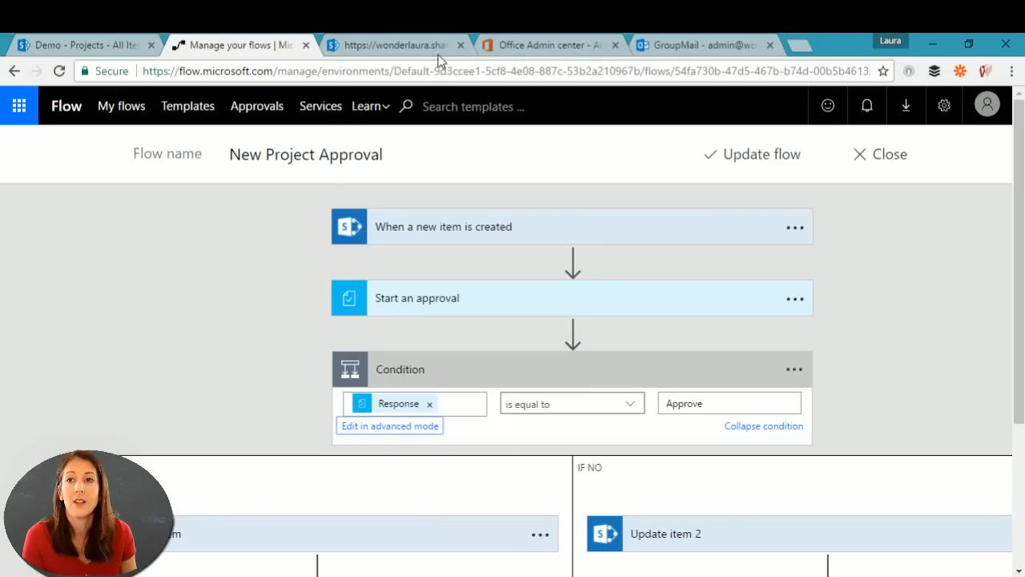
Step: Check Flow's received approval requests, then go to the personal Outlook mail inbox
click(251, 109)
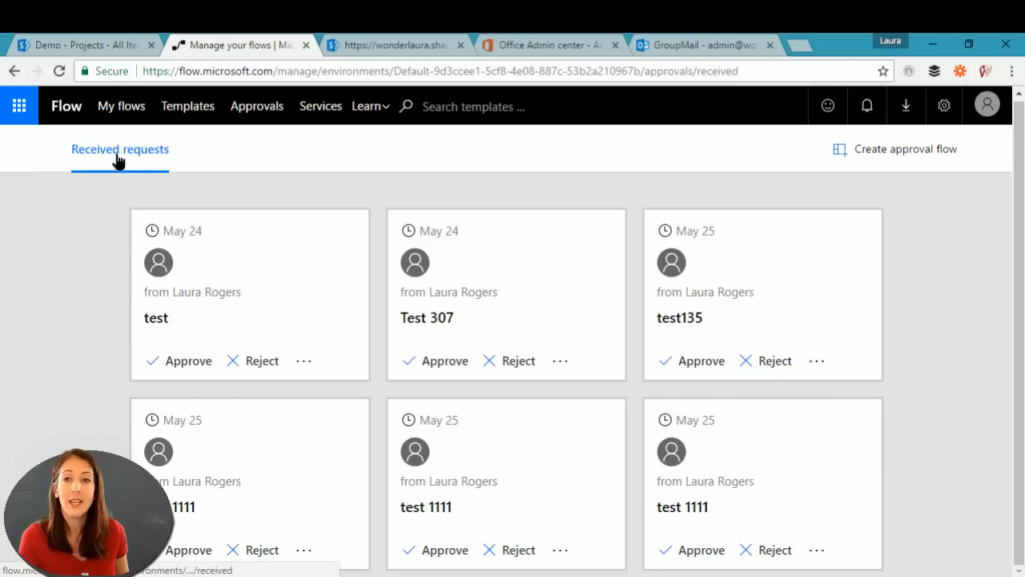
click(417, 46)
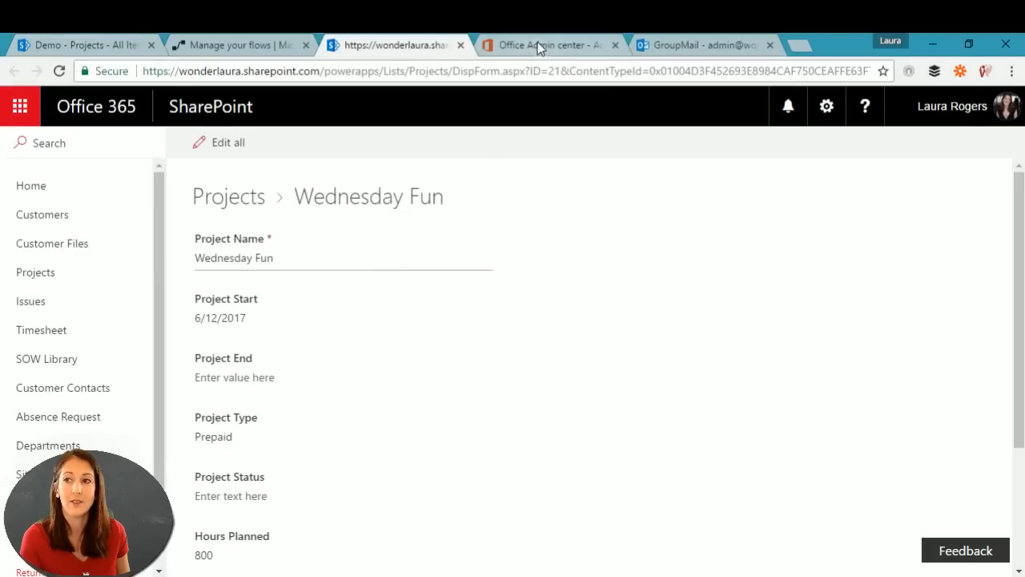
click(727, 44)
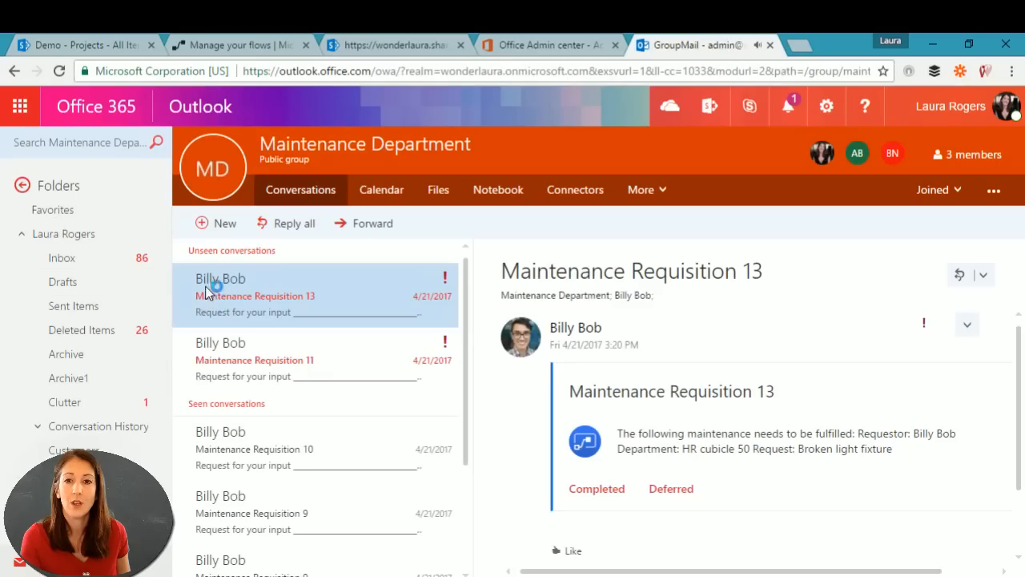
click(16, 112)
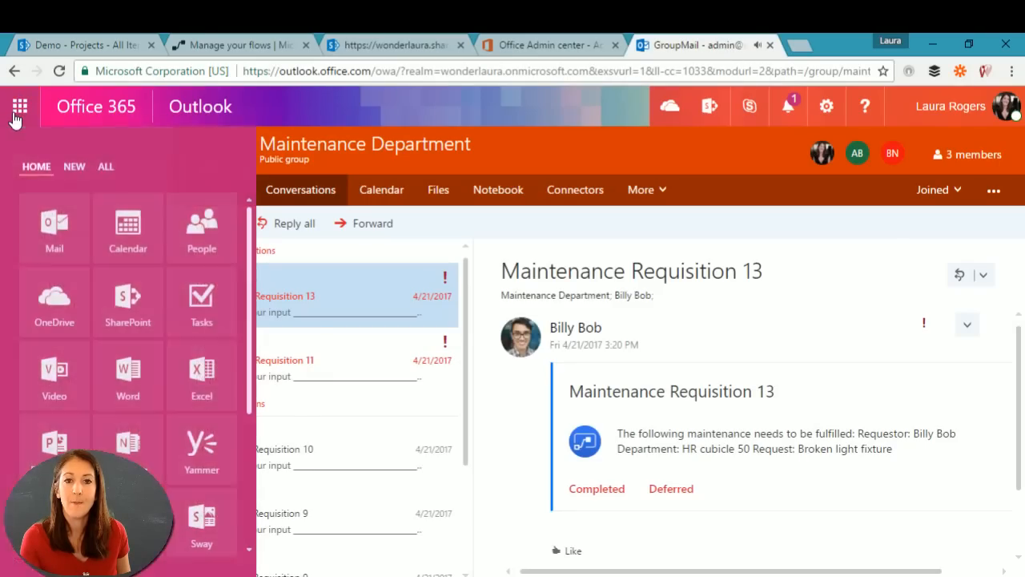
click(52, 225)
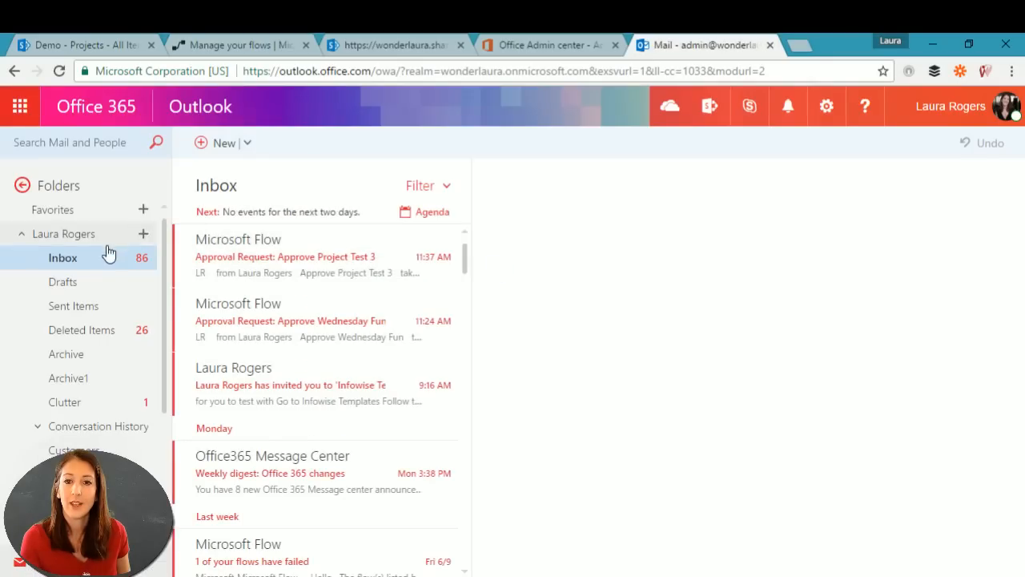
Step: Open the Approve Project Test 3 email, follow its link, and return to Flow's approvals page
click(335, 269)
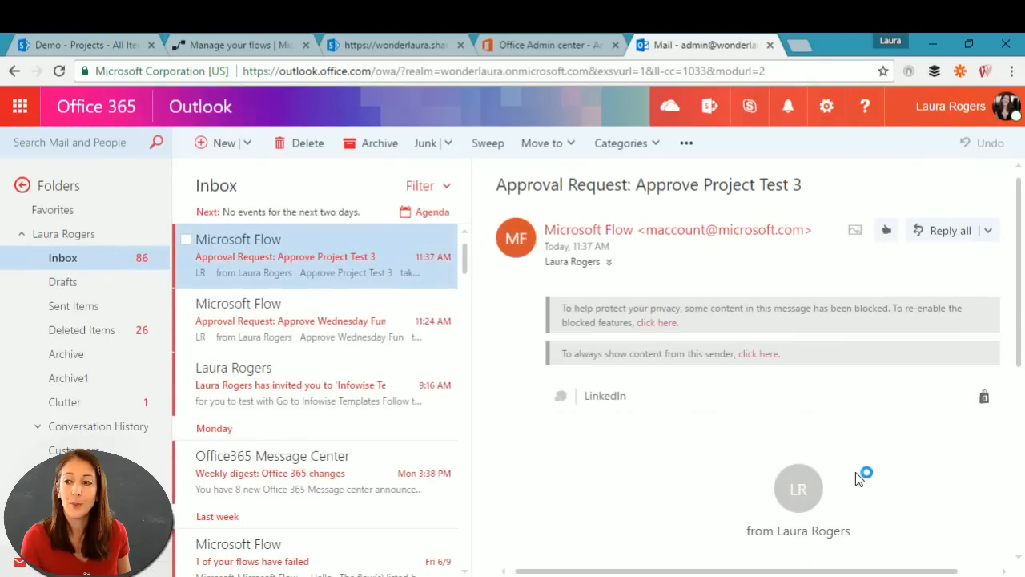
scroll(847, 449, down, 3)
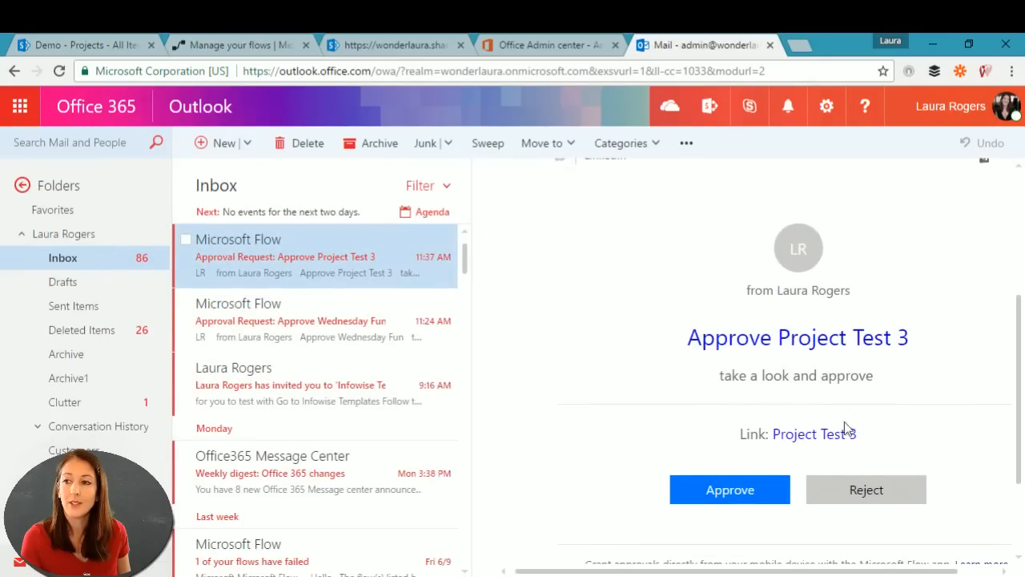
click(814, 343)
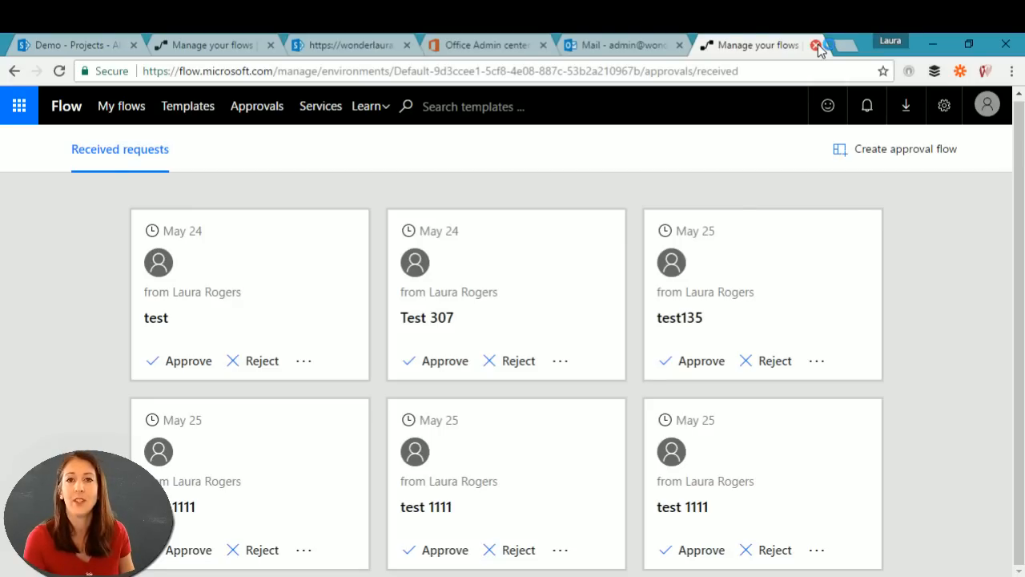
click(815, 46)
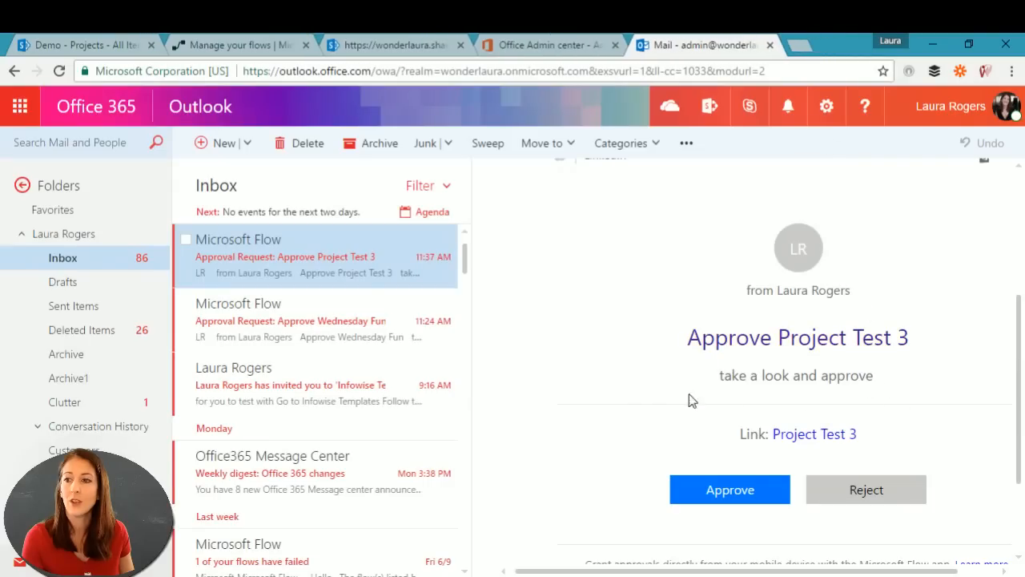
click(222, 45)
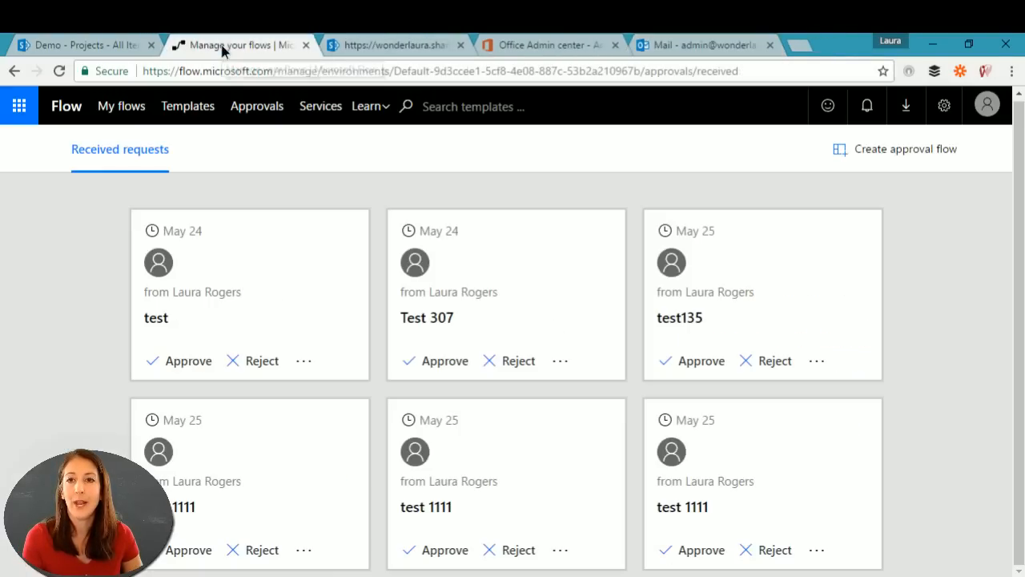
Step: Reopen the New Project Approval flow in the editor from My flows
click(117, 108)
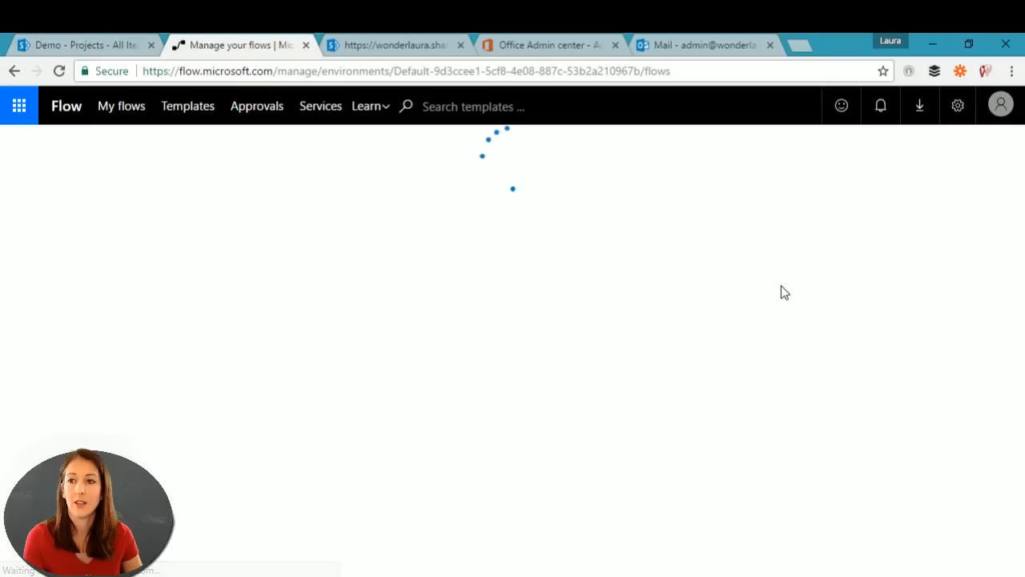
click(251, 255)
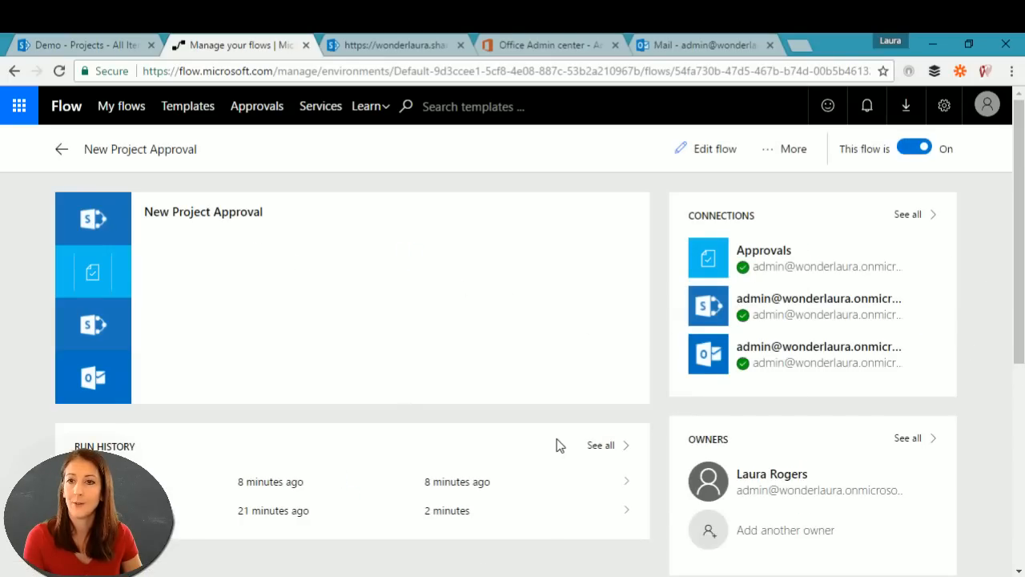
click(733, 152)
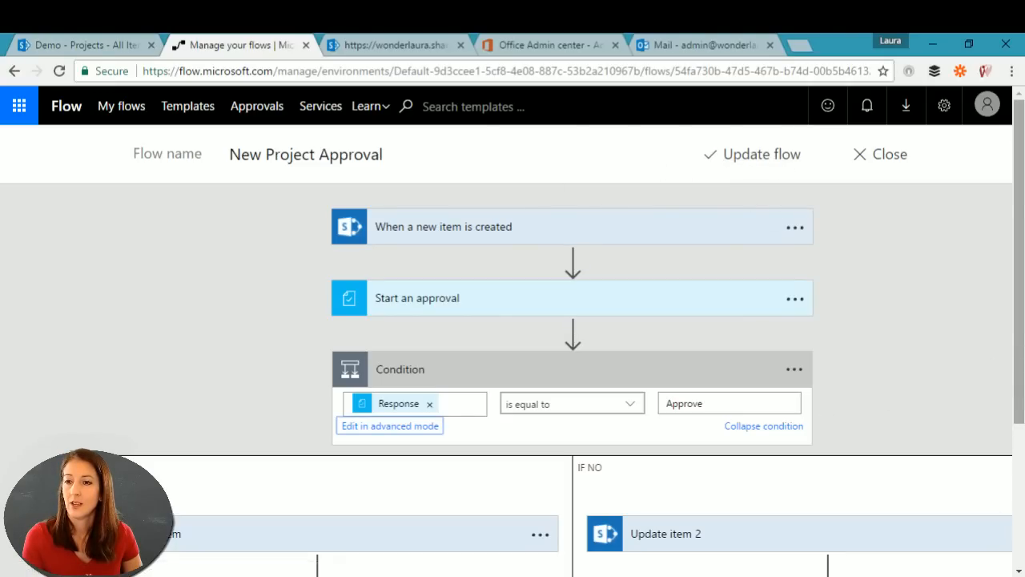
drag(1019, 303, 1019, 271)
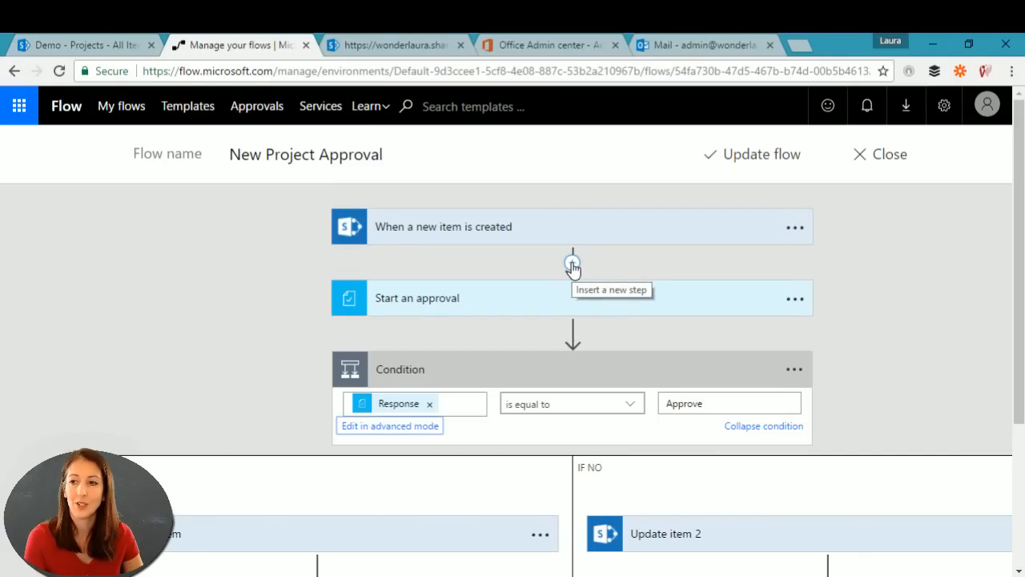
Step: Insert an Office 365 Users Get manager step after the trigger with User set to Created By Email
click(572, 265)
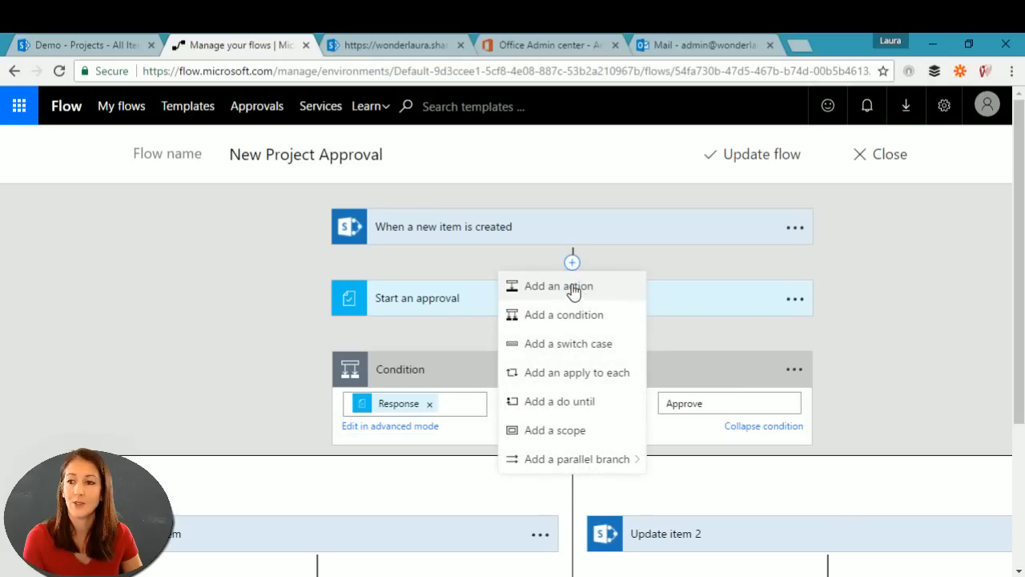
click(573, 289)
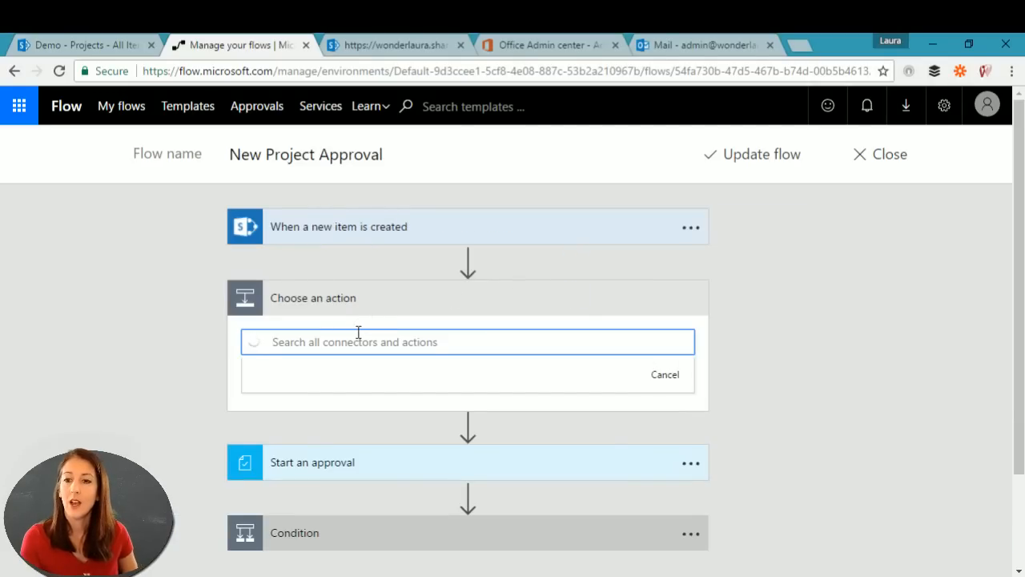
text(manager)
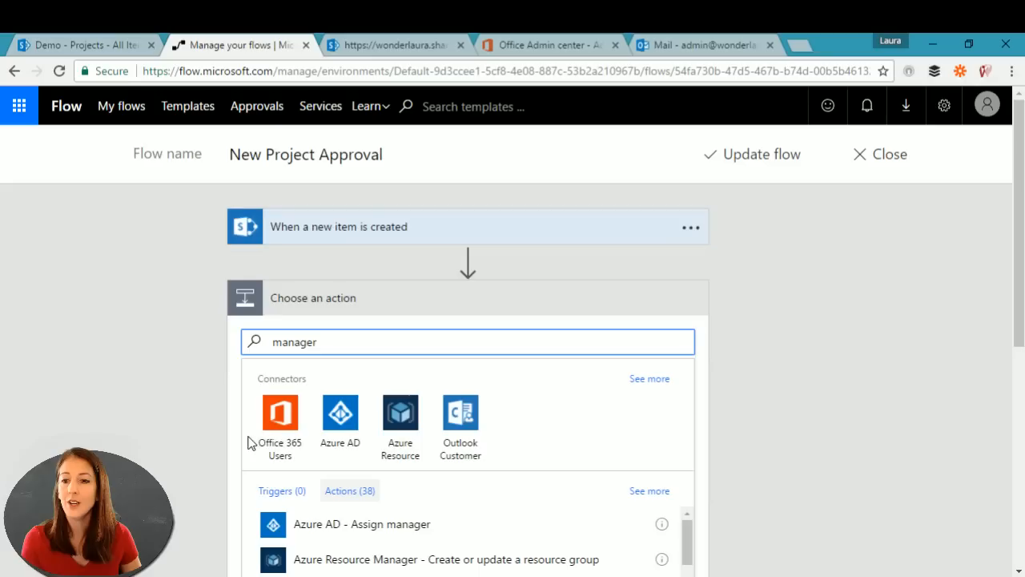
scroll(464, 454, down, 2)
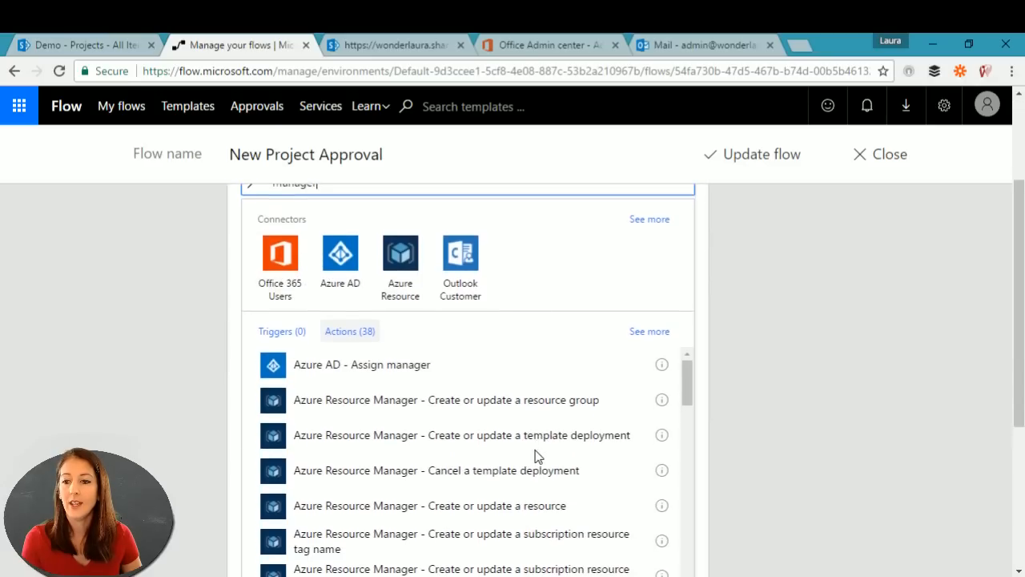
click(278, 253)
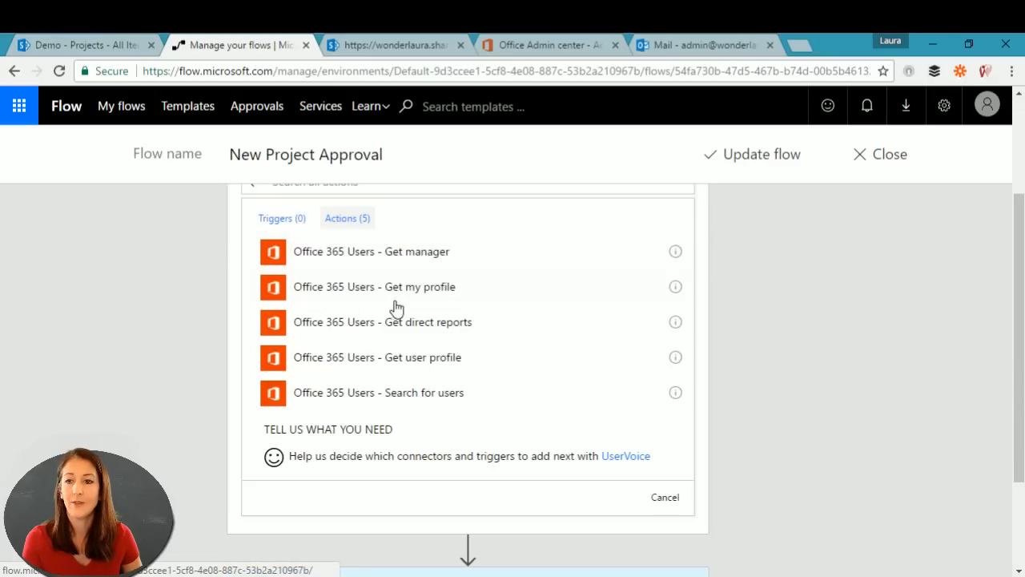
click(433, 253)
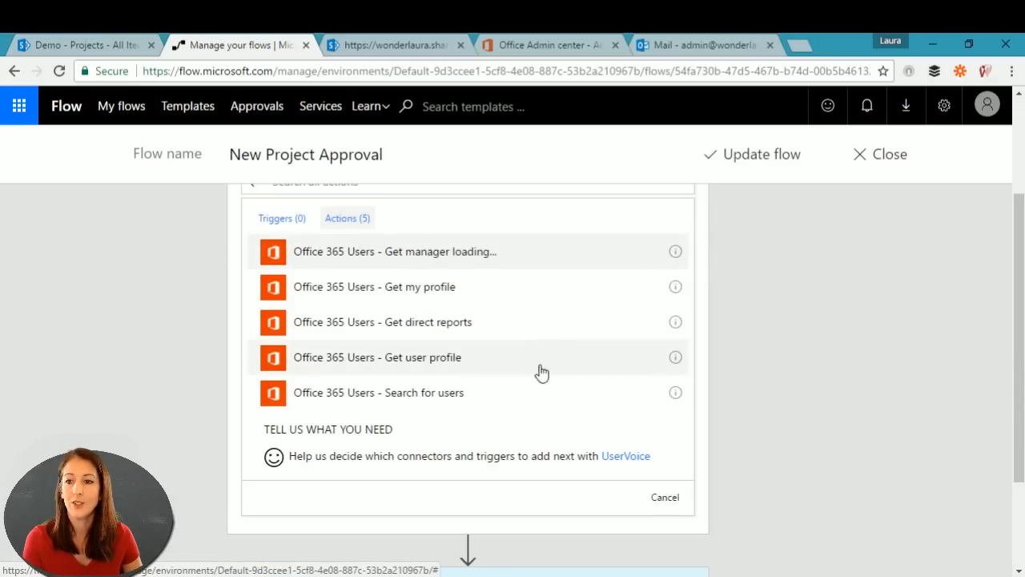
scroll(845, 299, up, 2)
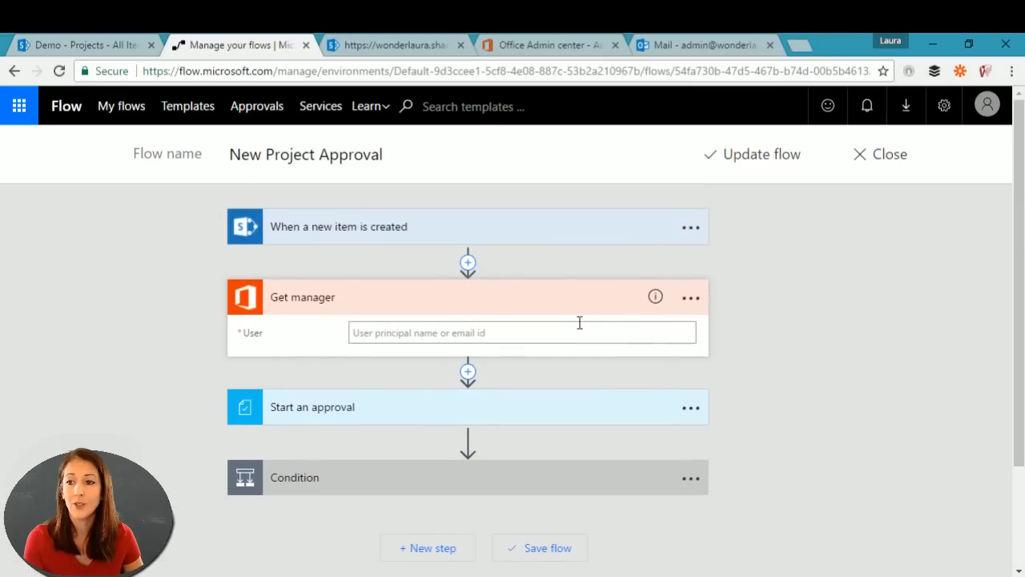
click(550, 333)
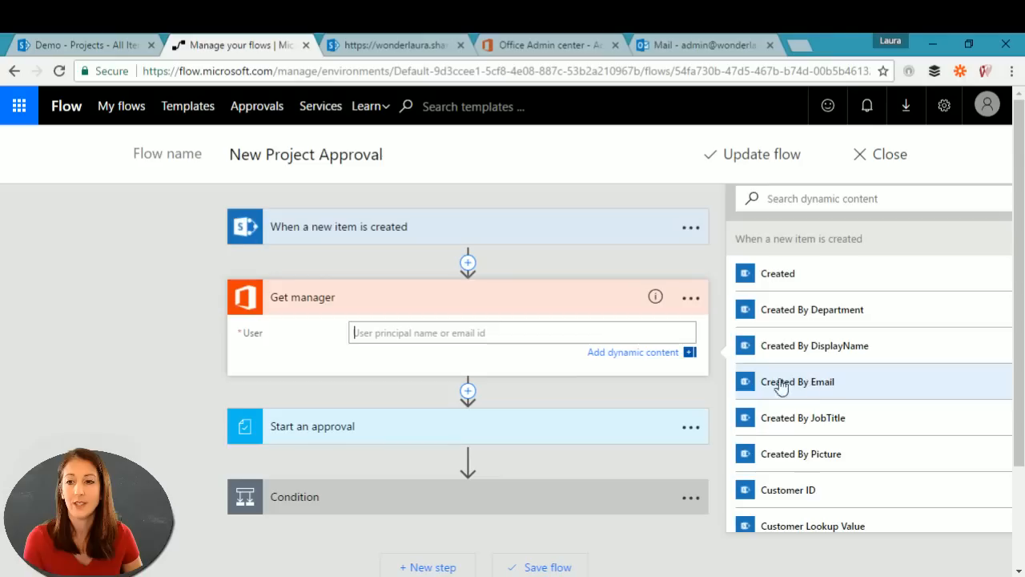
click(839, 384)
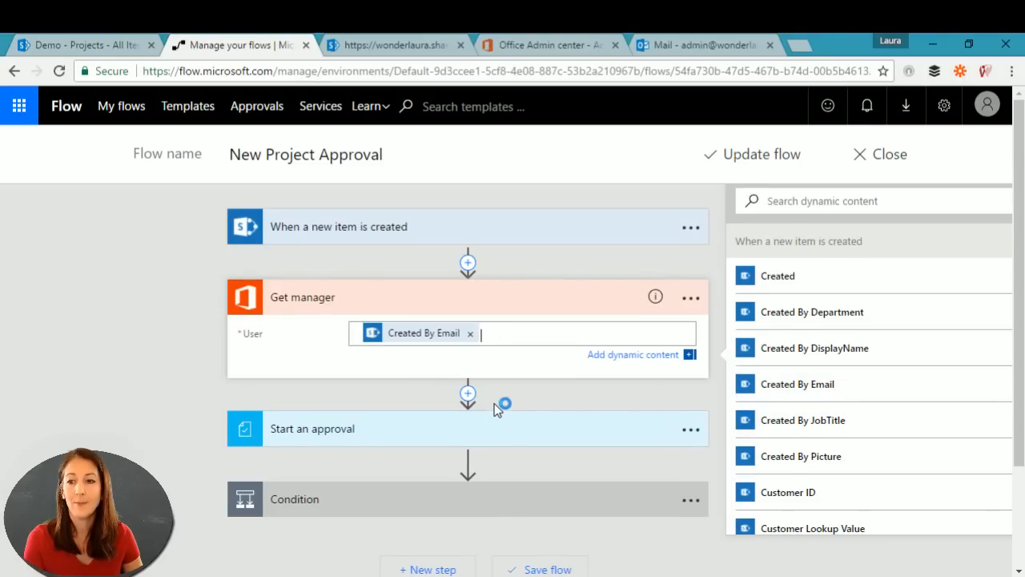
click(488, 429)
scroll(111, 406, down, 2)
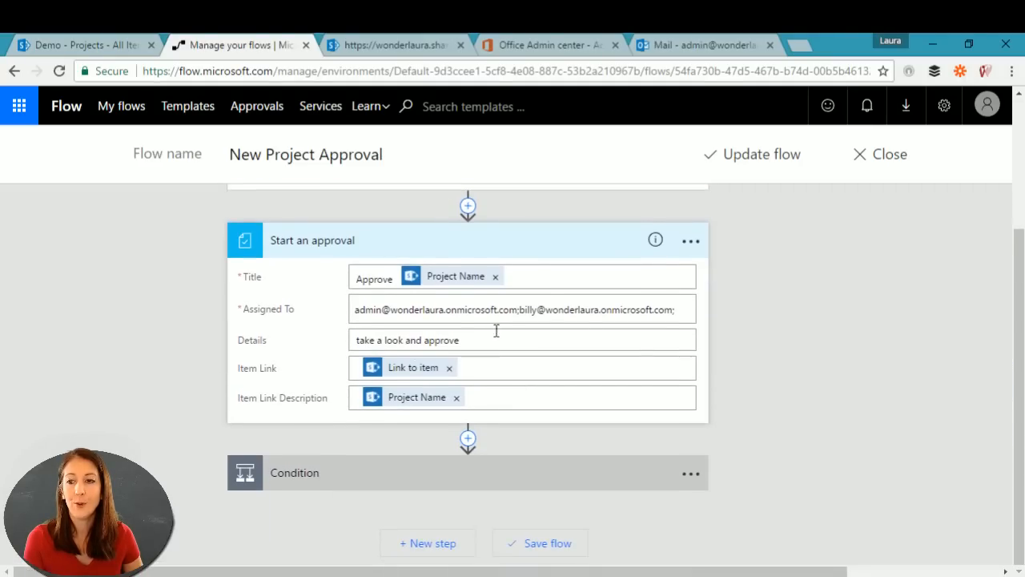
Step: Replace Start an approval's fixed Assigned To addresses with the Get manager Email token
click(633, 310)
drag(680, 290, 330, 289)
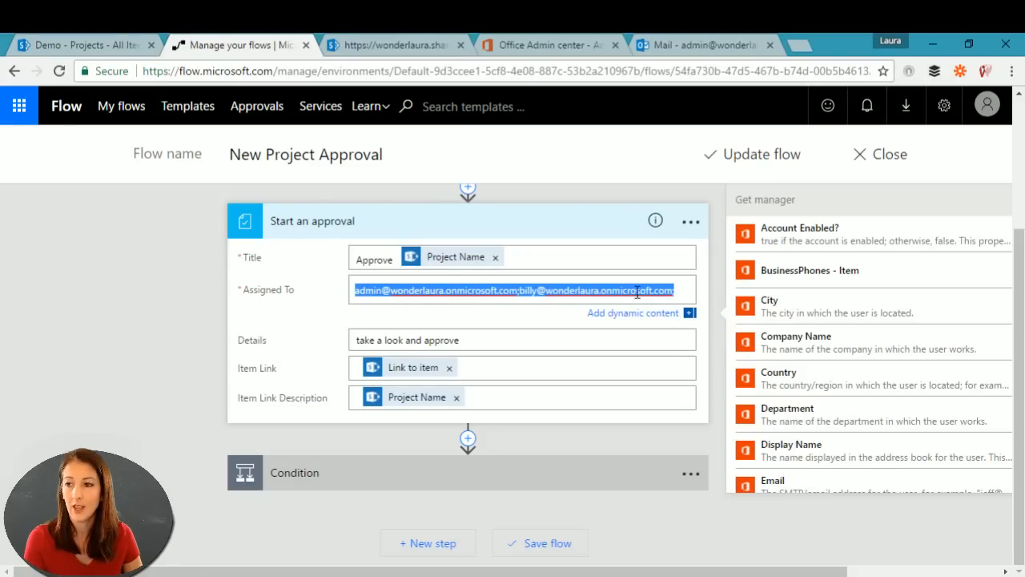
click(692, 290)
key(BackSpace)
key(BackSpace)
key(BackSpace)
key(BackSpace)
key(BackSpace)
key(BackSpace)
key(BackSpace)
key(BackSpace)
key(BackSpace)
key(BackSpace)
key(BackSpace)
key(BackSpace)
key(BackSpace)
key(BackSpace)
key(BackSpace)
key(BackSpace)
key(BackSpace)
key(BackSpace)
key(BackSpace)
key(BackSpace)
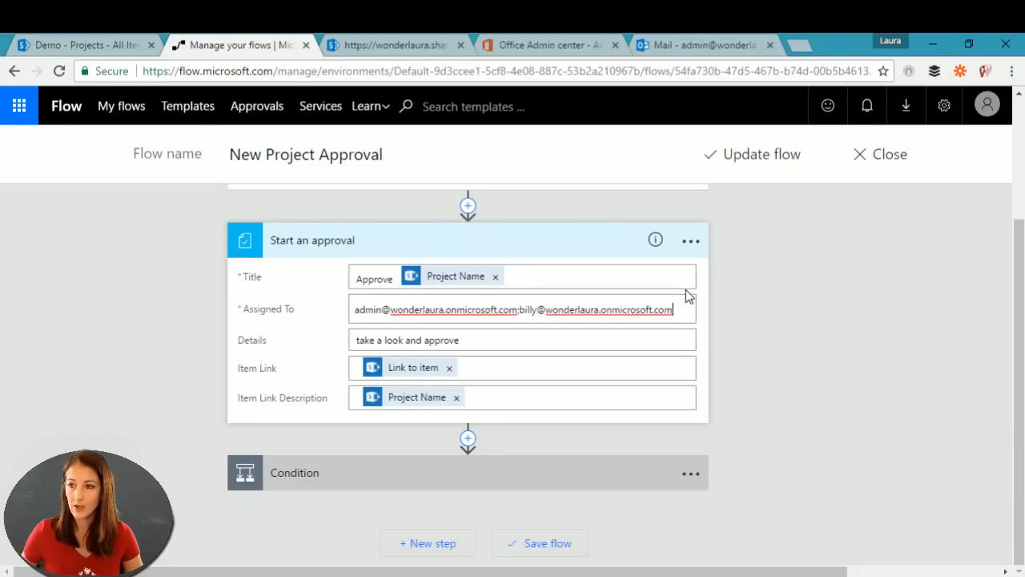
key(BackSpace)
key(BackSpace)
key(BackSpace)
key(BackSpace)
key(BackSpace)
key(BackSpace)
key(BackSpace)
key(BackSpace)
key(BackSpace)
key(BackSpace)
key(BackSpace)
key(BackSpace)
key(BackSpace)
key(BackSpace)
key(BackSpace)
key(BackSpace)
key(BackSpace)
key(BackSpace)
key(BackSpace)
key(BackSpace)
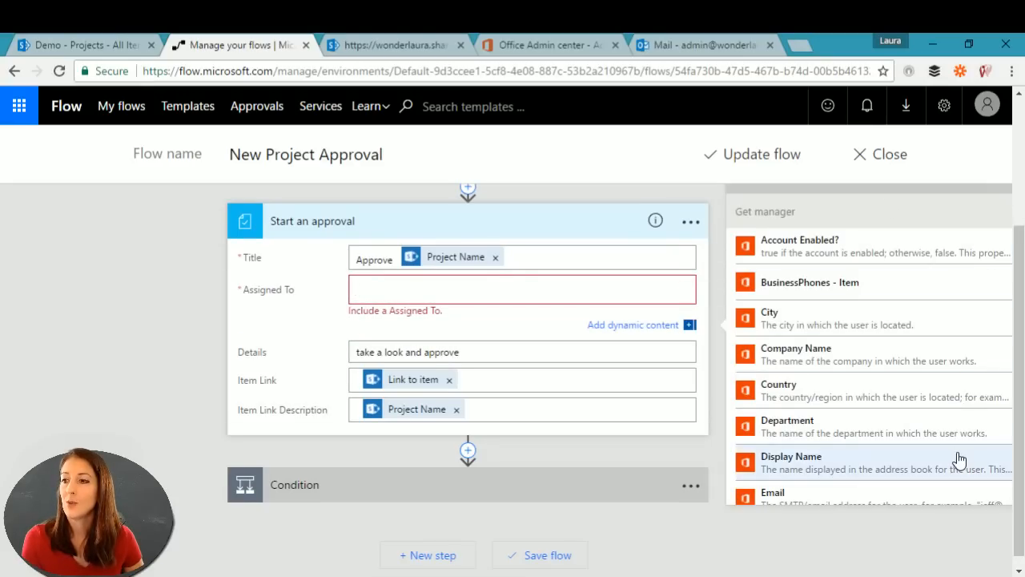
scroll(938, 380, down, 2)
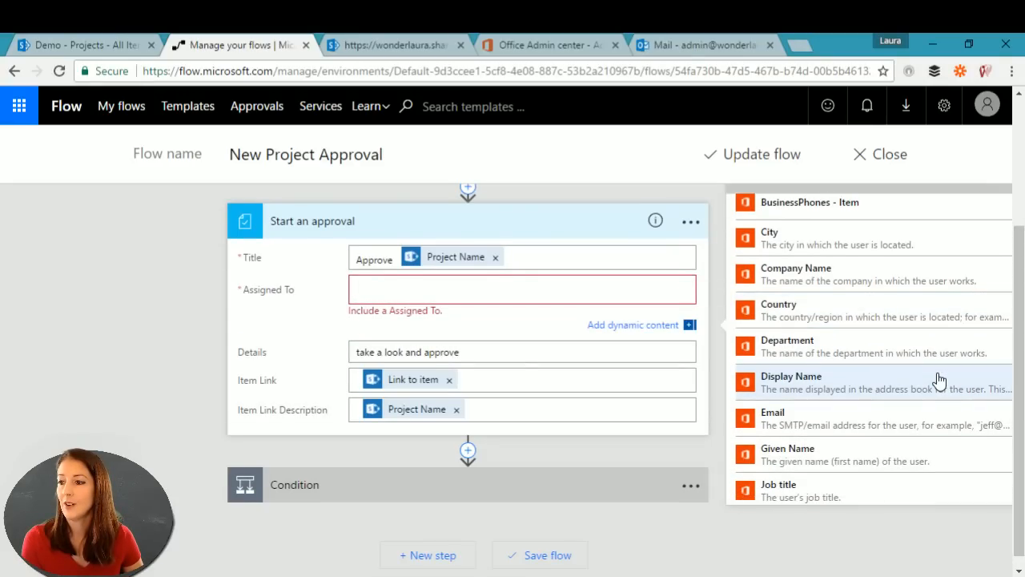
scroll(939, 379, down, 1)
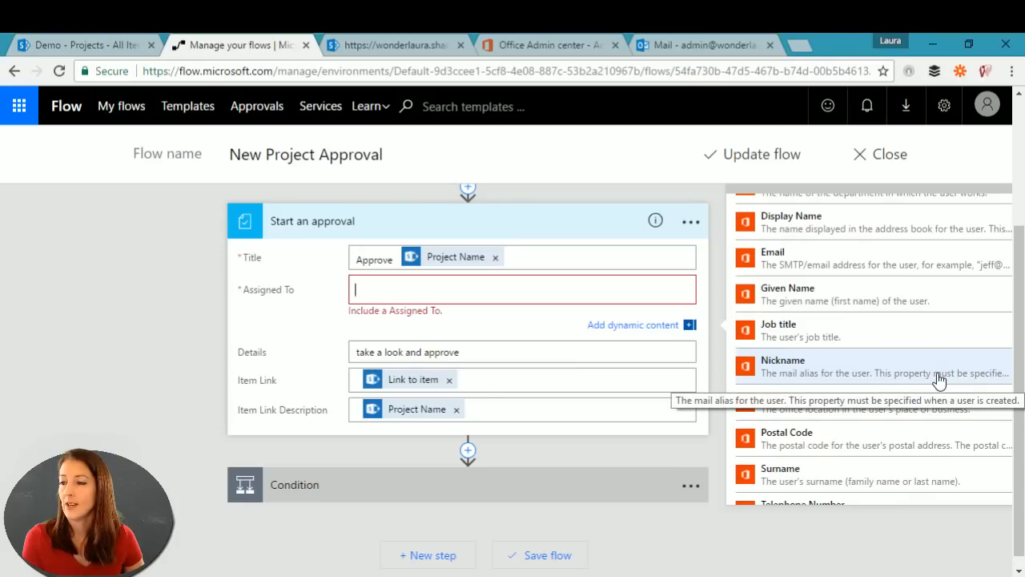
scroll(952, 288, up, 3)
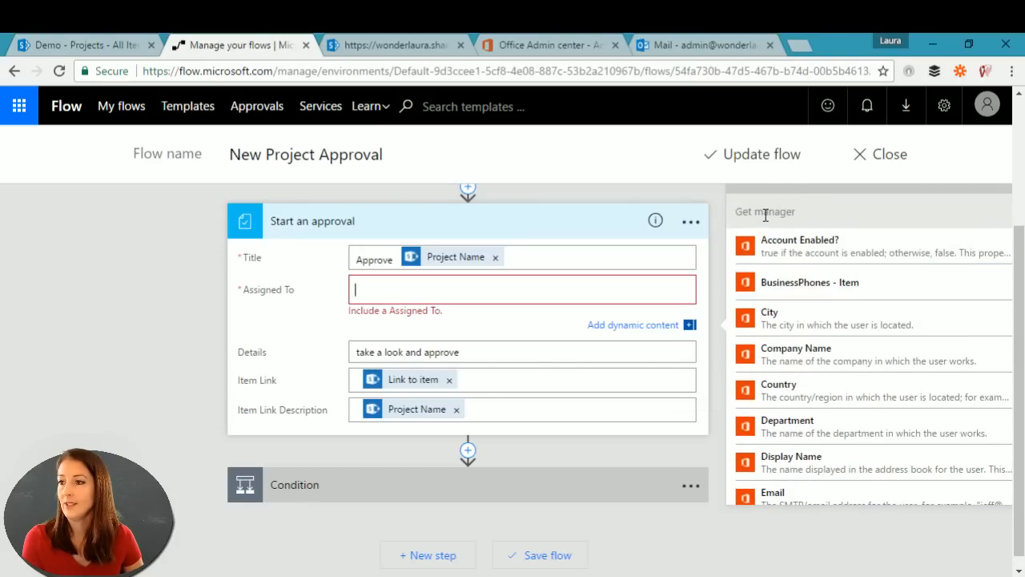
scroll(803, 360, down, 1)
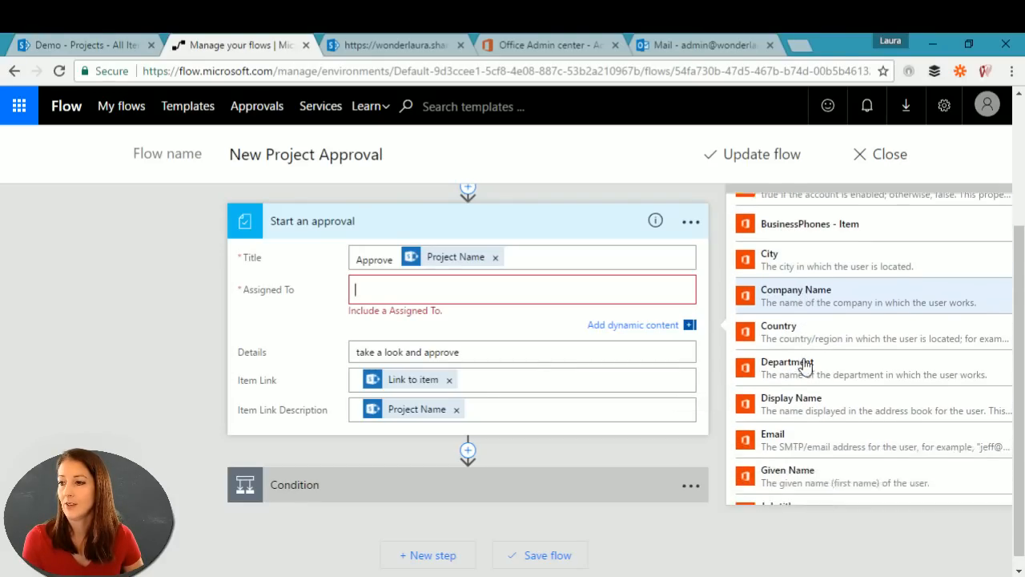
scroll(805, 364, down, 1)
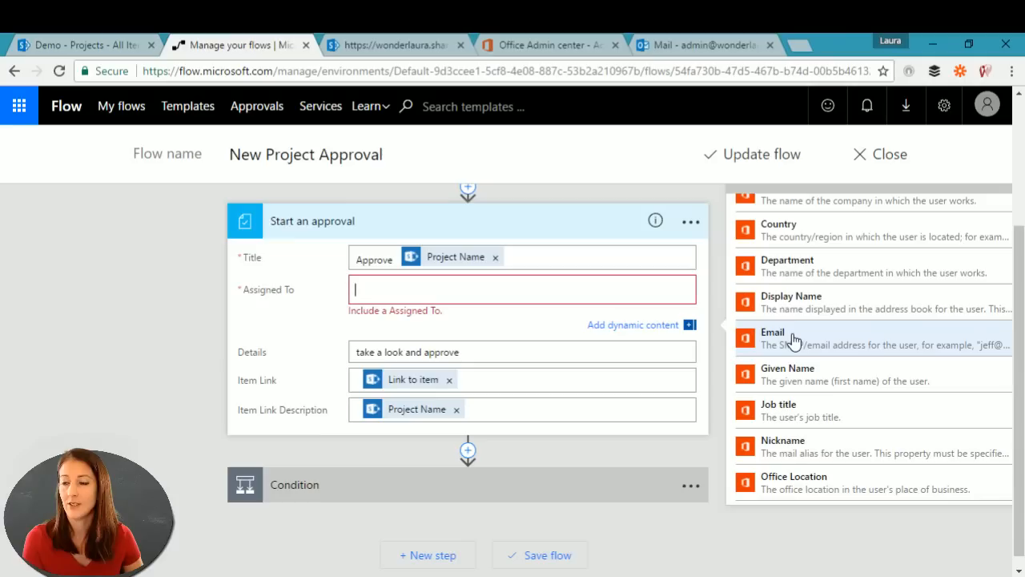
click(793, 340)
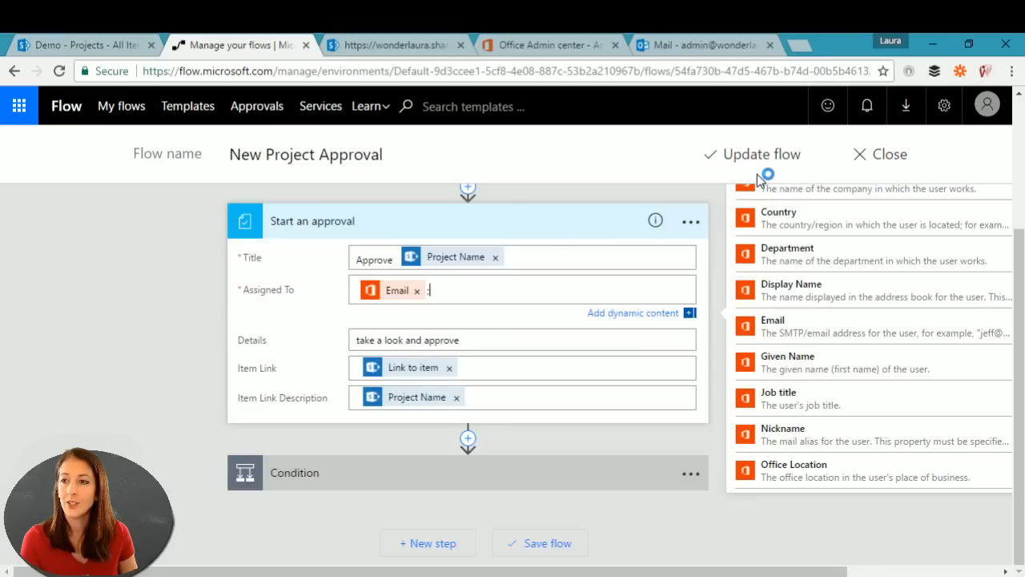
click(191, 307)
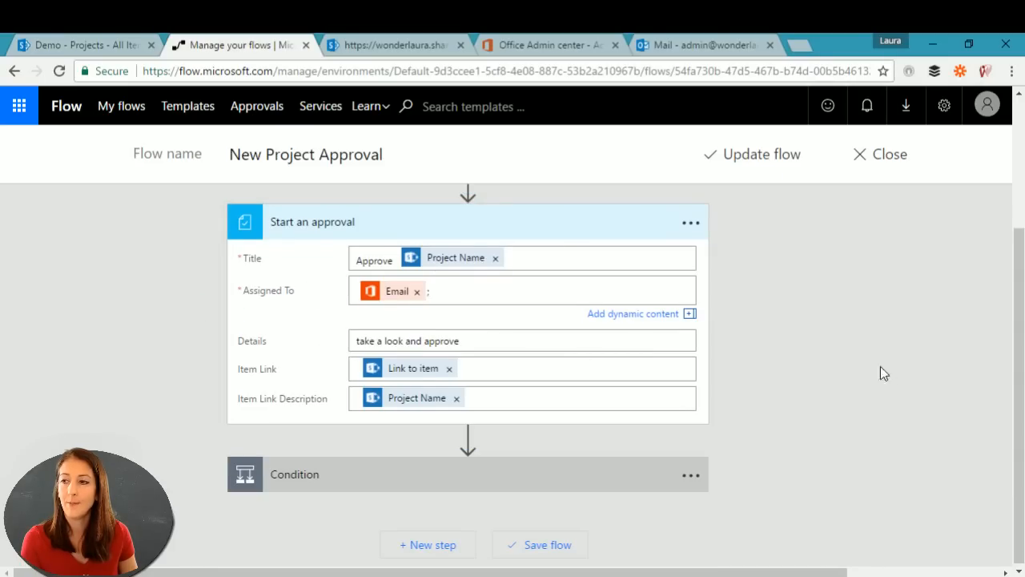
drag(1022, 445, 1023, 329)
mouse_move(467, 330)
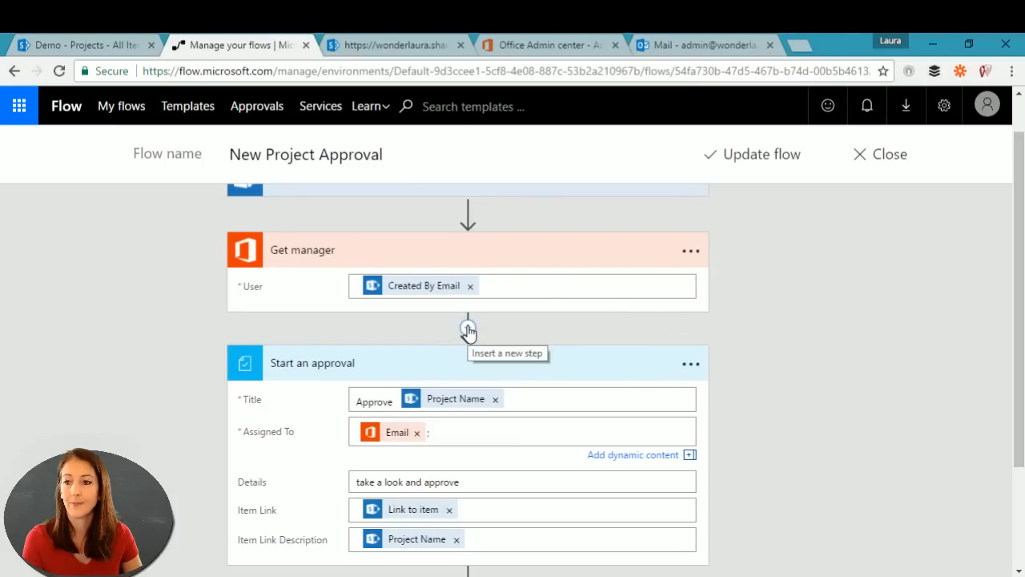
Step: Add a parallel branch off Get manager holding an Approvals 'Start an approval' action
click(467, 329)
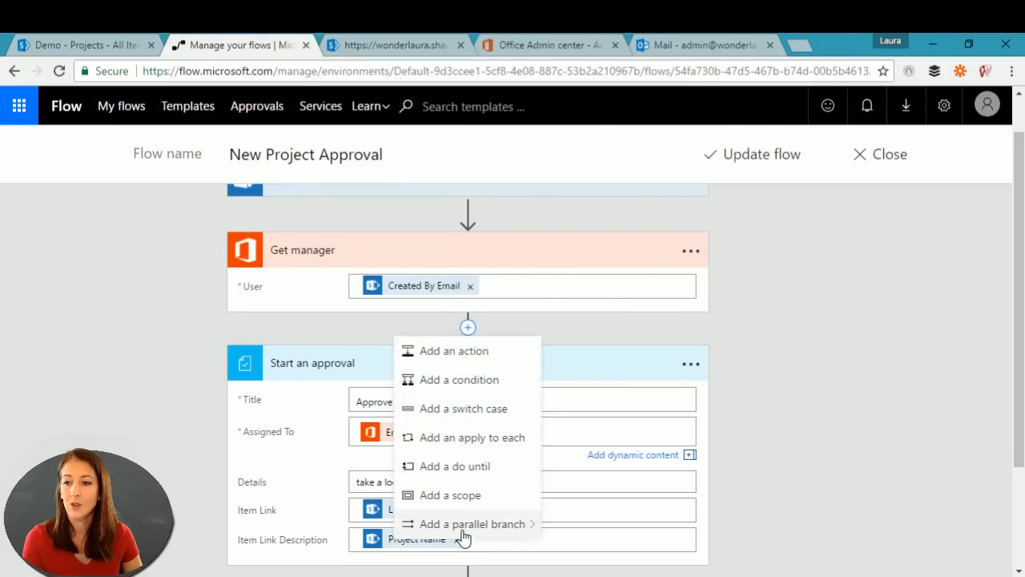
mouse_move(464, 532)
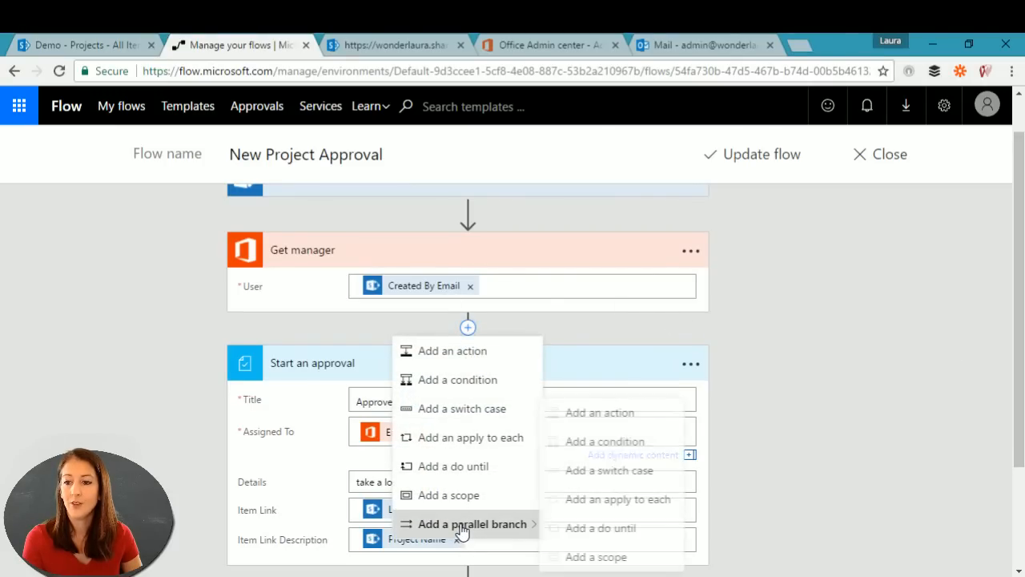
click(629, 414)
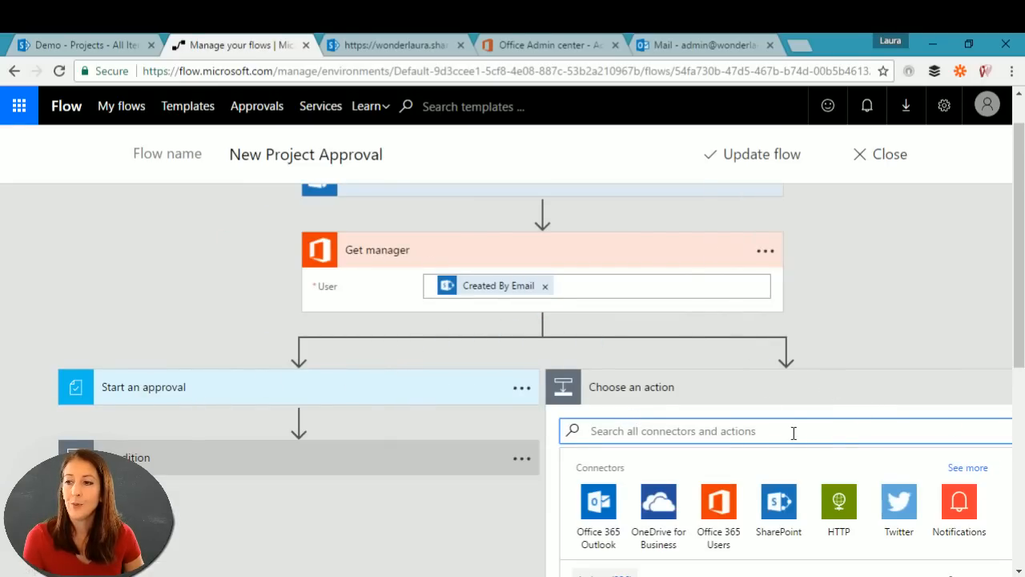
text(approval)
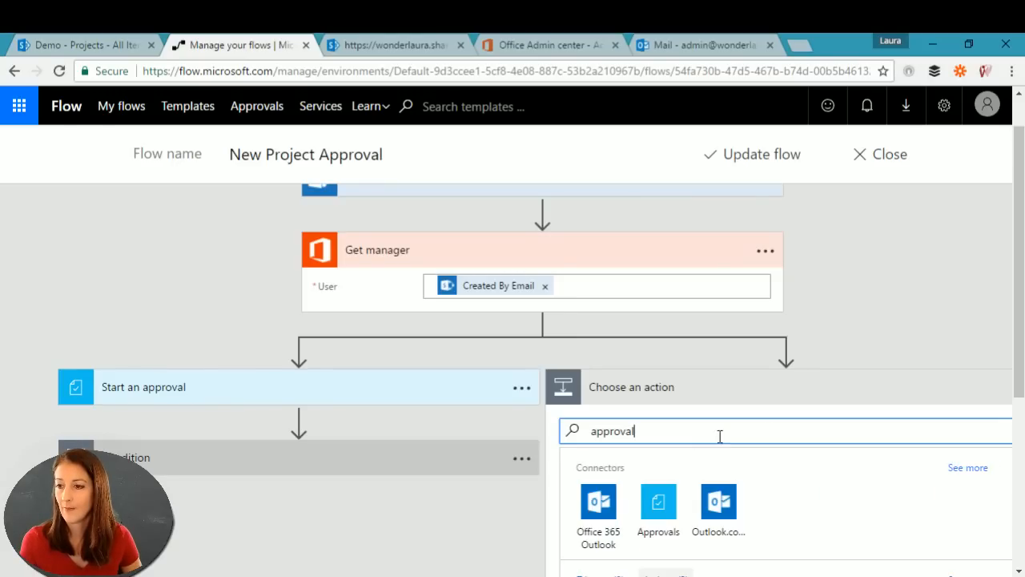
click(658, 501)
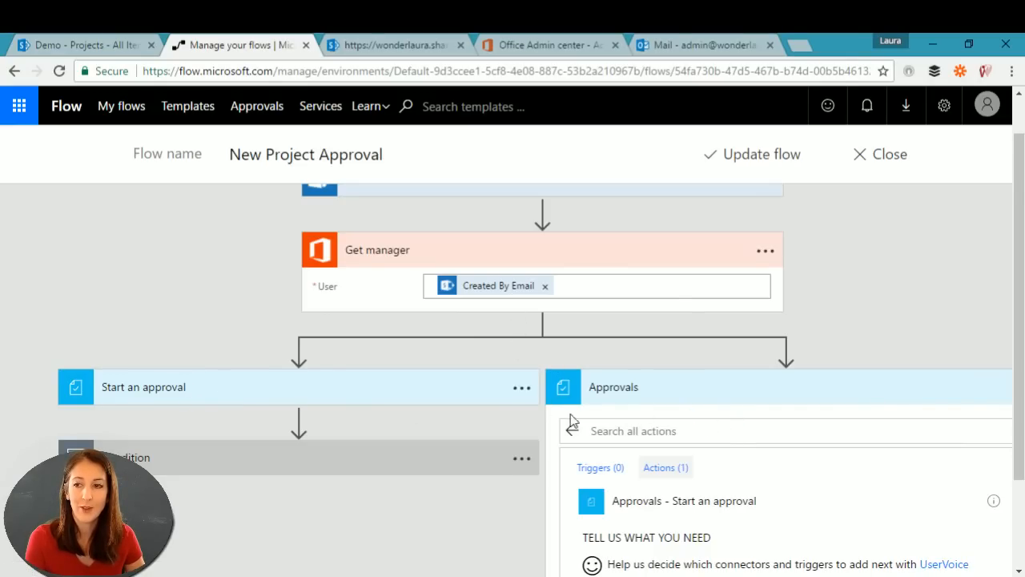
click(696, 437)
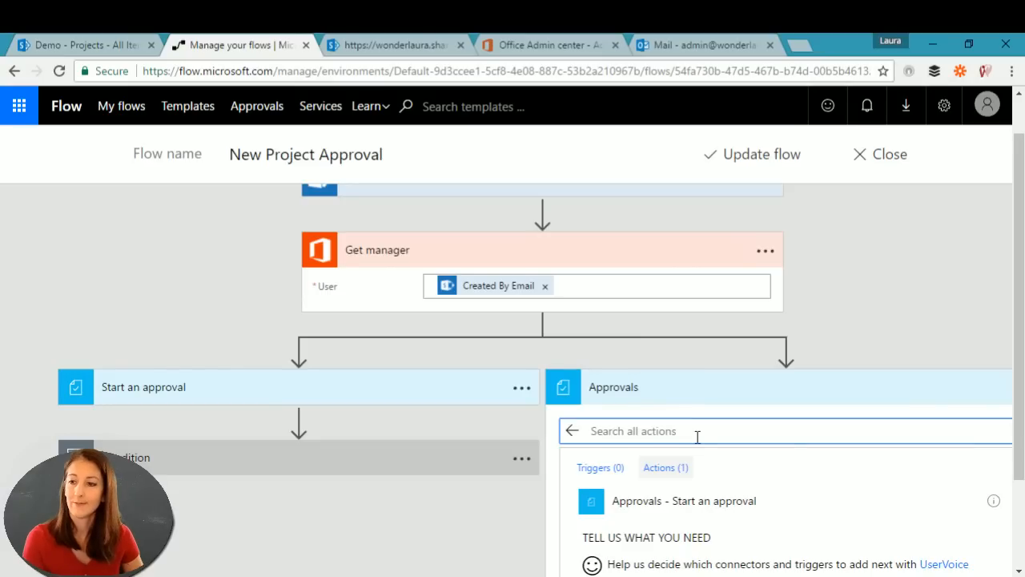
click(686, 502)
click(770, 424)
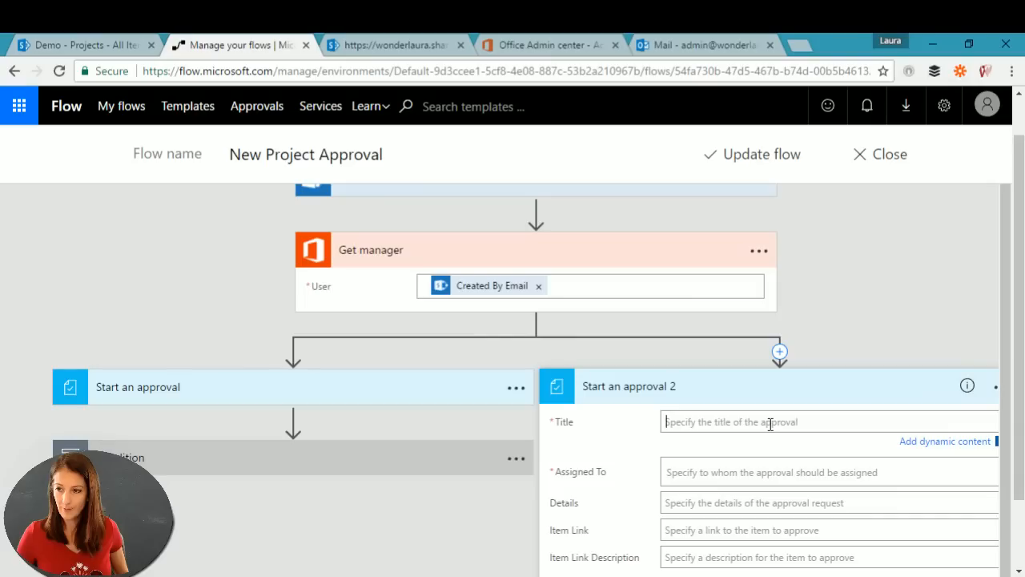
Step: Title the second approval 'parallel: ' followed by the Project Name token
text(parallel:)
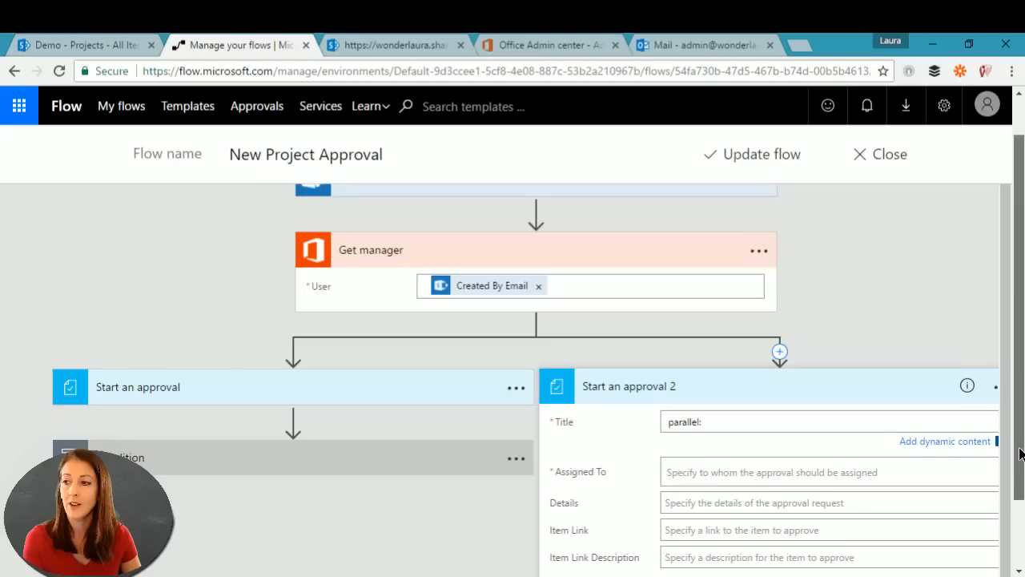
scroll(1017, 446, down, 1)
click(944, 353)
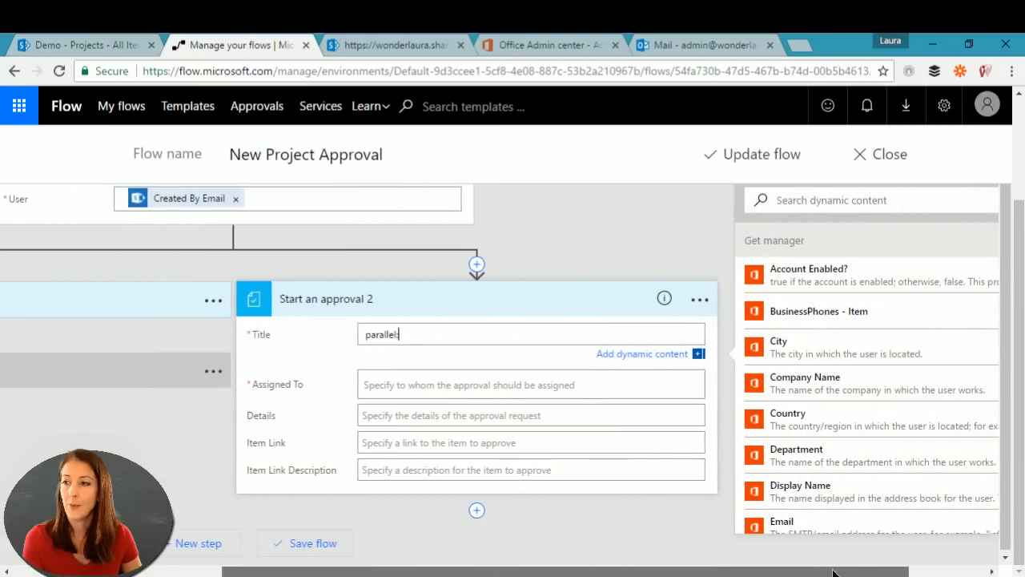
drag(980, 277, 993, 513)
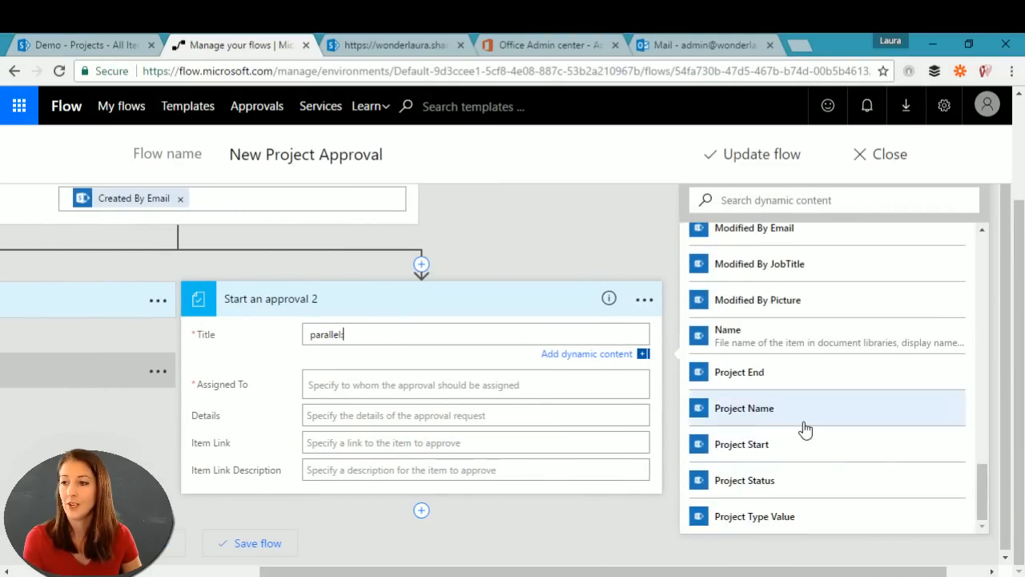
click(757, 412)
Step: Assign the second approval to the suggested user with details 'cool, approve this'
click(337, 387)
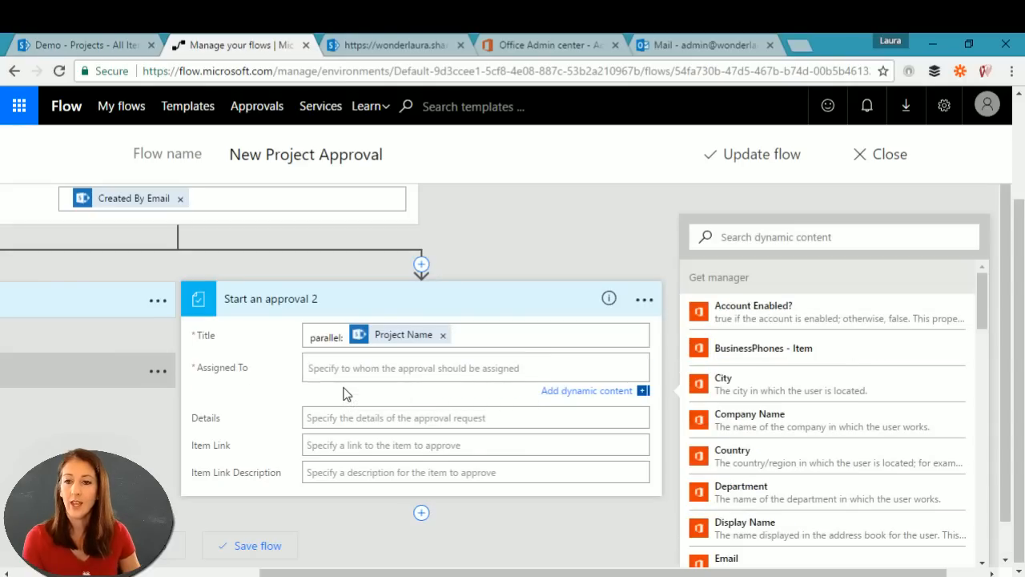
text(bi)
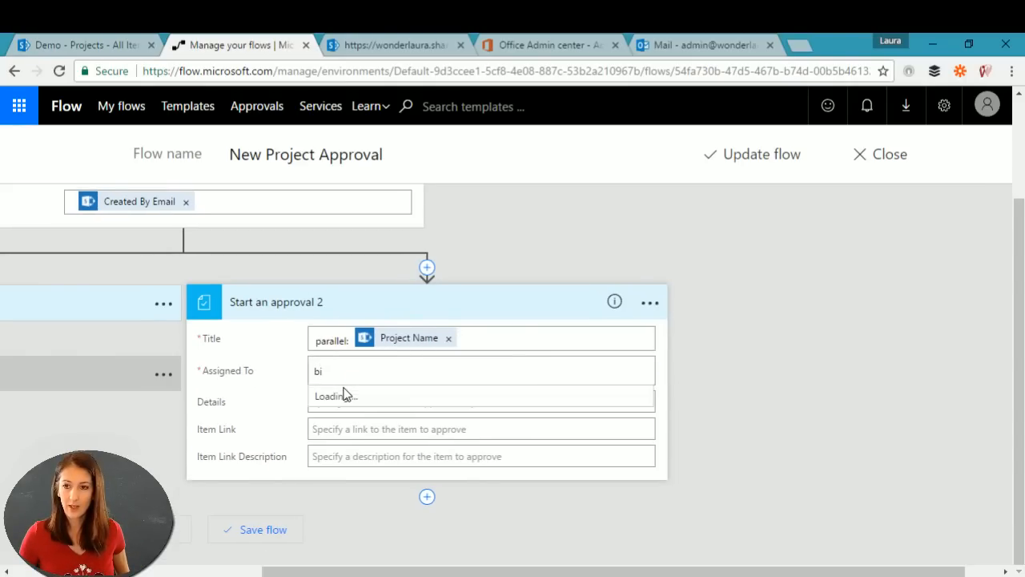
text(l)
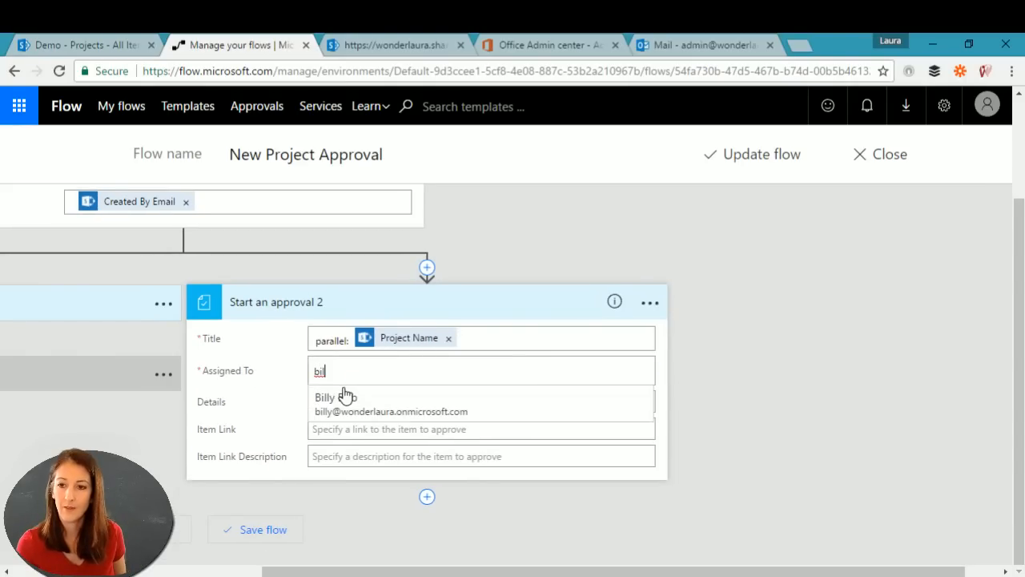
click(344, 400)
click(426, 400)
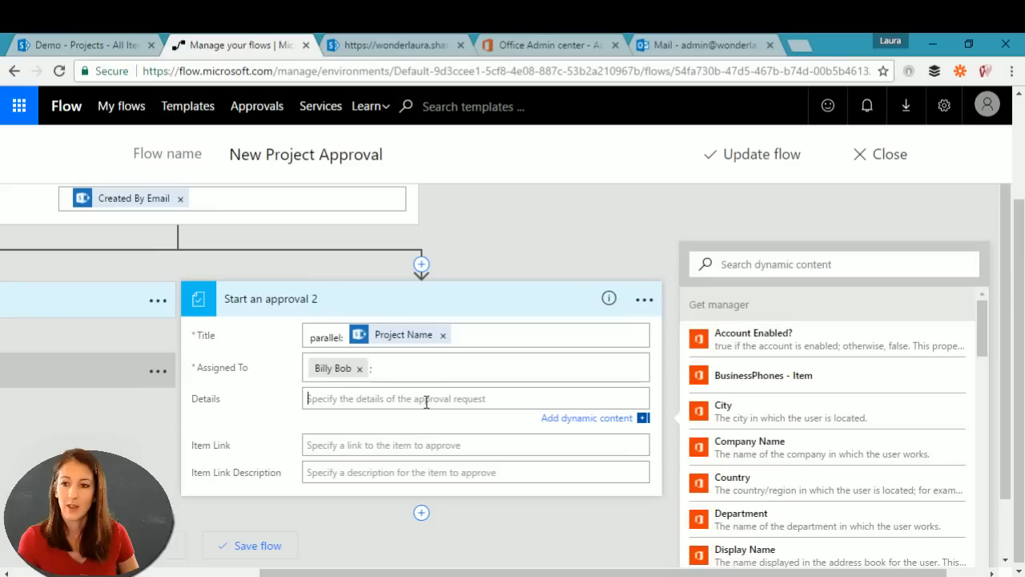
text(coo)
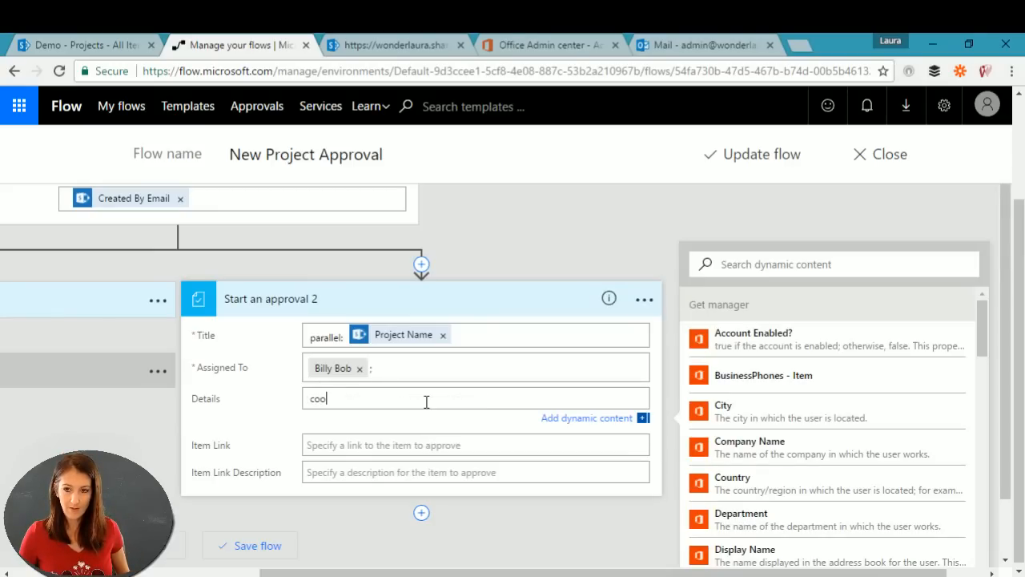
text(l, approve this)
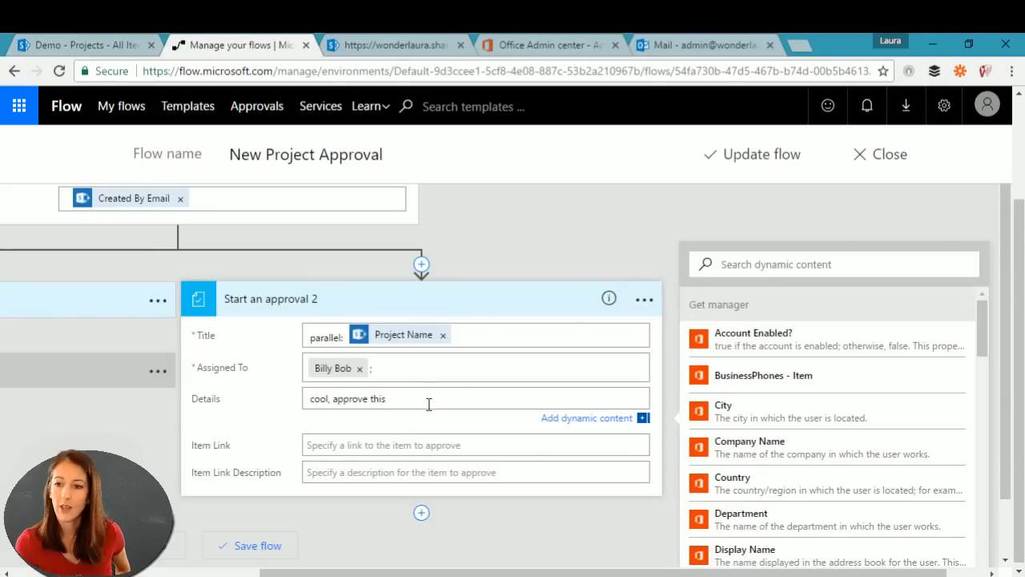
Step: Set Item Link to the item's link and its description to Project Name, then save the flow
click(431, 447)
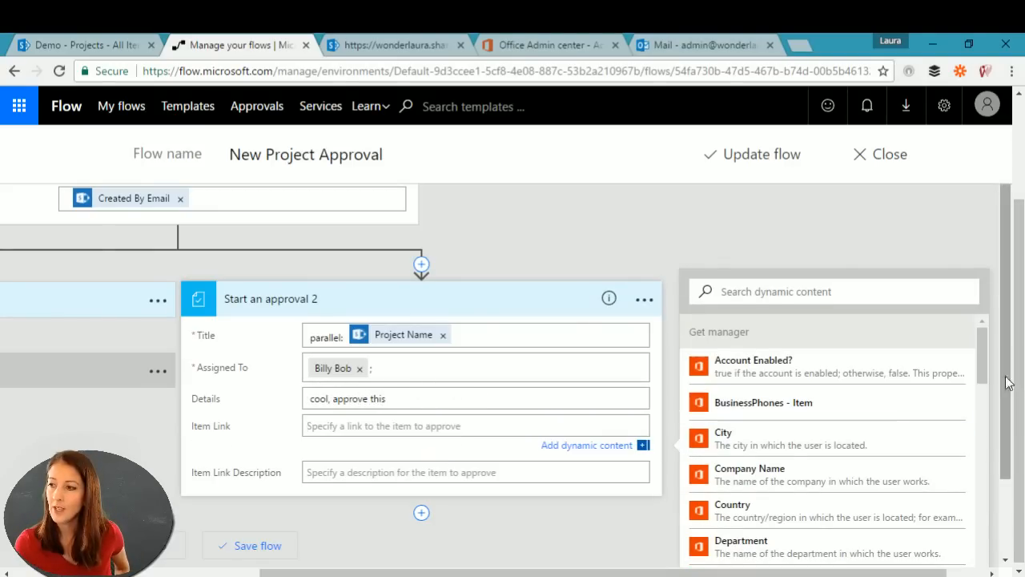
scroll(985, 382, down, 1)
drag(985, 375, 985, 531)
click(743, 463)
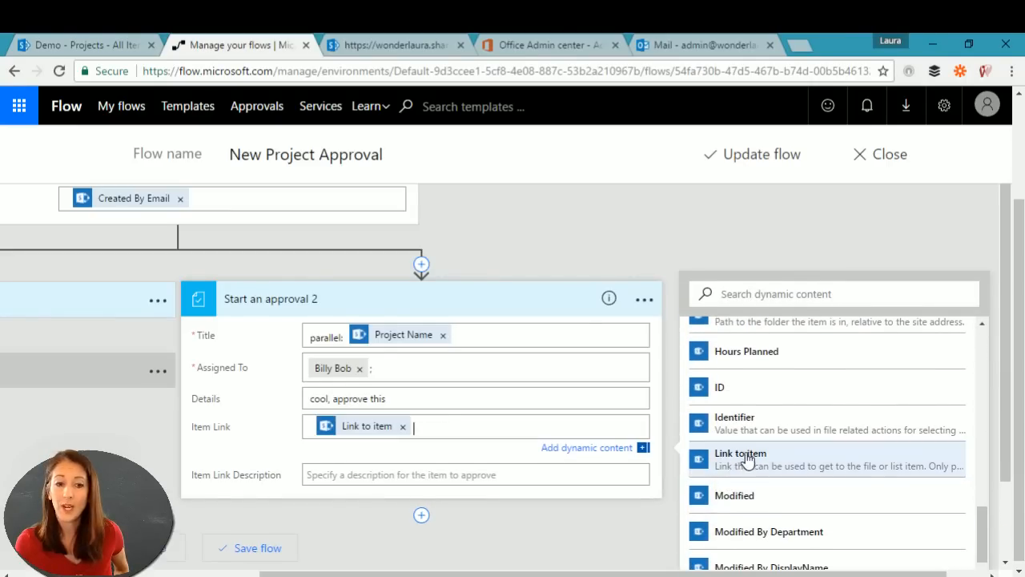
click(347, 478)
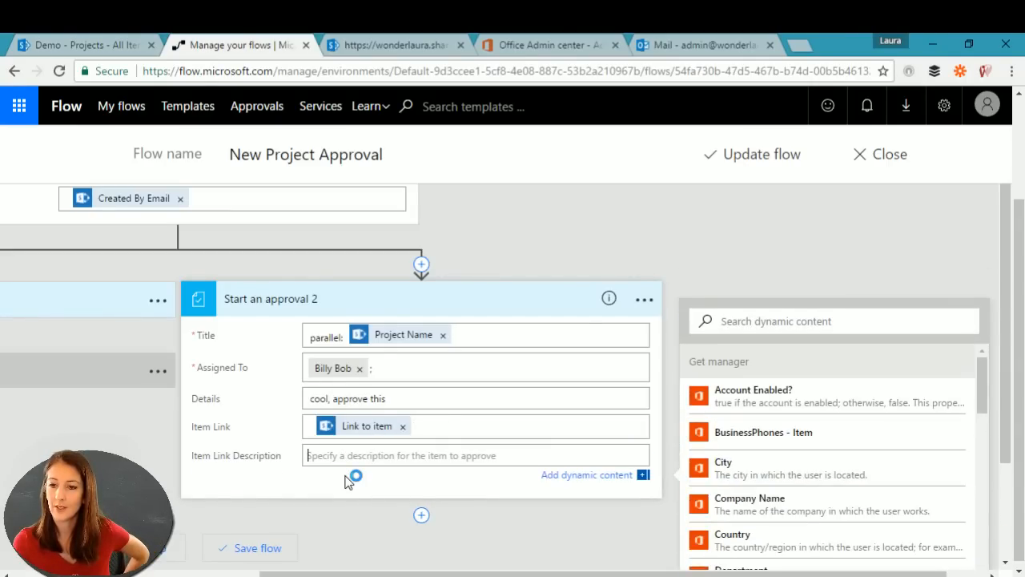
drag(984, 387, 984, 575)
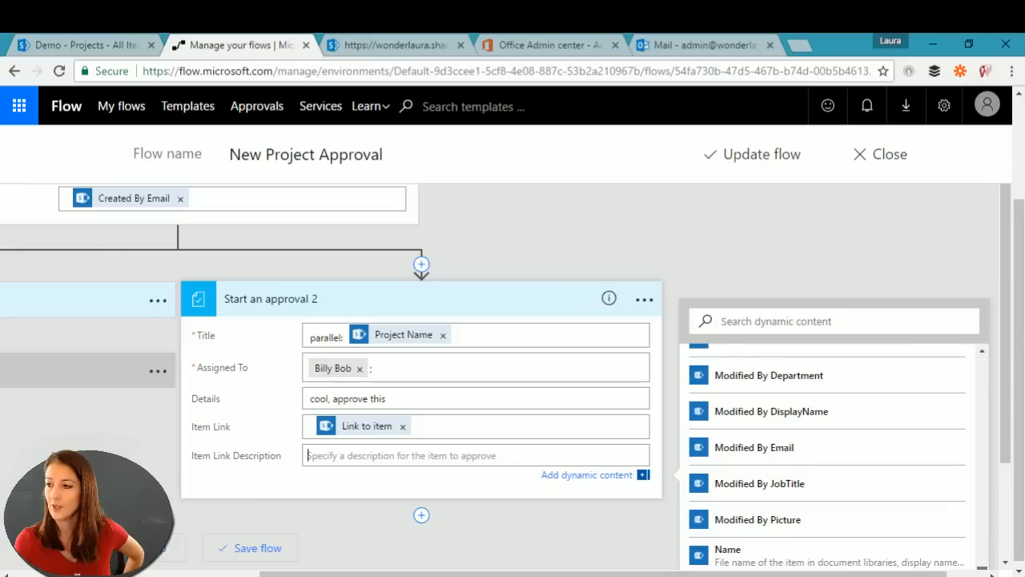
drag(1007, 445, 1008, 546)
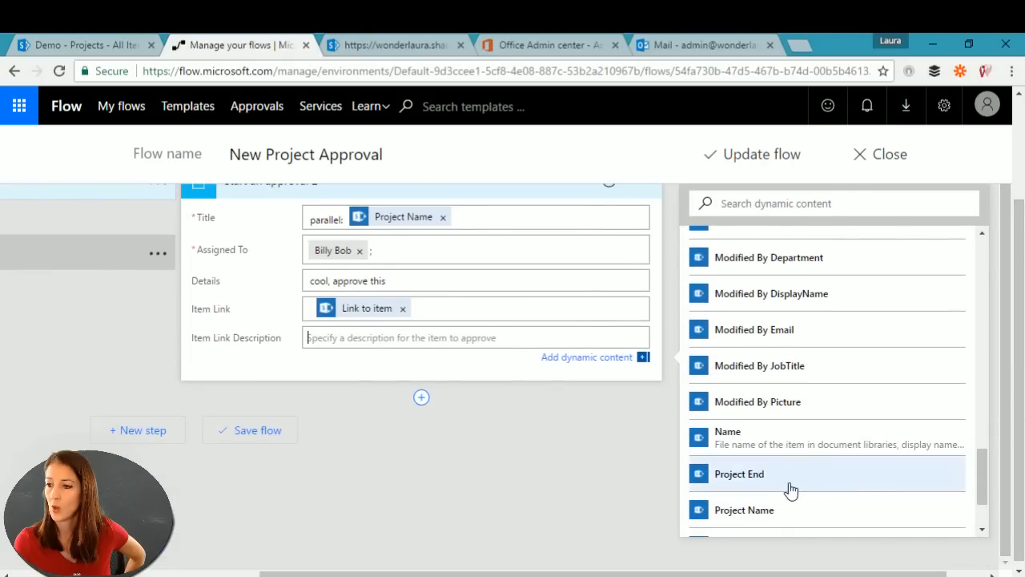
click(743, 510)
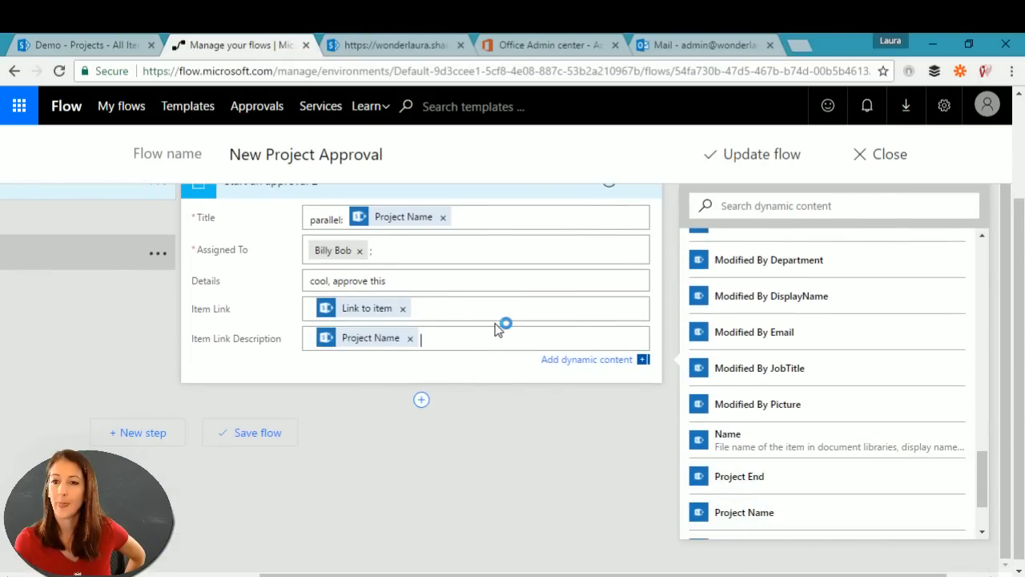
scroll(496, 328, up, 2)
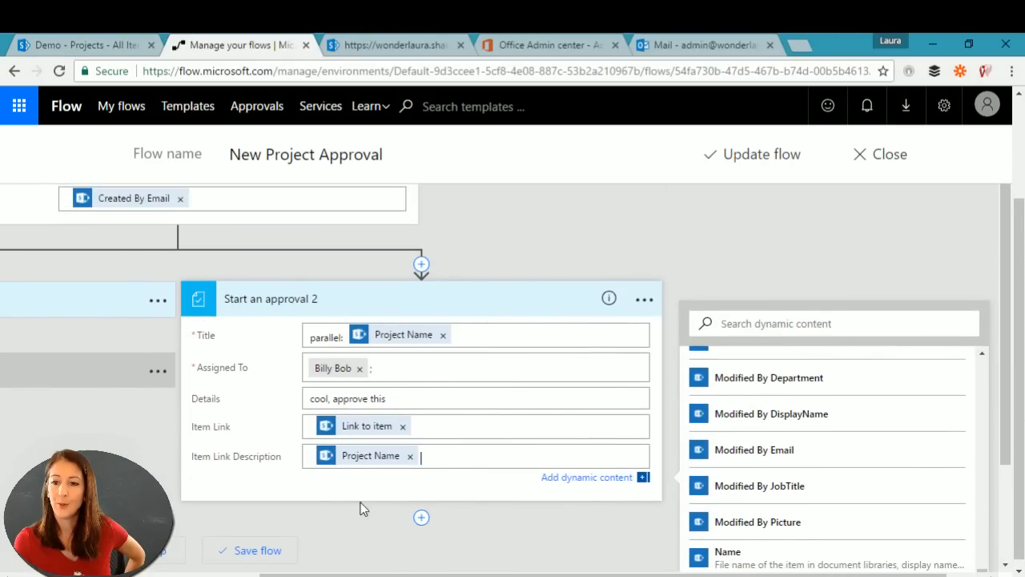
scroll(360, 486, down, 2)
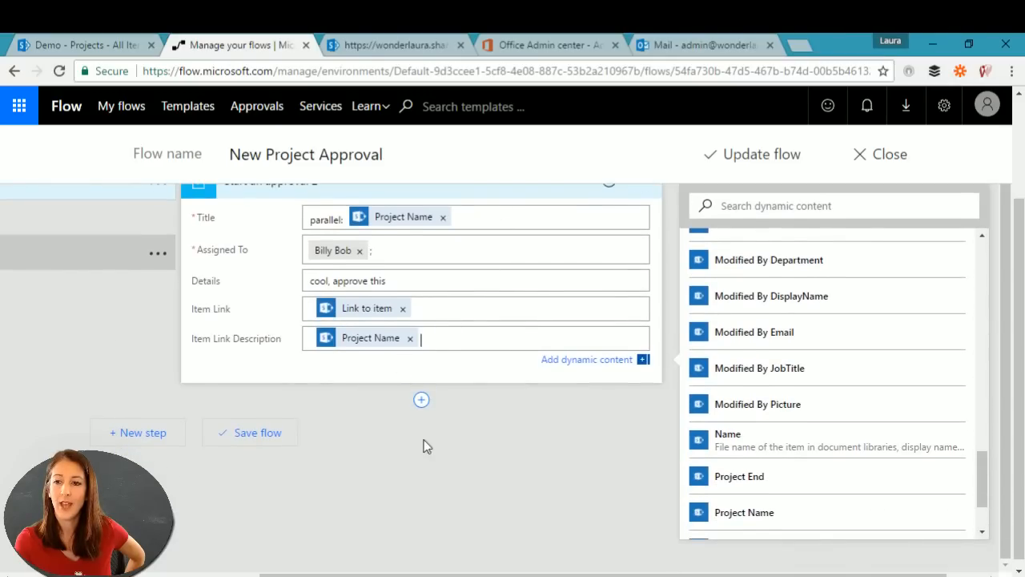
click(730, 161)
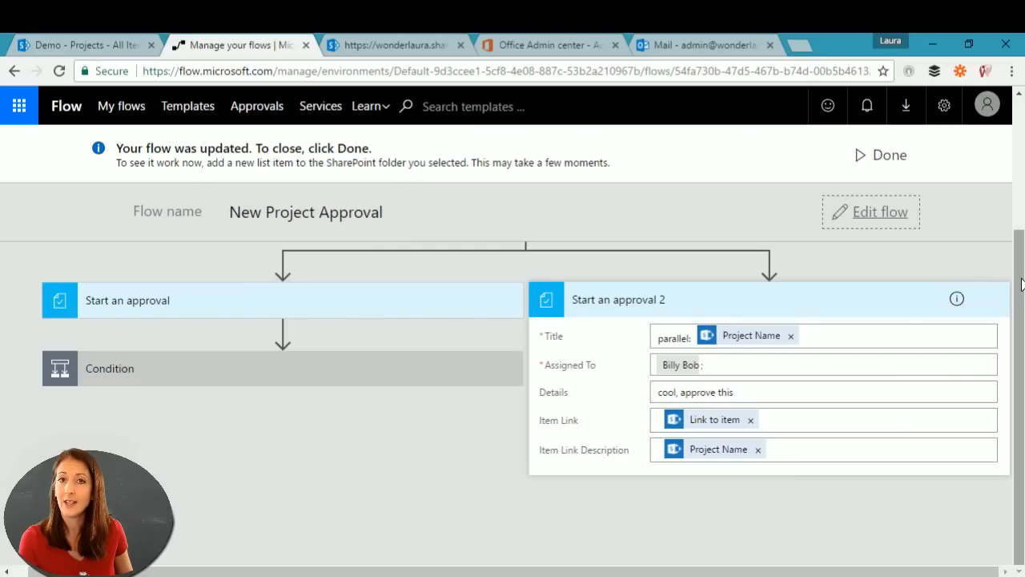
Step: Scroll back to the top of the updated flow after the save completes
drag(1021, 283, 1021, 154)
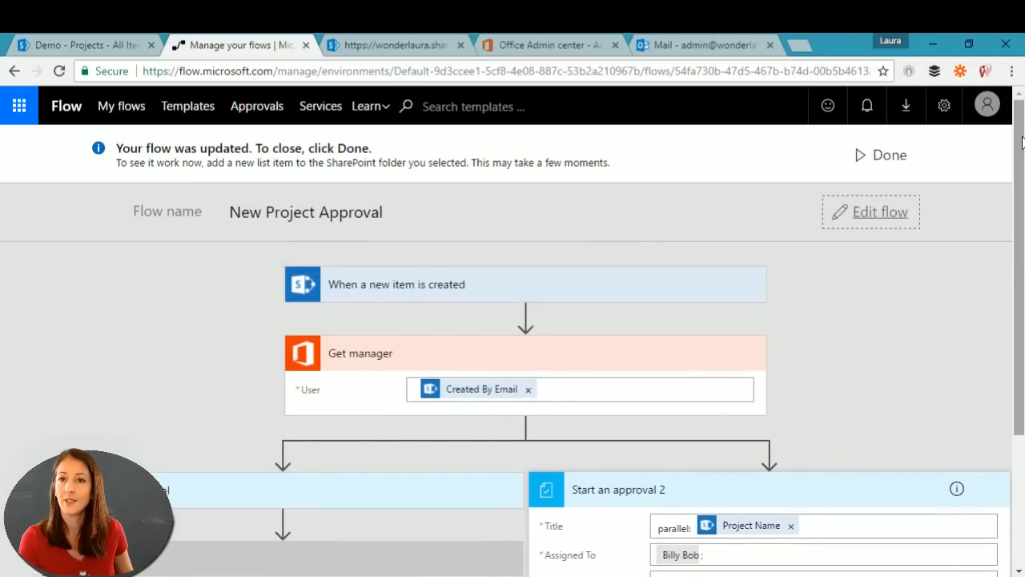
Step: Close the editor and open the failed run from 24 minutes ago in Run history
click(887, 158)
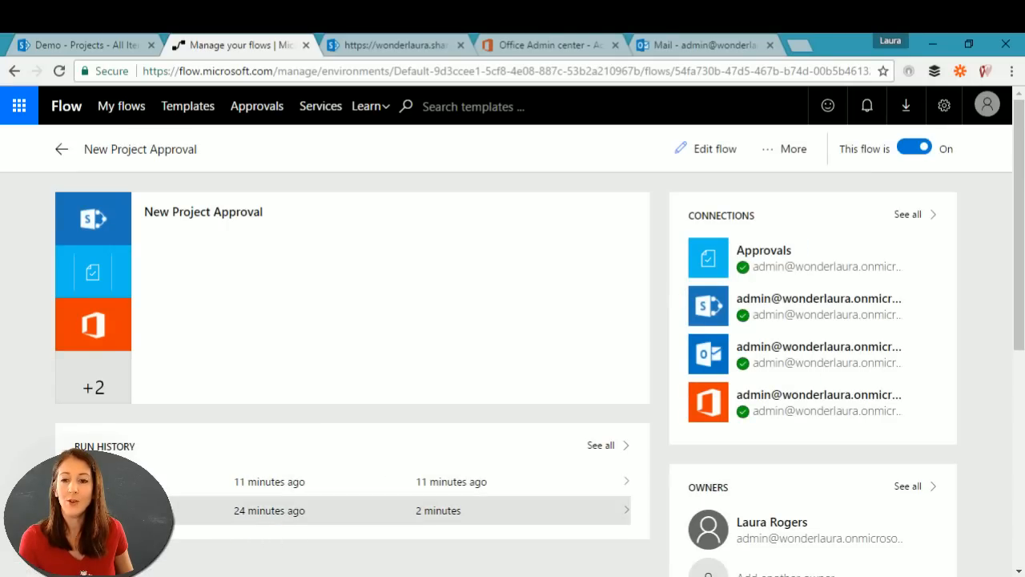
click(464, 510)
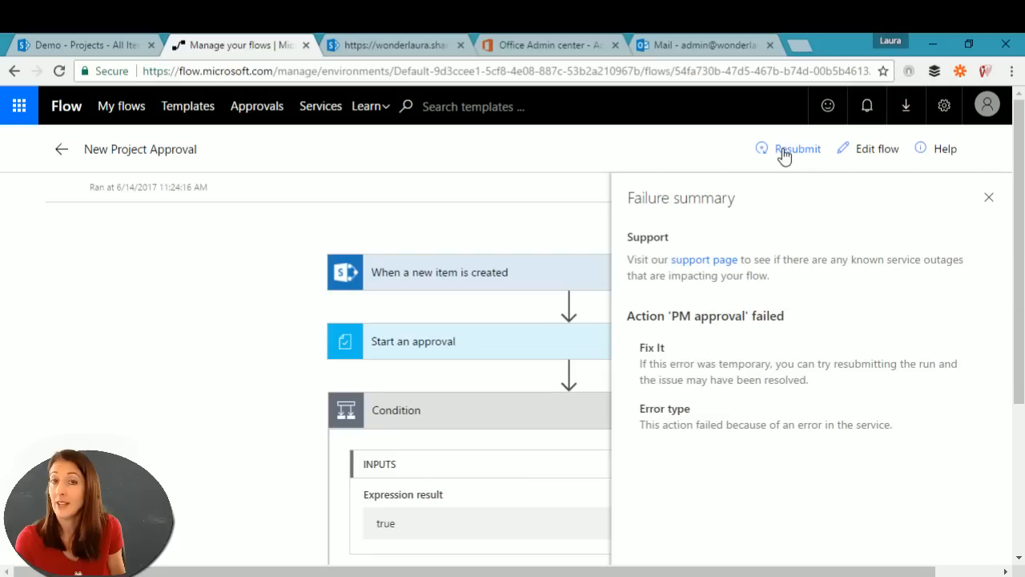
Step: Go back to My flows and start a Save As copy of New Project Approval
click(60, 153)
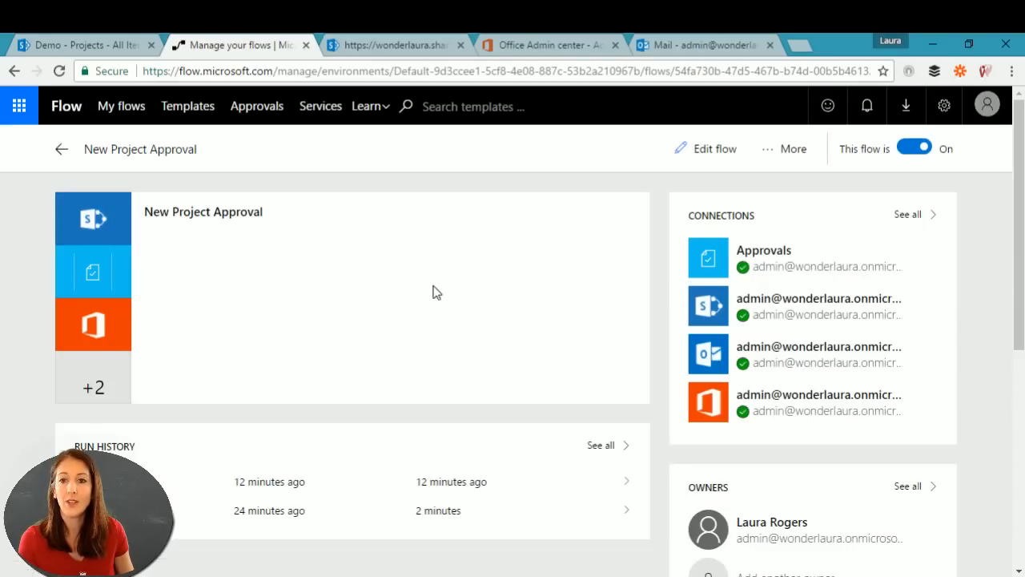
click(59, 151)
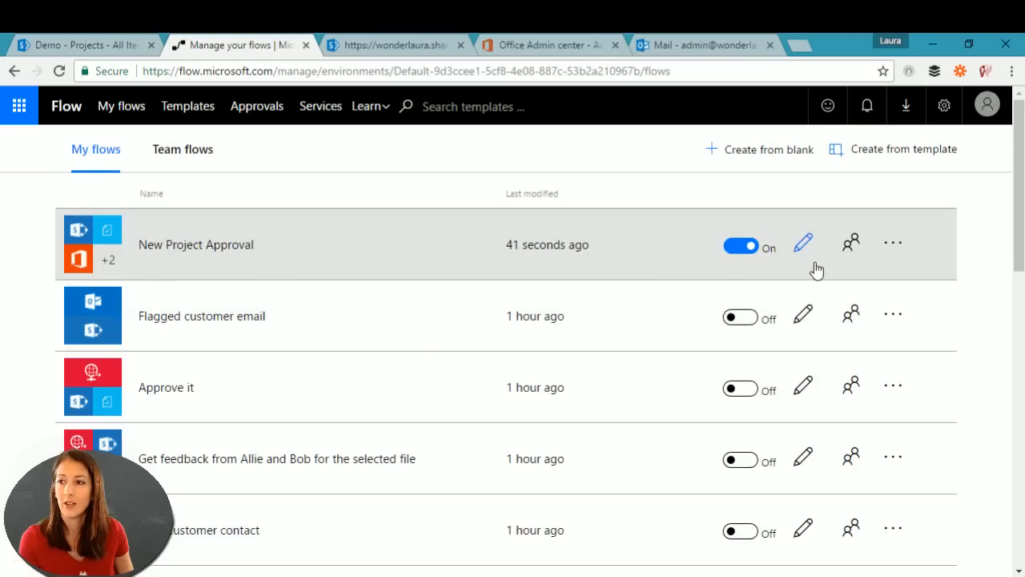
click(893, 246)
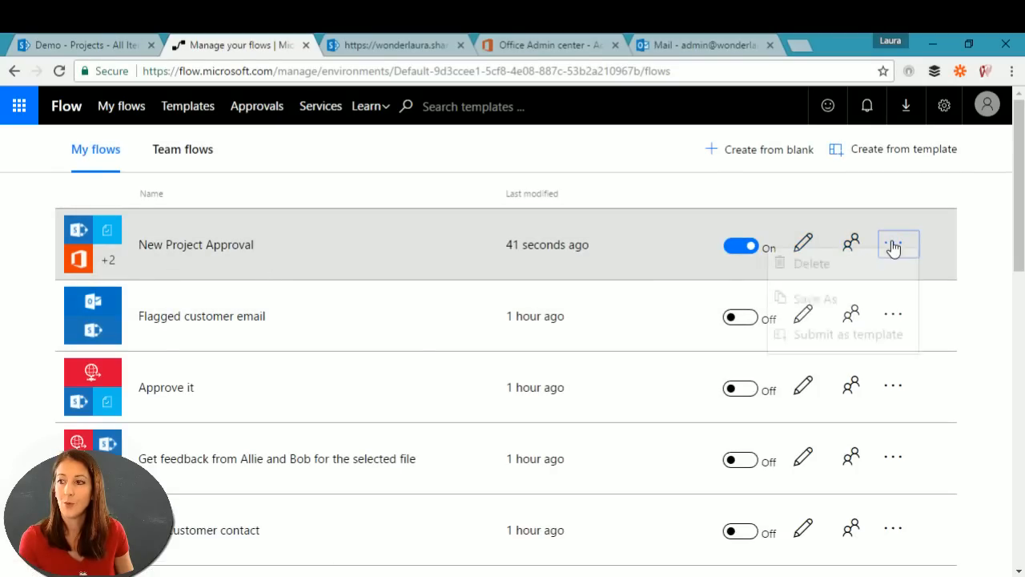
click(819, 311)
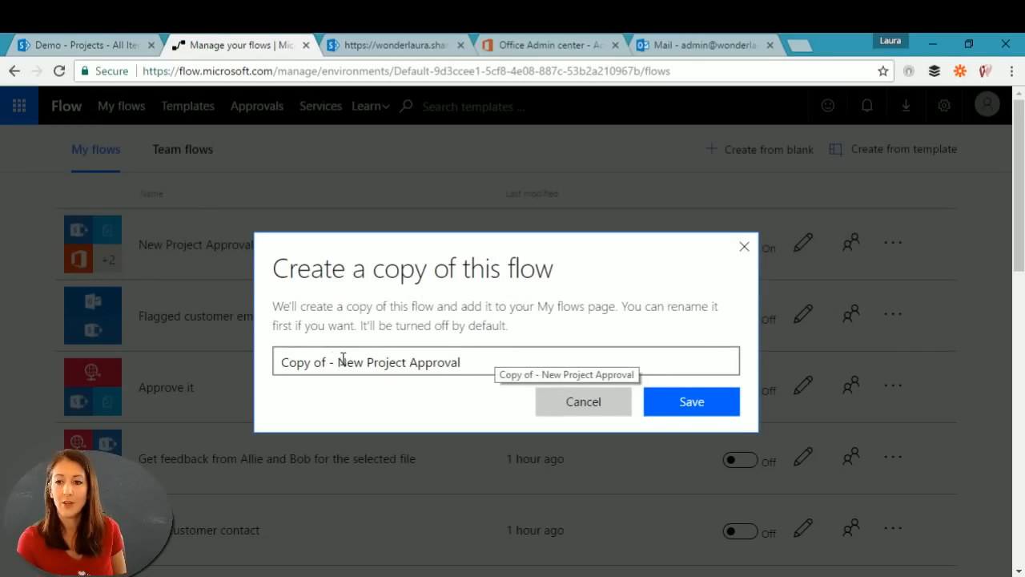
Step: Rename the copy 'New Project Approval manual', then cancel and return to the SharePoint Projects list
drag(343, 358, 265, 360)
key(BackSpace)
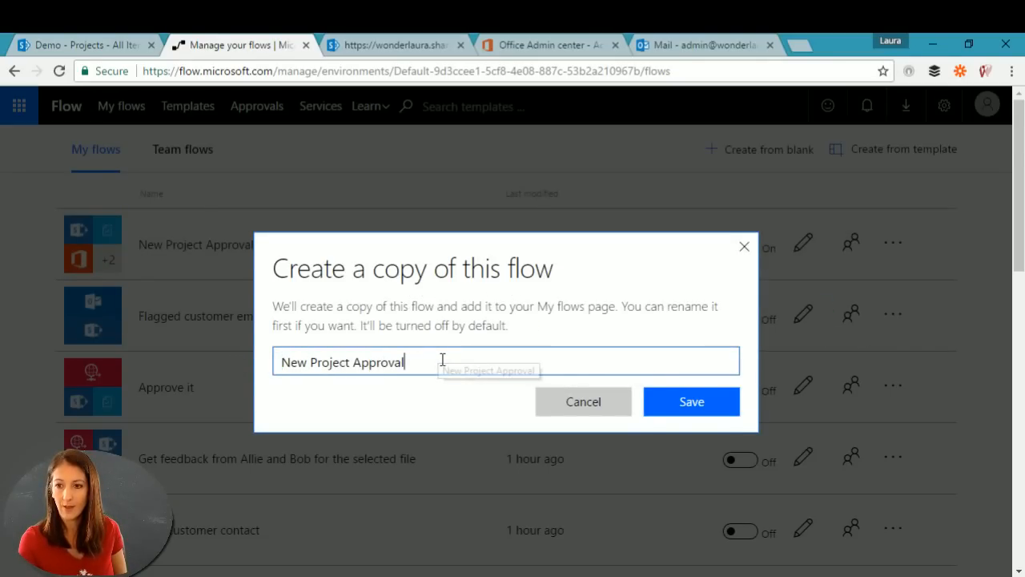
text(manual)
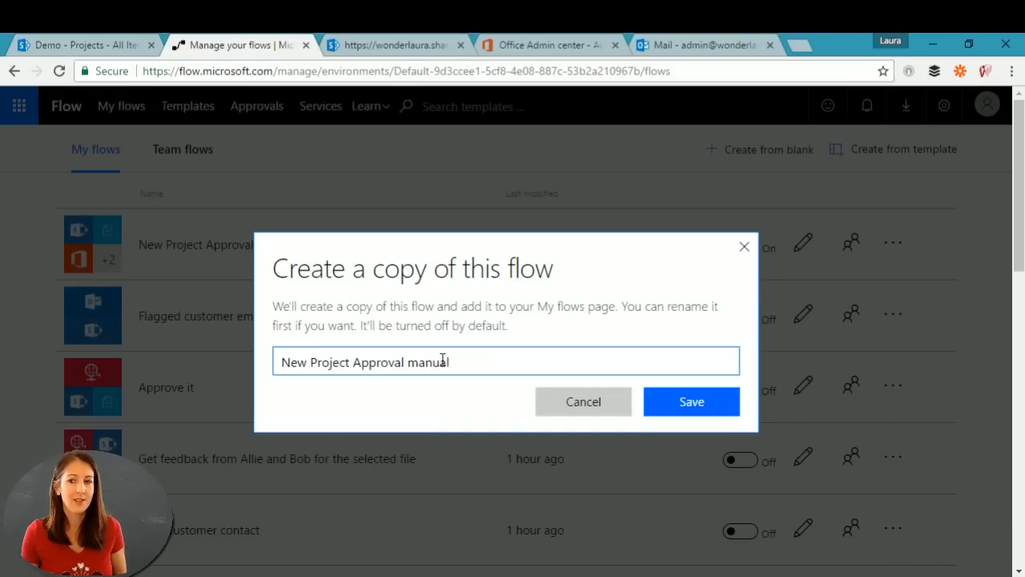
click(563, 406)
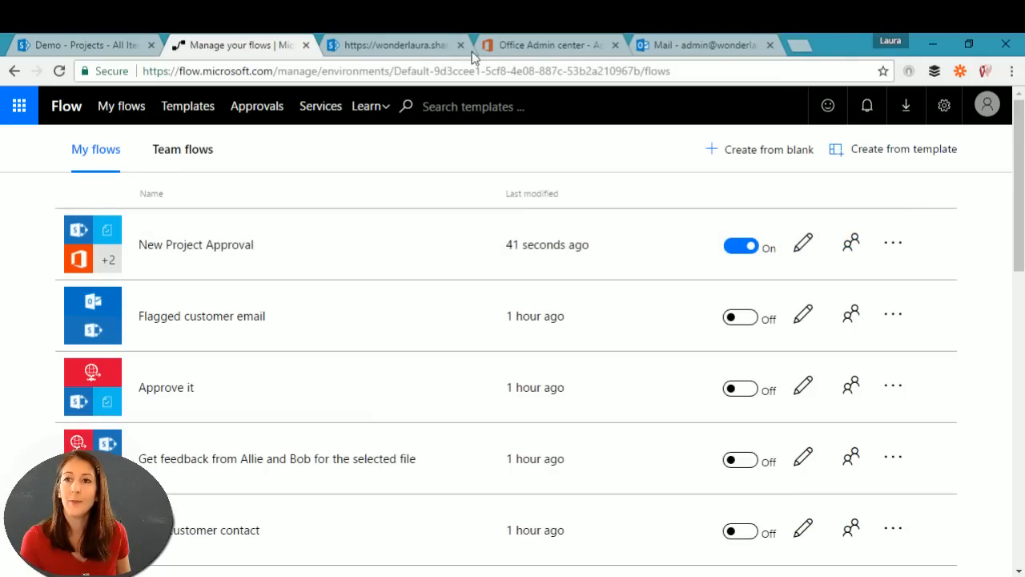
click(69, 45)
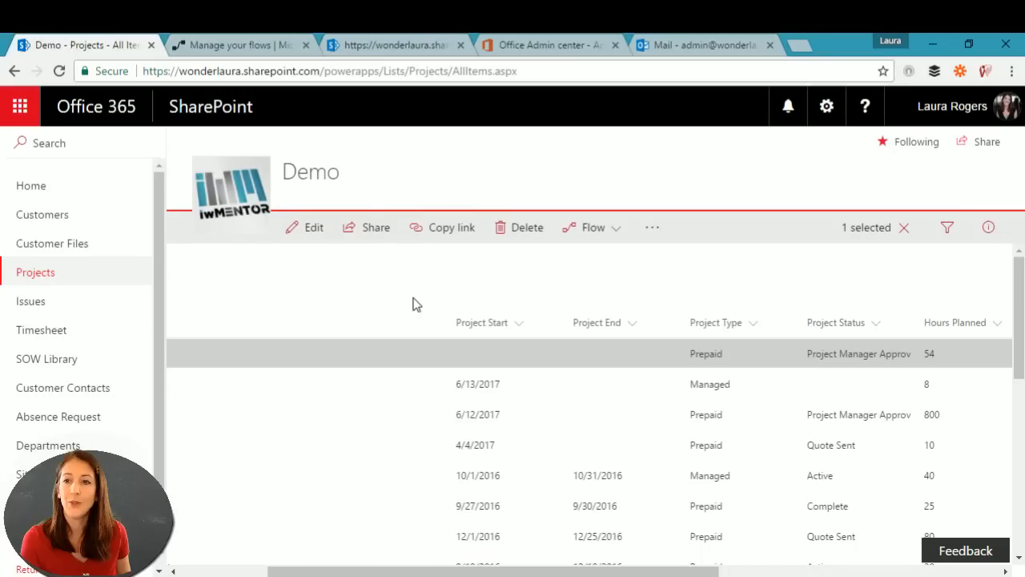
Step: Select Project Test 3 in the Demo - Projects list
click(606, 226)
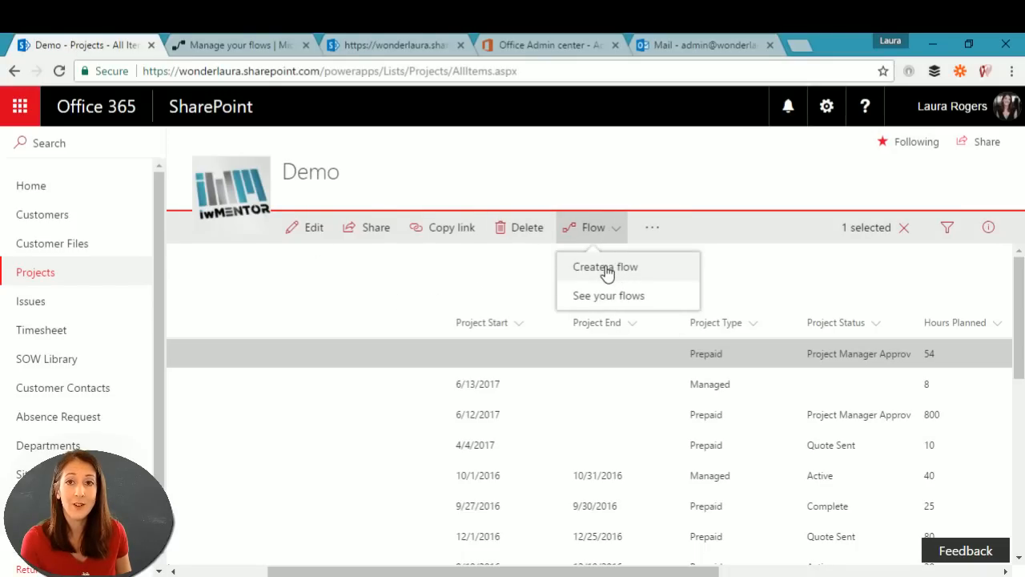
click(407, 359)
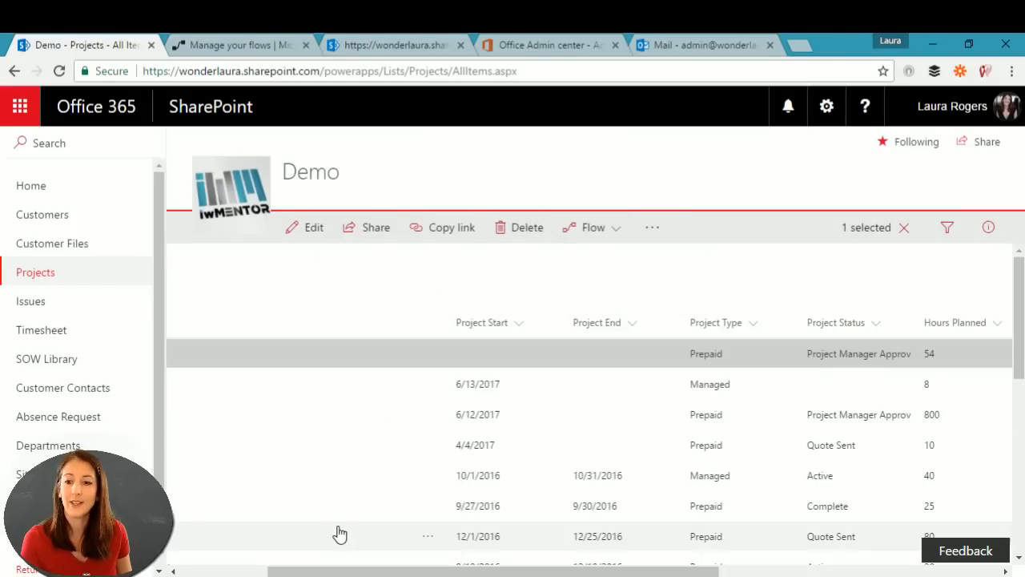
click(241, 572)
click(338, 382)
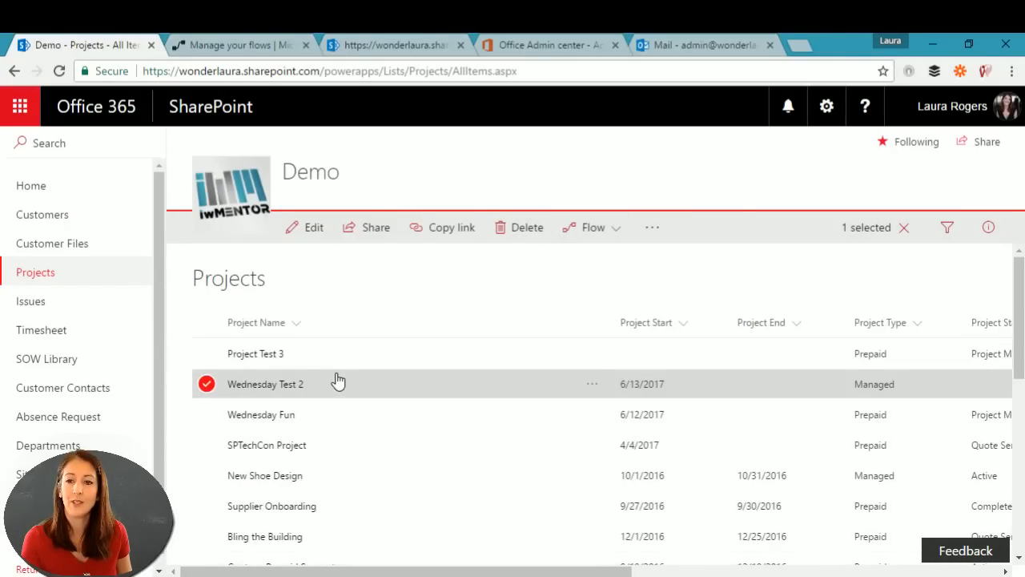
click(359, 353)
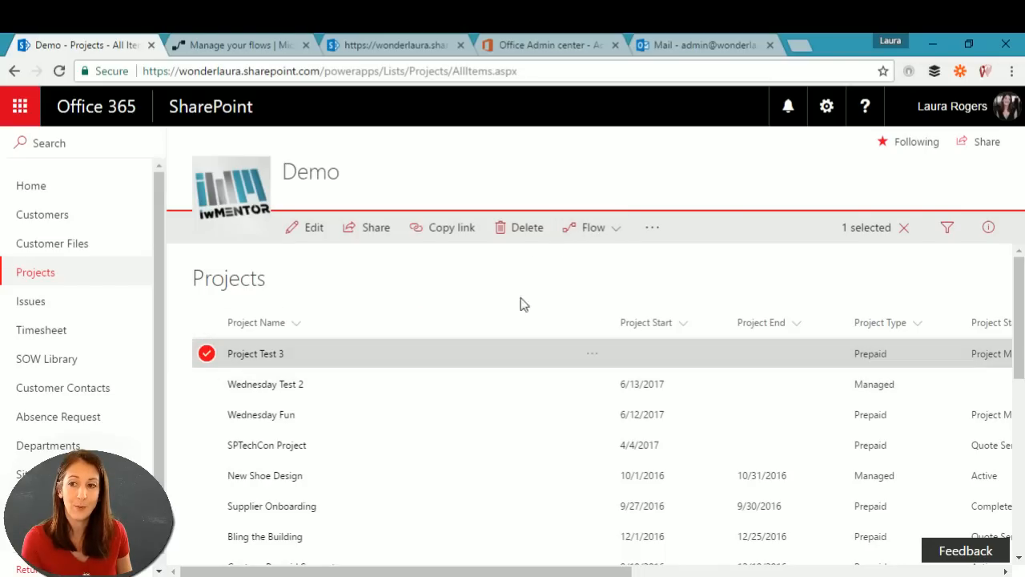
Step: From the Flow menu, pick the 'Complete a custom action for the selected item' template
click(592, 231)
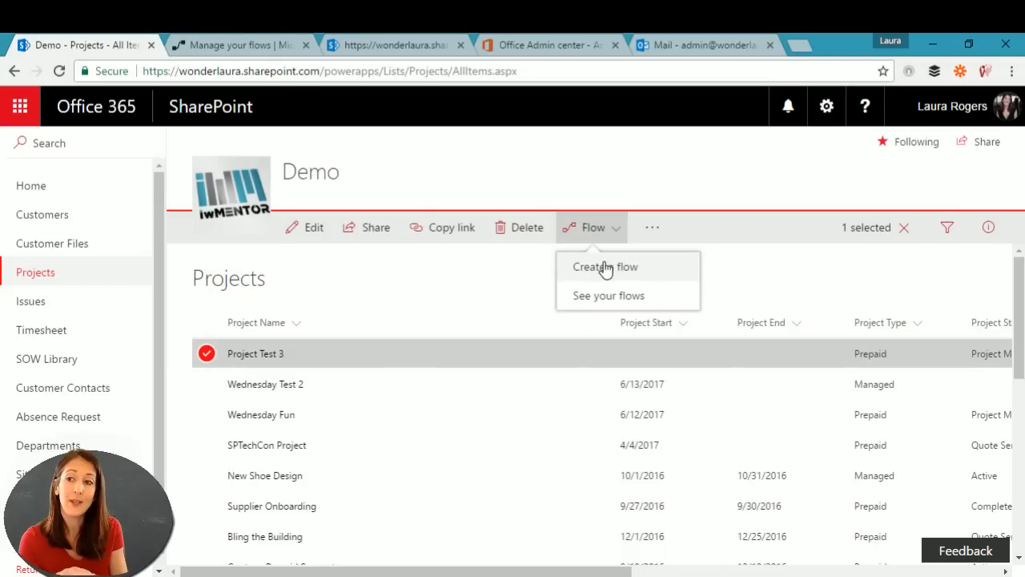
click(604, 269)
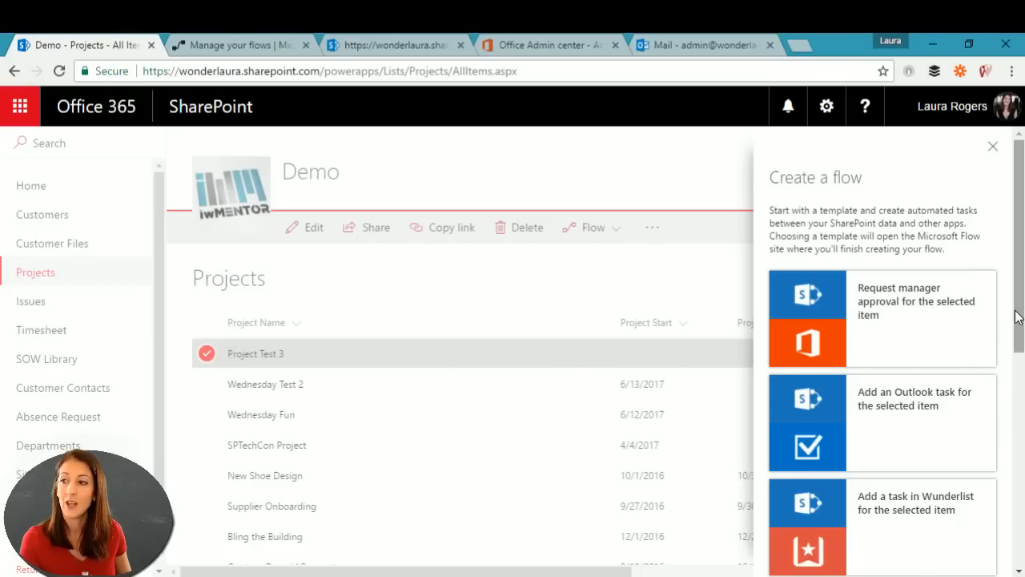
drag(1016, 312, 1024, 529)
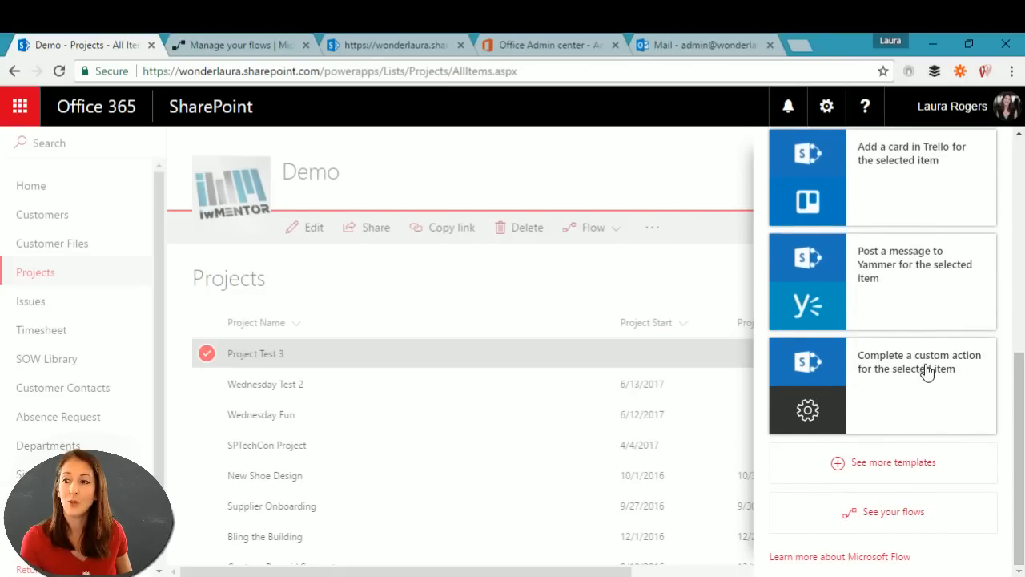
click(819, 369)
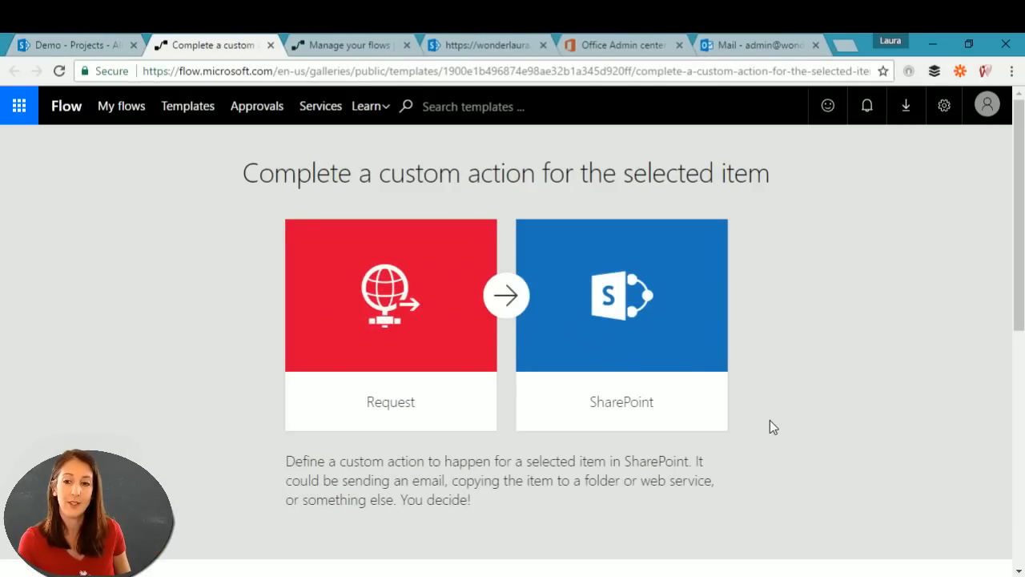
Step: Continue setting up the flow from the custom-action template
scroll(839, 371, down, 5)
scroll(832, 371, up, 3)
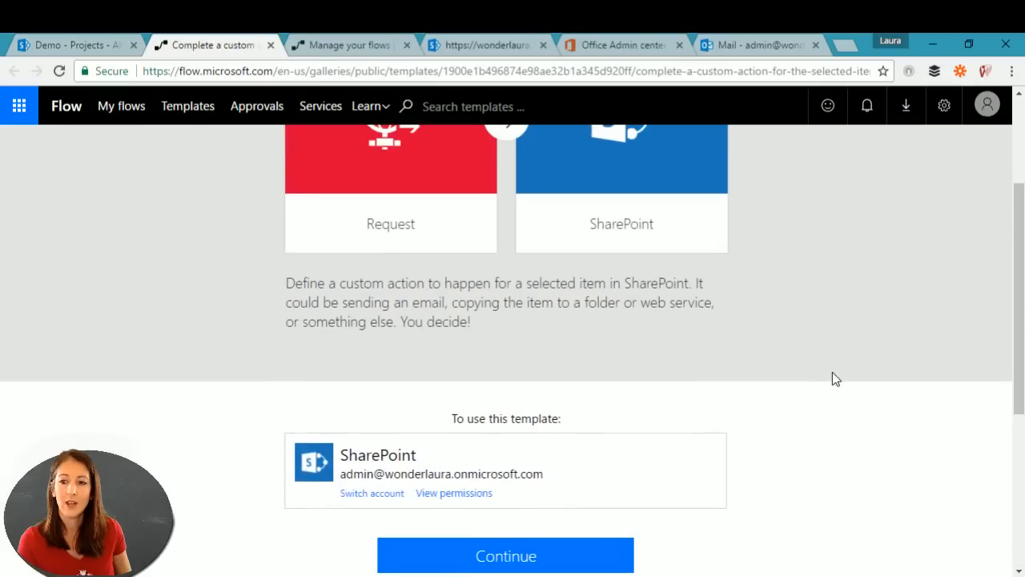
scroll(732, 430, down, 1)
scroll(731, 430, down, 2)
click(511, 322)
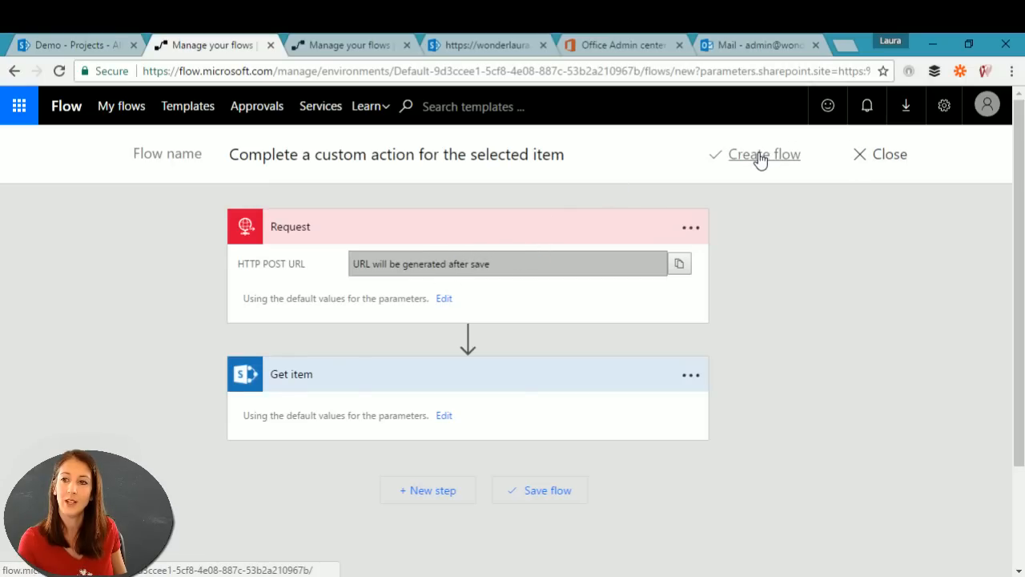
Step: Rename the flow to 'manually trigger it' and create it
click(597, 155)
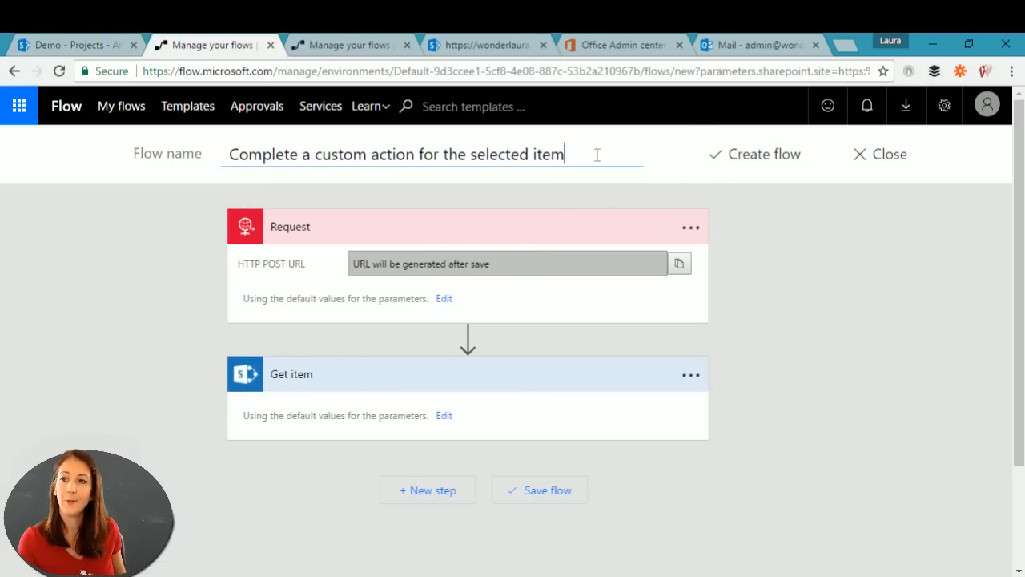
drag(597, 155, 55, 143)
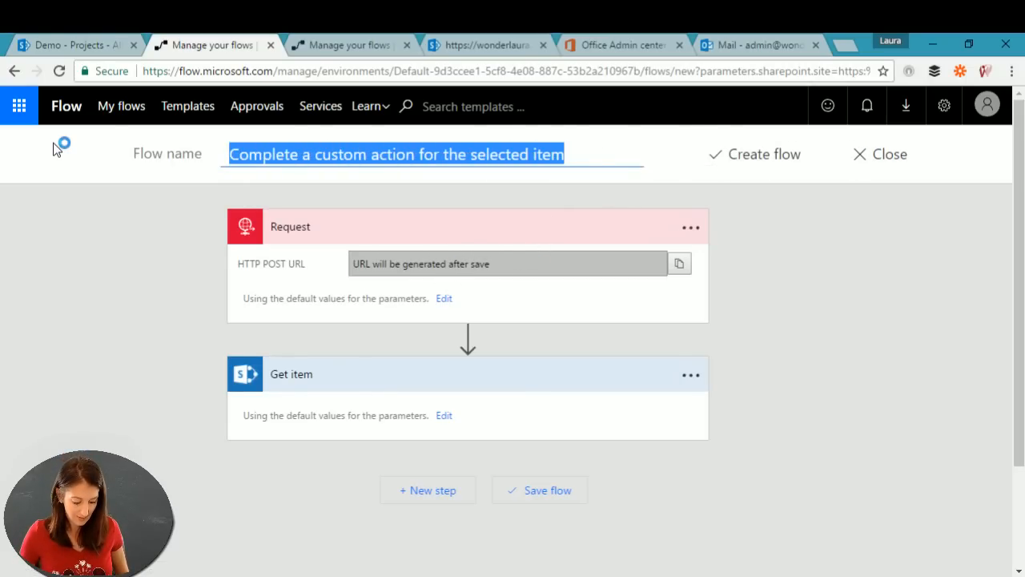
text(manually tri)
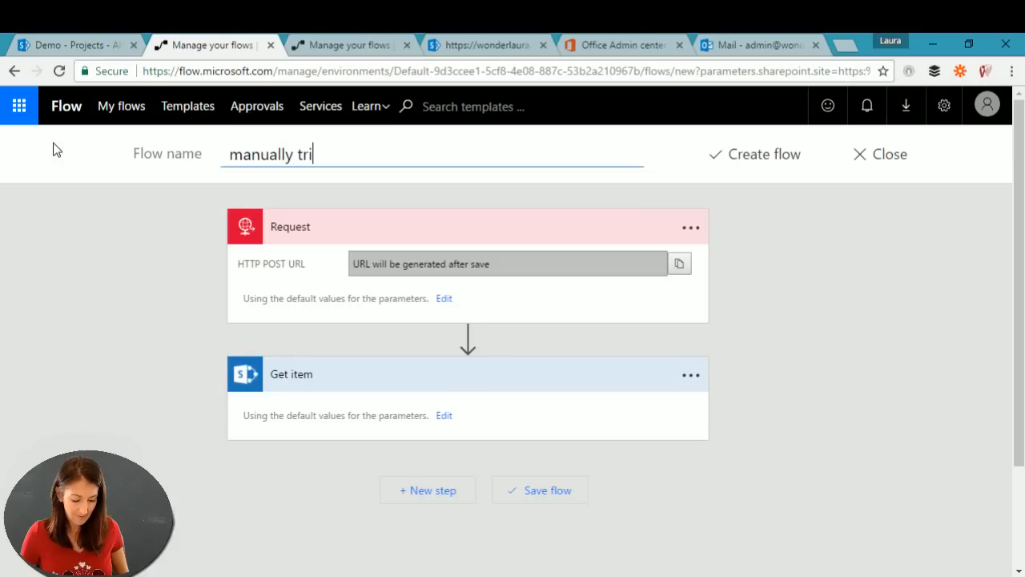
text(gge)
key(BackSpace)
text(ger it)
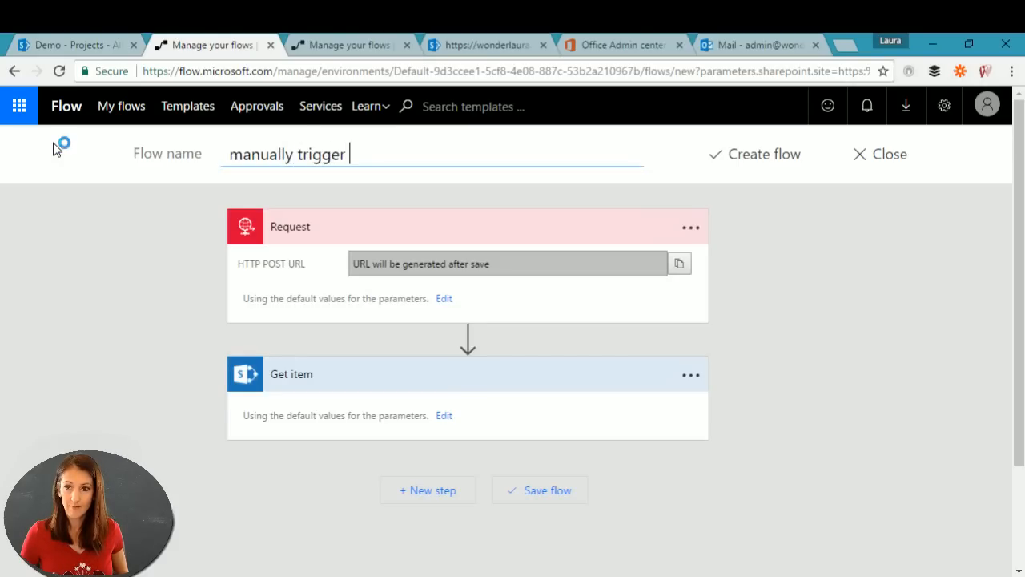
click(810, 166)
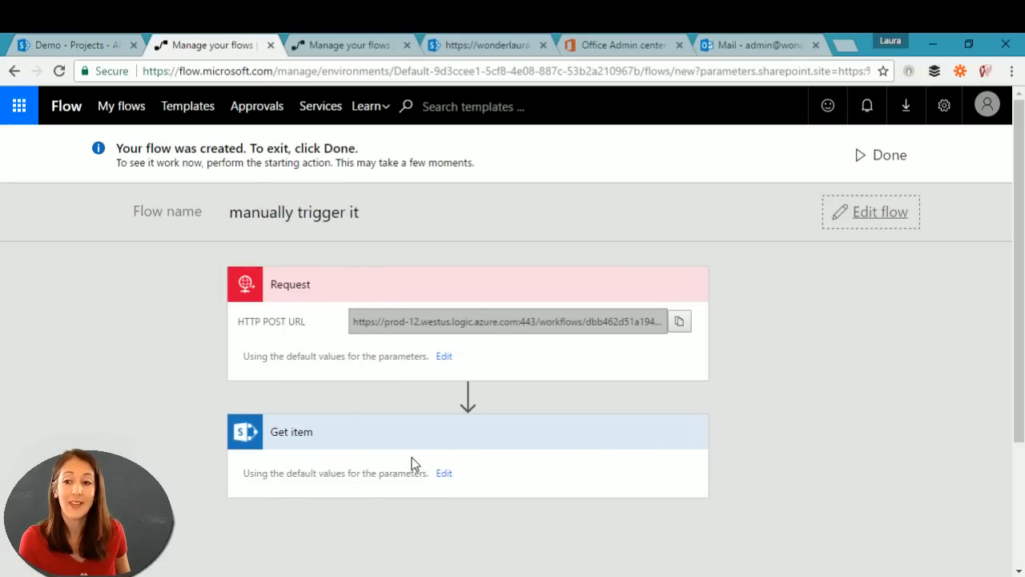
Step: Open the new flow in the editor, then close it to return to My flows
scroll(584, 480, down, 2)
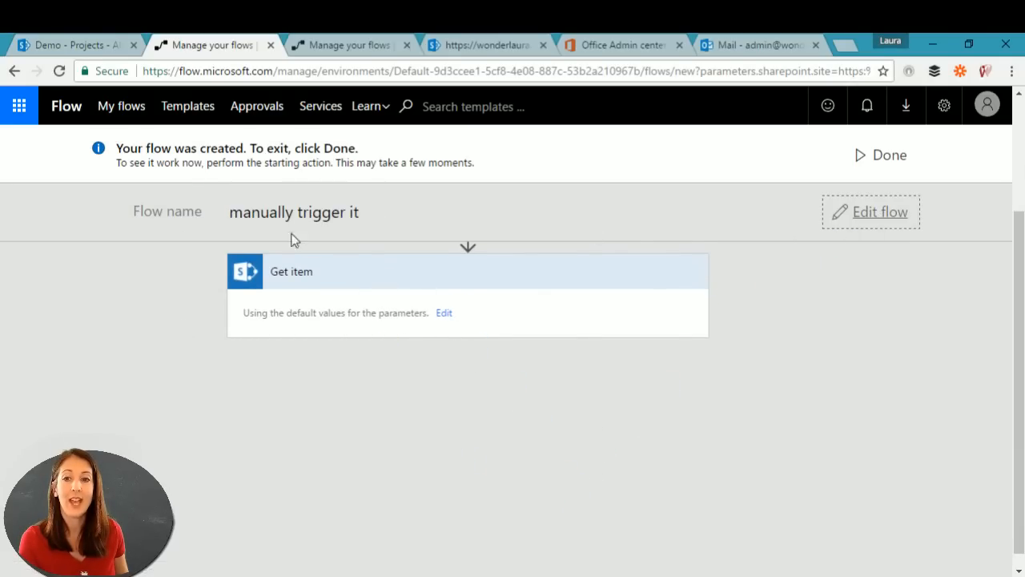
scroll(797, 349, up, 2)
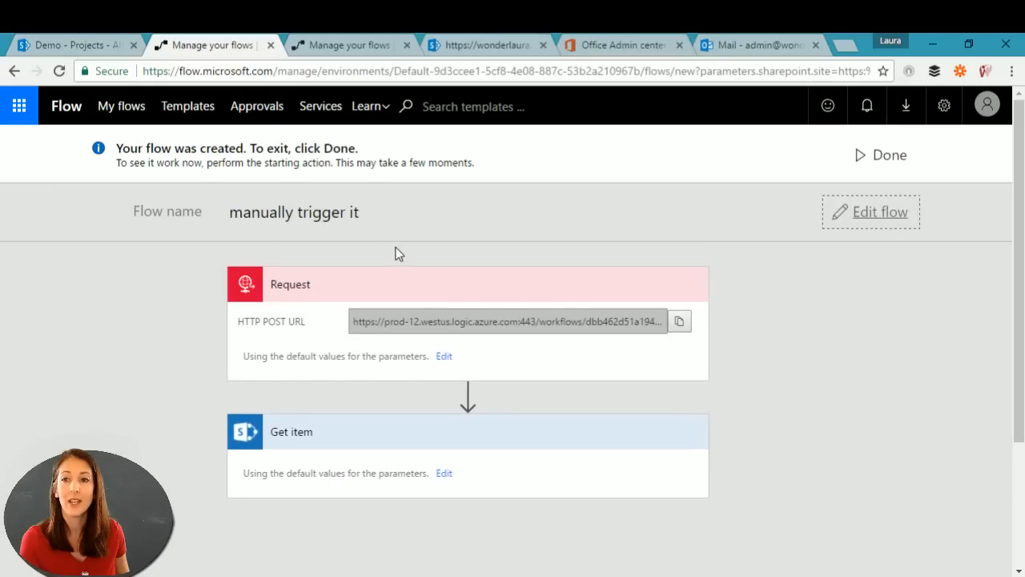
click(880, 213)
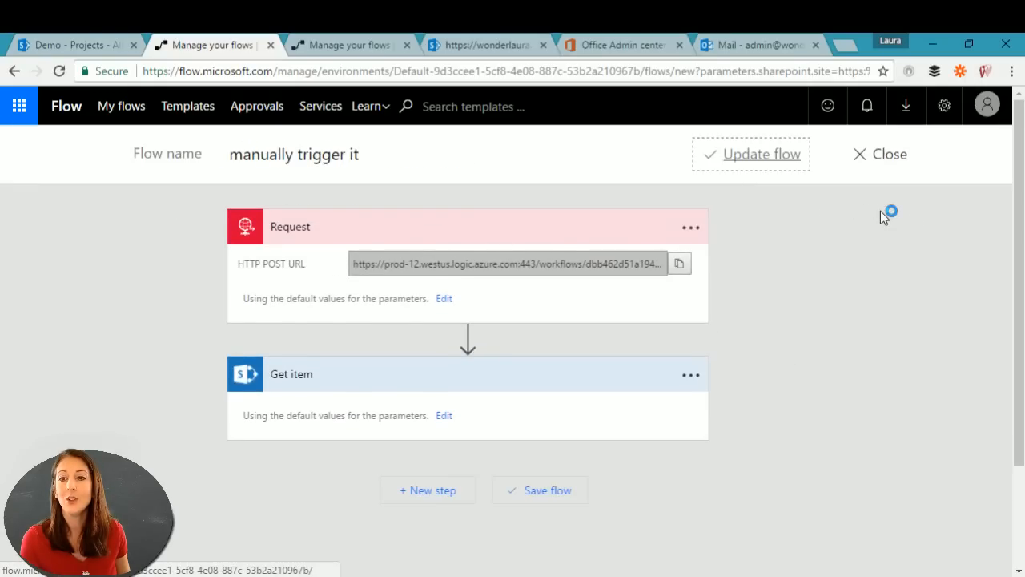
click(876, 158)
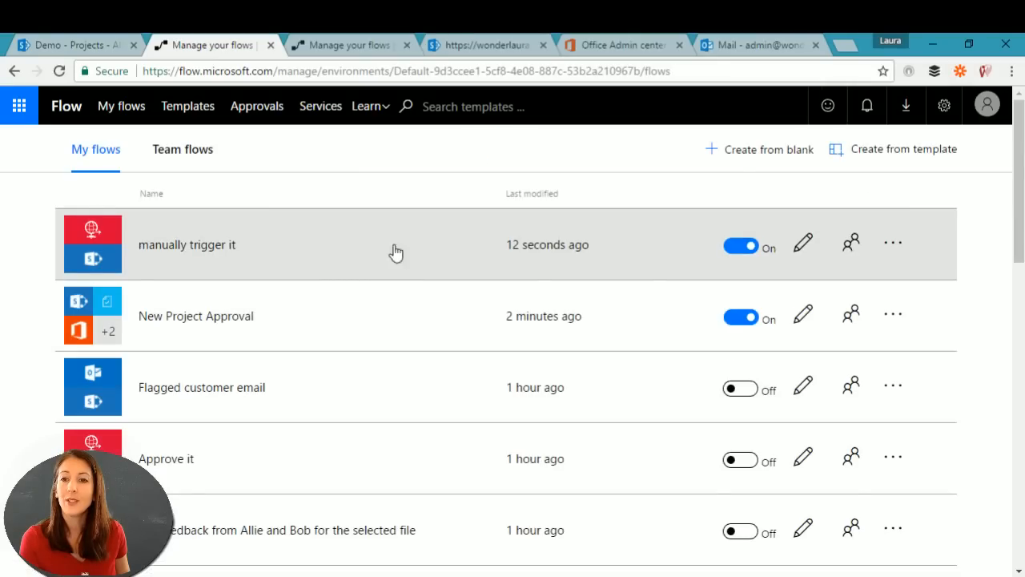
Step: Check the owners of 'manually trigger it', then return to the SharePoint Projects list
click(849, 246)
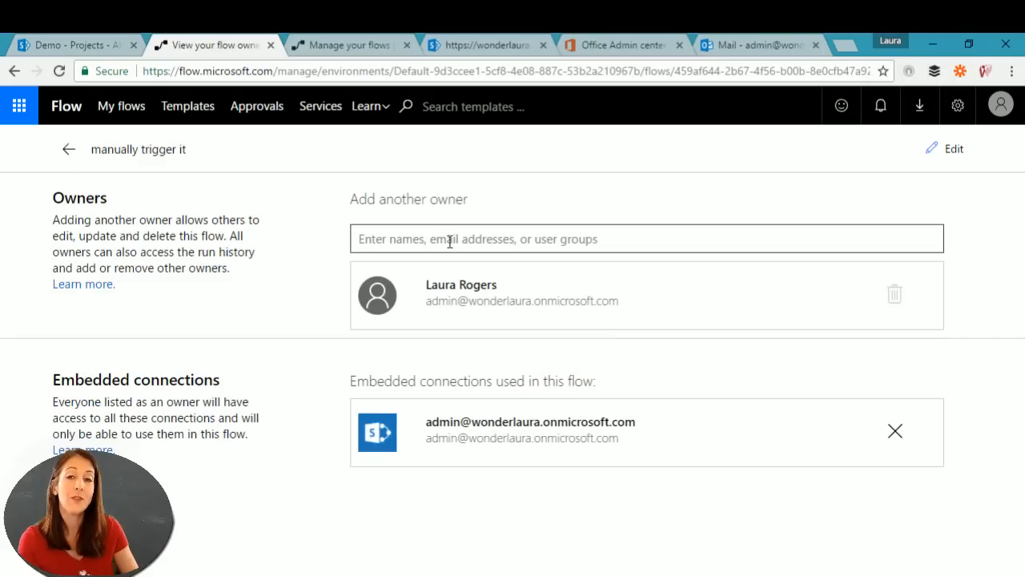
click(450, 241)
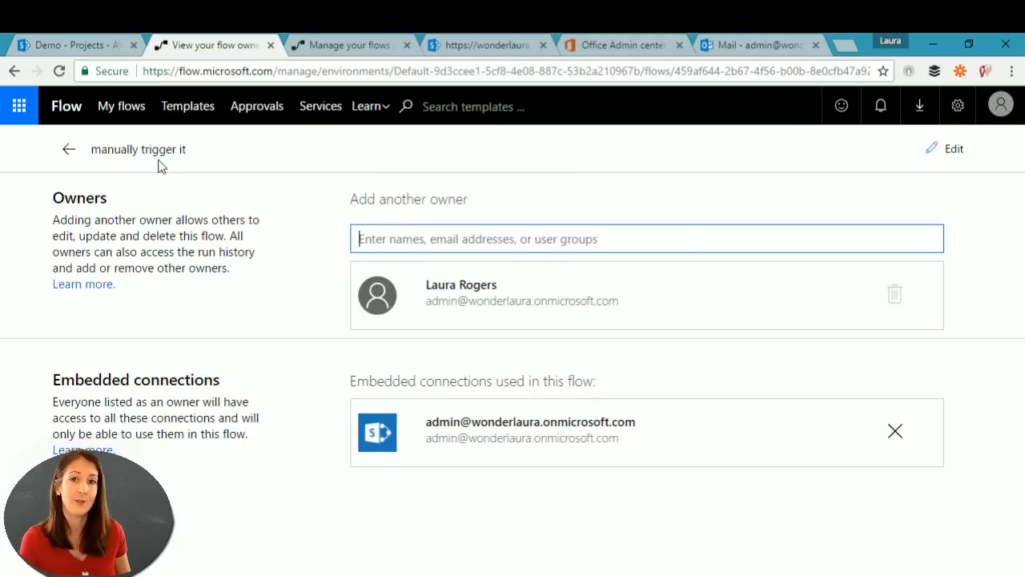
click(69, 149)
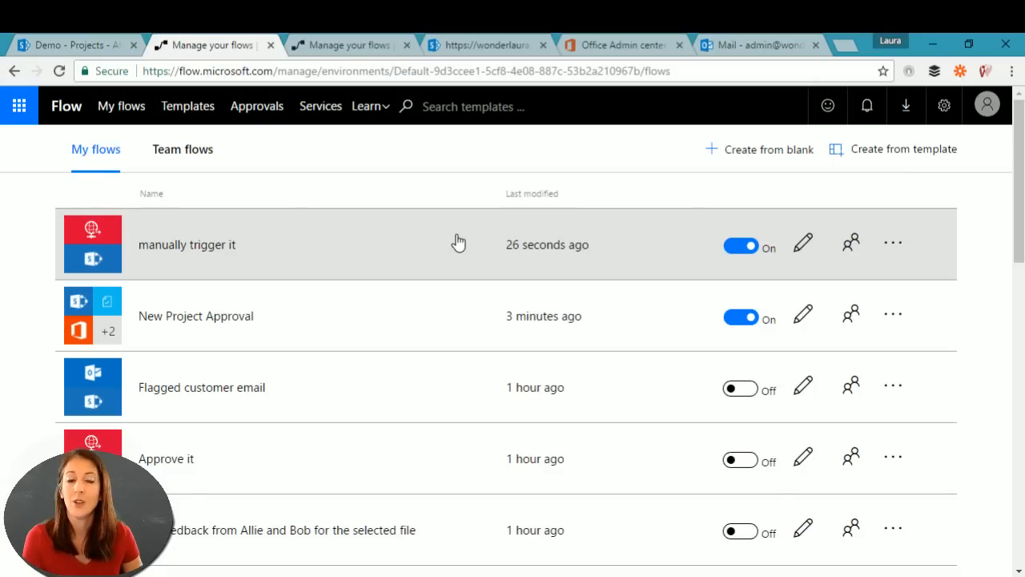
click(361, 46)
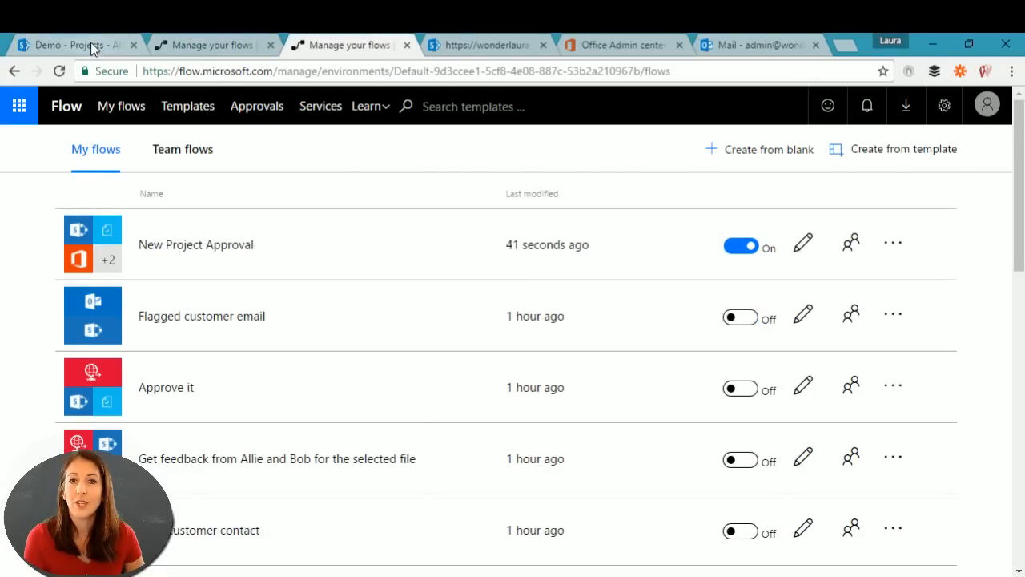
click(91, 44)
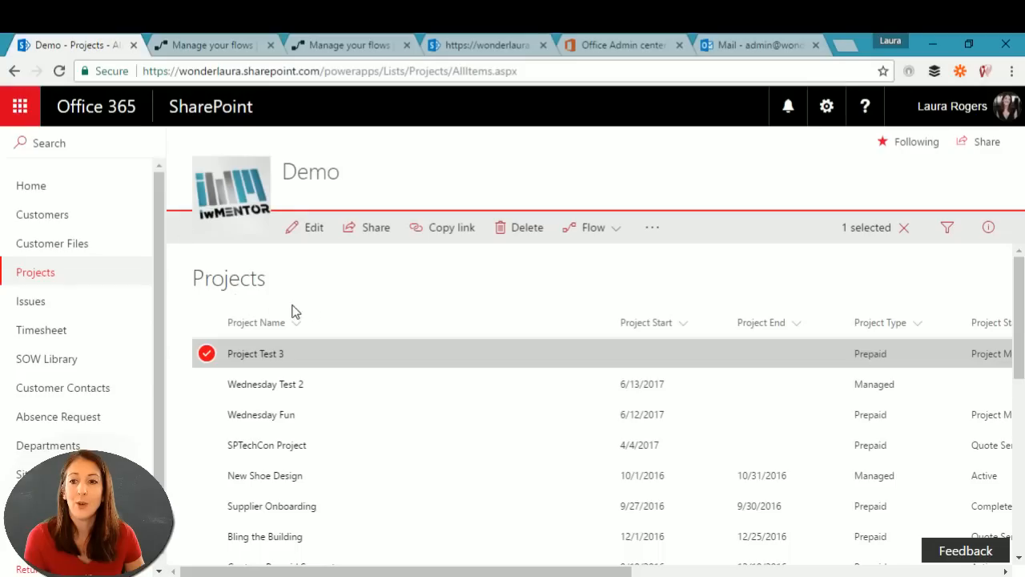
Step: Create a new item 'Project Test Four' with Hours Planned 4 and save it
click(210, 354)
click(298, 227)
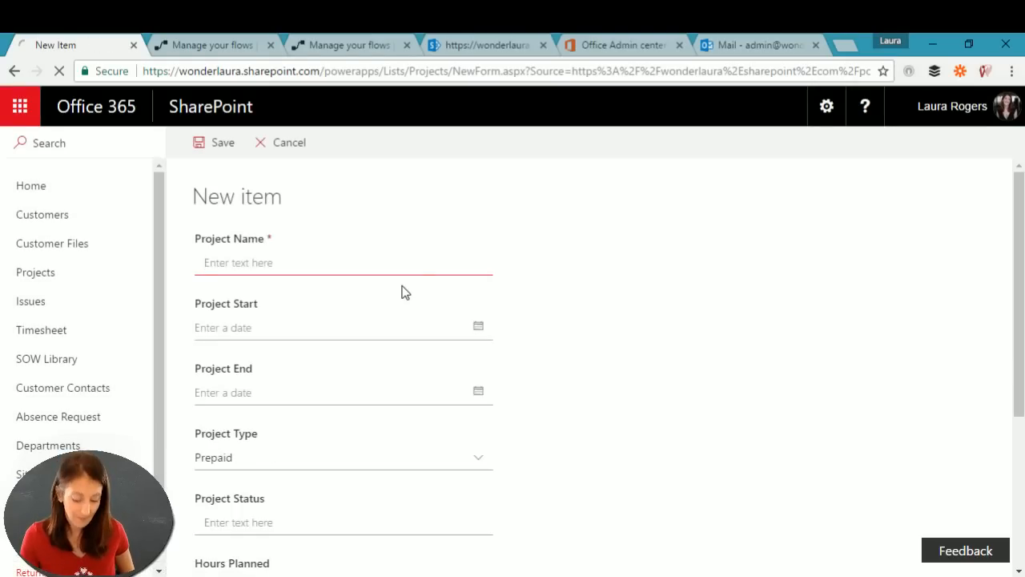
text(P)
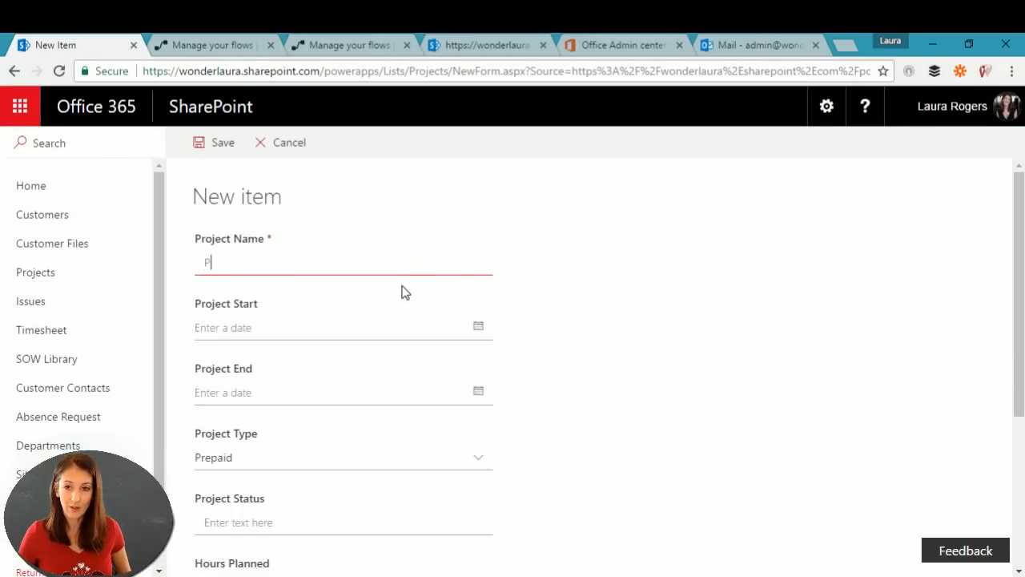
text(roject Test Four)
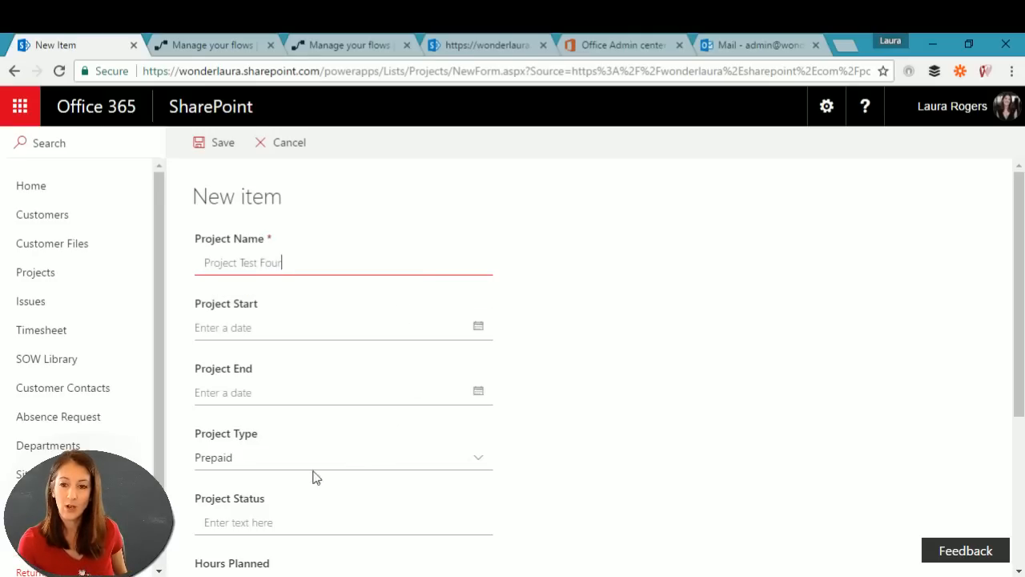
scroll(286, 519, down, 3)
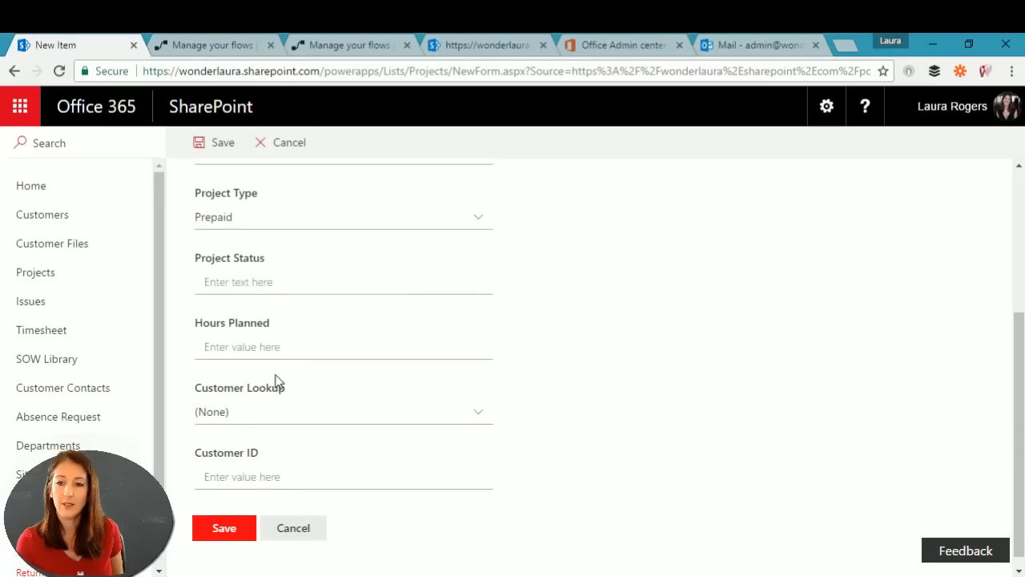
click(273, 347)
text(4)
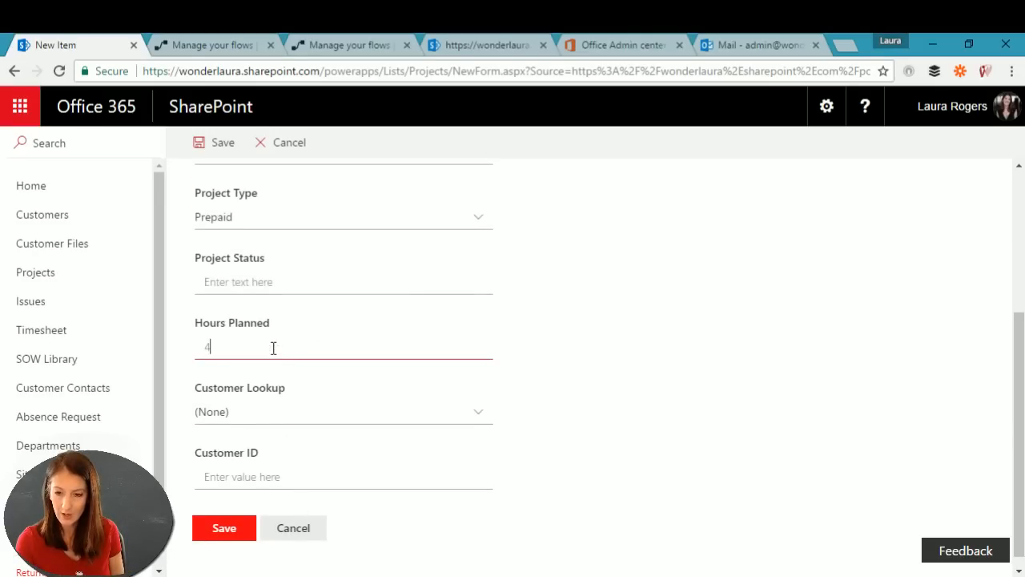
click(218, 532)
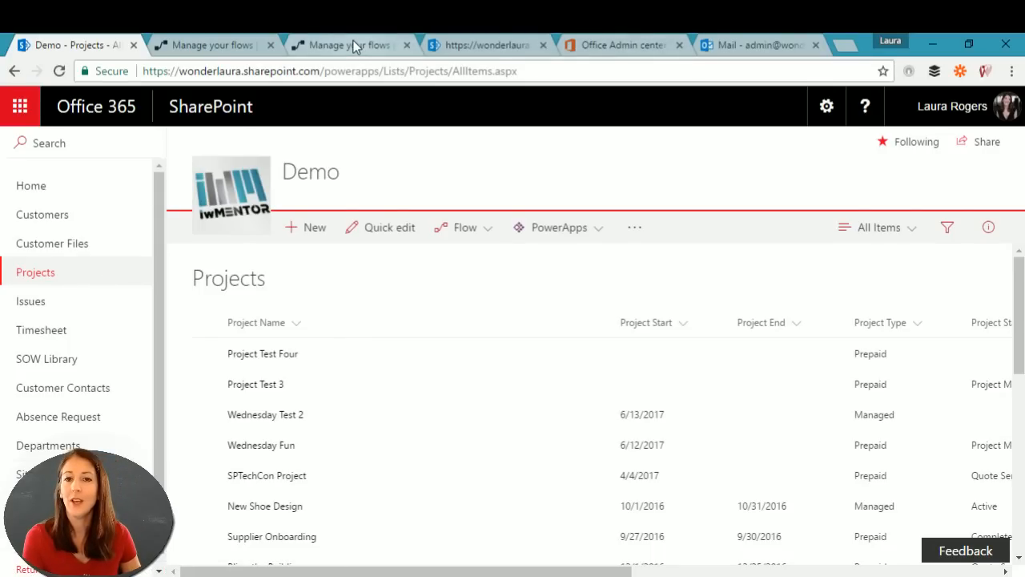
Step: Open SOW Library in a new tab from the Site contents page
click(64, 244)
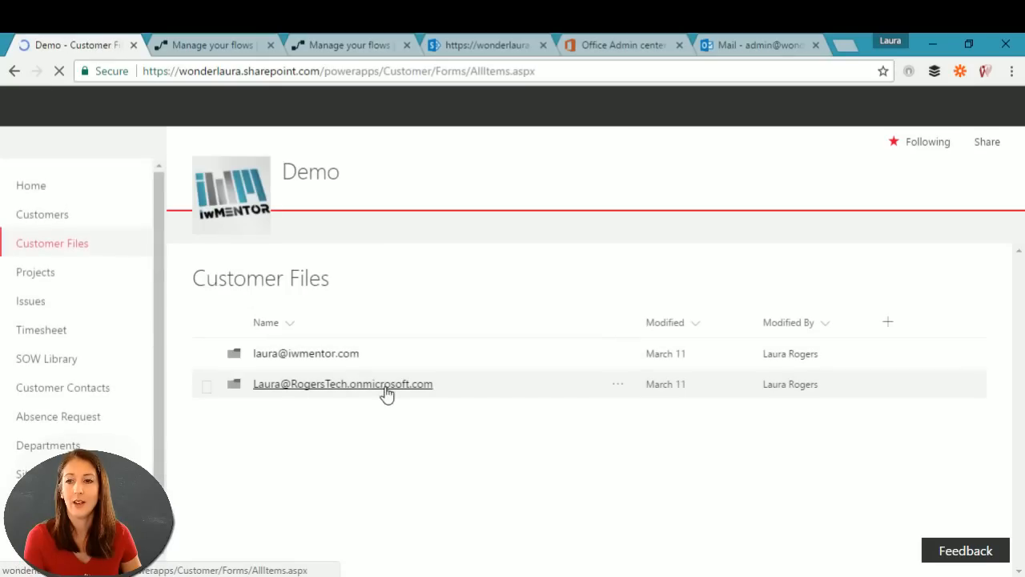
click(37, 274)
scroll(240, 441, down, 5)
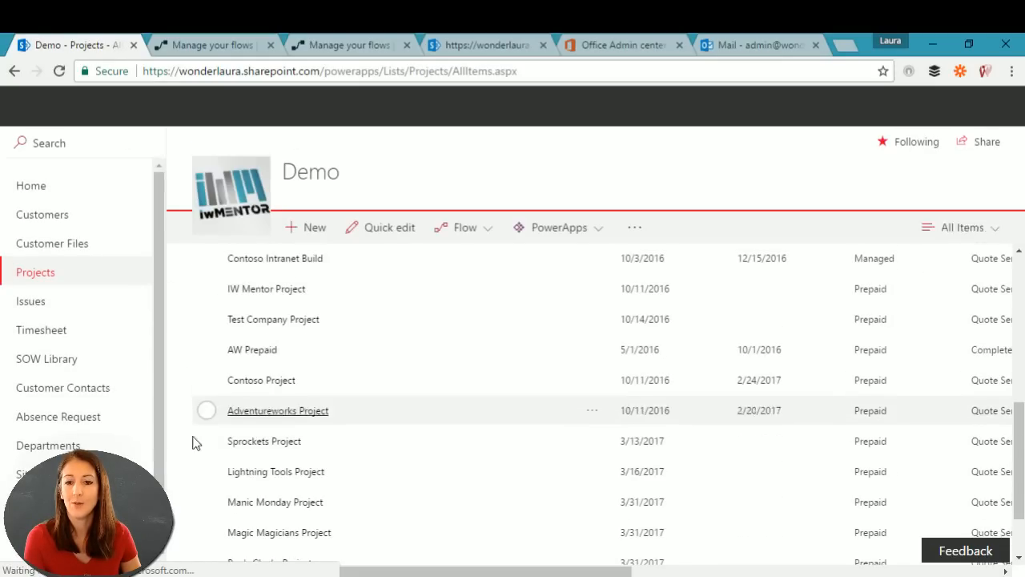
click(32, 474)
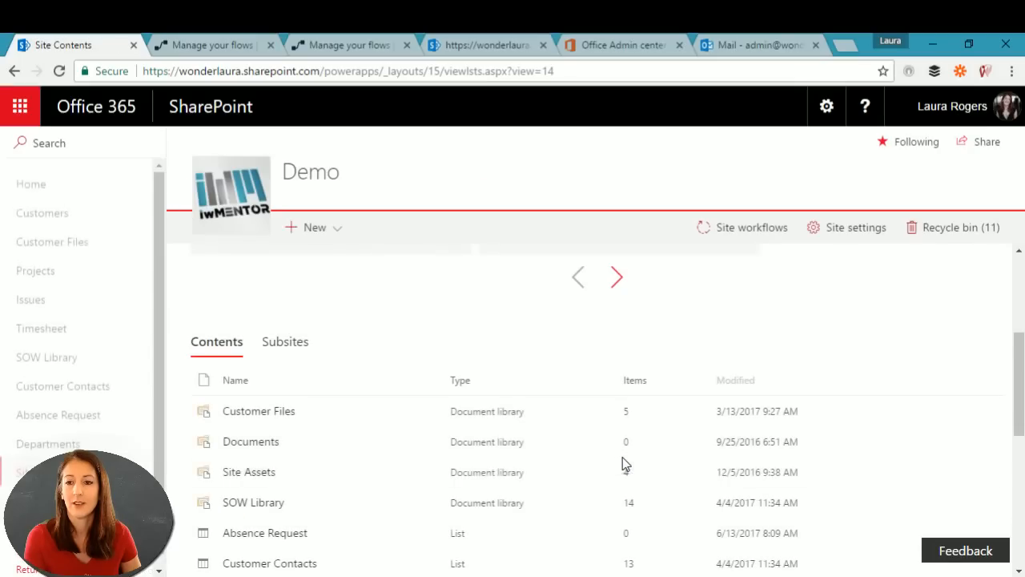
scroll(342, 471, down, 1)
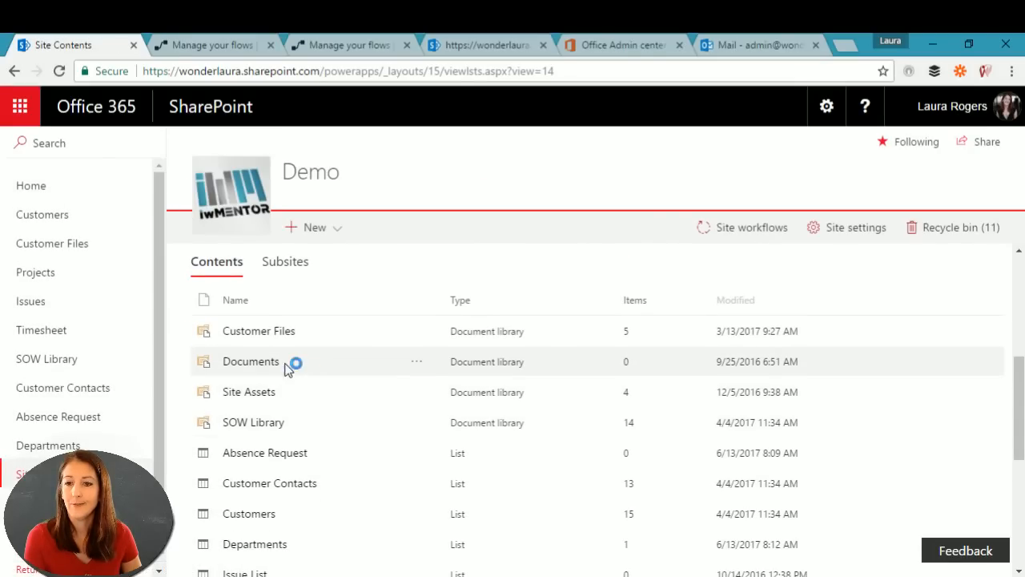
click(259, 422)
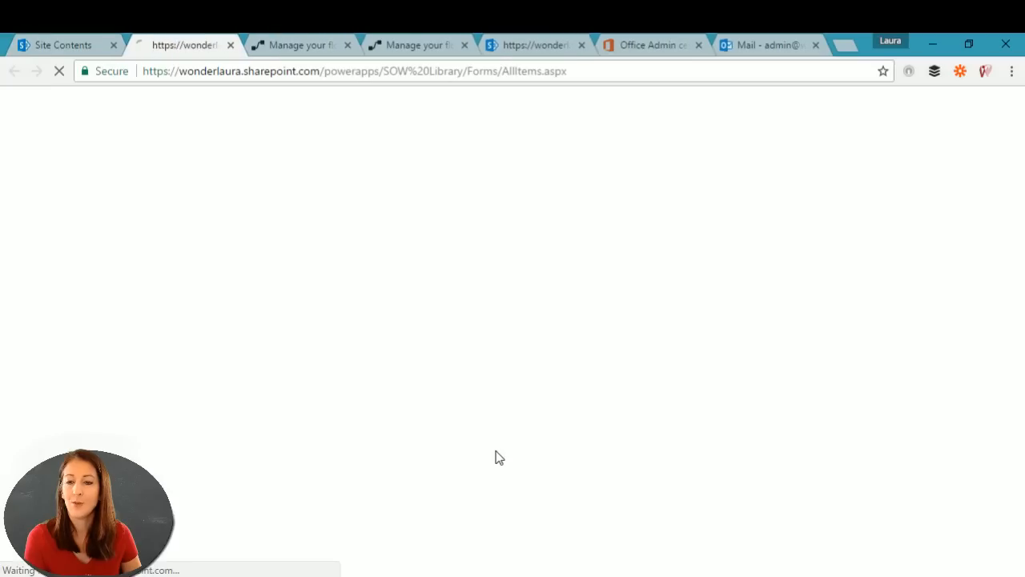
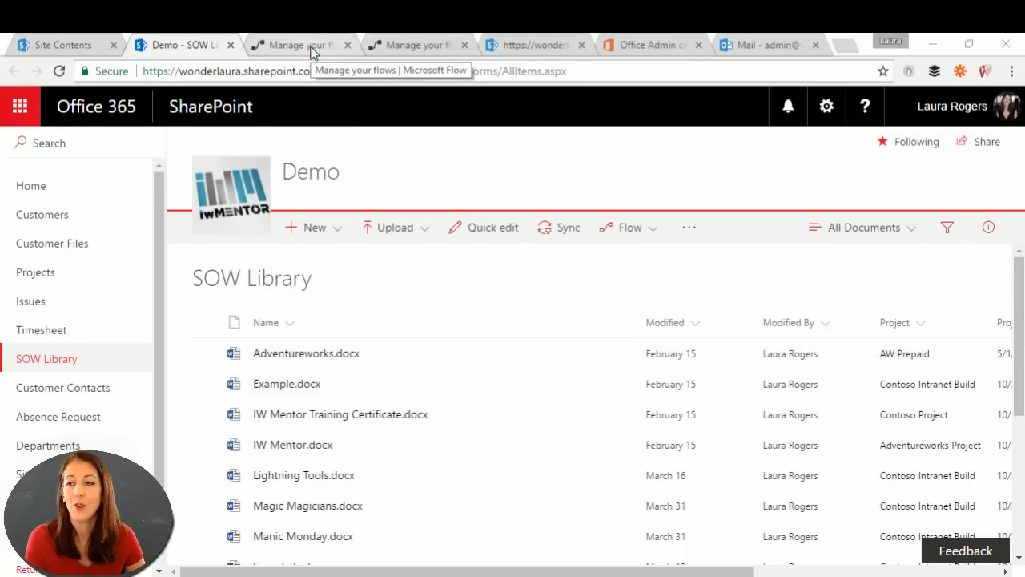
Step: Start a new flow for Adventureworks.docx using the 'Complete a custom action for the selected file' template
click(461, 355)
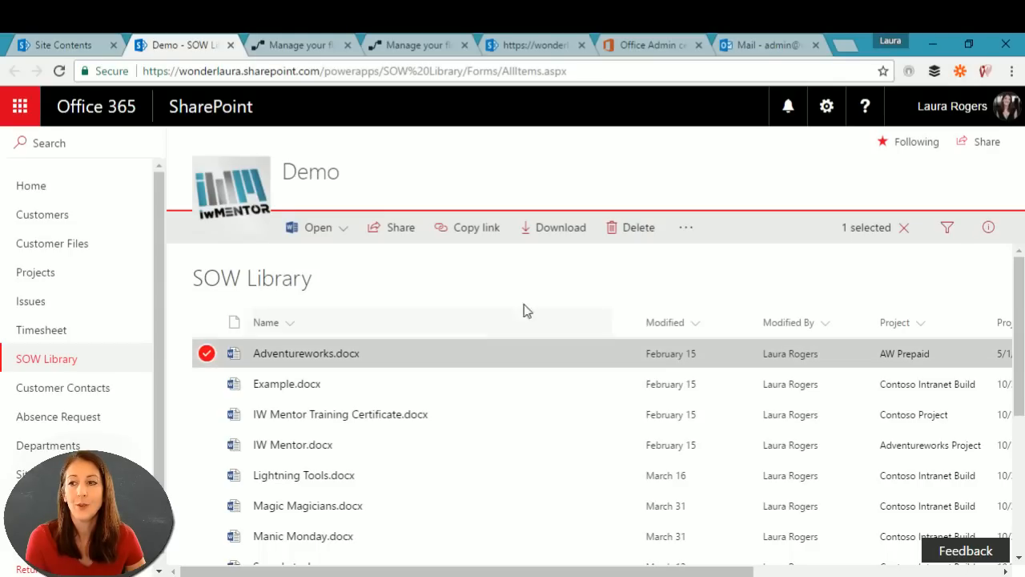
click(689, 228)
mouse_move(711, 273)
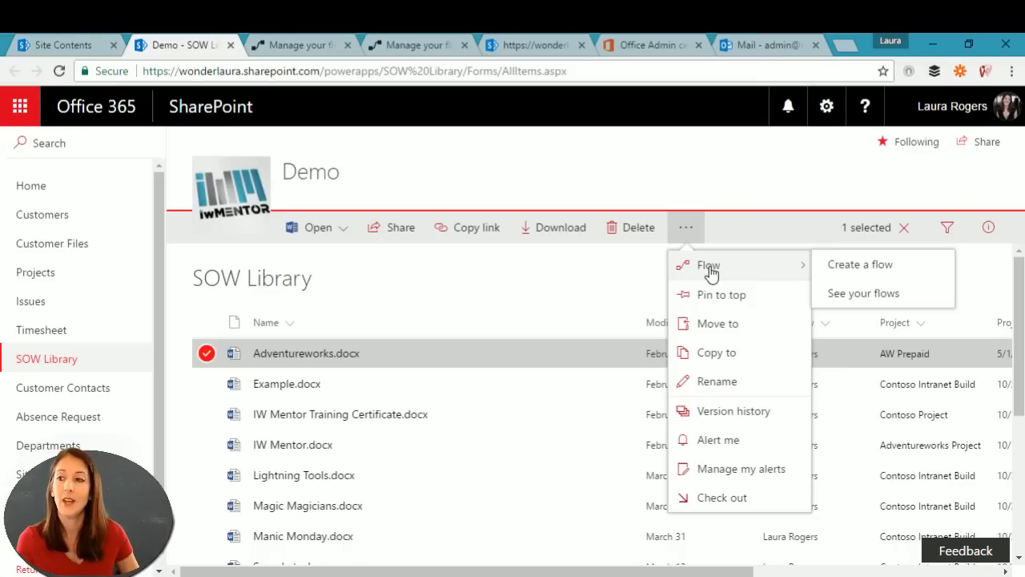
click(863, 266)
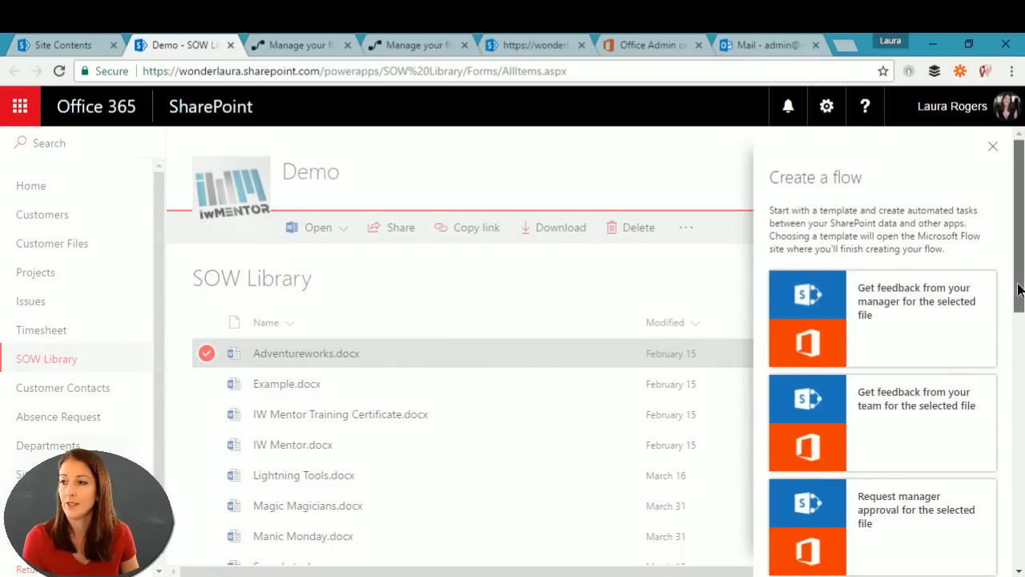
scroll(1014, 305, down, 2)
scroll(881, 353, down, 8)
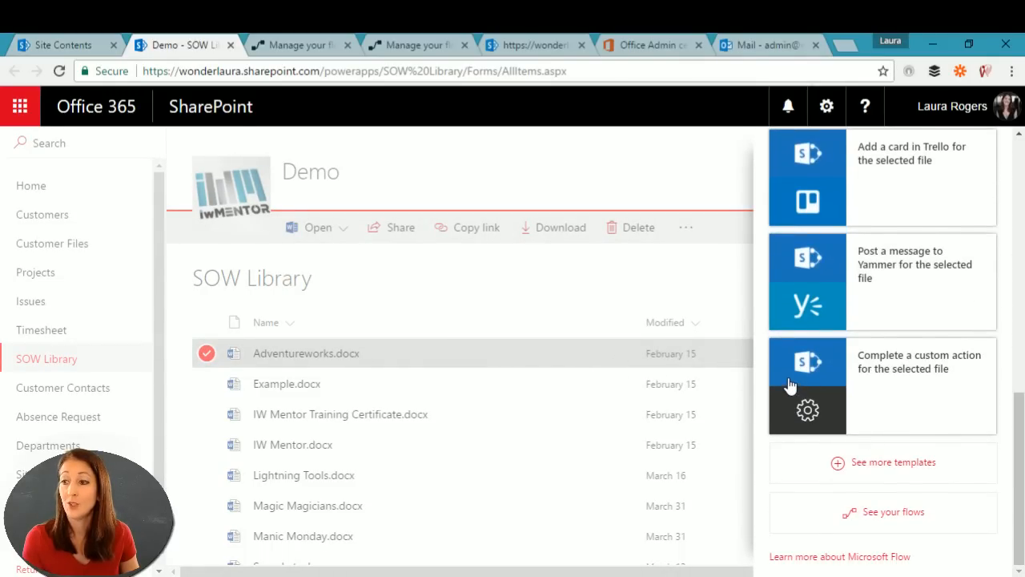
click(795, 386)
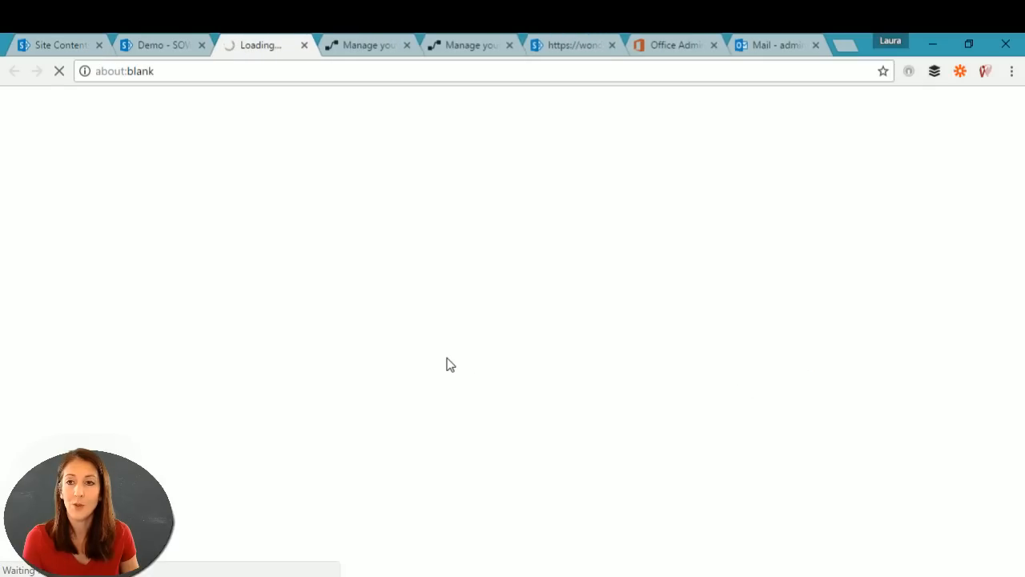
Step: Continue the custom action template with its SharePoint connection to open the flow editor
scroll(538, 437, down, 1)
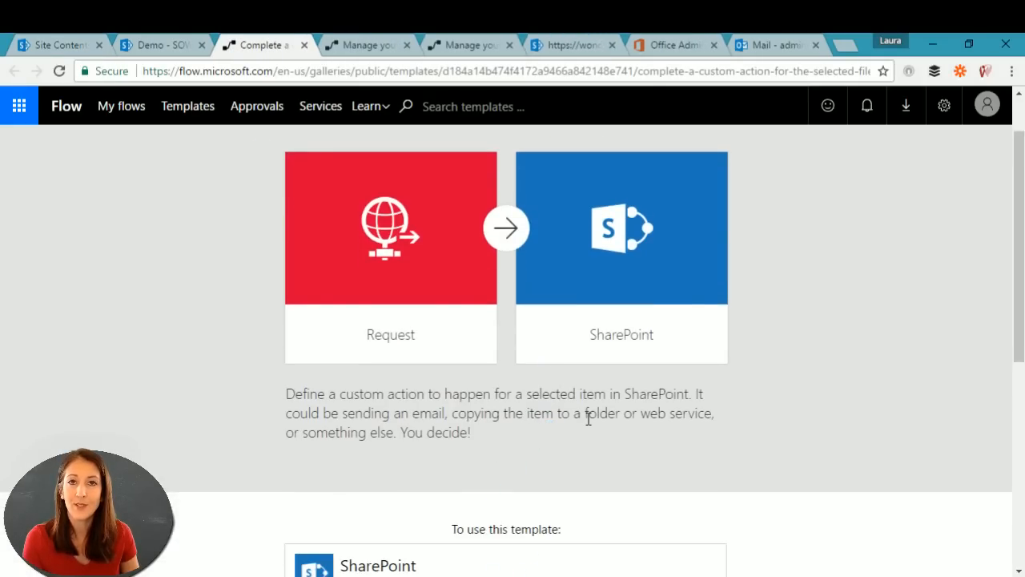
scroll(532, 449, down, 4)
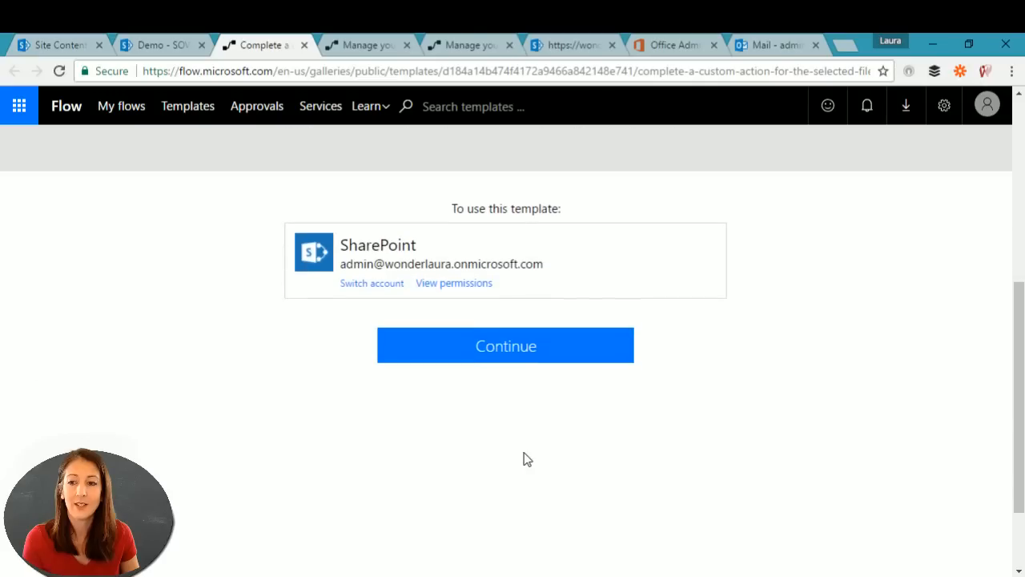
click(504, 349)
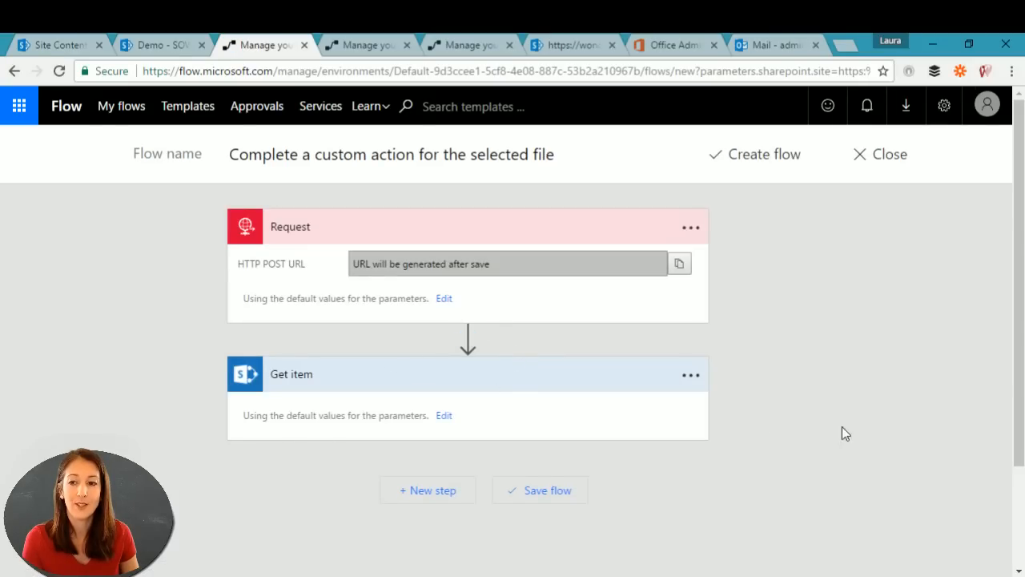
Step: Name the flow 'SOW Approval', create it, and reopen it for editing
click(457, 155)
triple_click(568, 153)
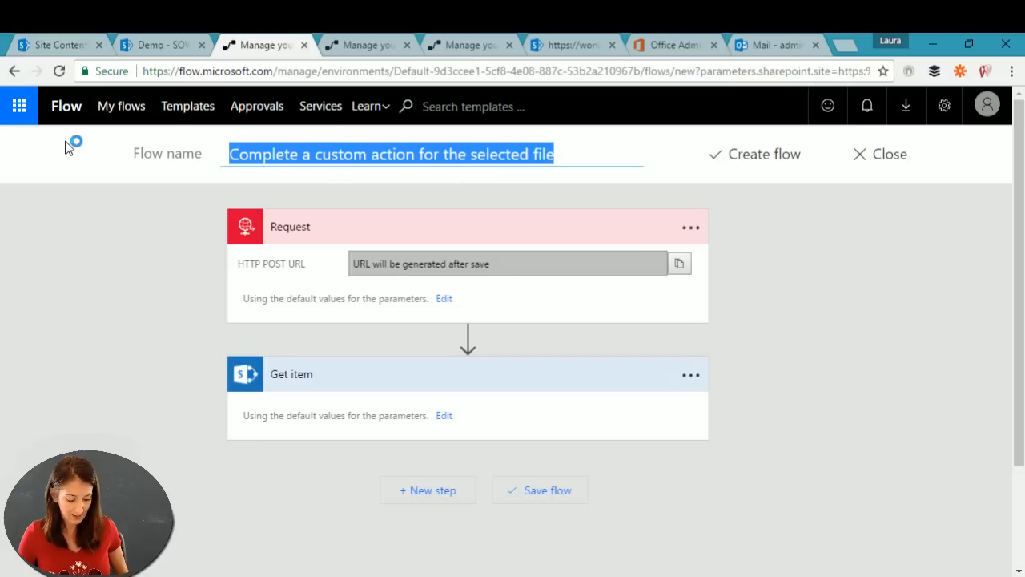
text(SOW Appr)
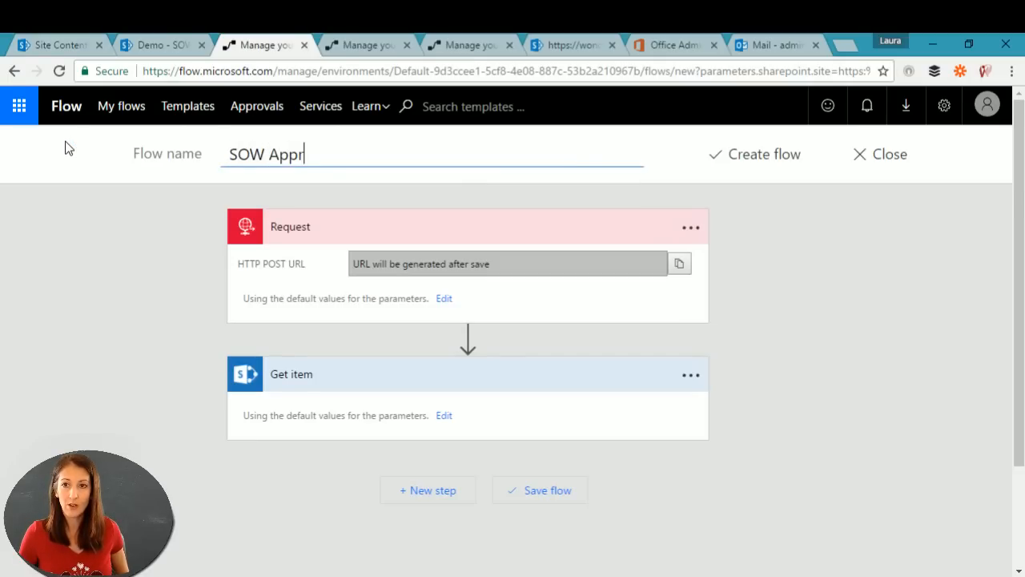
text(oval)
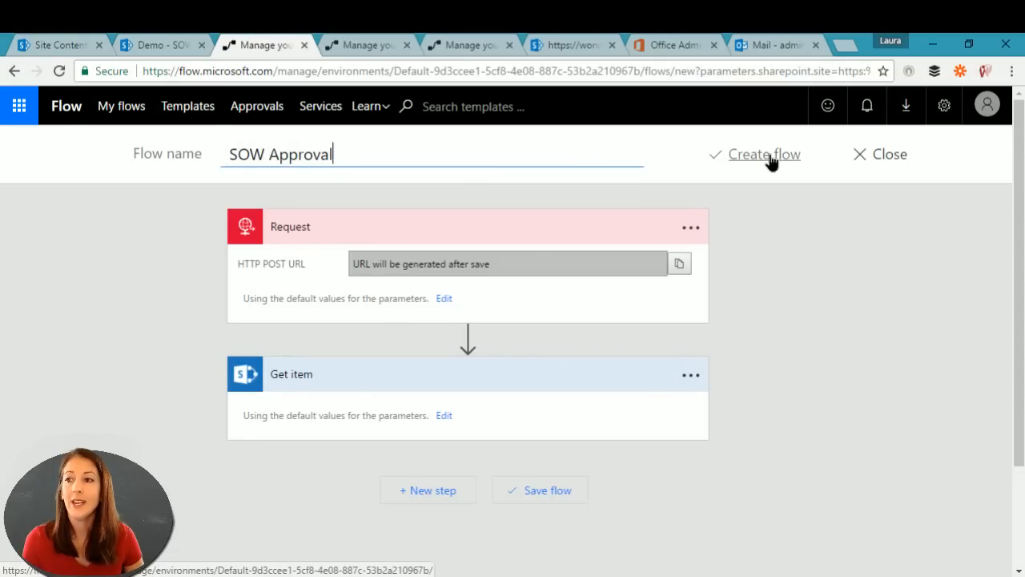
click(770, 162)
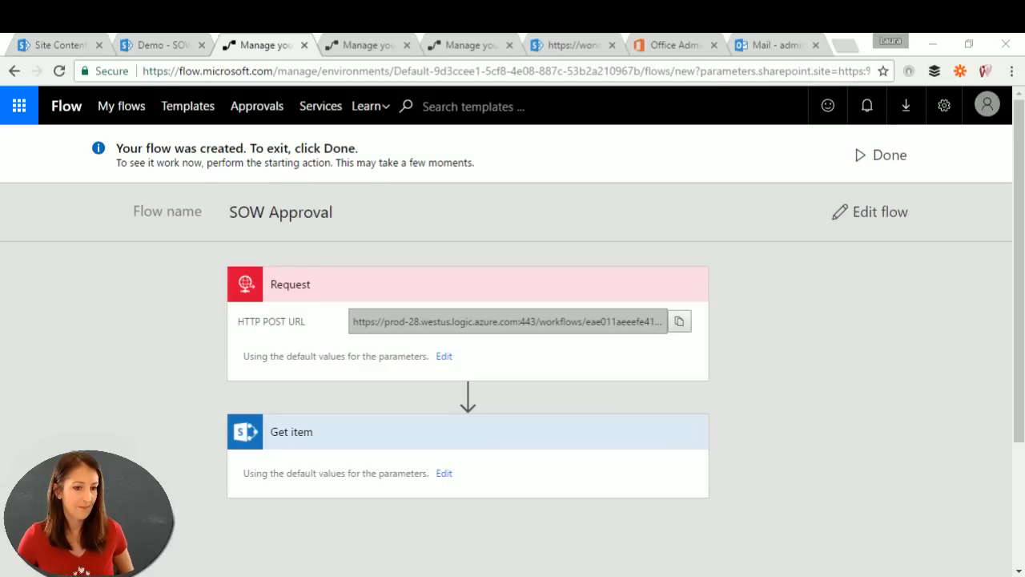
click(887, 213)
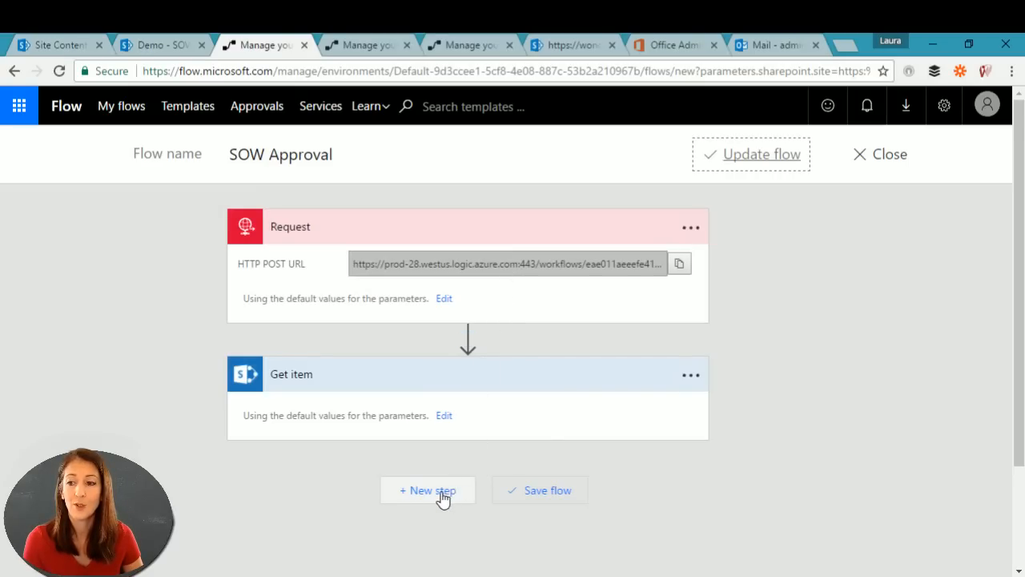
scroll(720, 392, down, 2)
Step: Add the Approvals 'Start an approval' action as a new step after Get item
click(433, 361)
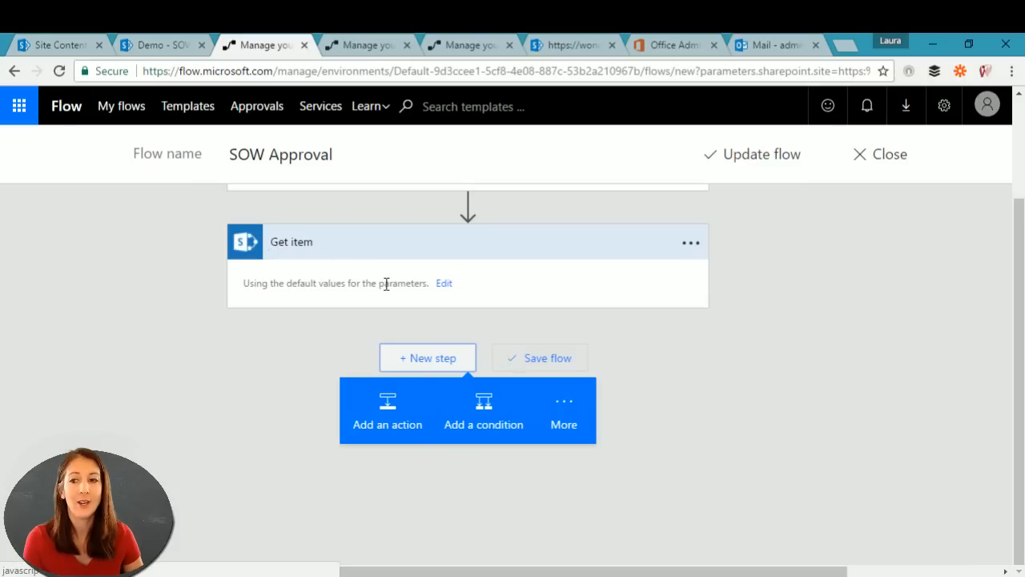
click(386, 410)
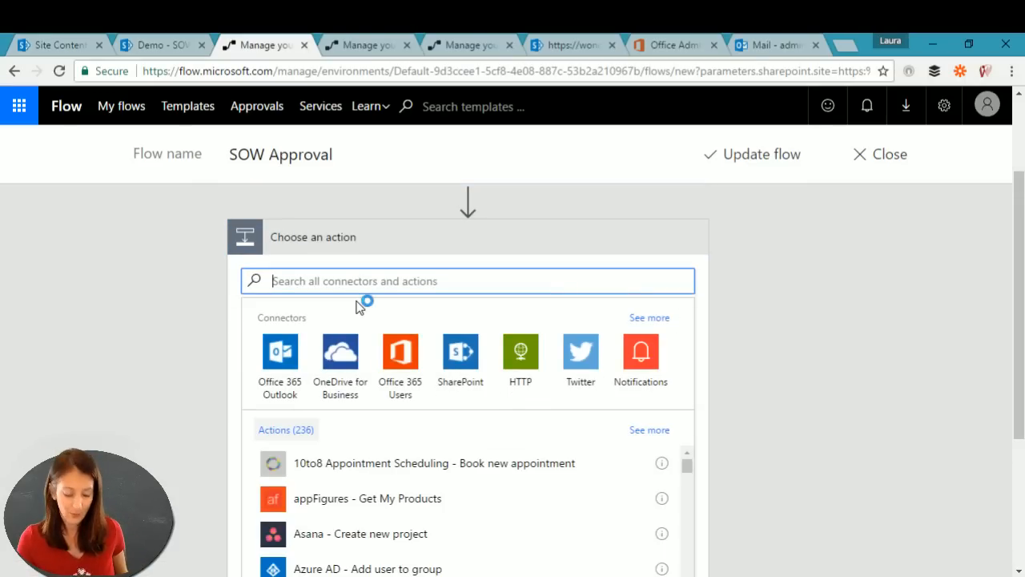
text(approval)
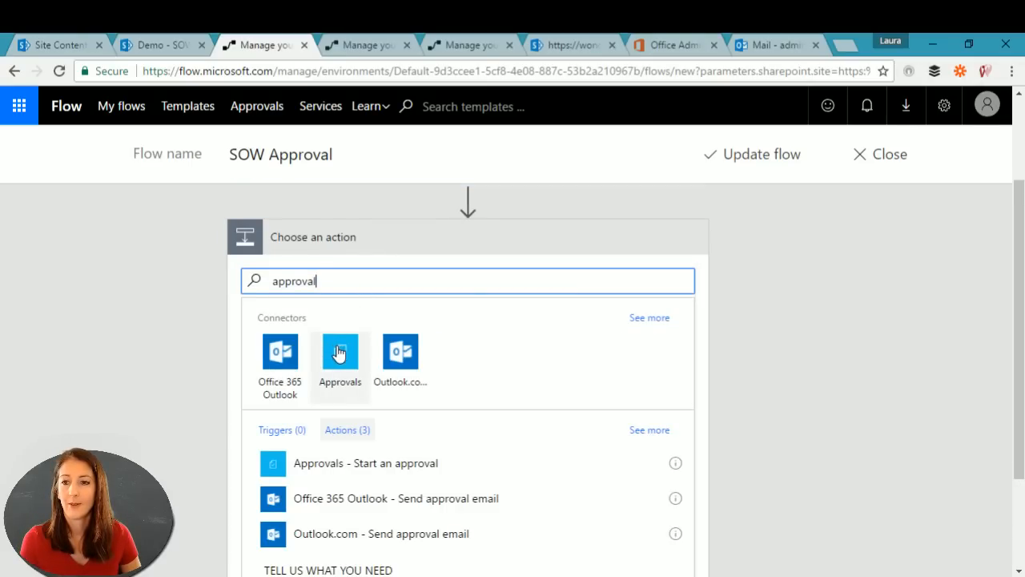
click(339, 351)
click(393, 370)
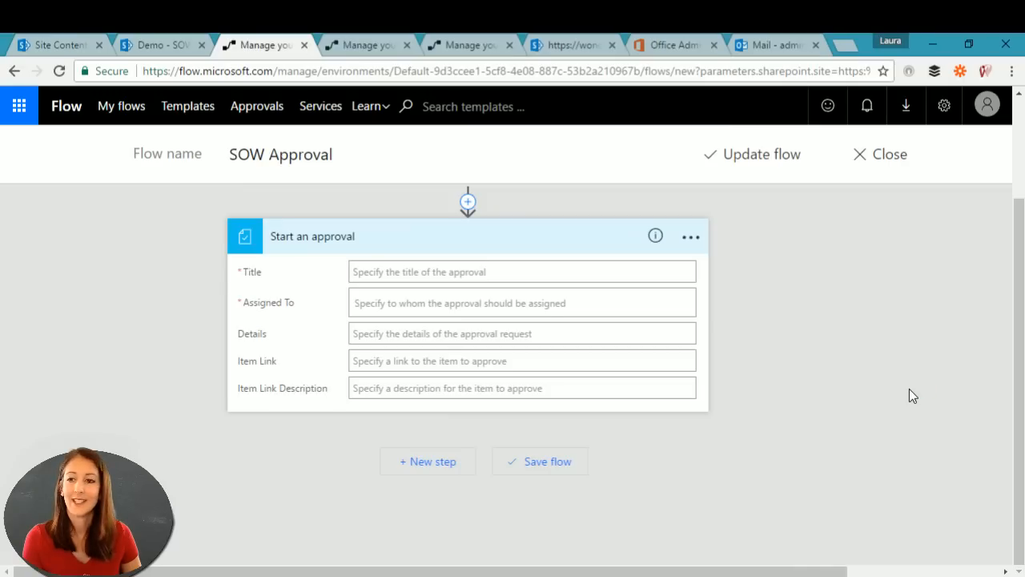
Step: Set the approval Title to 'Approve file' followed by the file's Name
click(466, 271)
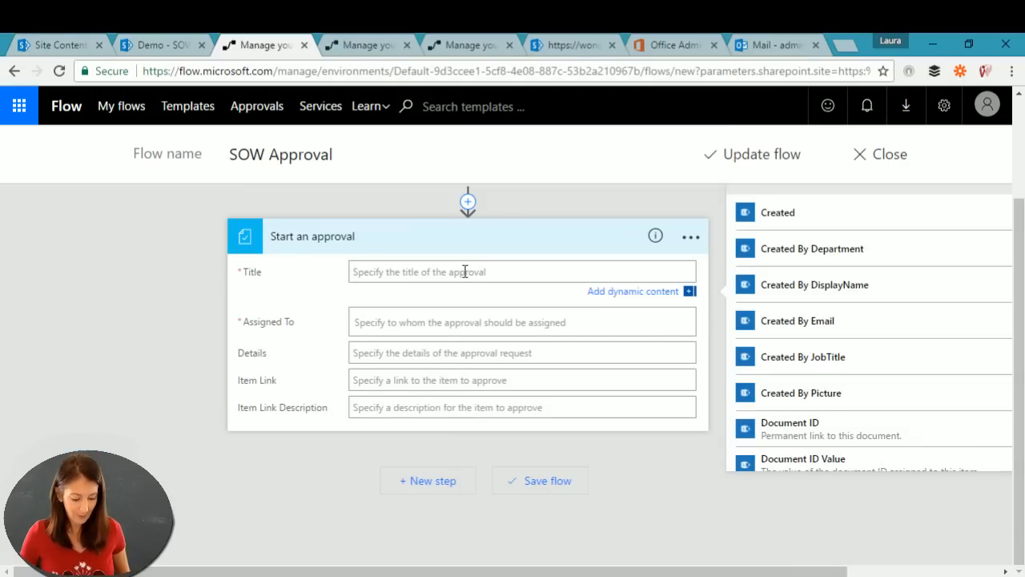
text(Approve )
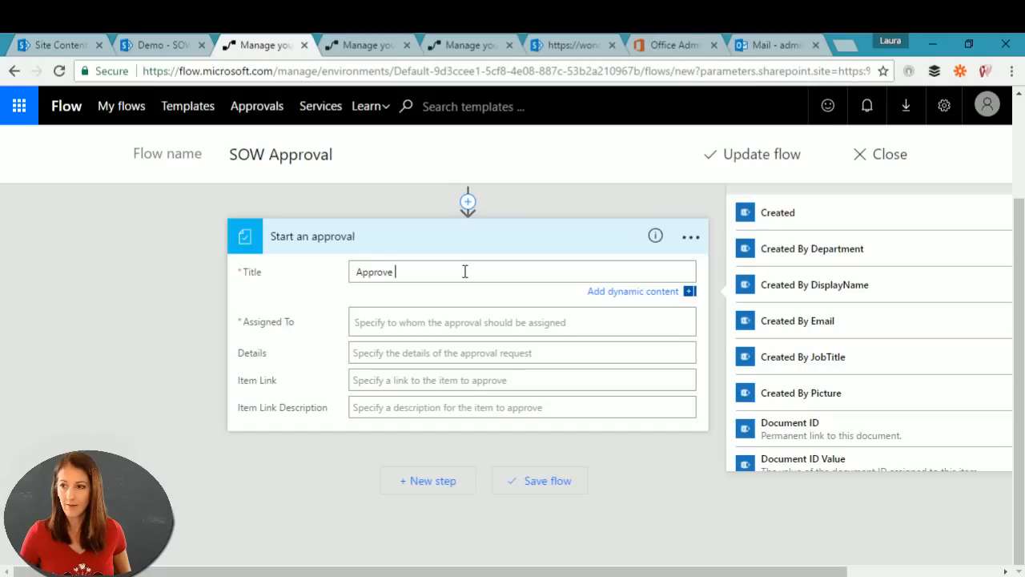
text(file)
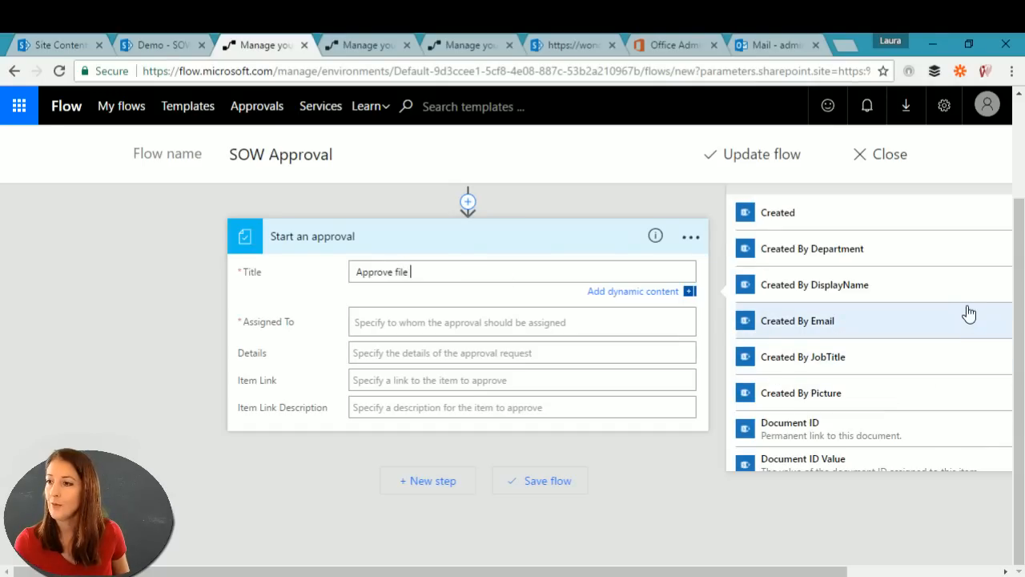
scroll(839, 262, down, 2)
scroll(840, 263, down, 3)
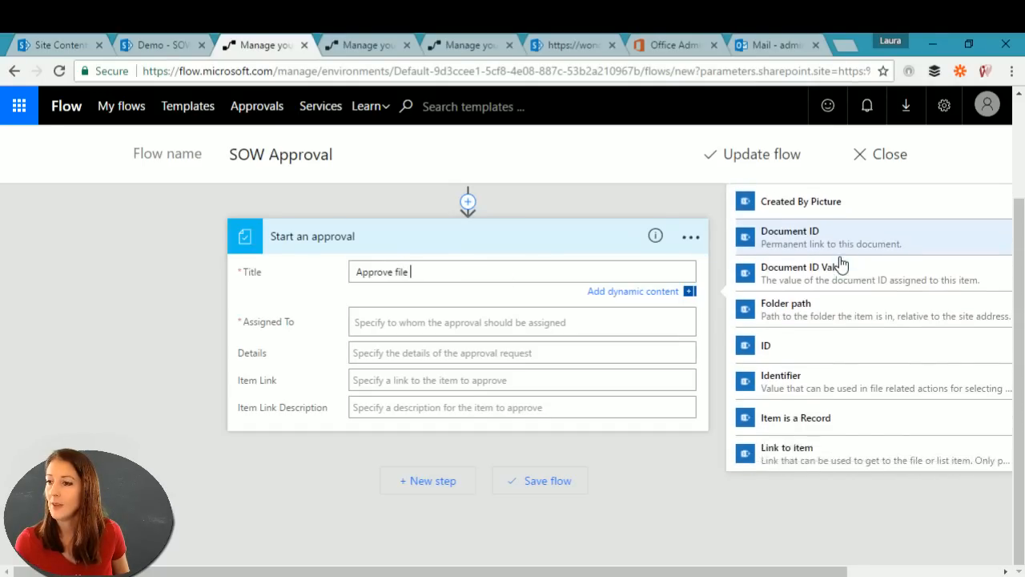
scroll(839, 263, down, 2)
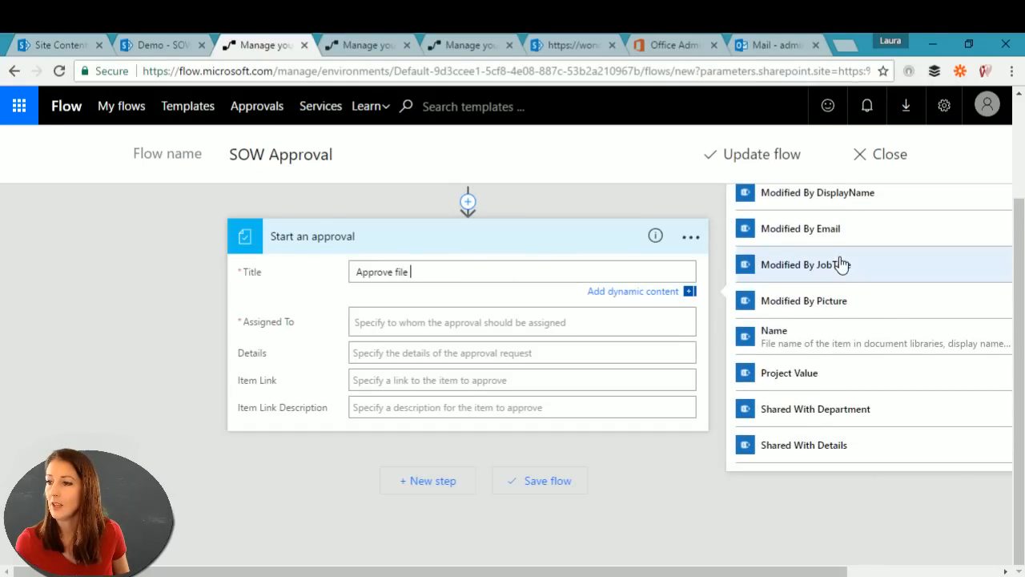
click(839, 339)
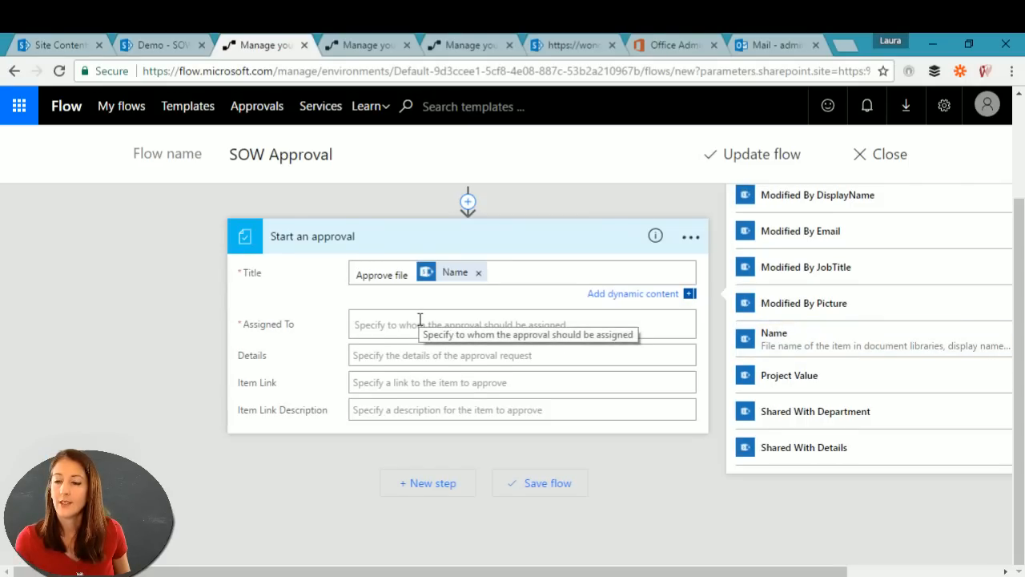
Step: Assign the approval to the suggested admin user and set Details to 'stuff'
click(420, 319)
text(ad)
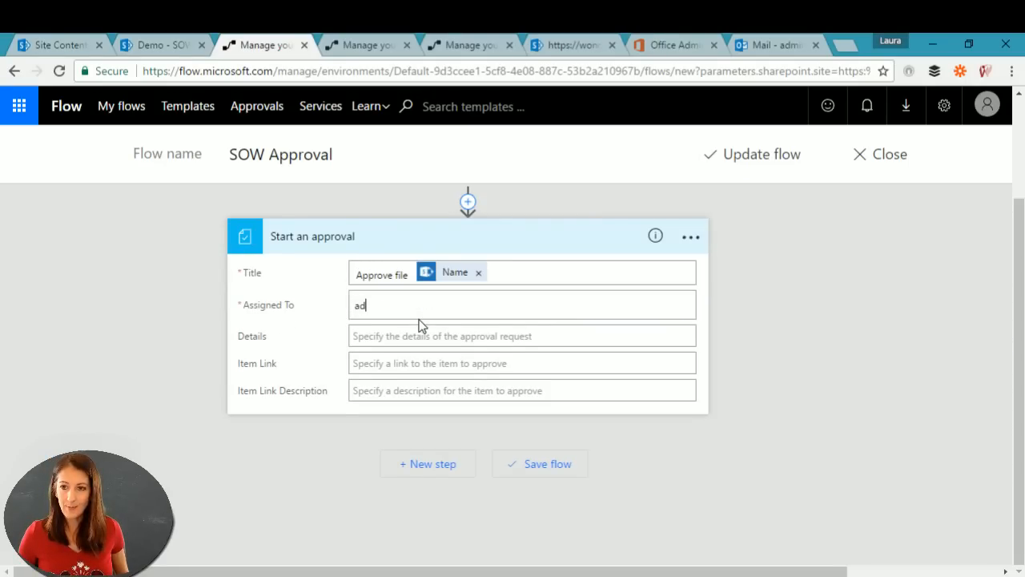
text(min)
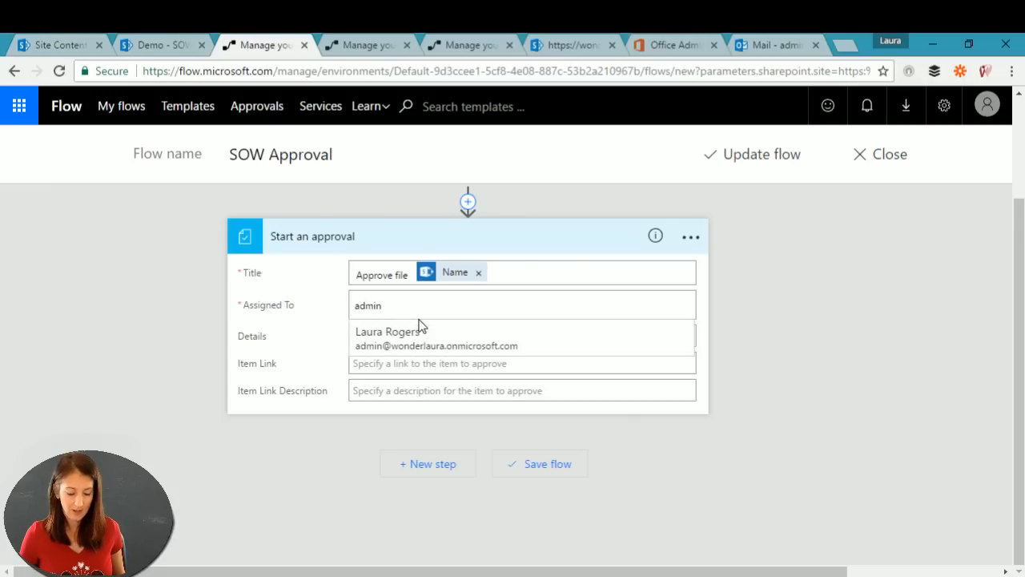
text(@)
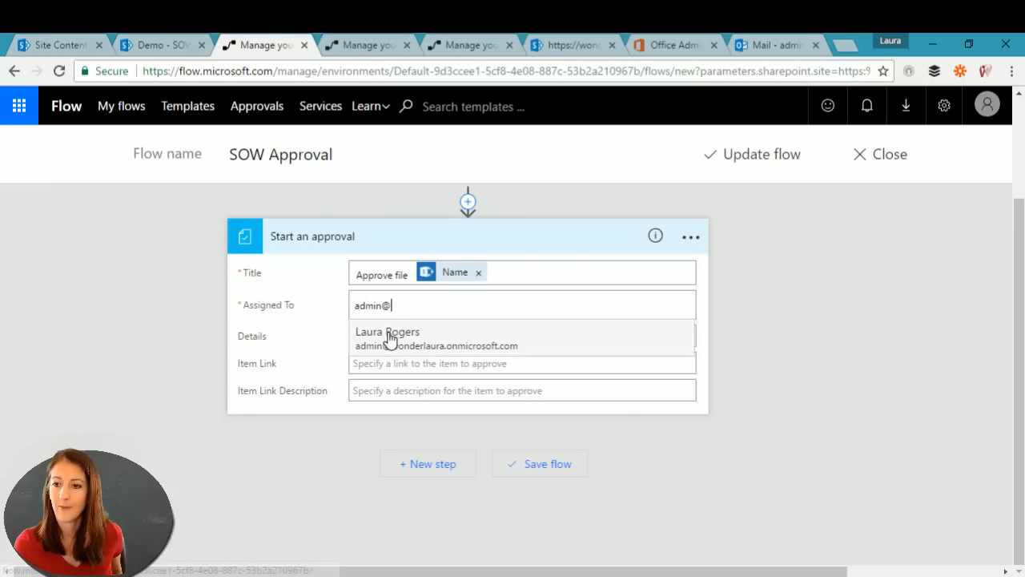
click(389, 341)
click(414, 336)
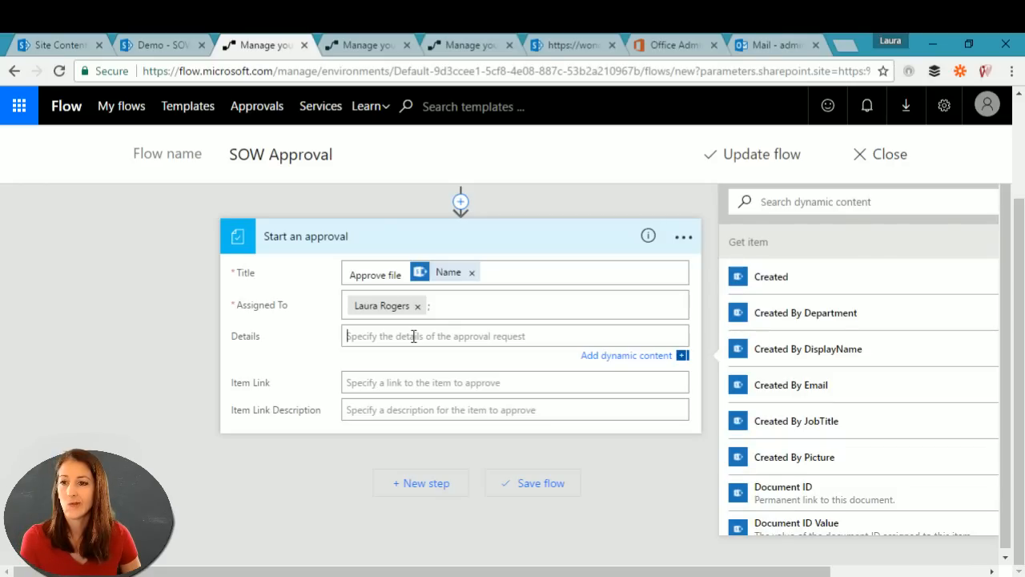
text(stuff)
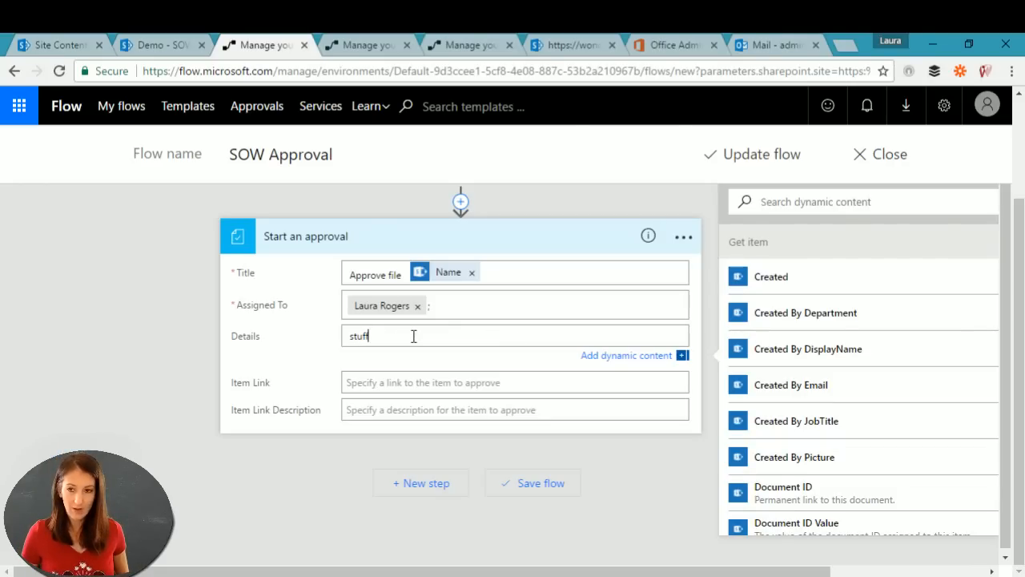
Step: Fill Item Link with the file's 'Link to item' dynamic value
click(427, 382)
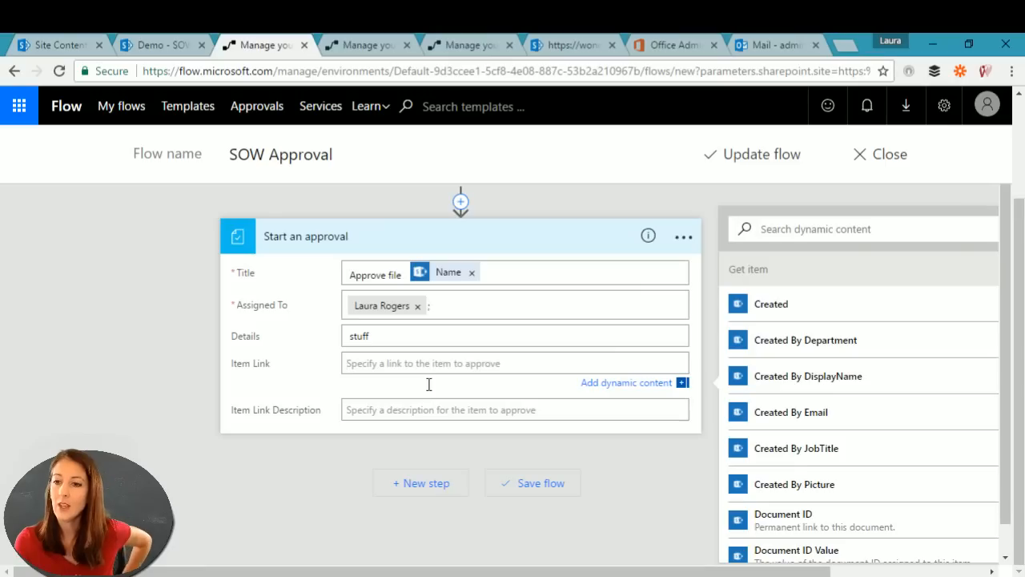
scroll(1016, 400, down, 1)
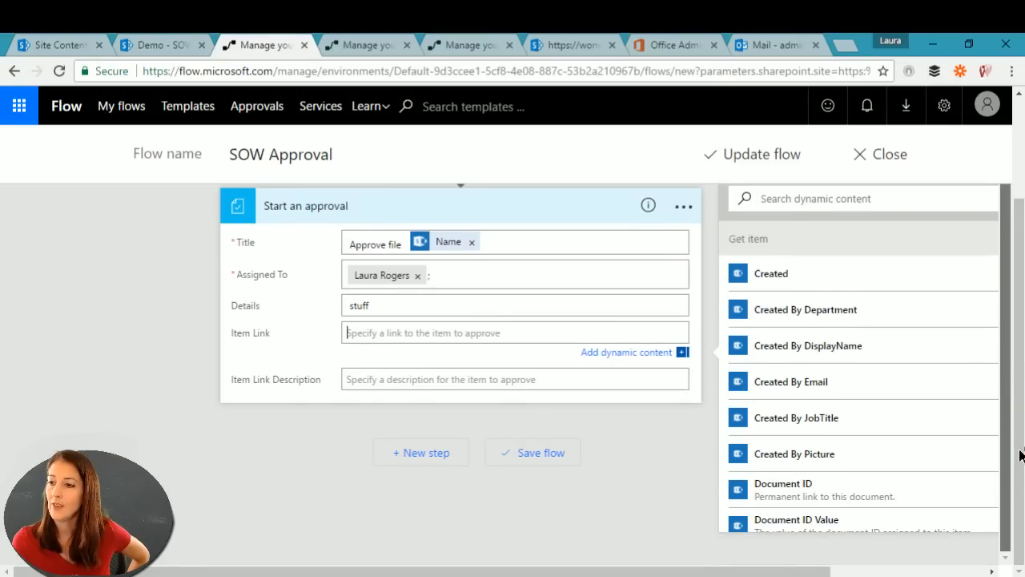
scroll(799, 404, down, 4)
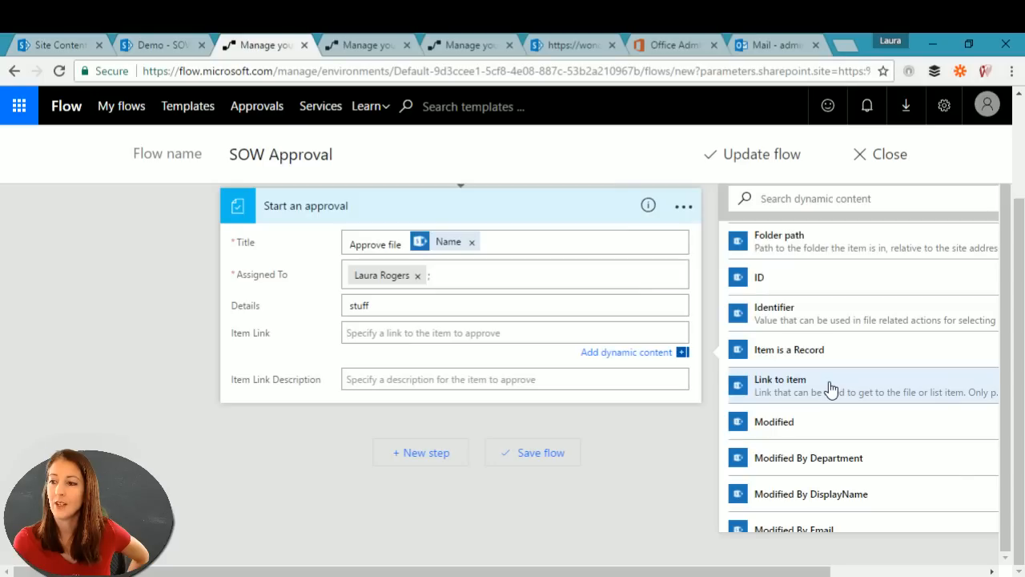
click(895, 389)
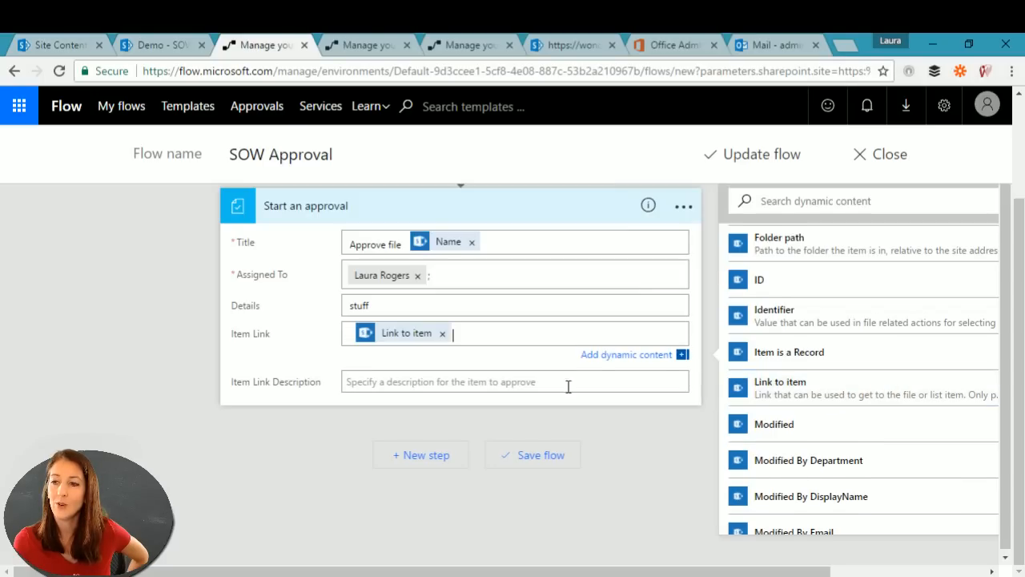
Step: Fill Item Link Description with the file's Name dynamic value
click(411, 383)
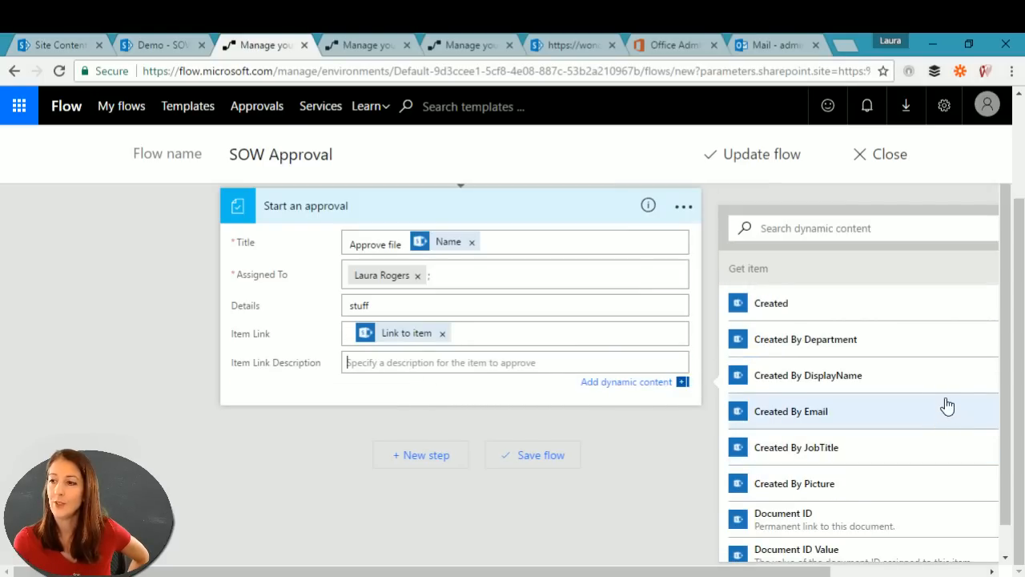
scroll(1012, 449, down, 1)
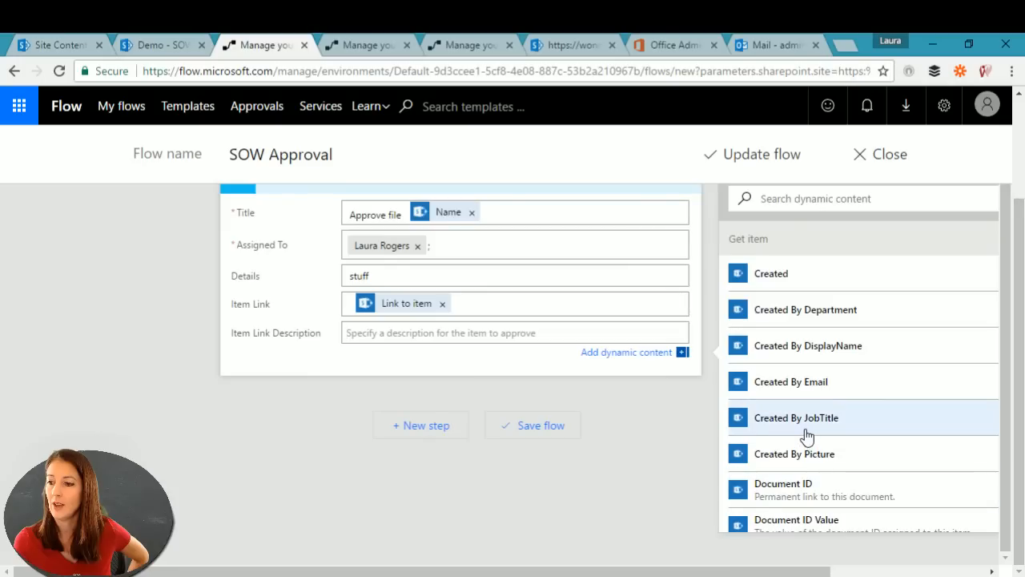
scroll(771, 435, down, 3)
scroll(805, 437, down, 5)
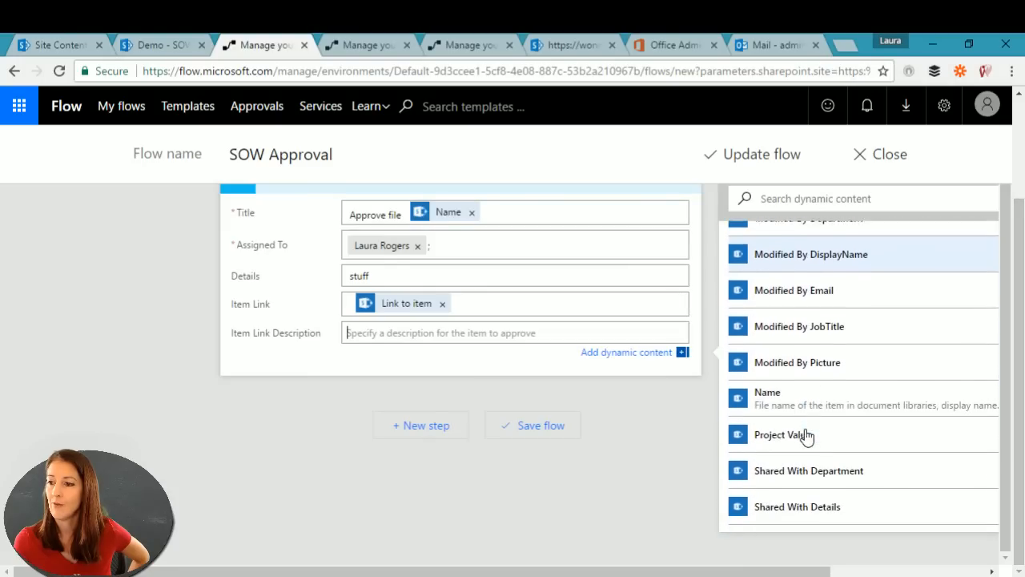
scroll(806, 437, down, 1)
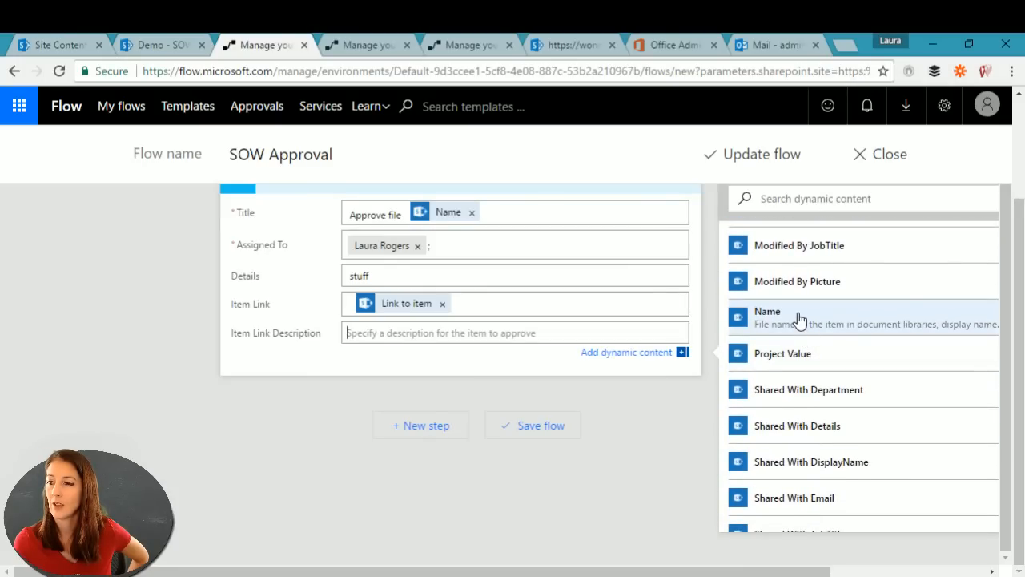
click(798, 321)
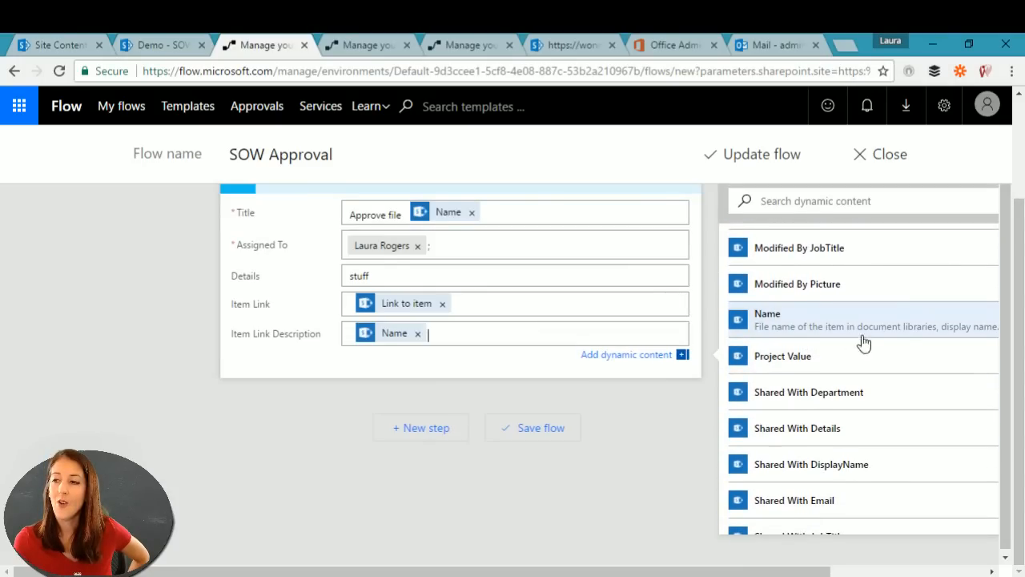
drag(1005, 320, 1017, 346)
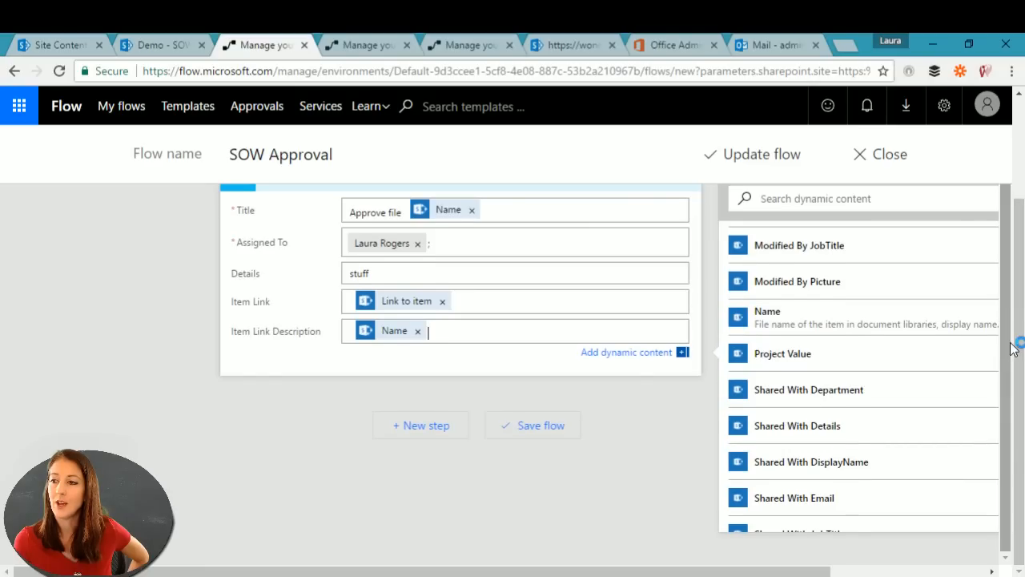
scroll(1022, 339, up, 1)
scroll(889, 347, down, 3)
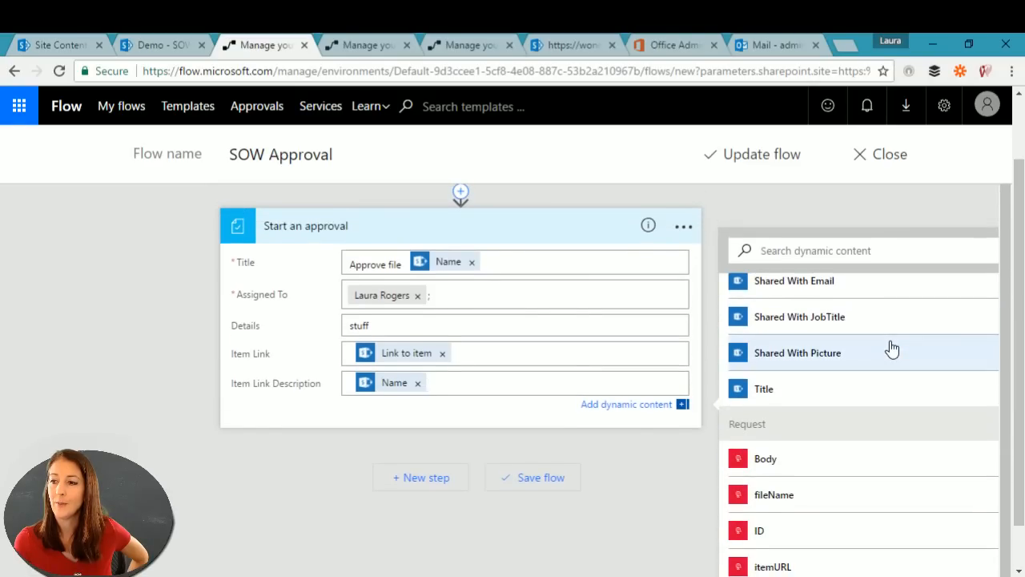
scroll(891, 347, up, 10)
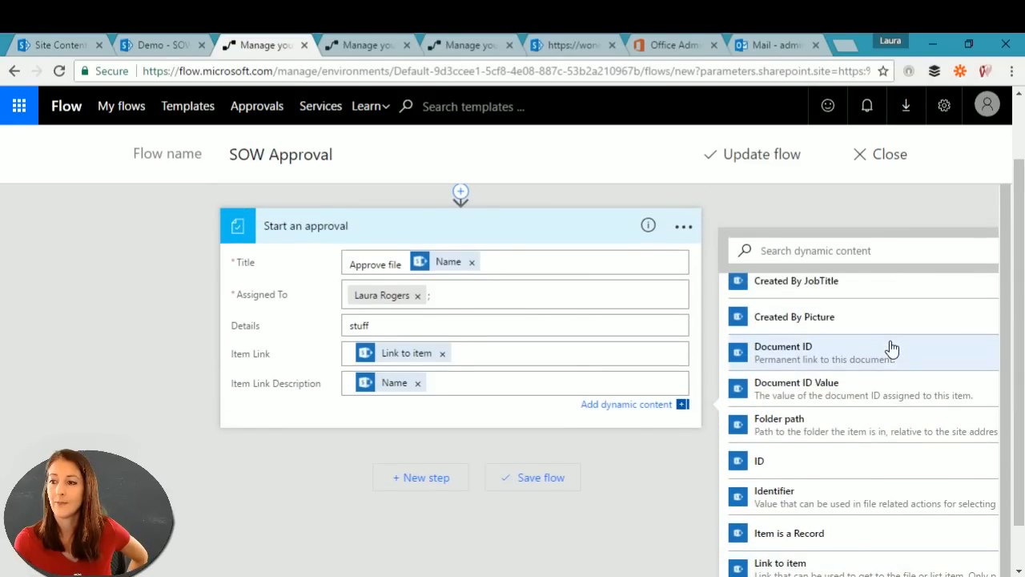
scroll(891, 347, up, 4)
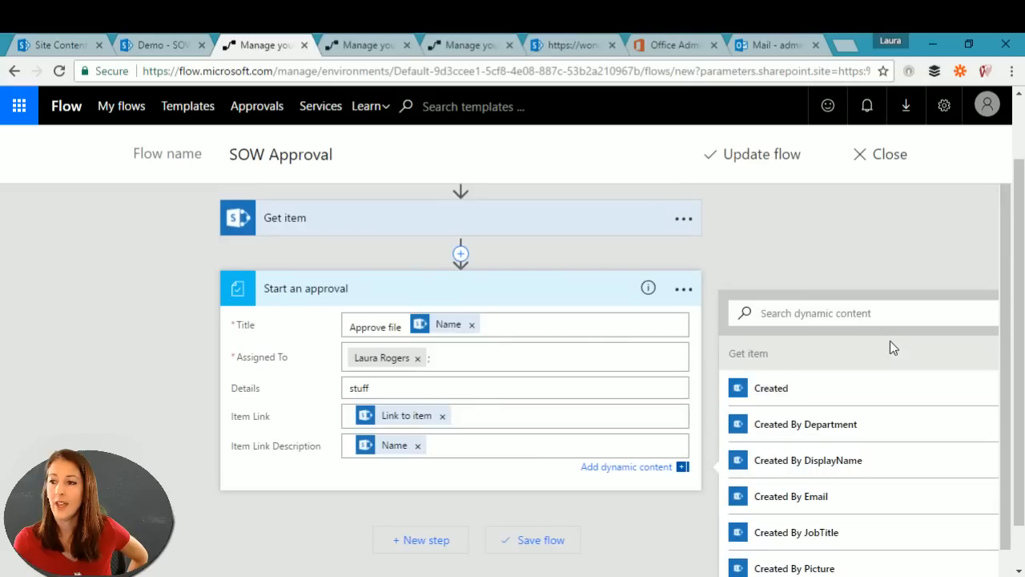
scroll(891, 346, down, 2)
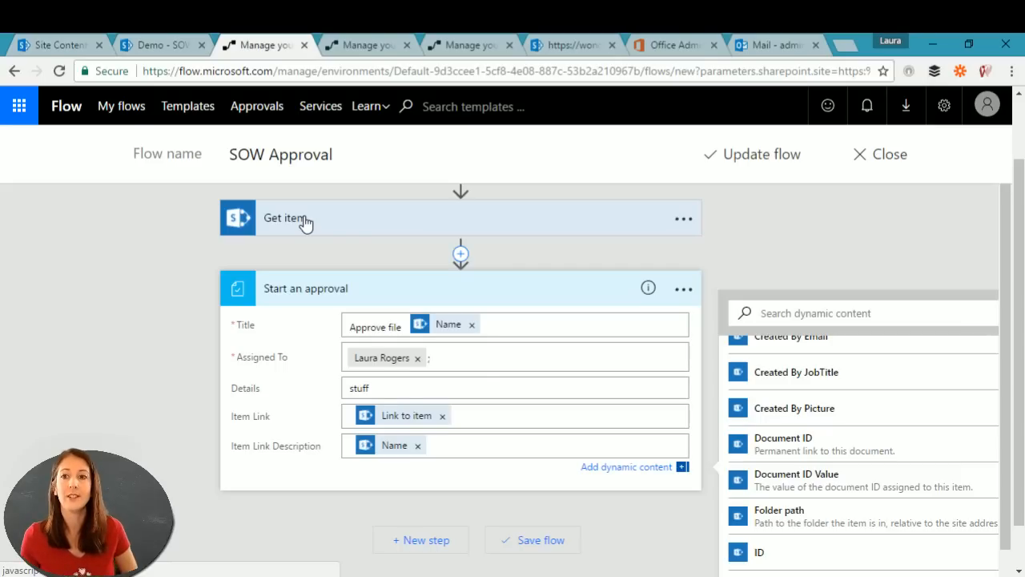
scroll(165, 257, up, 1)
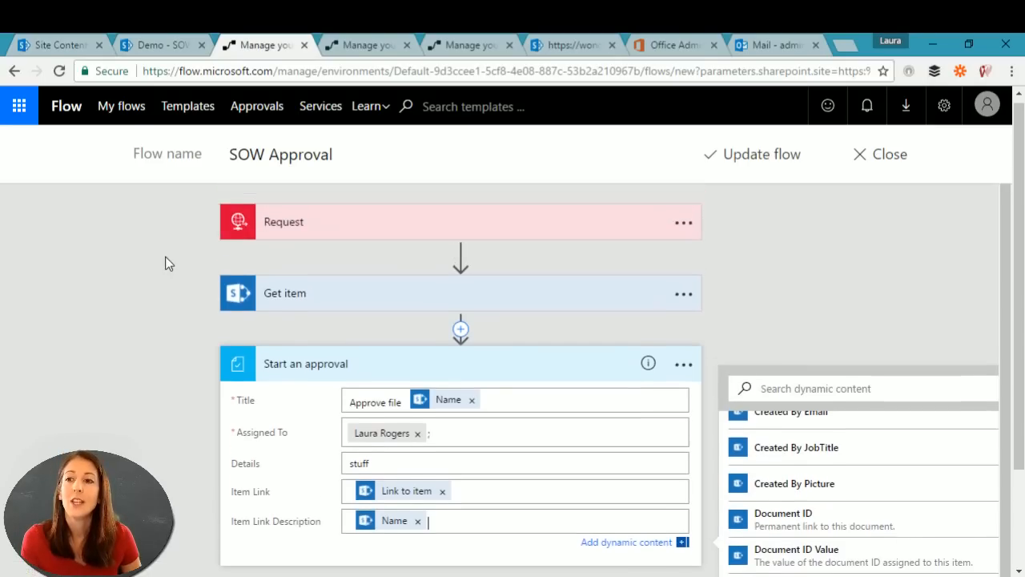
Step: Expand the Get item step to show its Site Address, List Name and Id fields
click(316, 299)
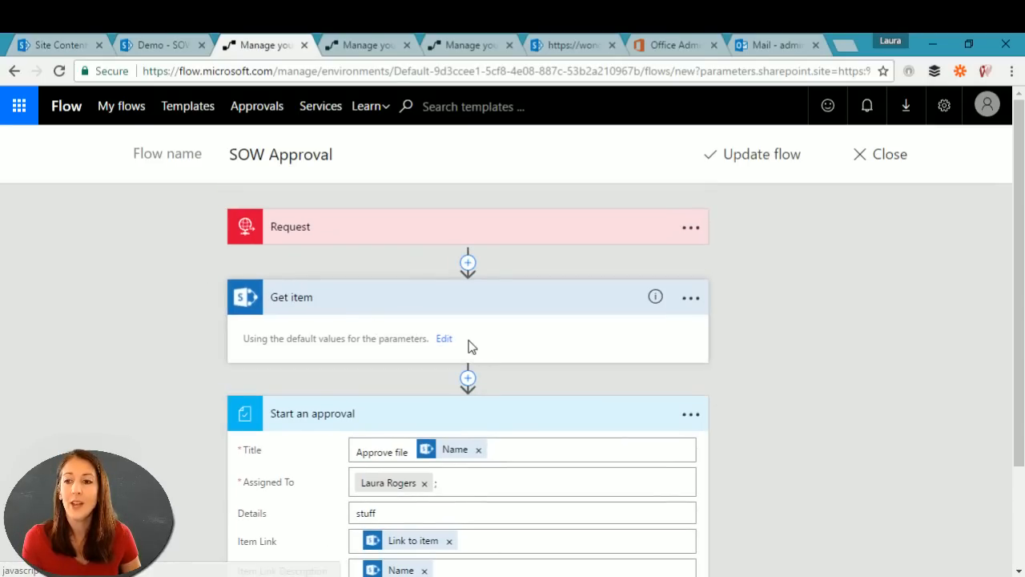
click(444, 339)
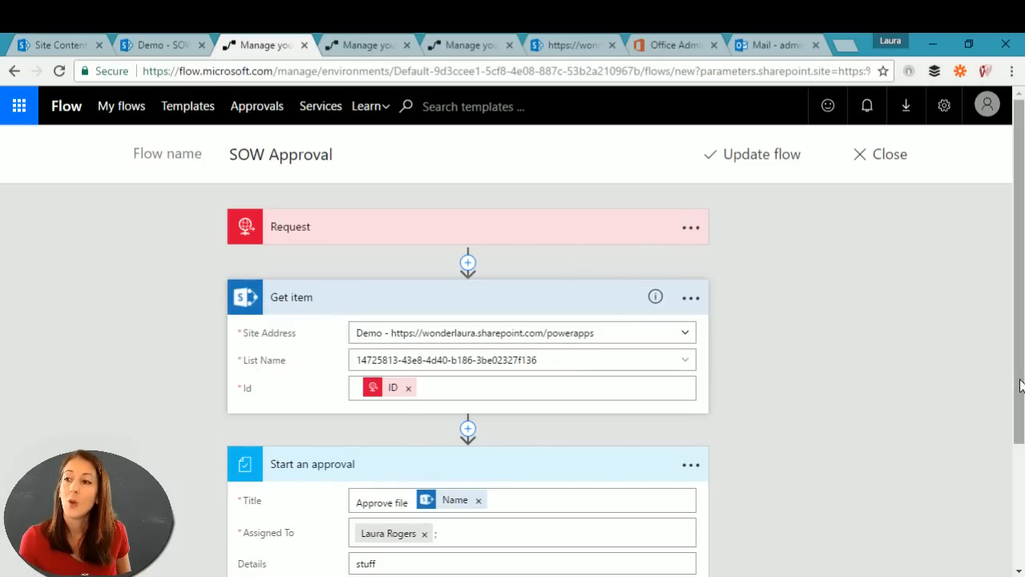
drag(1020, 385, 1020, 520)
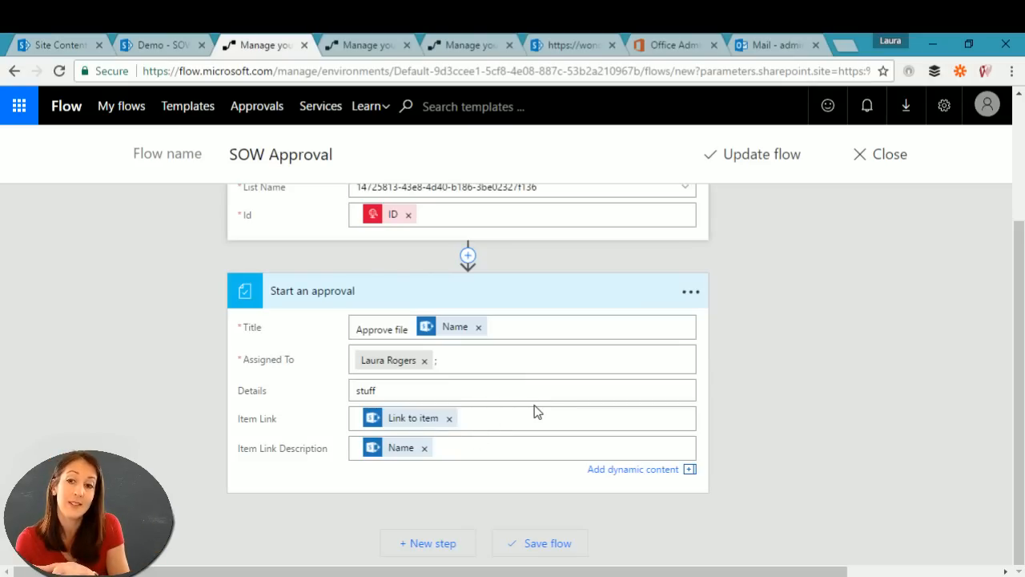
scroll(741, 379, up, 1)
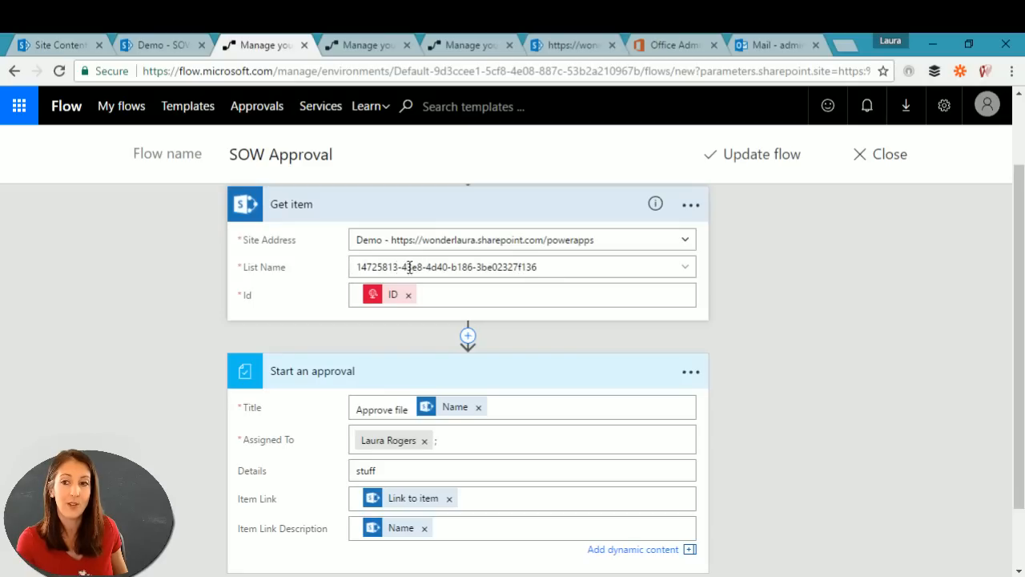
scroll(632, 401, down, 1)
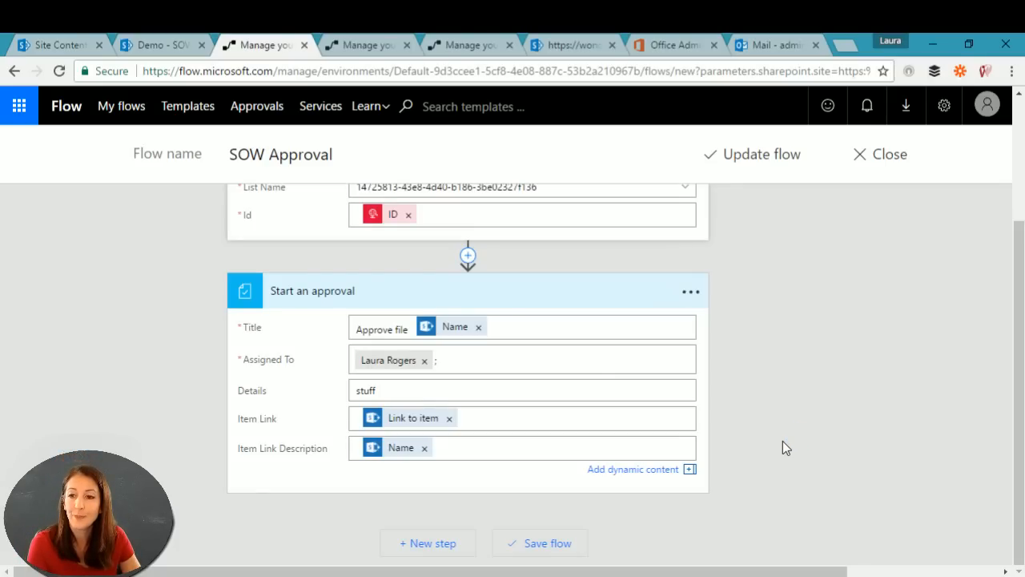
Step: Remove the extra ';main' approver entry from Assigned To and save the updated flow
click(496, 362)
text(;)
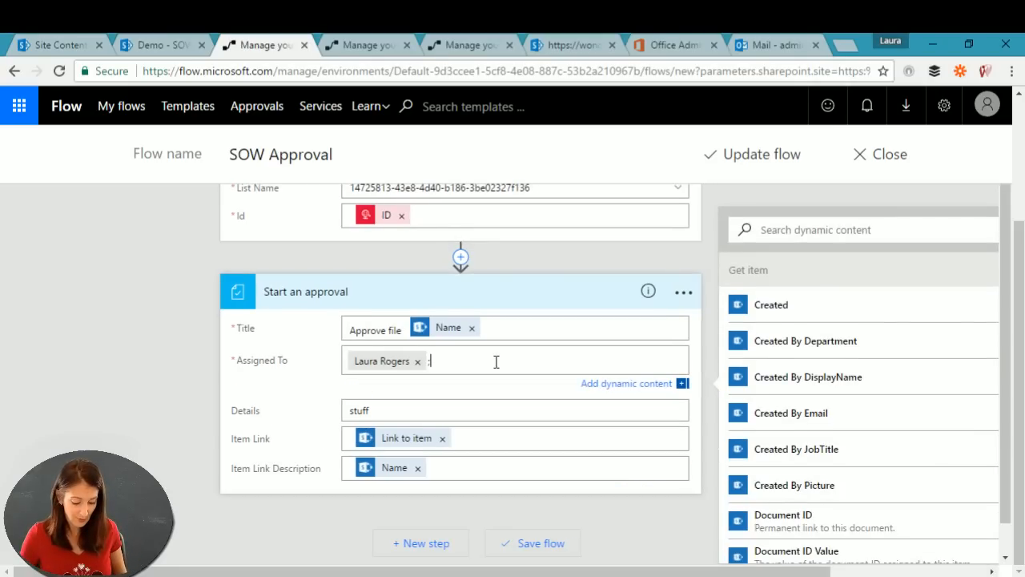
text(ma)
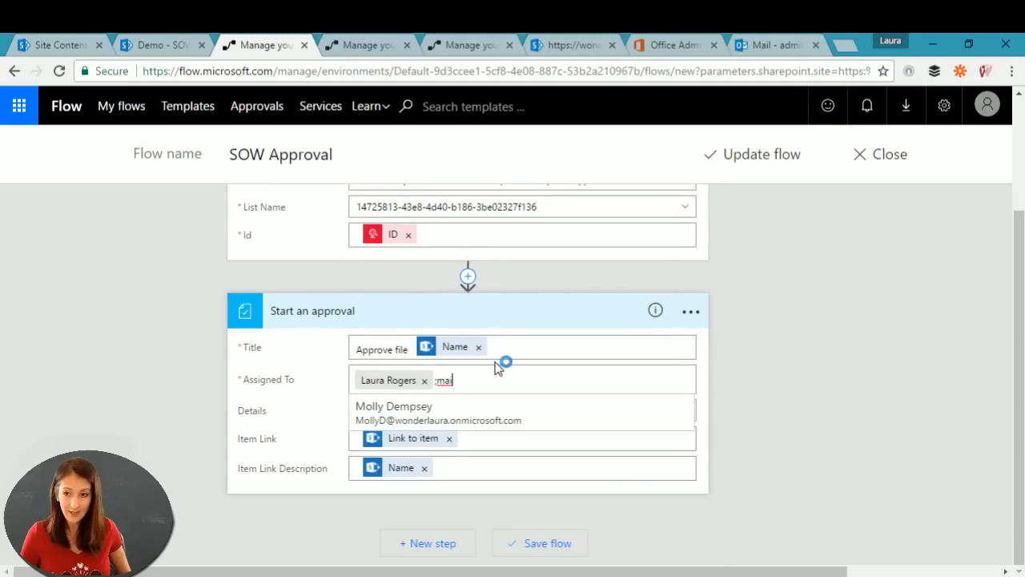
text(in)
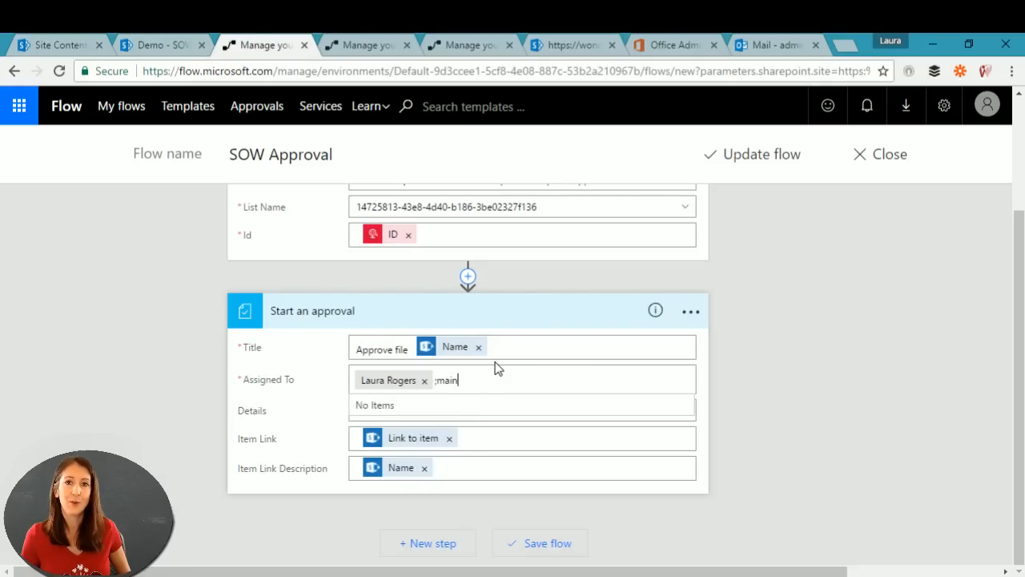
key(BackSpace)
key(BackSpace)
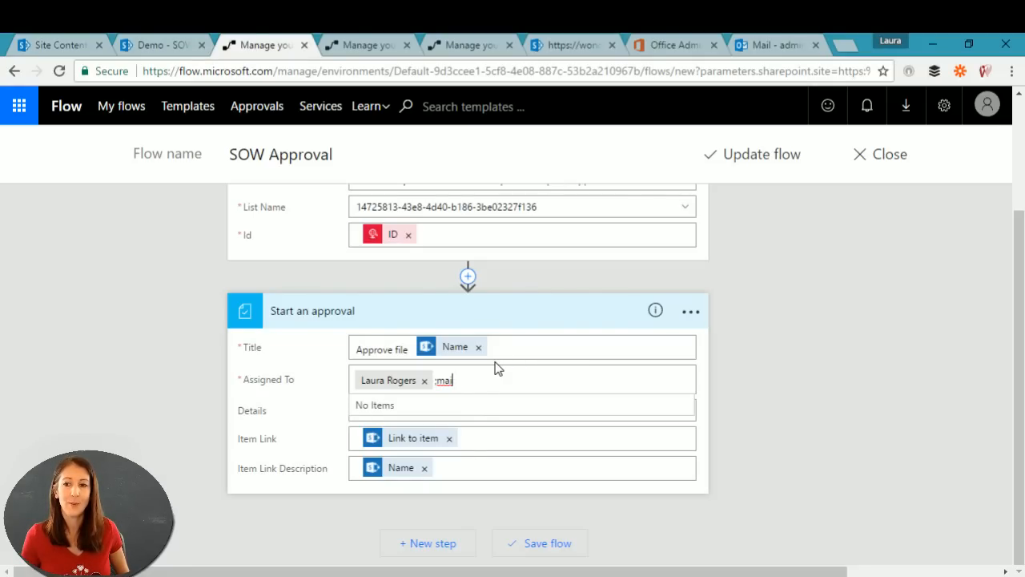
key(BackSpace)
key(BackSpace)
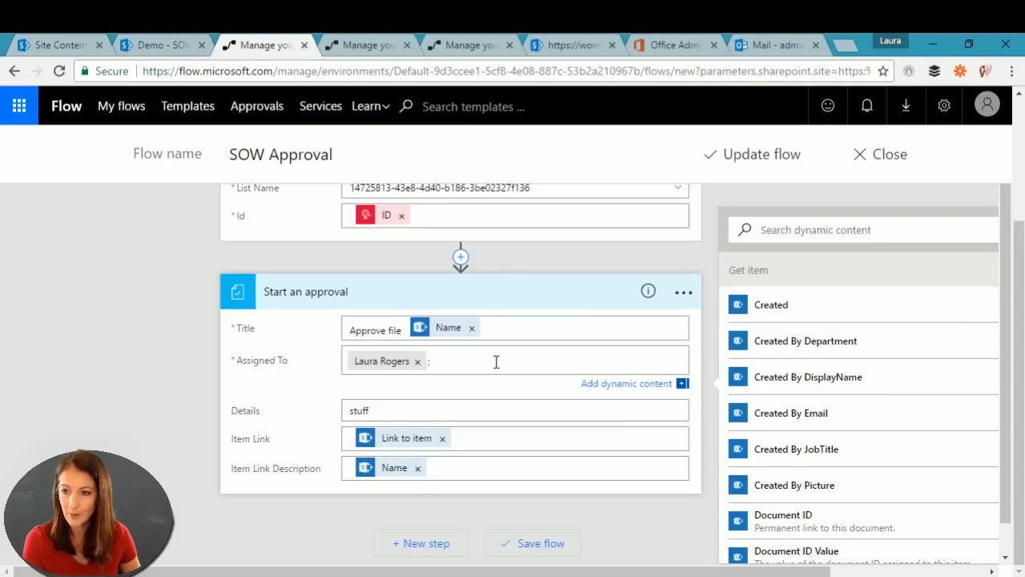
key(BackSpace)
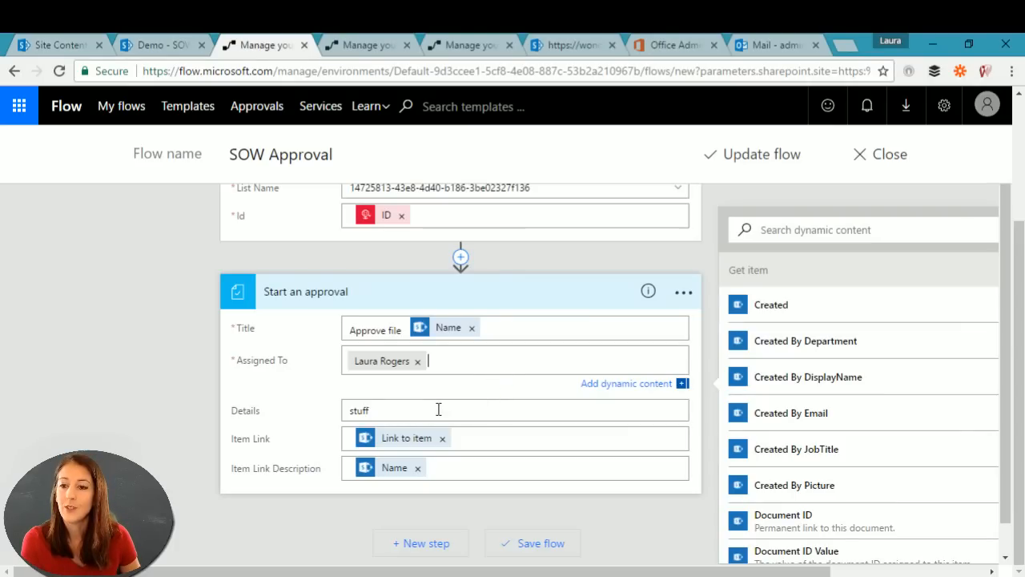
mouse_move(1020, 326)
mouse_down()
mouse_move(1021, 282)
mouse_move(1020, 328)
mouse_up()
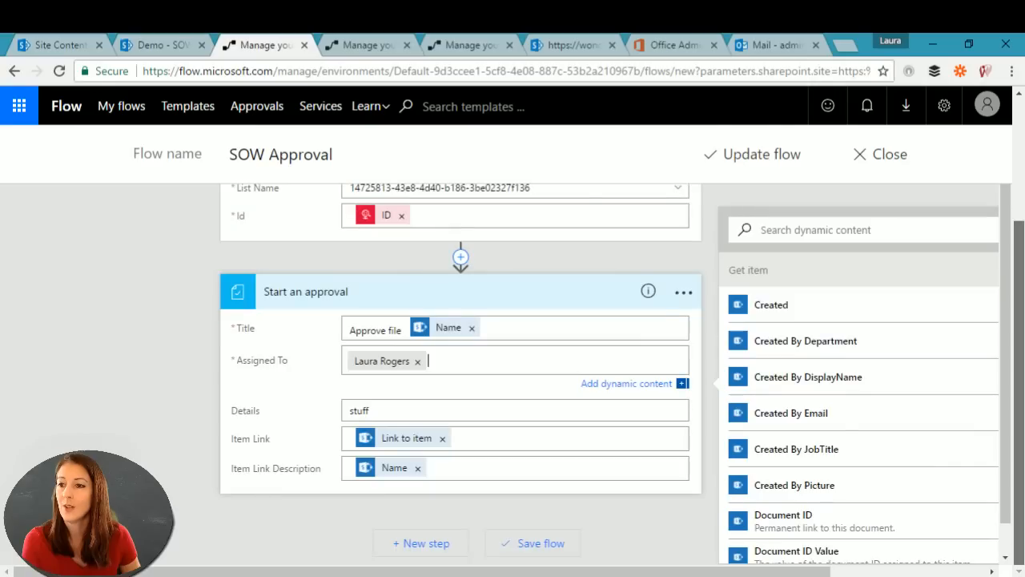
click(751, 158)
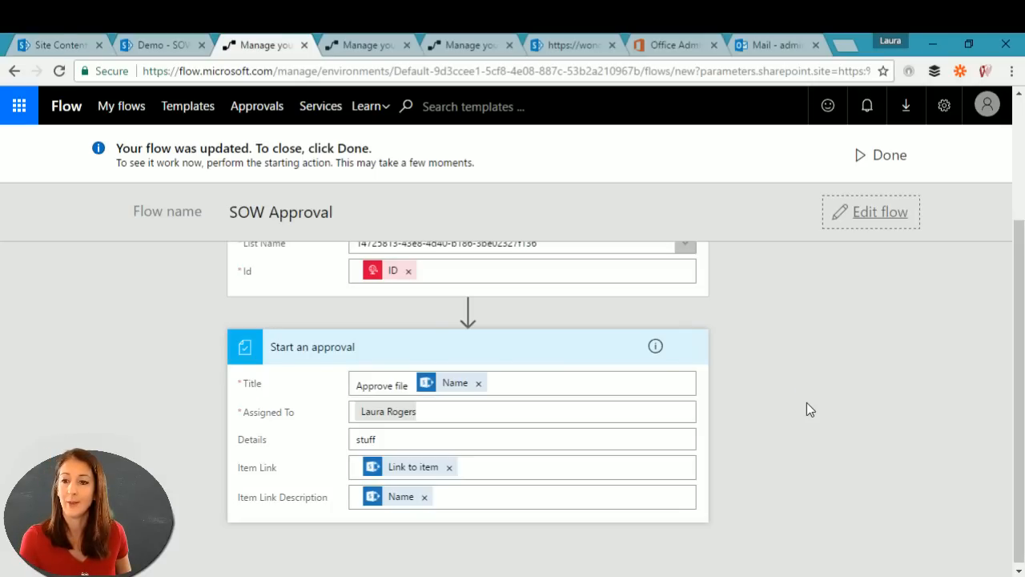
Step: Close the editor to the SOW Approval details page, then return to the SharePoint SOW Library
click(886, 153)
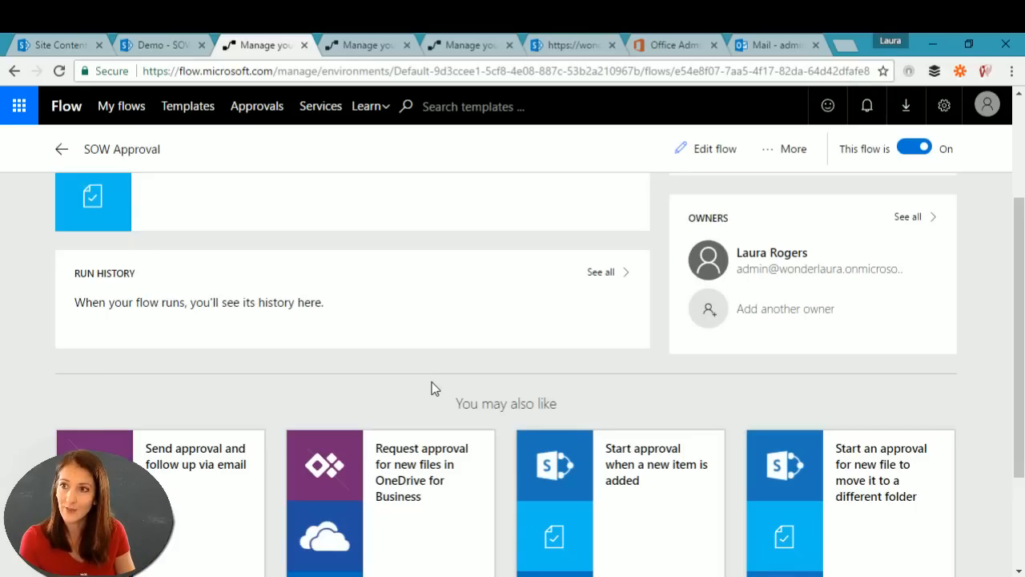
click(160, 45)
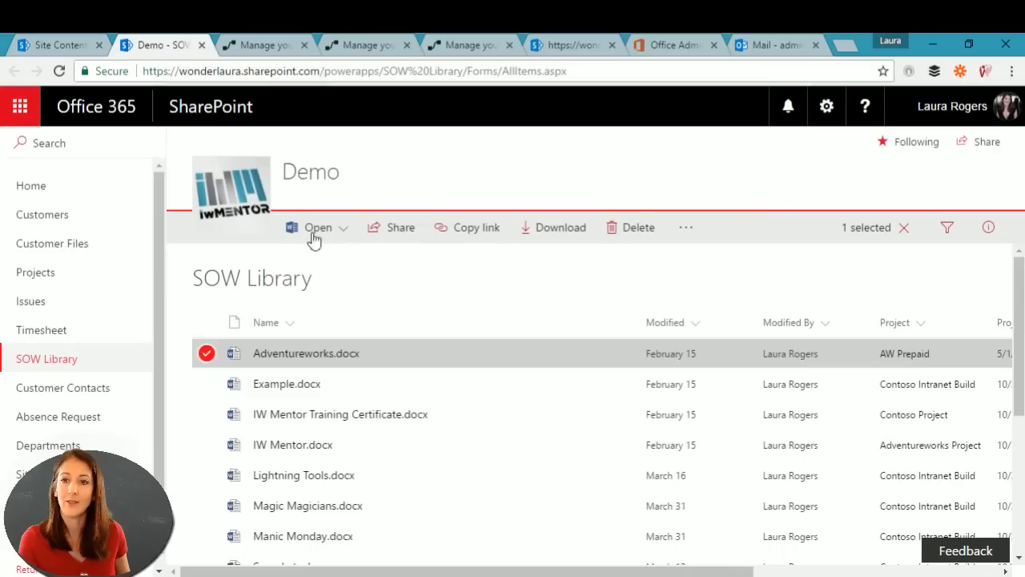
Step: Run the SOW Approval flow on Example.docx, then switch to the 'Demo - Projects' tab
click(456, 387)
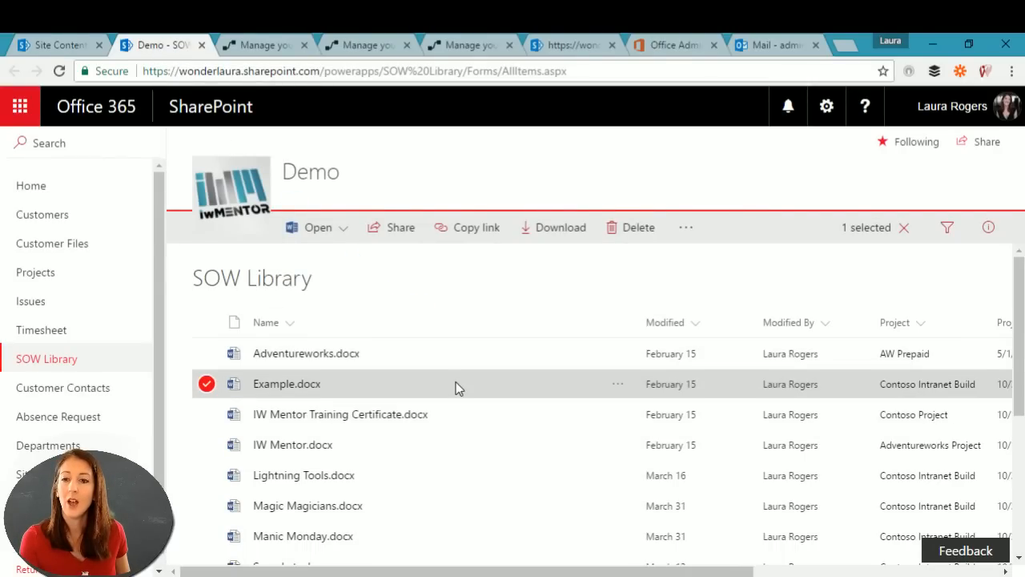
click(680, 229)
mouse_move(709, 271)
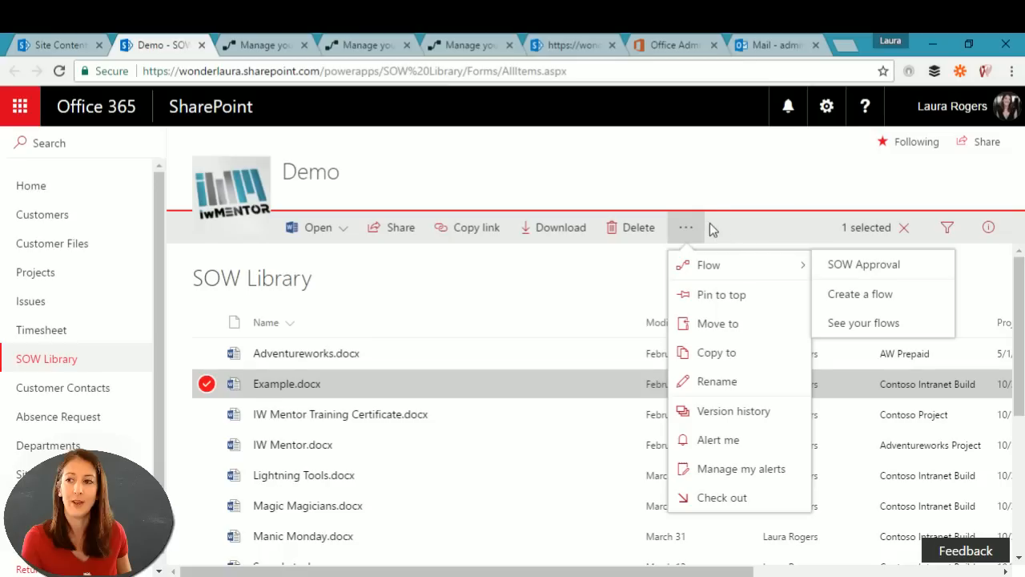
click(861, 273)
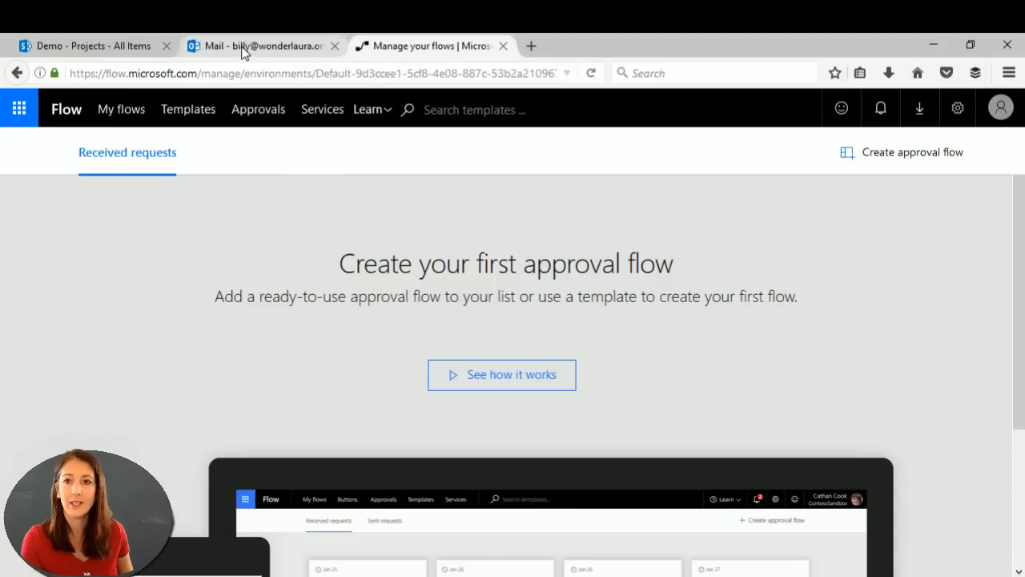
click(147, 45)
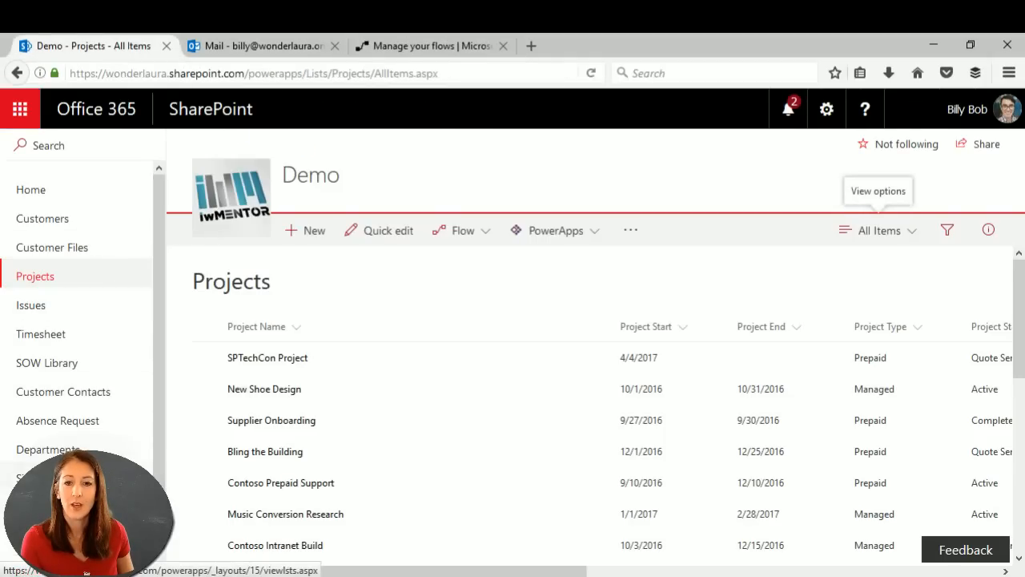
Step: As the second user, check the Flow menu of IW Mentor Training Certificate.docx in SOW Library
click(41, 362)
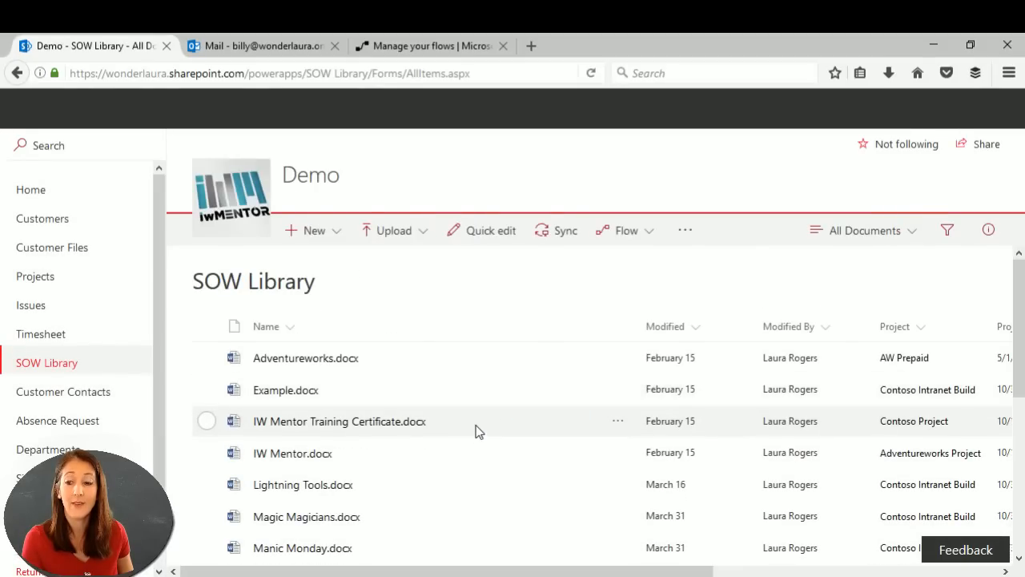
click(475, 428)
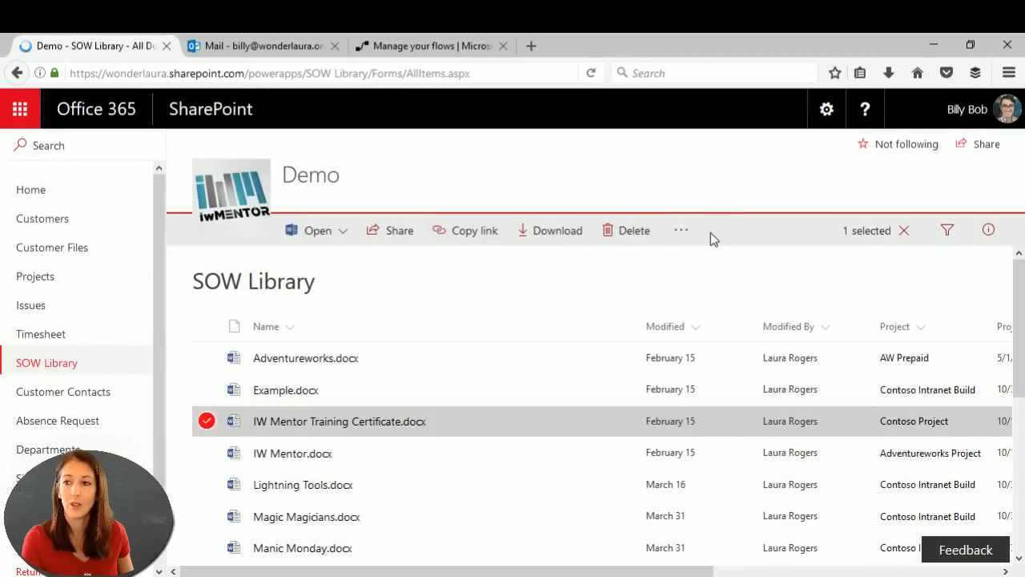
click(682, 233)
mouse_move(715, 276)
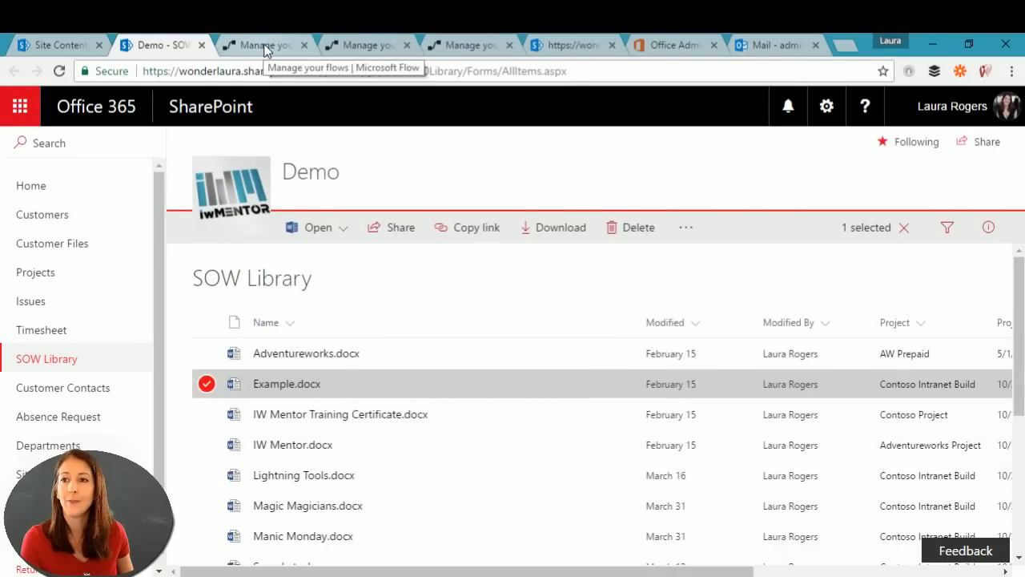
Step: Return to the SOW Approval flow page and close the two duplicate flow-management tabs
click(267, 46)
click(408, 46)
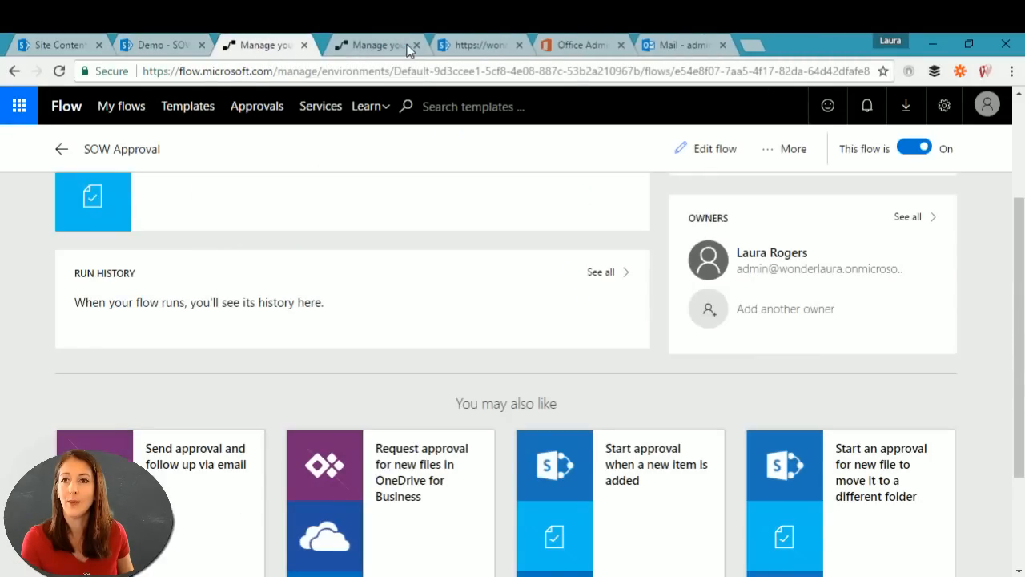
click(407, 46)
scroll(486, 313, up, 3)
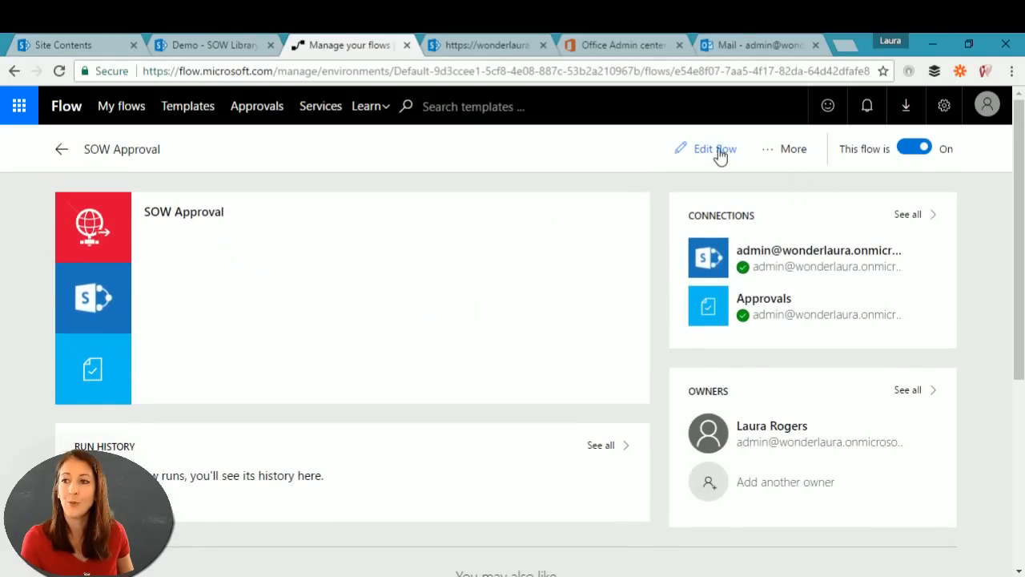
Step: Share SOW Approval with the second user as an owner, then go back to the flow details
click(774, 152)
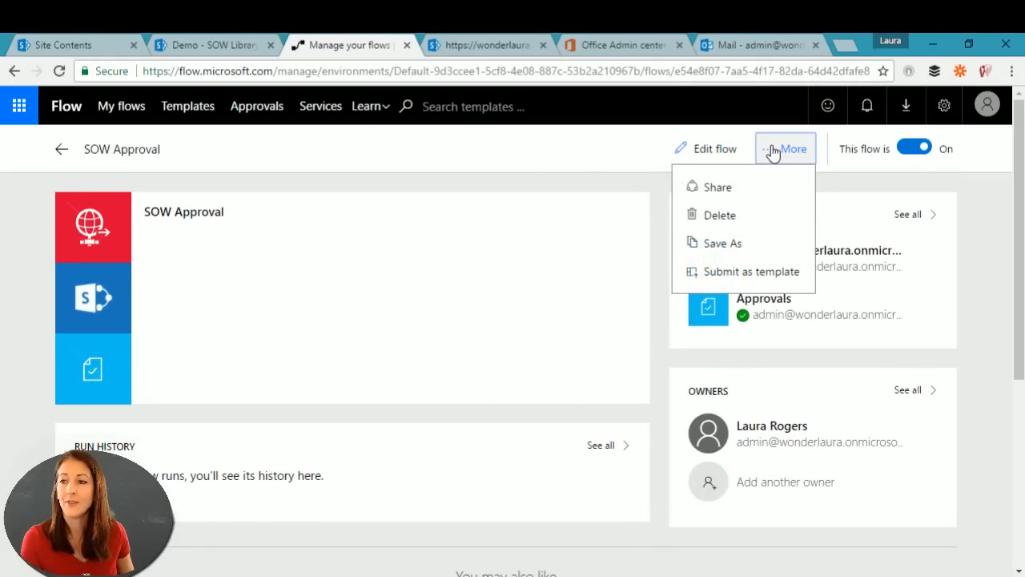
click(716, 192)
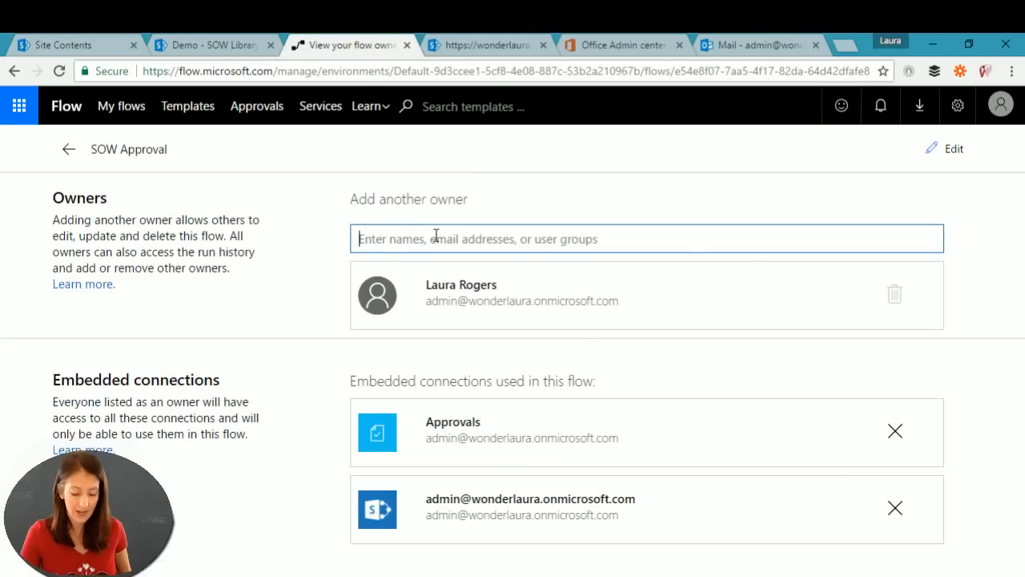
text(bi)
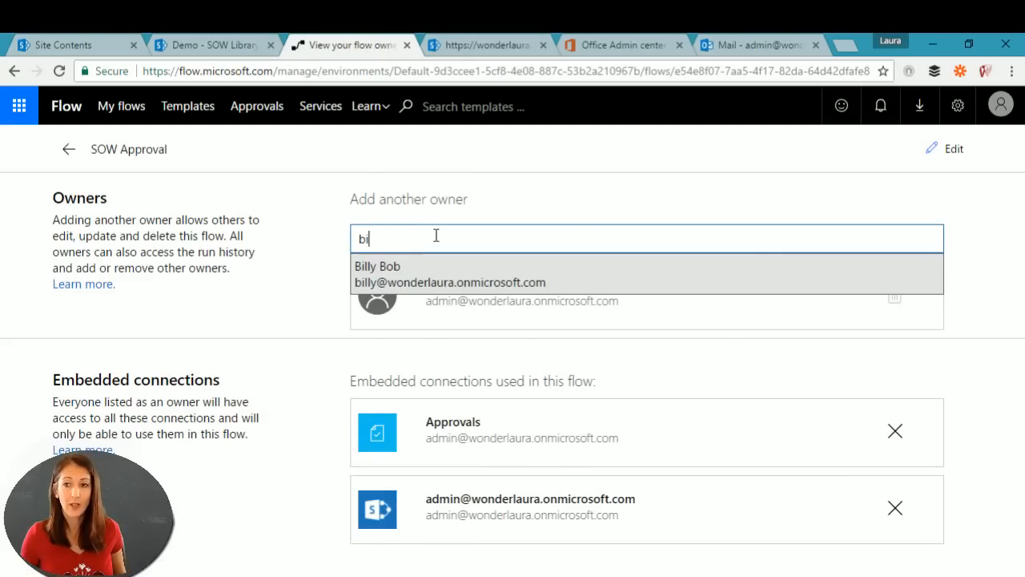
key(BackSpace)
key(BackSpace)
text(mai)
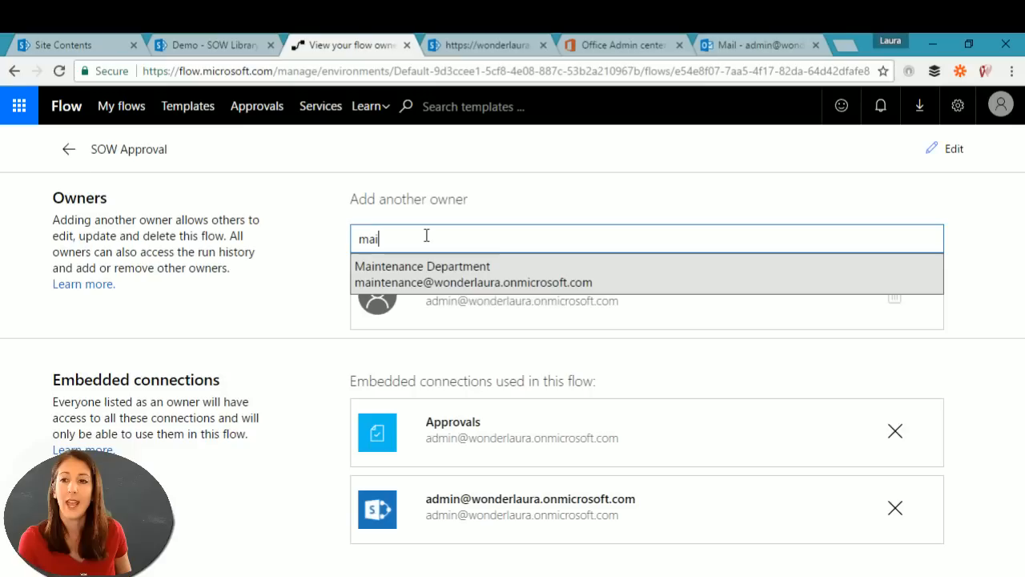
key(BackSpace)
key(BackSpace)
key(BackSpace)
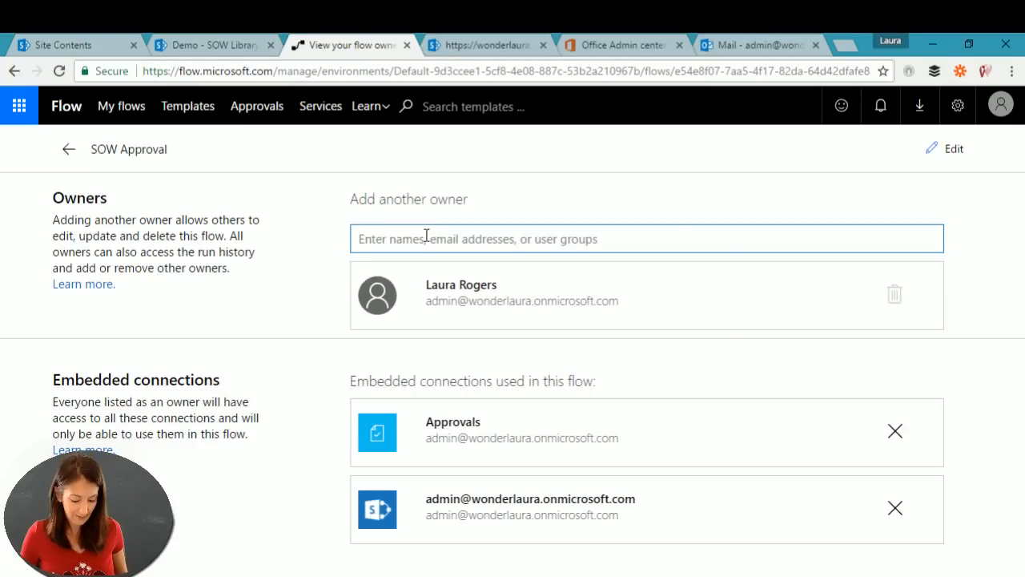
text(bill)
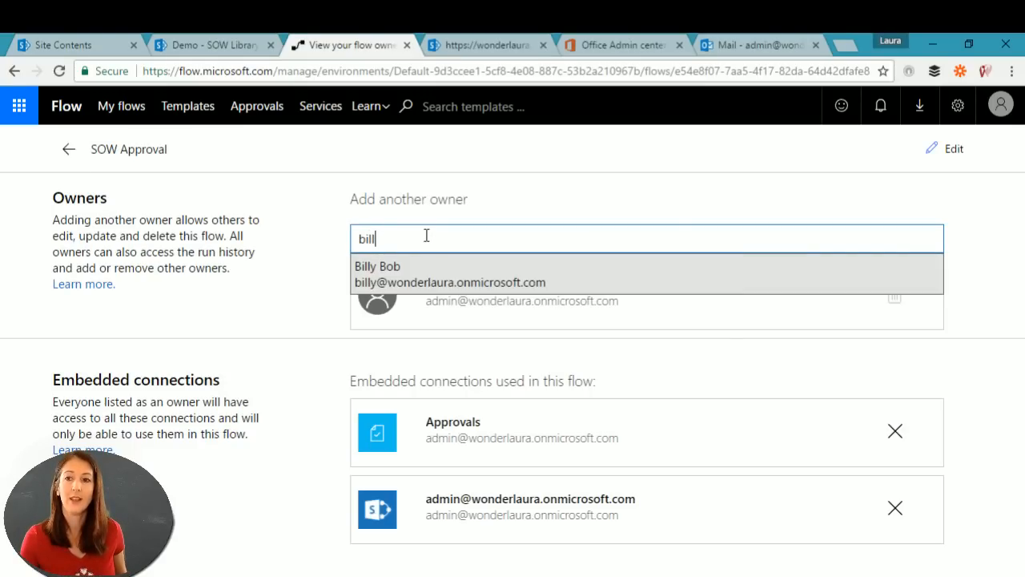
click(415, 278)
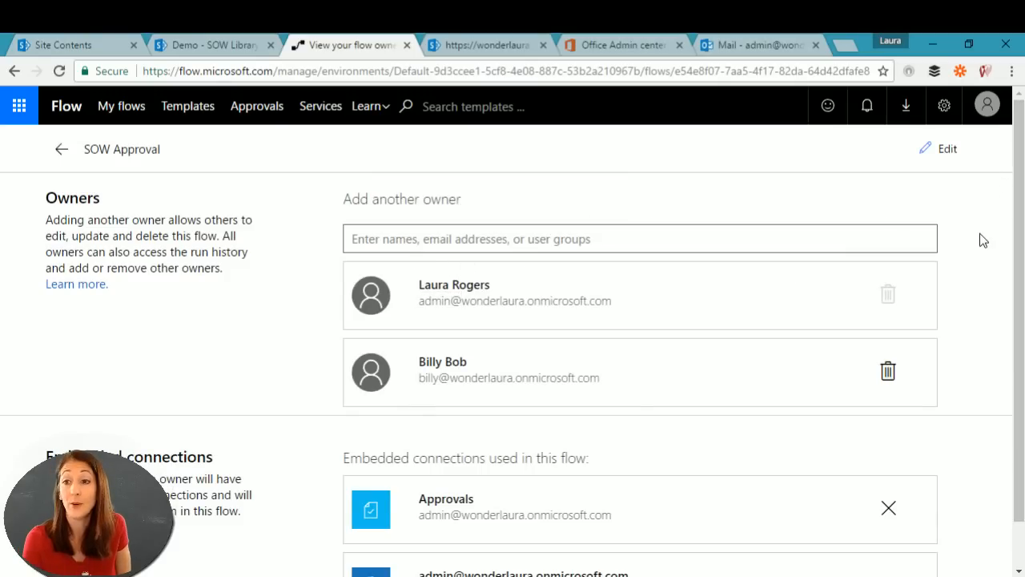
scroll(1010, 253, down, 3)
scroll(1011, 253, up, 3)
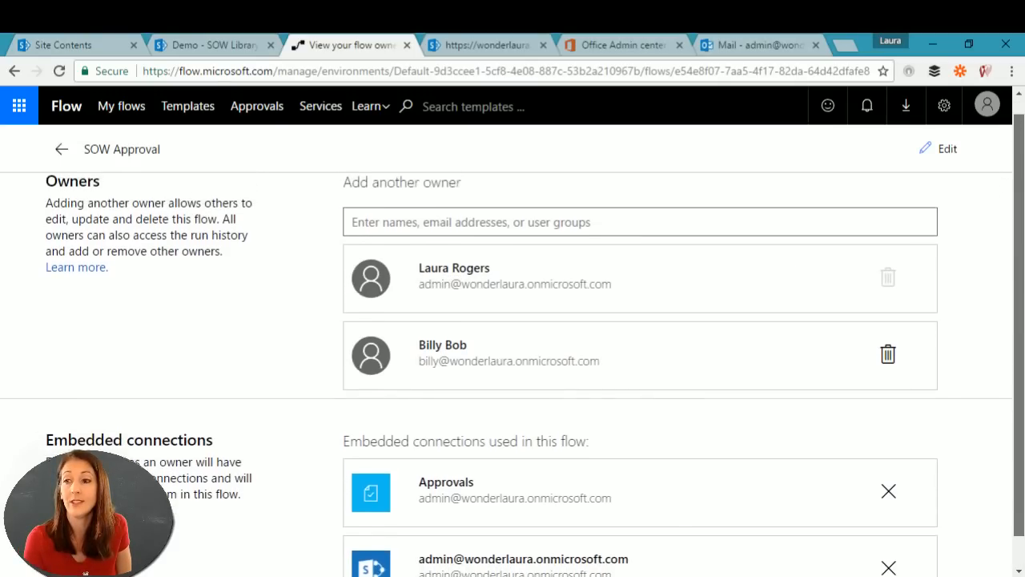
click(61, 148)
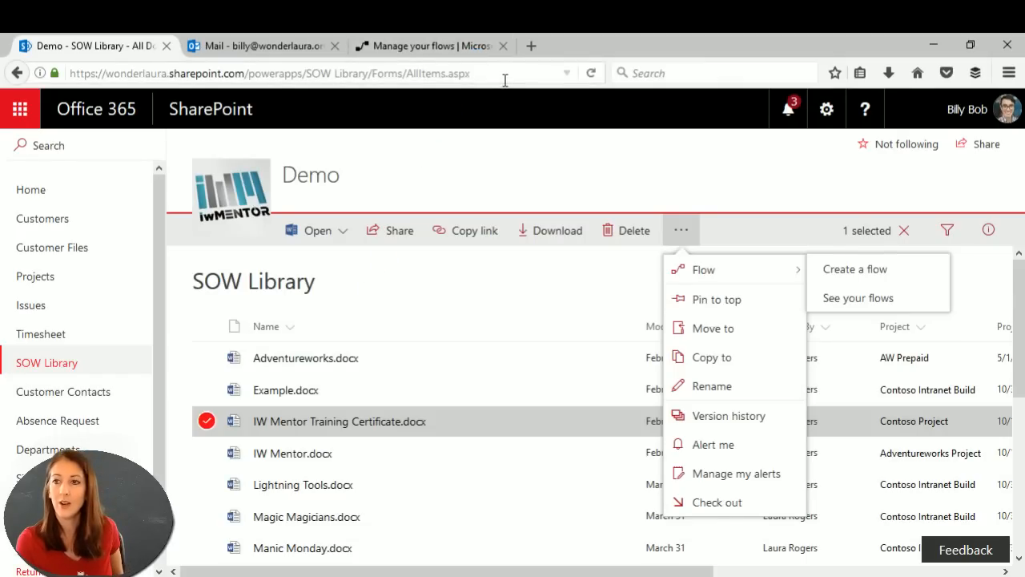
Step: Reload the SOW Library and run the SOW Approval flow on IW Mentor Training Certificate.docx
click(504, 74)
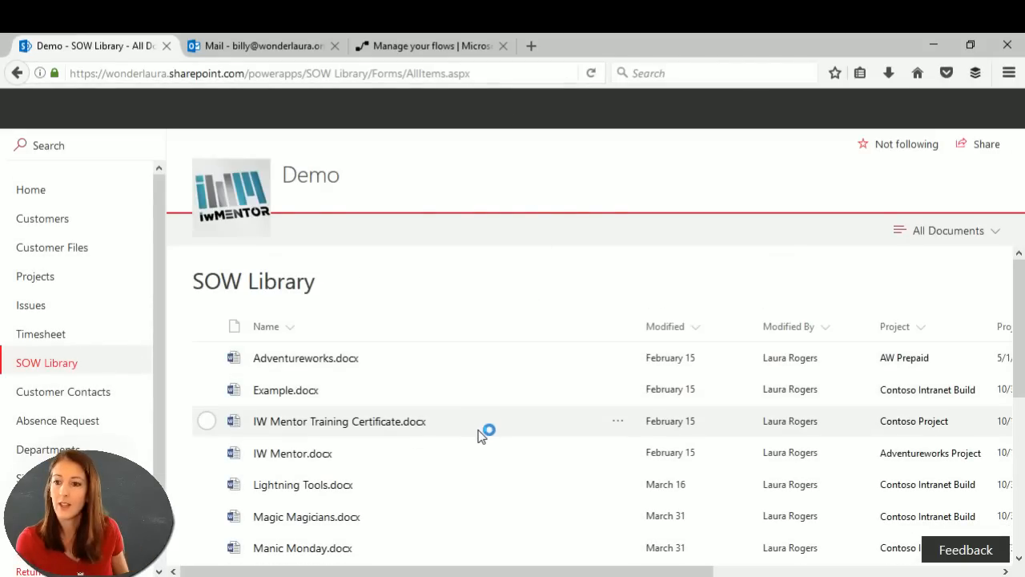
click(480, 425)
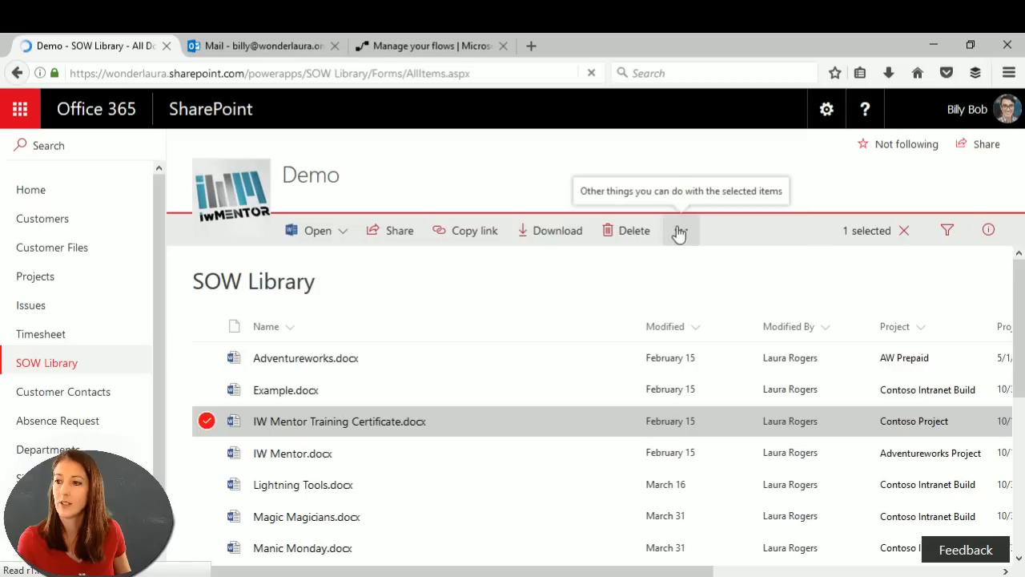
click(677, 231)
mouse_move(715, 273)
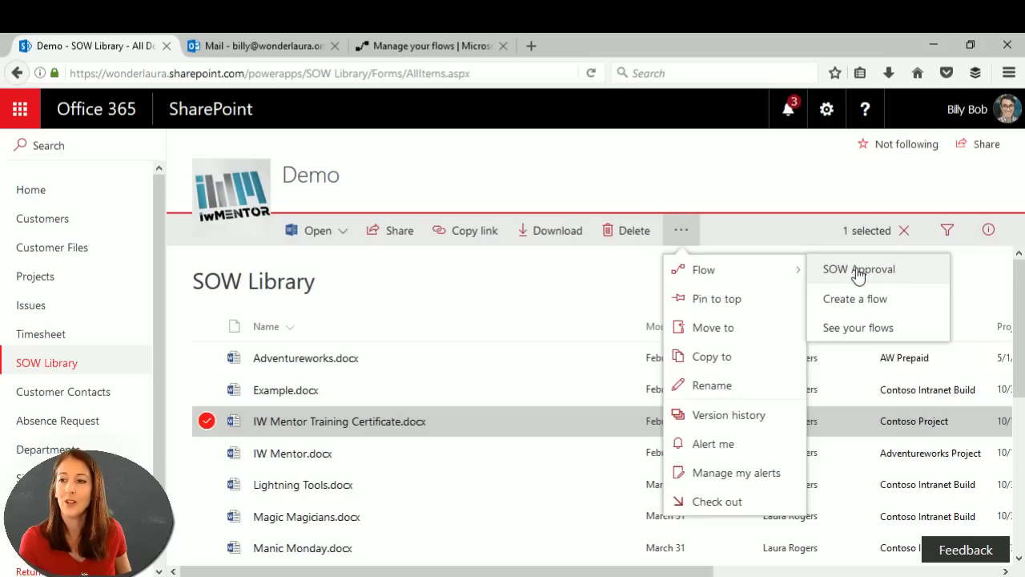
click(858, 270)
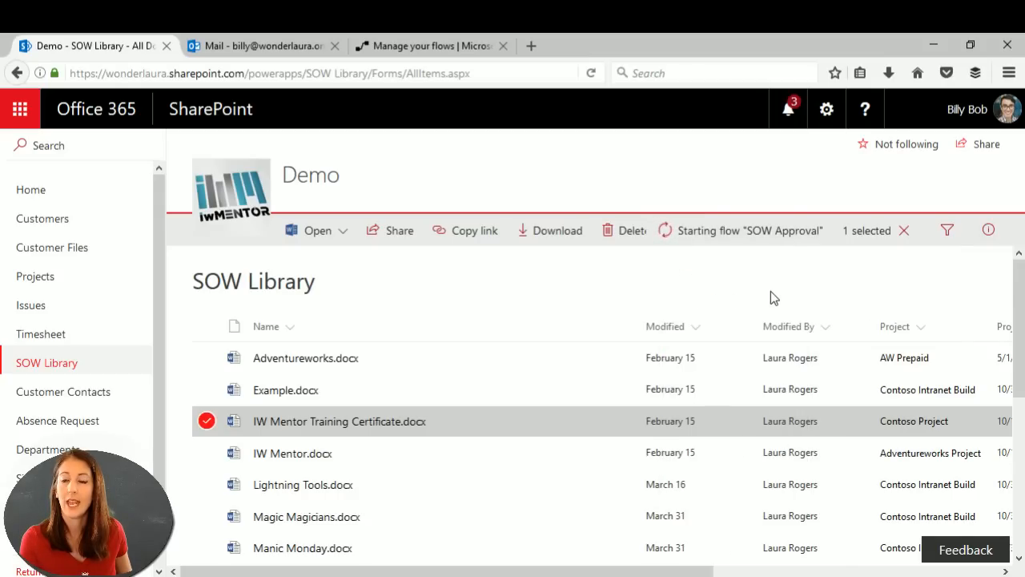
Step: Reload the second user's Received approval requests twice, finding none there yet
click(427, 50)
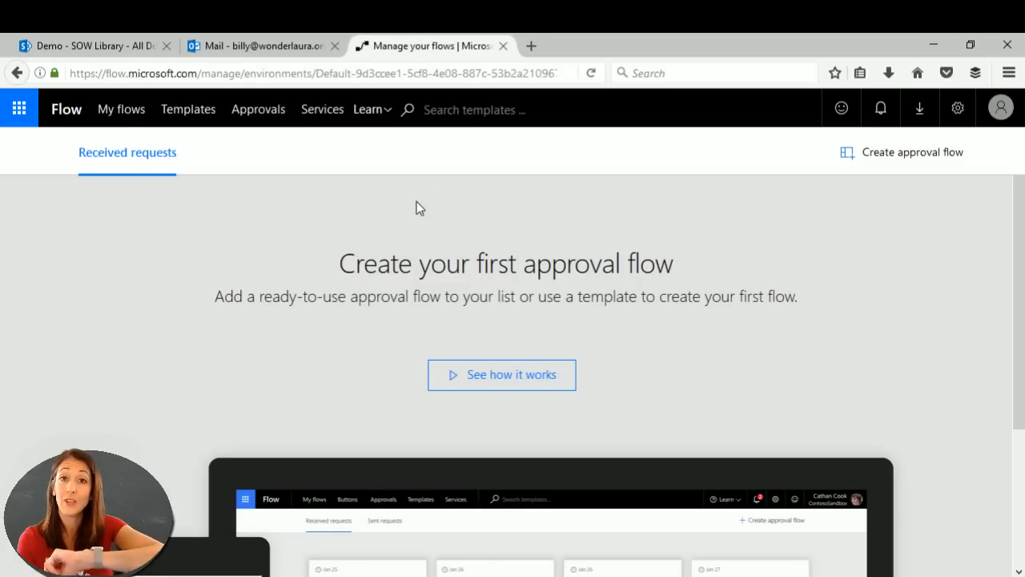
click(243, 110)
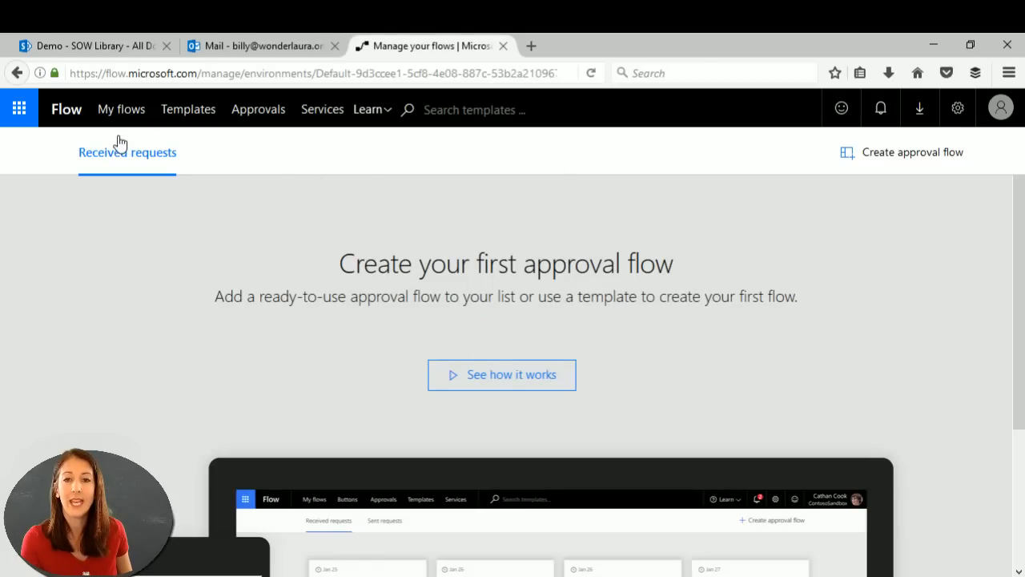
click(251, 112)
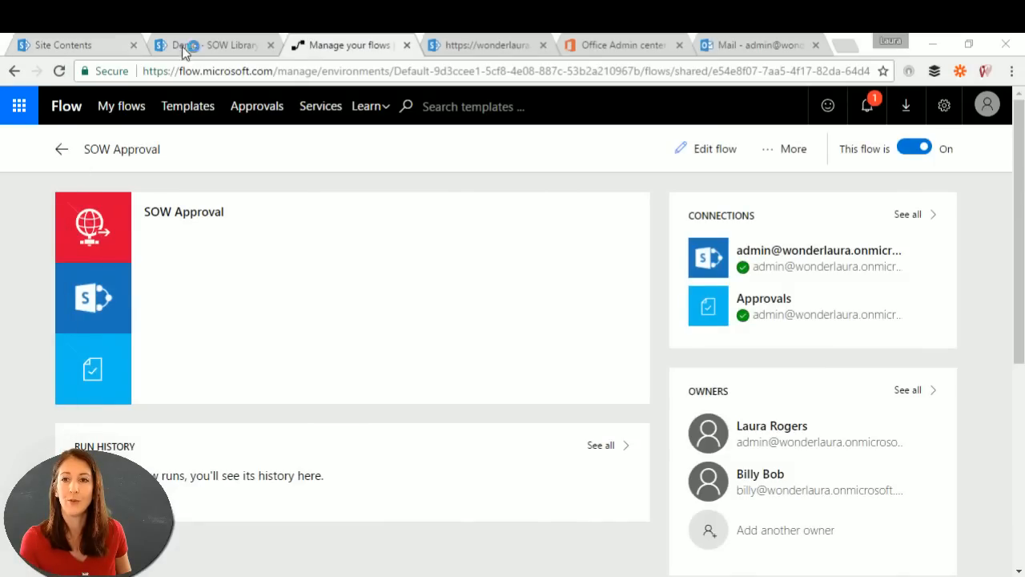
Step: Review the Example file request and approve it
click(257, 106)
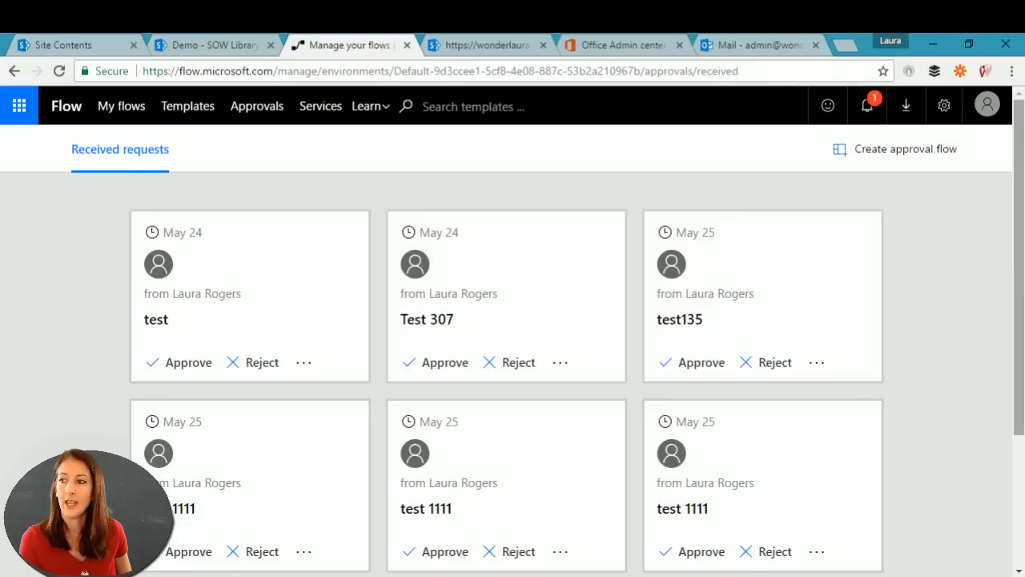
scroll(1017, 287, down, 2)
scroll(70, 331, up, 2)
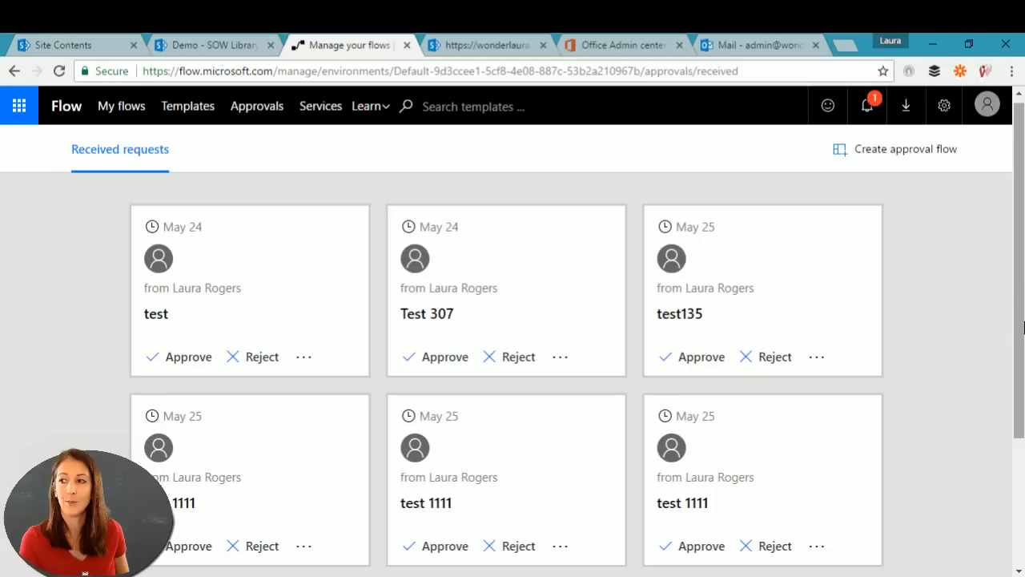
scroll(1020, 326, down, 2)
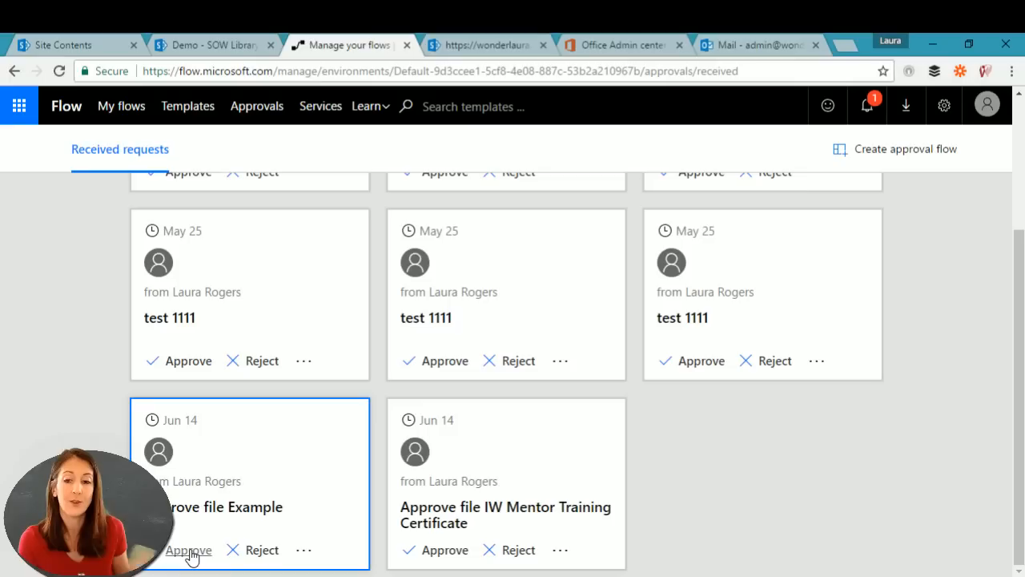
click(252, 489)
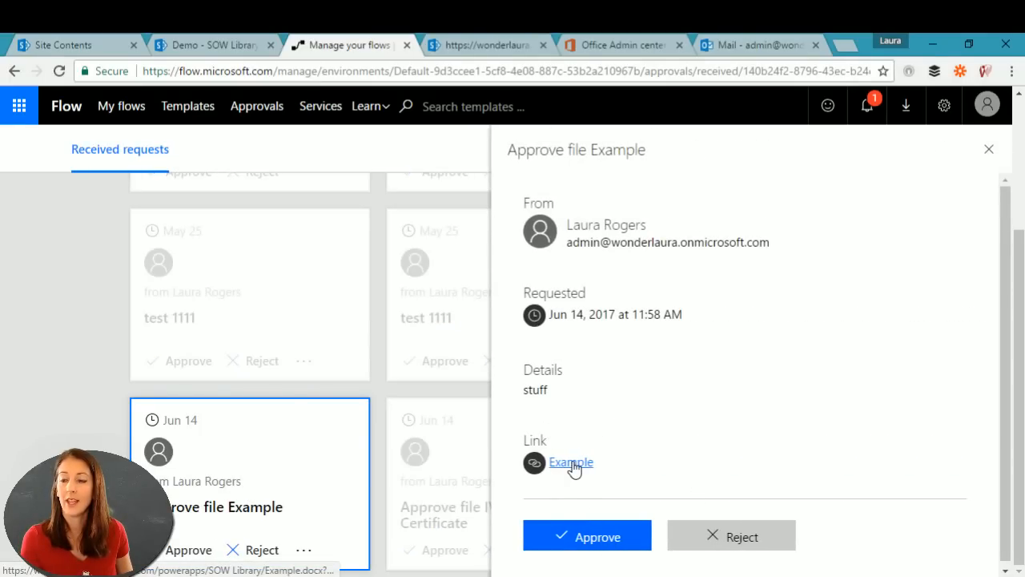
click(576, 463)
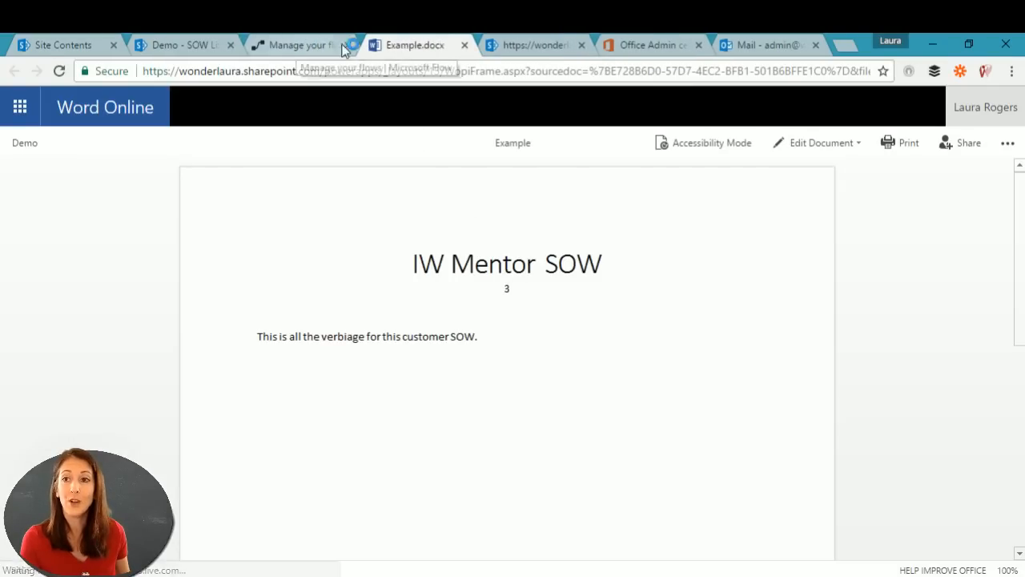
click(465, 46)
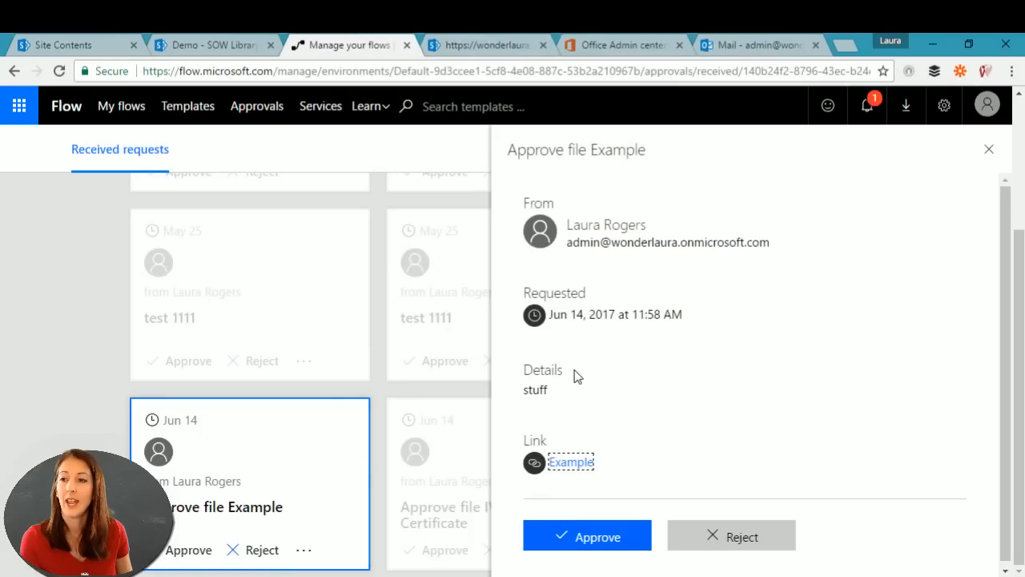
click(586, 536)
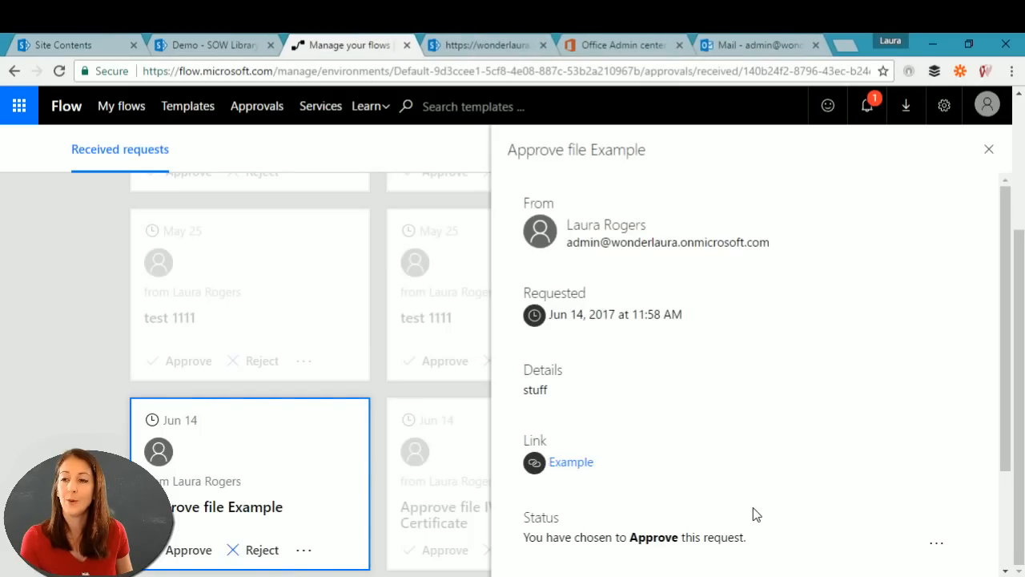
click(573, 562)
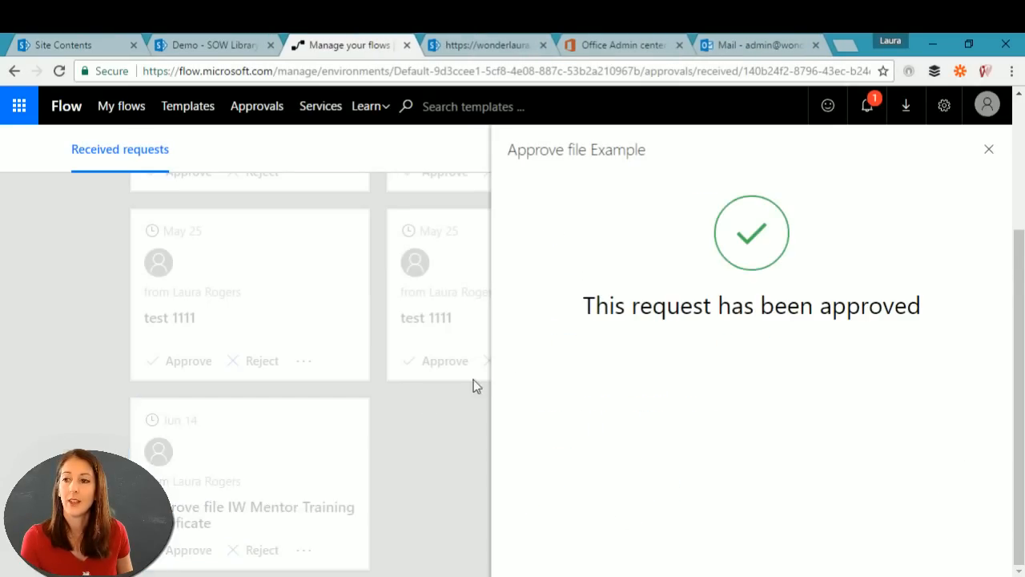
click(989, 150)
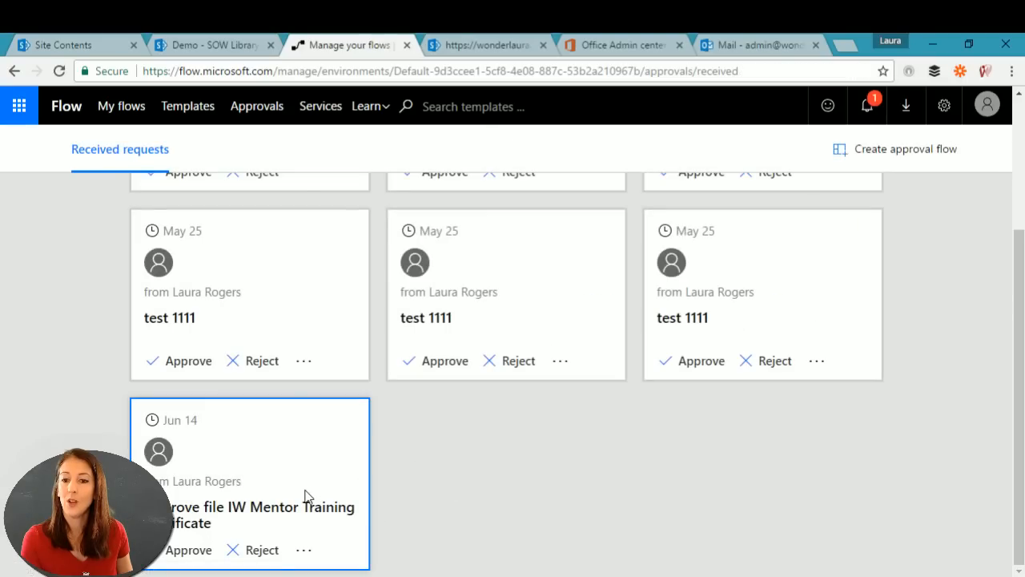
Step: Reject the IW Mentor Training Certificate request with the comment 'no'
click(311, 491)
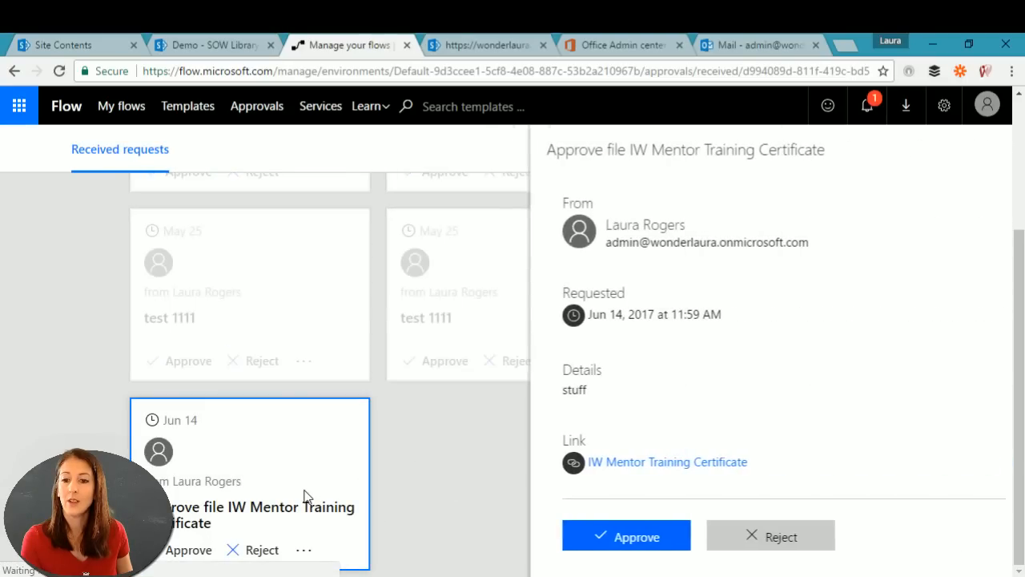
click(708, 538)
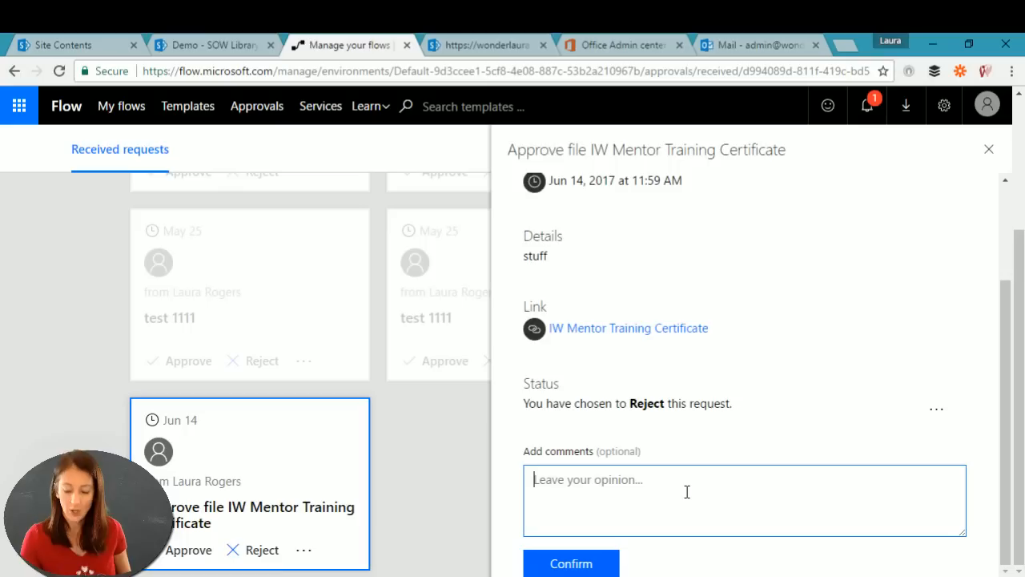
text(no)
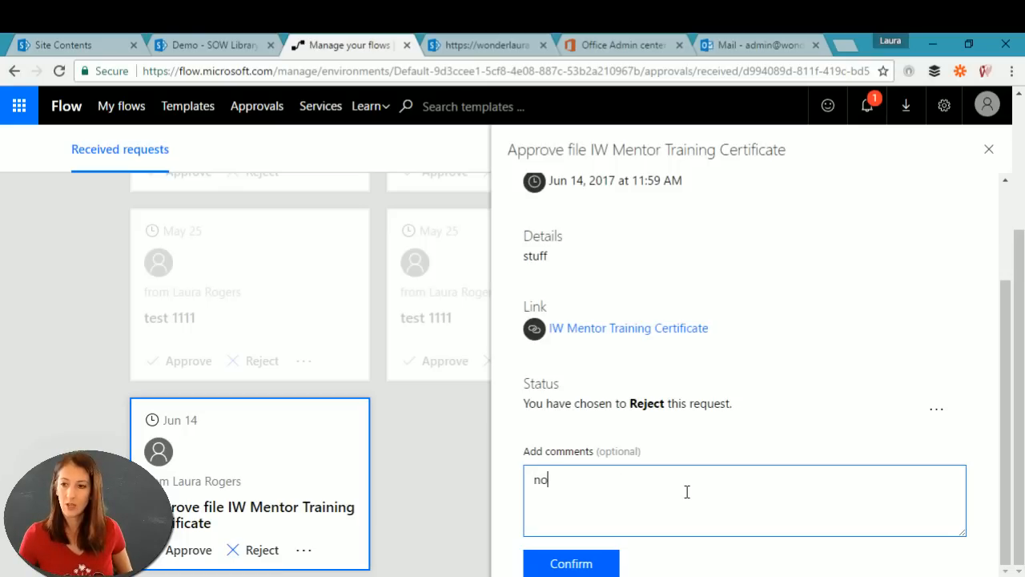
click(587, 564)
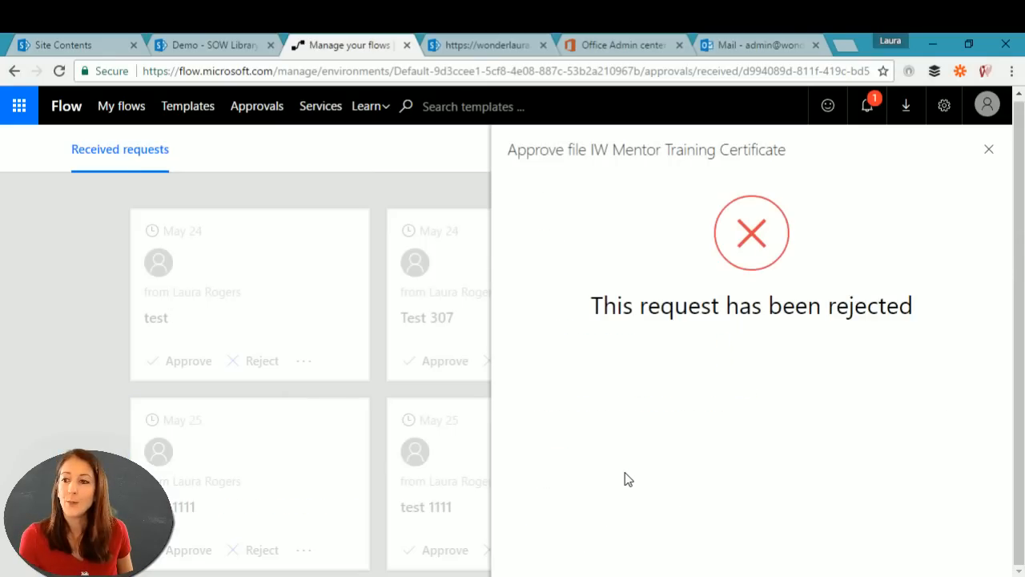
click(988, 149)
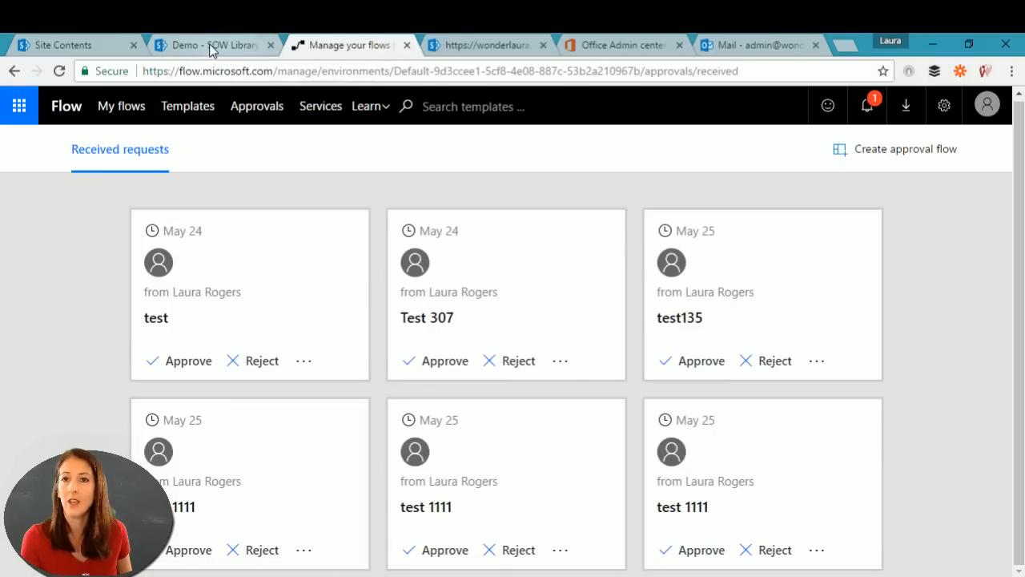
Step: Check the 'manually trigger it' flow under My flows, then switch to the Team flows list
click(128, 107)
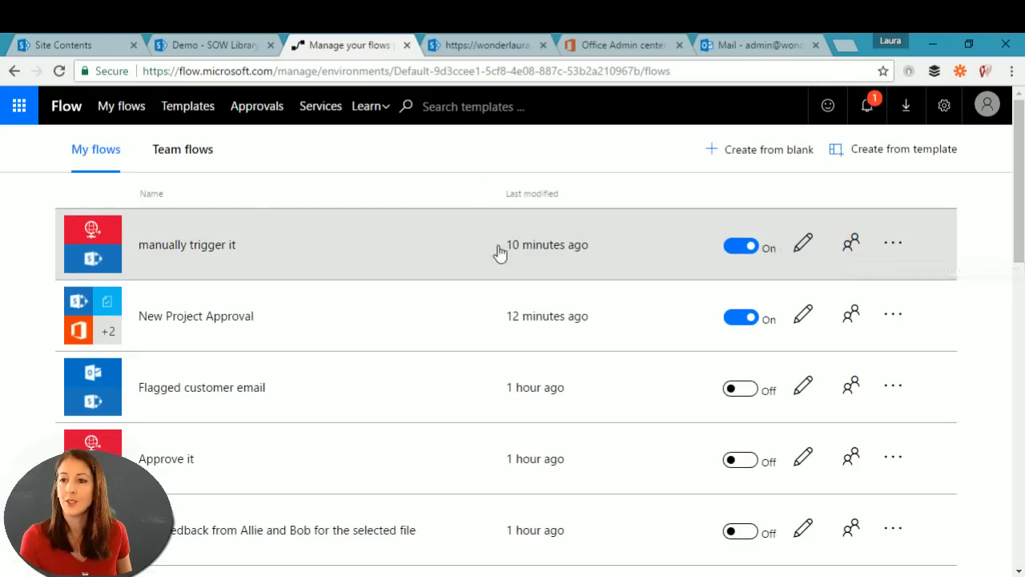
click(453, 251)
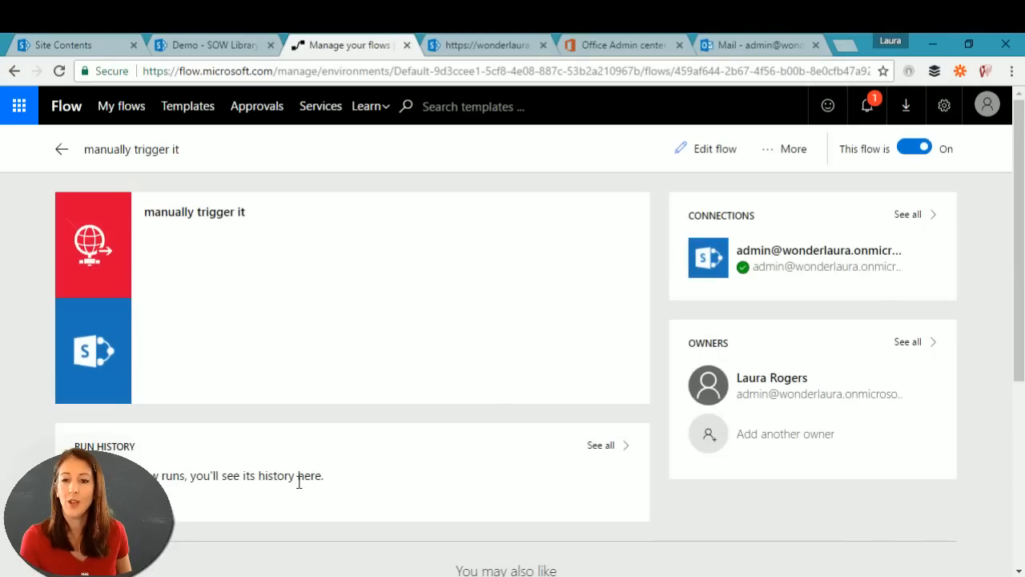
click(14, 70)
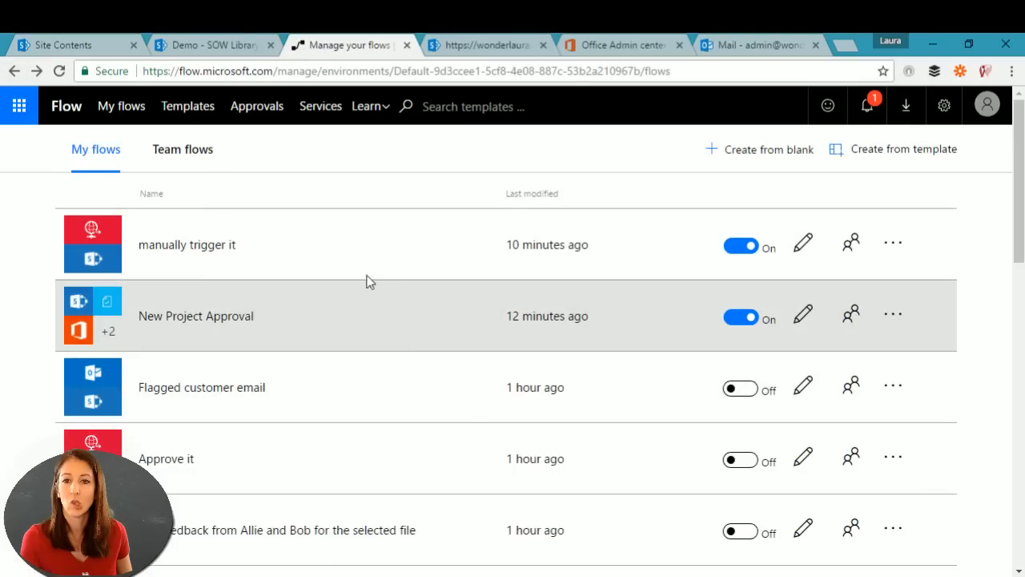
click(121, 107)
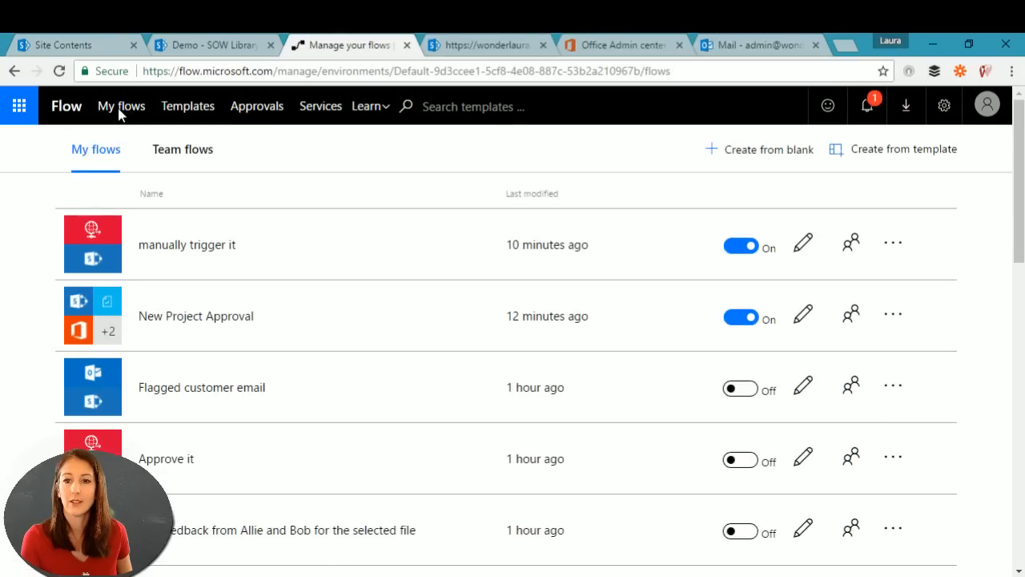
scroll(404, 329, down, 2)
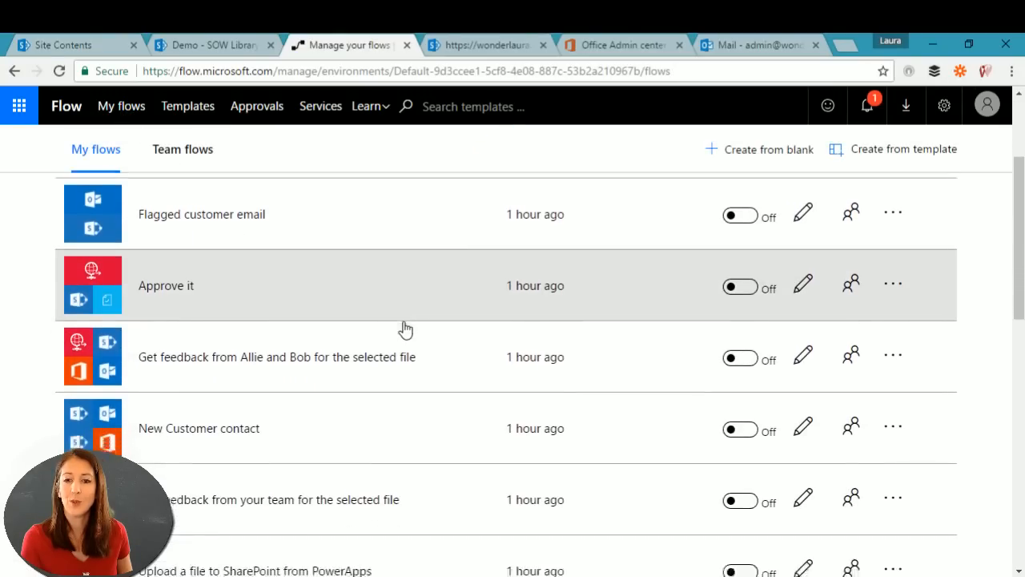
scroll(404, 328, down, 10)
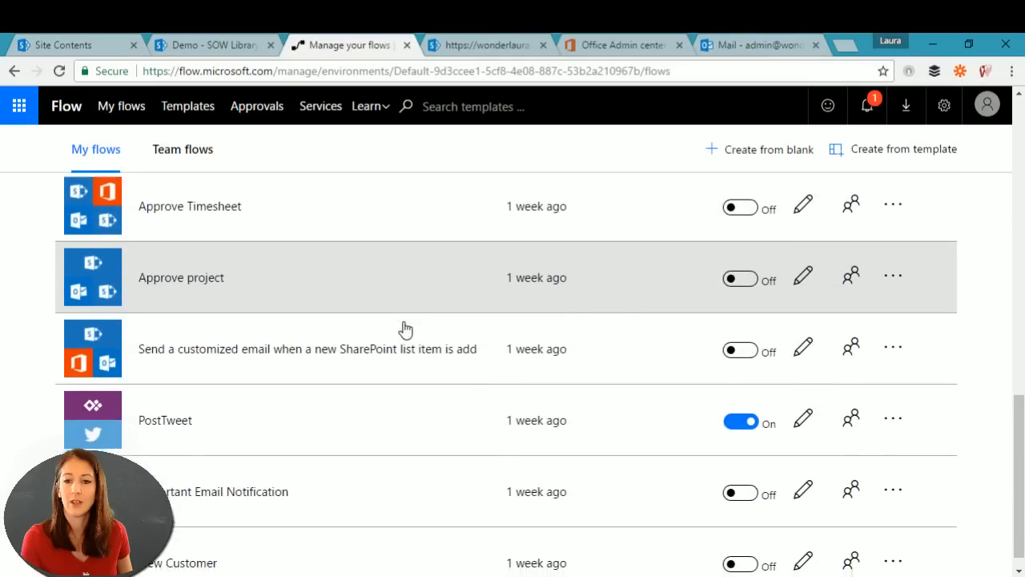
scroll(404, 328, up, 12)
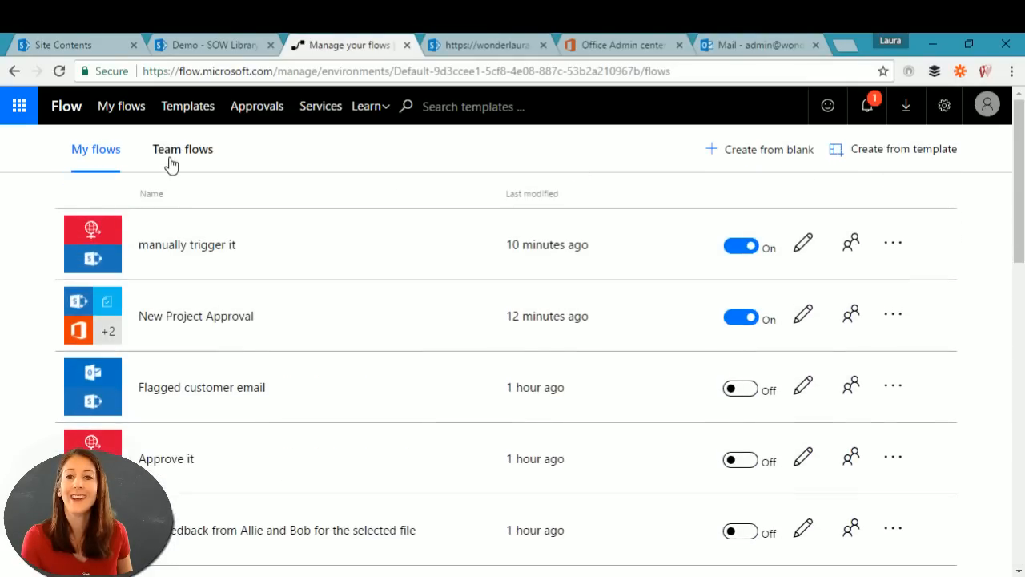
click(170, 160)
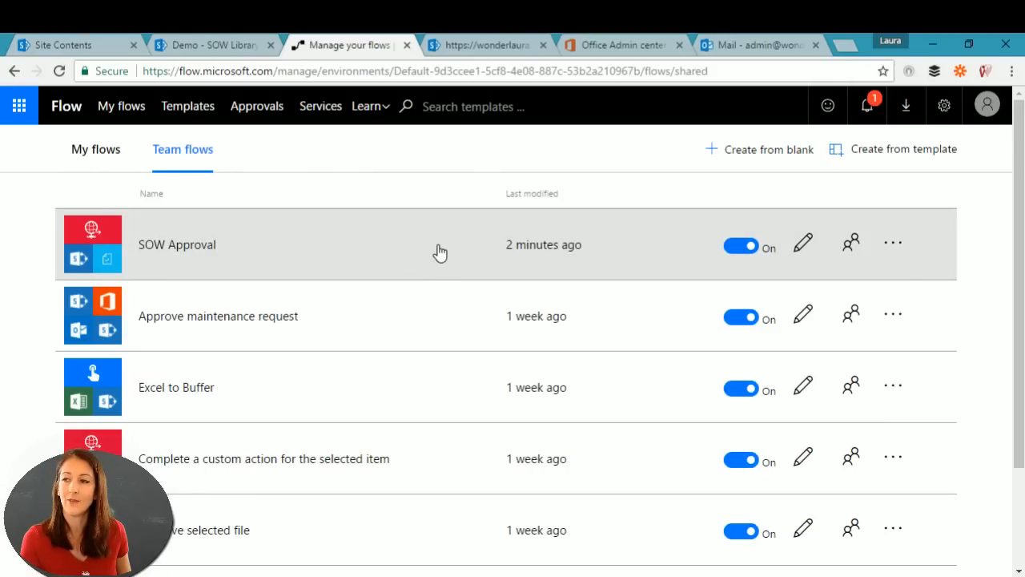
Step: Confirm the latest SOW Approval run succeeded with a Reject response, then return to the SOW Library
click(440, 252)
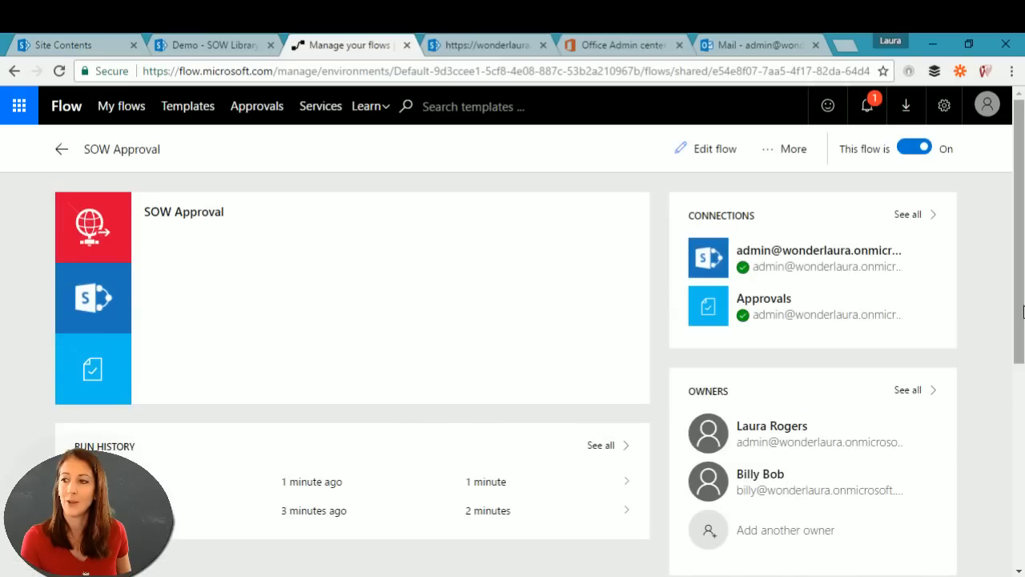
scroll(1021, 311, down, 1)
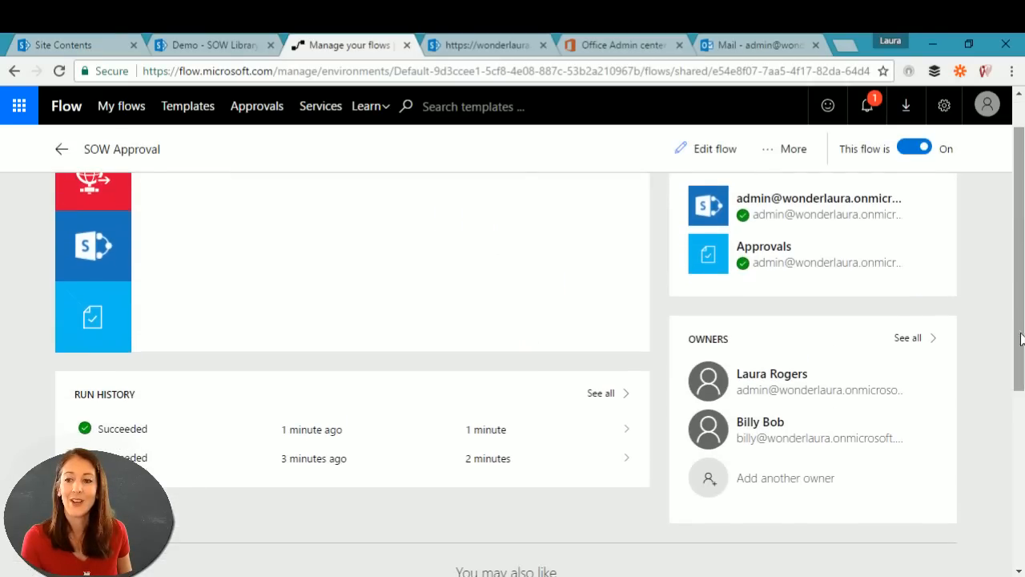
click(191, 440)
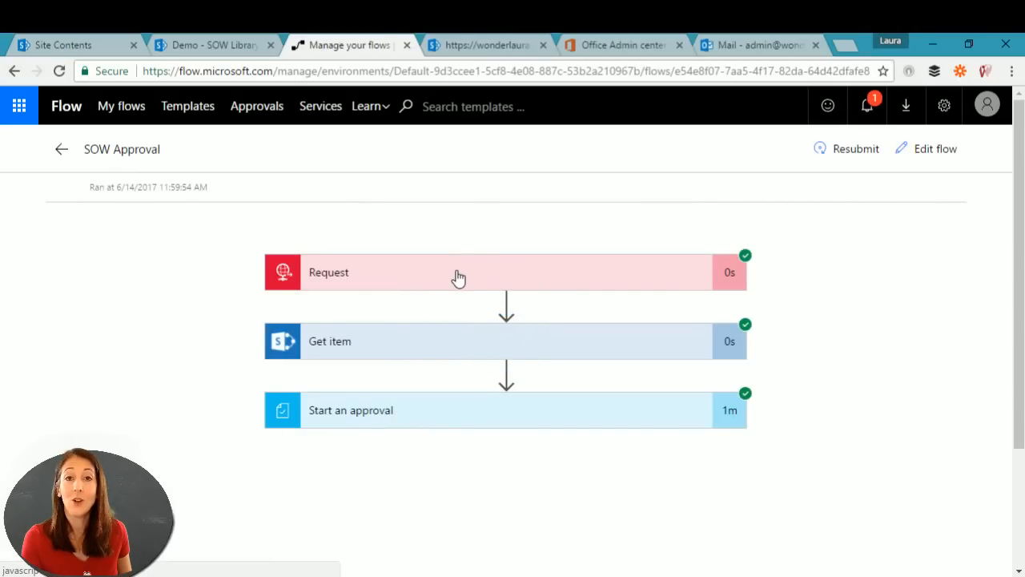
click(458, 413)
scroll(919, 401, down, 6)
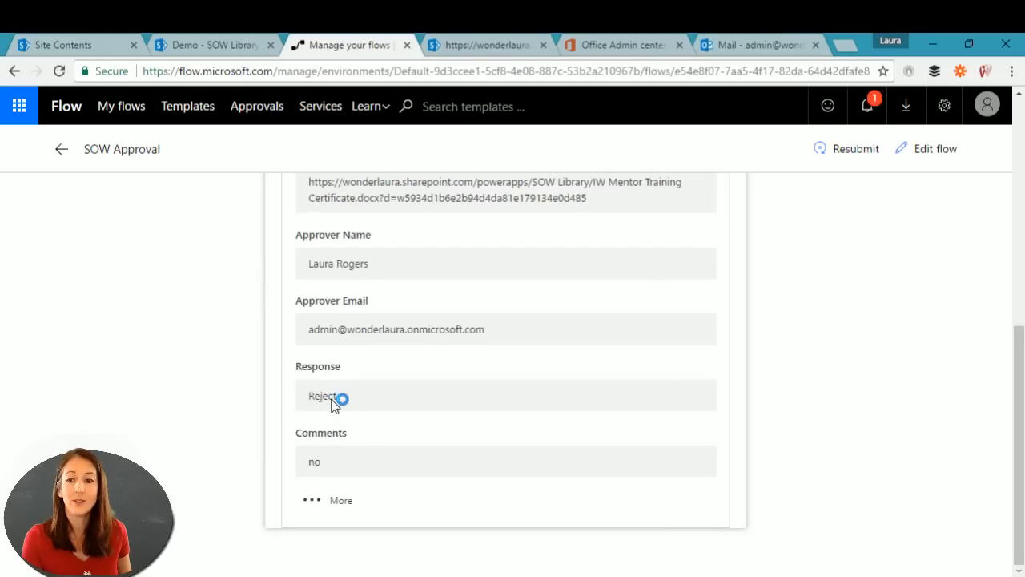
scroll(618, 326, up, 5)
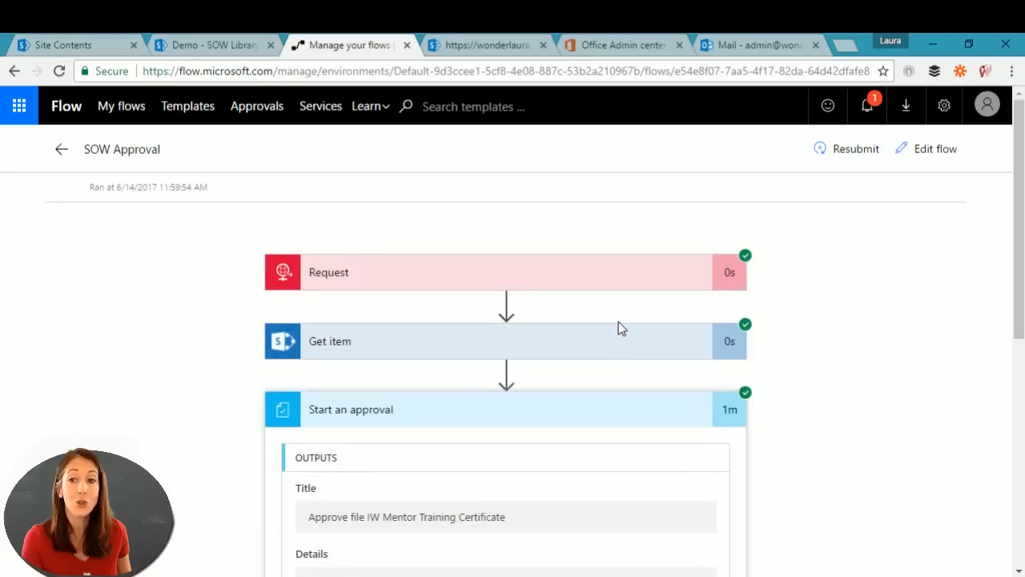
click(62, 156)
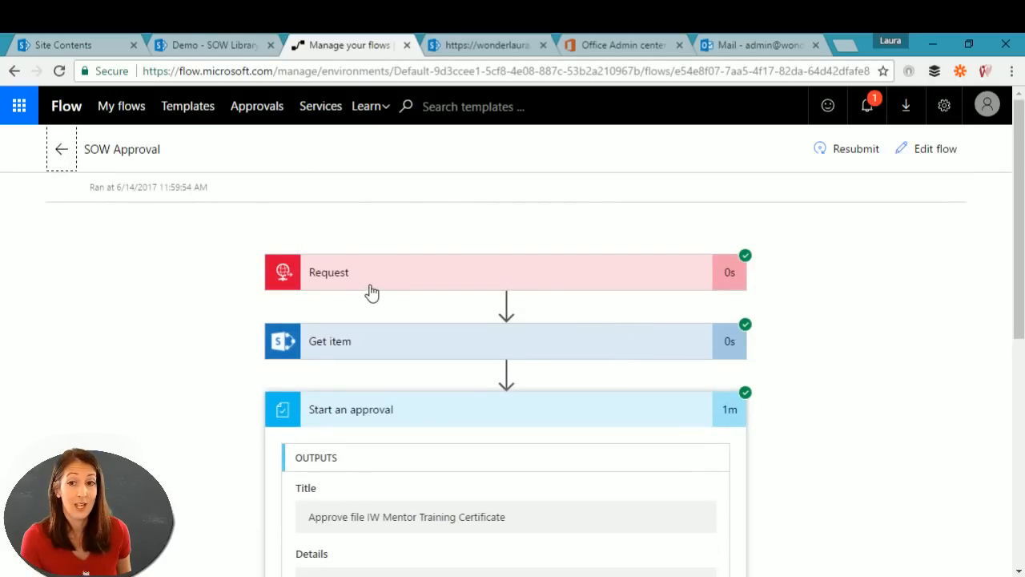
click(58, 152)
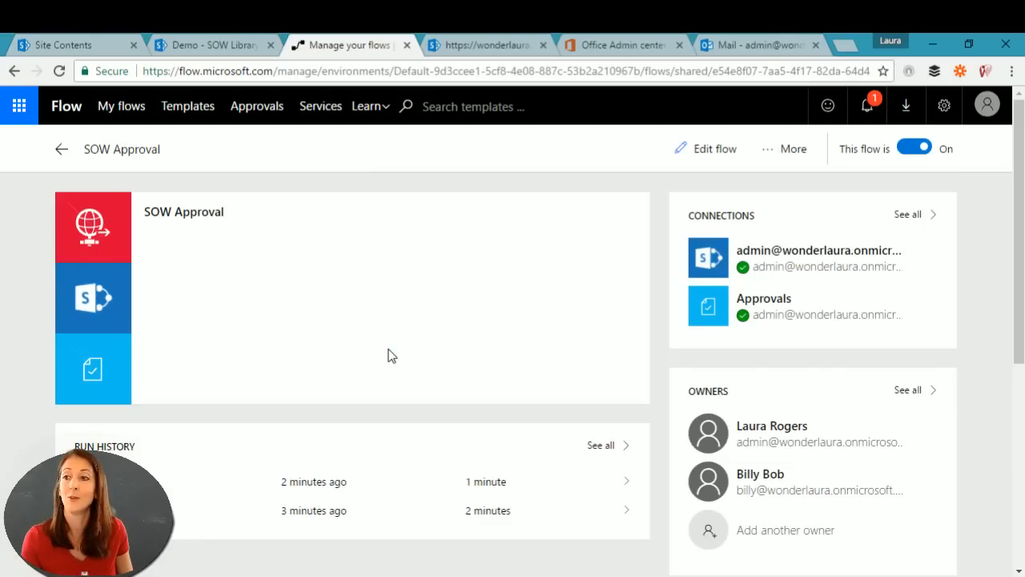
click(198, 48)
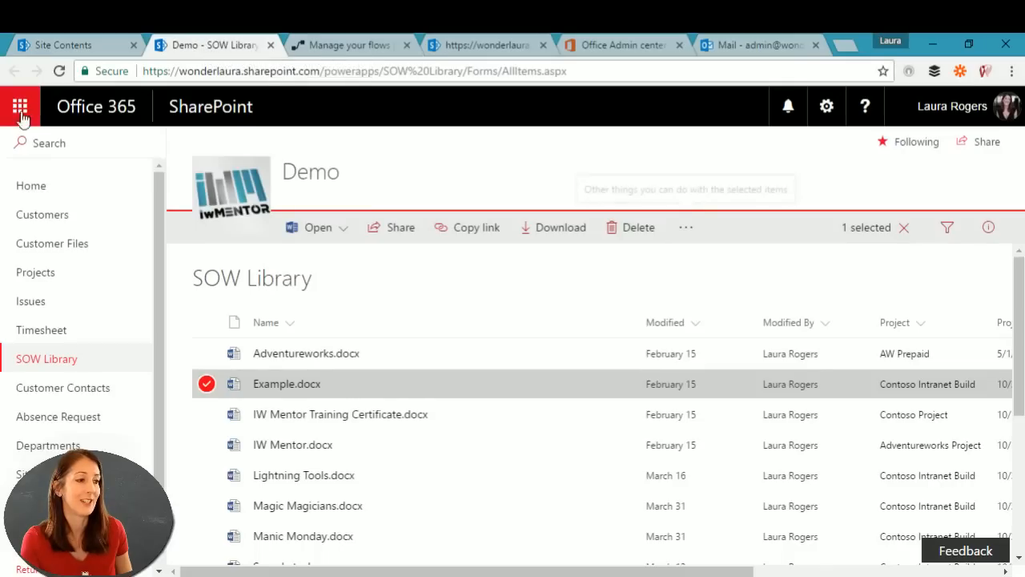